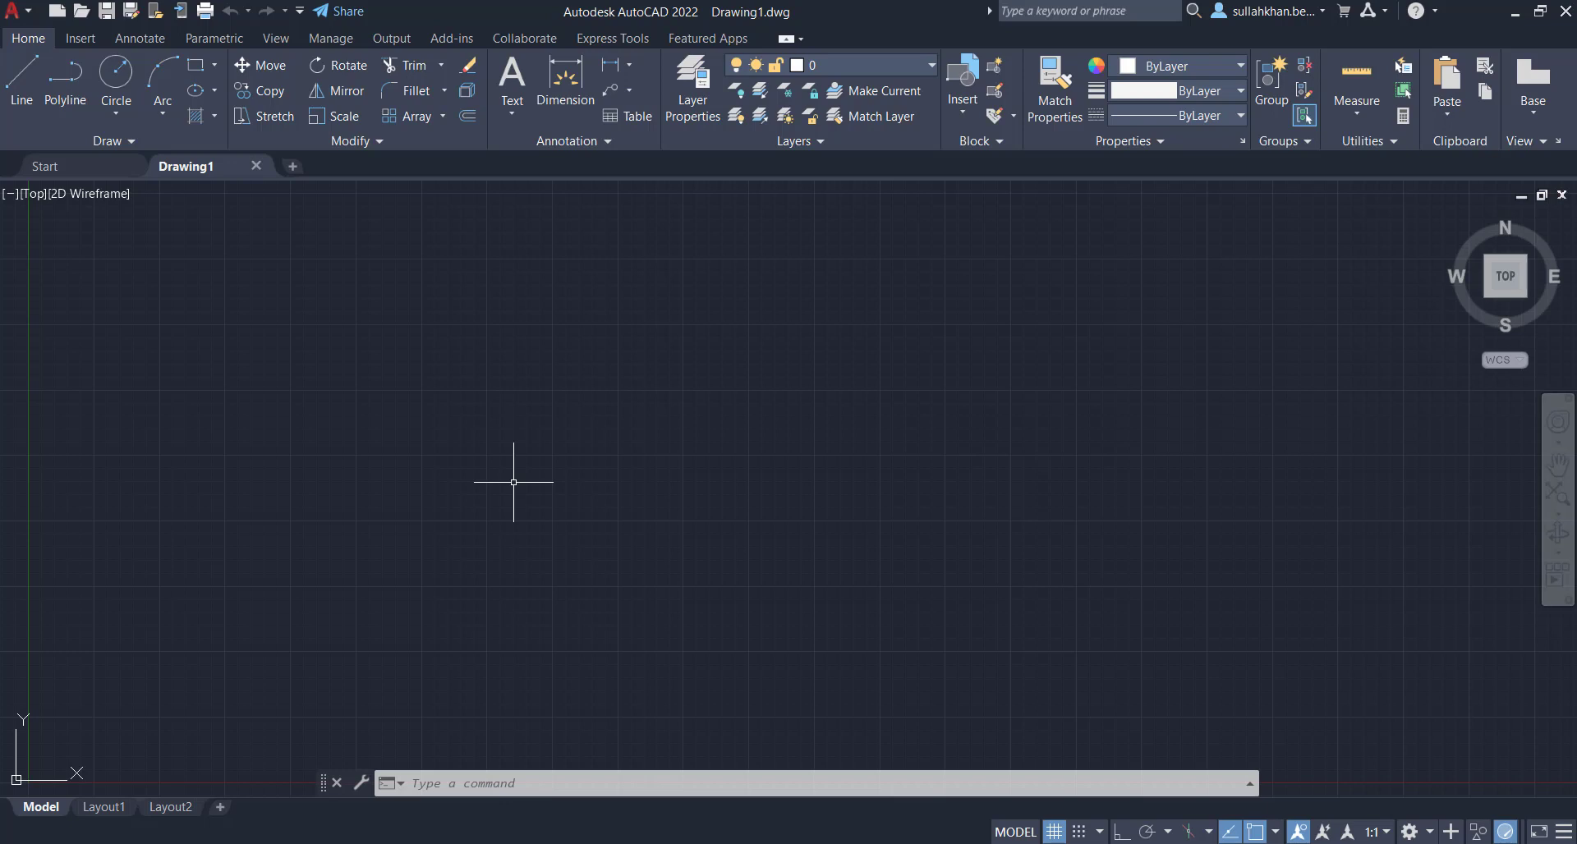
- Configure the drawing units with a length precision of 0.000 and an insertion scale in meters
type("un")
key("Return")
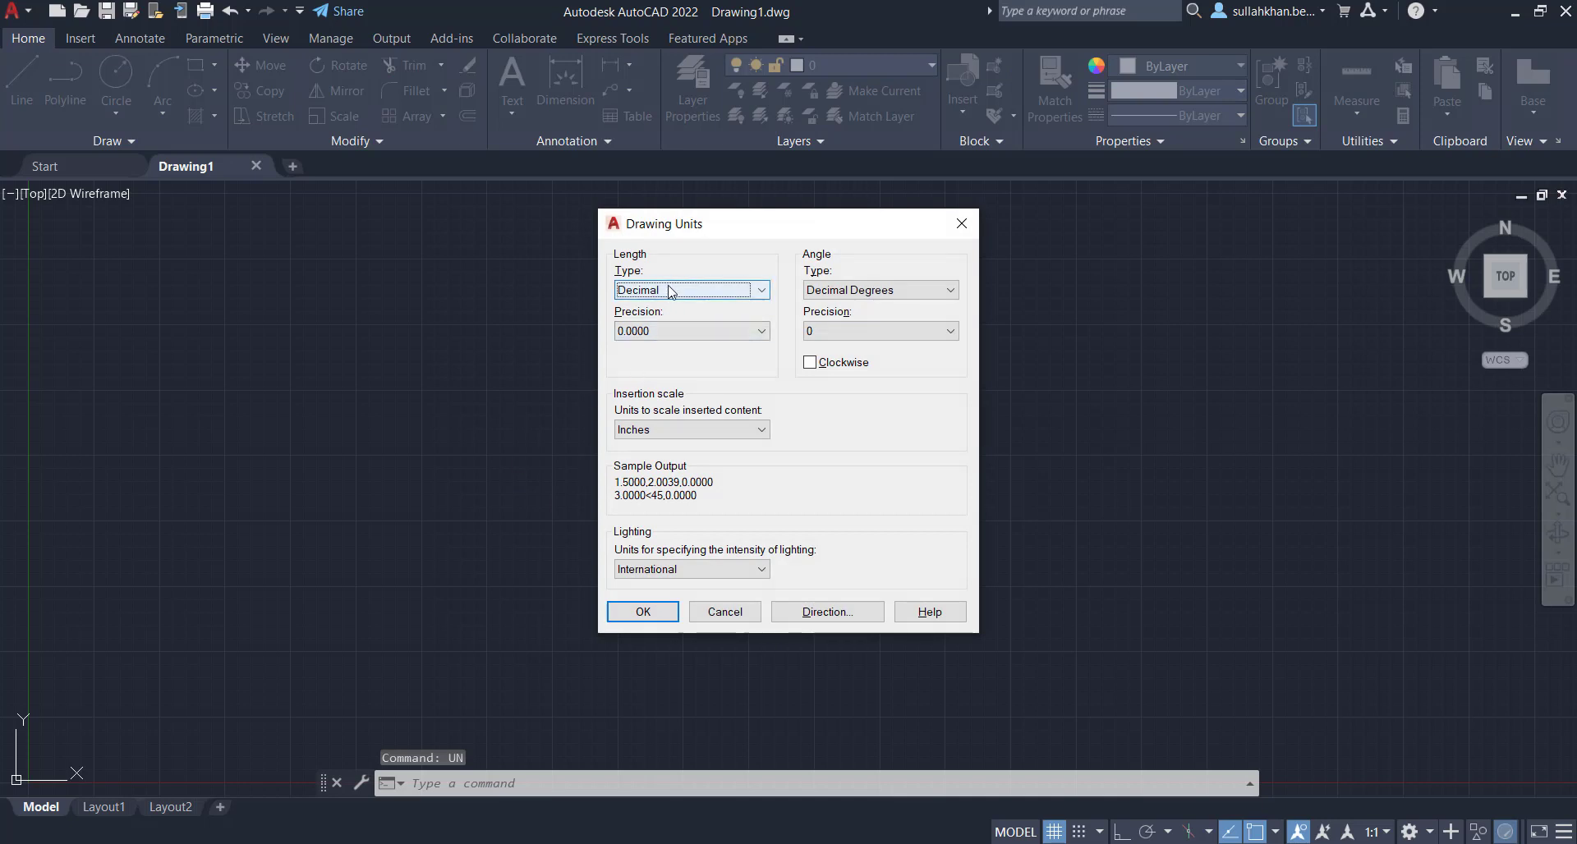
left_click(664, 332)
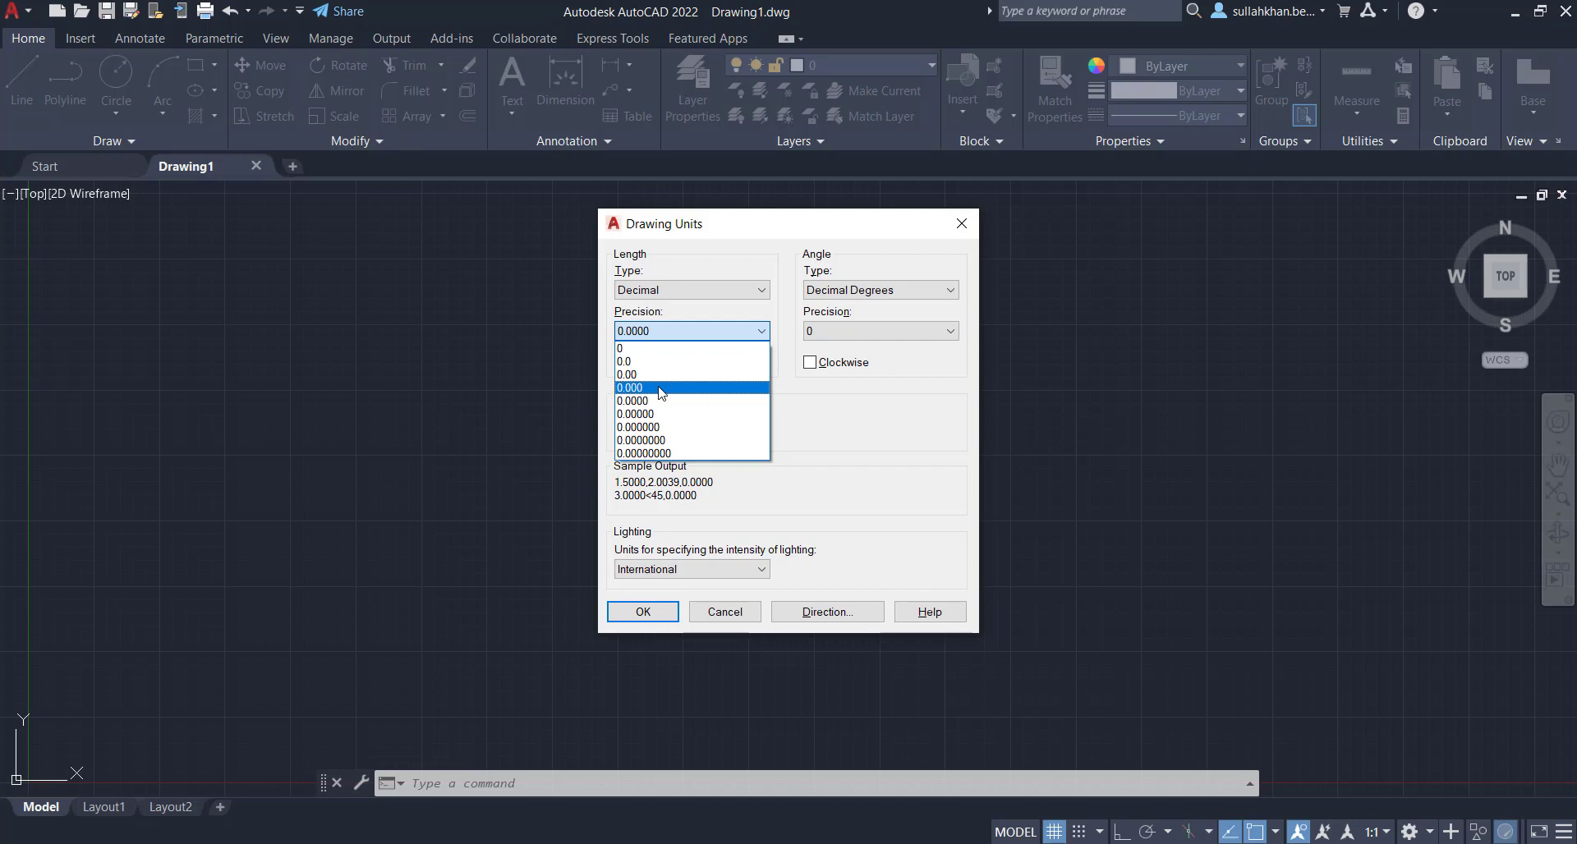
left_click(661, 388)
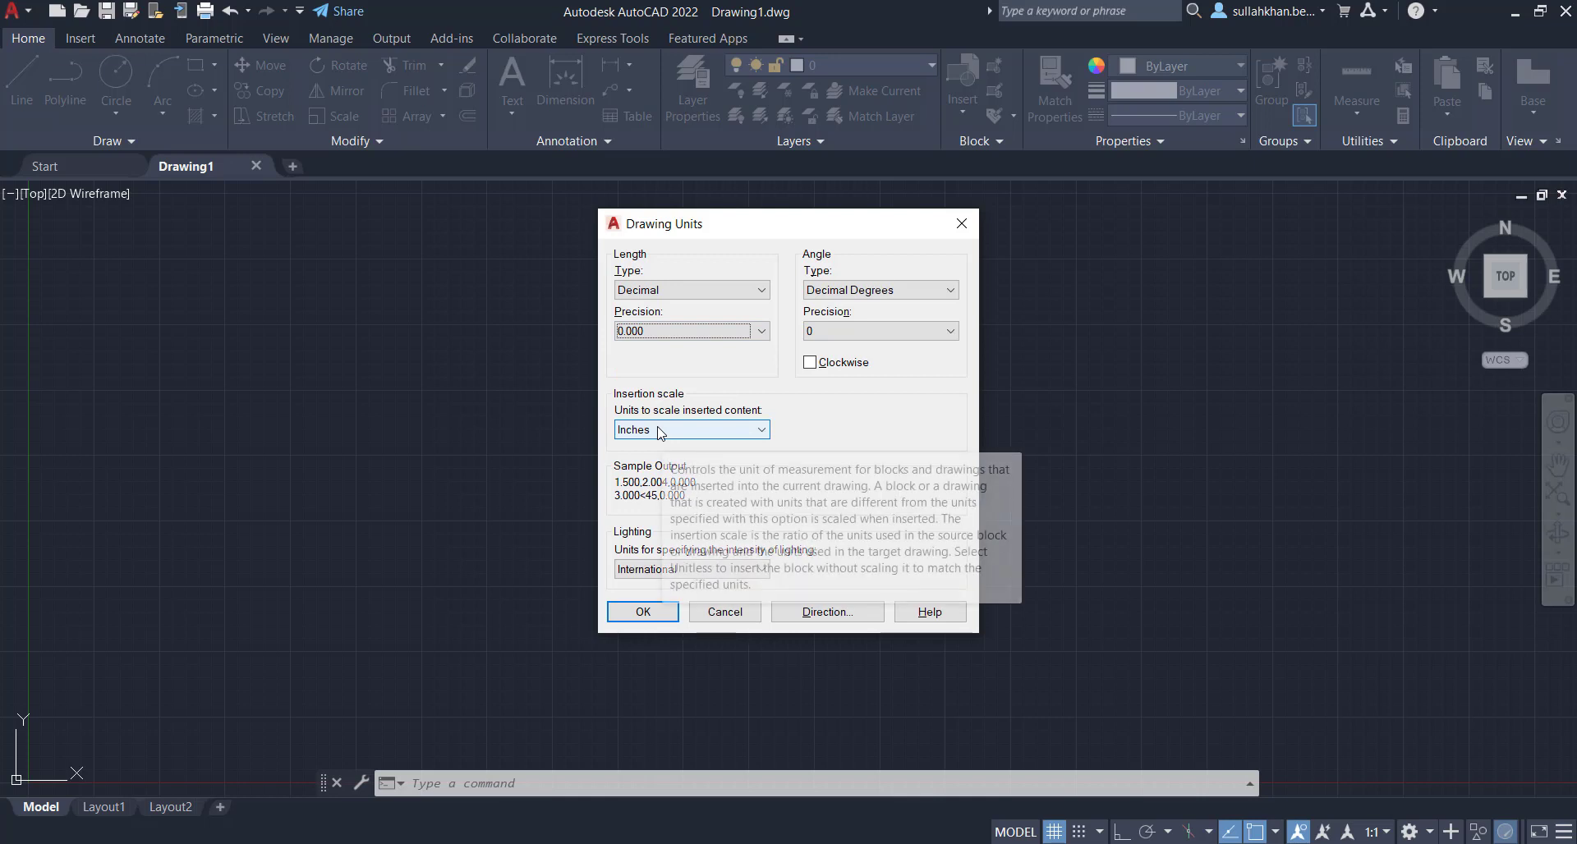
left_click(661, 430)
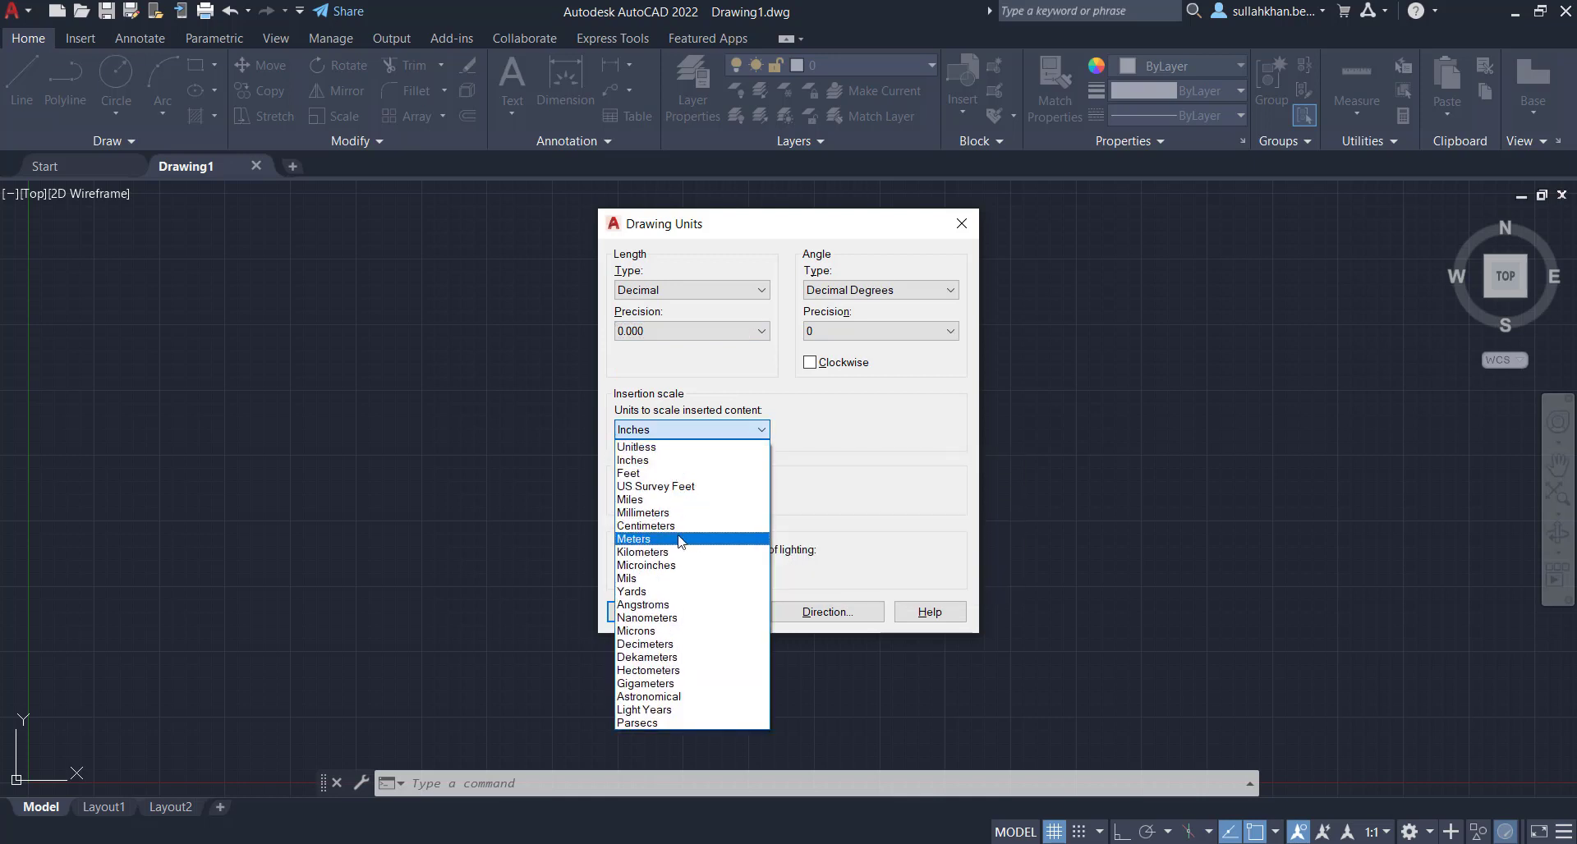
left_click(680, 539)
left_click(643, 609)
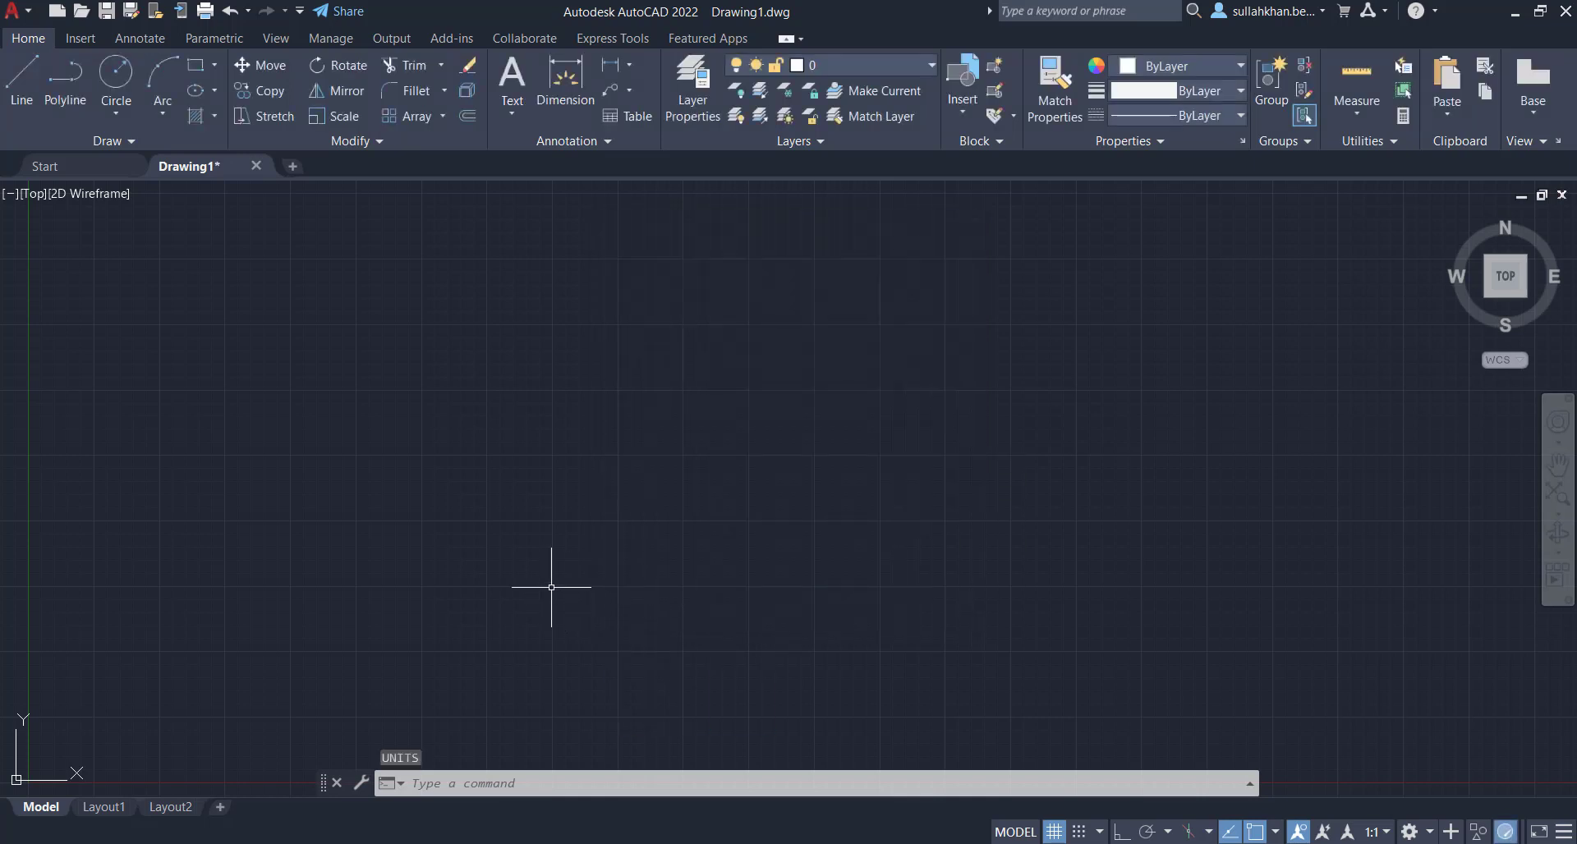
- Start a line with the grid off and Ortho on, drawing a horizontal first segment 0.3 long to the right
type("L")
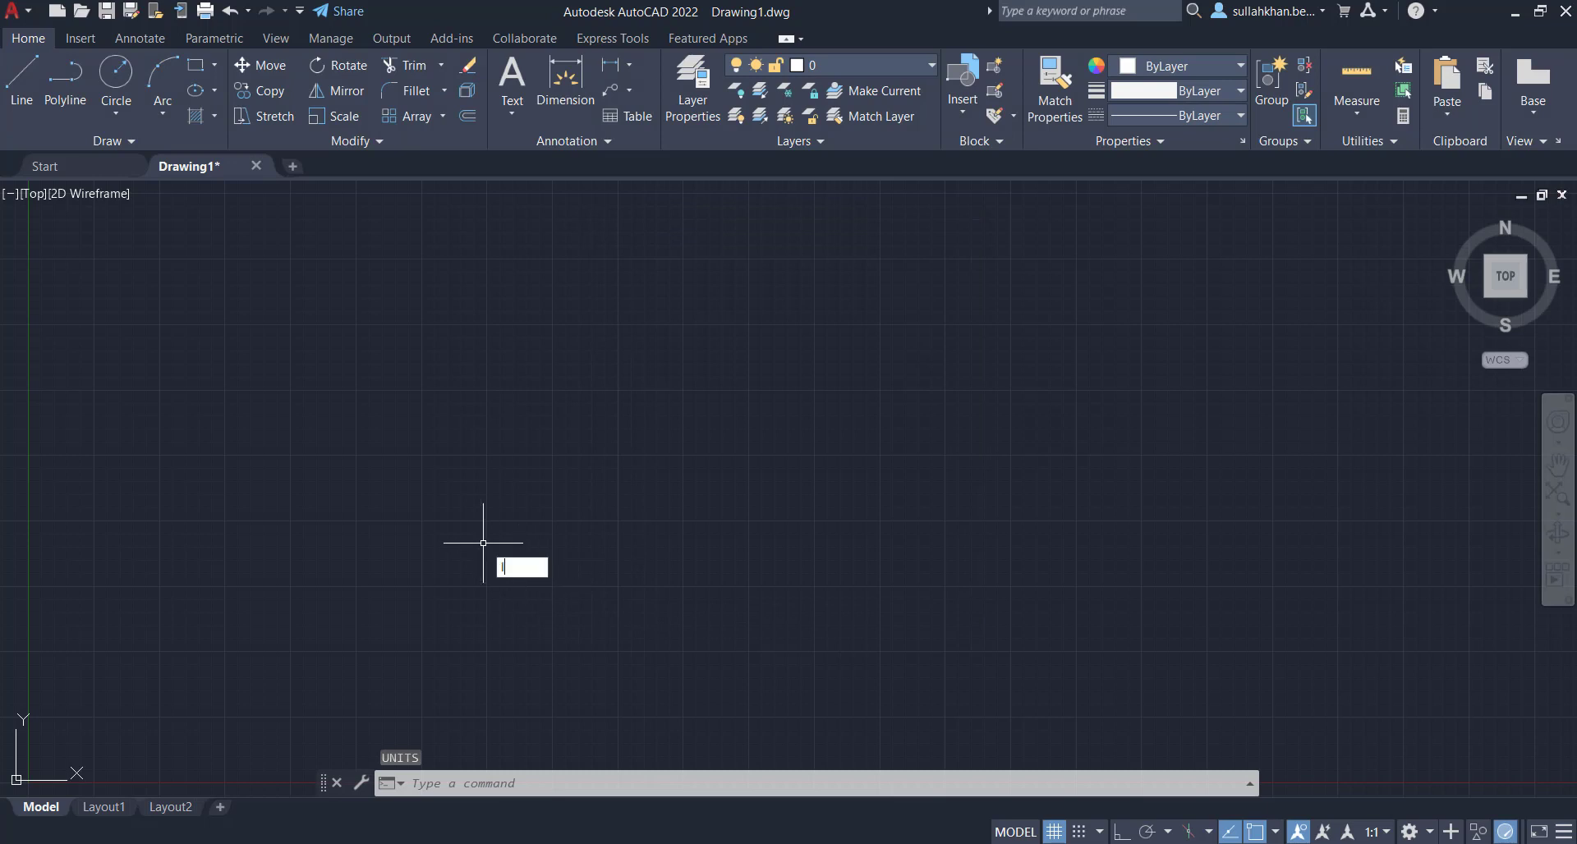
key("Return")
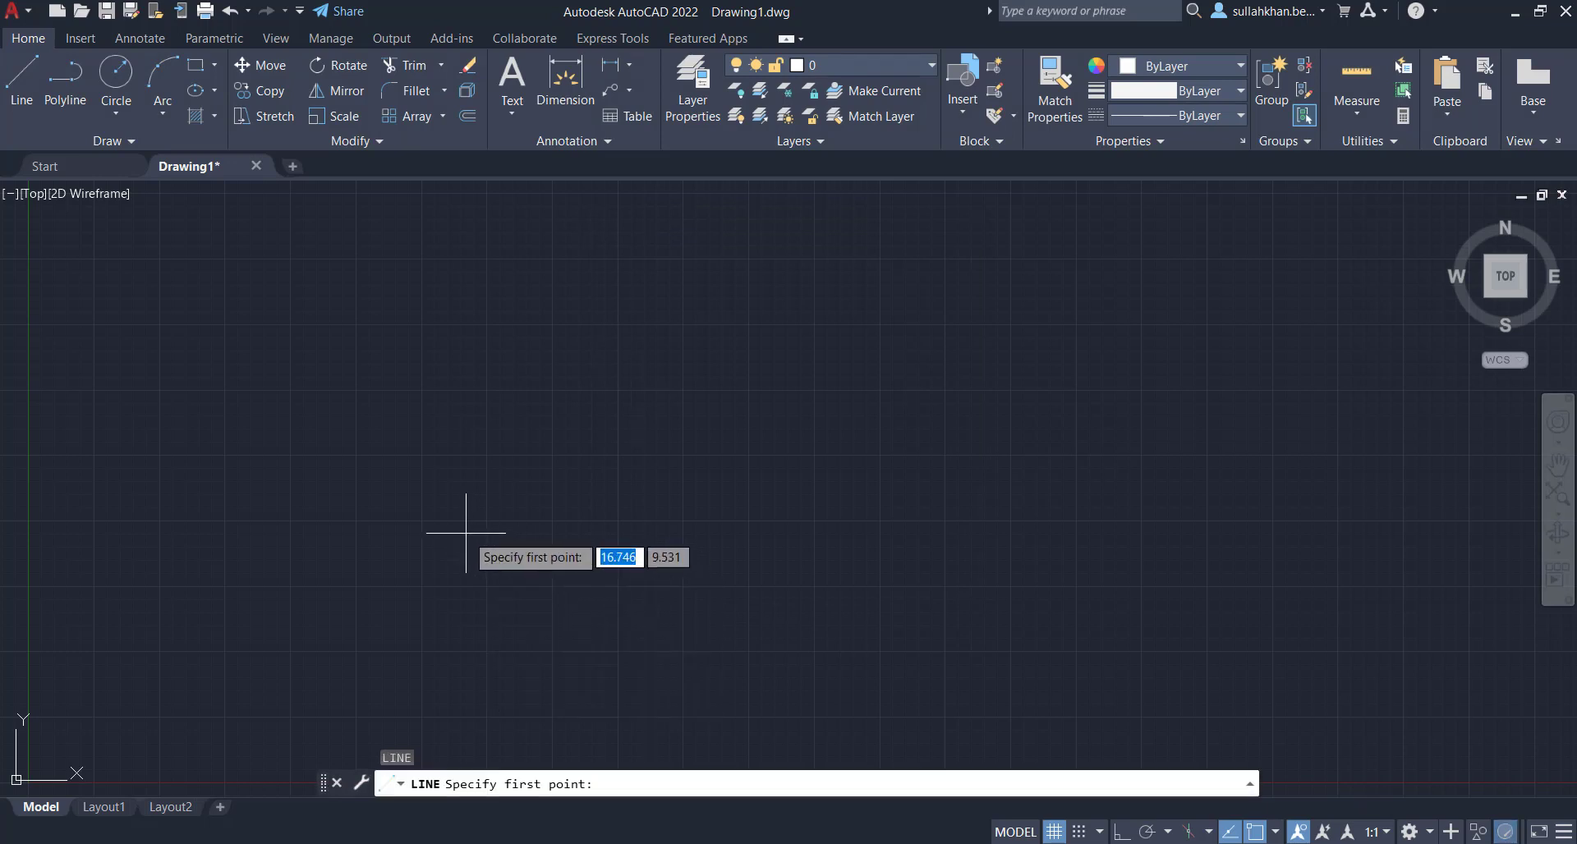
left_click(1054, 832)
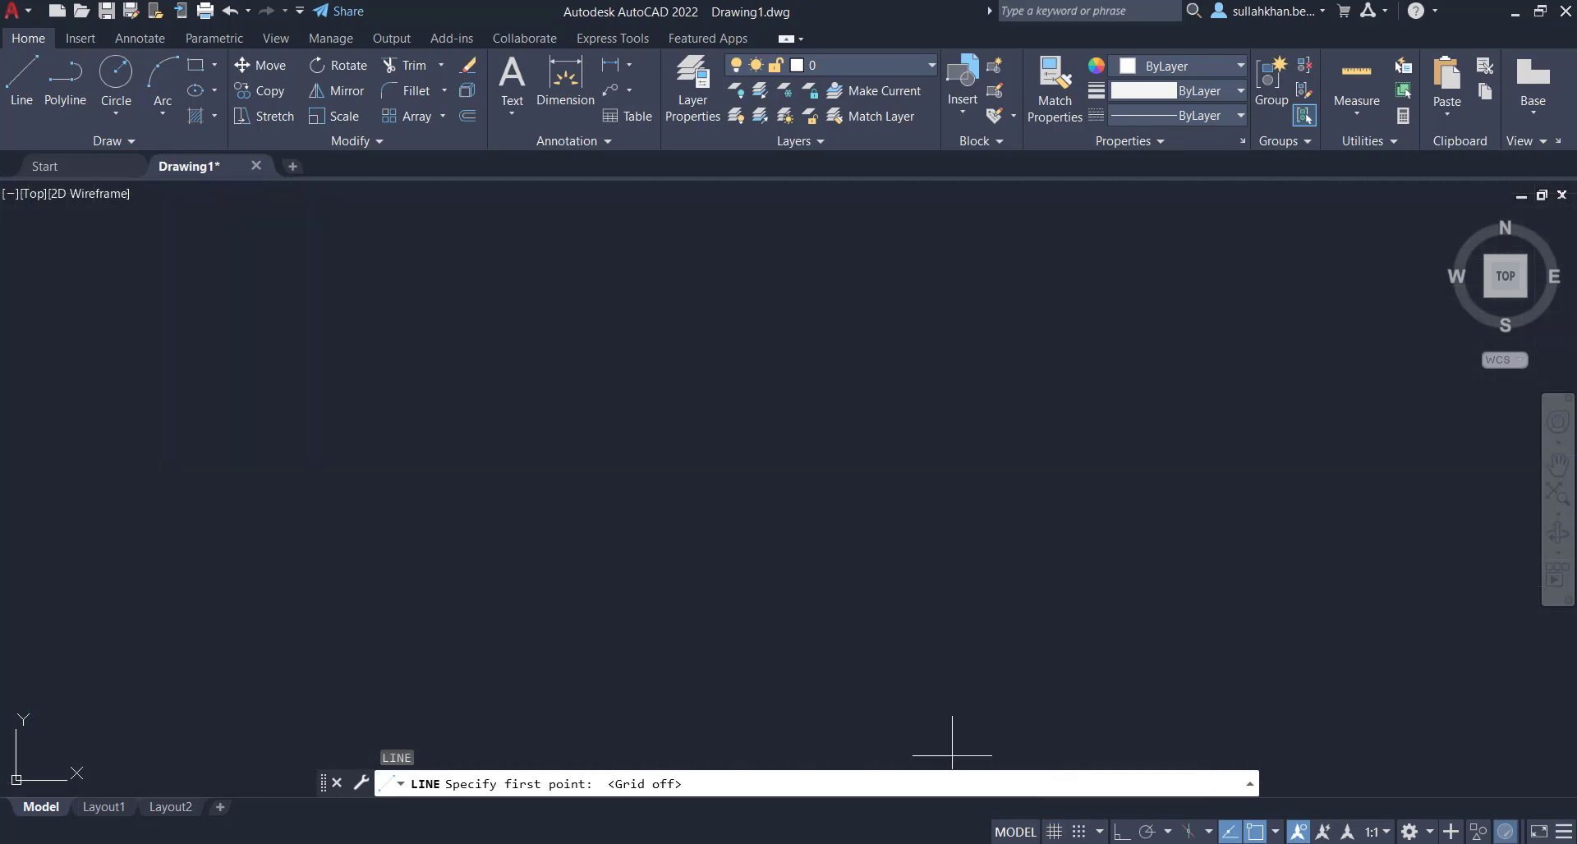
left_click(397, 502)
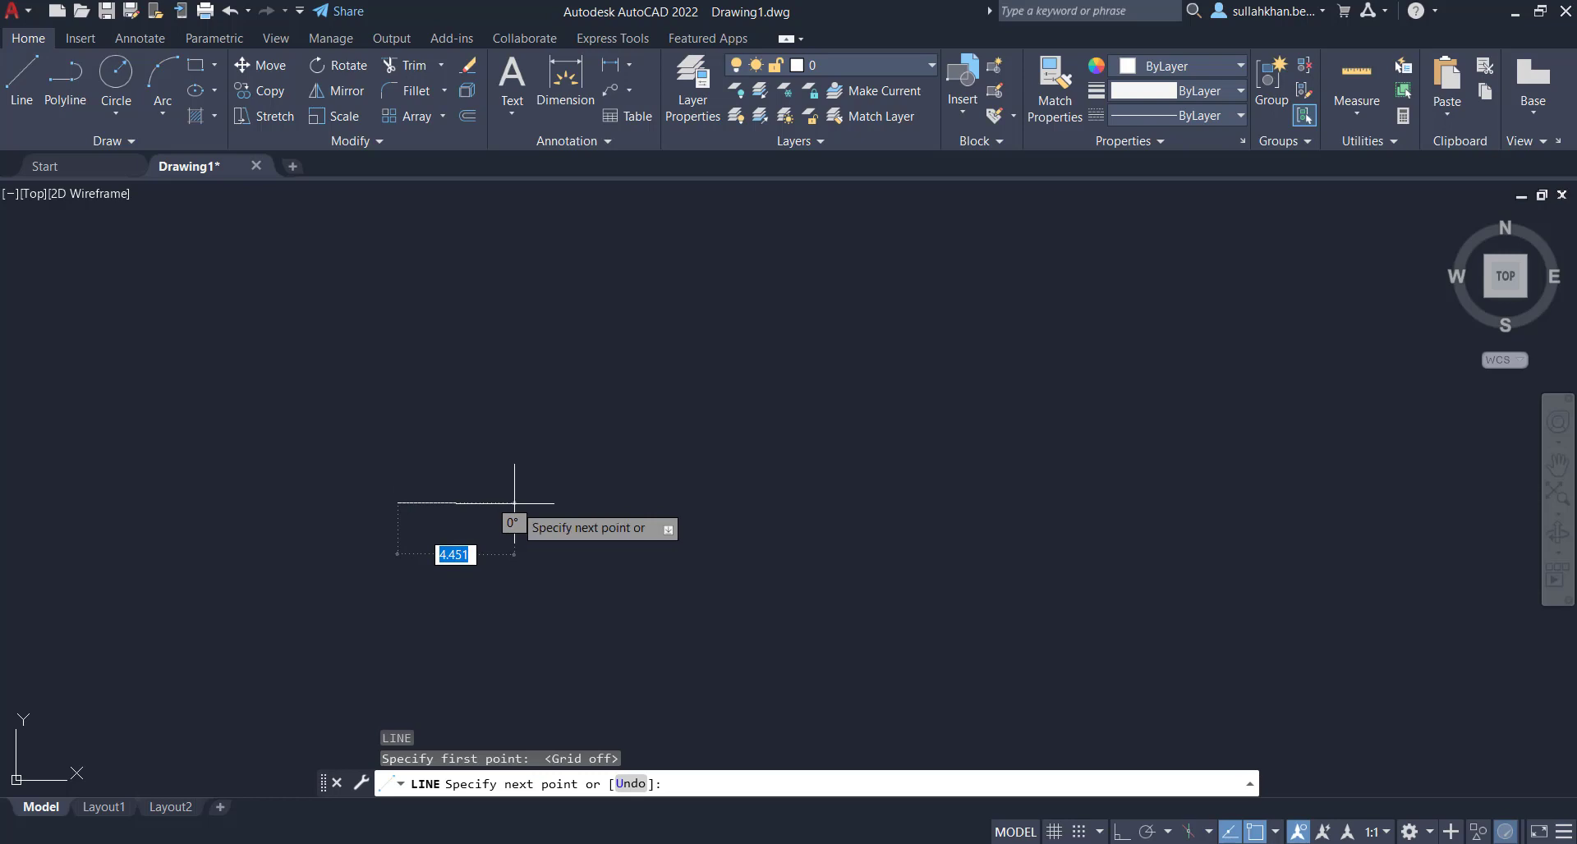
left_click(1127, 833)
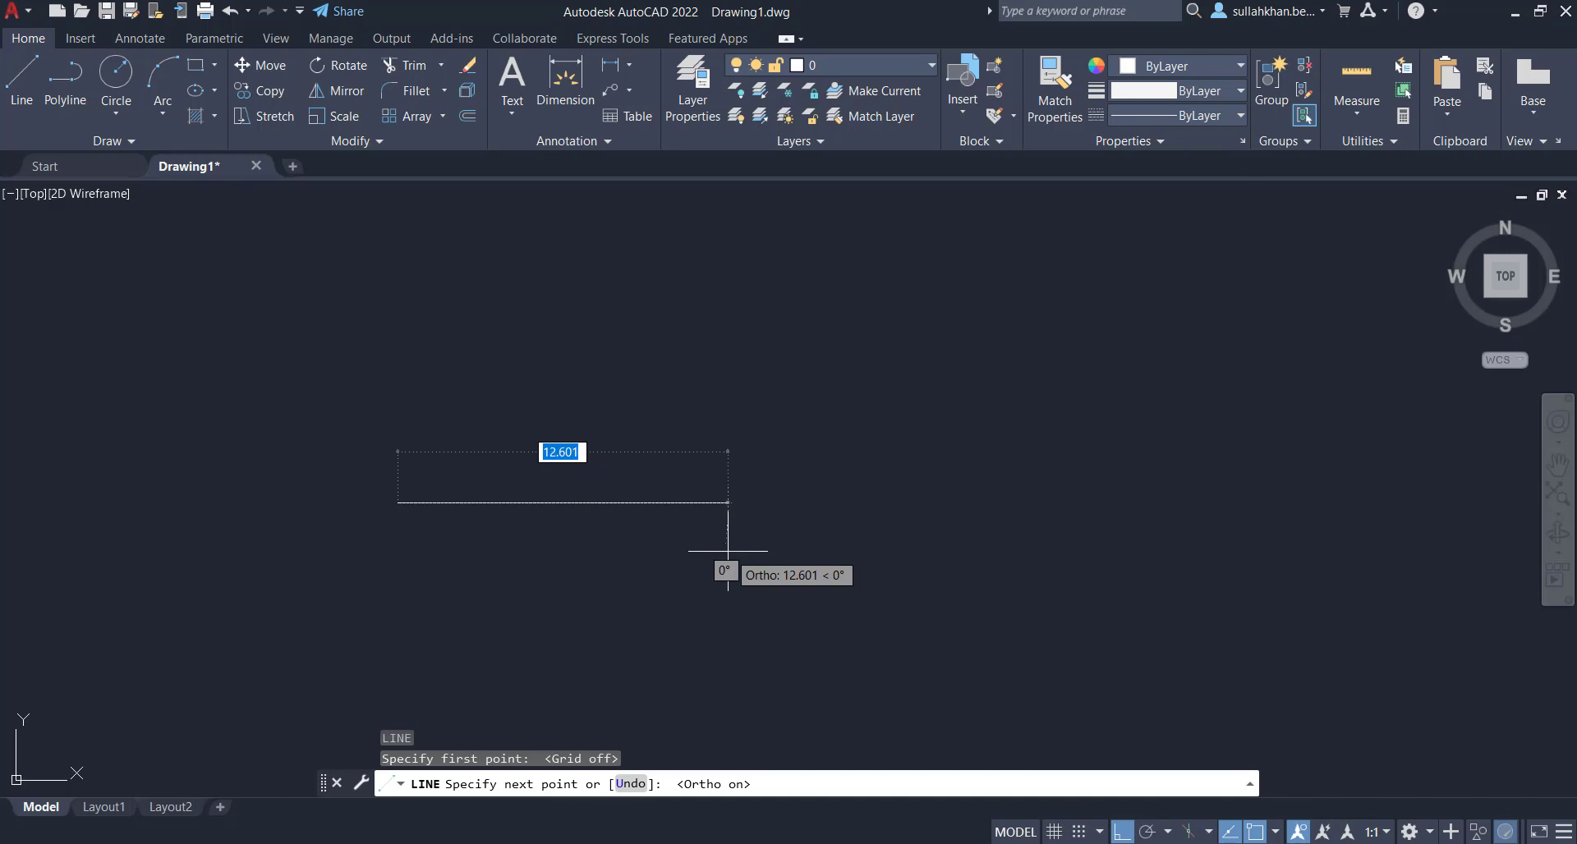
type("0")
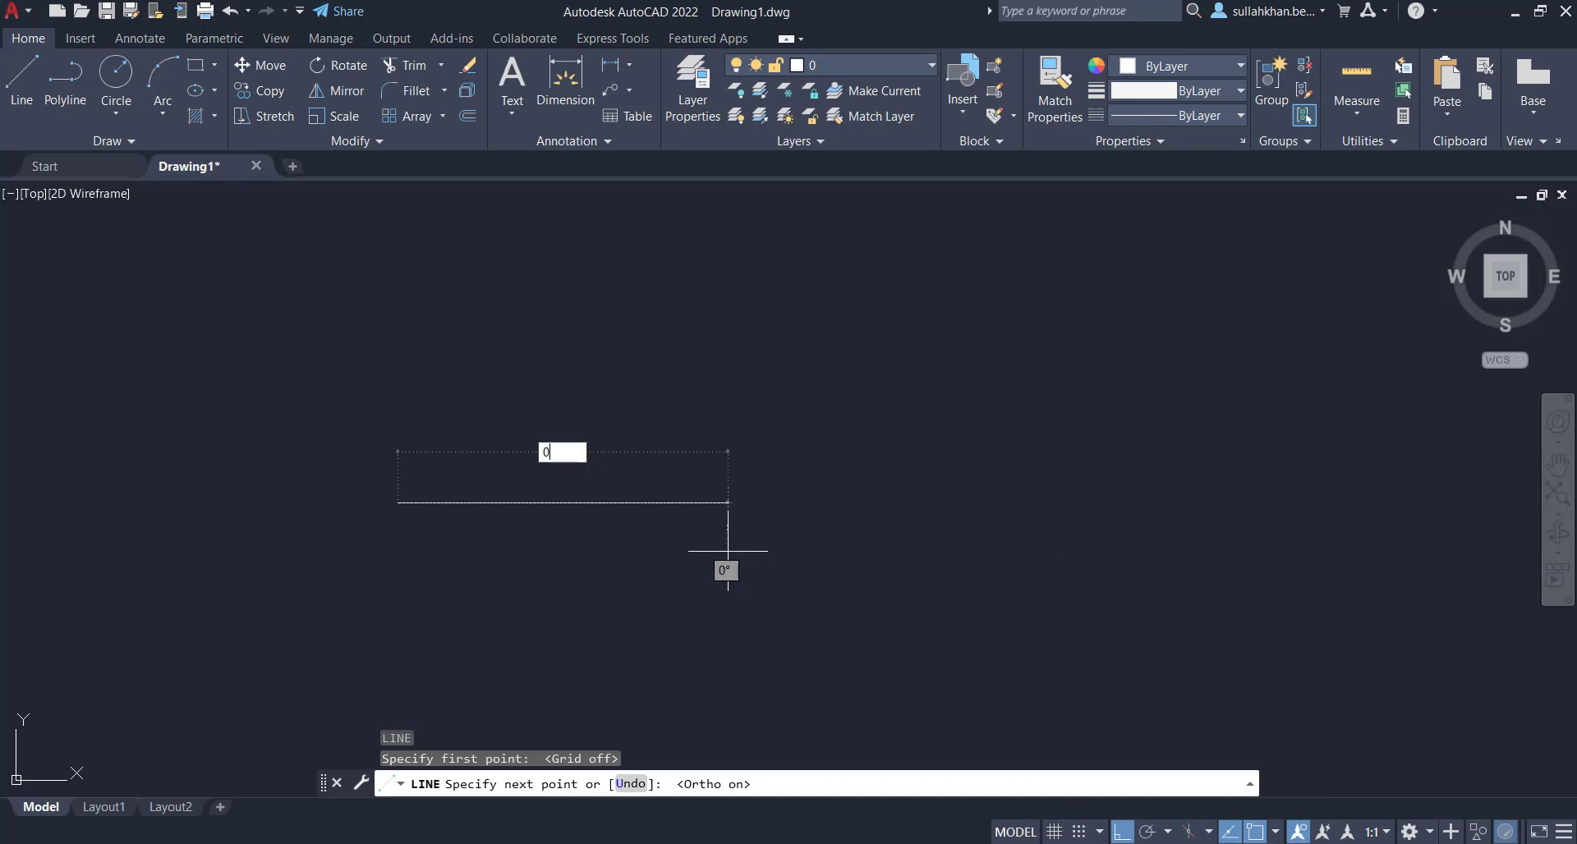
type(".3")
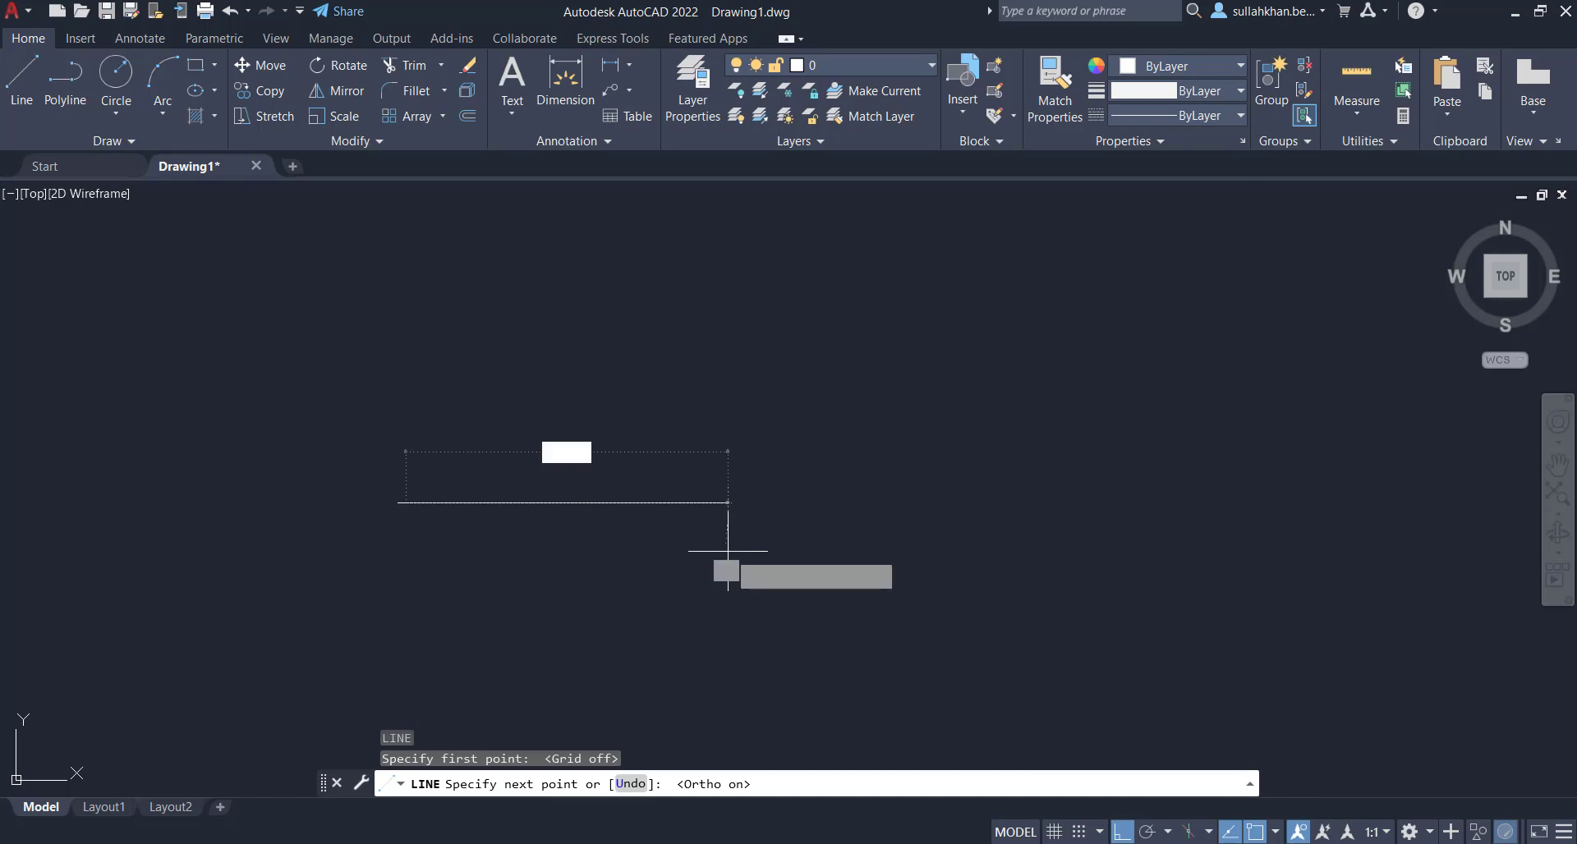
key("Return")
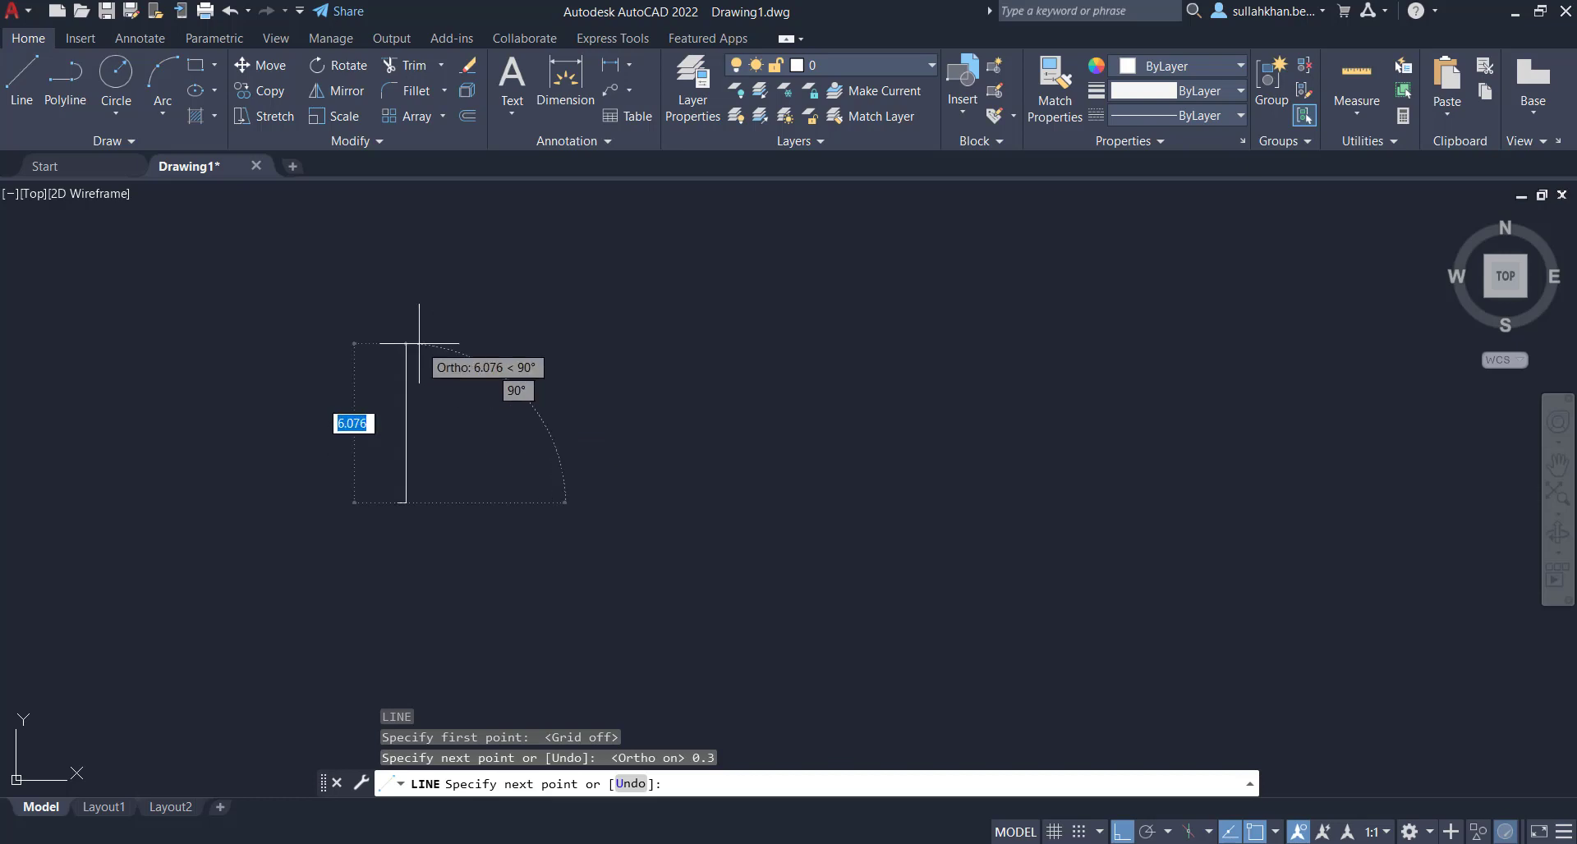
- Continue the line 1 up, 0.3 left and 1 down to complete a 0.3 by 1 upright rectangle
type("1")
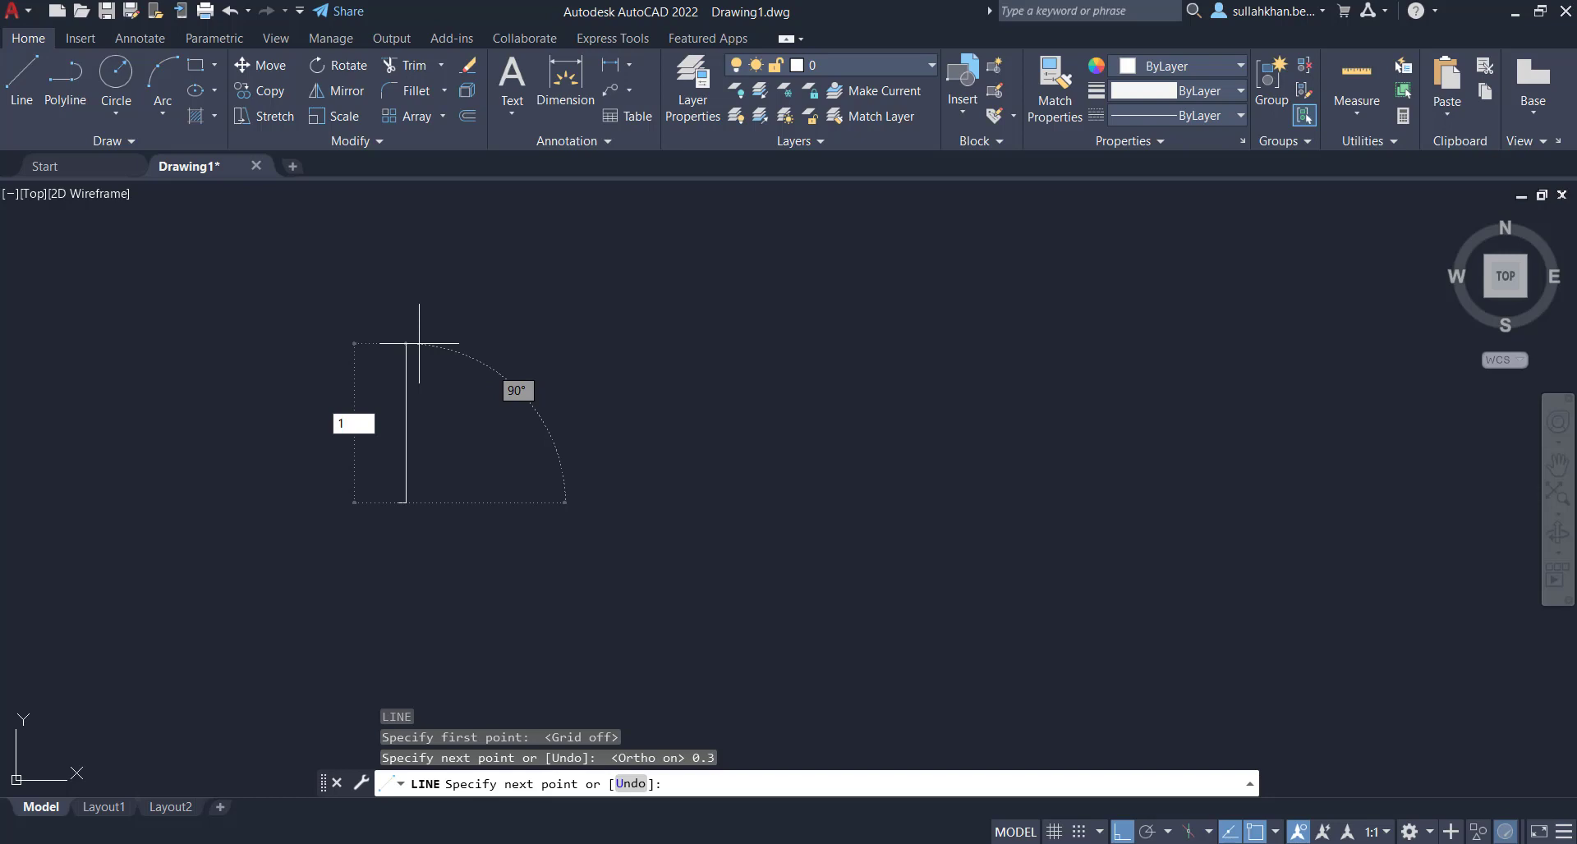
key("Return")
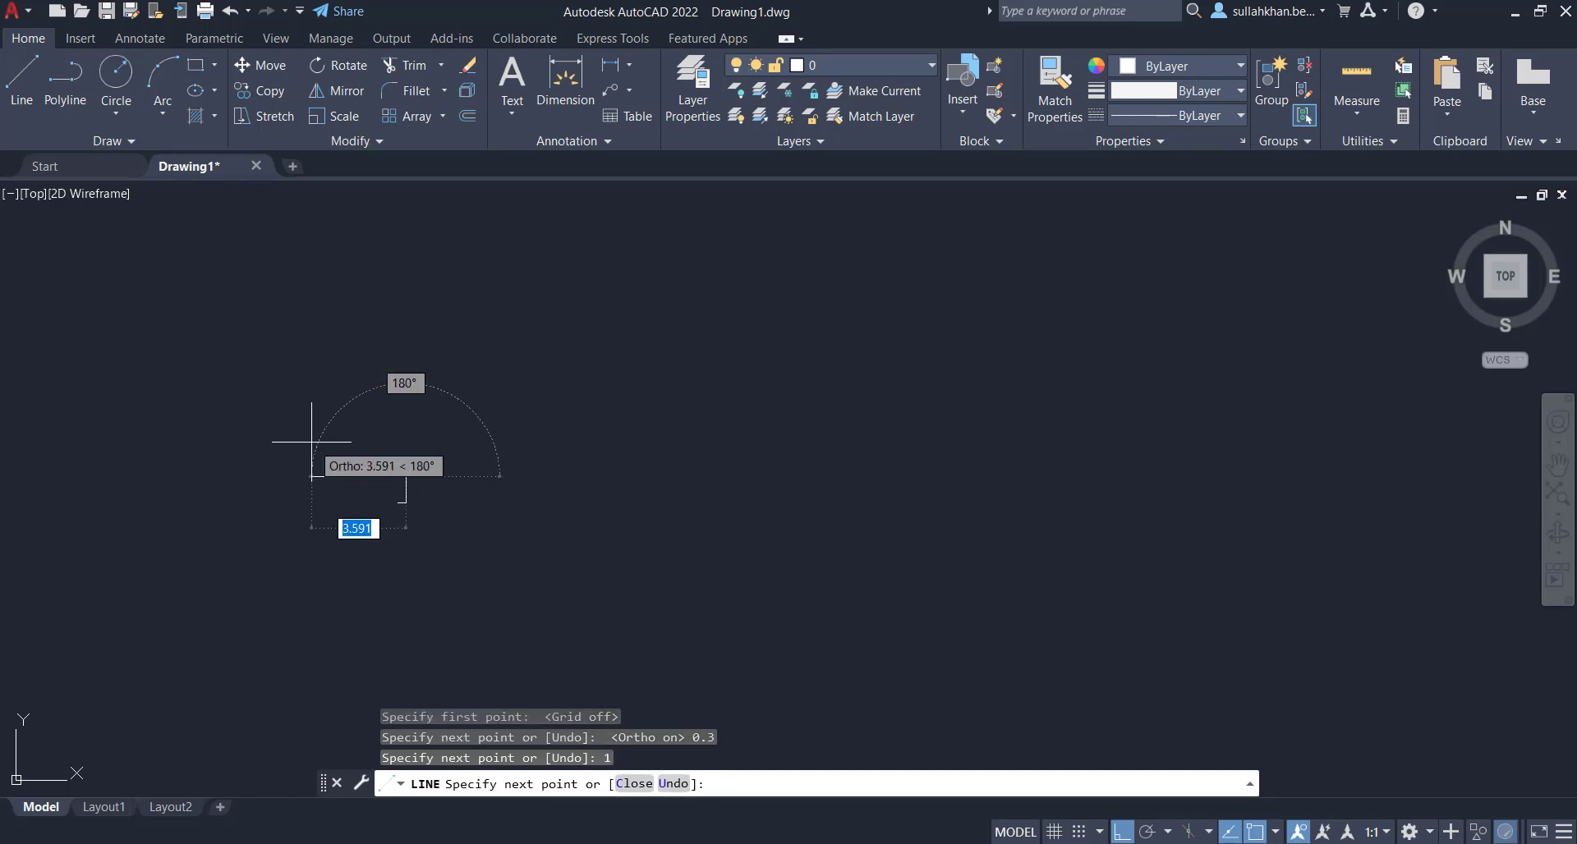
type("0")
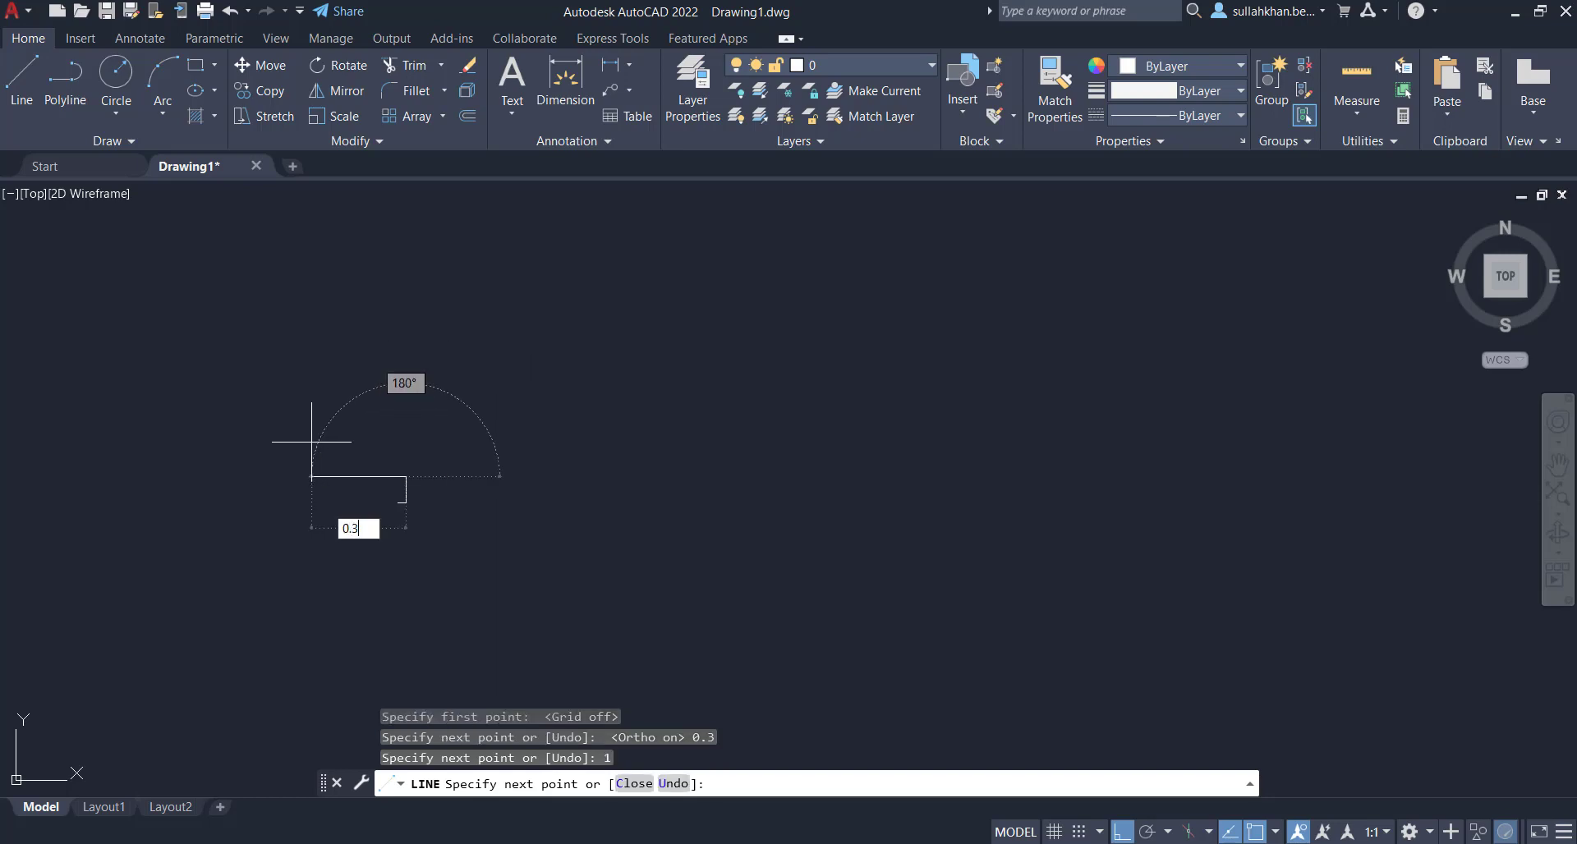
type(".3")
key("Return")
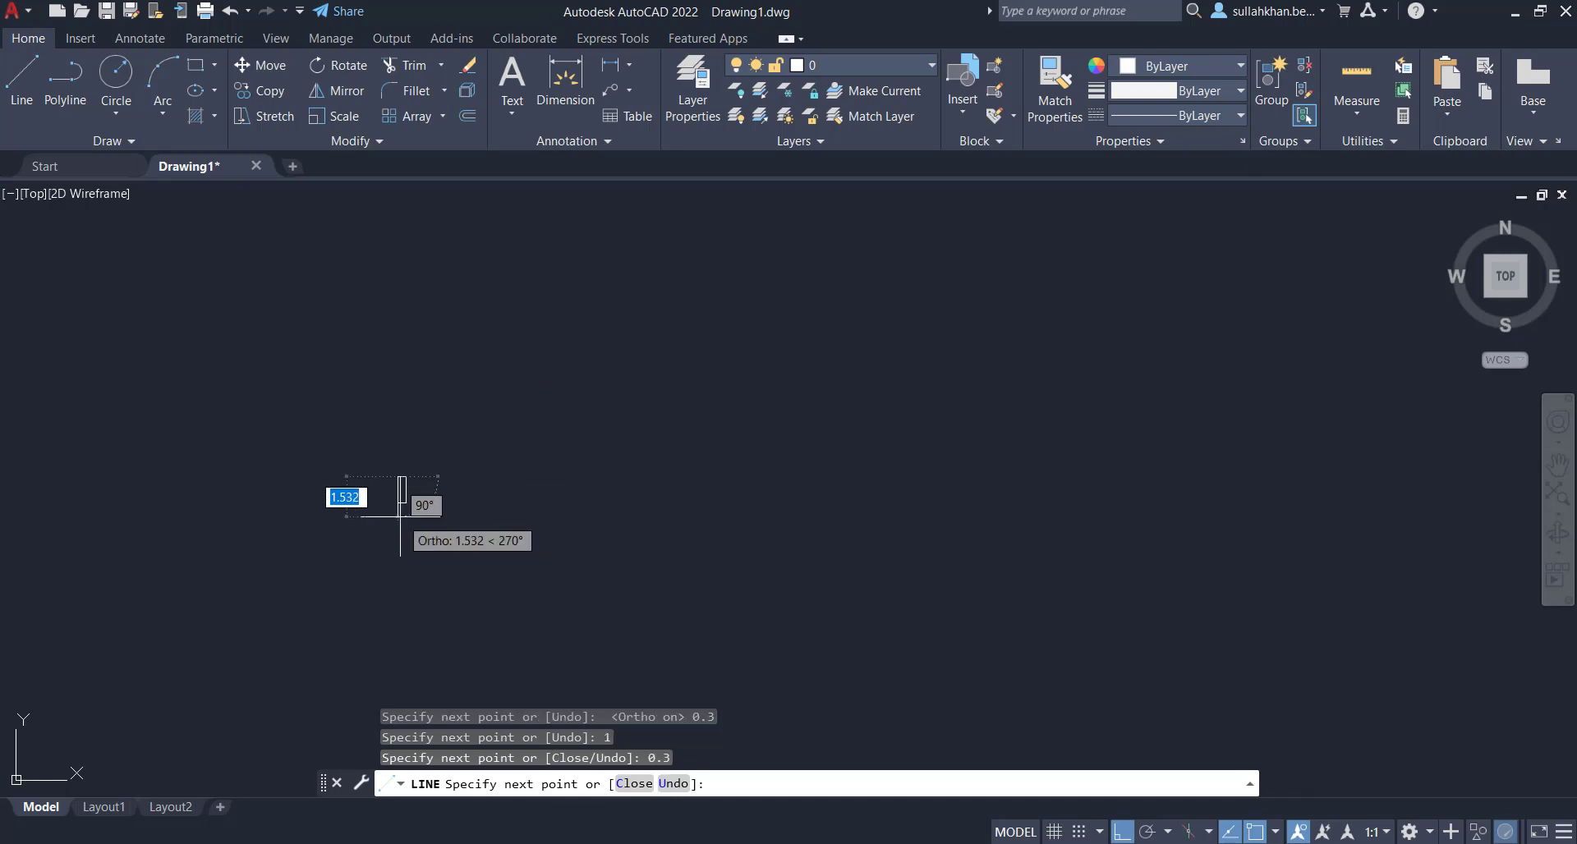
type("1")
key("Return")
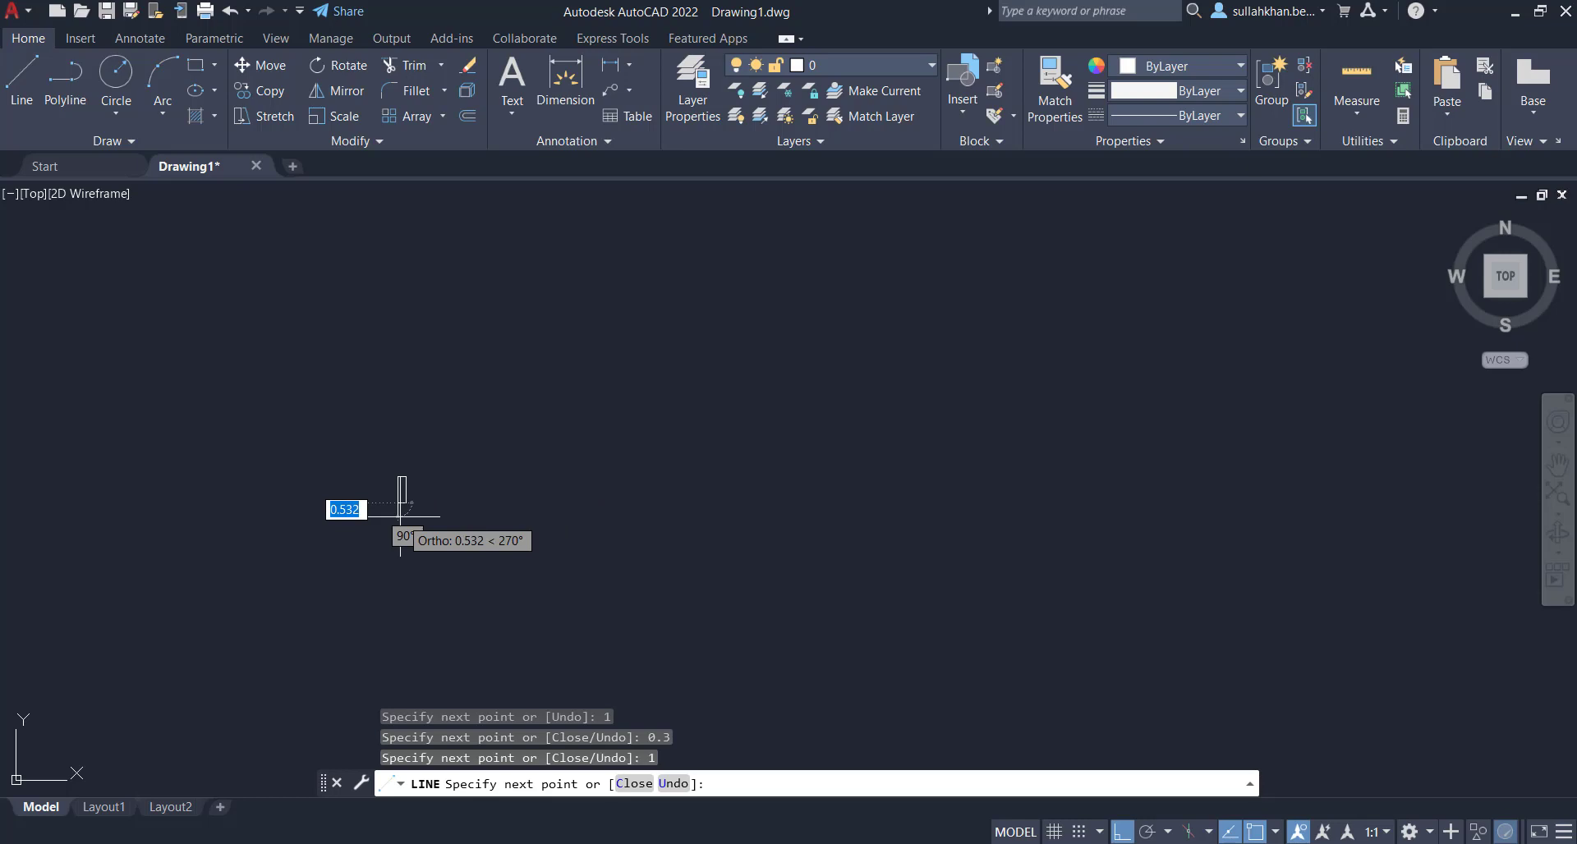
key("Return")
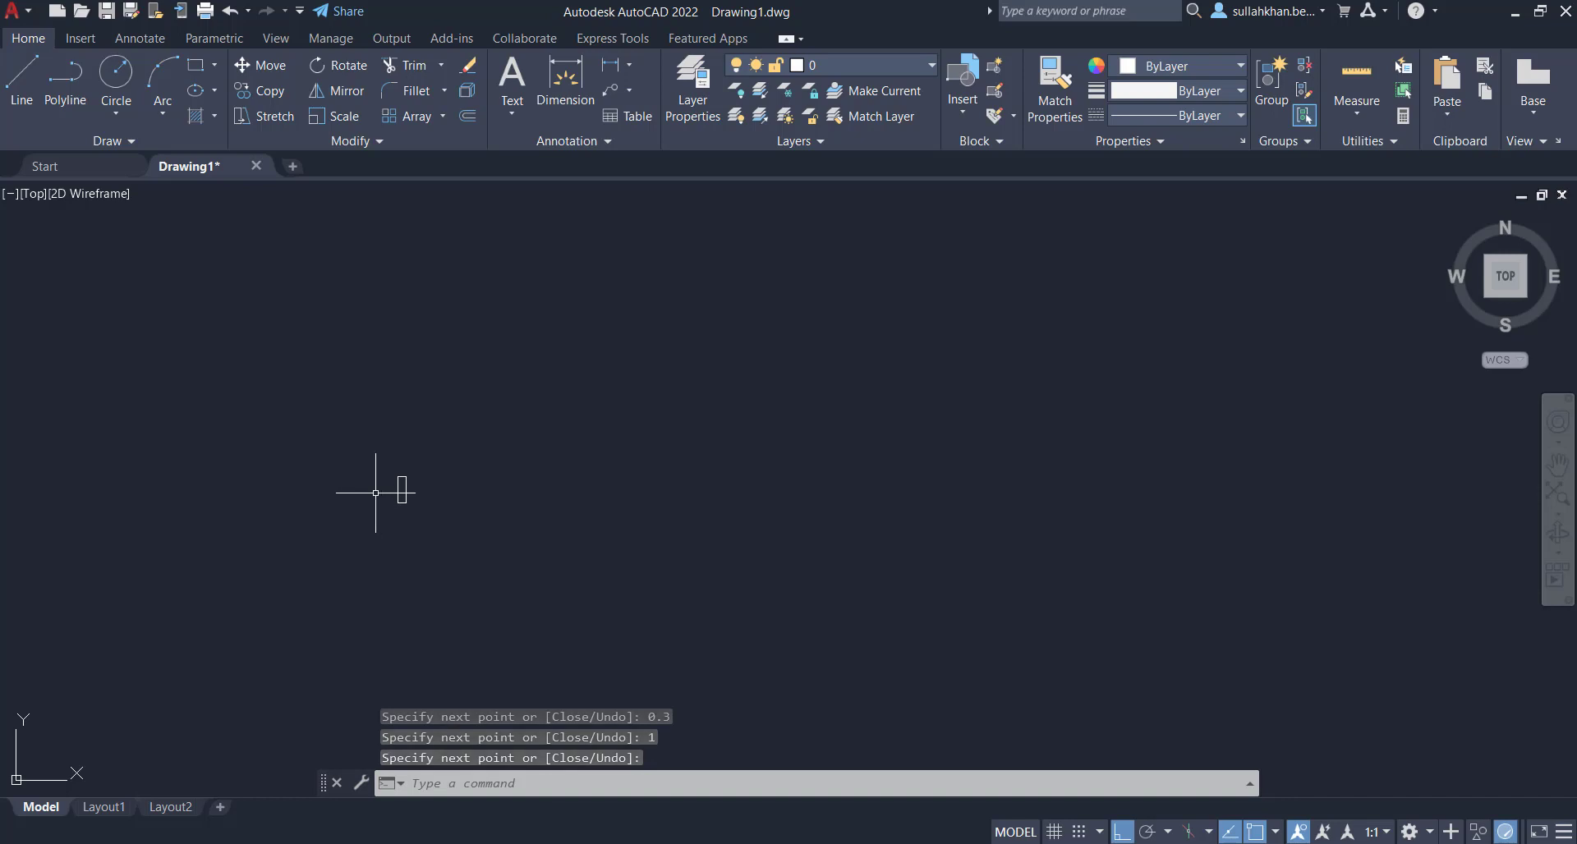
- Copy the rectangle from its lower-left corner eight times to the right, placing the copies edge to edge in a row of nine
left_click(1551, 497)
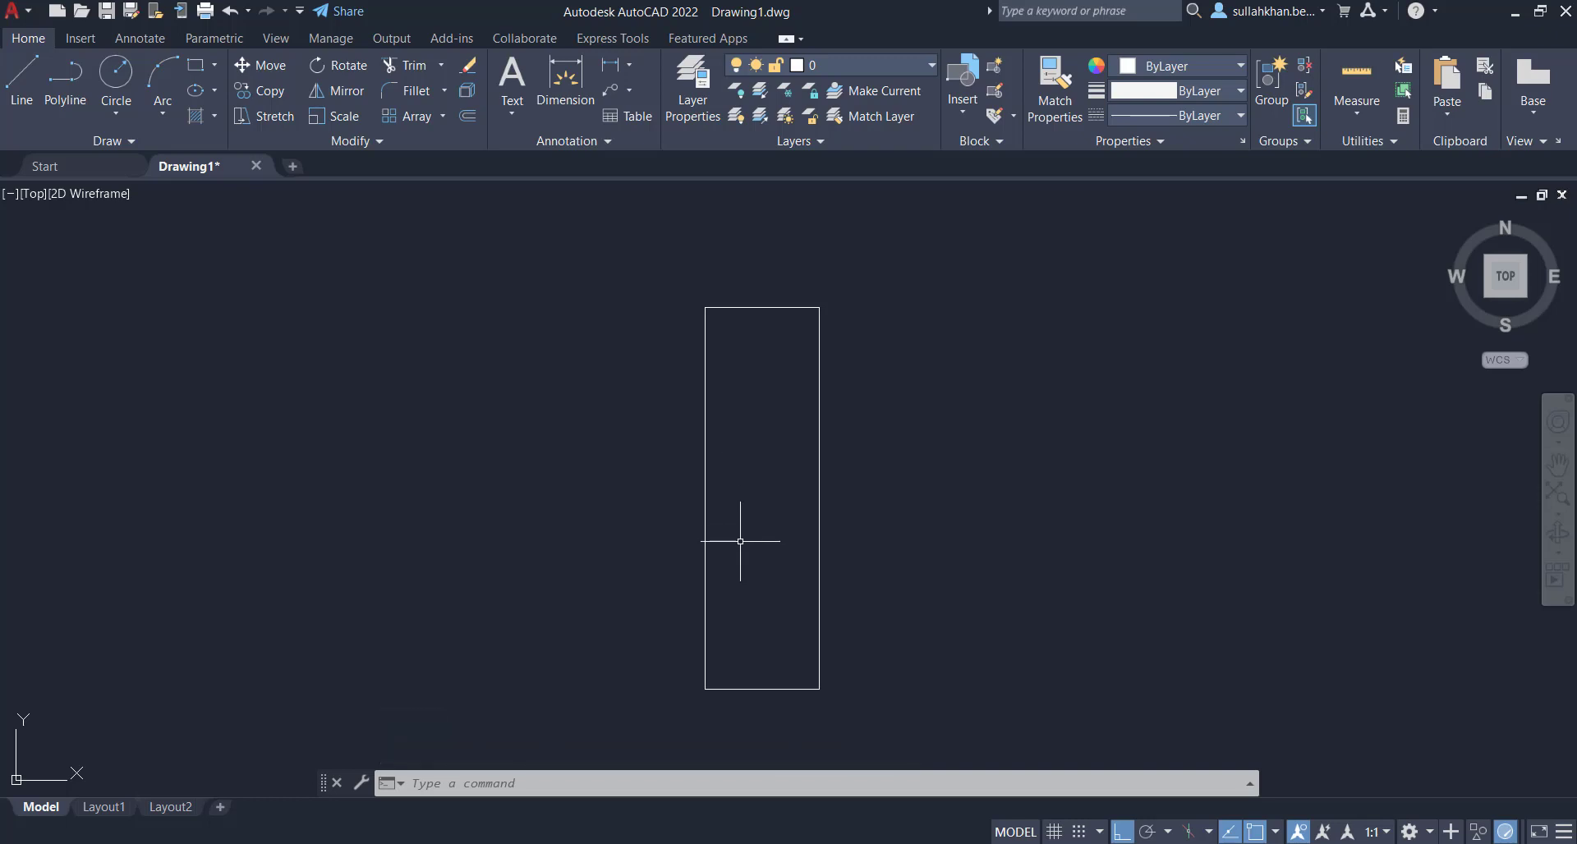
left_click(664, 290)
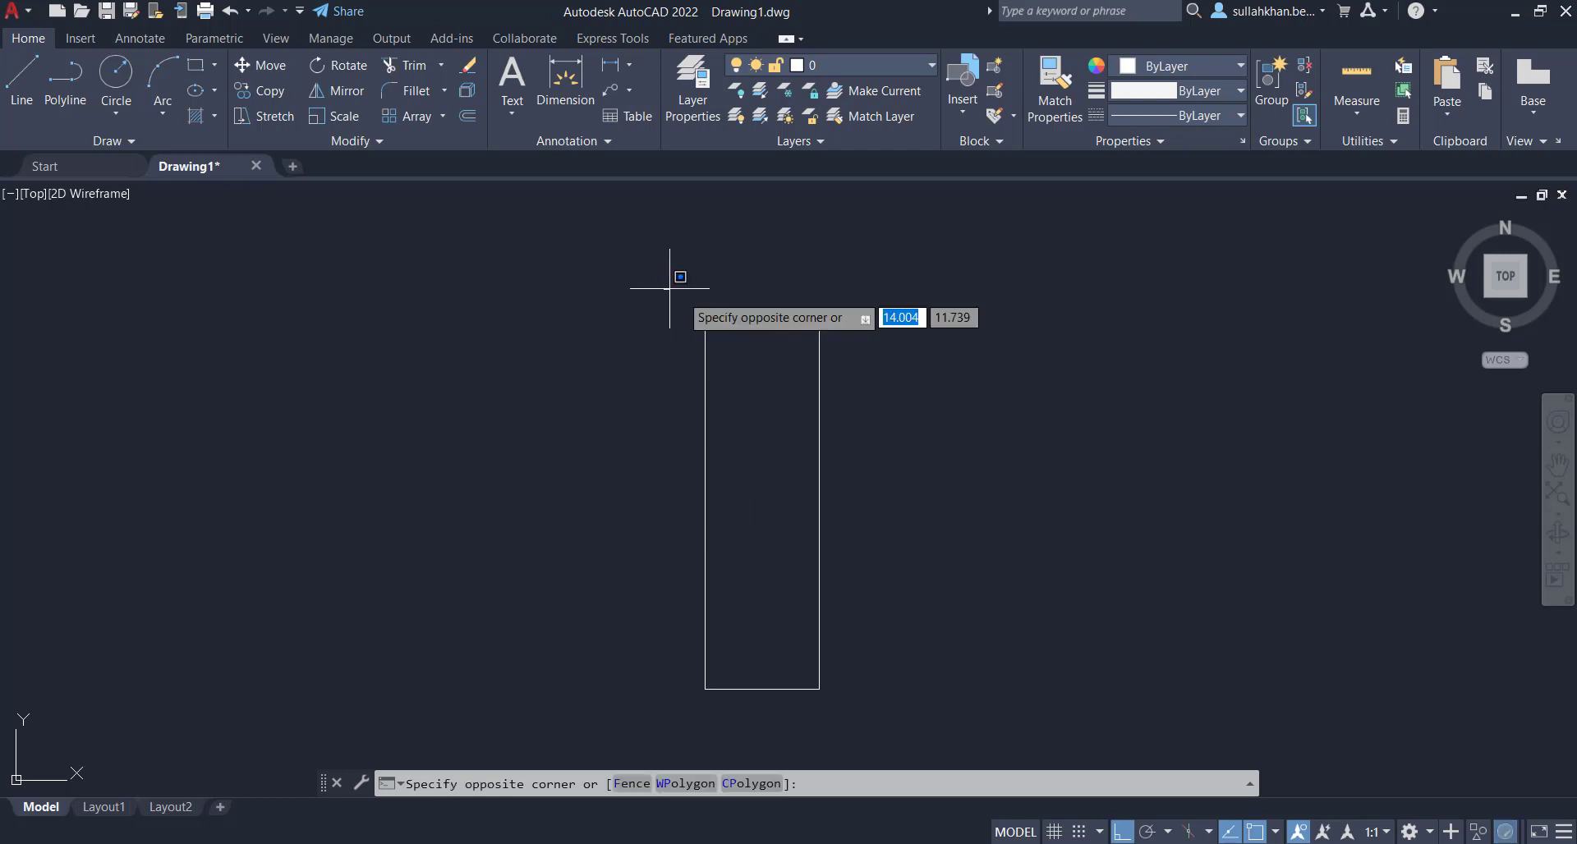
left_click(876, 708)
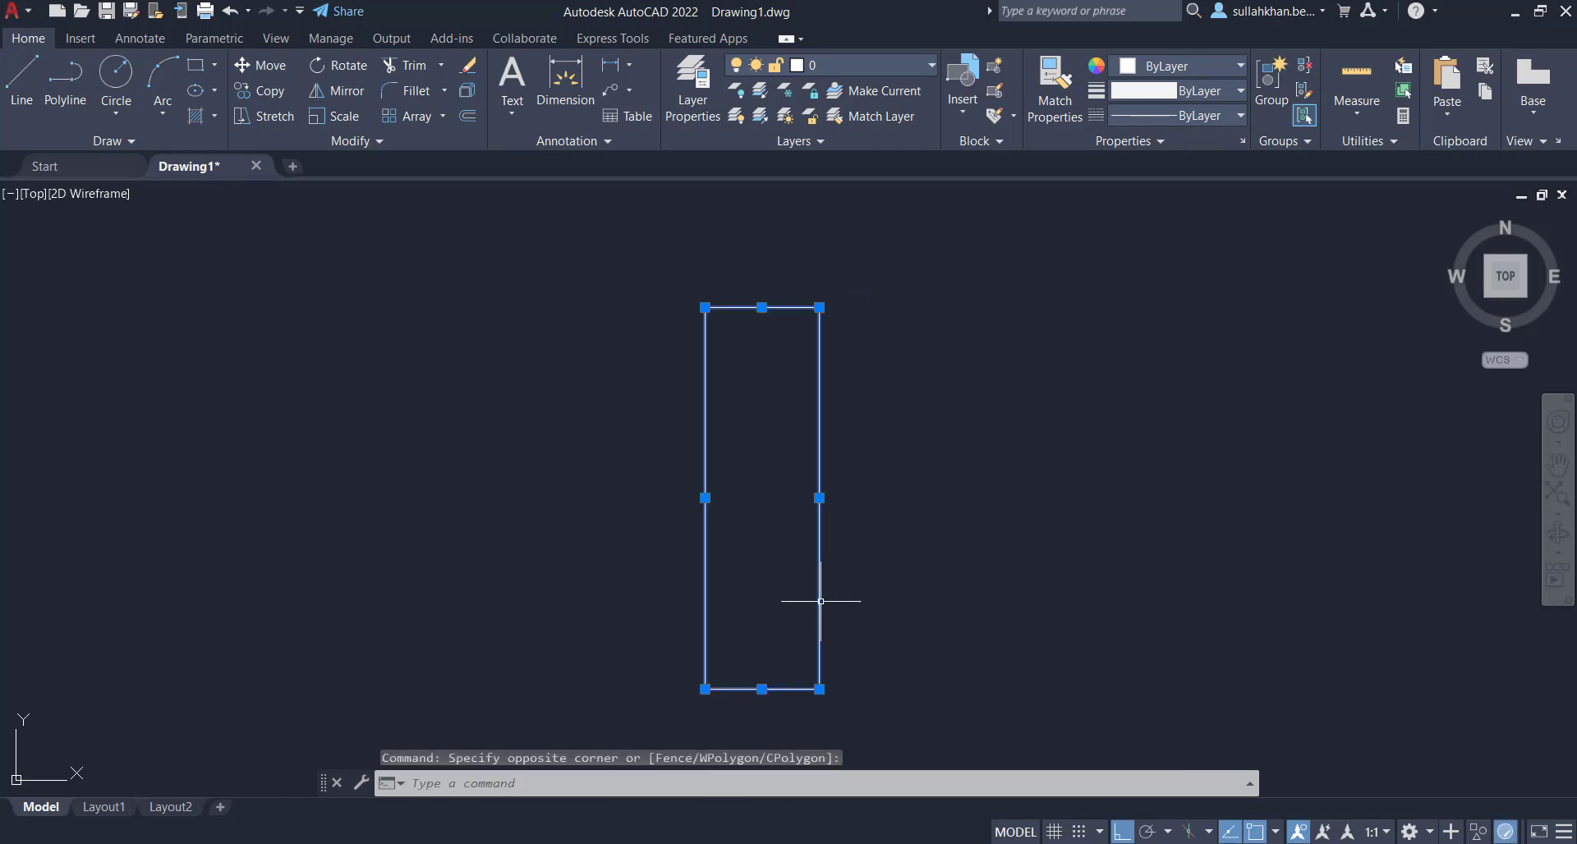
right_click(817, 497)
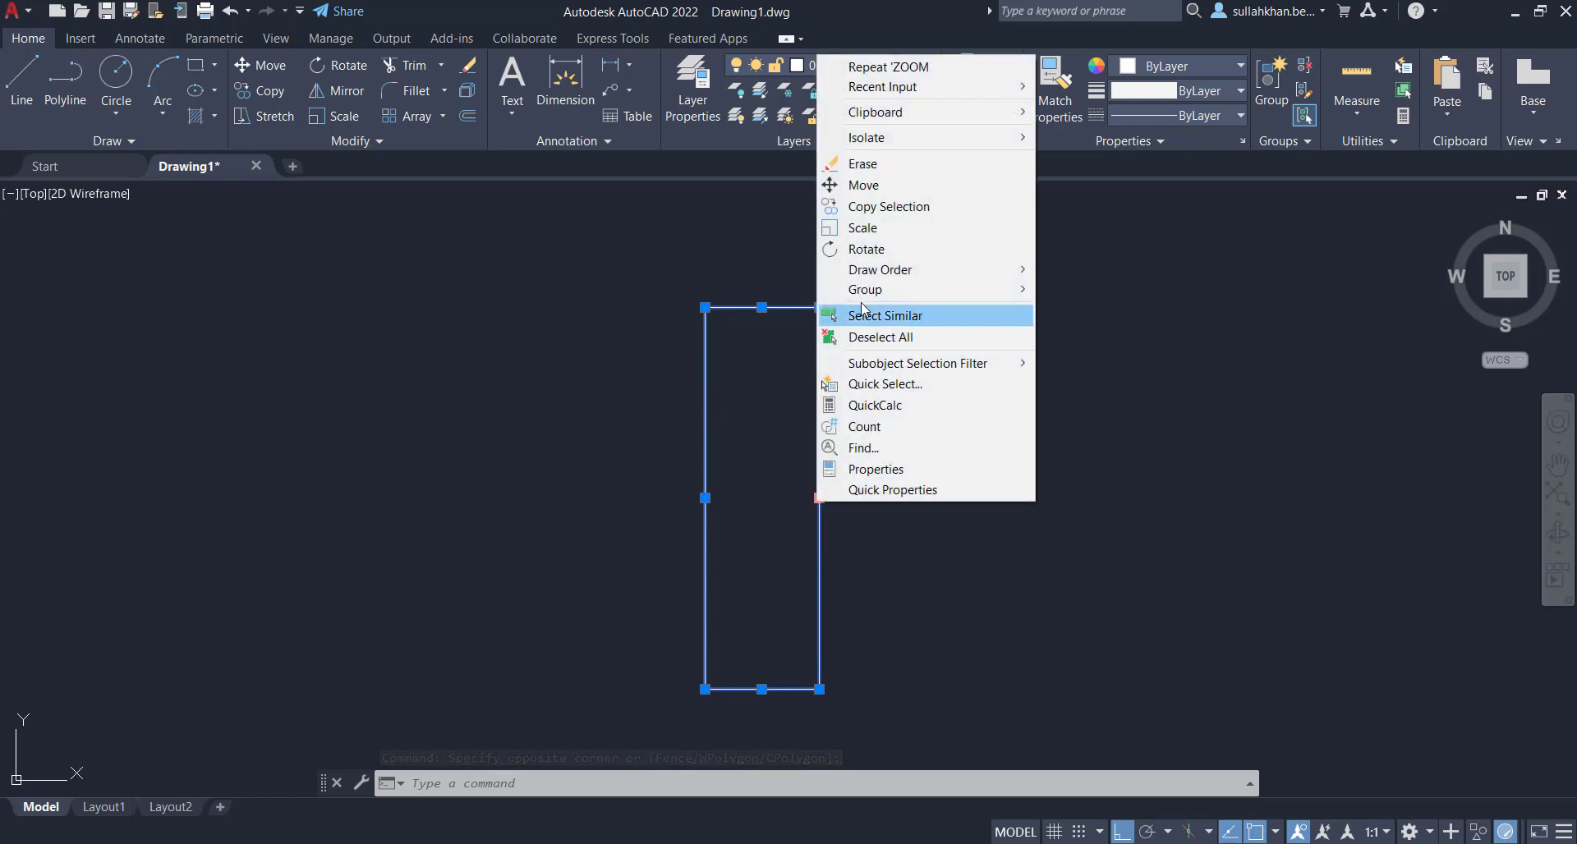
left_click(866, 206)
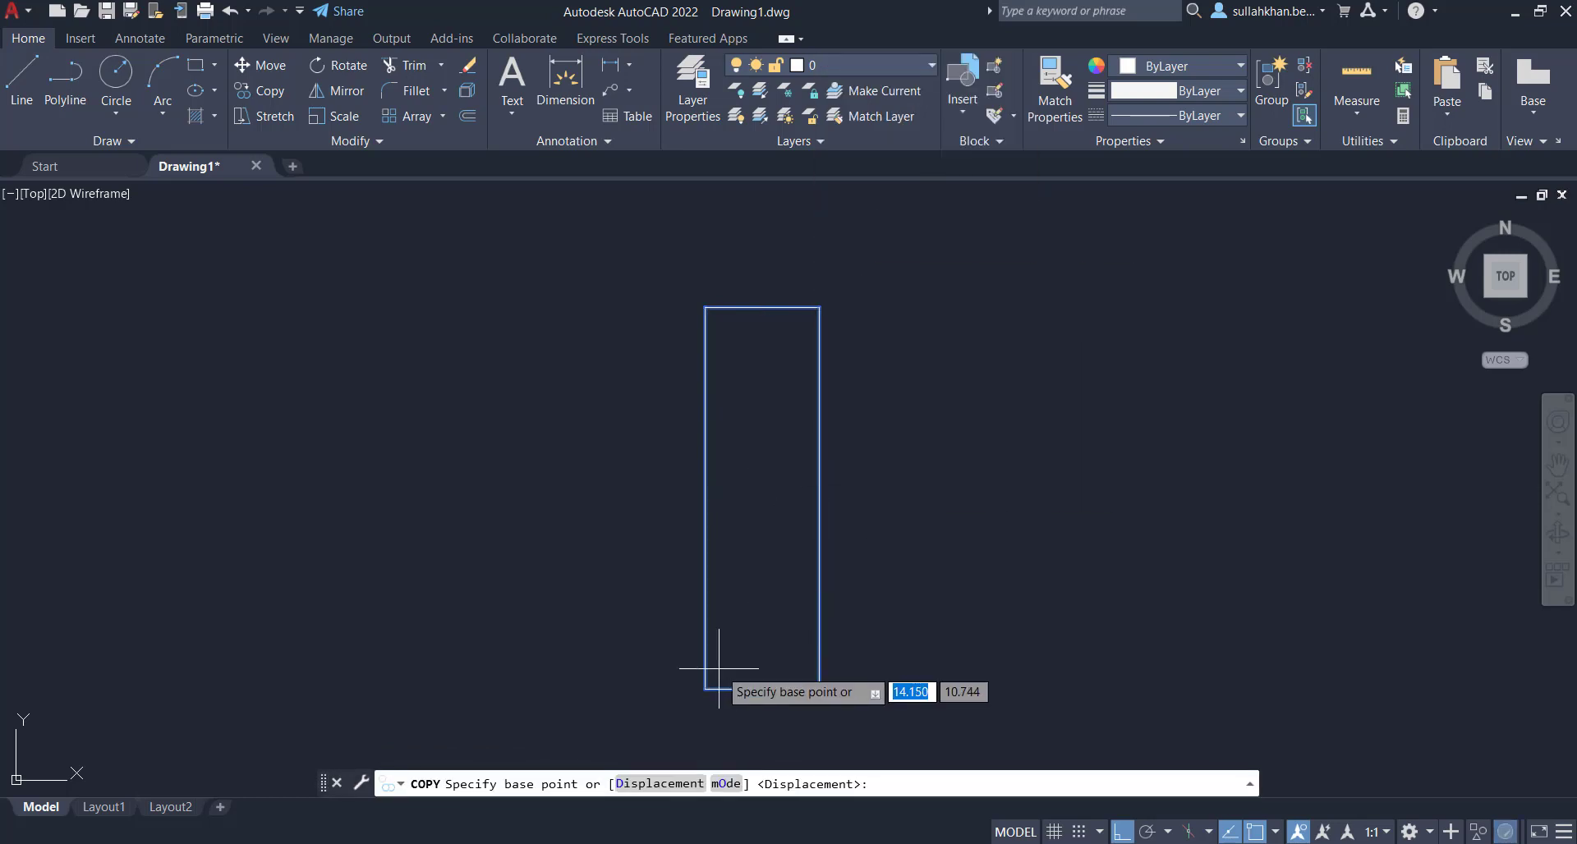
left_click(704, 689)
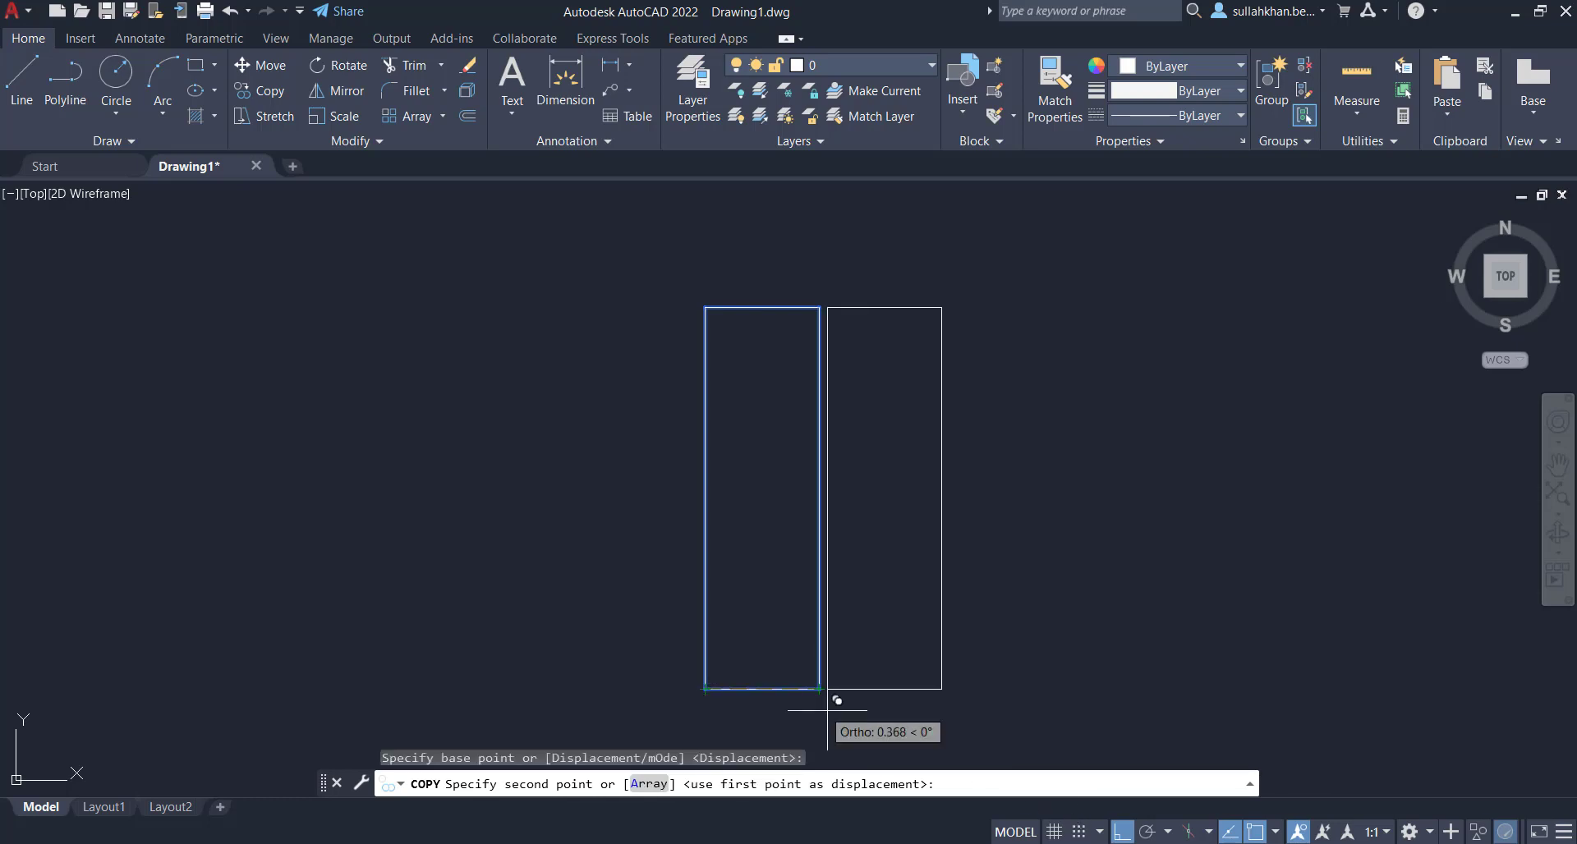
left_click(819, 689)
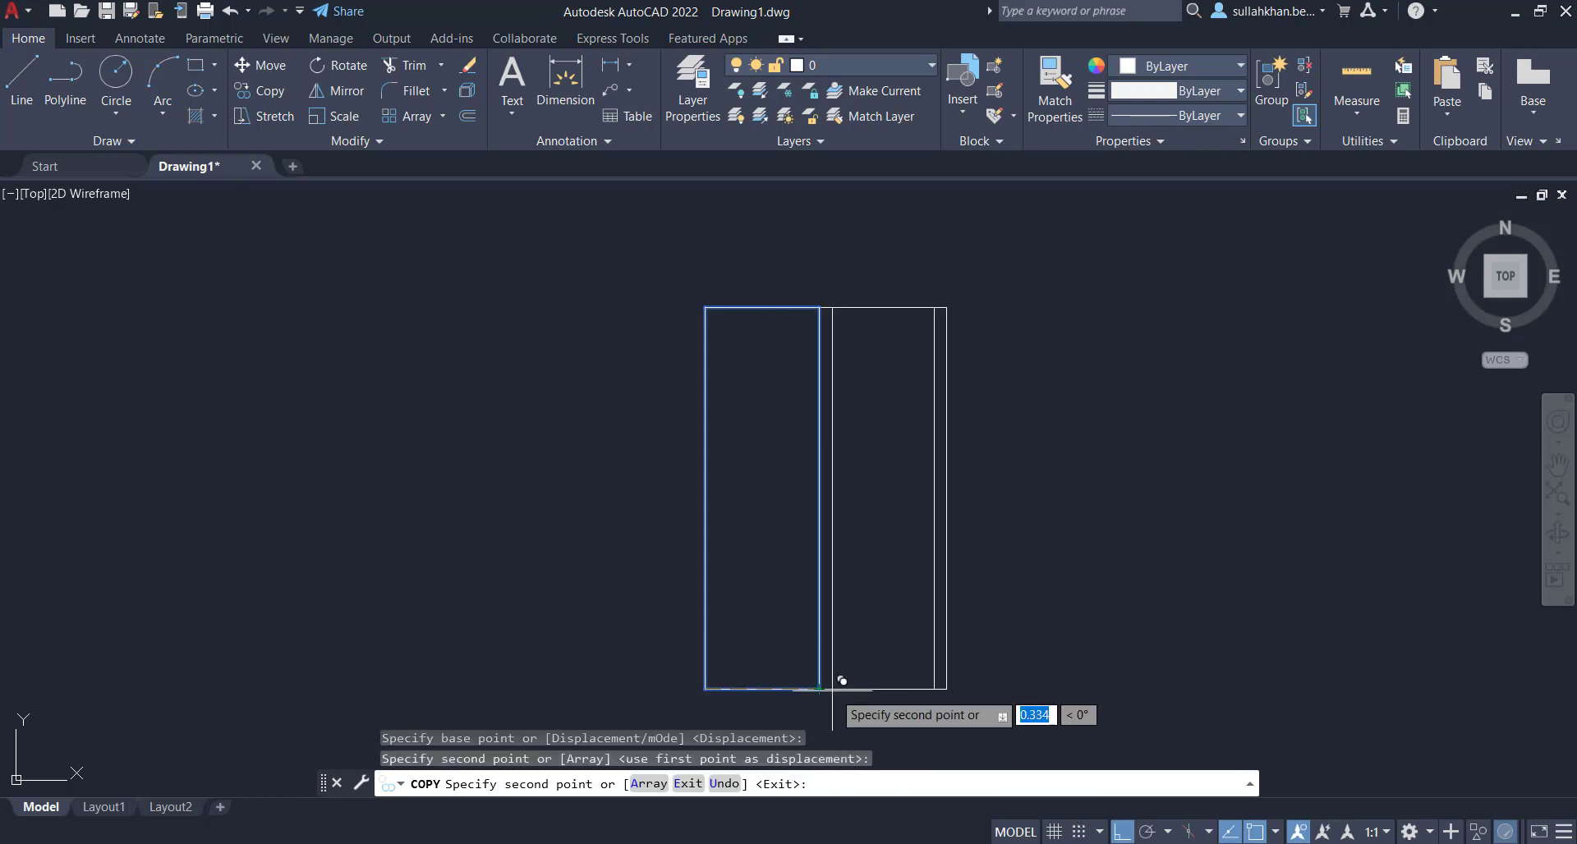
left_click(934, 689)
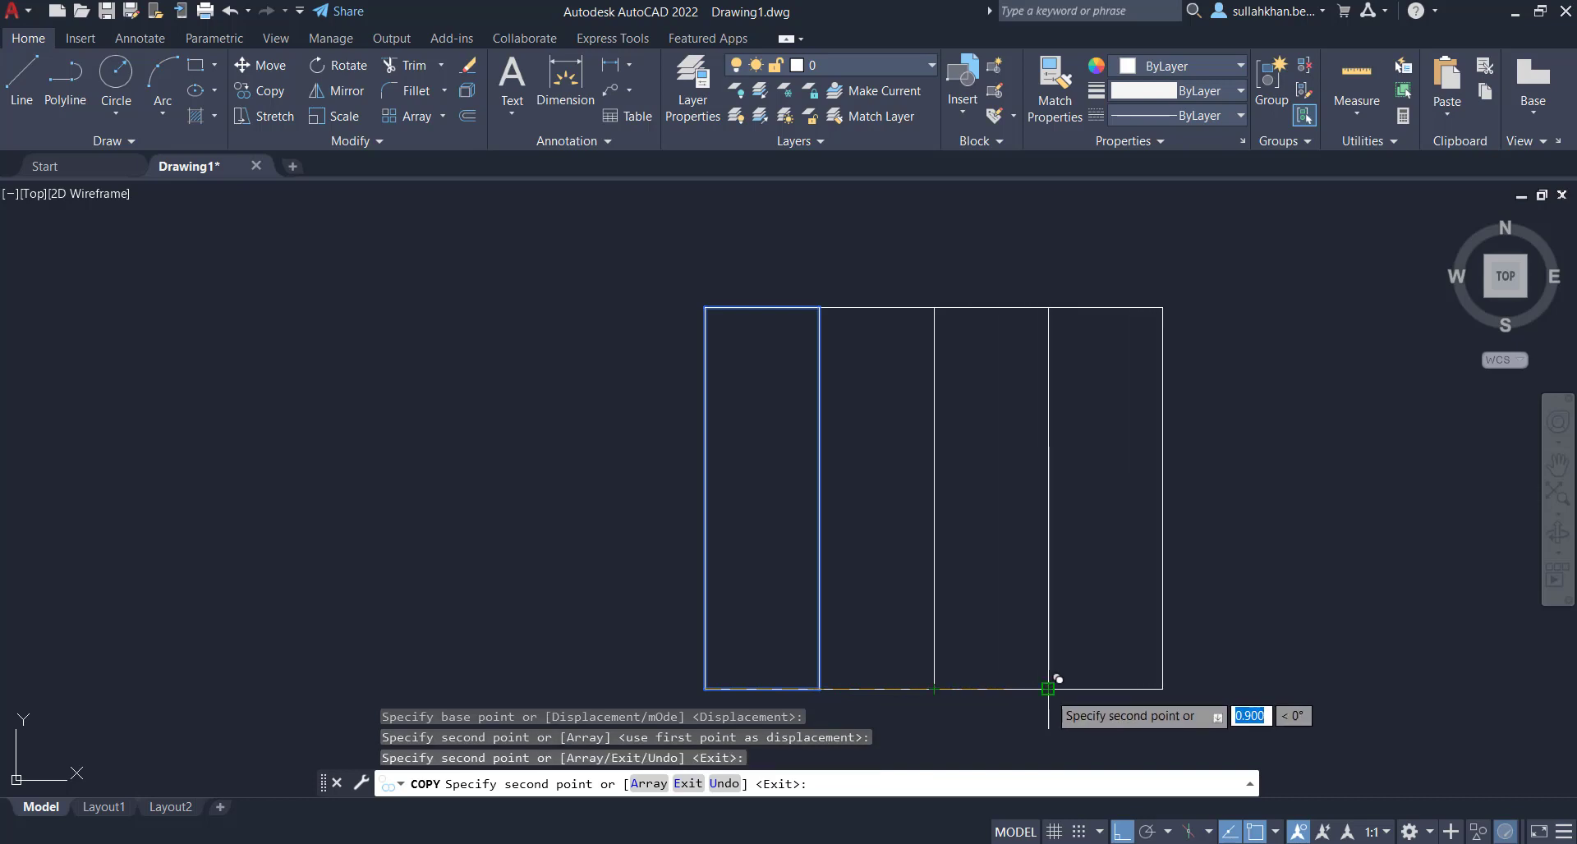
left_click(1048, 689)
left_click(1162, 689)
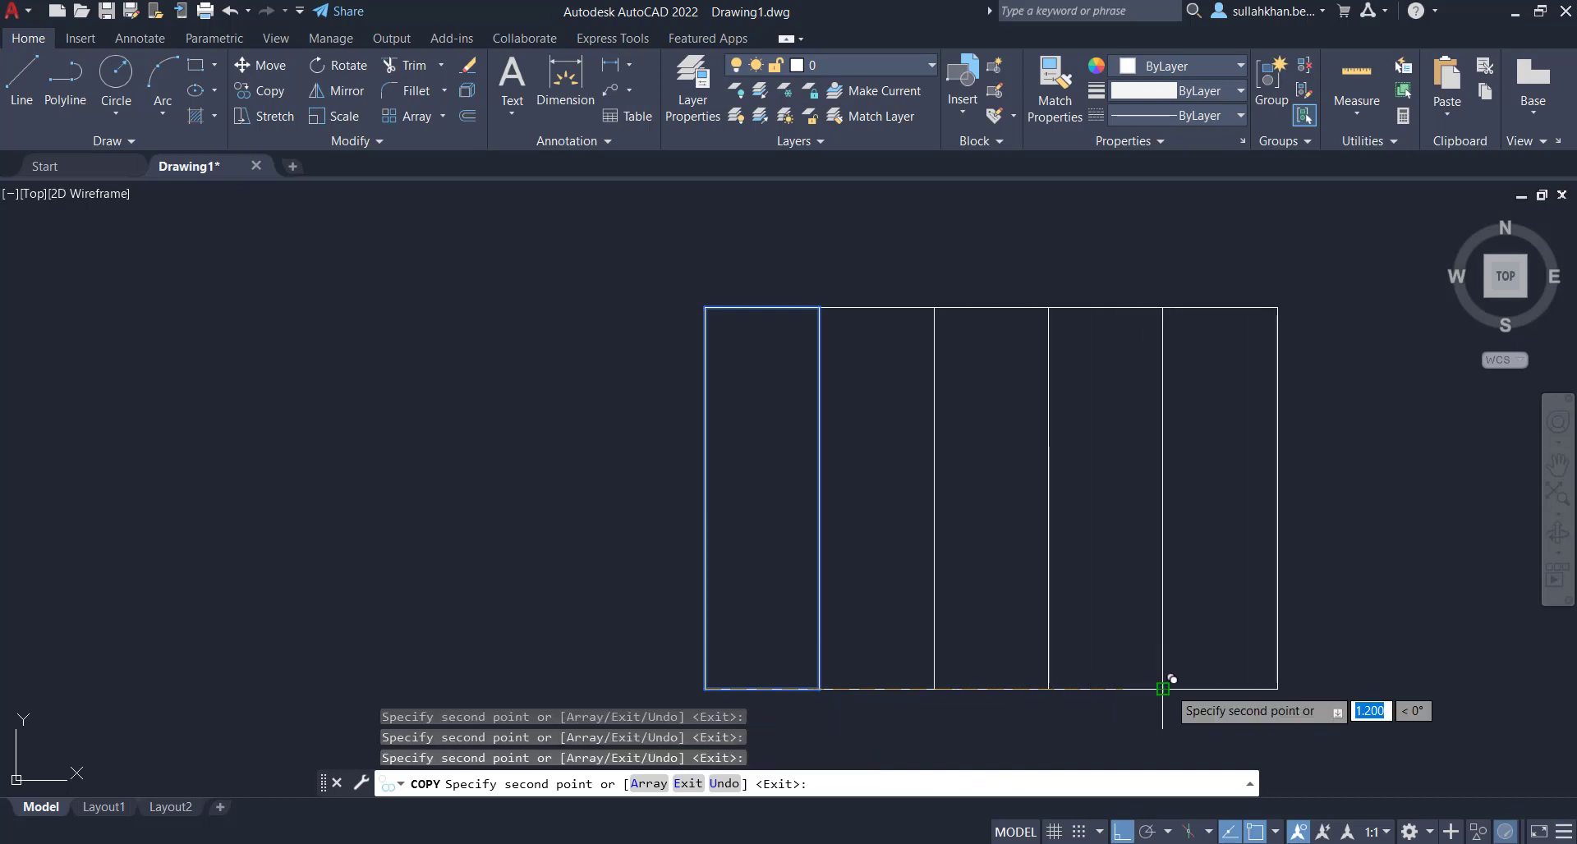
scroll(532, 629, "down", 2)
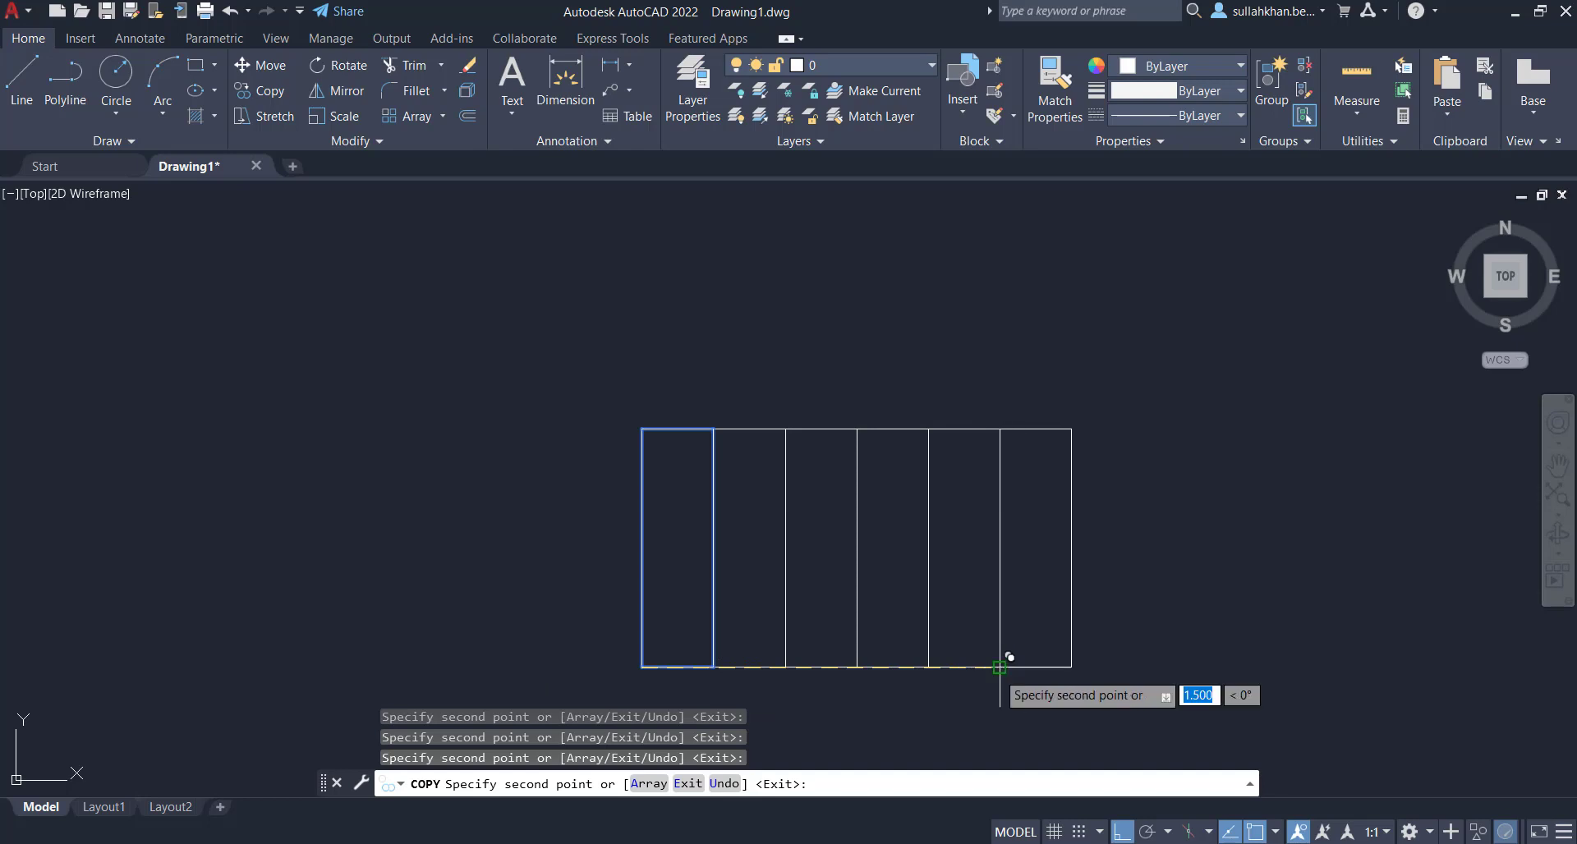
left_click(999, 667)
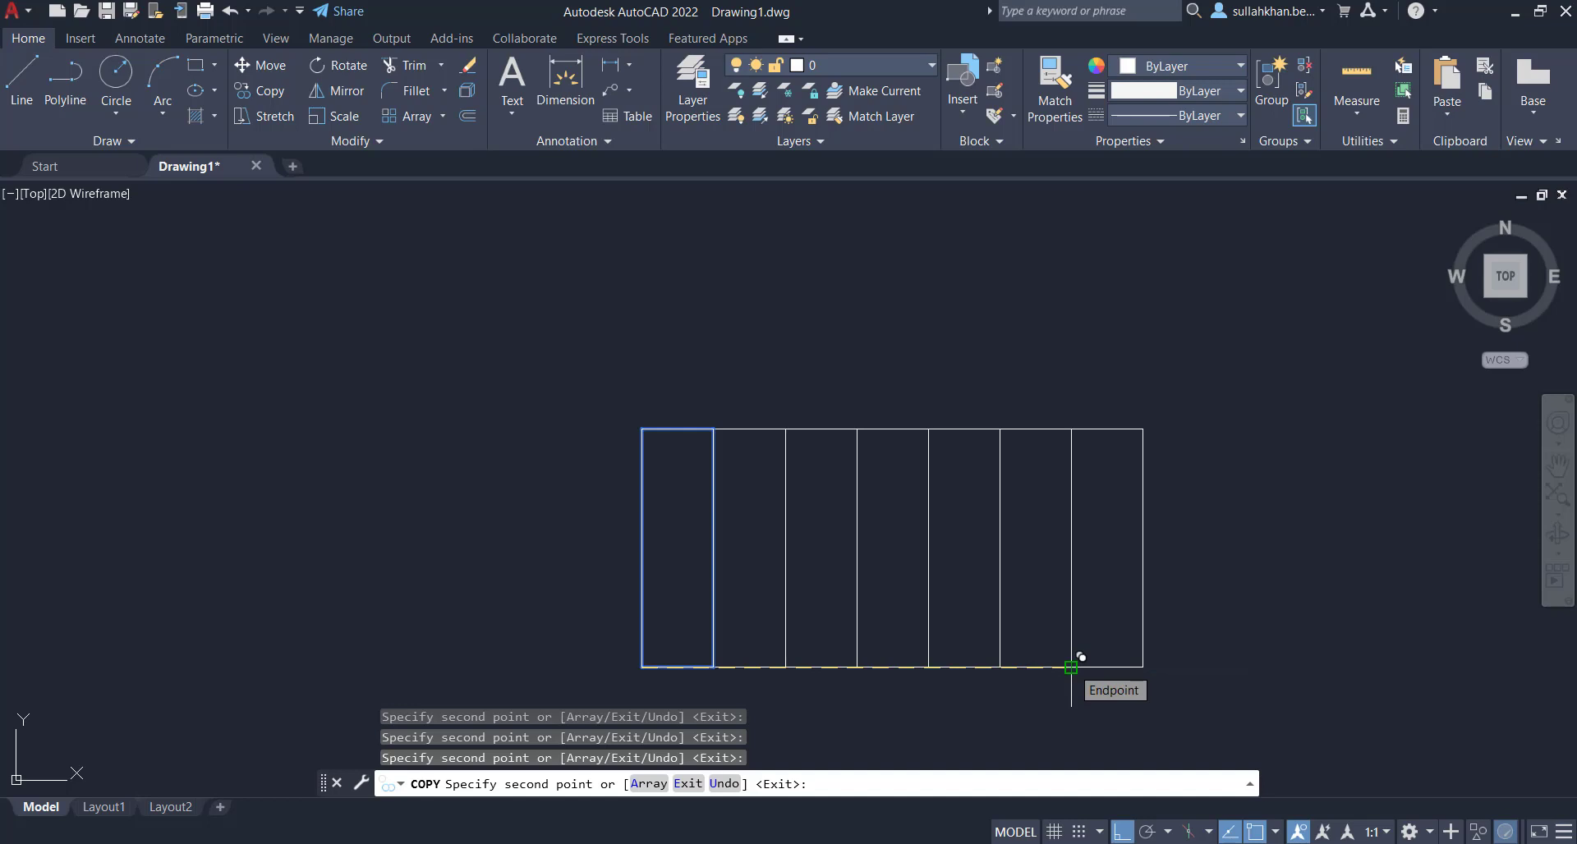
left_click(1071, 667)
left_click(1142, 667)
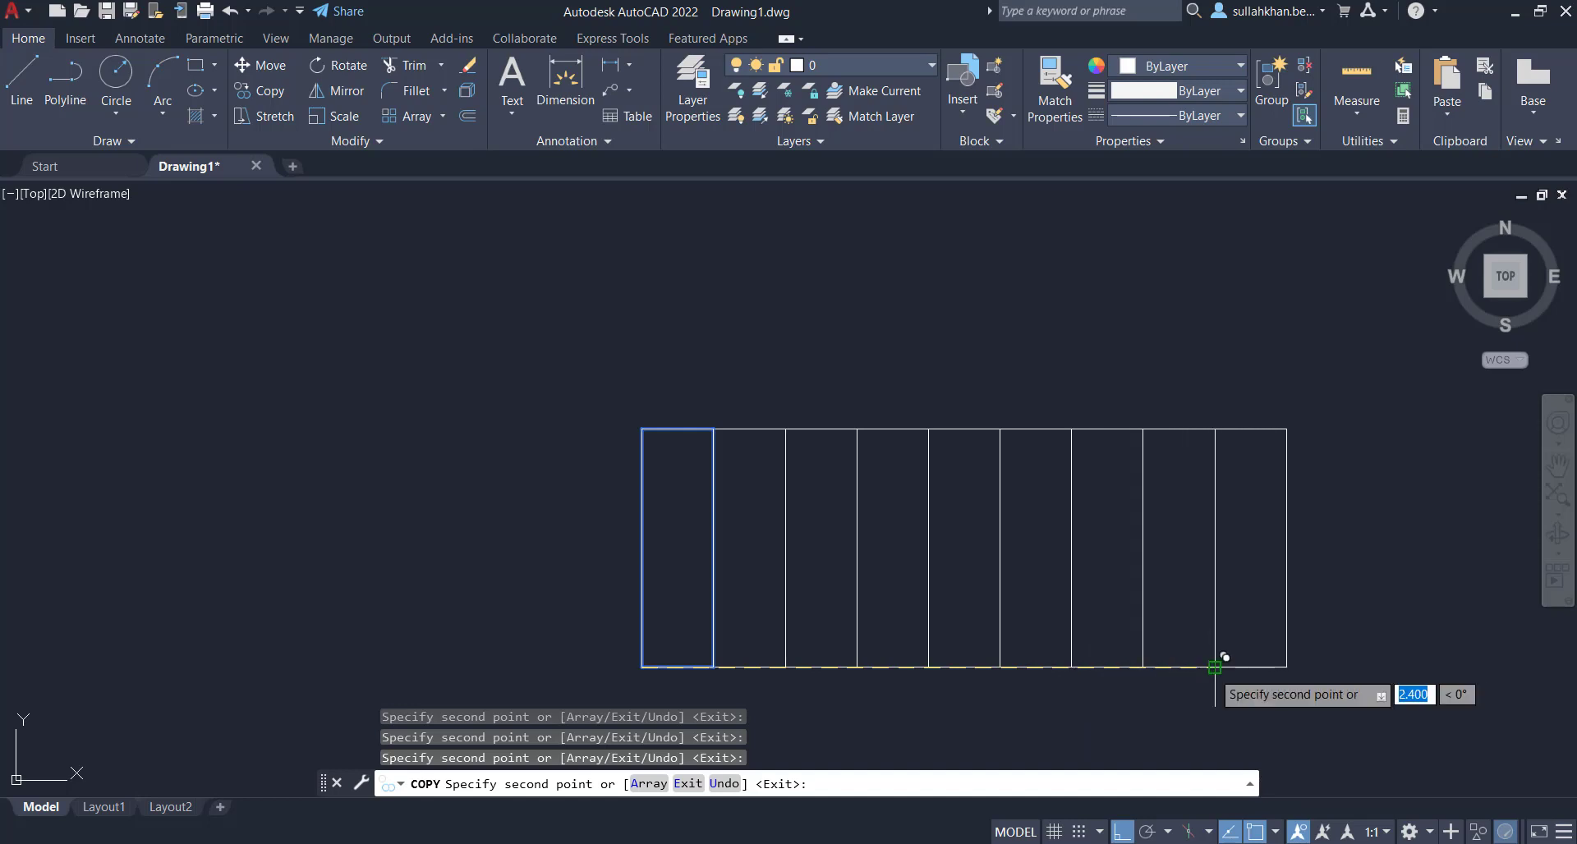
key("Escape")
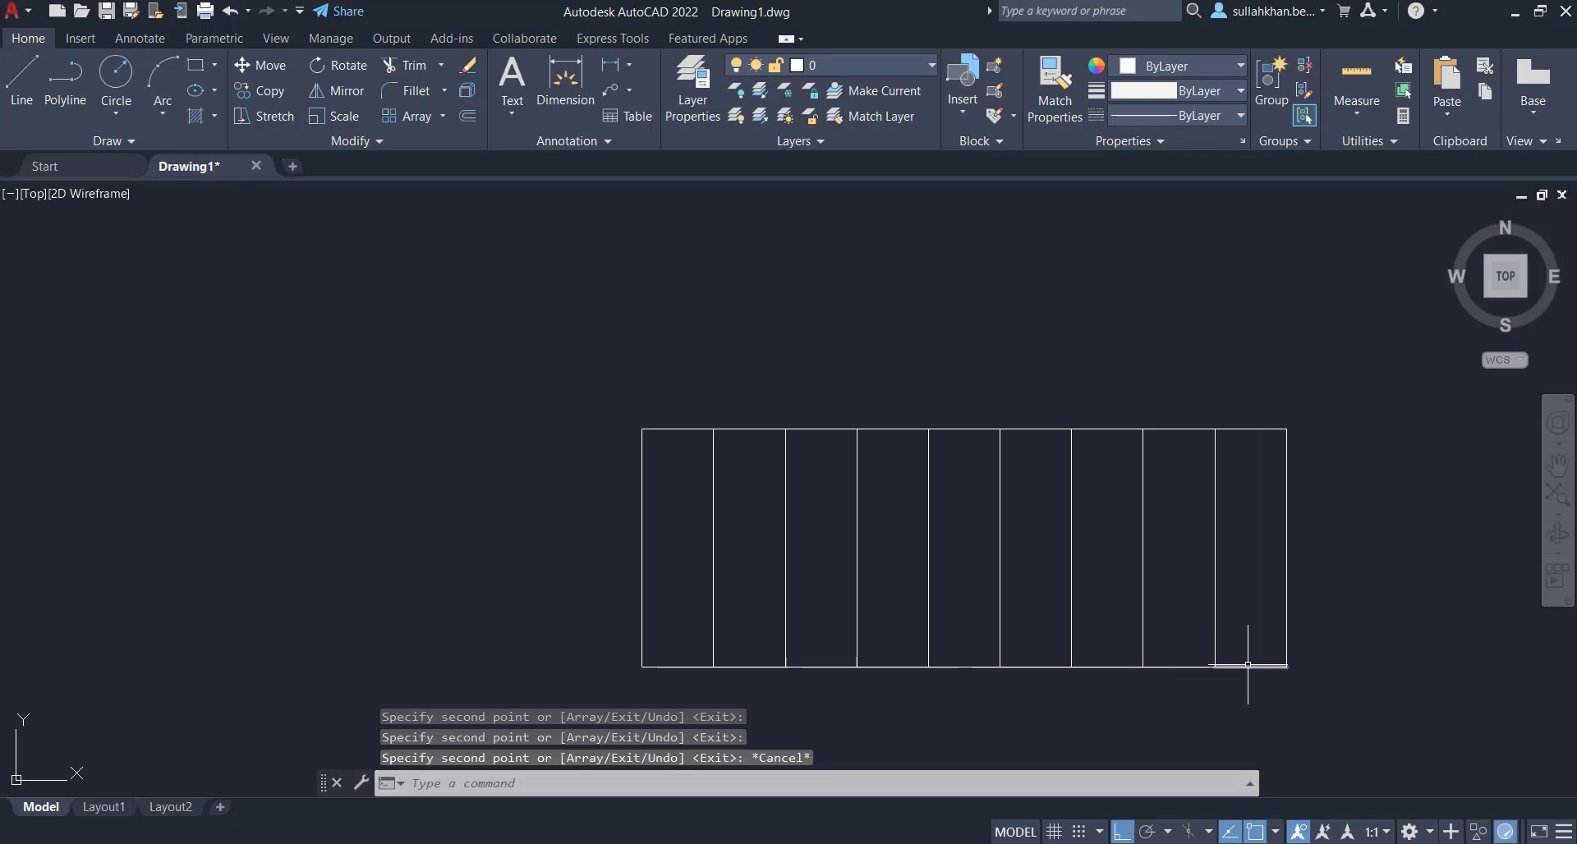
- Delete the vertical line closing the far right end of the row of rectangles
left_click(1320, 510)
left_click(1244, 567)
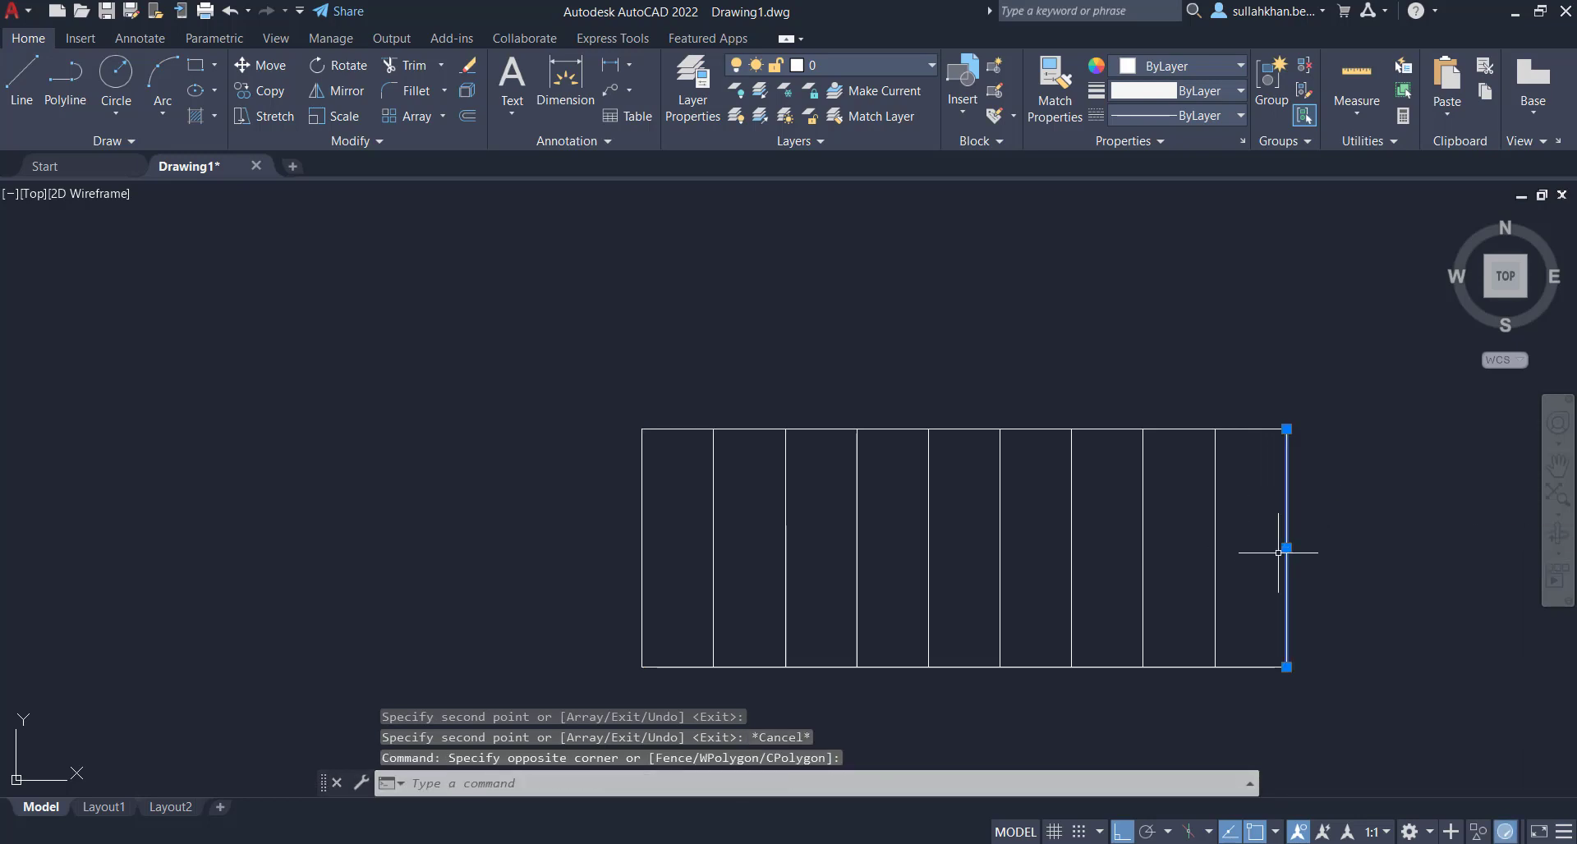
scroll(334, 455, "down", 2)
scroll(772, 556, "up", 2)
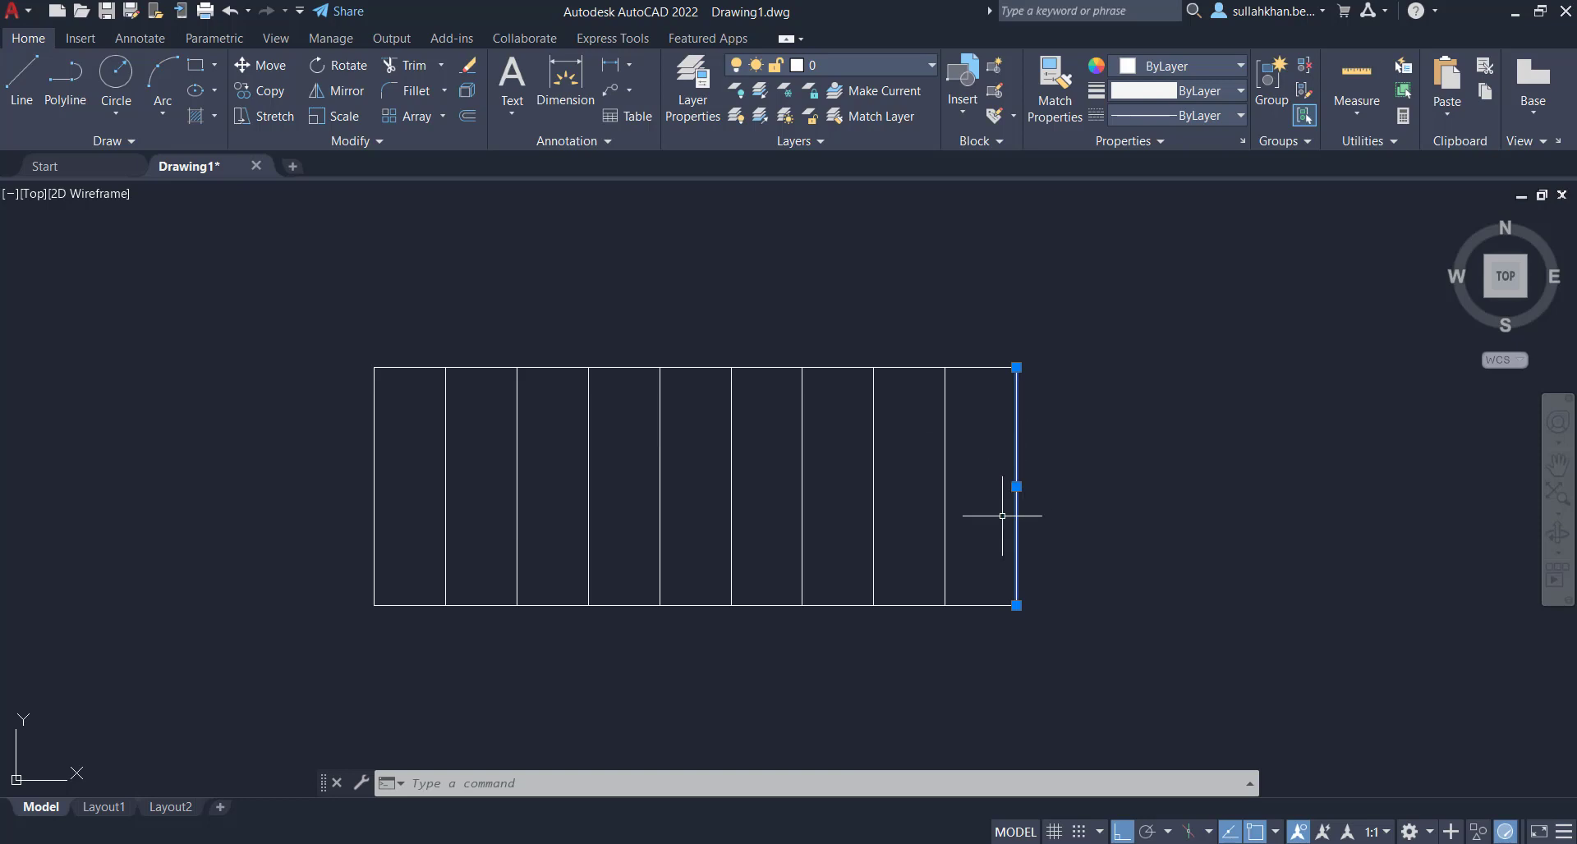
key("Delete")
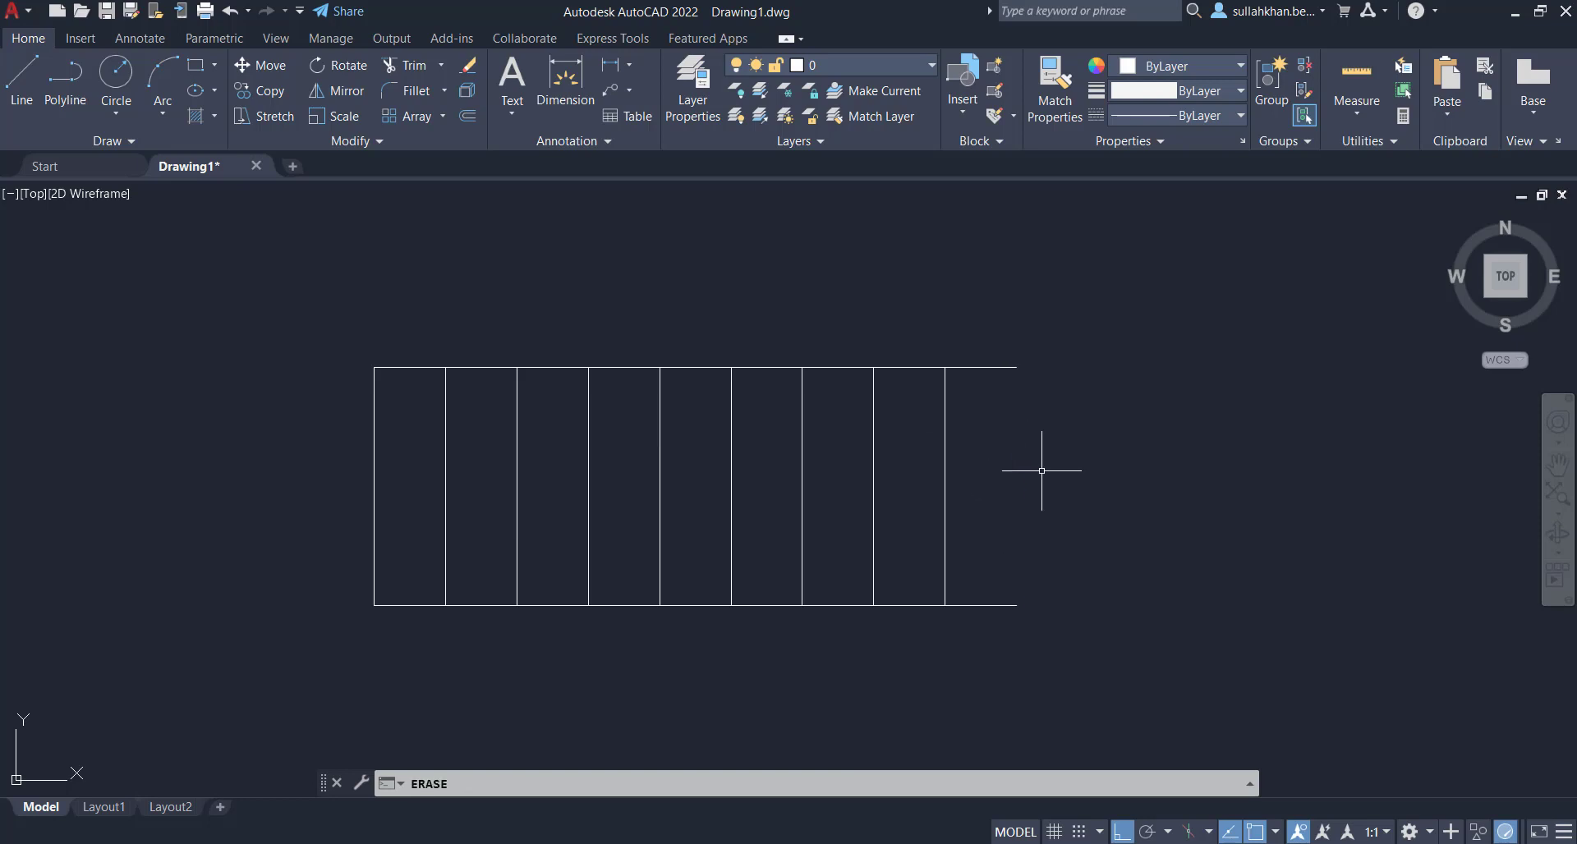
- Offset the last vertical line of the row 1.15 to the right
left_click(958, 439)
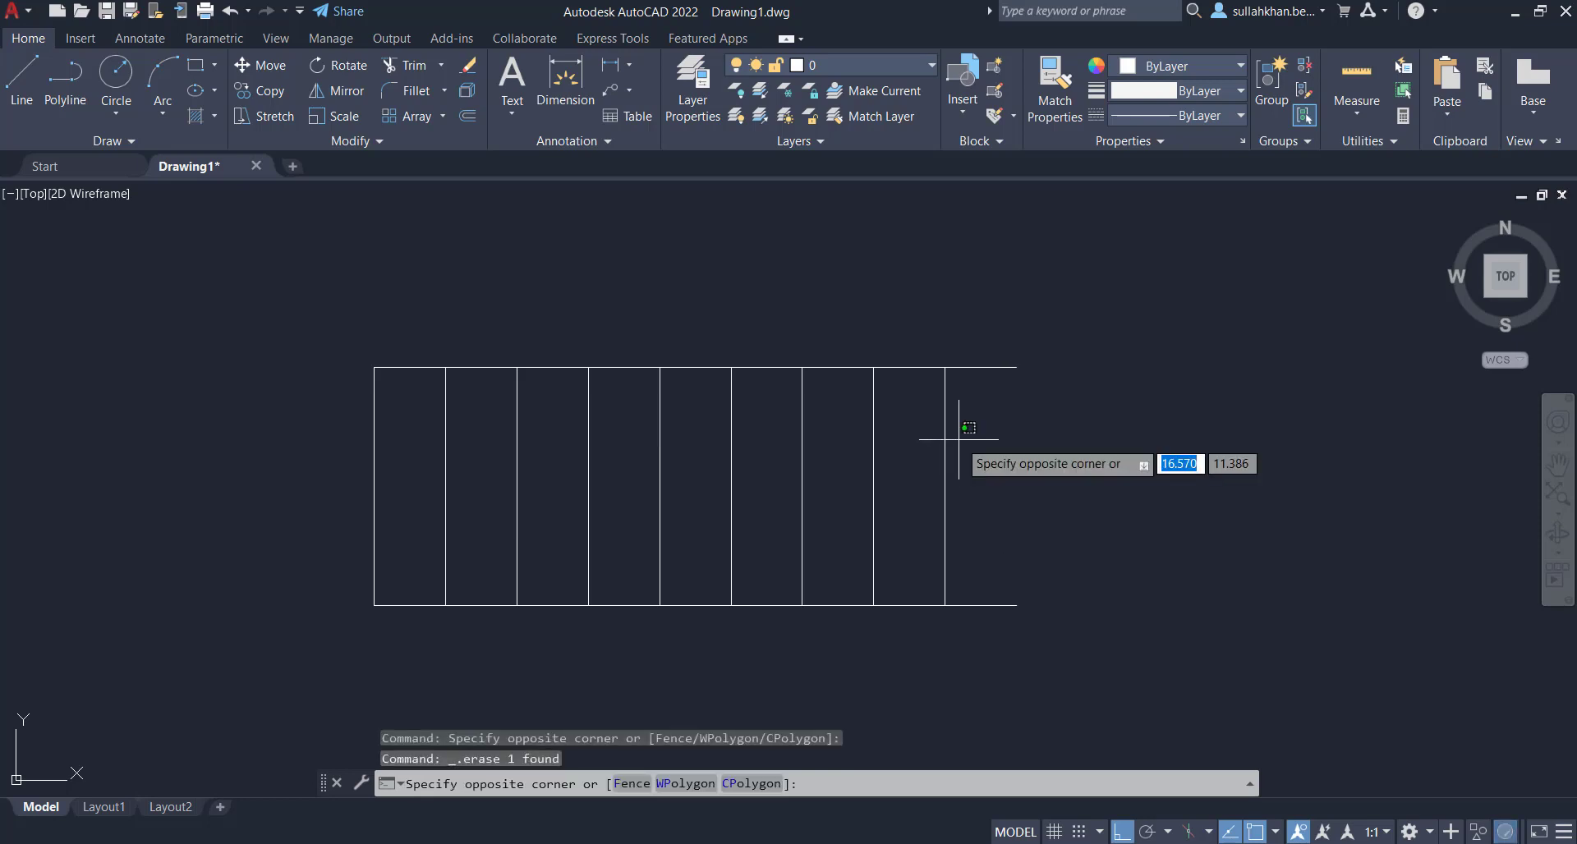
key("Escape")
type("OFFSET")
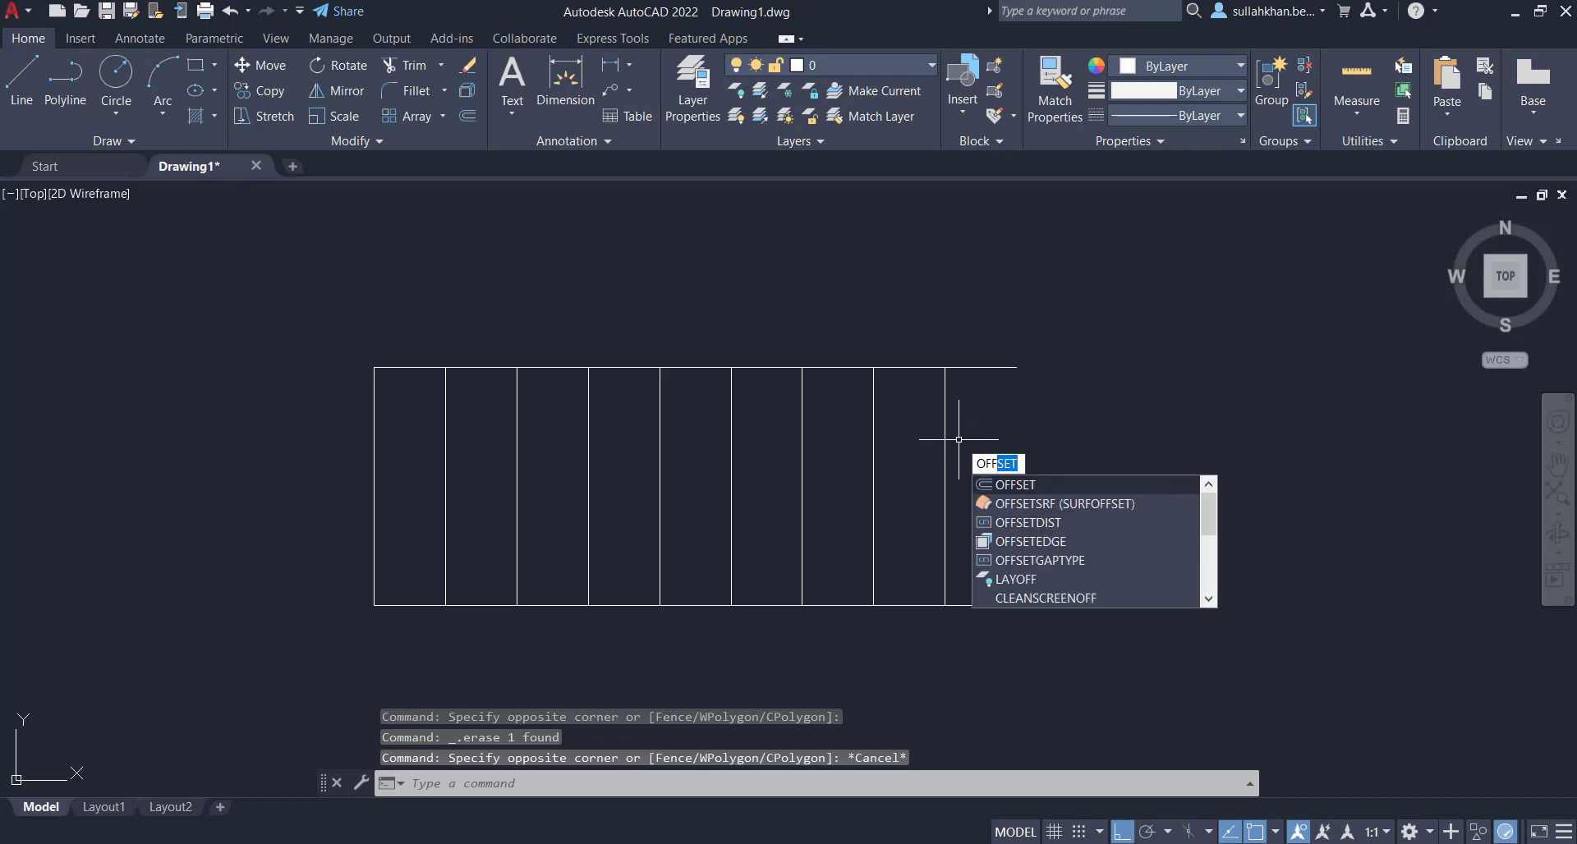
key("Return")
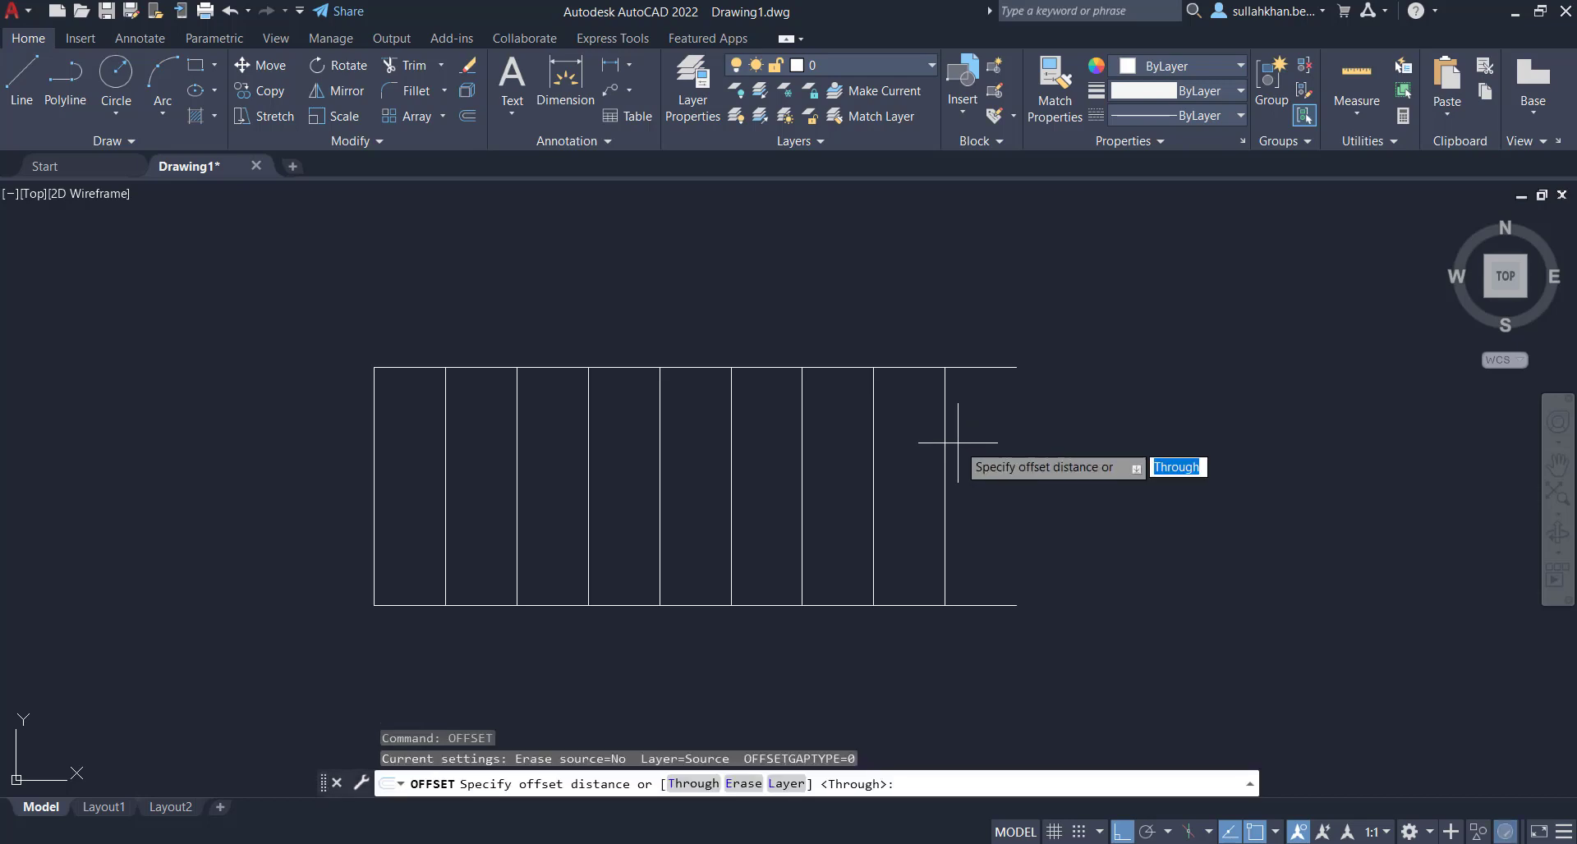
type("1")
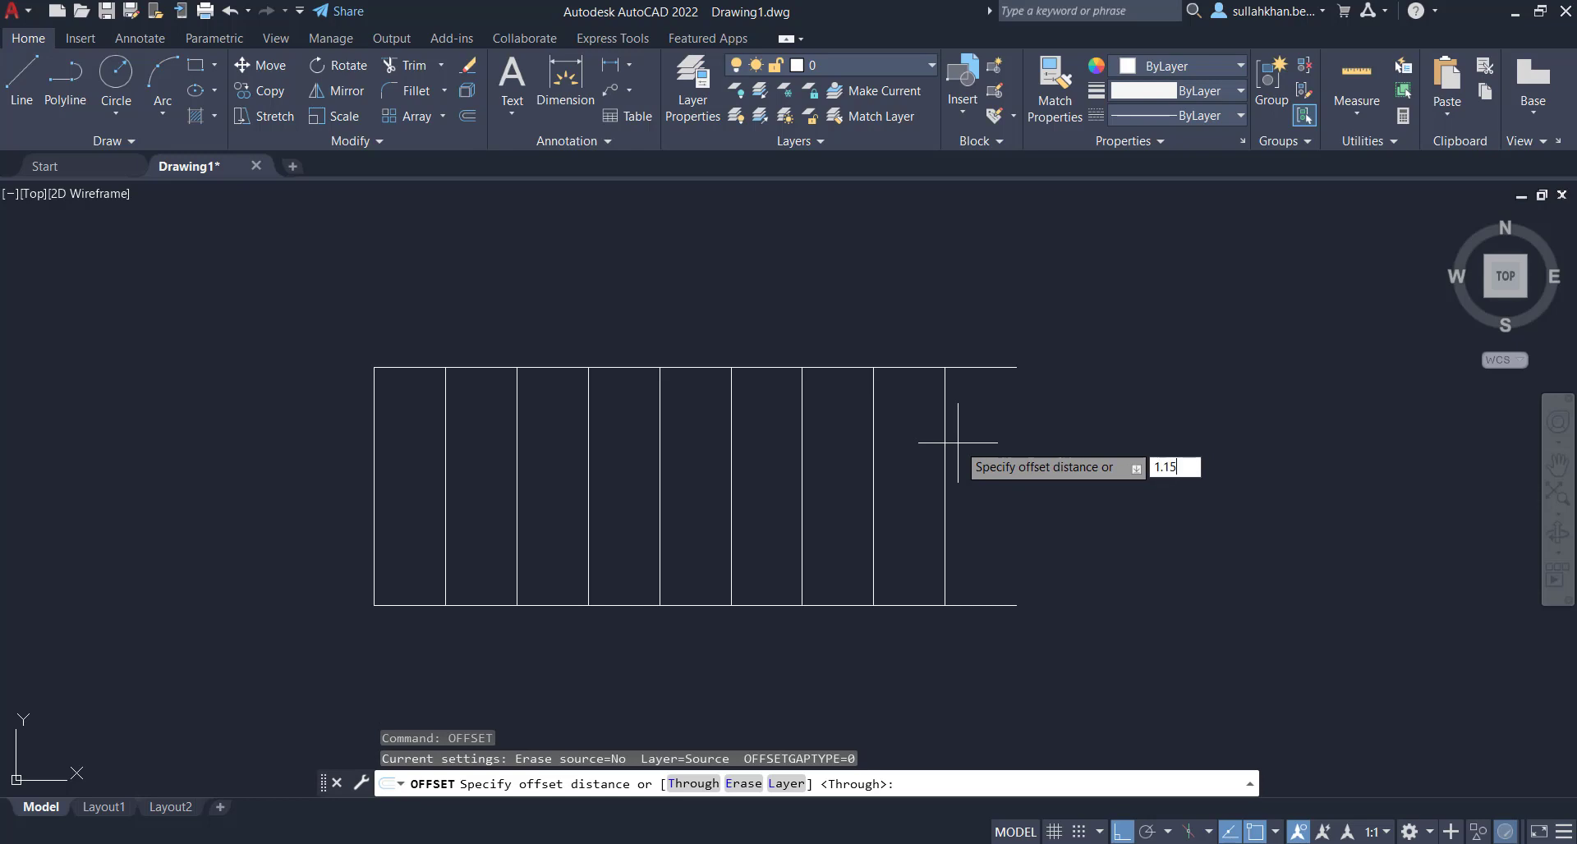
type(".15")
key("Return")
left_click(944, 454)
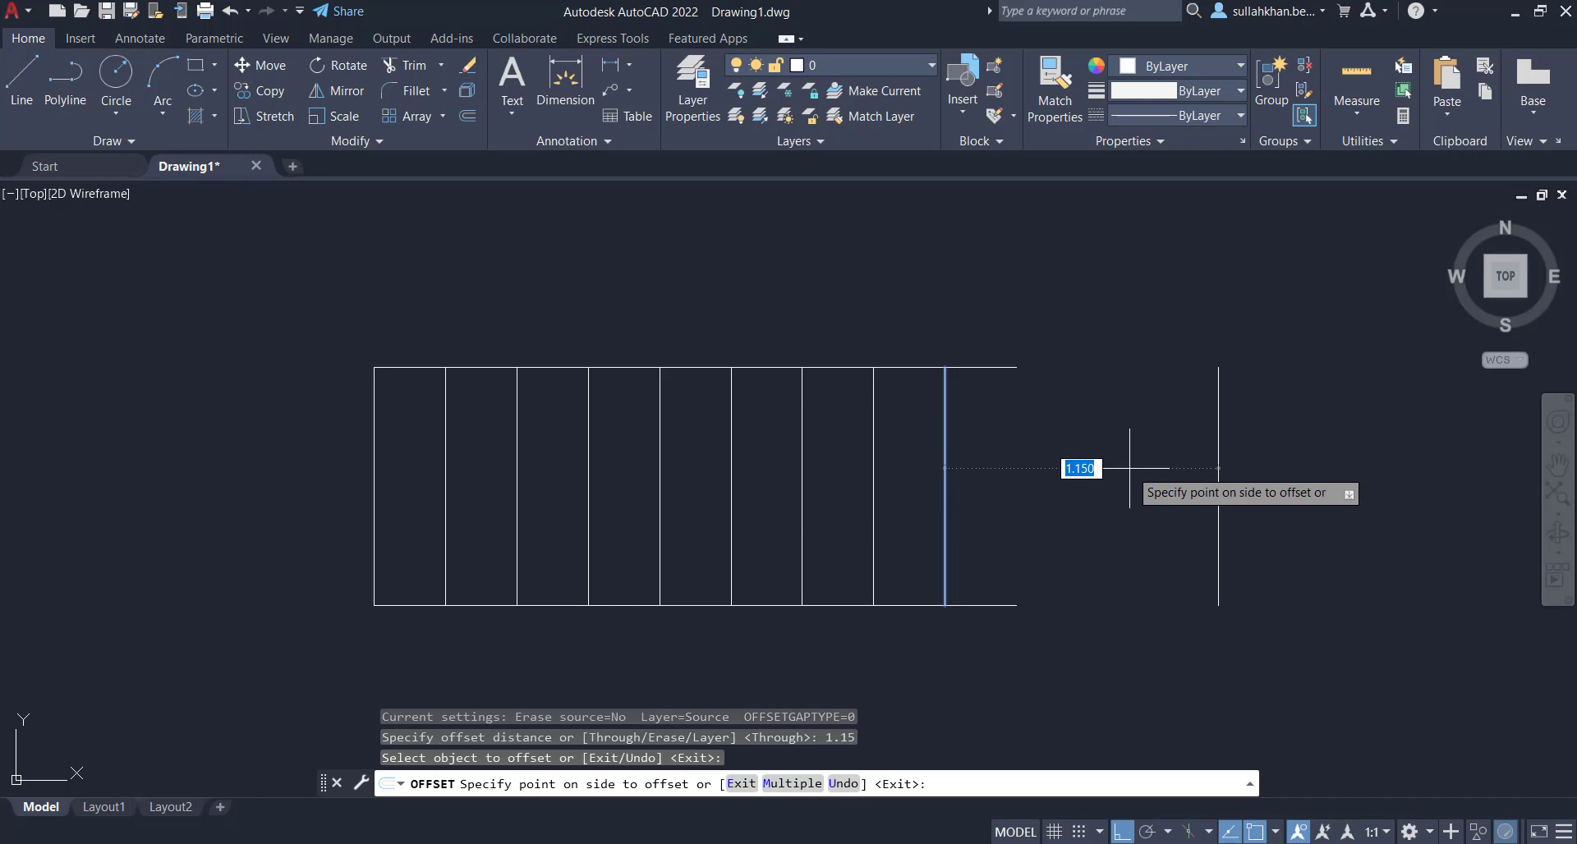
left_click(1129, 468)
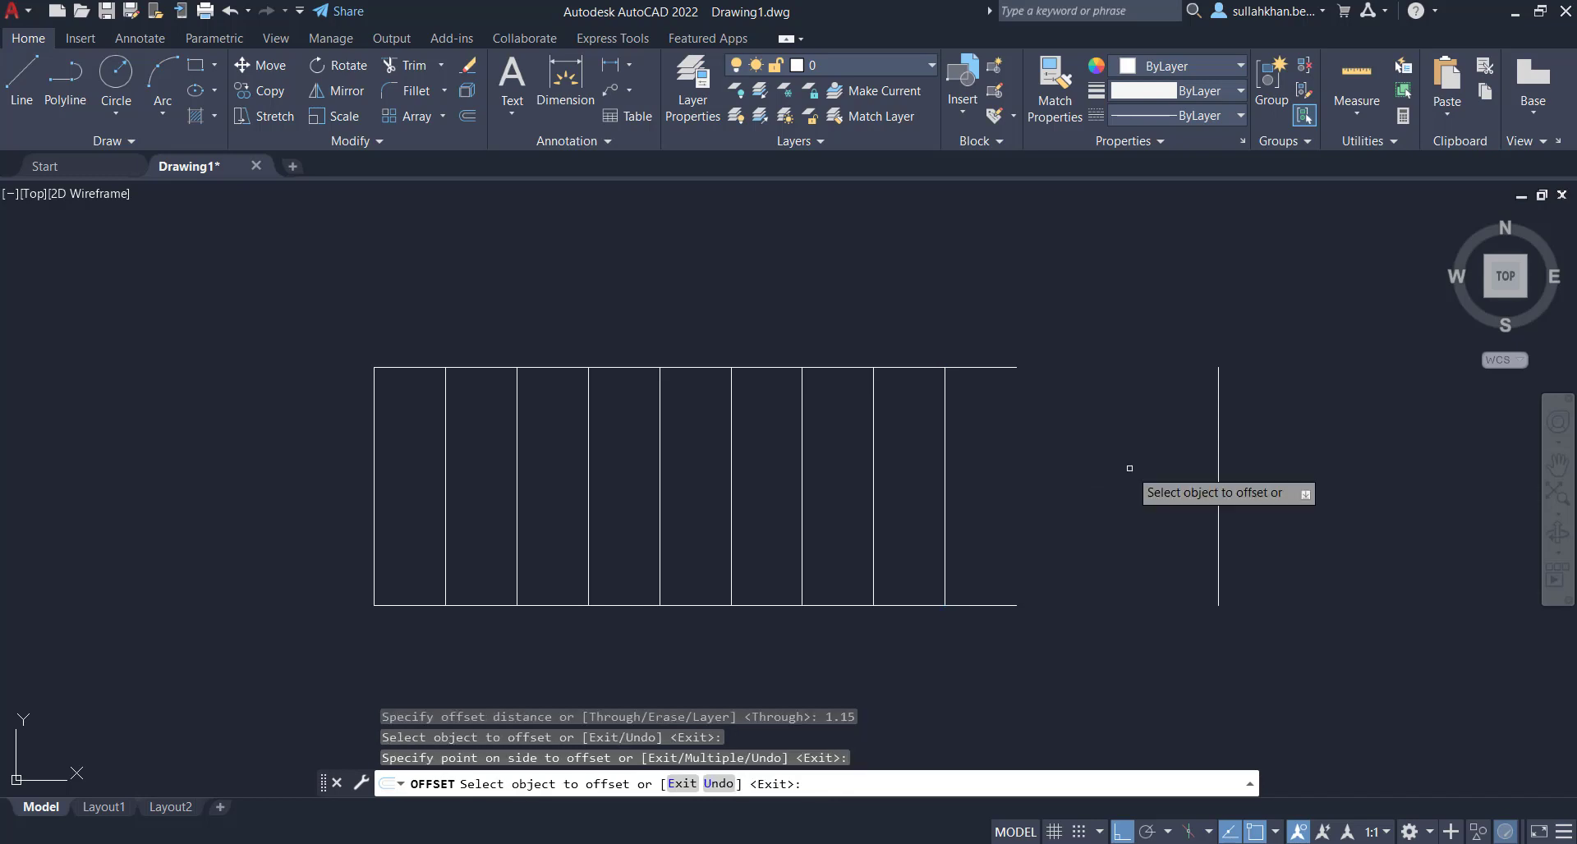
key("Escape")
- Stretch the open upper and lower lines at the right end to meet the corresponding endpoints of the offset vertical line
left_click(1012, 361)
left_click(1003, 397)
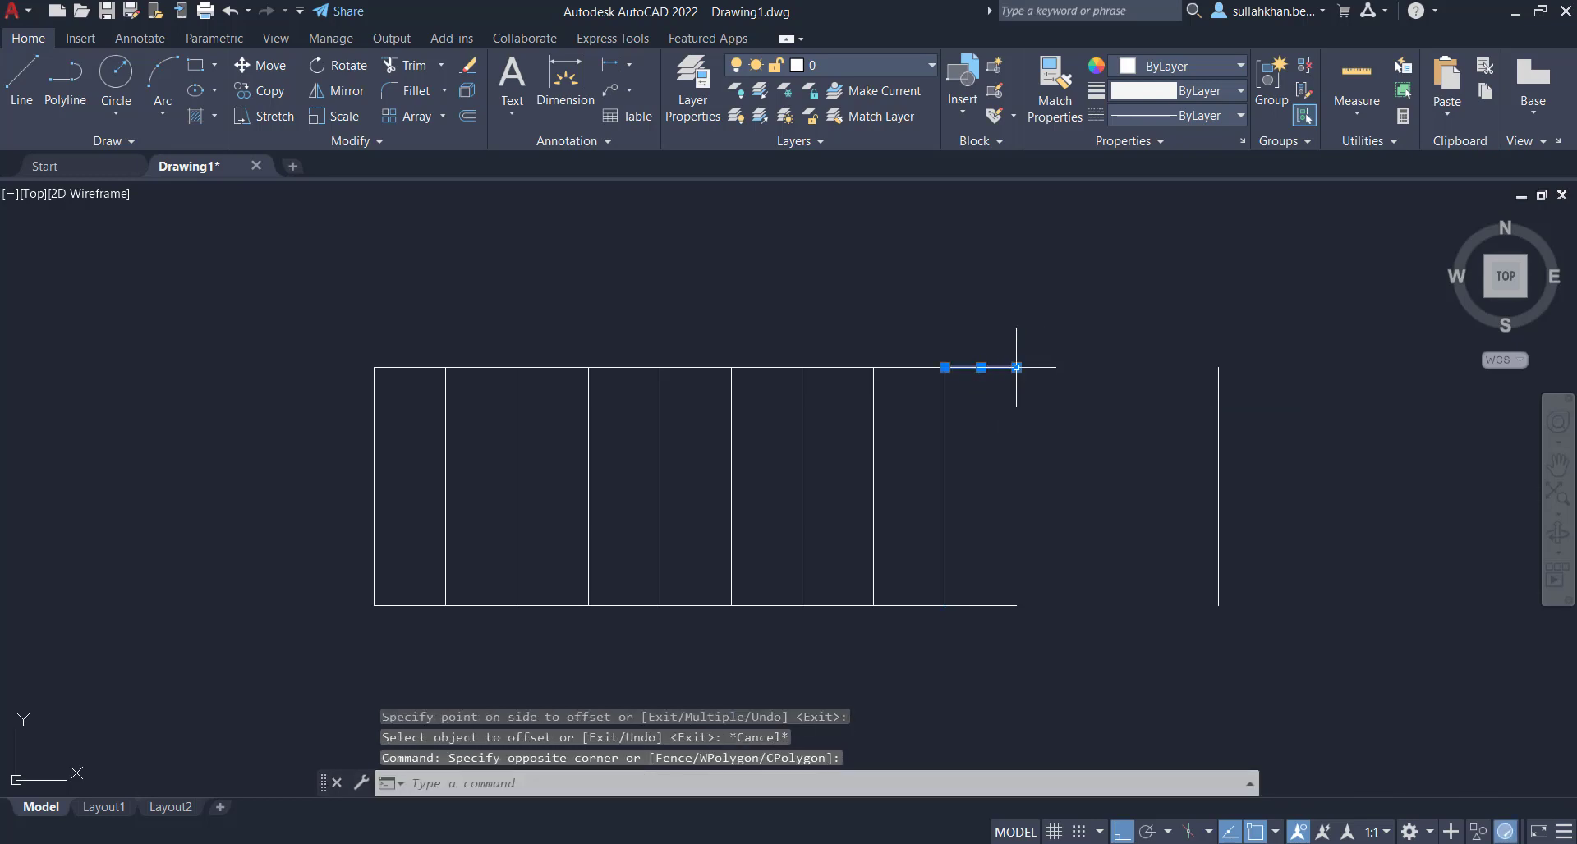
left_click(1016, 367)
left_click(1218, 367)
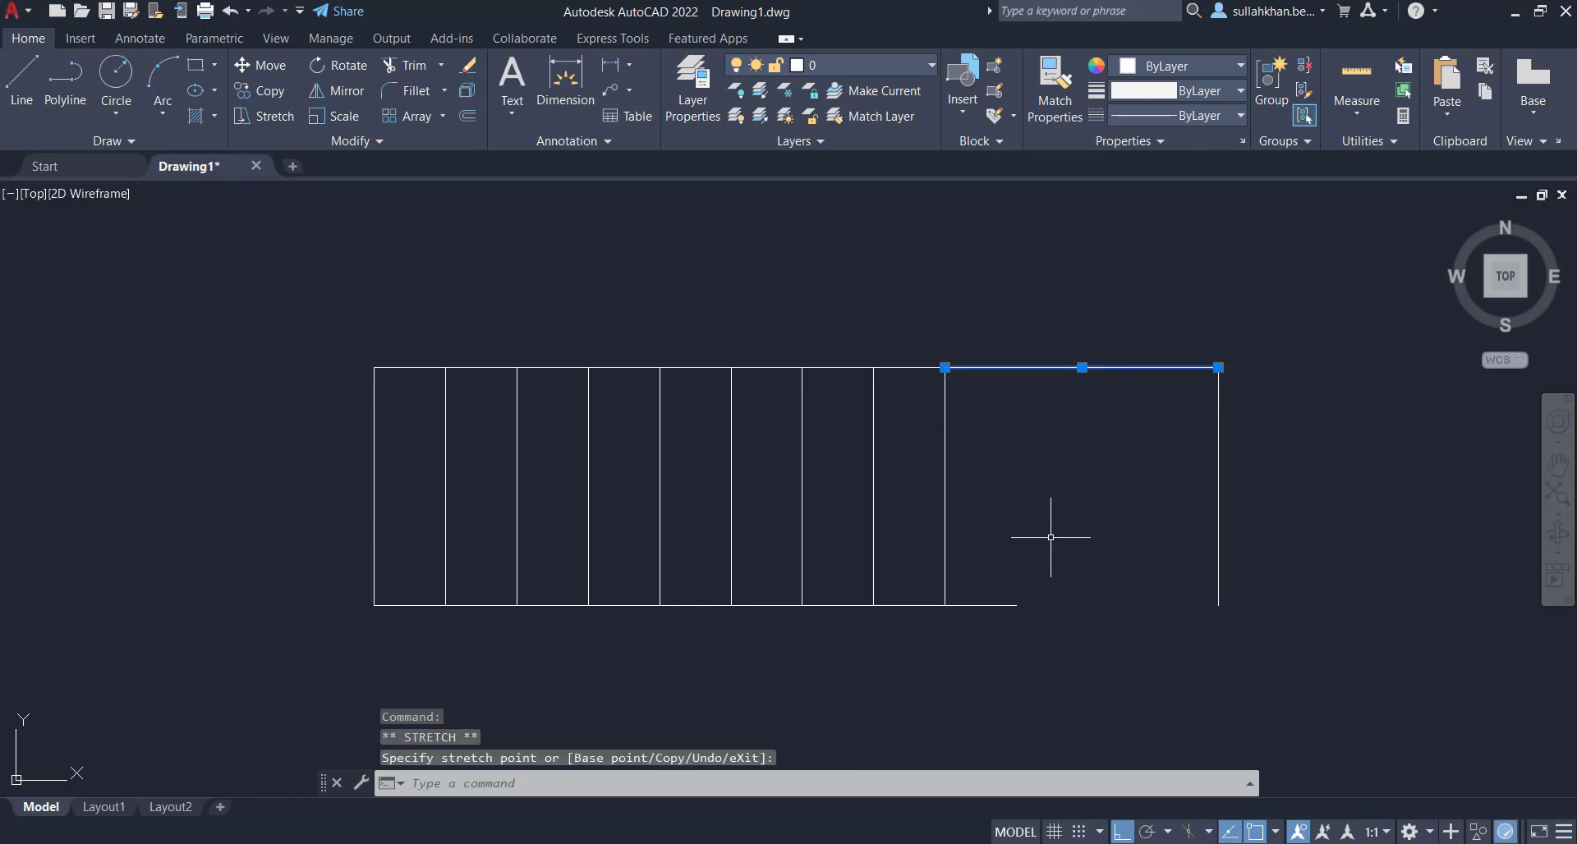
key("Escape")
left_click(1037, 580)
left_click(996, 640)
left_click(1016, 606)
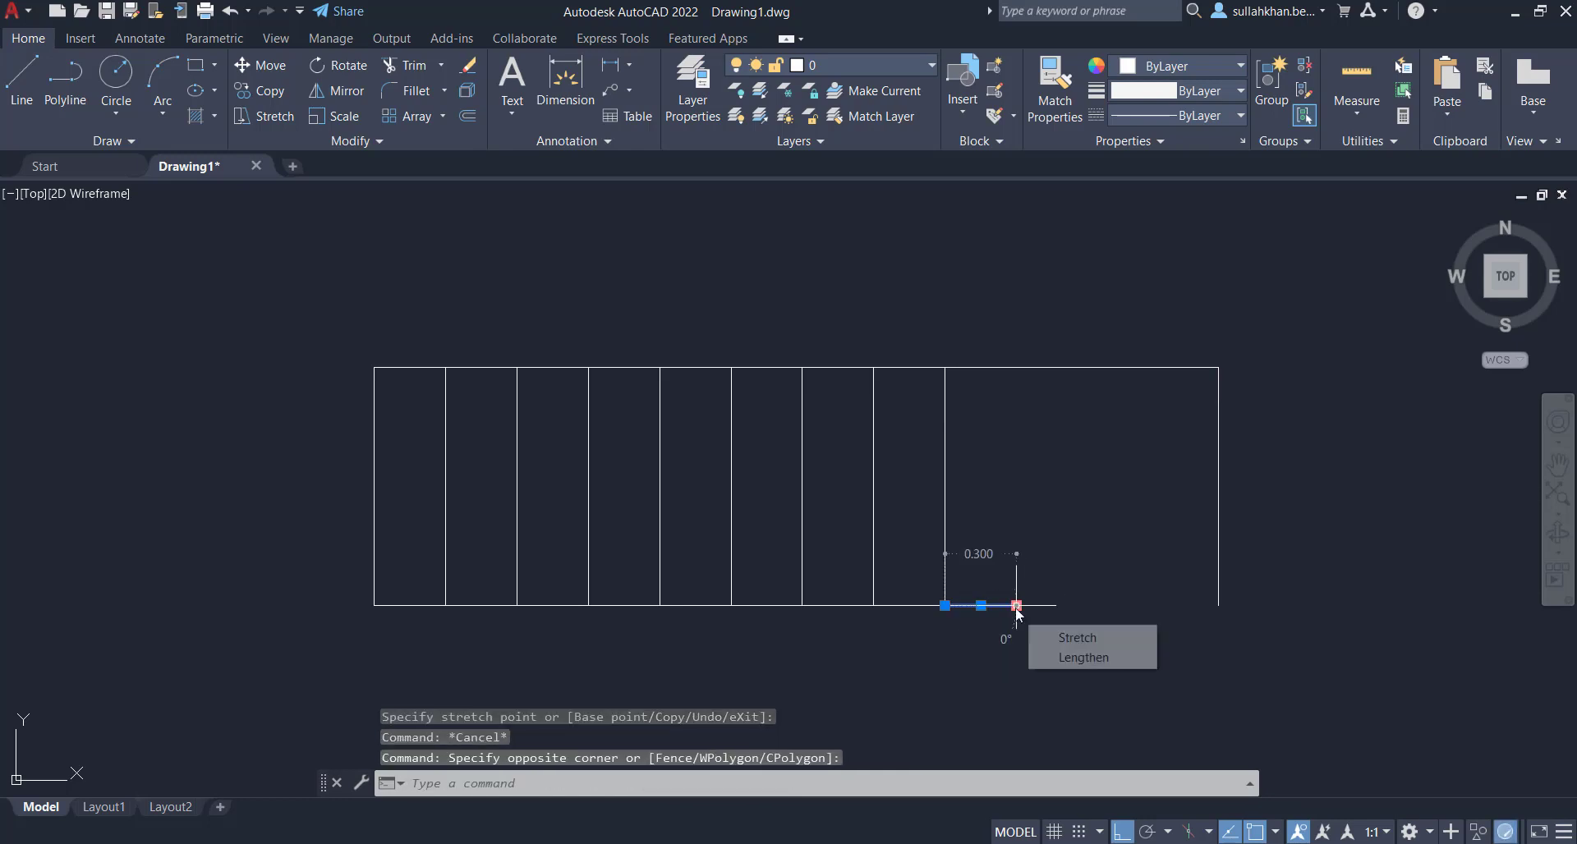
left_click(1218, 606)
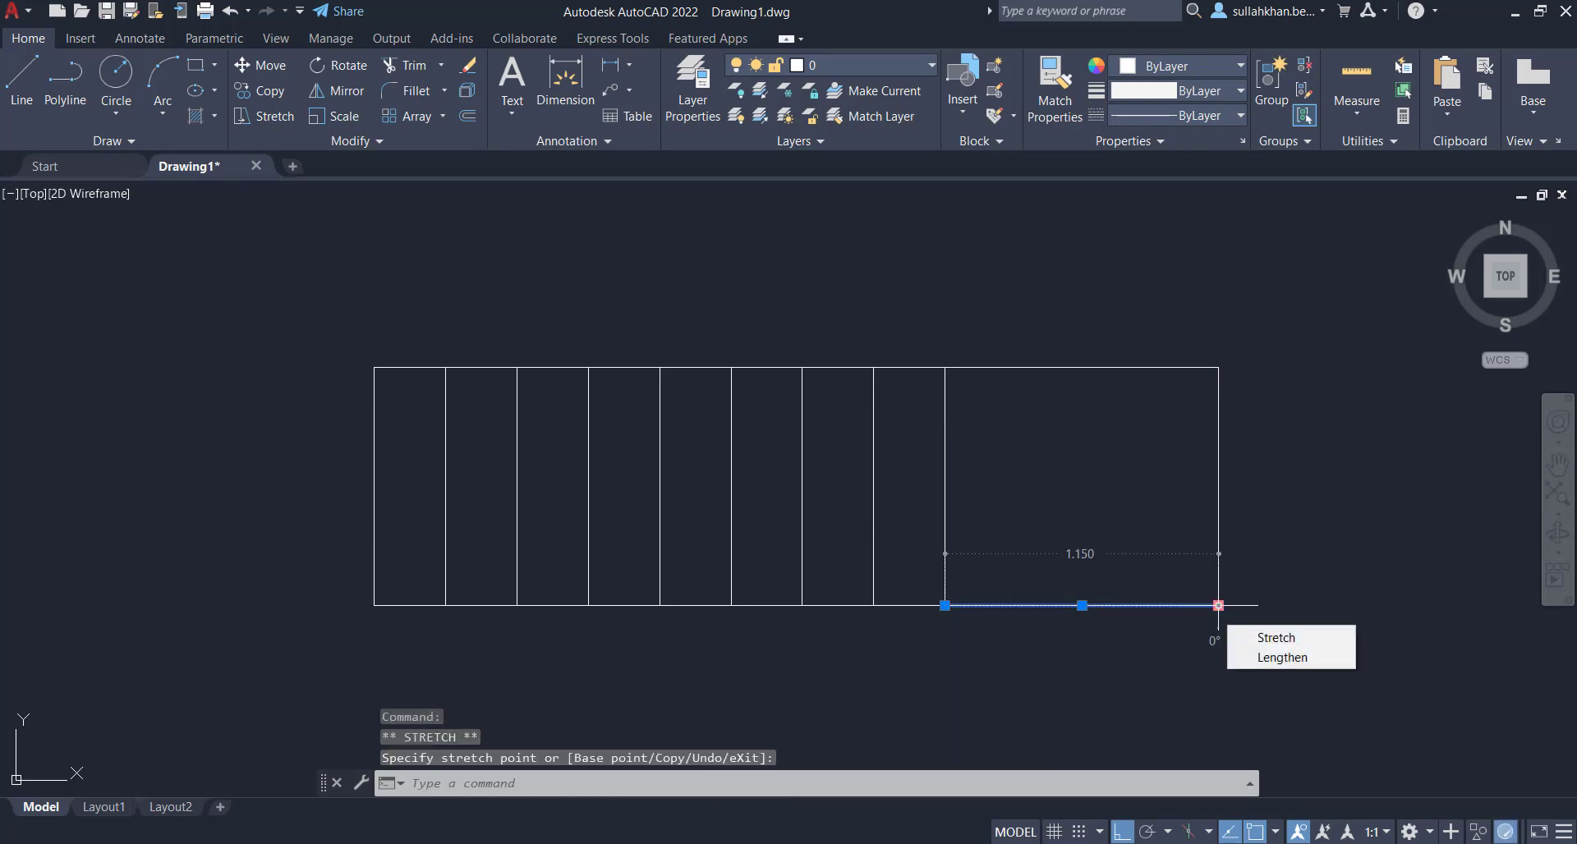
key("Escape")
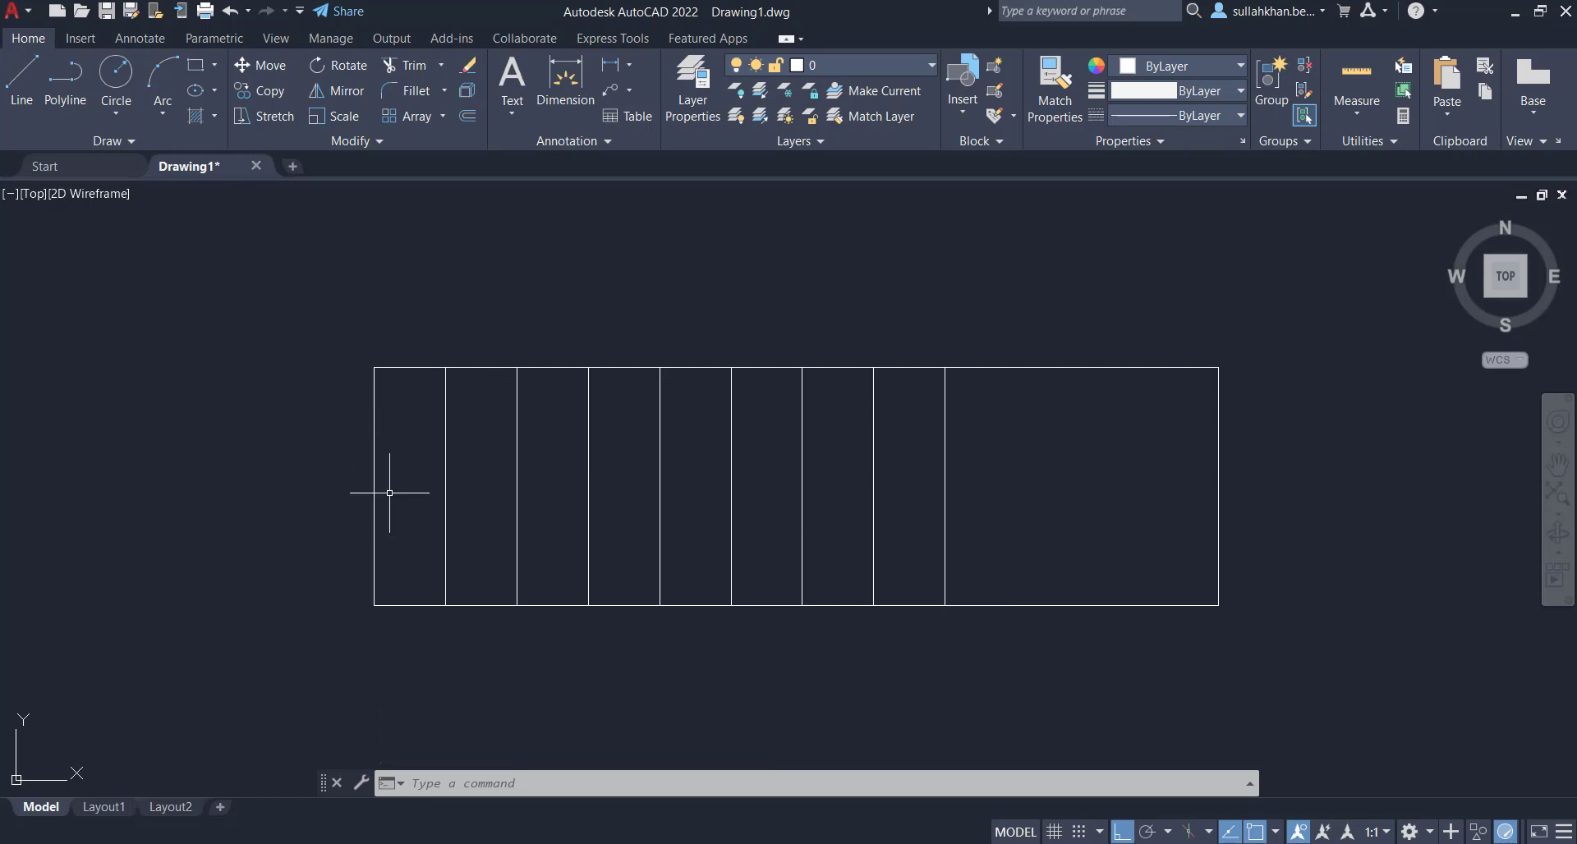
- Draw a horizontal line from the midpoint of the row's left edge to the middle of the fourth rectangle
type("l")
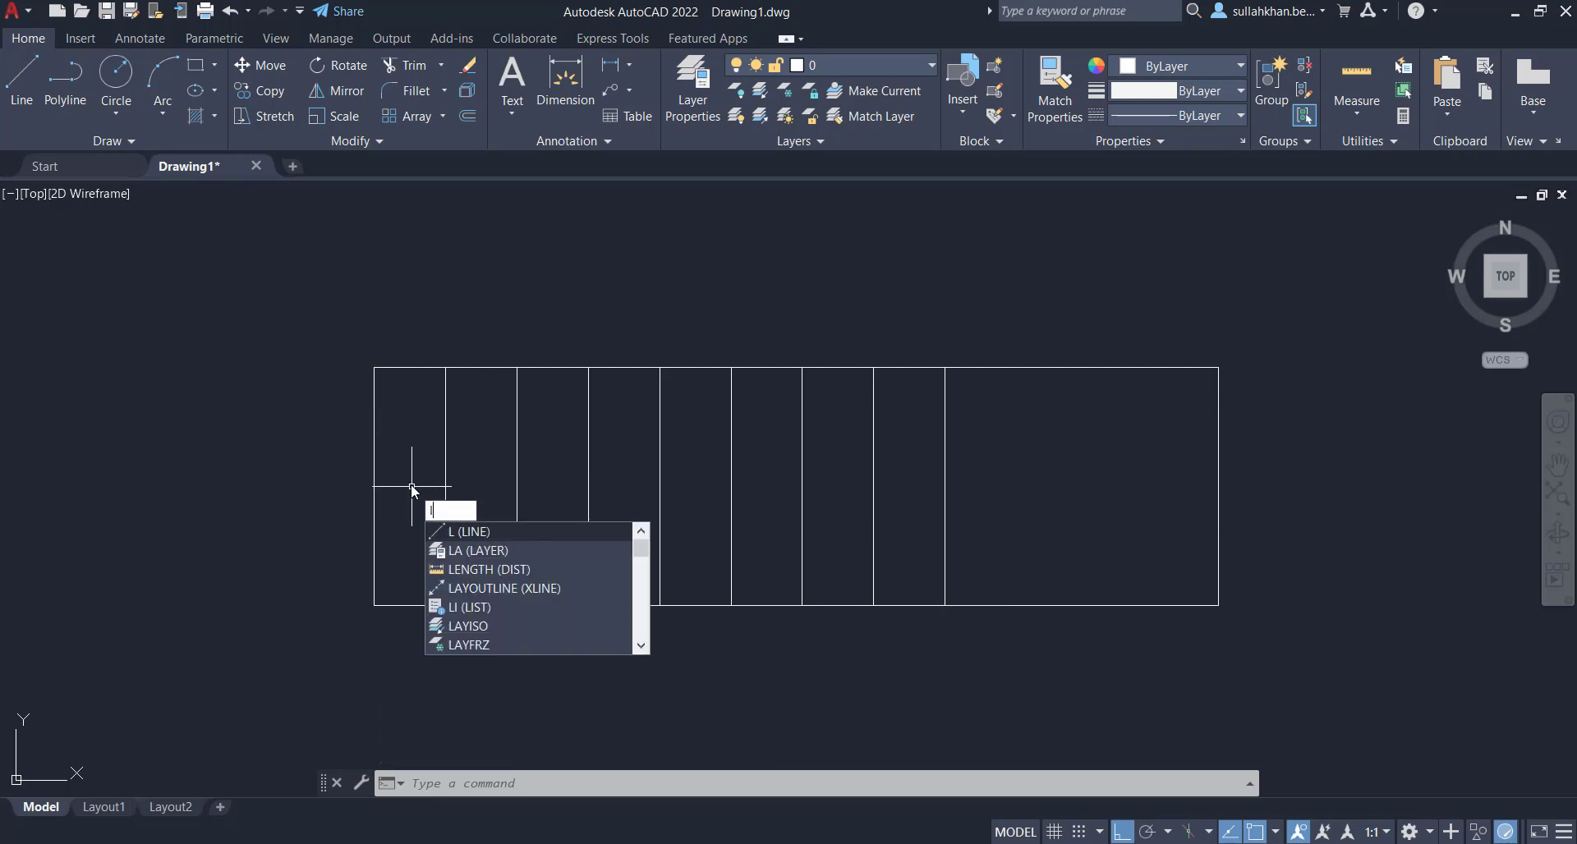
key("Return")
left_click(374, 486)
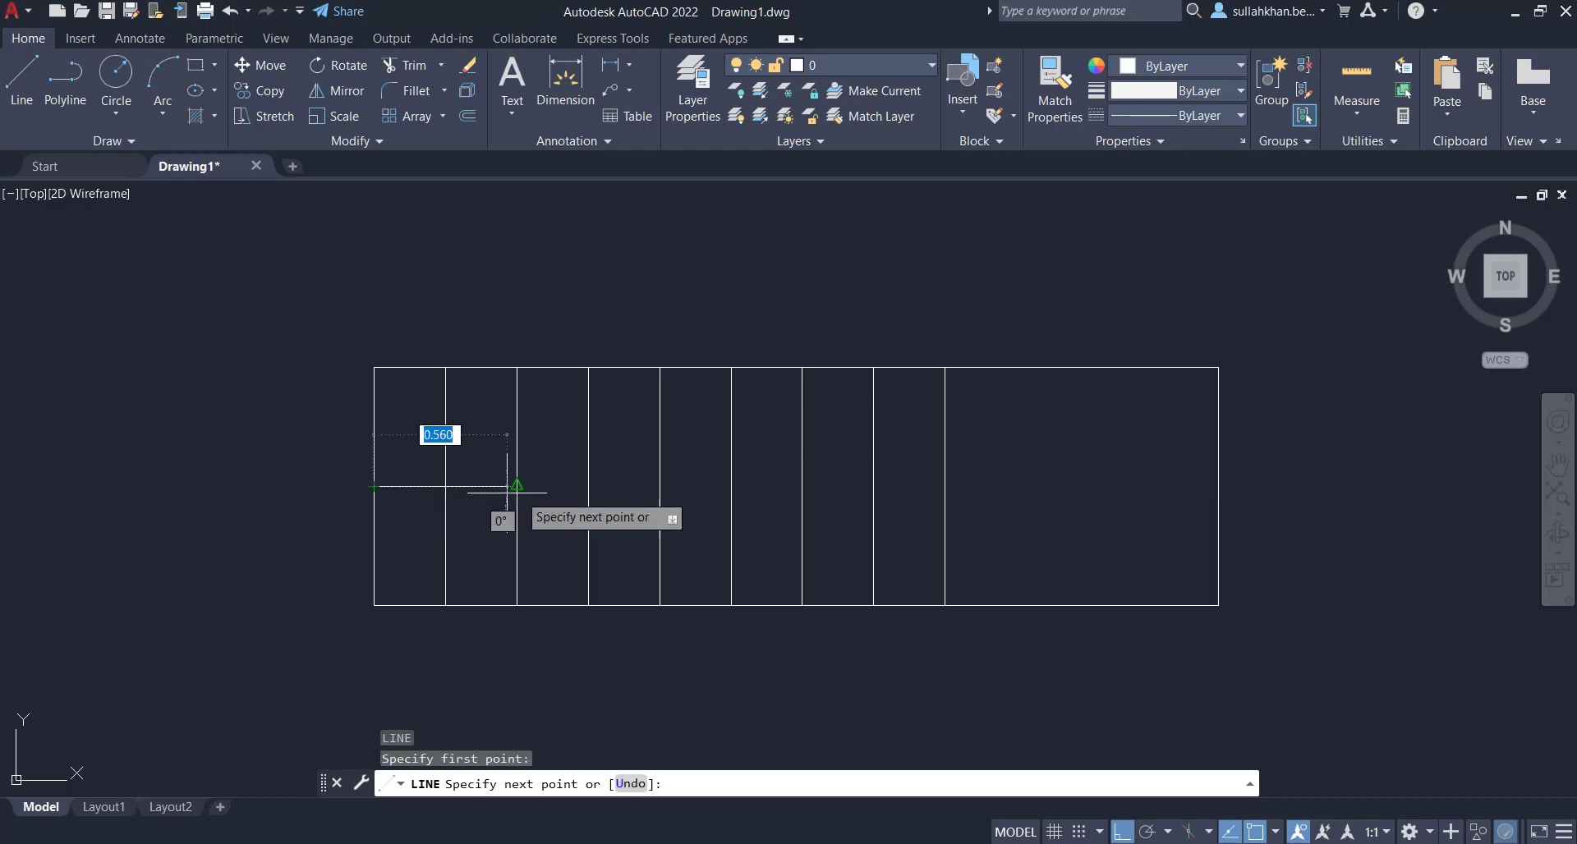
left_click(628, 486)
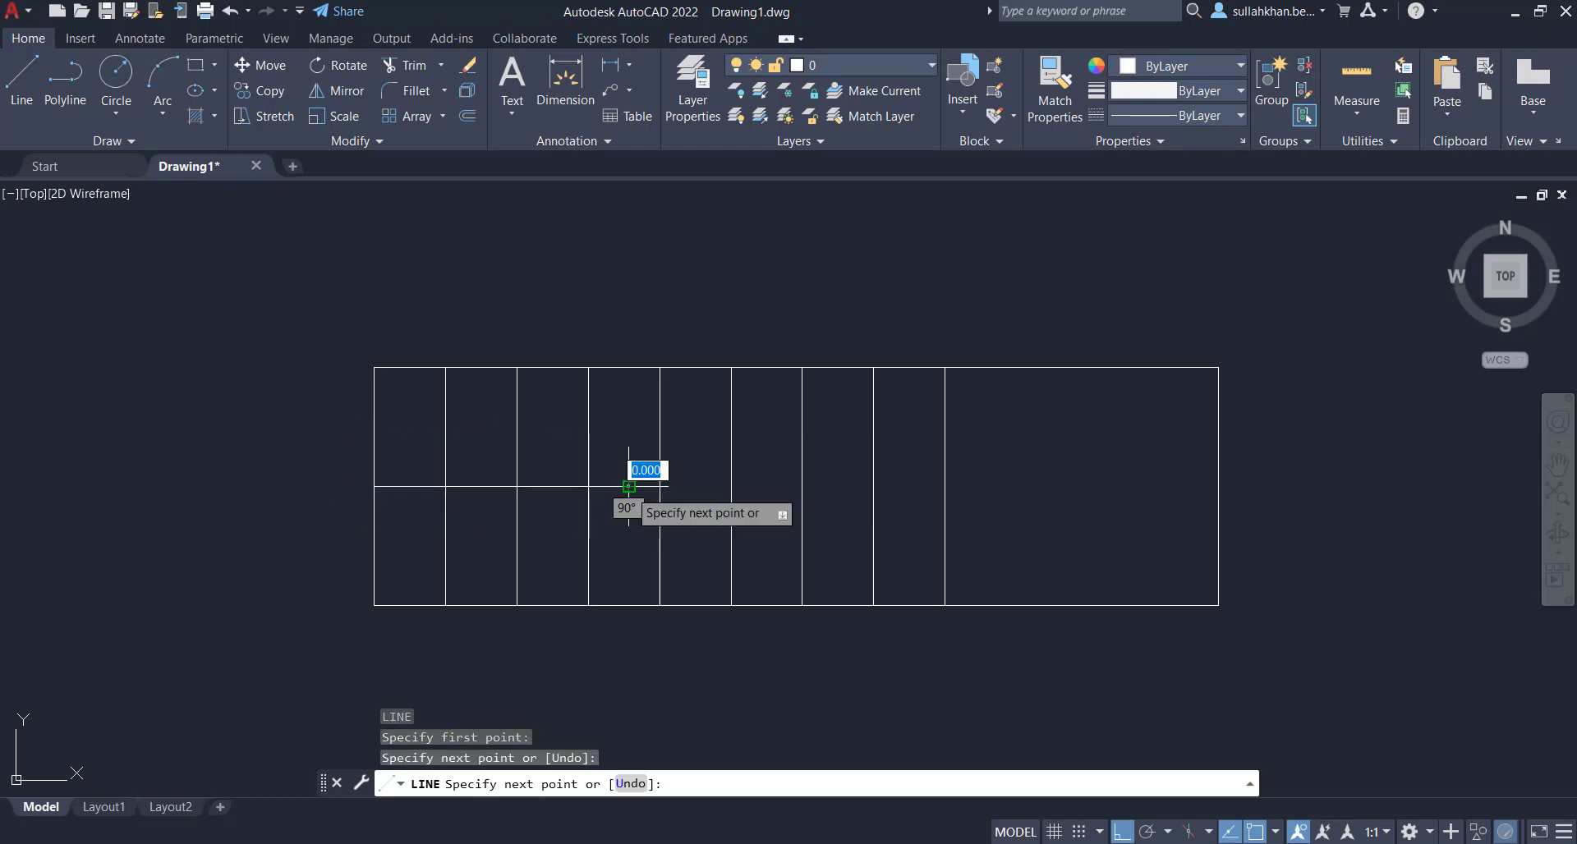
key("Escape")
- Draw the arrowhead's vertical base from a point about 0.1 before the horizontal line's right end, going 0.03 down and 0.06 up
scroll(618, 488, "up", 6)
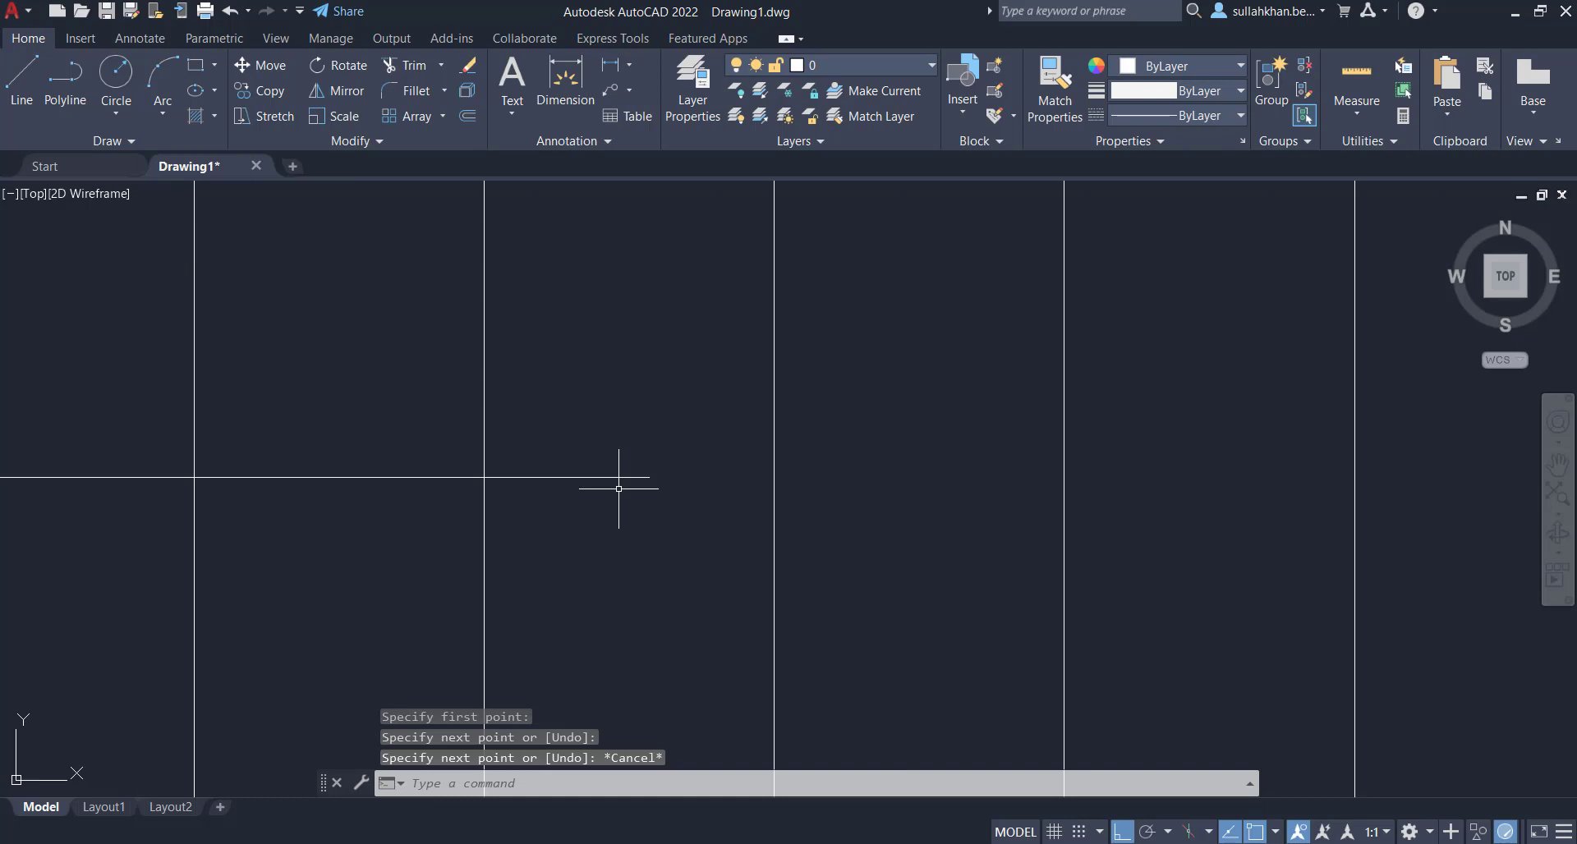
type("l")
key("Return")
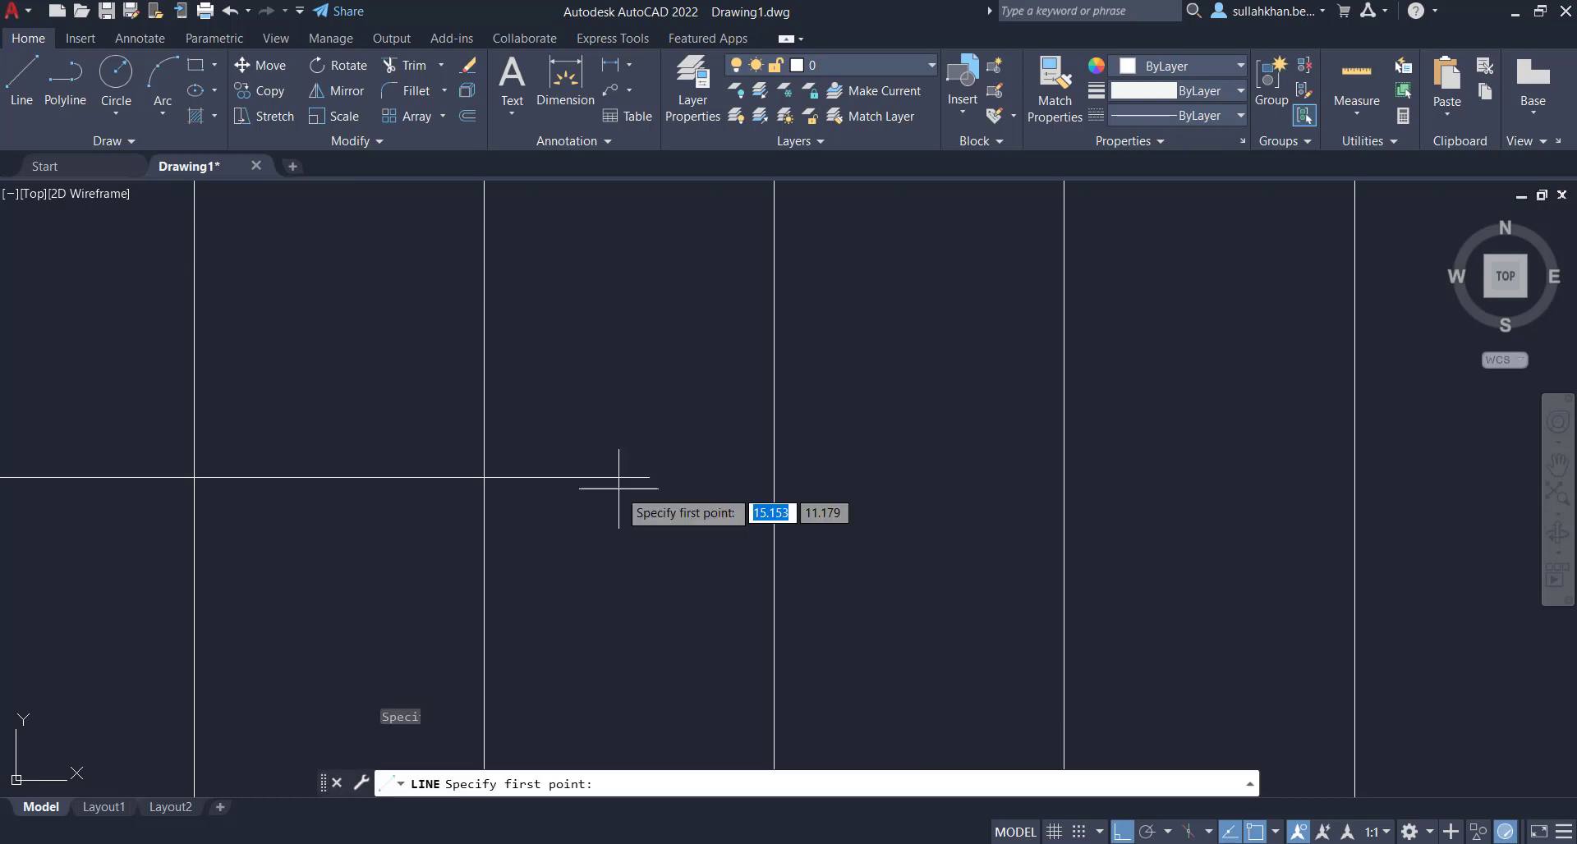
left_click(556, 477)
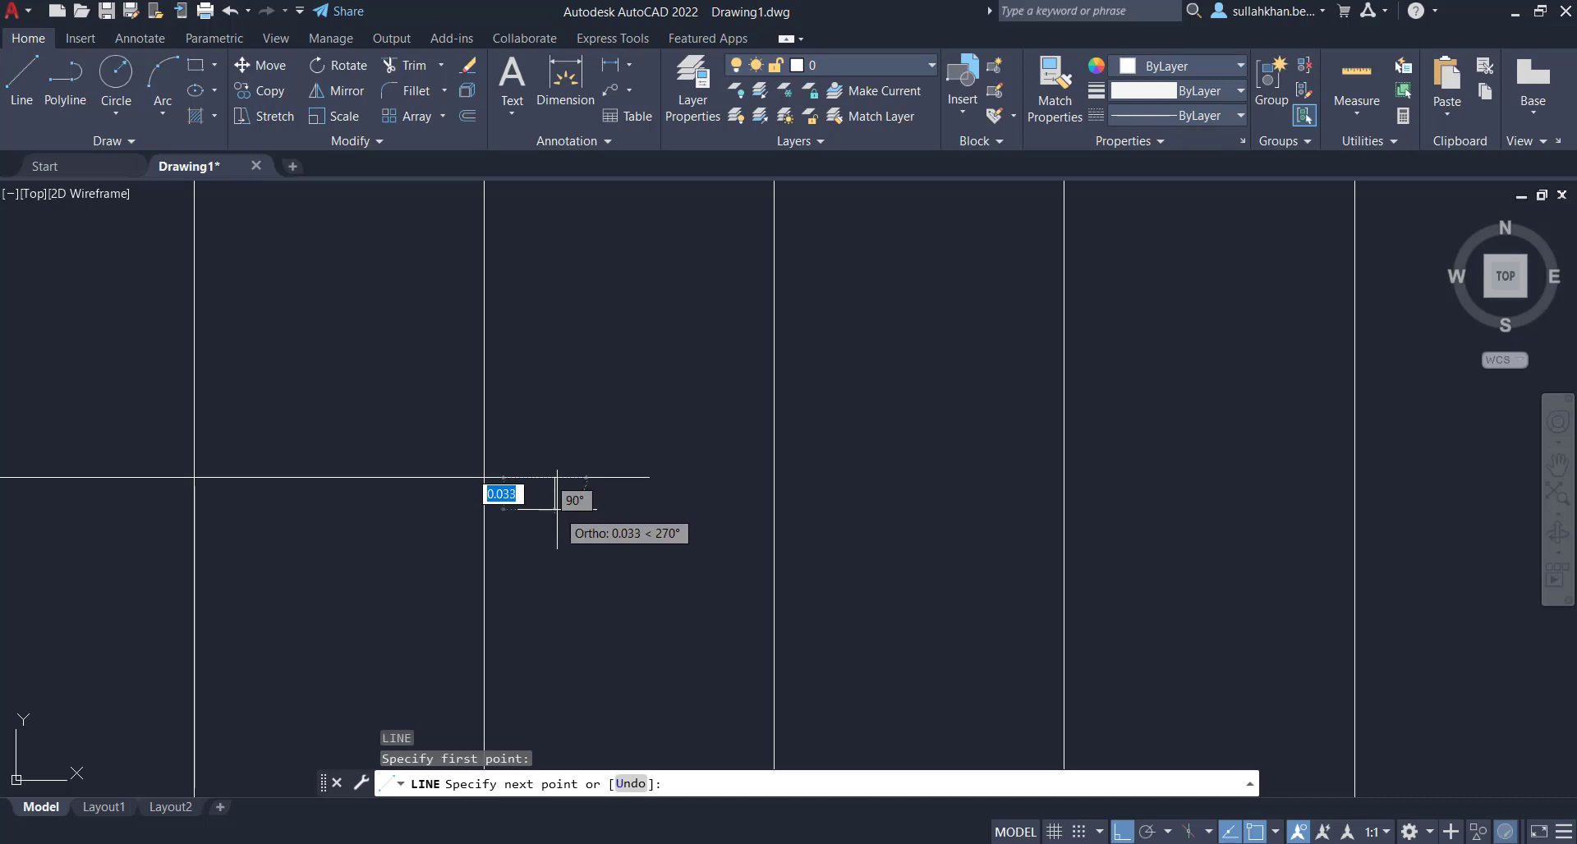
type("0")
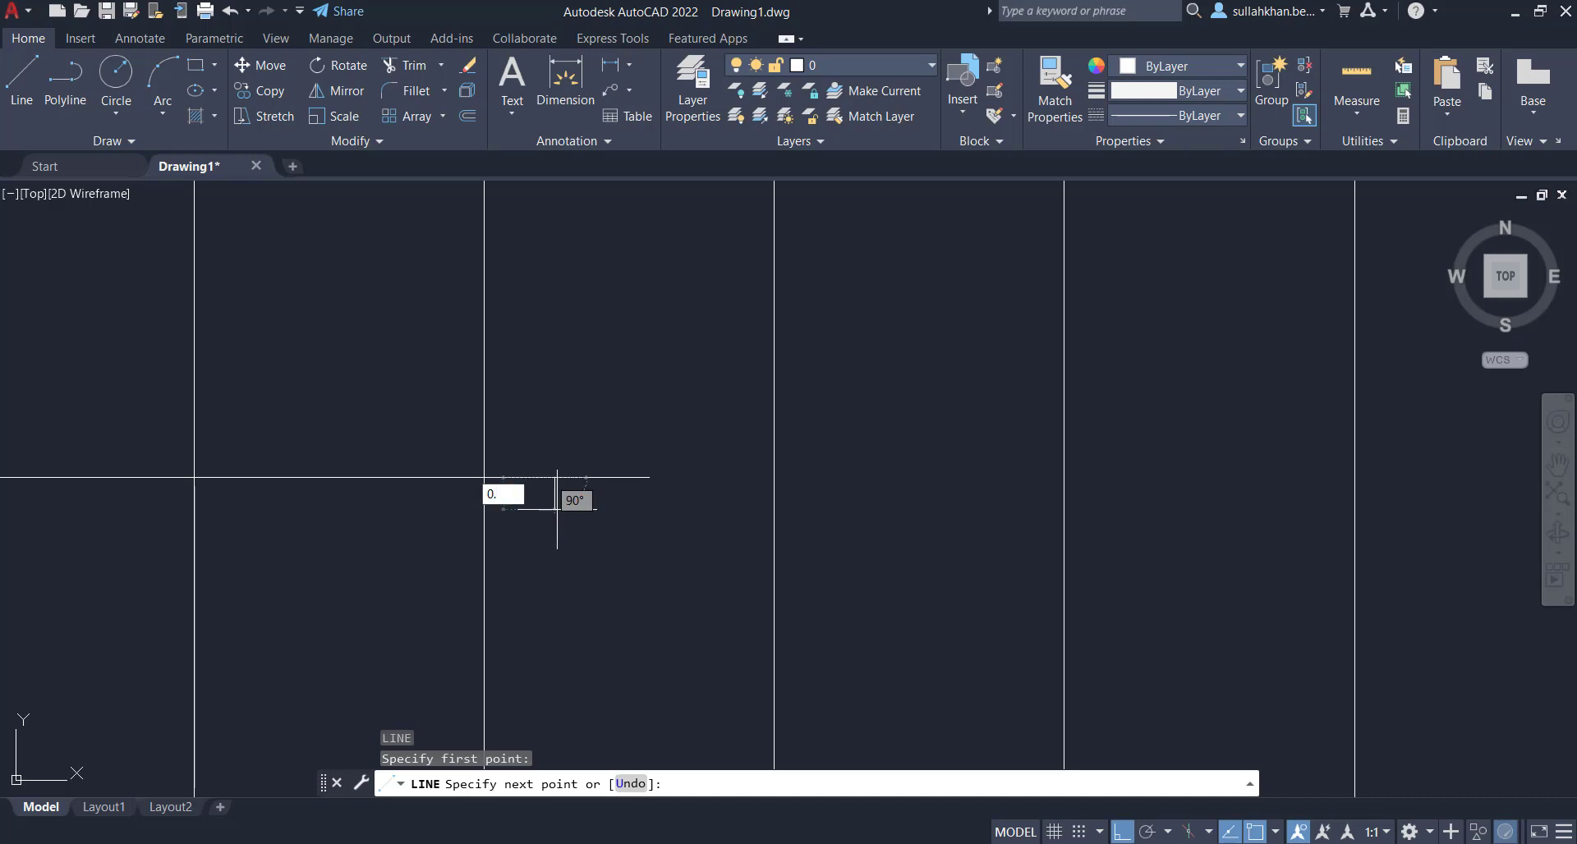
type(".03")
key("Return")
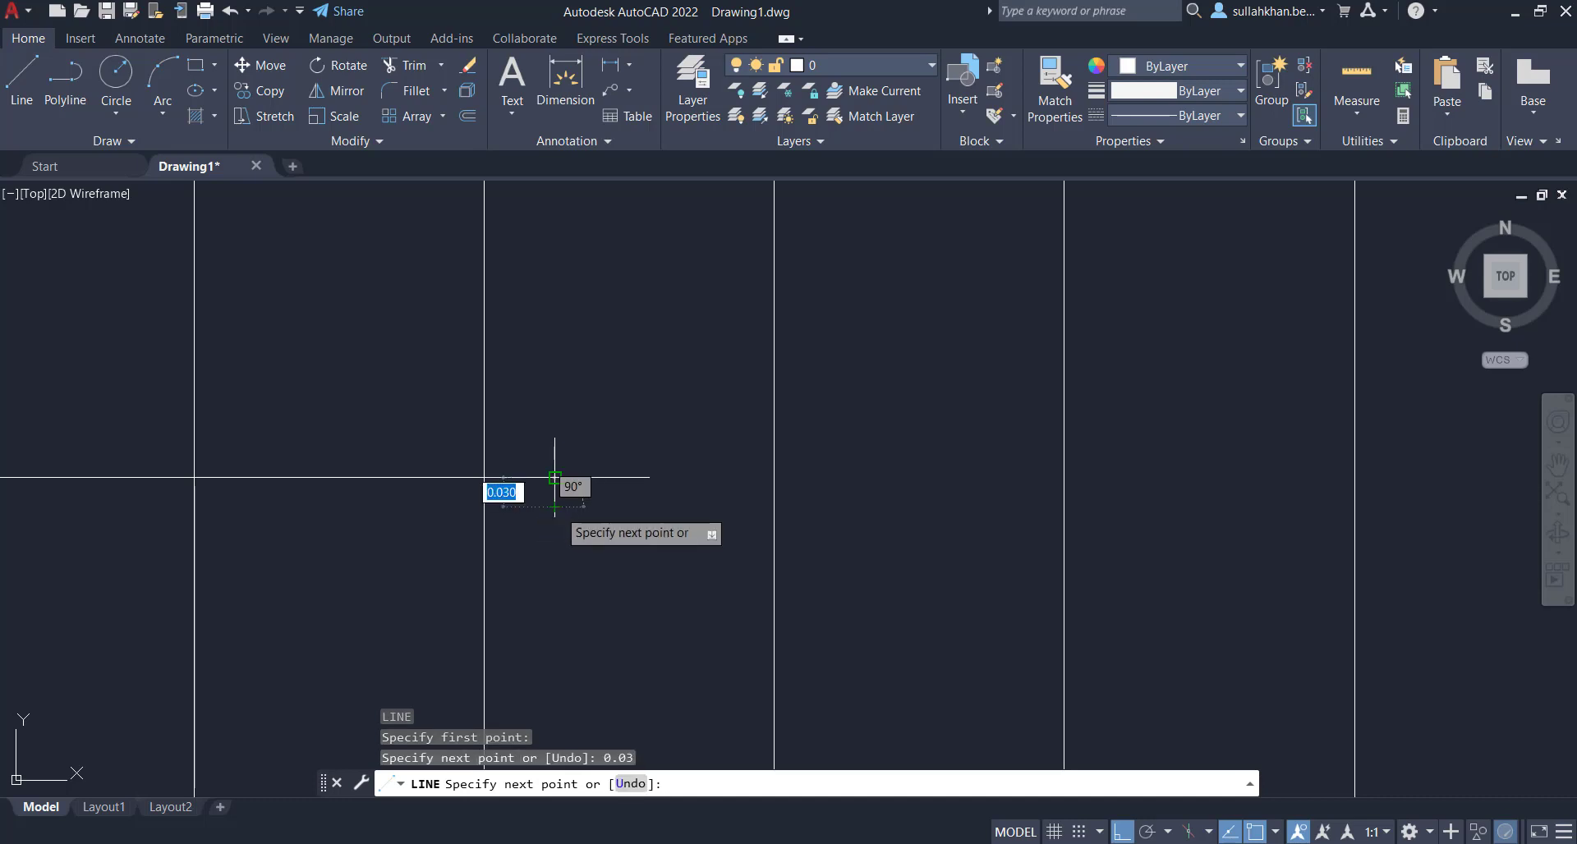
type("0.")
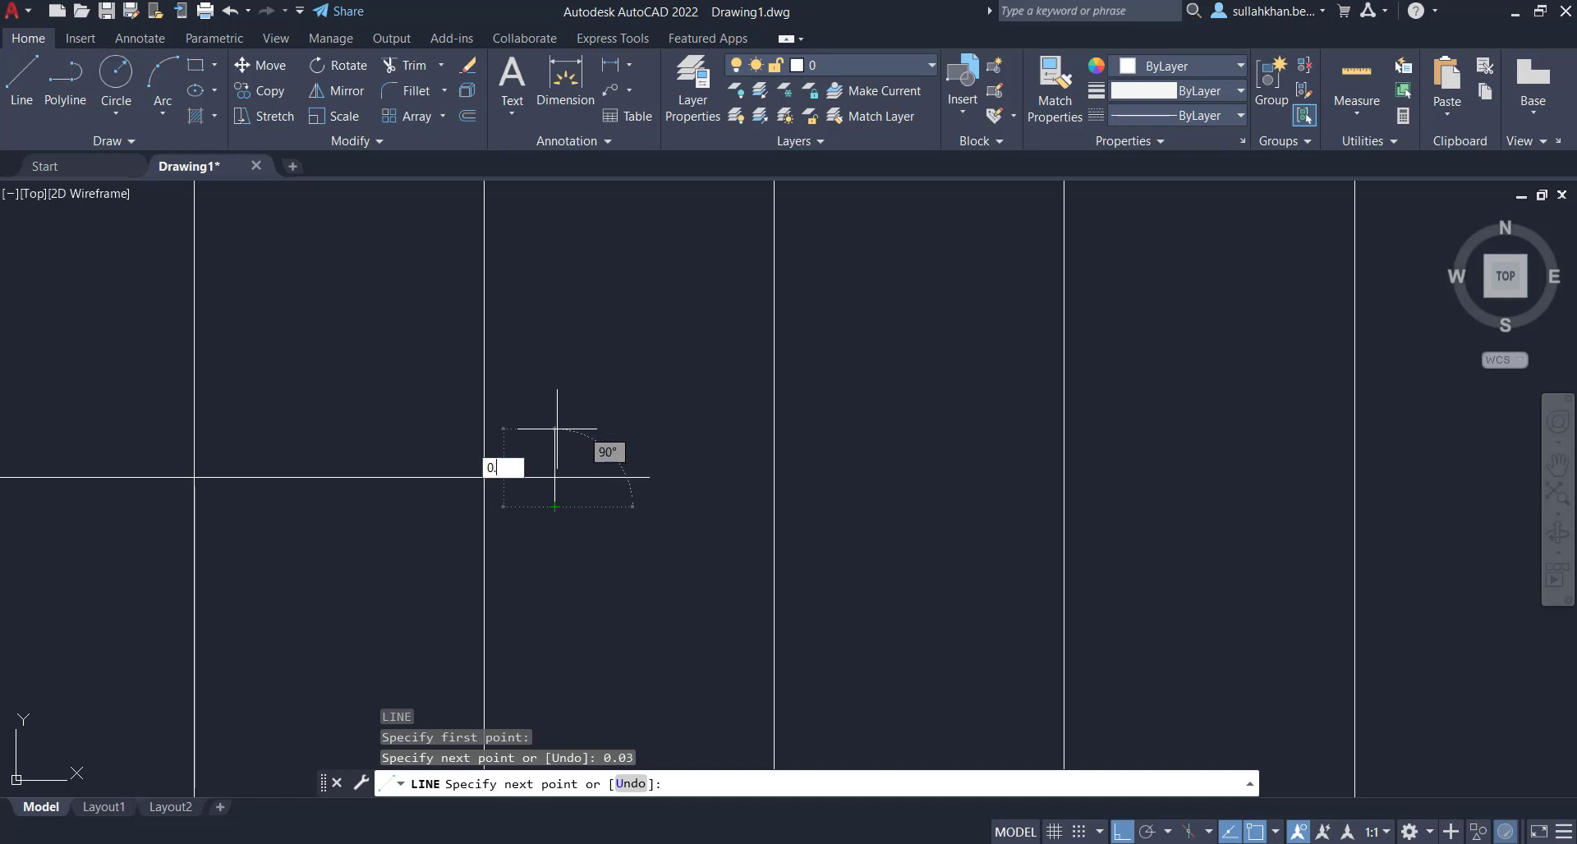
type("06")
key("Return")
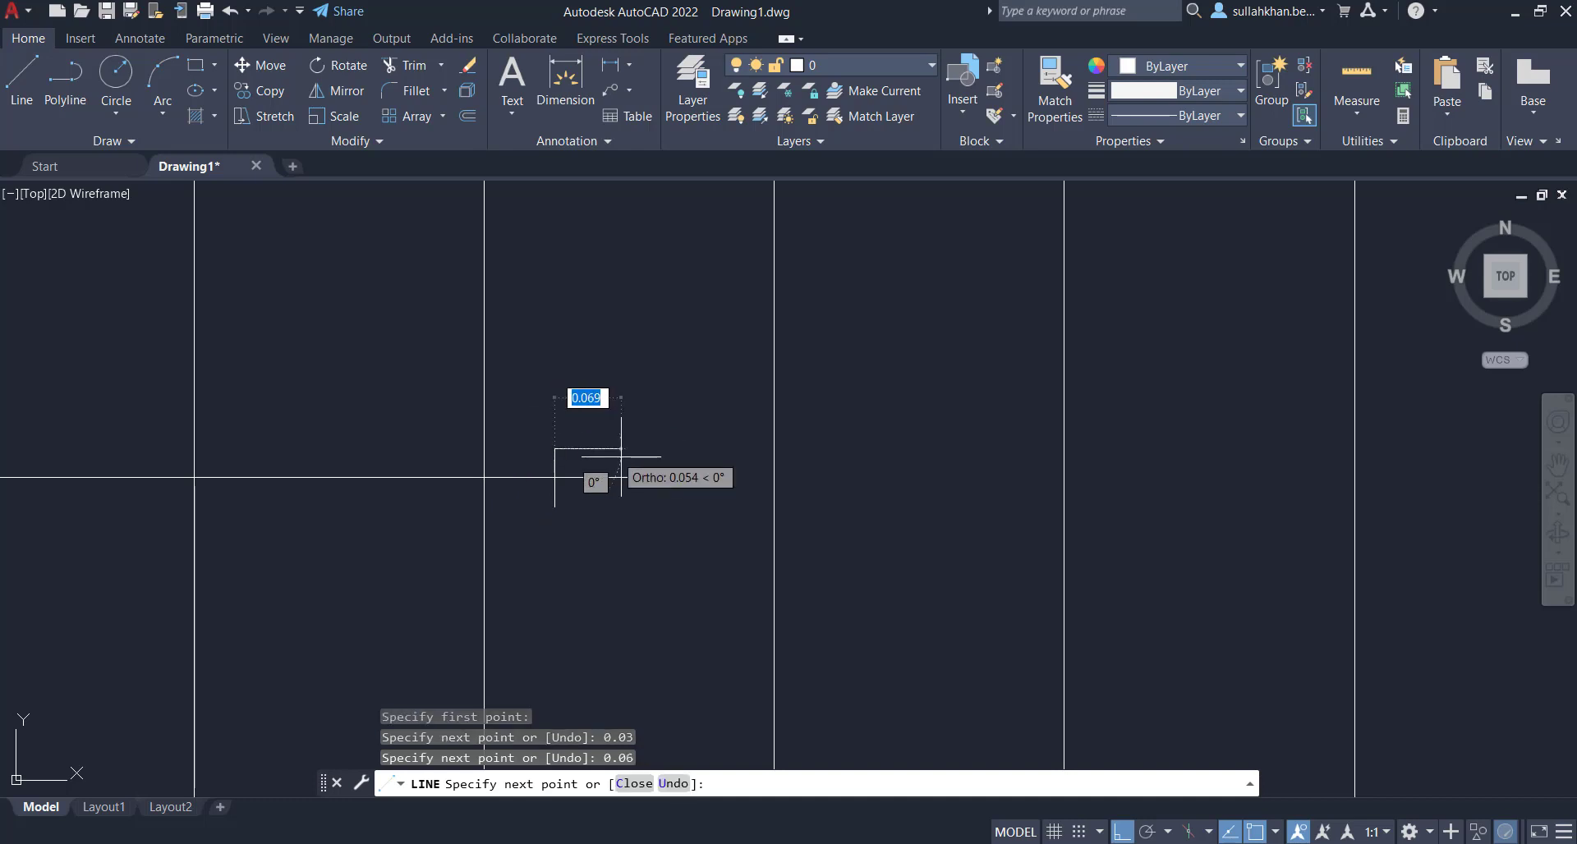
- Complete the arrowhead with sloping lines from the base's upper end to the horizontal line's endpoint and back to the lower end
left_click(648, 477)
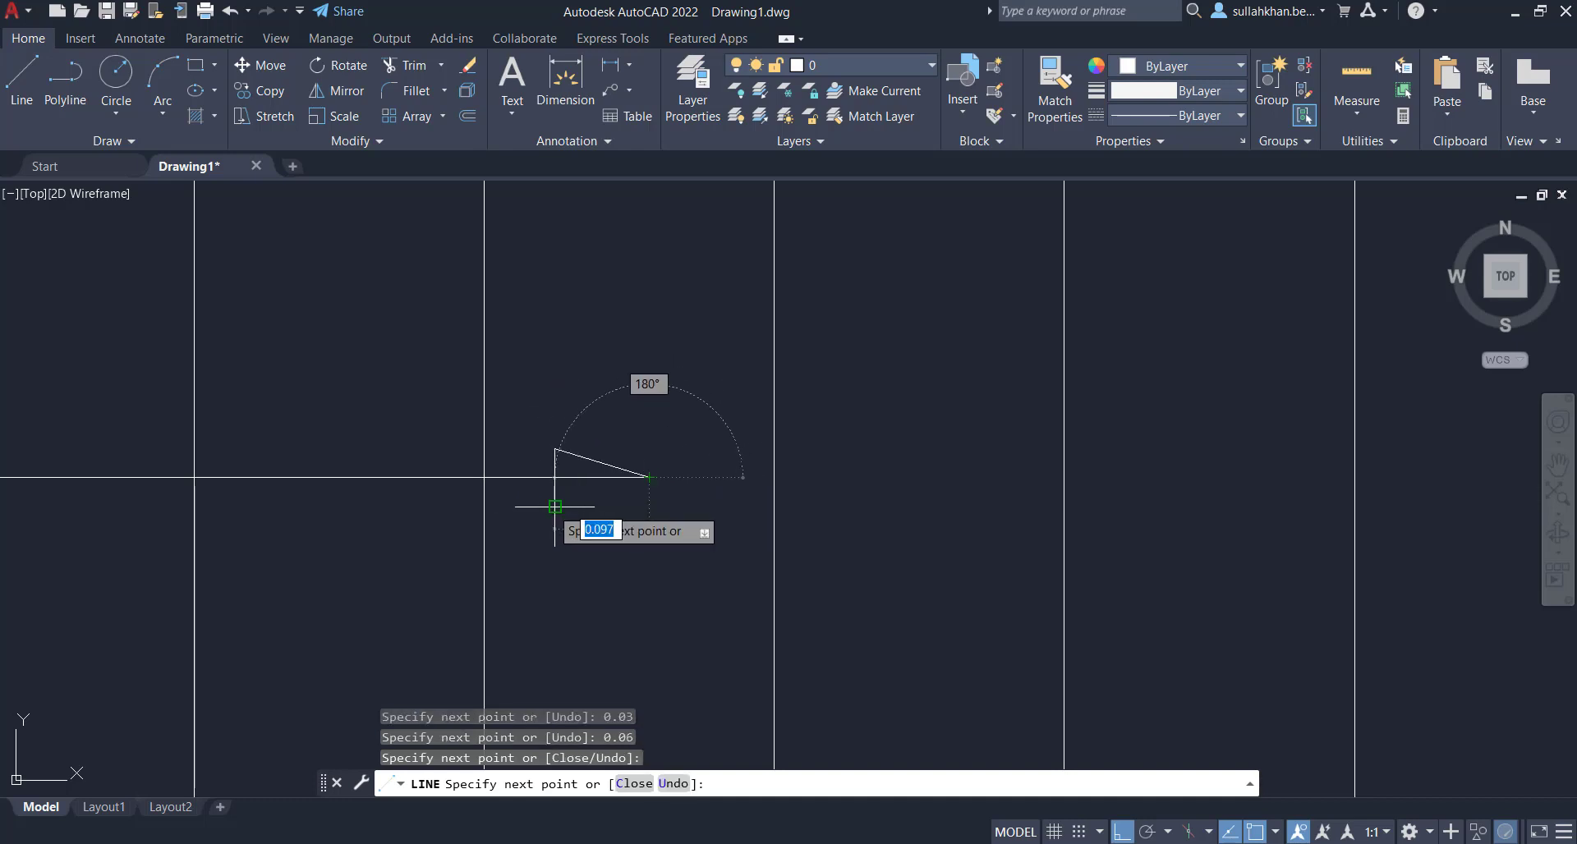
left_click(561, 503)
key("Escape")
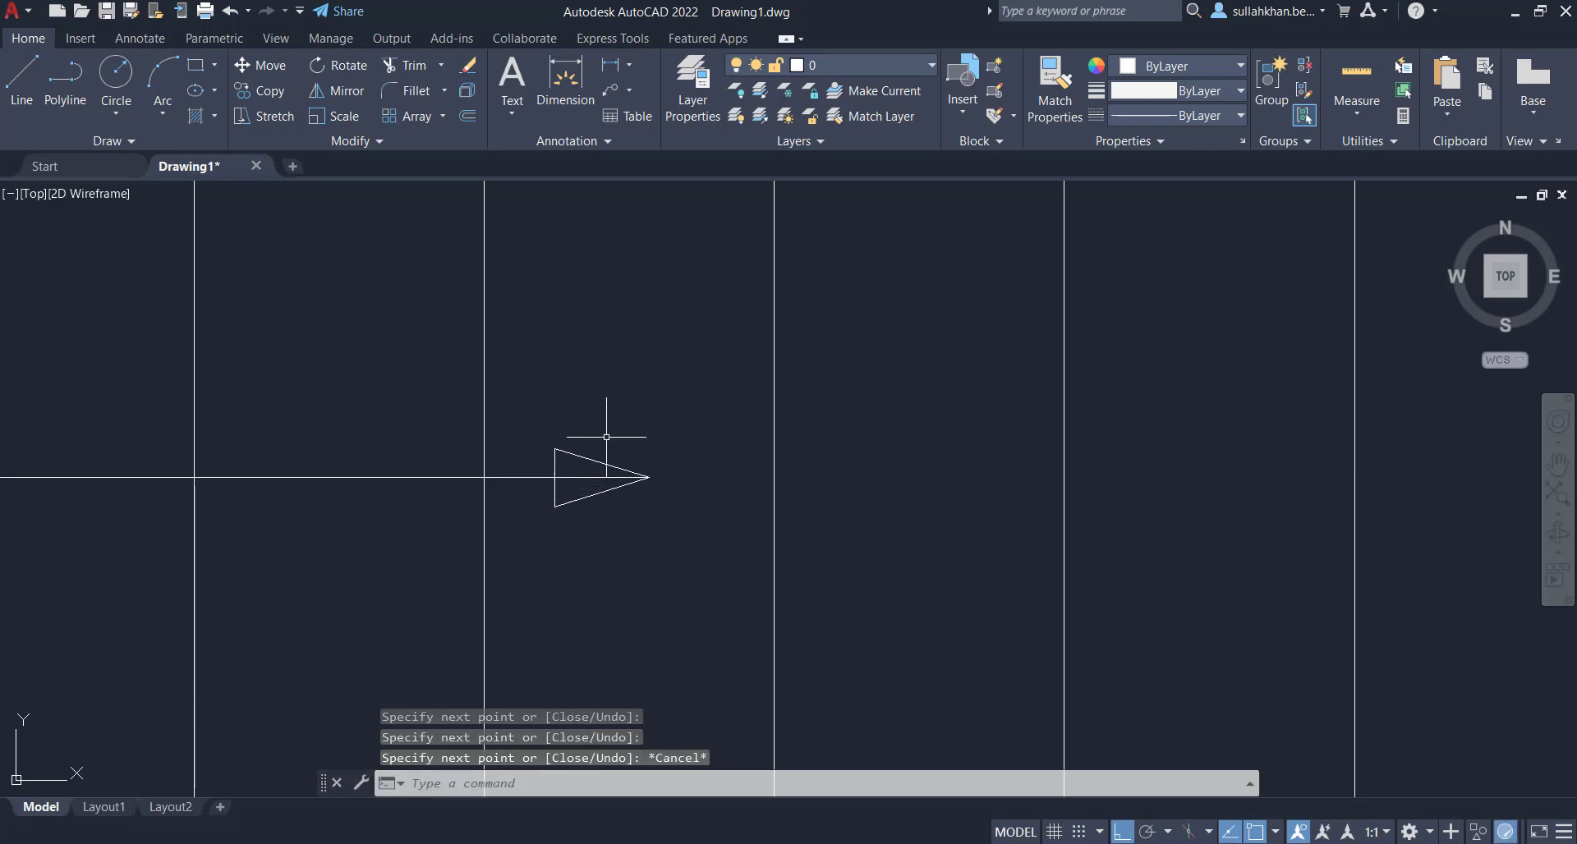
- Fill both halves of the triangular arrowhead with a SOLID hatch
left_click(197, 116)
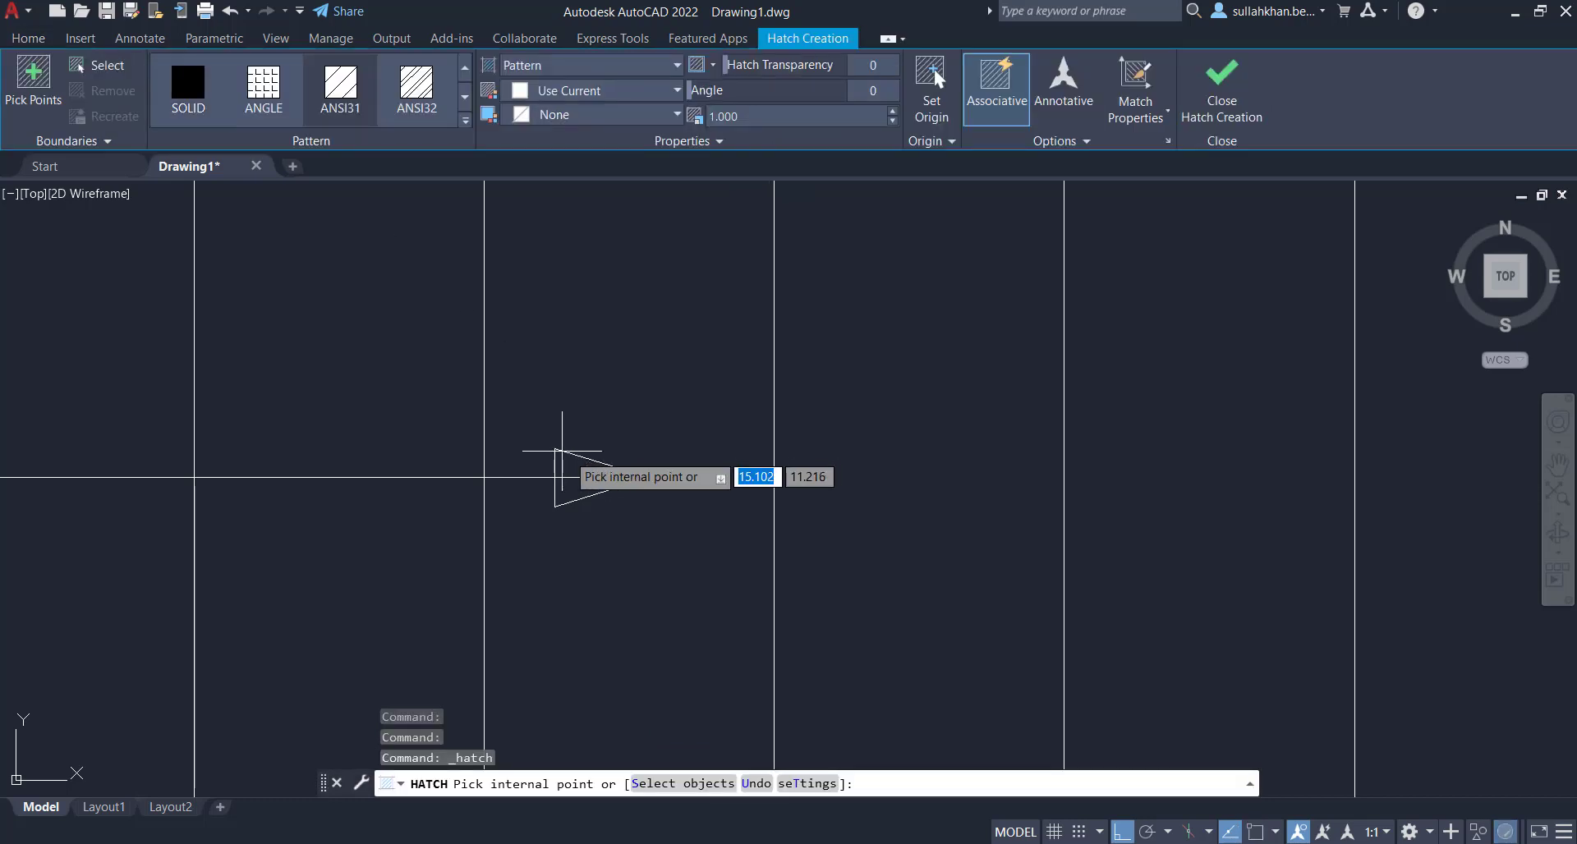
left_click(195, 105)
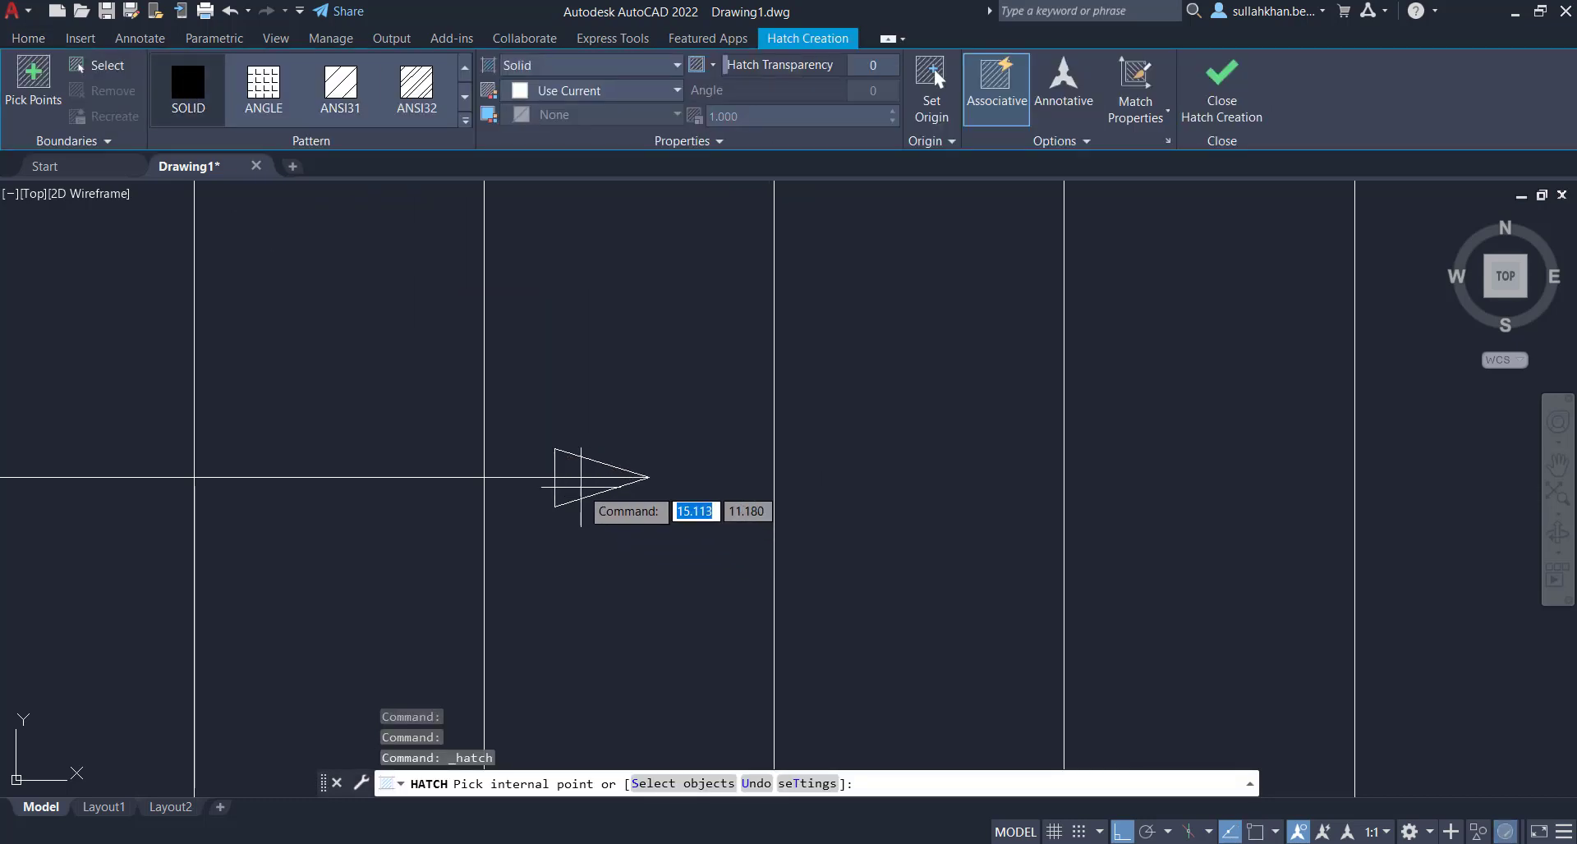
left_click(581, 487)
left_click(621, 470)
key("Escape")
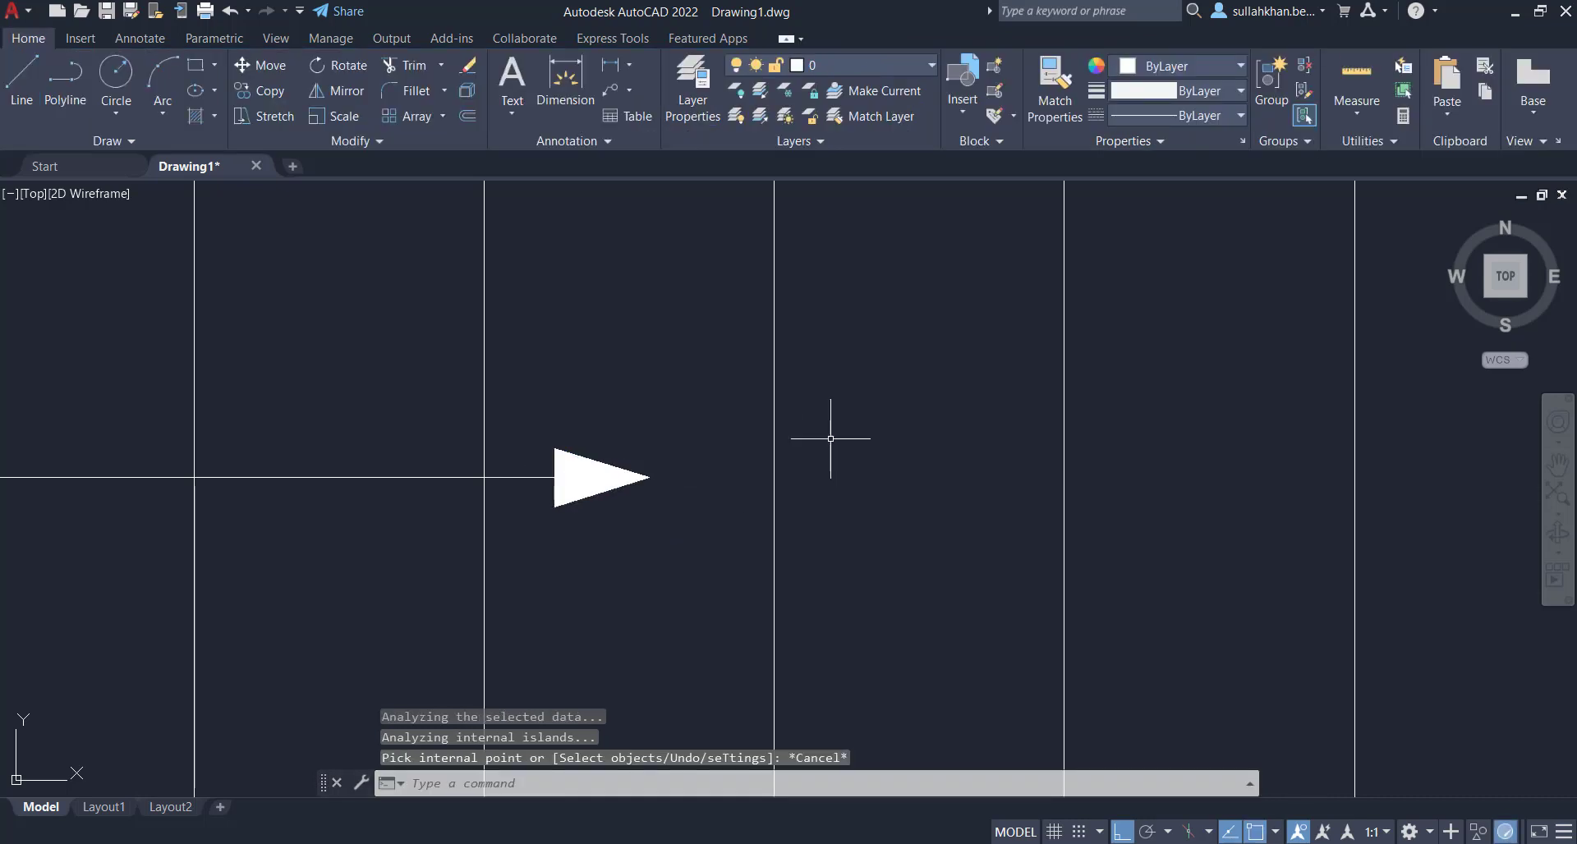
- Stretch the arrow line's left end about 0.16 to the left, beyond the first rectangle's outer edge
scroll(932, 428, "down", 4)
key("Escape")
left_click(476, 436)
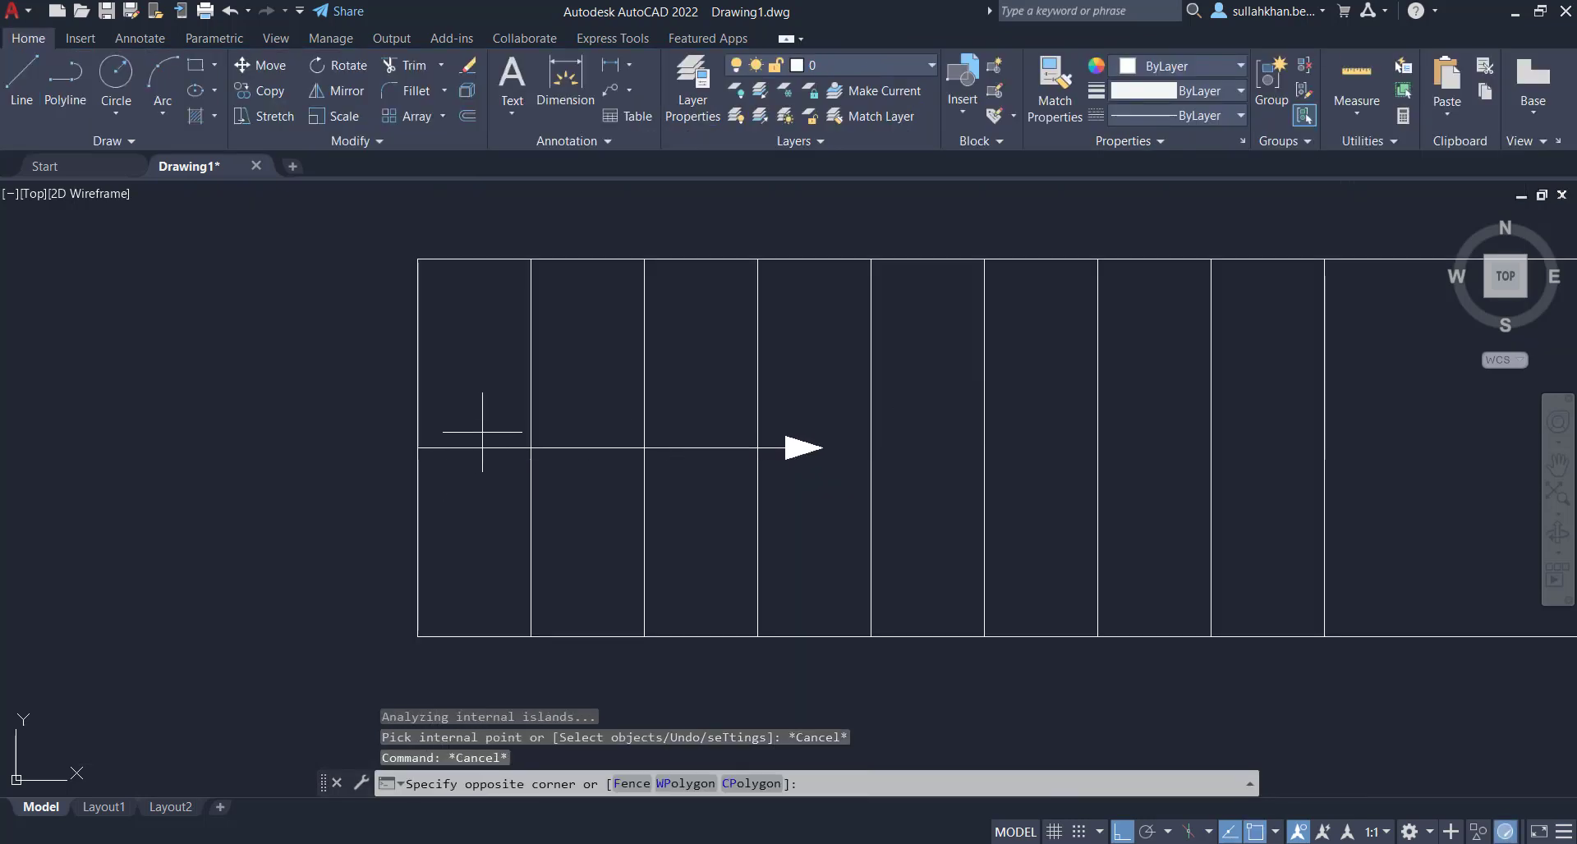
left_click(475, 465)
scroll(475, 465, "down", 2)
left_click(439, 454)
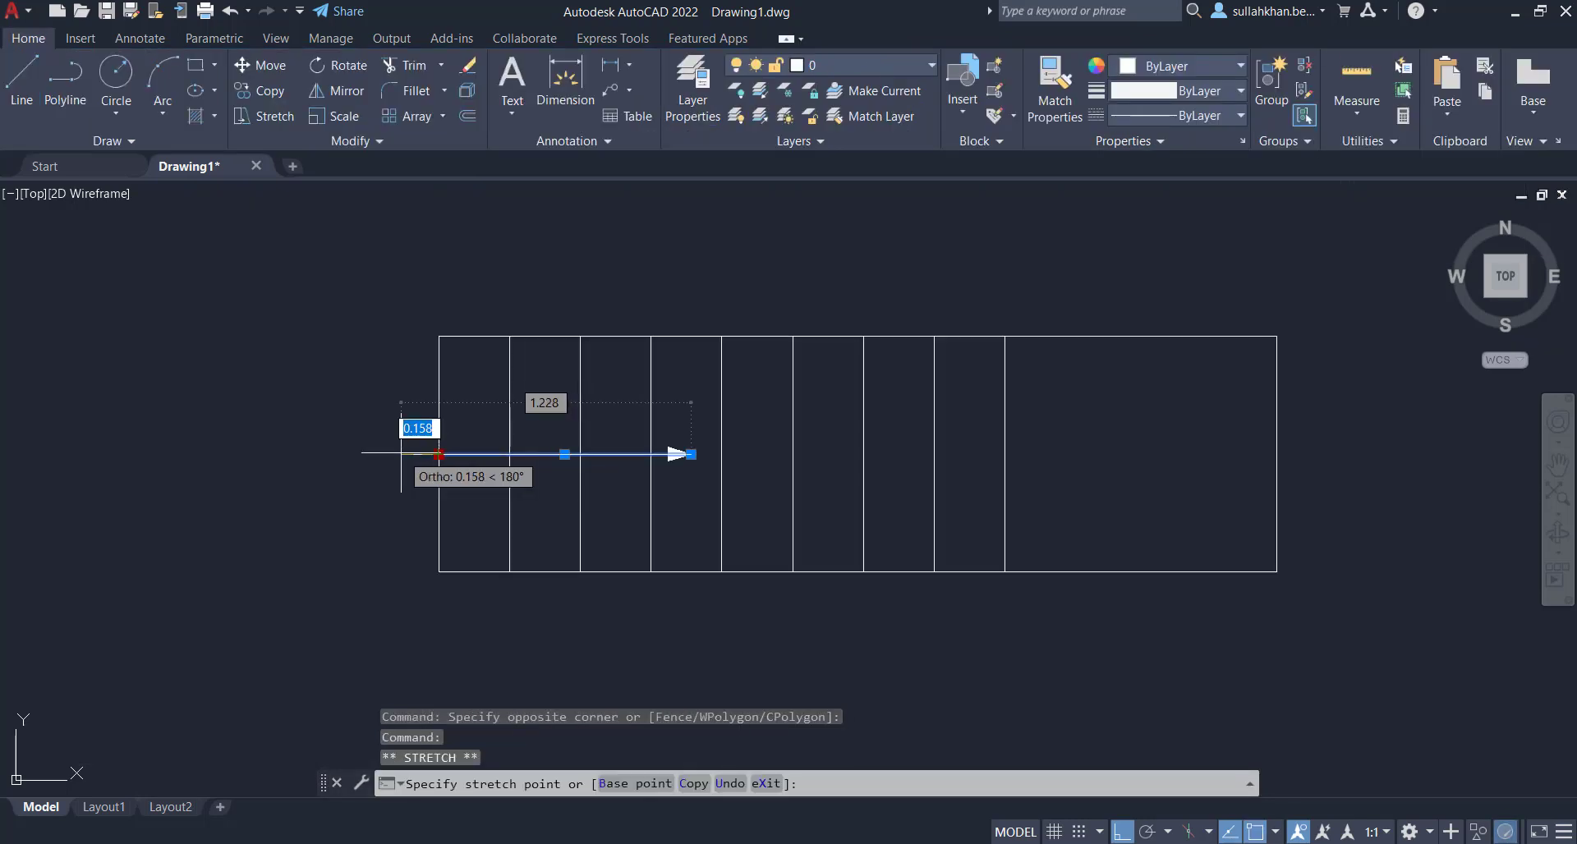
left_click(400, 454)
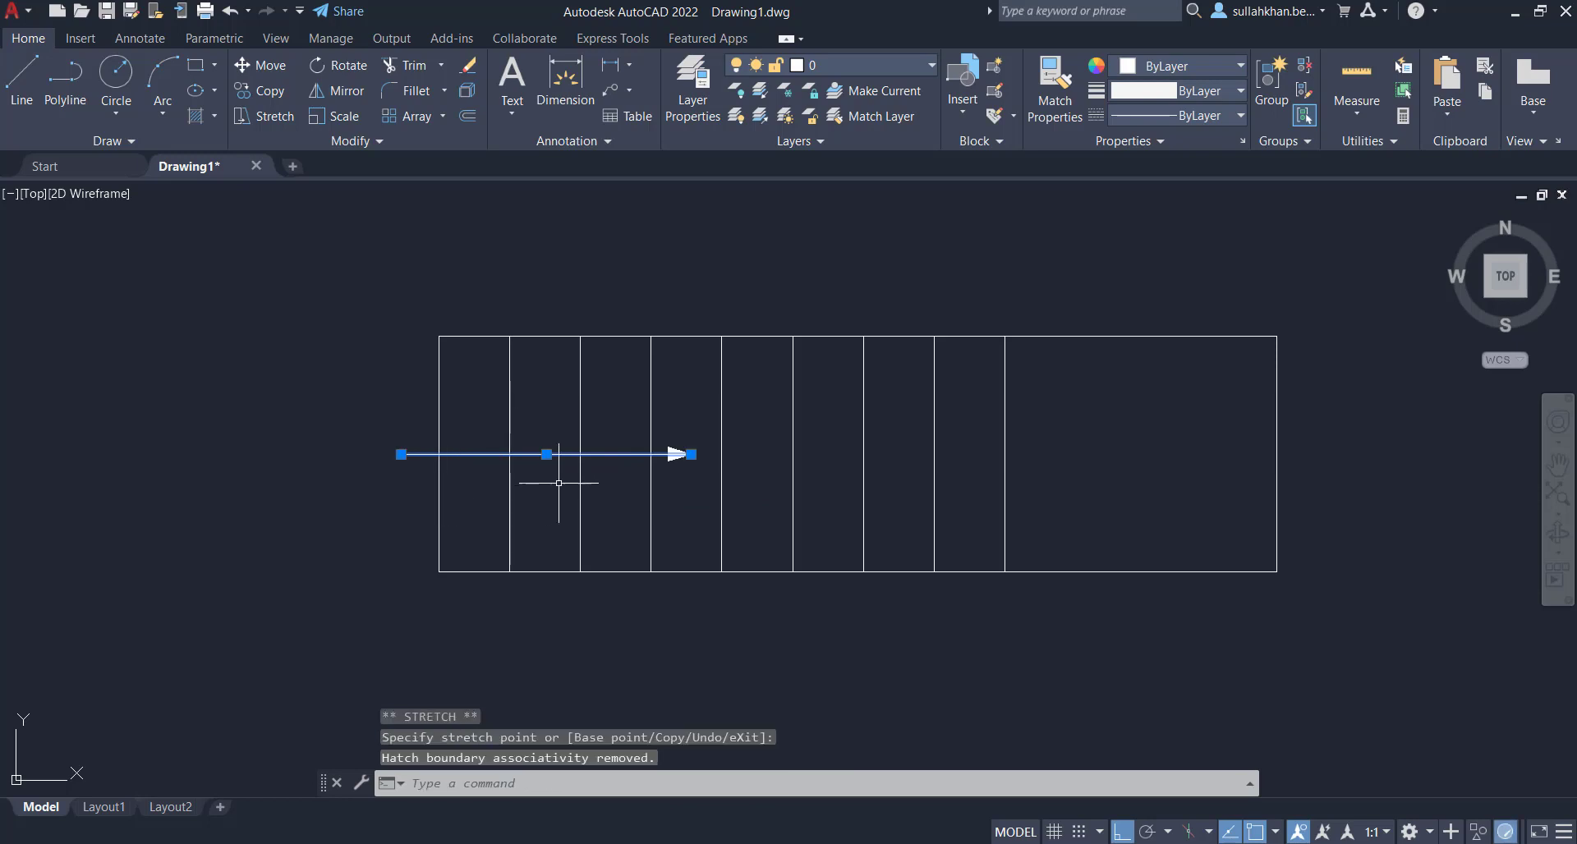
scroll(560, 483, "up", 2)
key("Escape")
- Add the multiline text "1" in the lower part of the first rectangle, below the arrow line
scroll(217, 509, "down", 2)
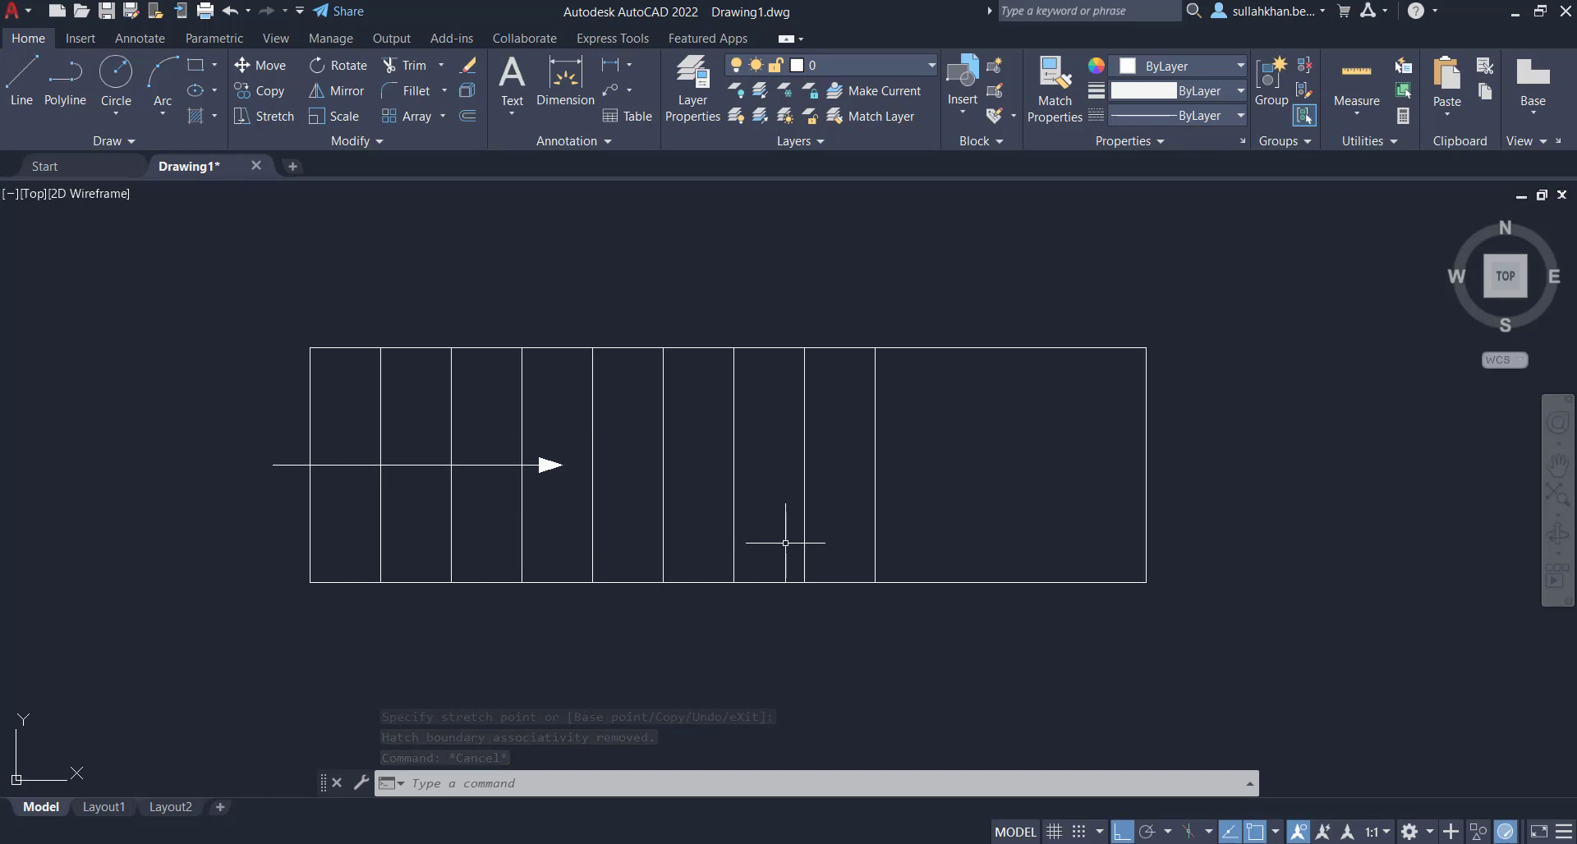
left_click(512, 82)
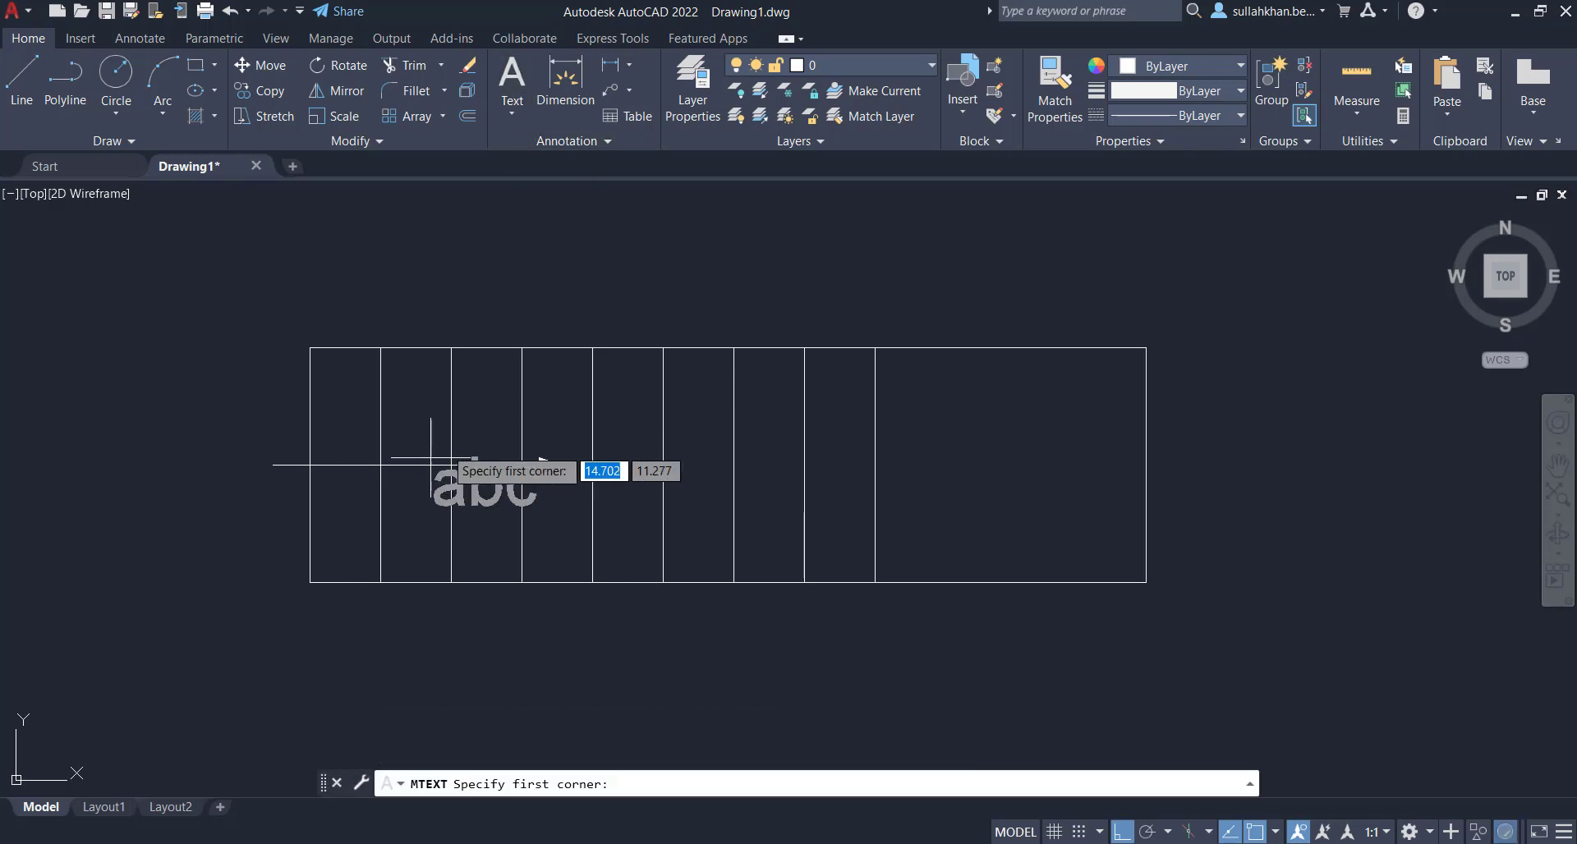
left_click(325, 520)
left_click(383, 574)
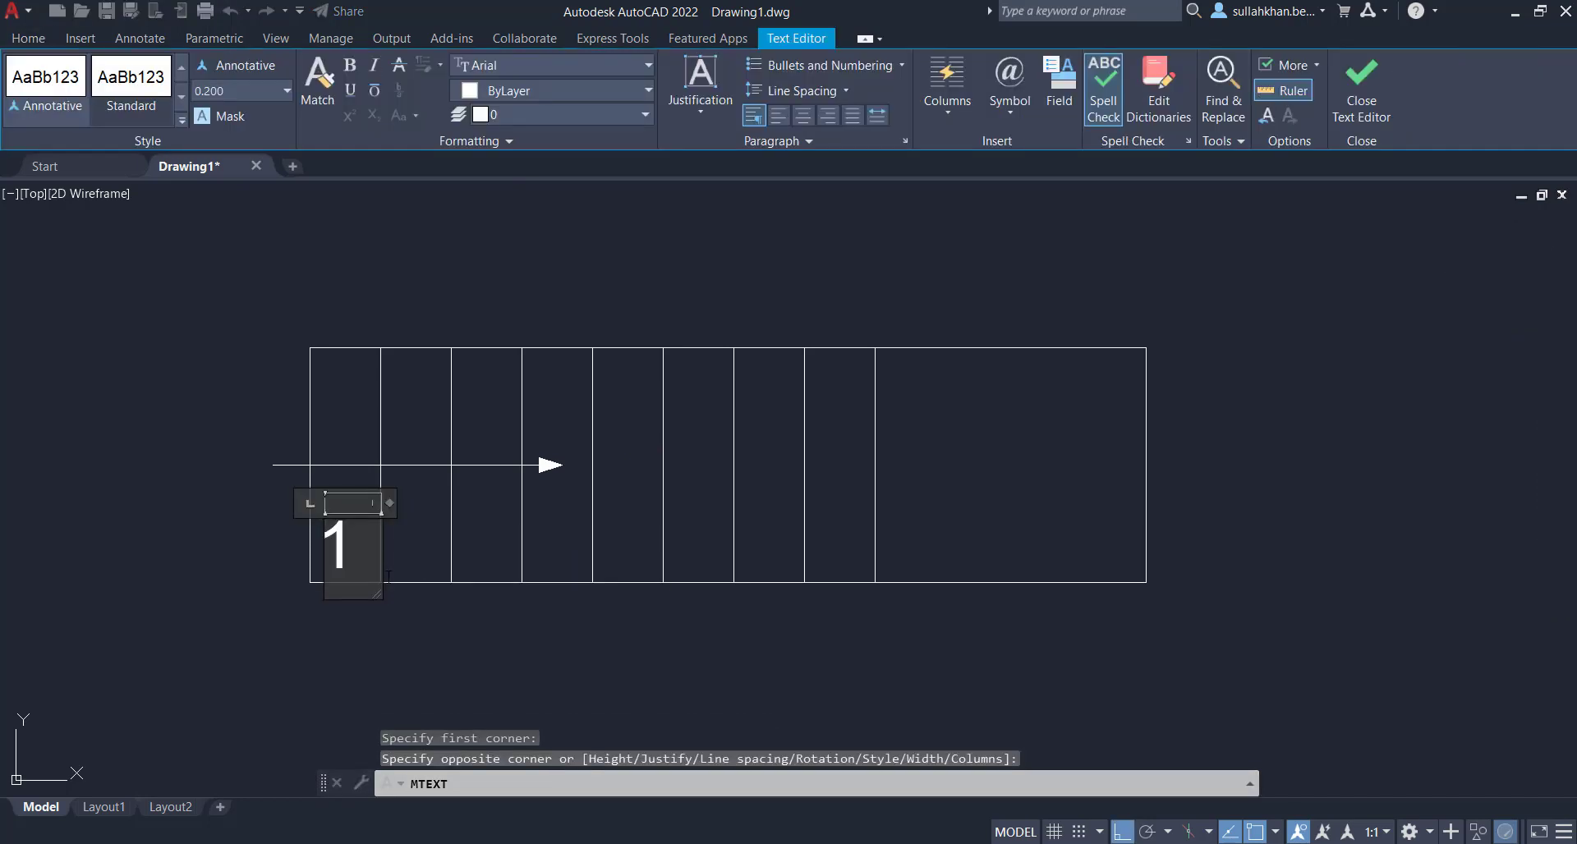
left_click(327, 614)
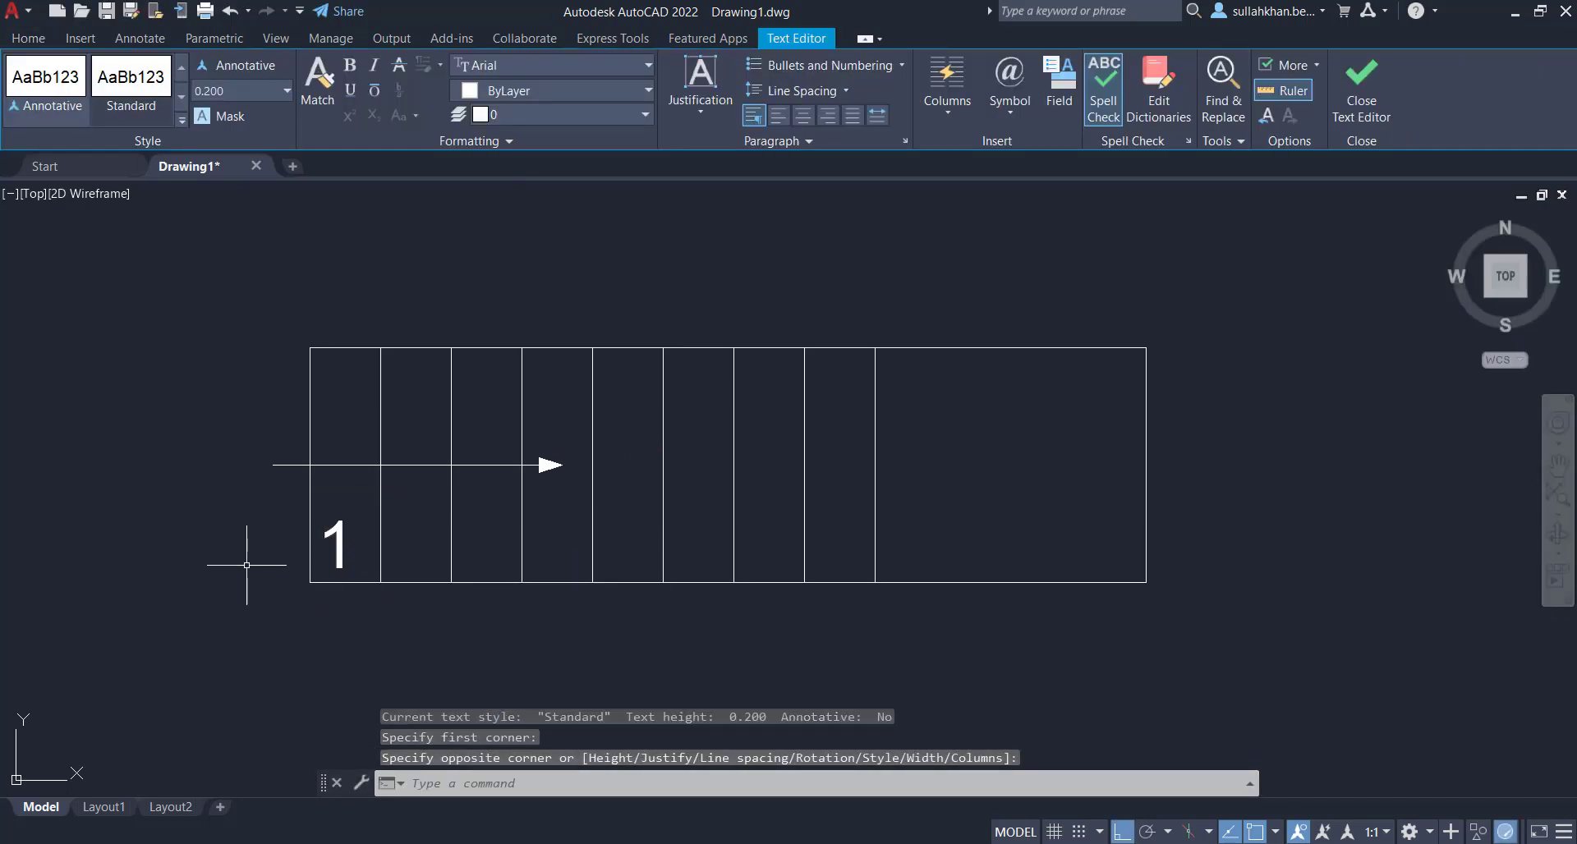
- Shift the "1" text about 0.05 to the right inside the first tread
left_click(331, 534)
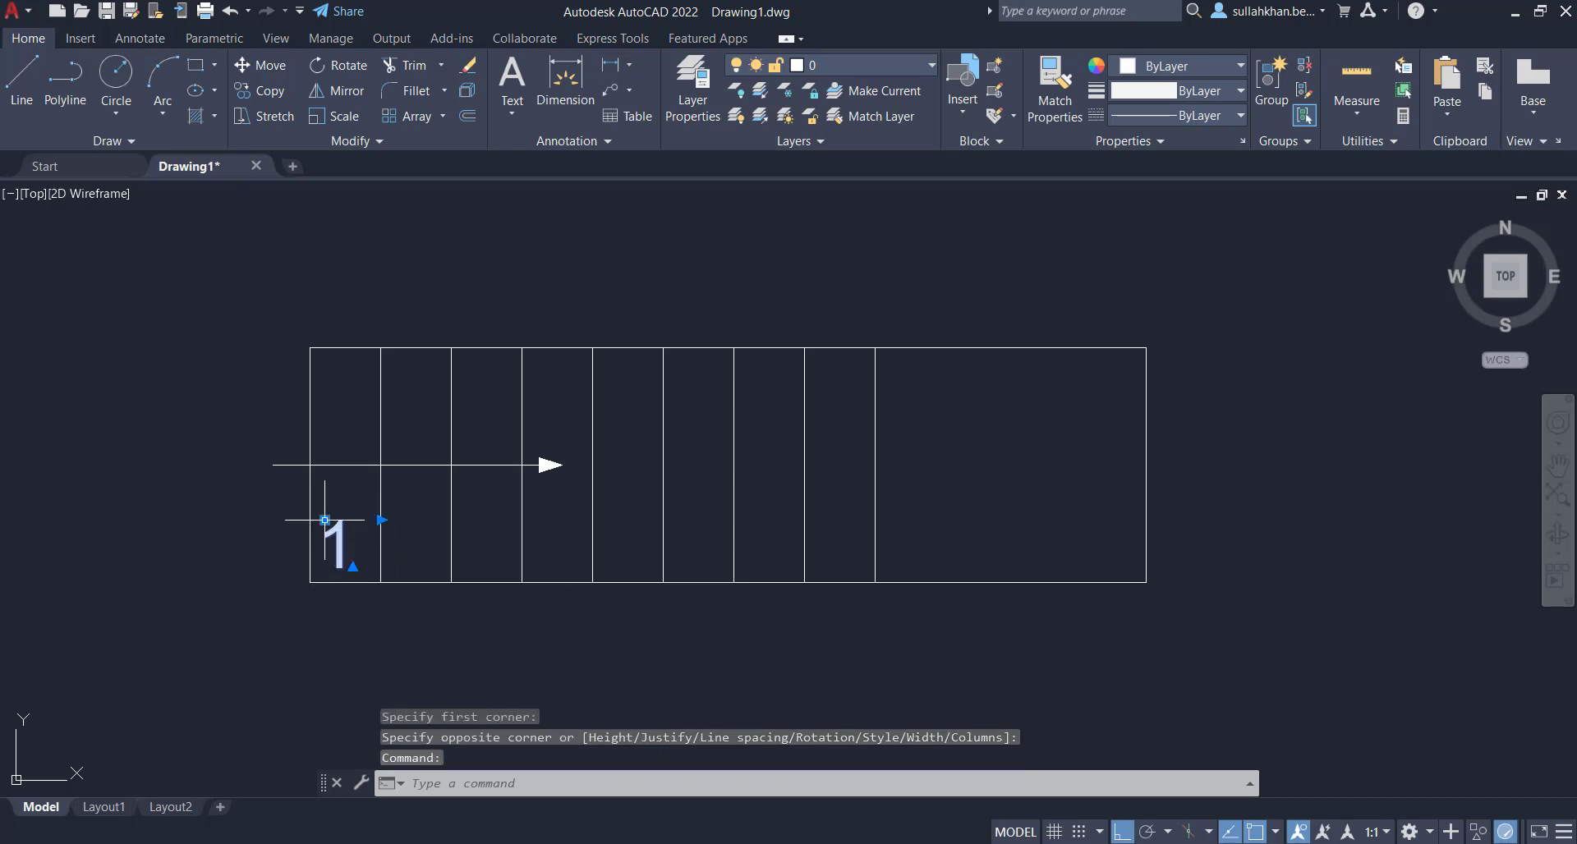
left_click(325, 520)
scroll(330, 524, "up", 5)
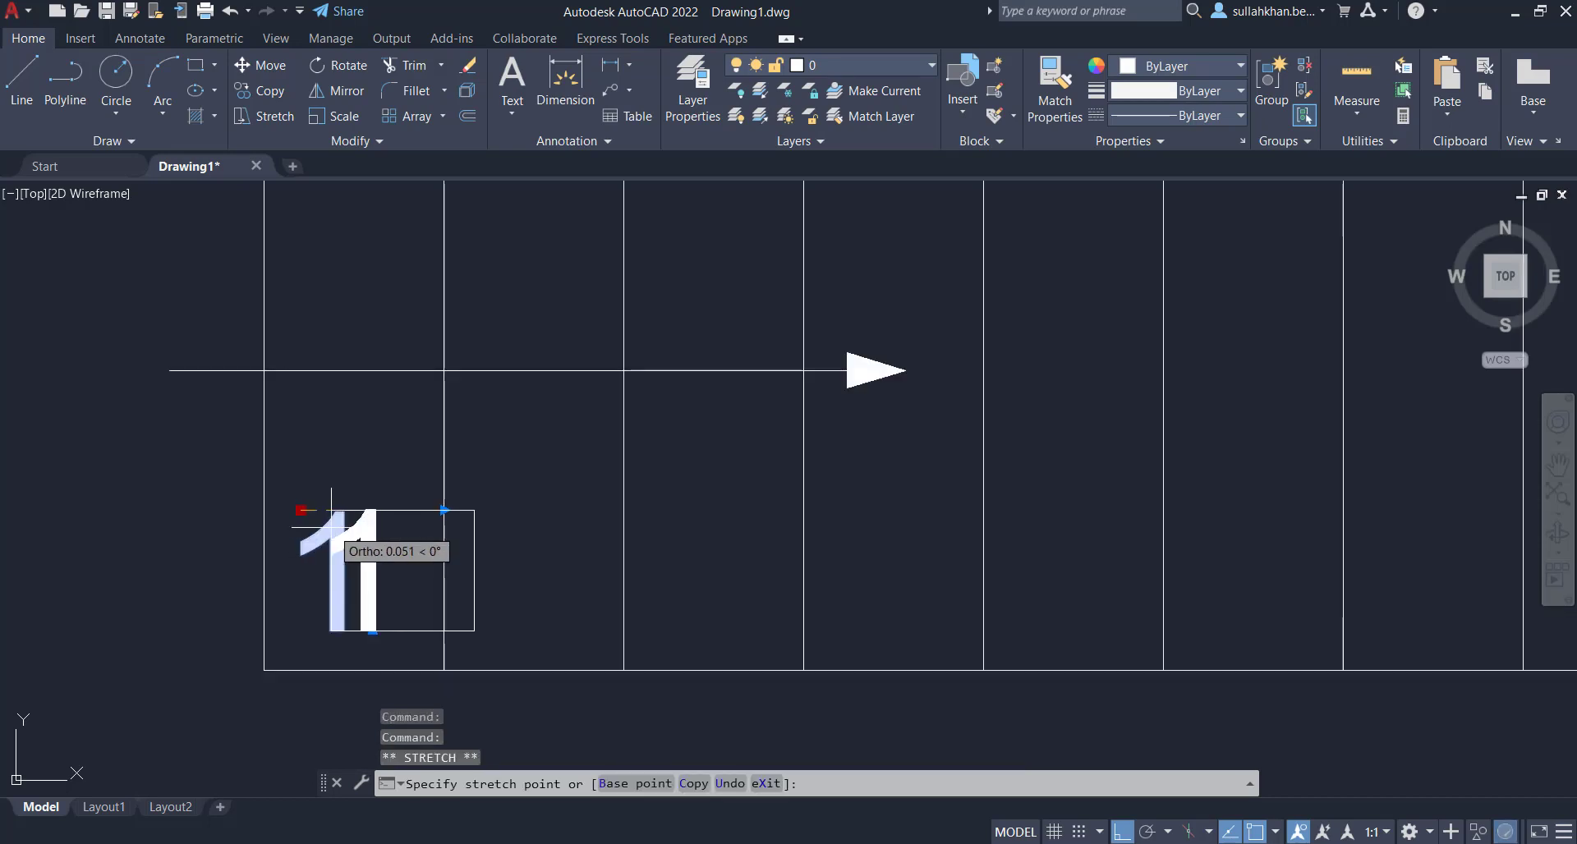
key("Escape")
key("Escape")
- Copy the "1" text horizontally into each of the other seven treads and once into the landing
left_click(400, 510)
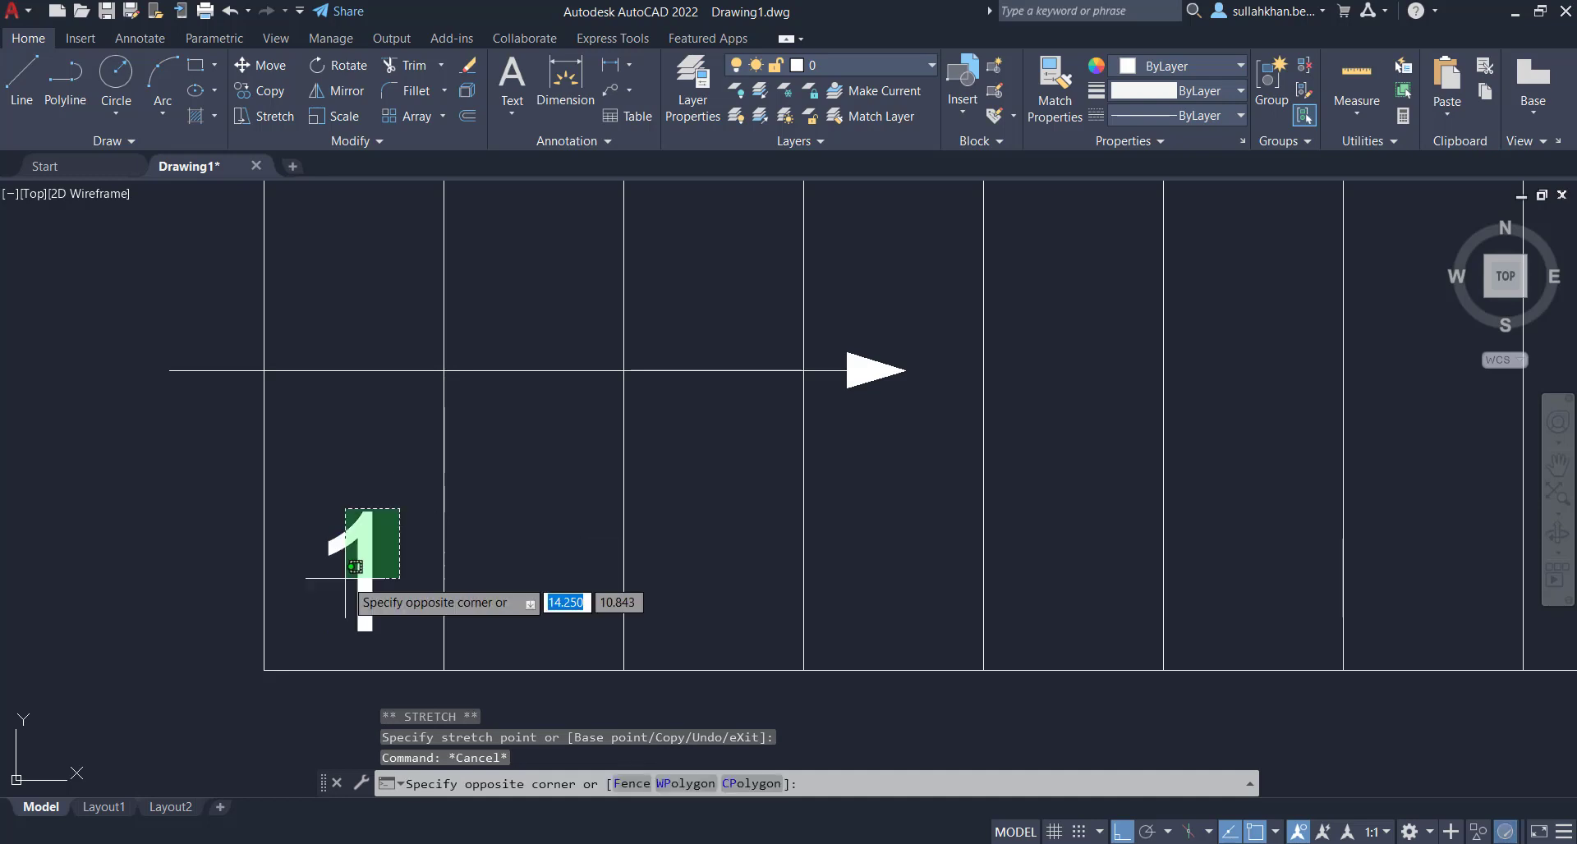
left_click(355, 566)
right_click(355, 575)
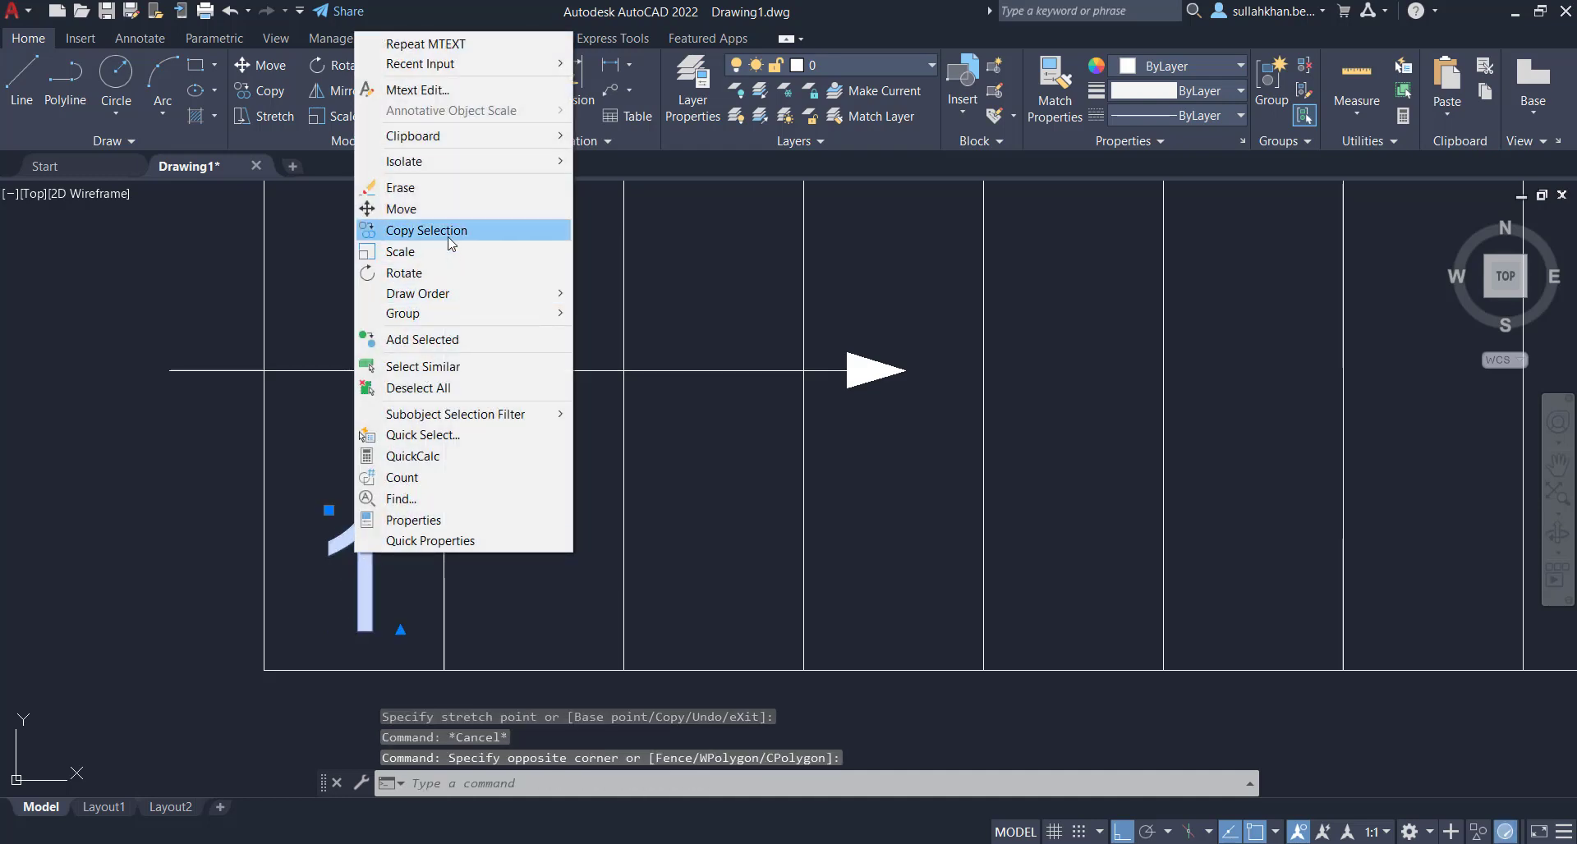
left_click(443, 230)
scroll(337, 549, "down", 4)
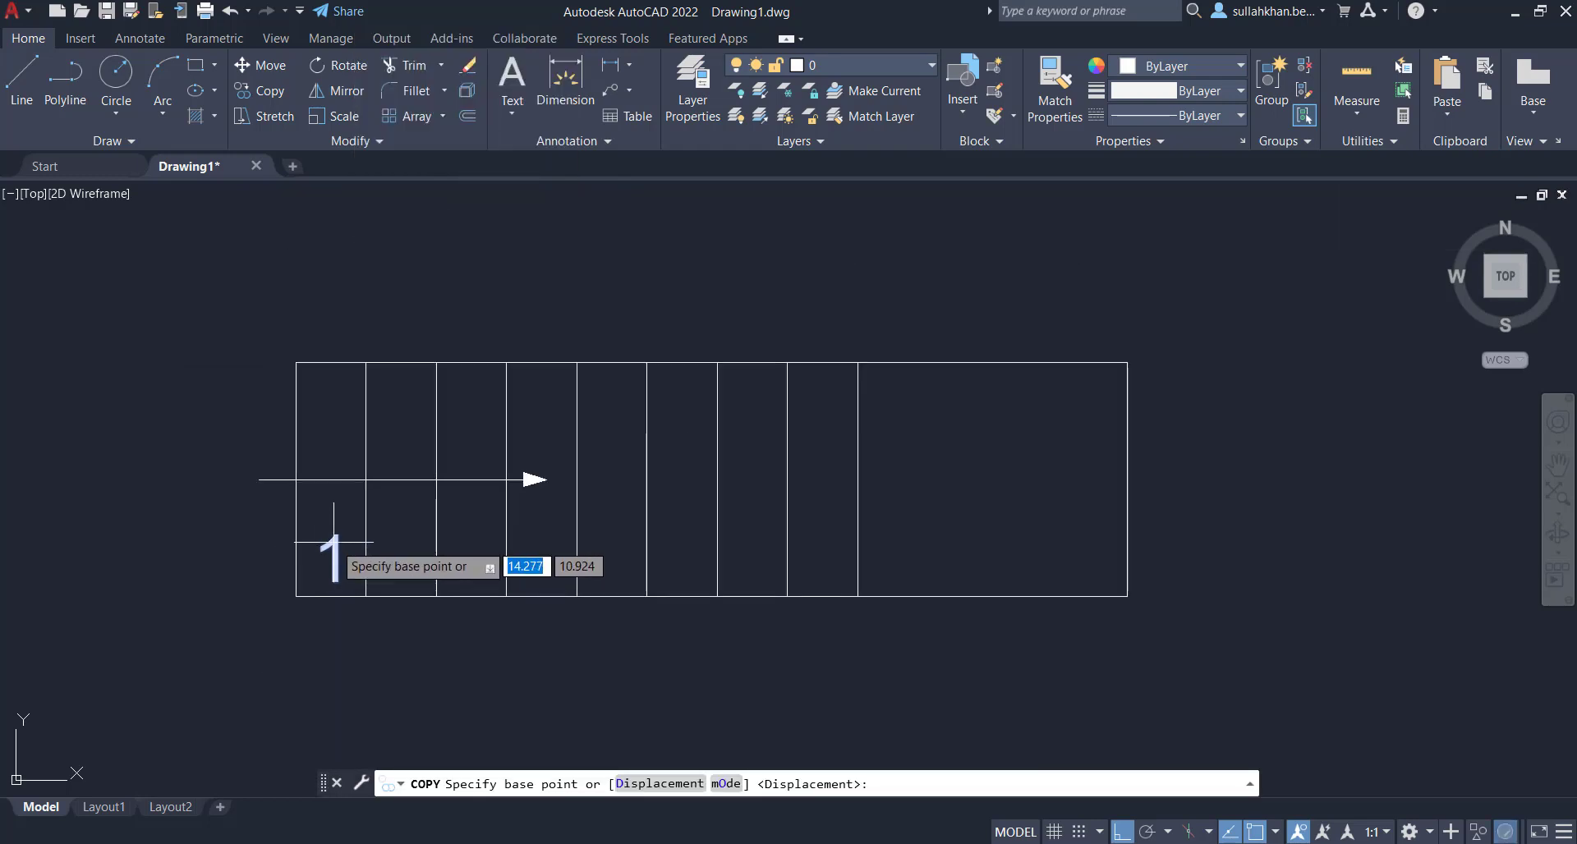
left_click(333, 542)
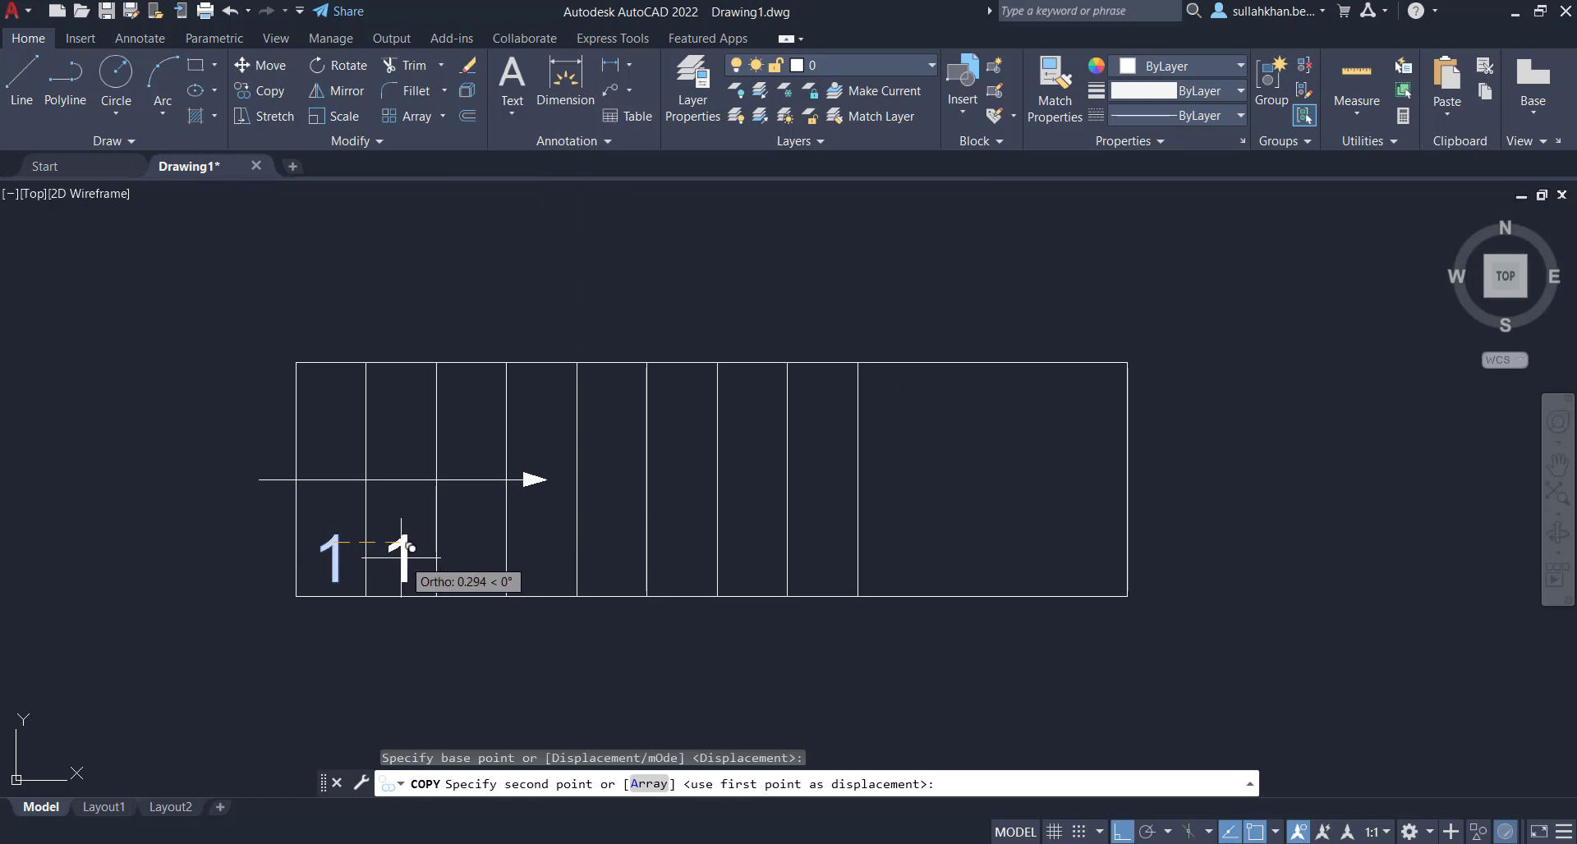
left_click(397, 558)
left_click(468, 561)
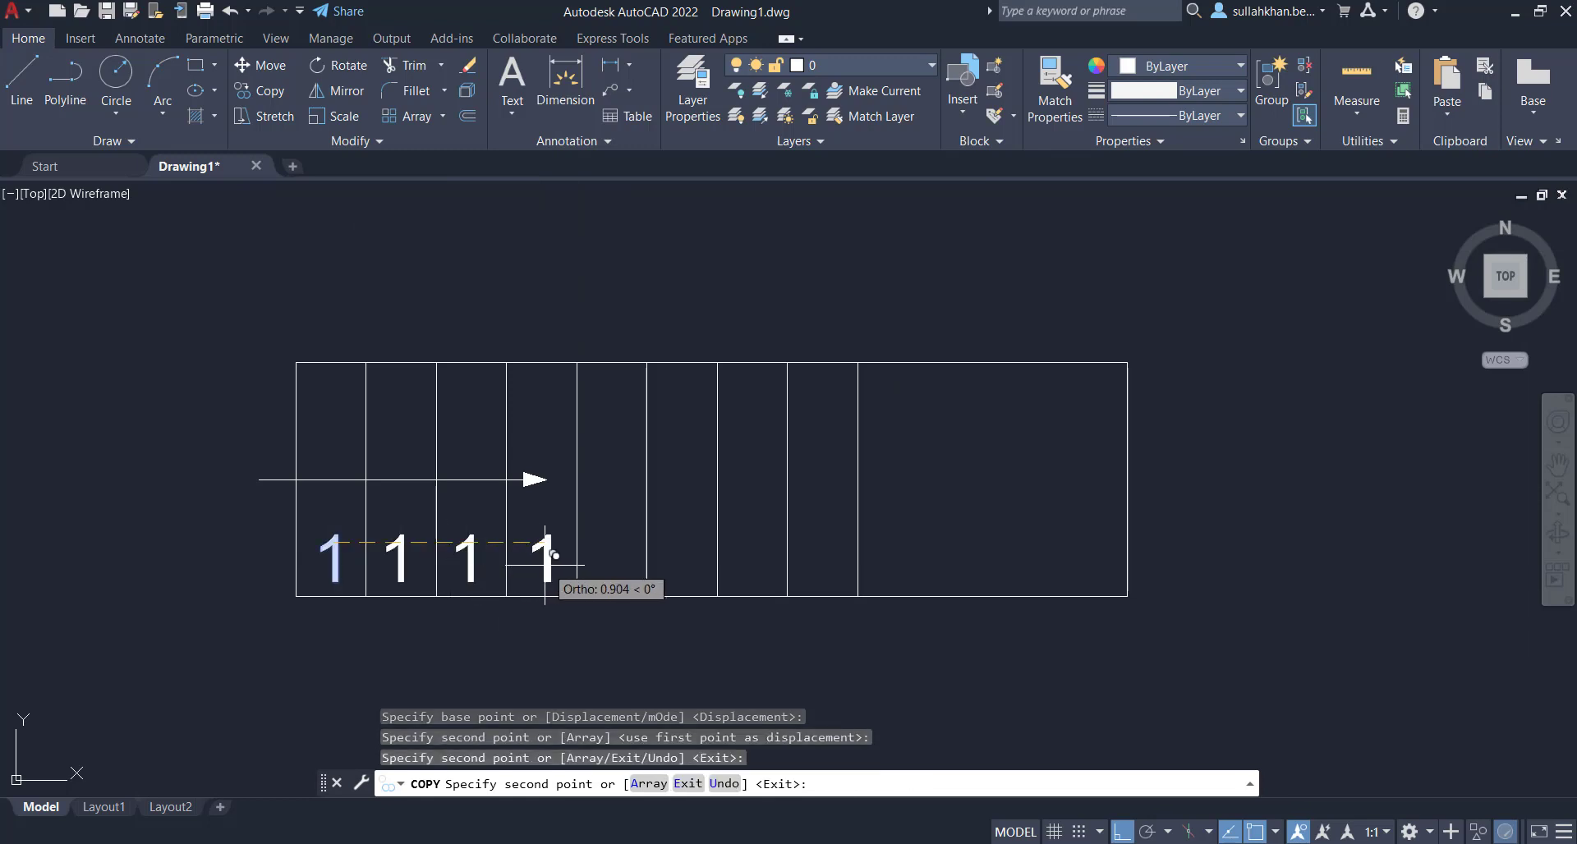
left_click(533, 565)
left_click(608, 566)
left_click(678, 569)
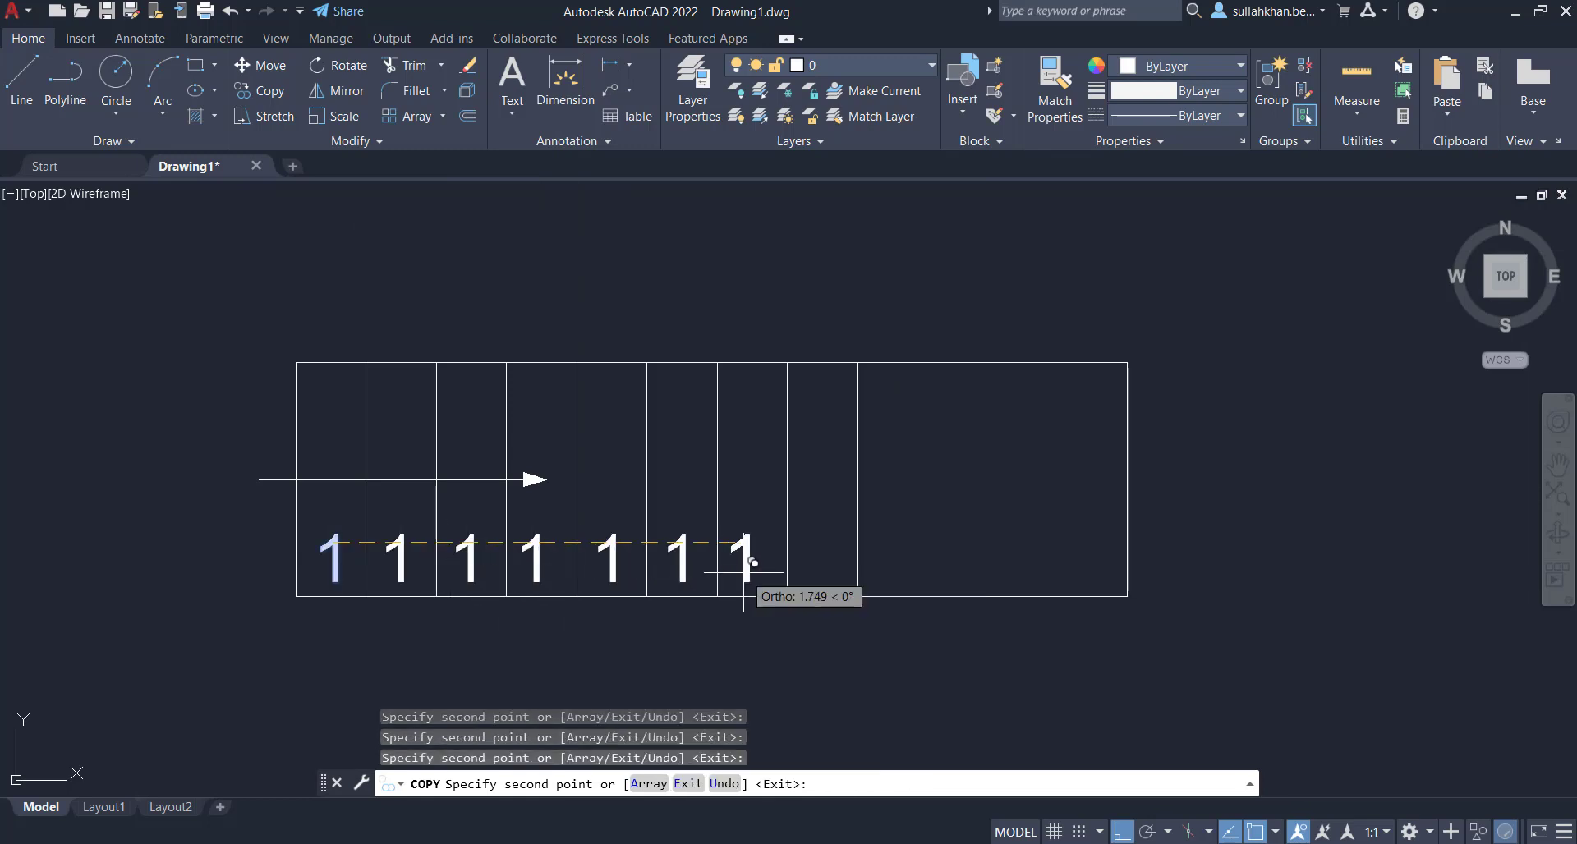
left_click(751, 566)
left_click(816, 566)
left_click(903, 566)
key("Escape")
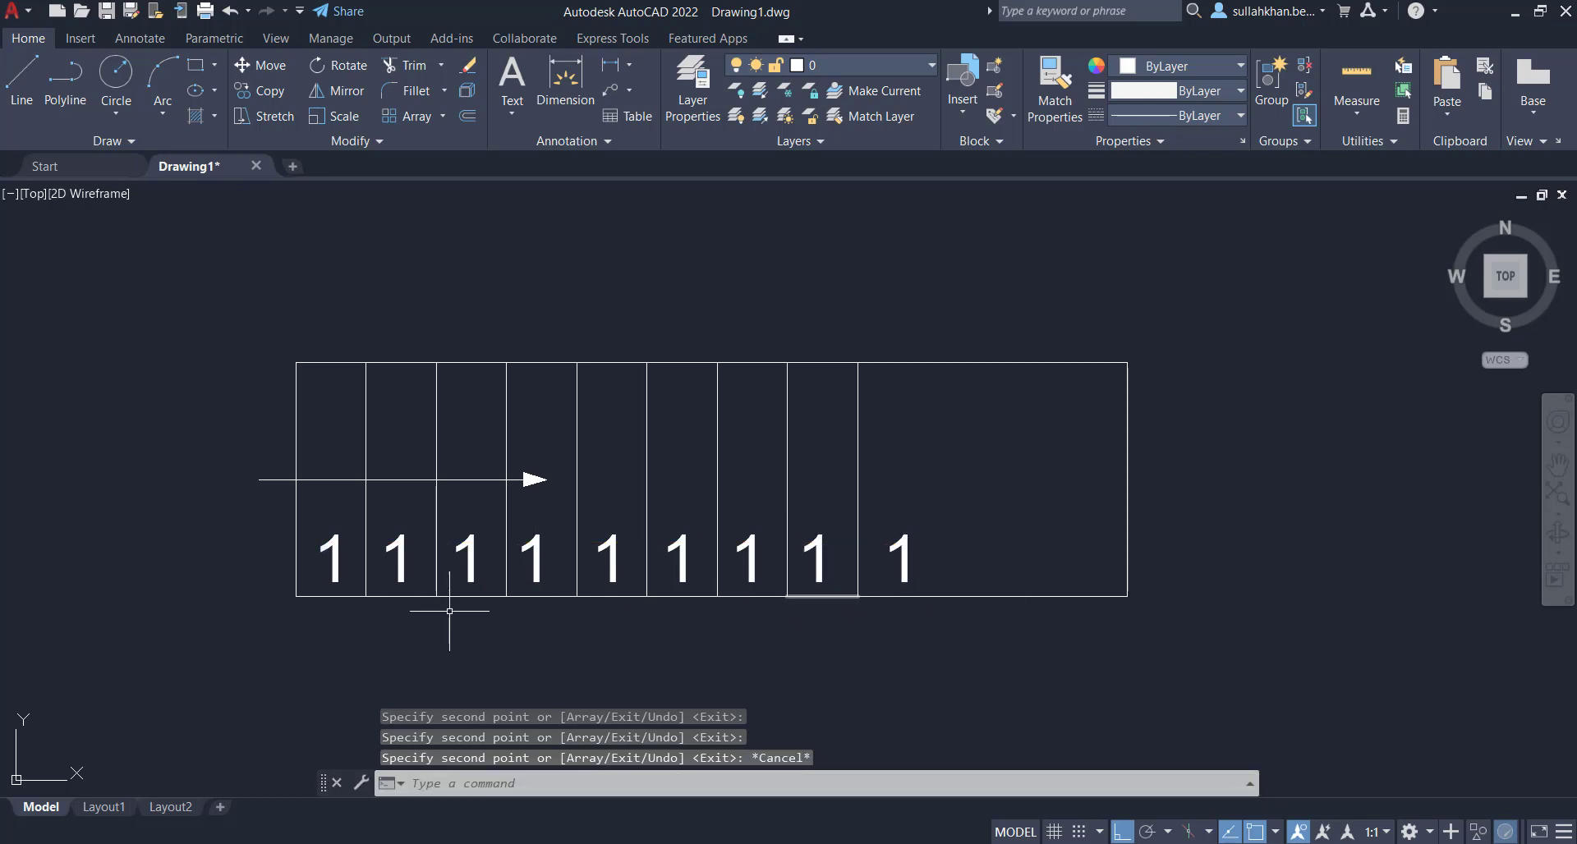
- Change the copied numbers in the second and third treads to 2 and 3
double_click(398, 556)
type("2")
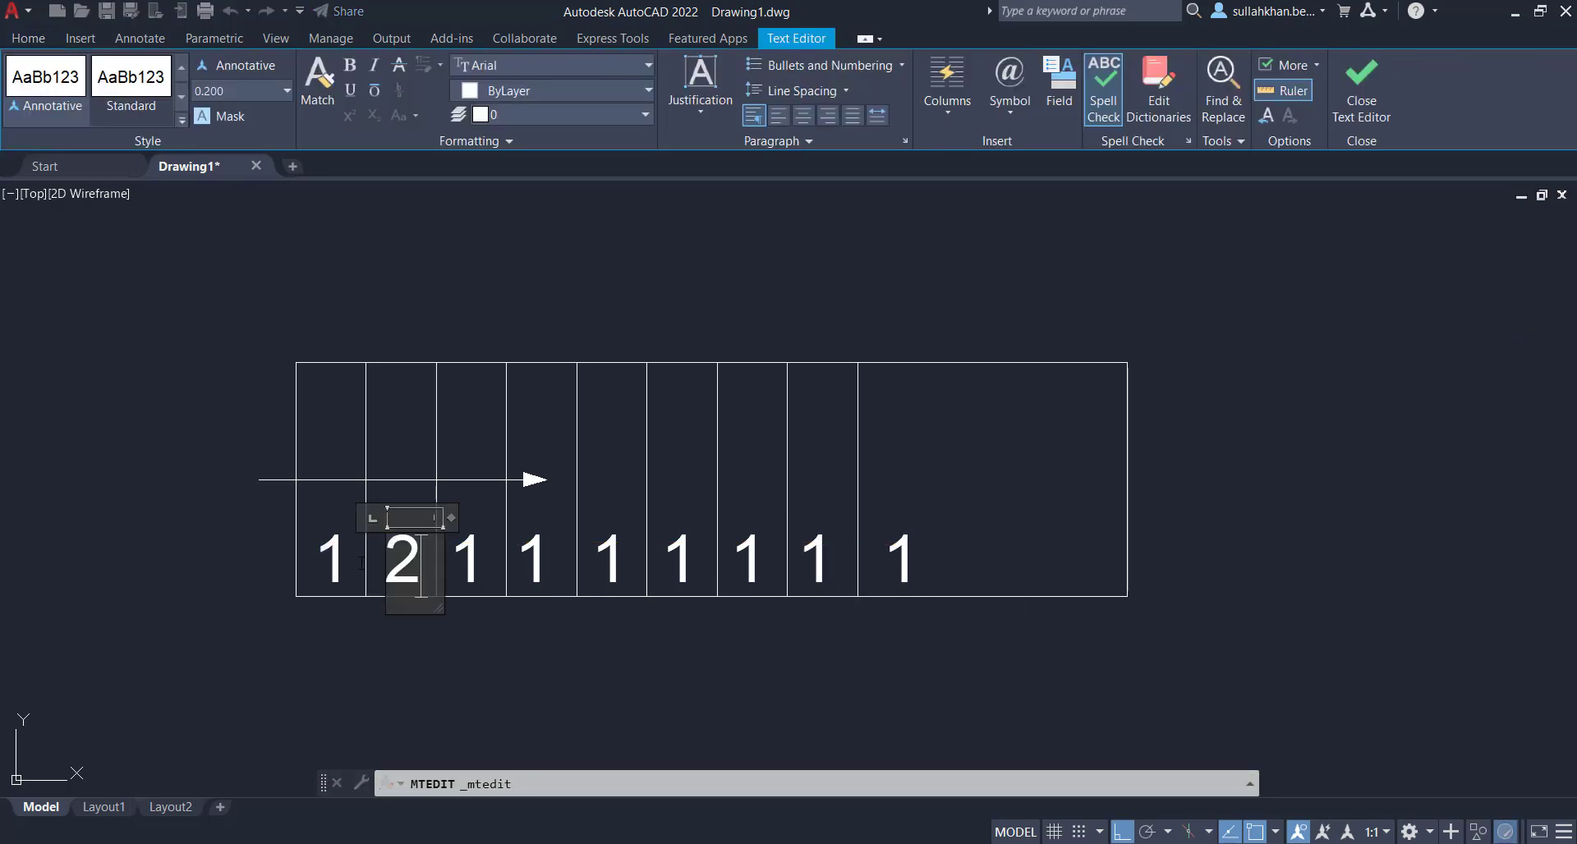
left_click(495, 566)
double_click(470, 560)
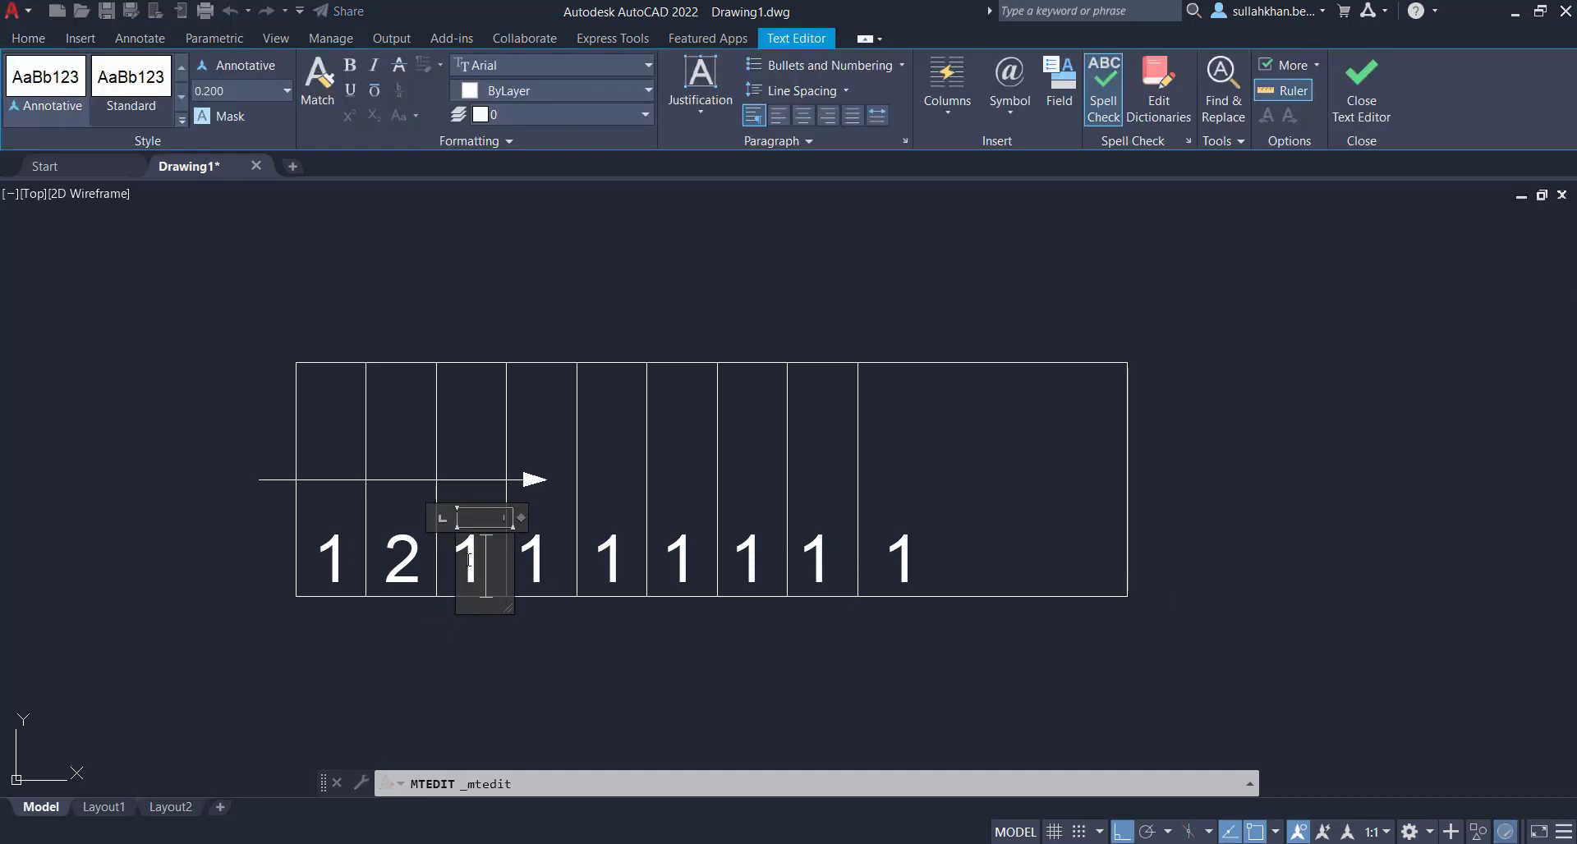
type("3")
left_click(546, 579)
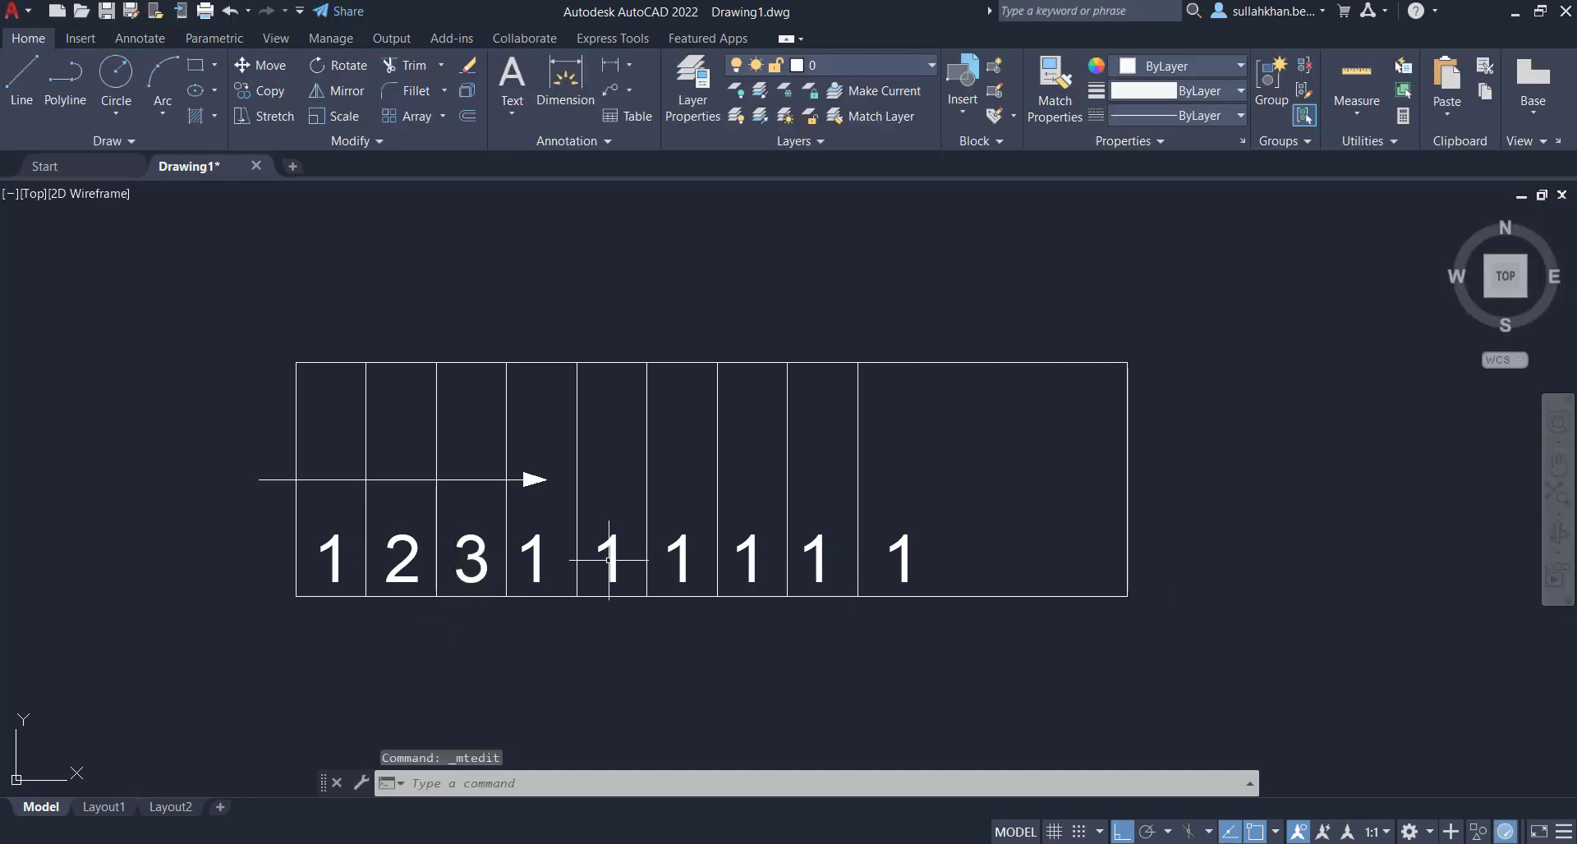
- Change the copied number in the fifth tread to 5 and the one in the fourth tread to 4
double_click(609, 558)
type("5")
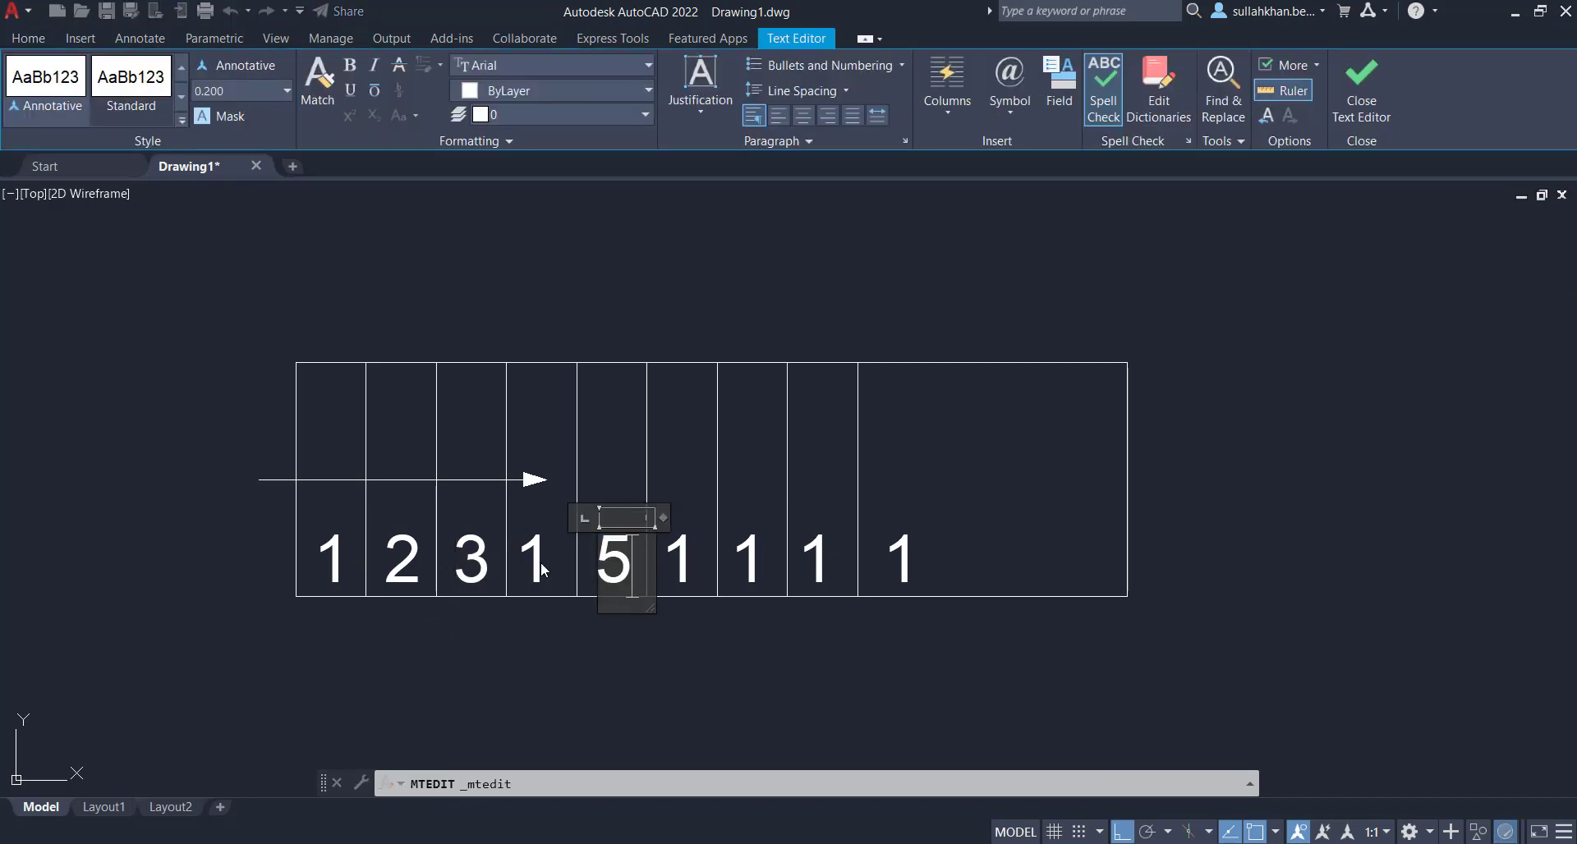
left_click(540, 562)
double_click(523, 566)
type("4")
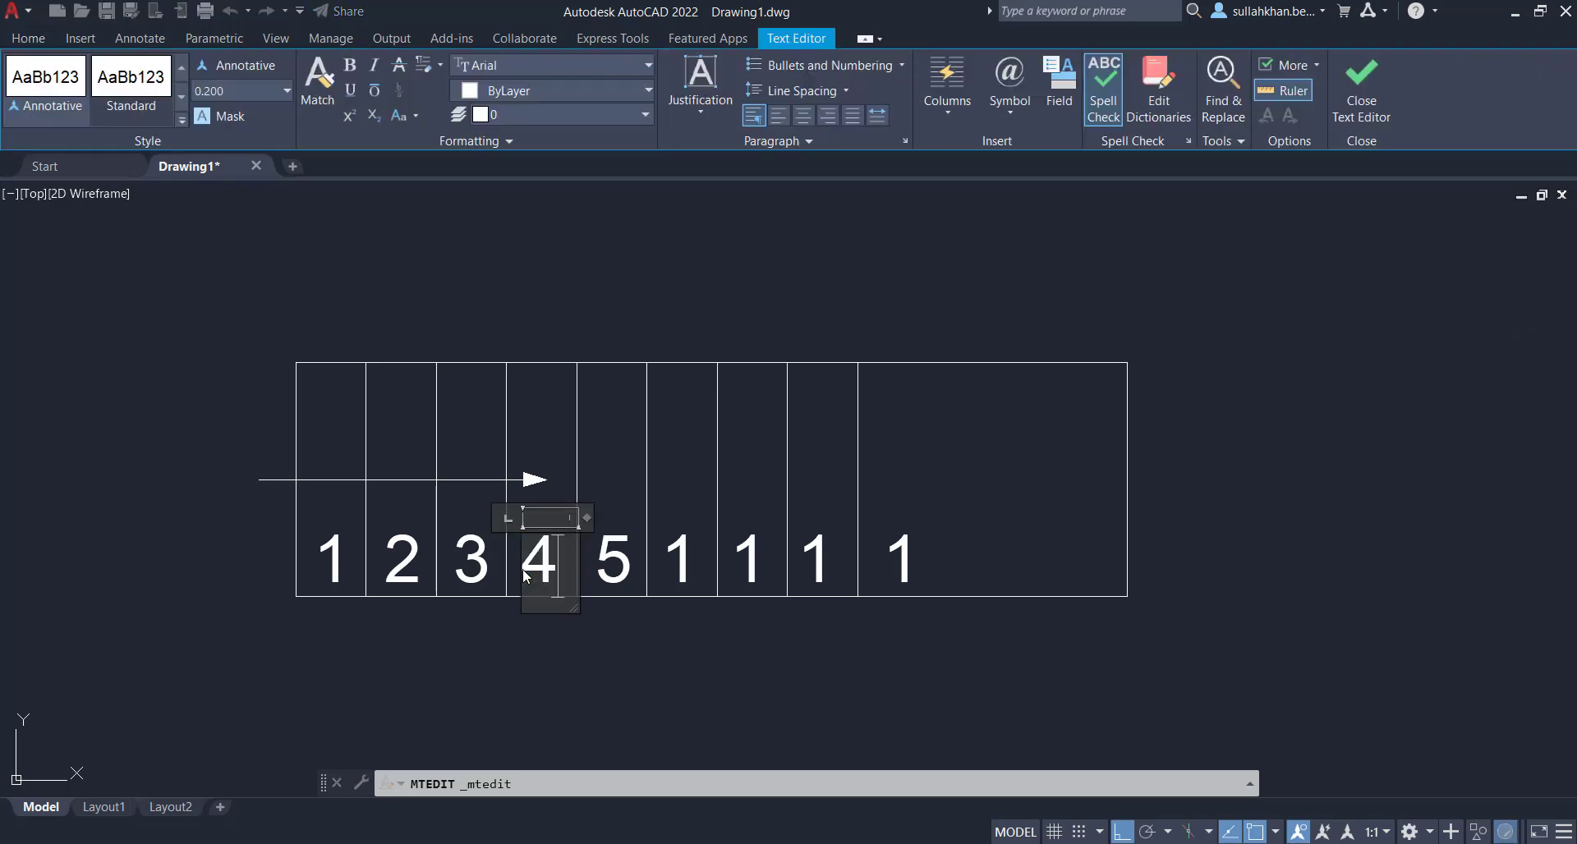
left_click(687, 558)
- Change the copied numbers in the sixth and seventh treads to 6 and 7
double_click(675, 561)
type("6")
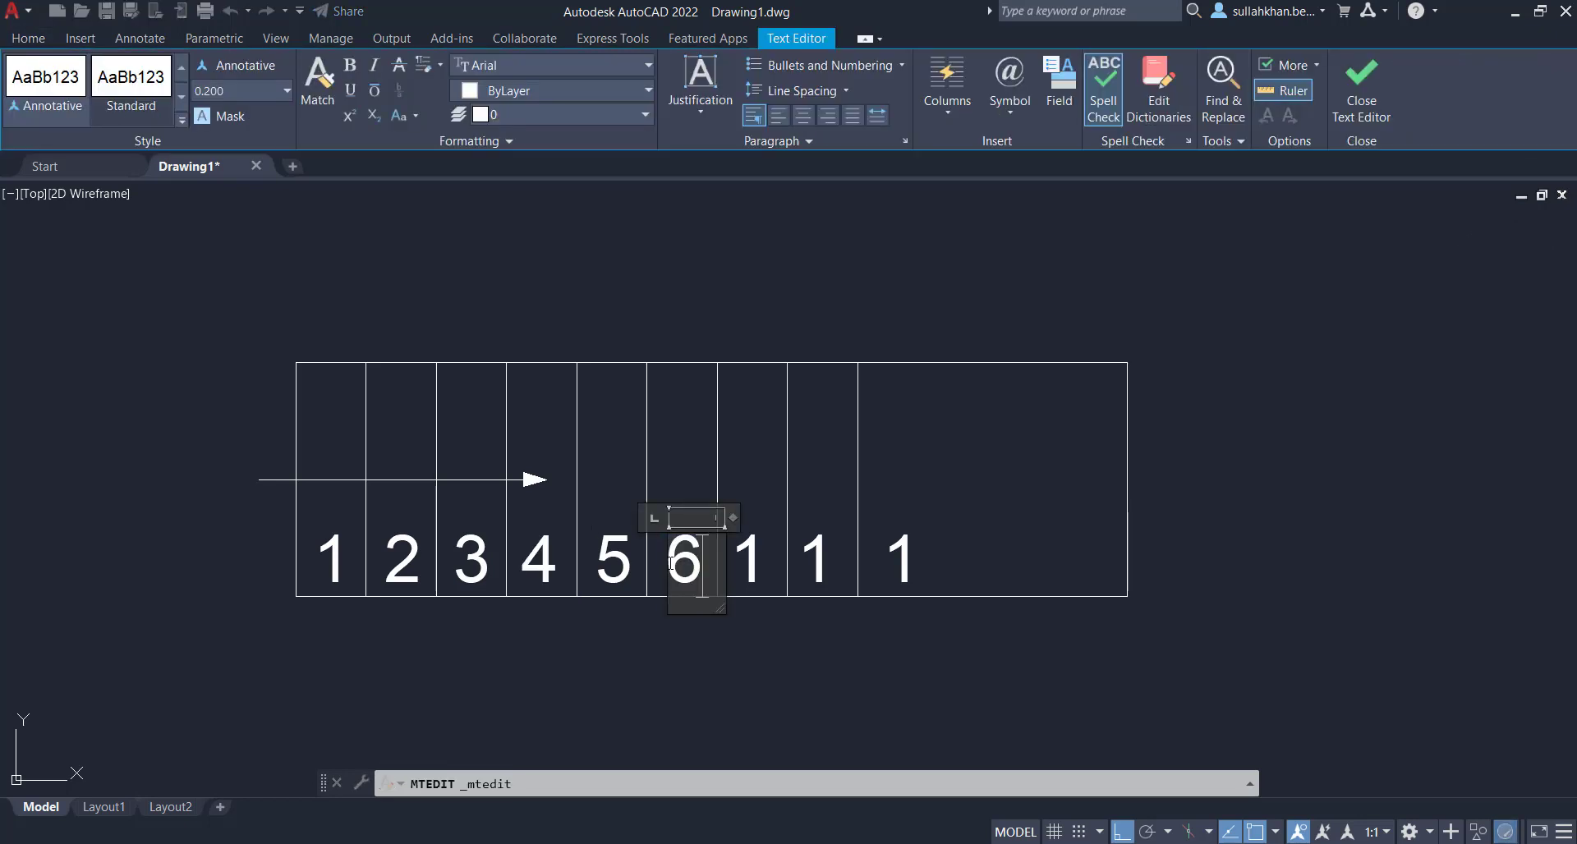
left_click(756, 567)
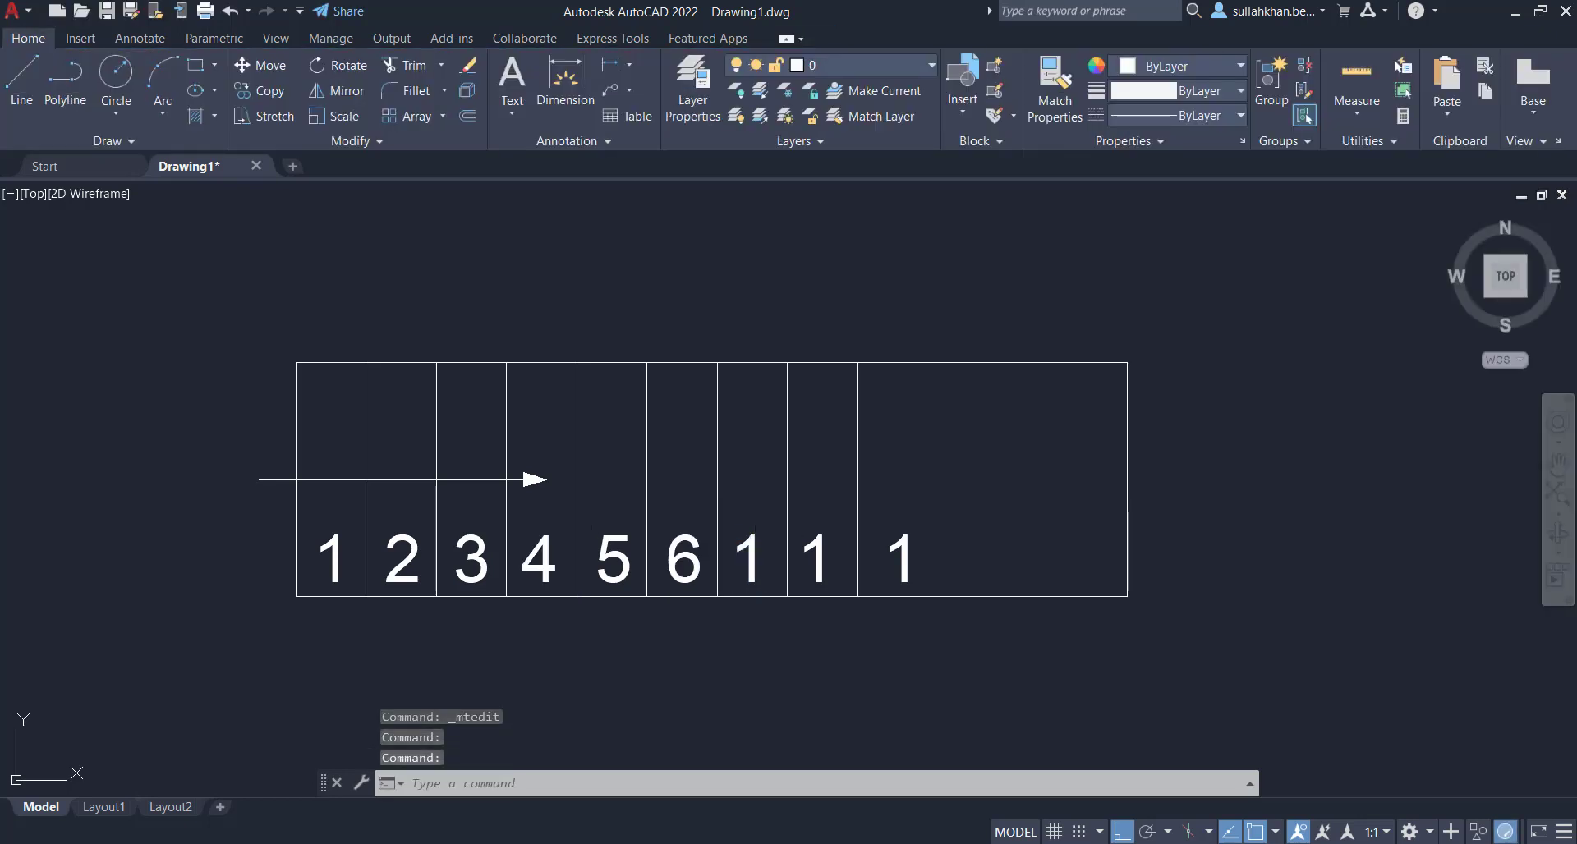
double_click(742, 564)
left_click(817, 560)
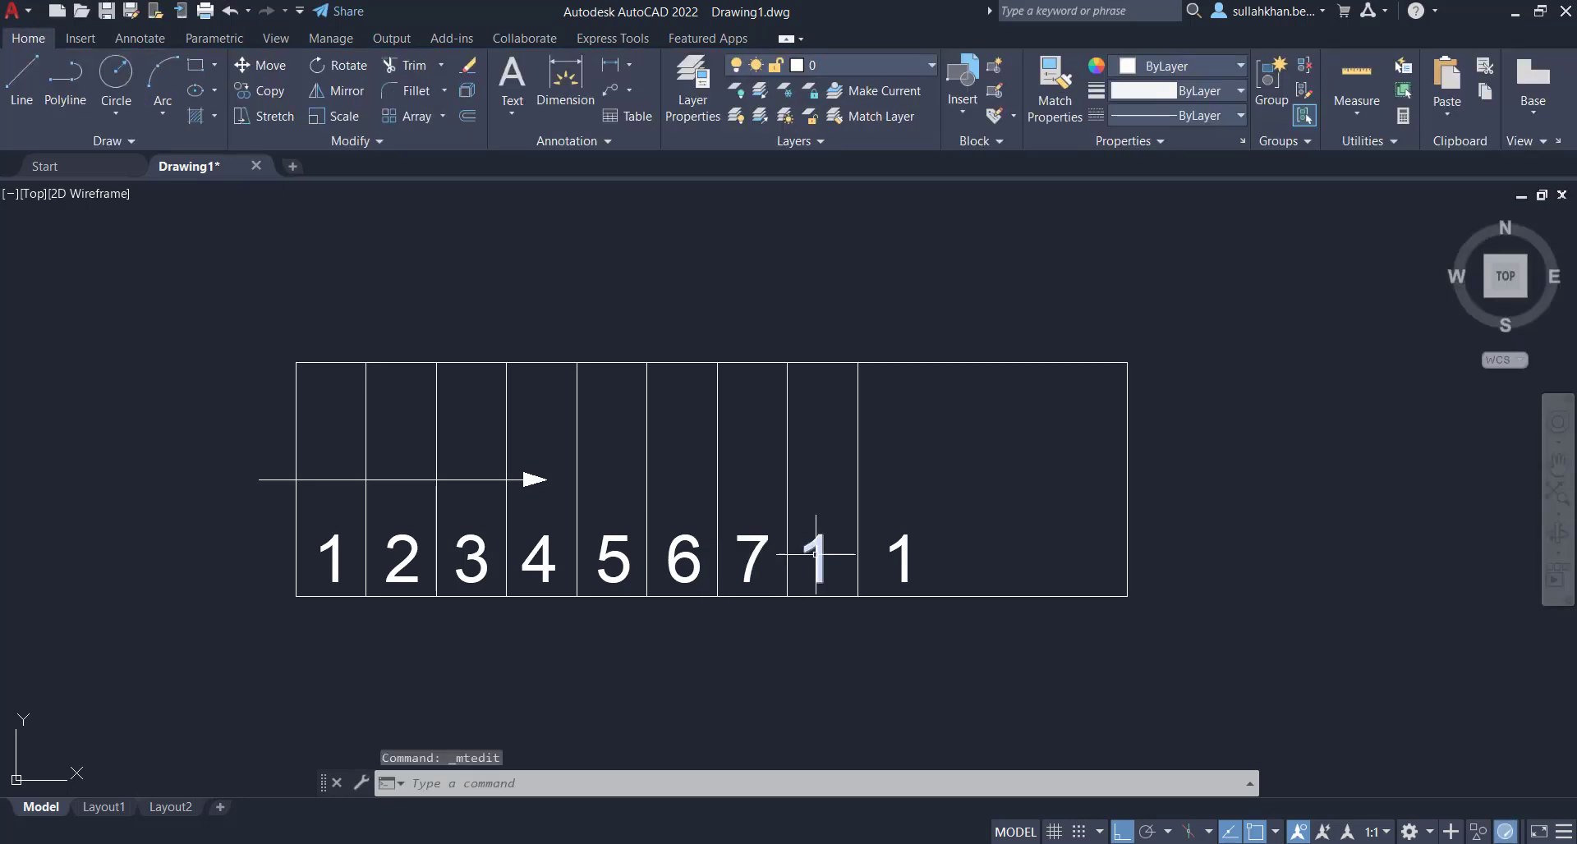
- Change the number in the eighth tread to 8 and the one in the landing to 9
double_click(805, 562)
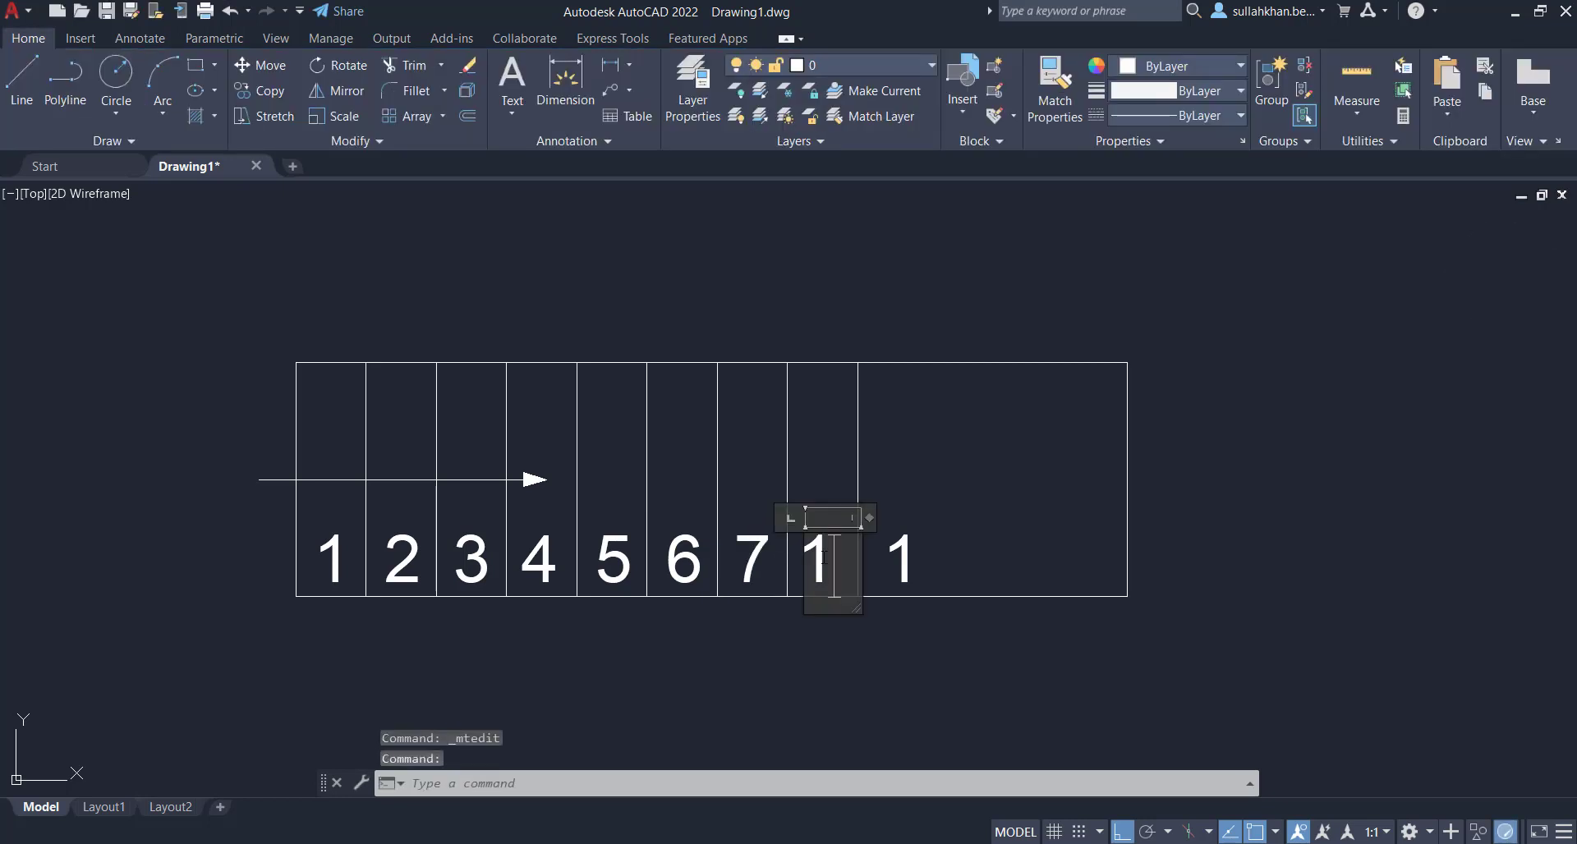
left_click(901, 575)
double_click(899, 576)
type("9")
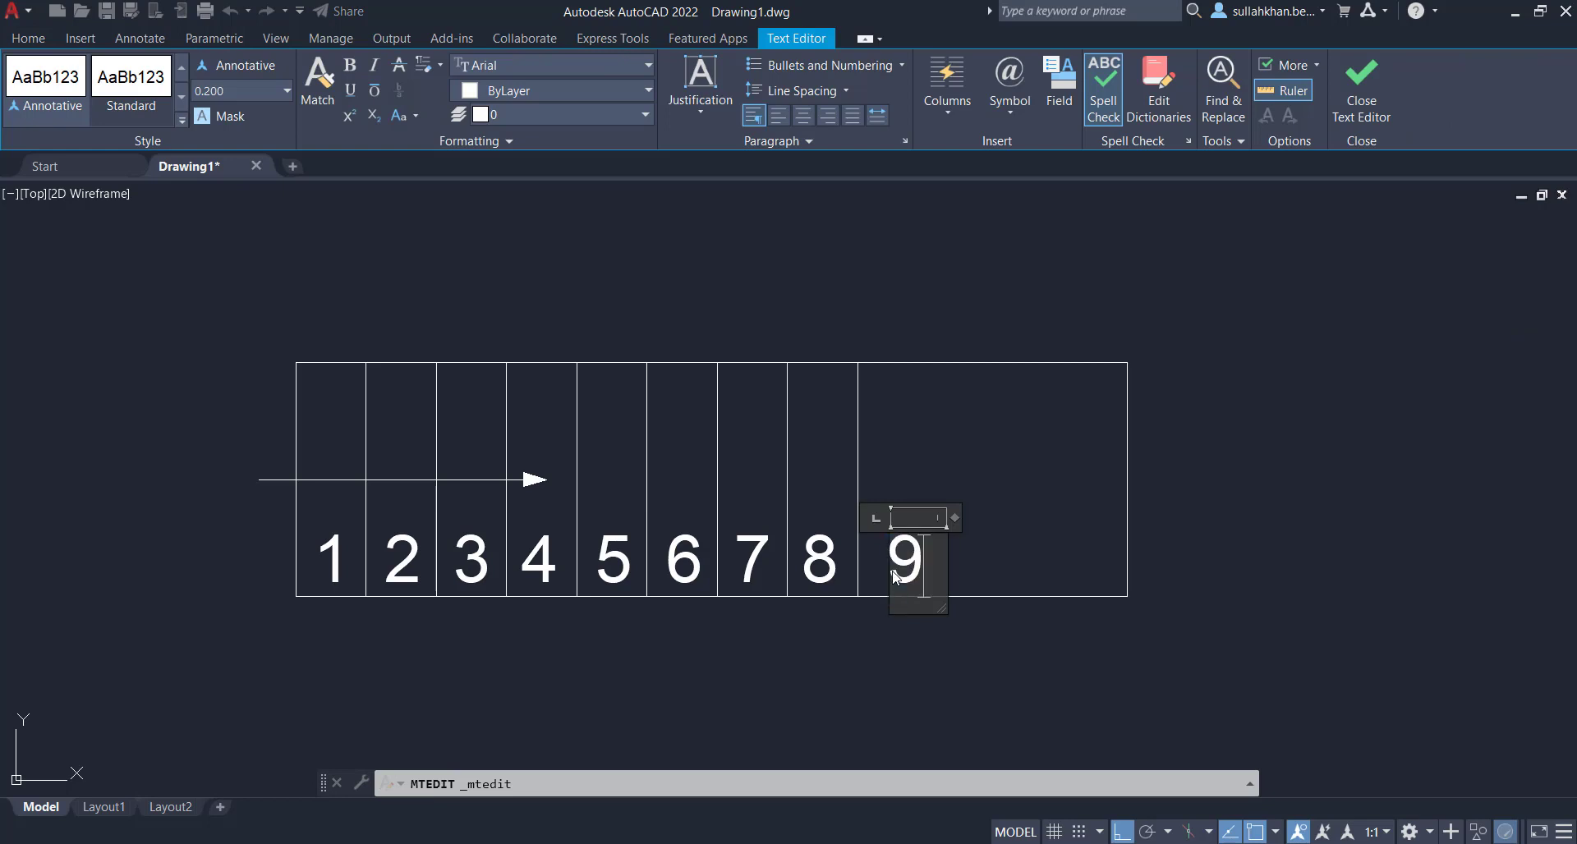
left_click(1221, 640)
- Add the multiline text "LANDING" inside the landing, above the number 9
scroll(983, 356, "down", 2)
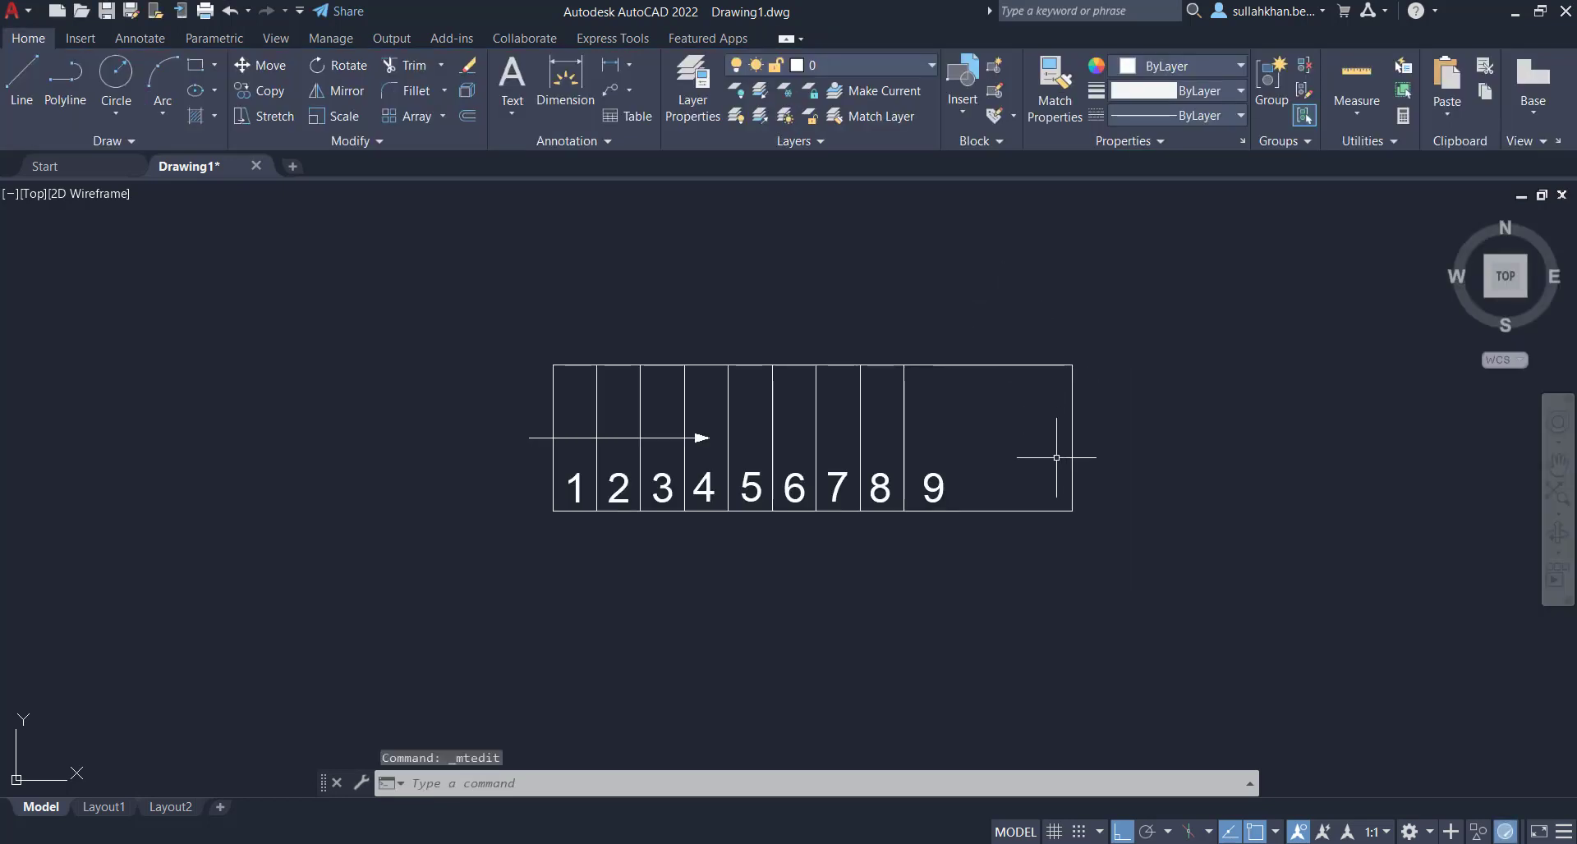
scroll(1056, 458, "up", 2)
left_click(512, 78)
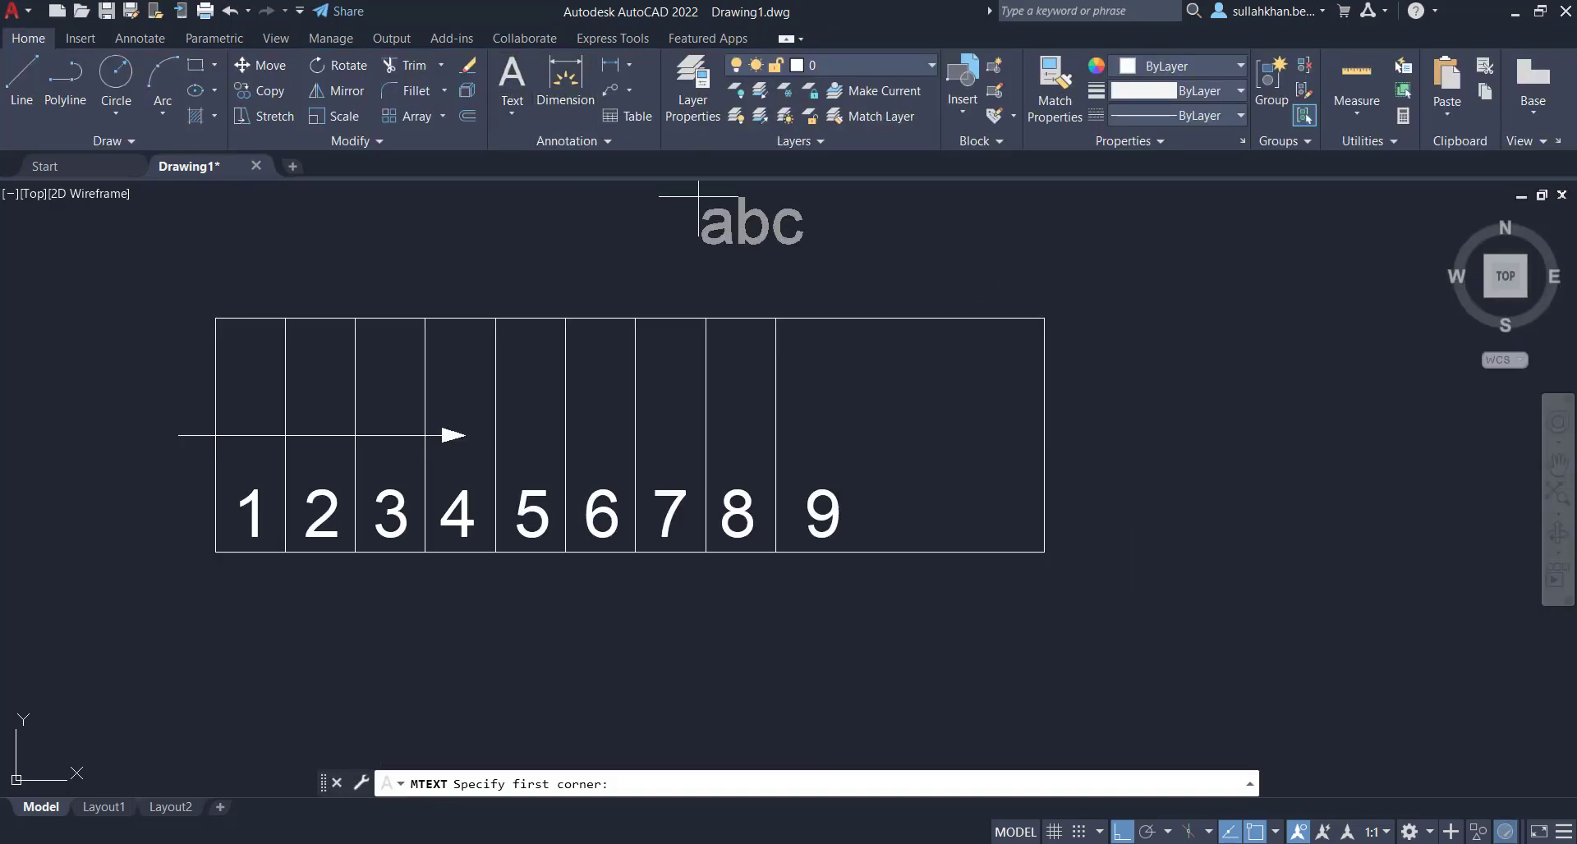
left_click(795, 399)
left_click(1026, 476)
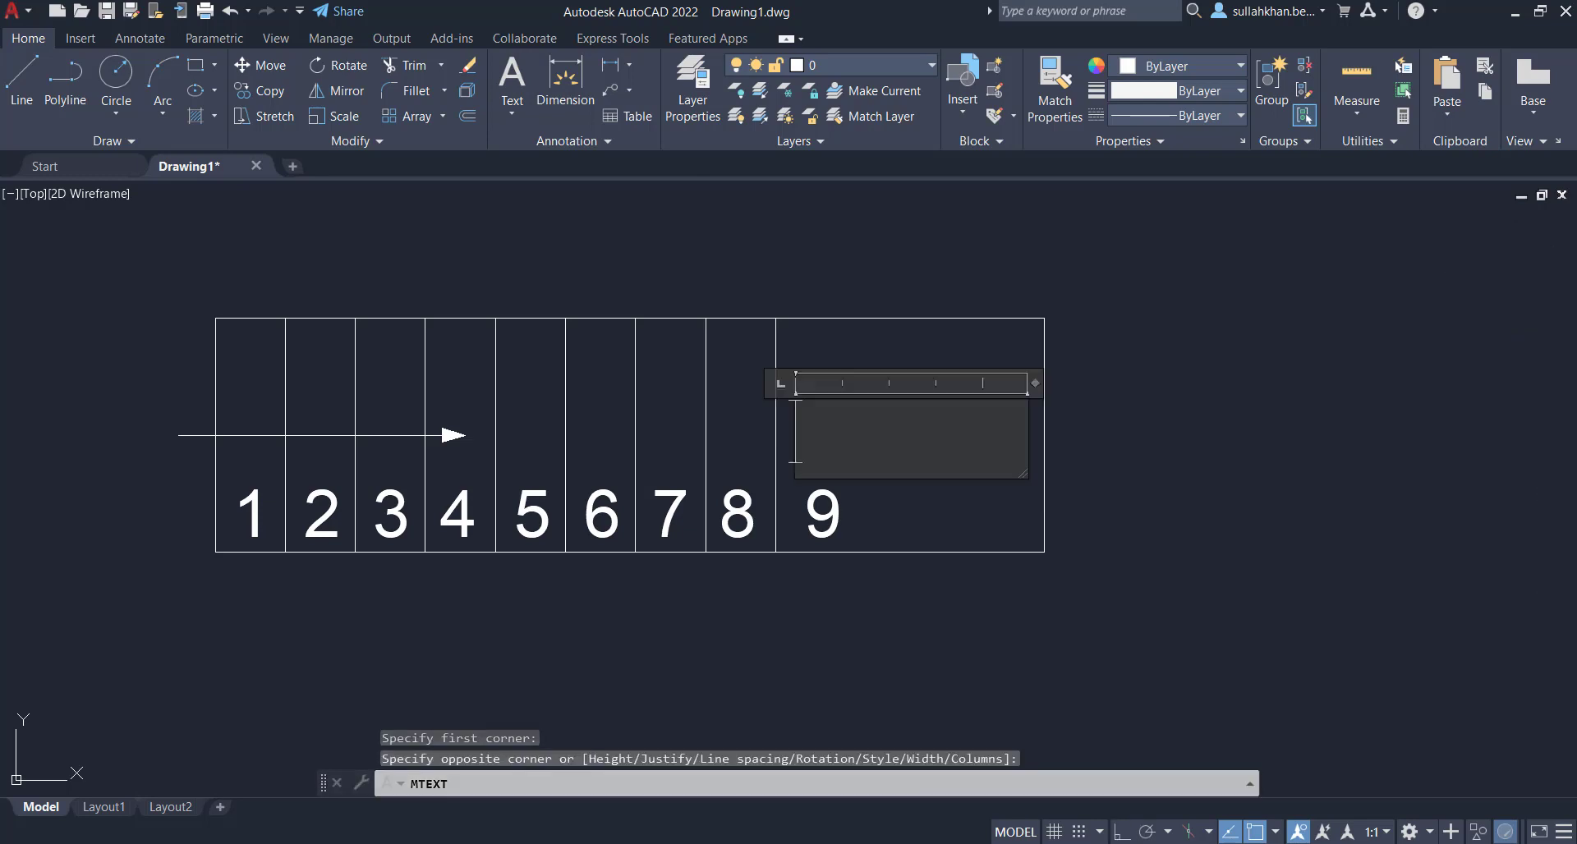
type("LANGIN")
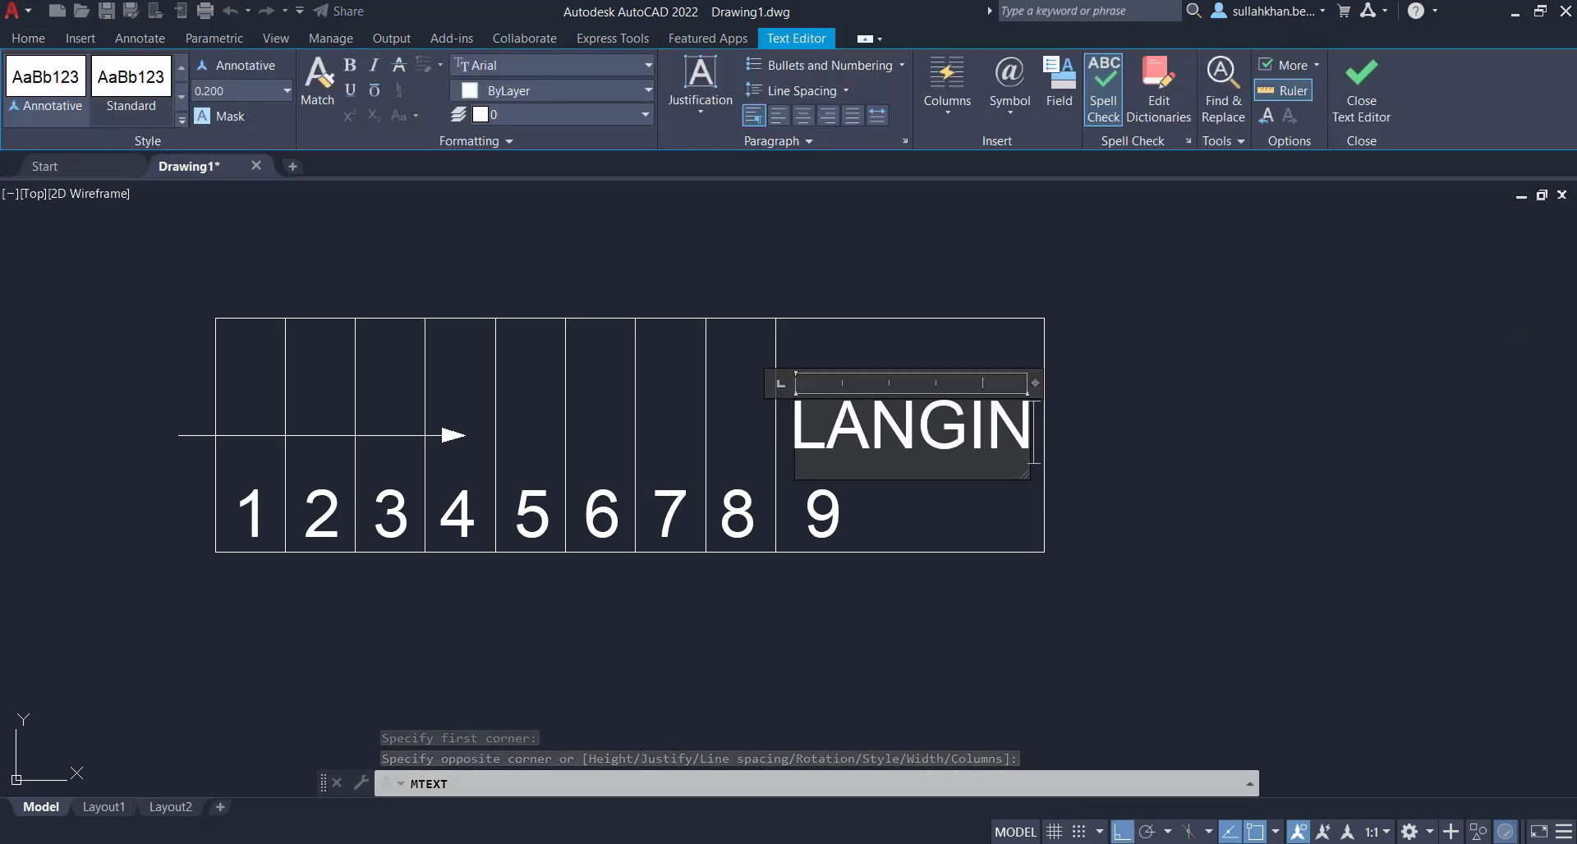
key("BackSpace")
key("BackSpace")
key("BackSpace")
type("D")
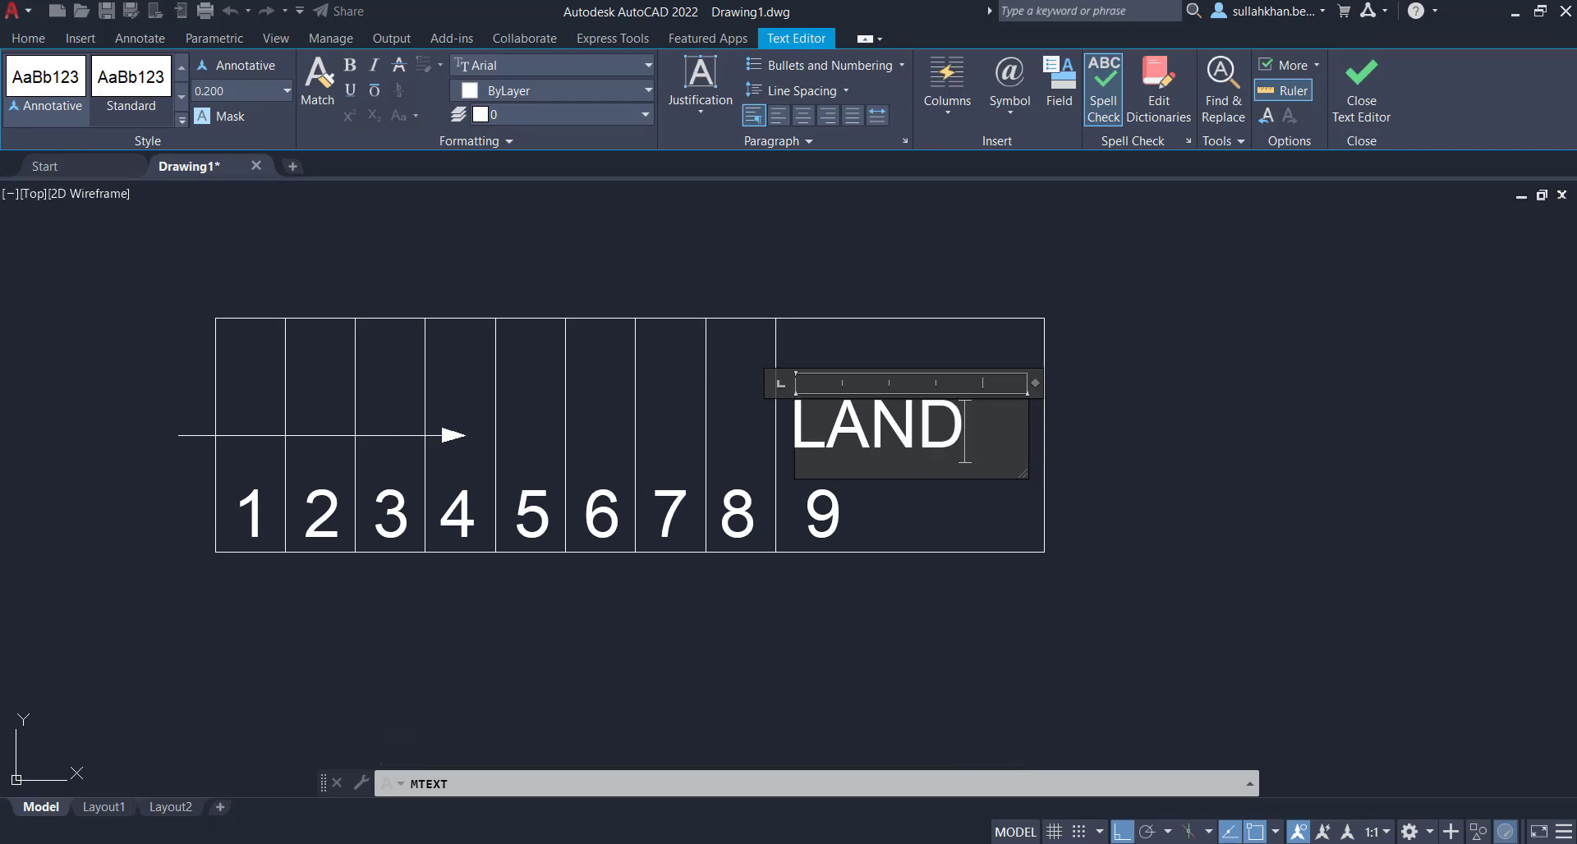
type("ING")
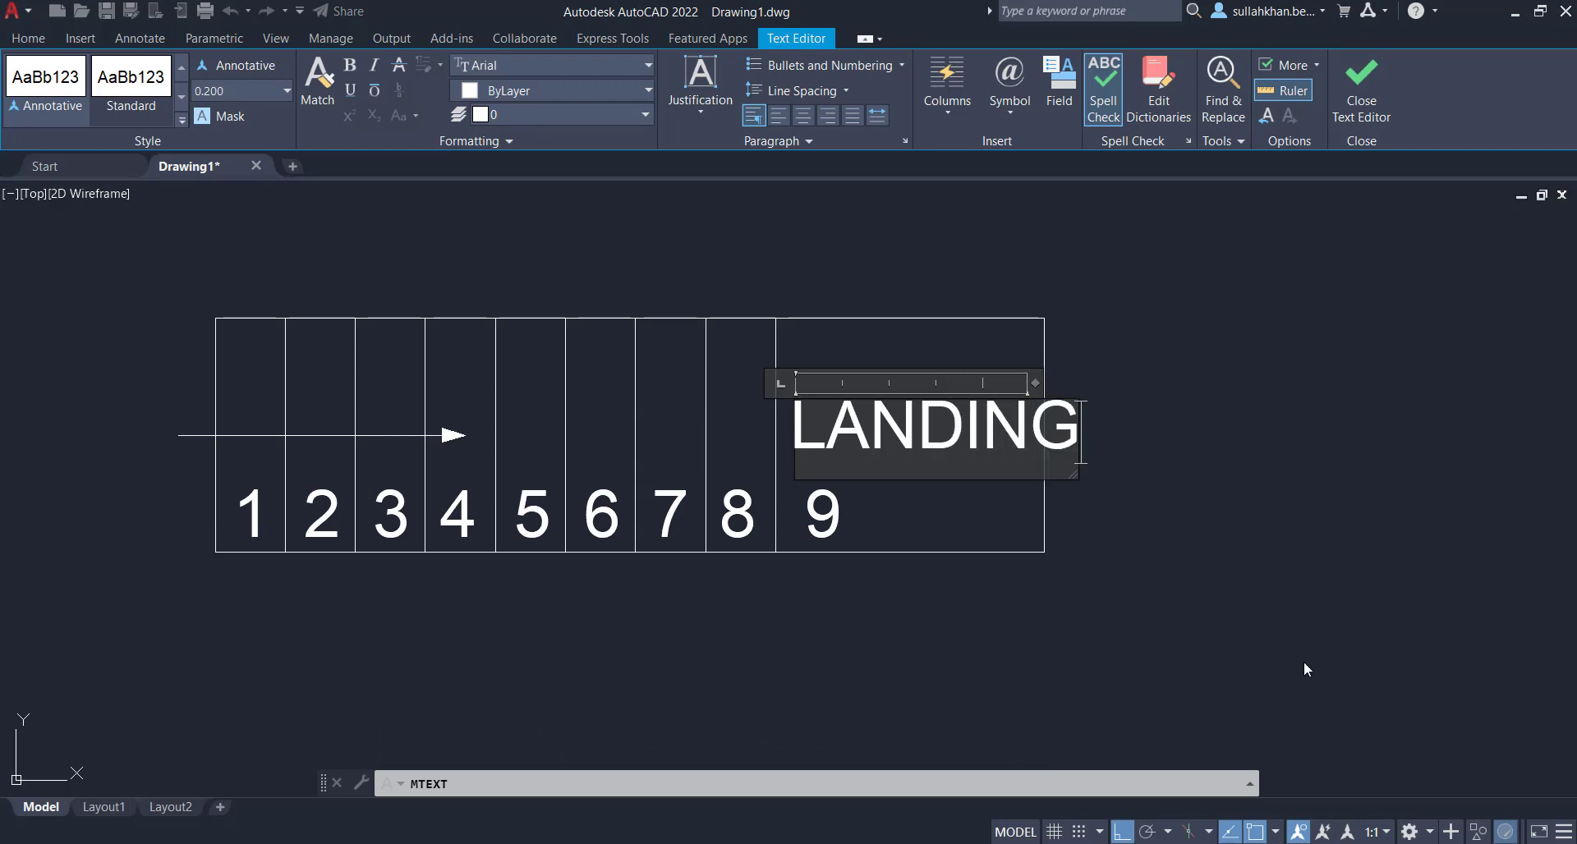
left_click(1196, 545)
- Set the text height of the LANDING label to 0.150 in its properties
left_click(887, 443)
left_click(843, 426)
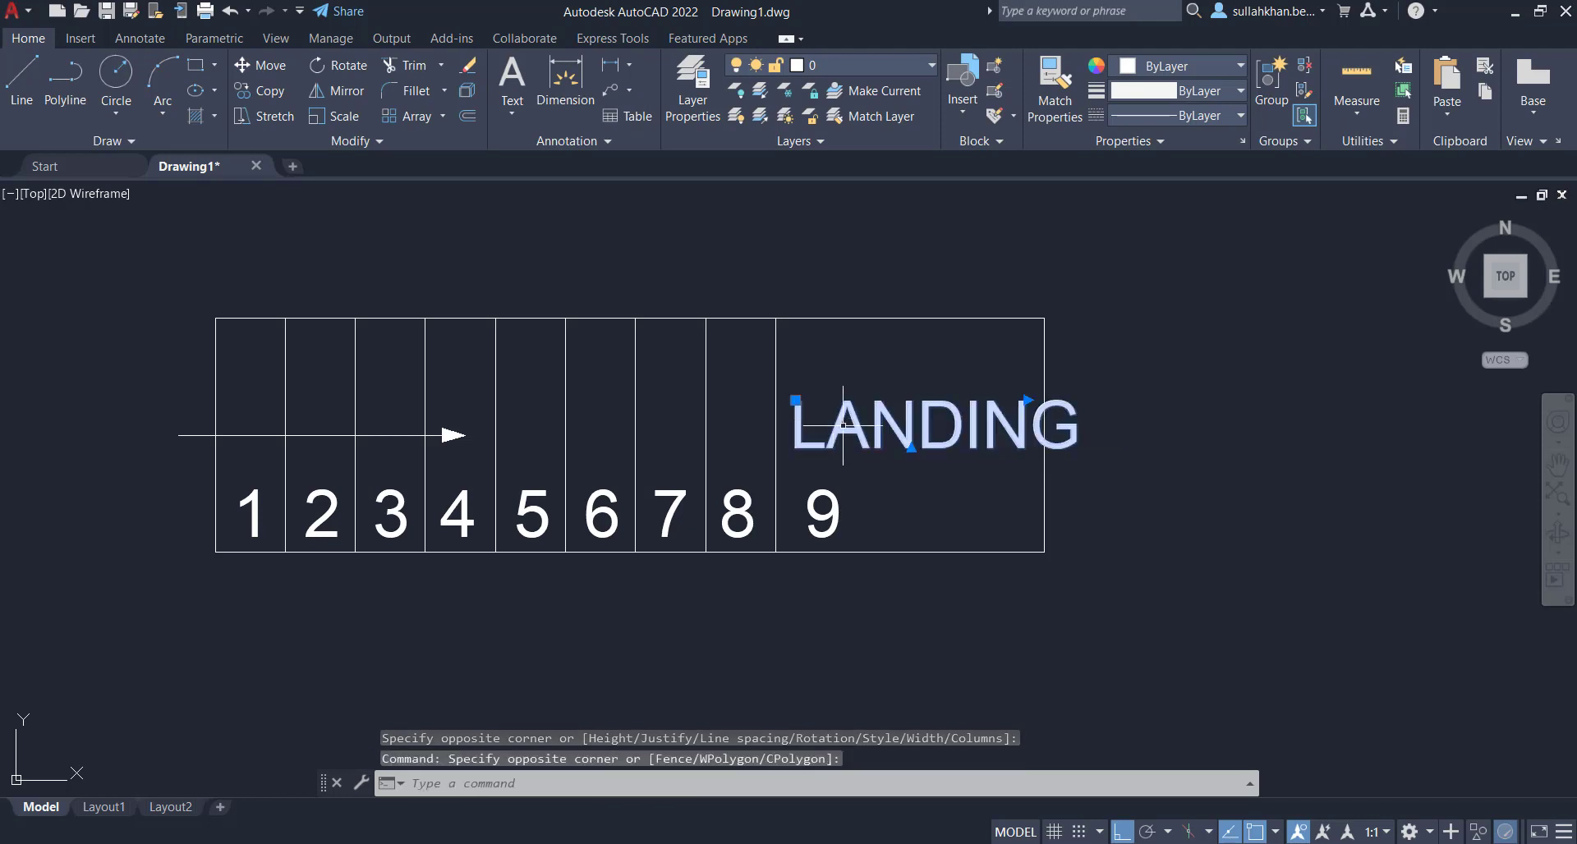
right_click(880, 429)
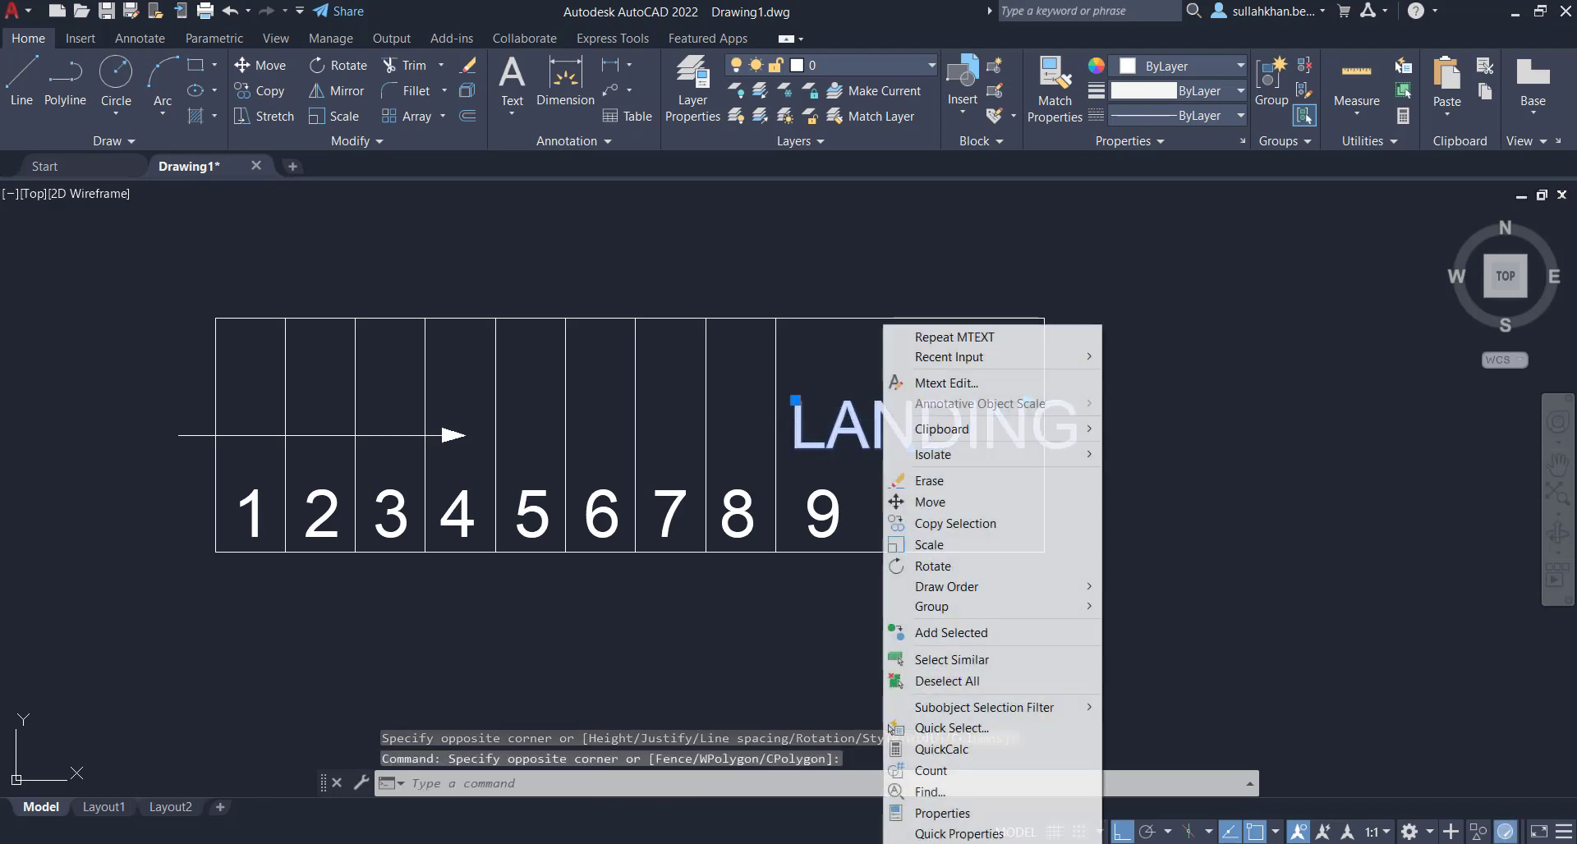
left_click(982, 813)
scroll(189, 436, "down", 2)
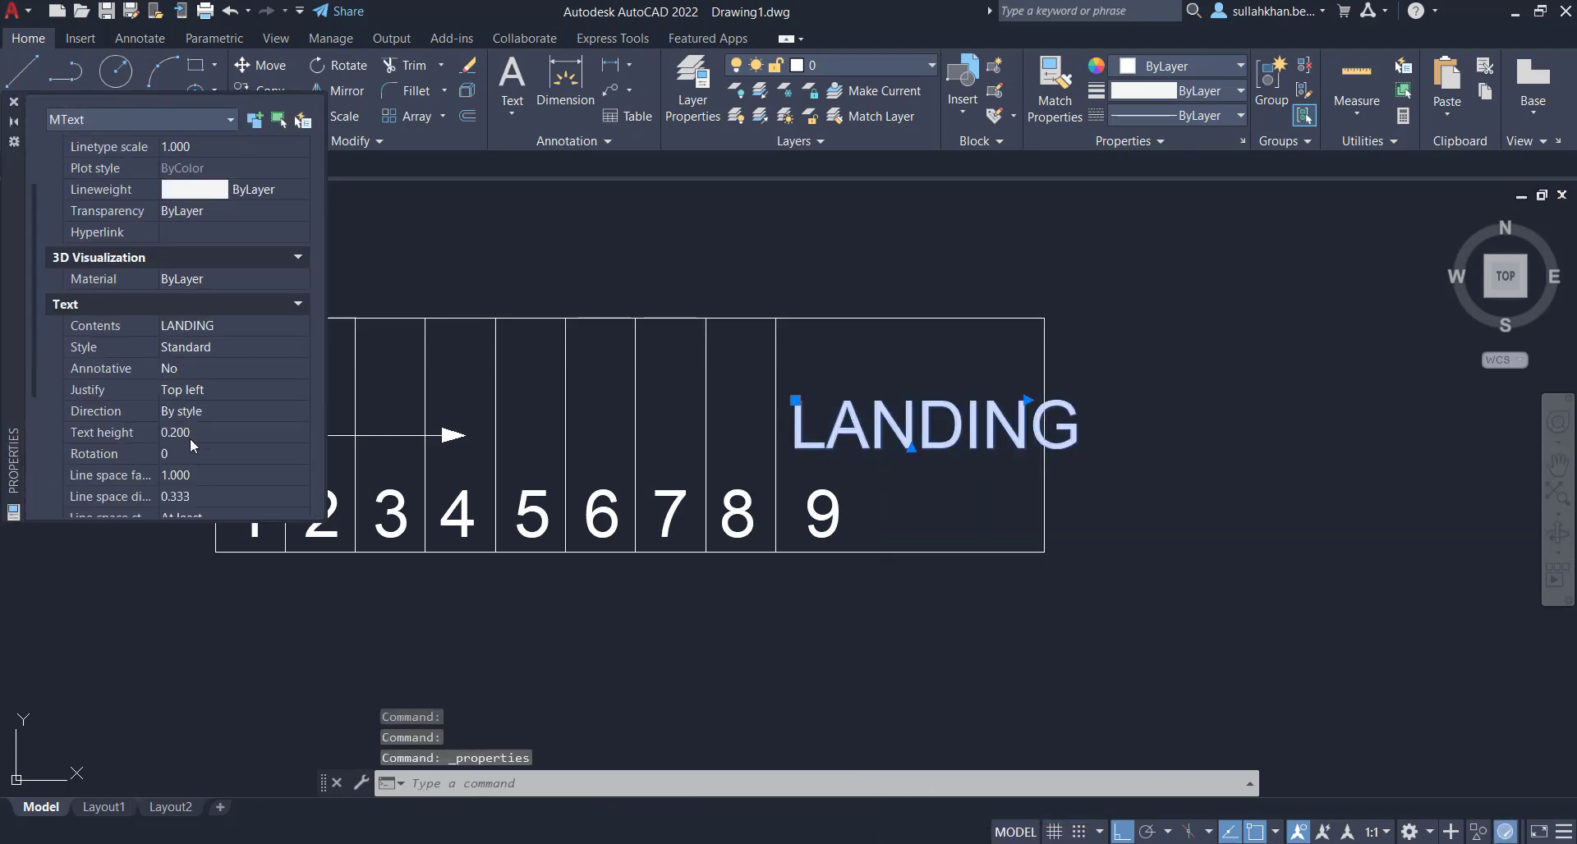
left_click(182, 433)
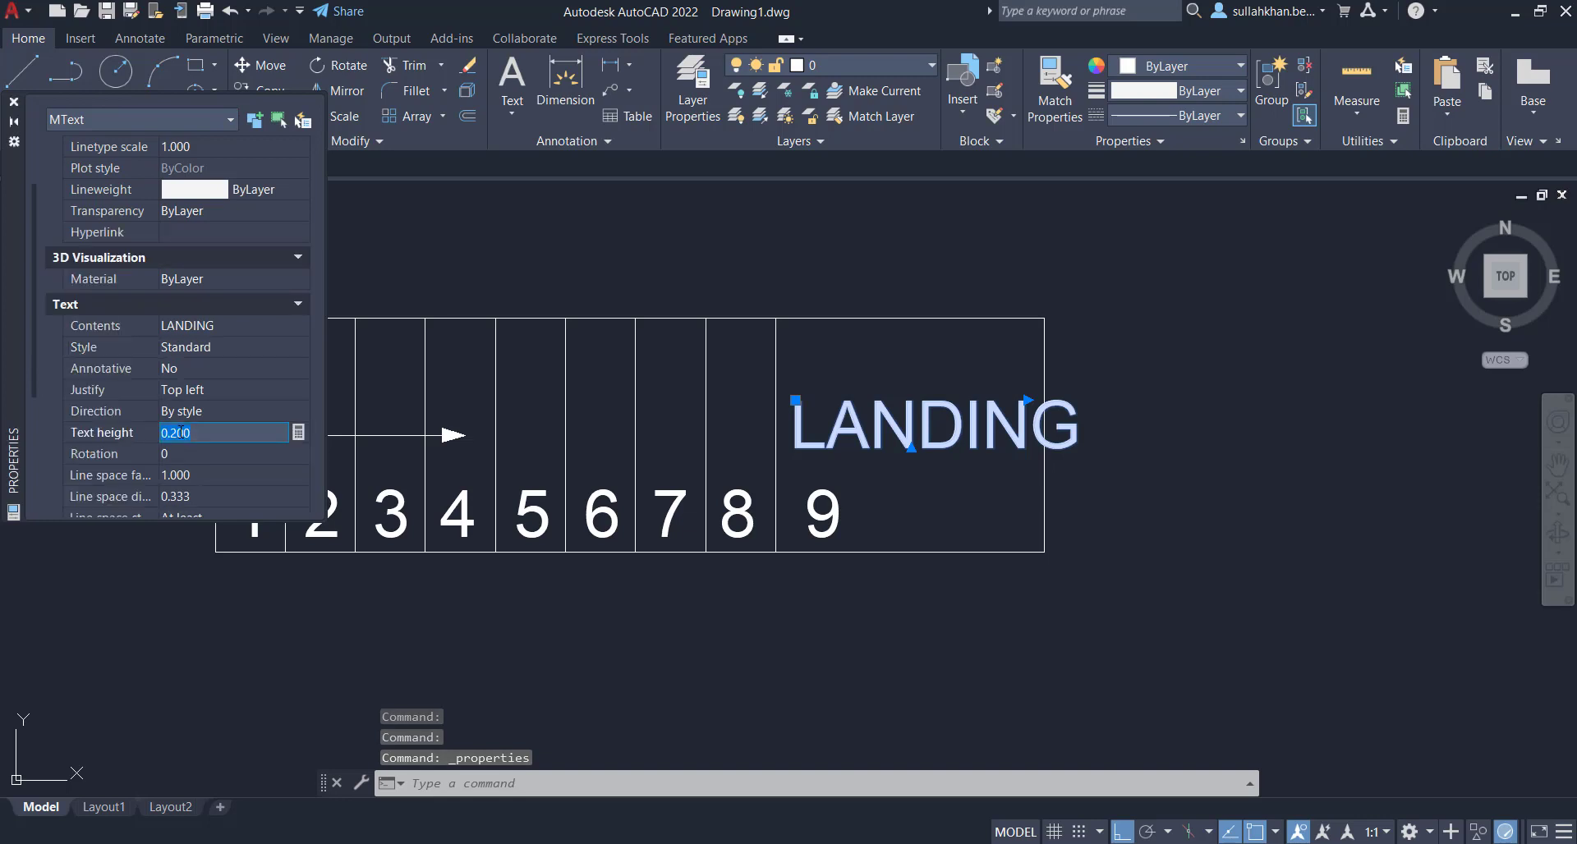
type("0.0")
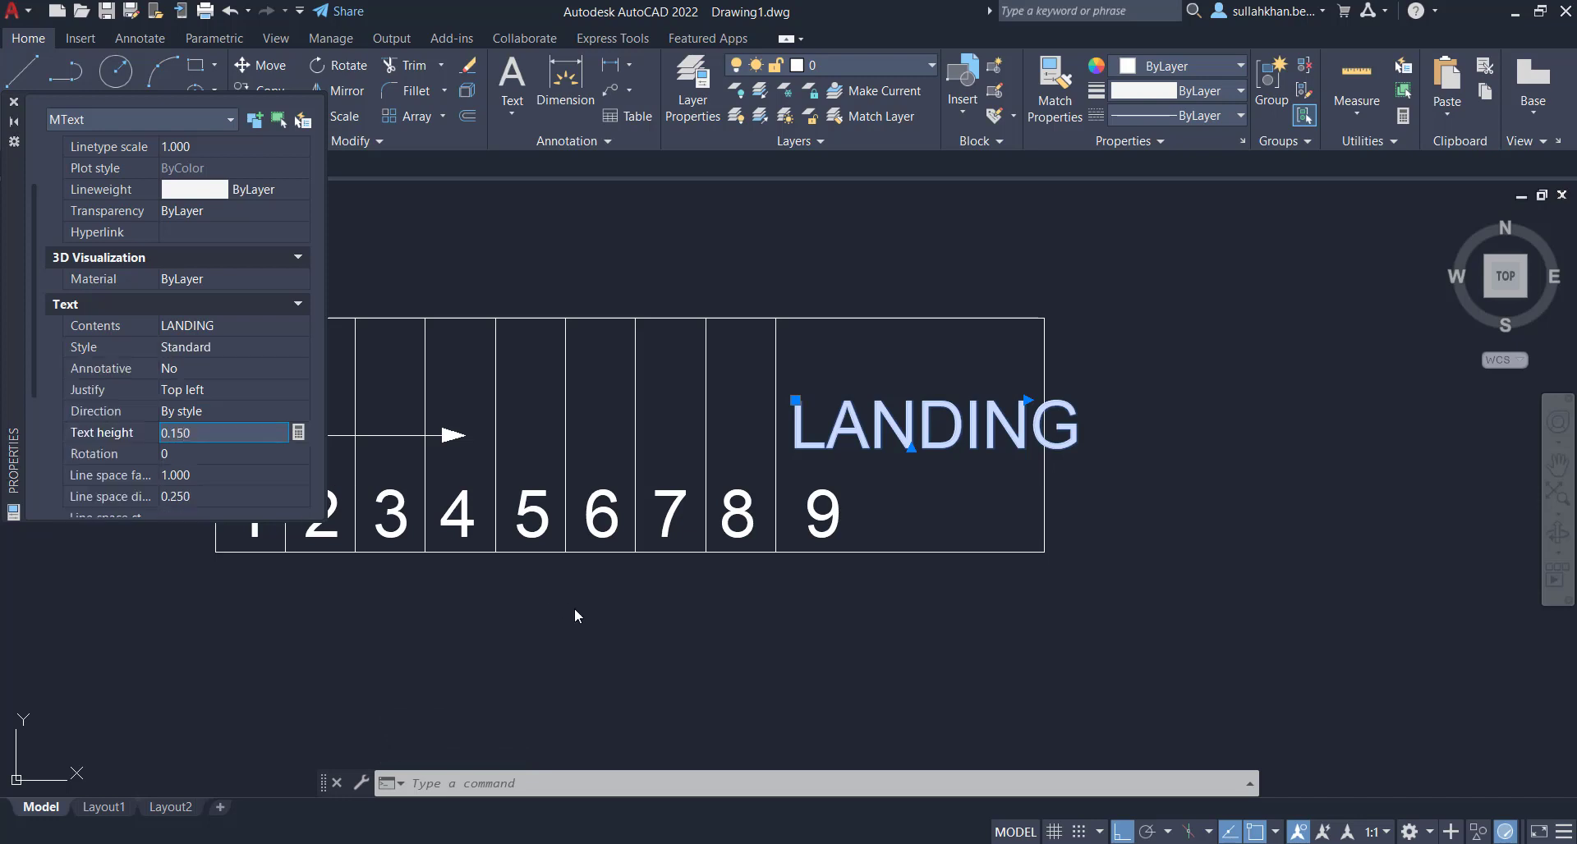
key("Return")
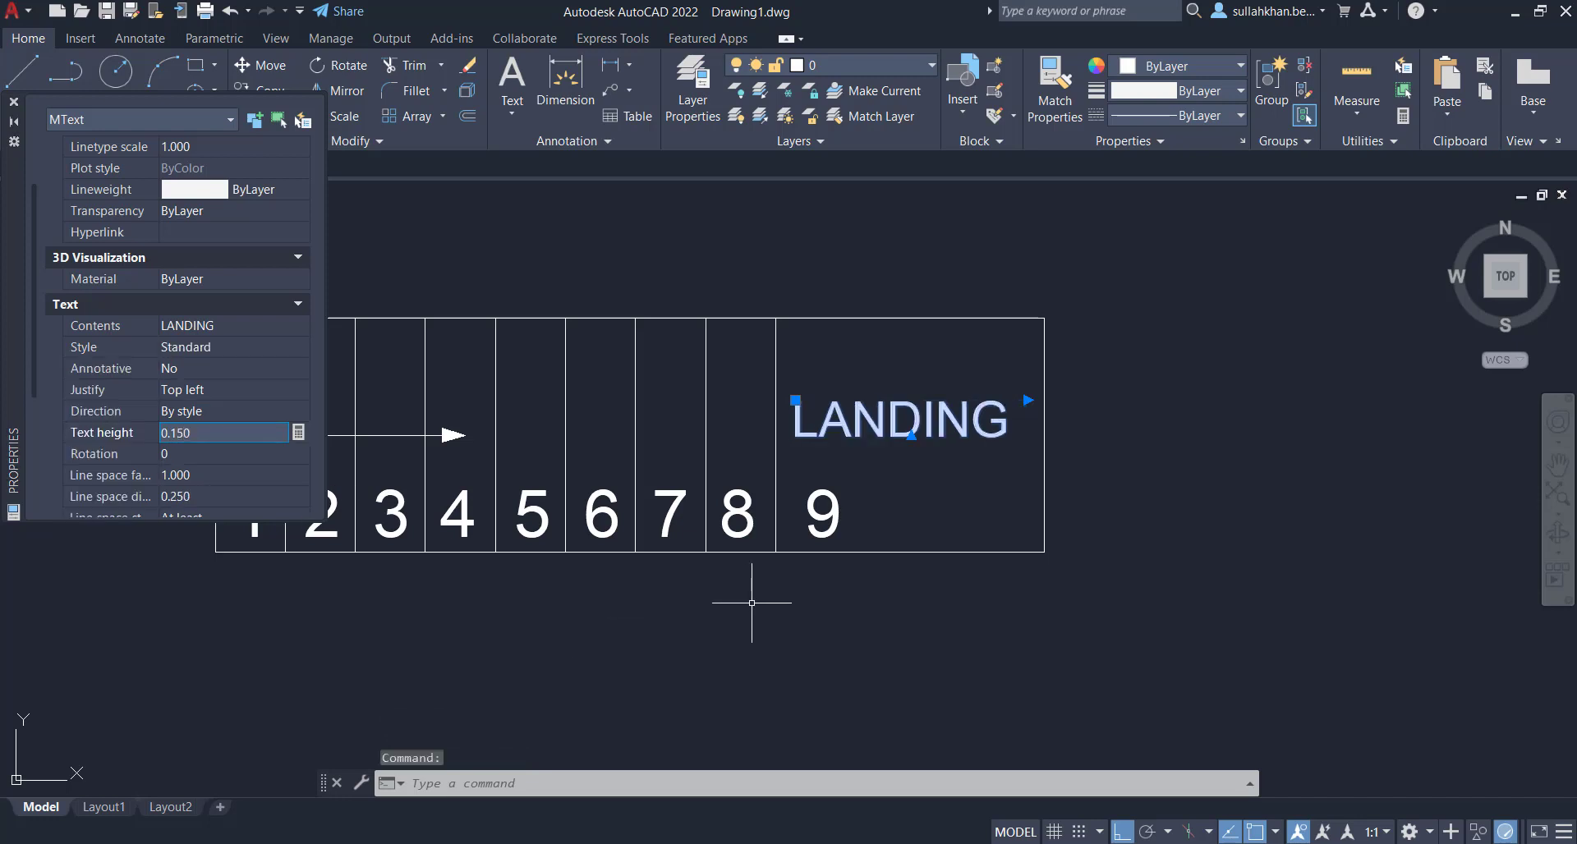
left_click(13, 103)
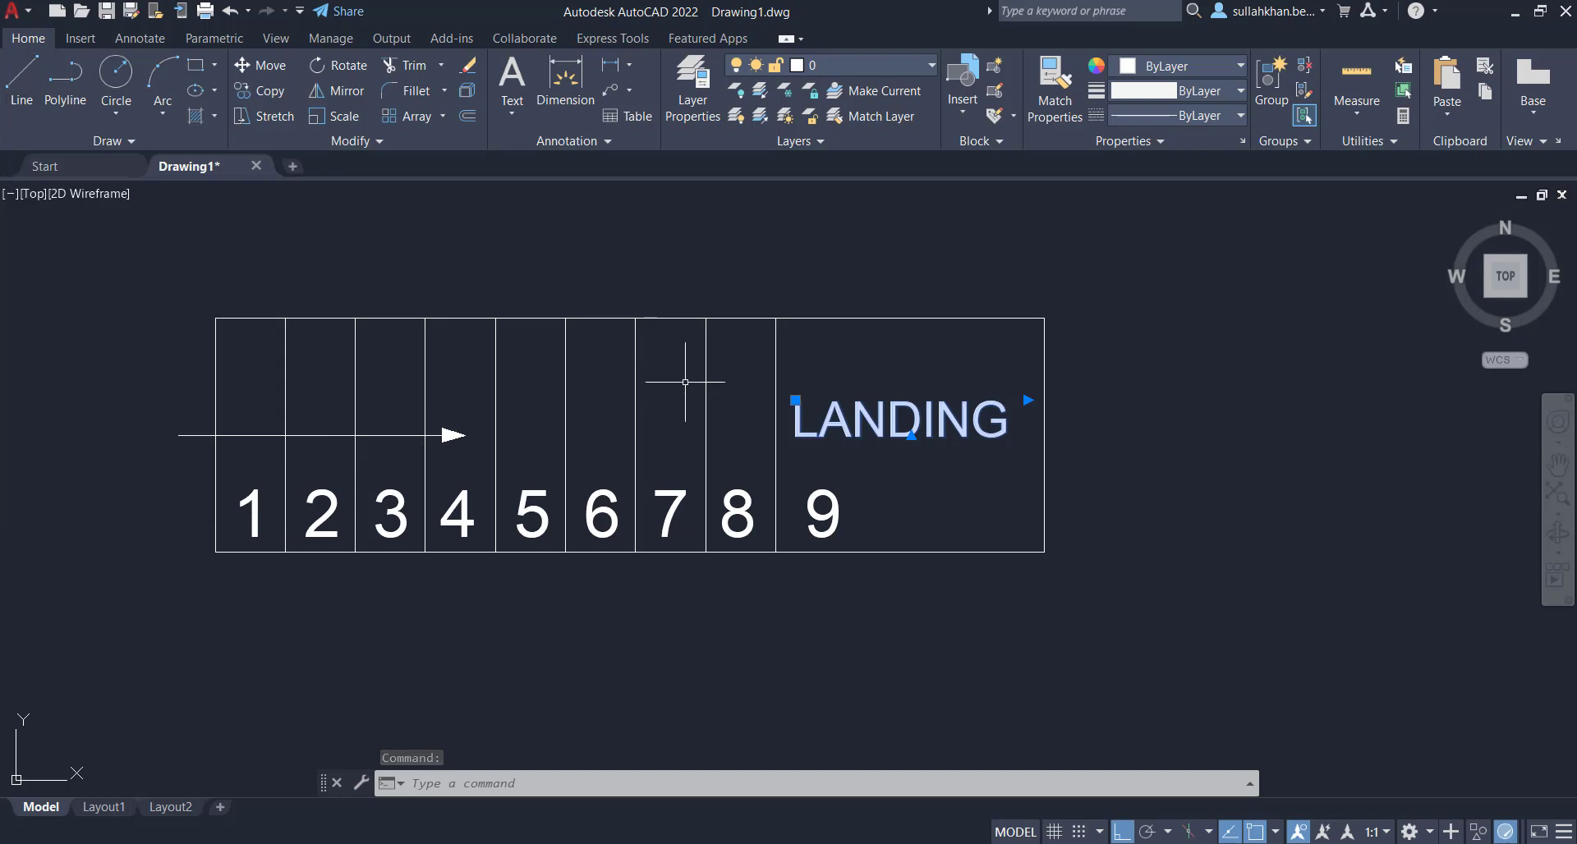
- Move the LANDING label about 0.155 straight down within the landing
left_click(795, 400)
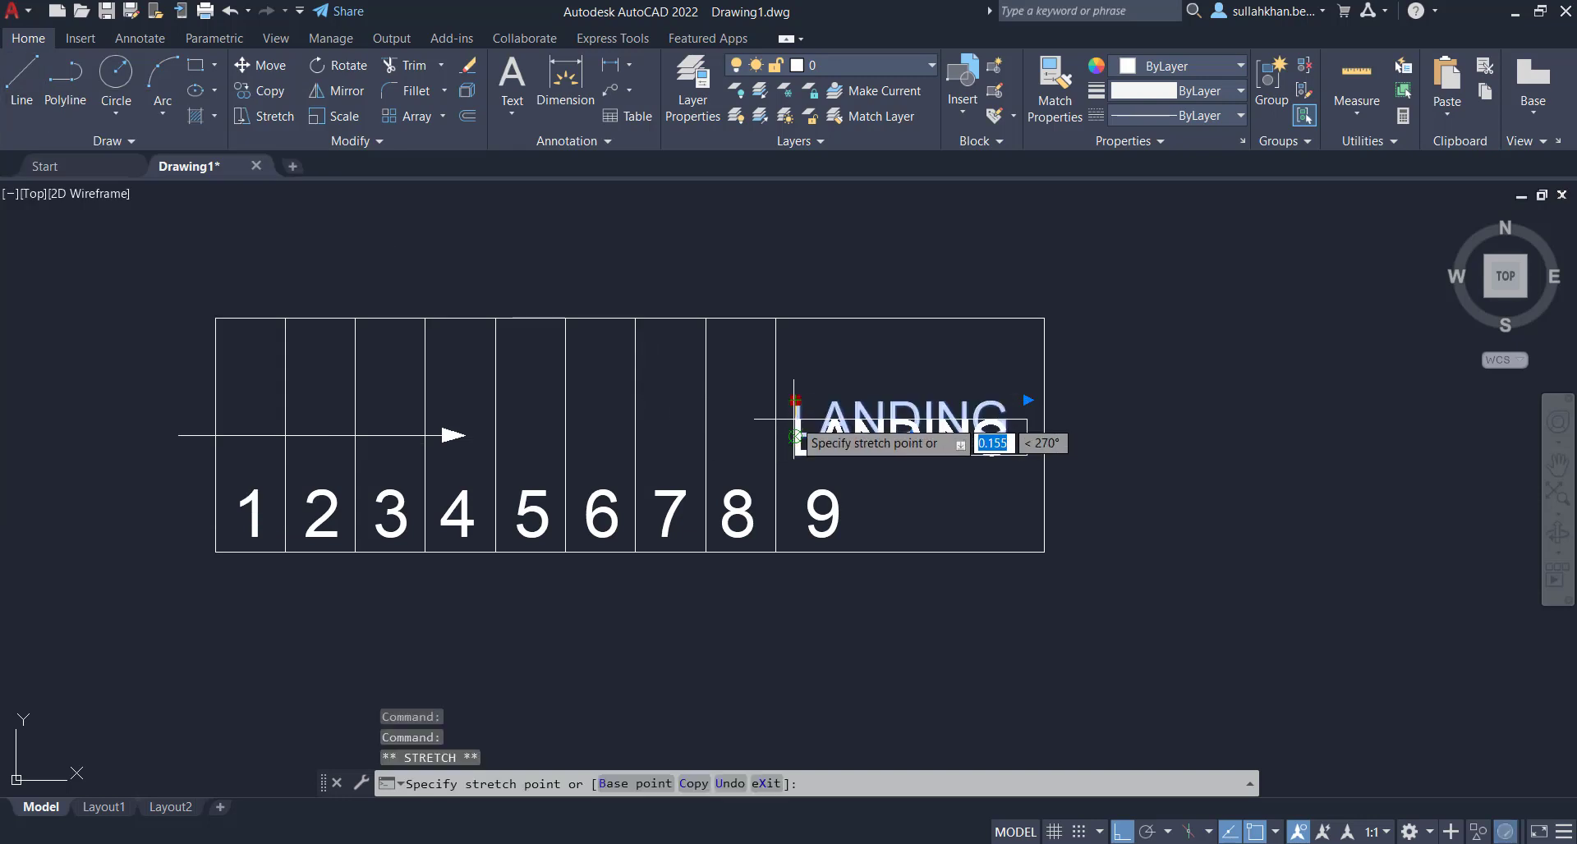
scroll(794, 423, "up", 2)
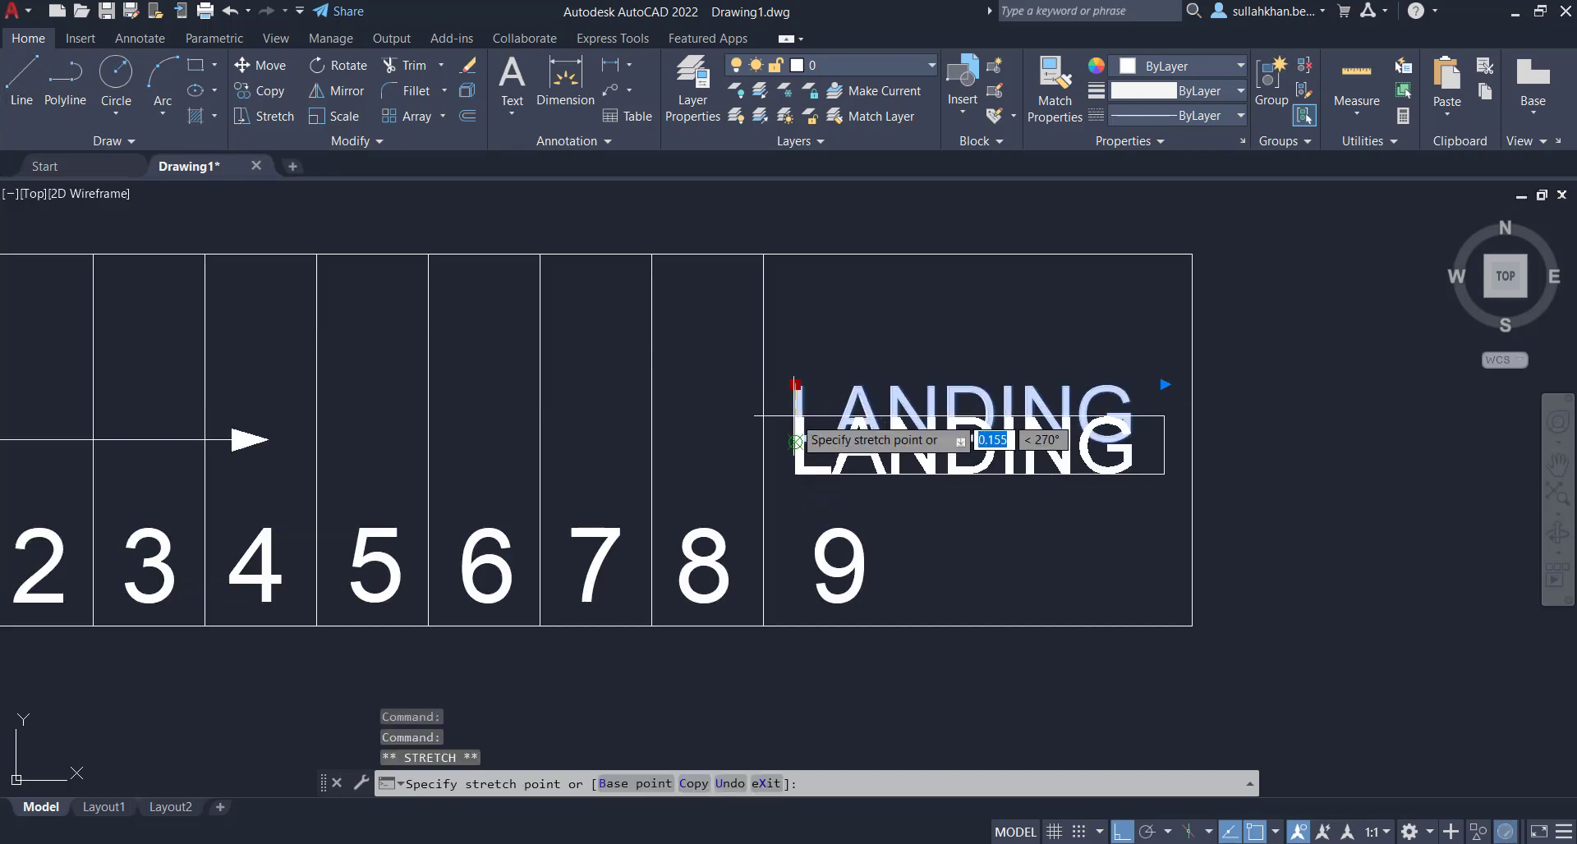
left_click(793, 439)
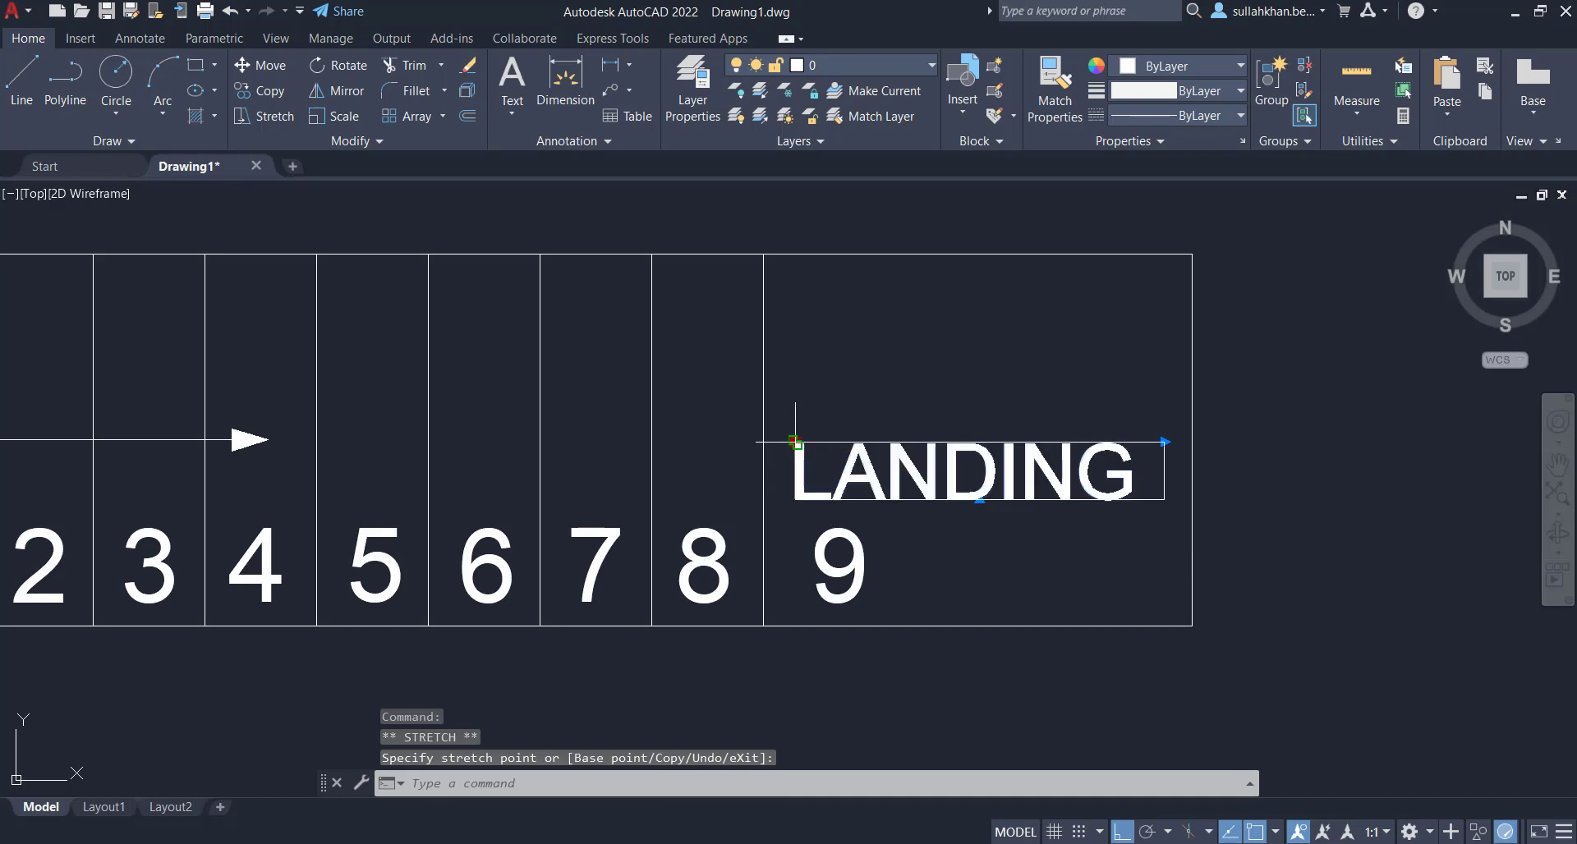
- Move the LANDING label slightly straight up so that it sits level with the direction arrow
left_click(795, 442)
left_click(797, 410)
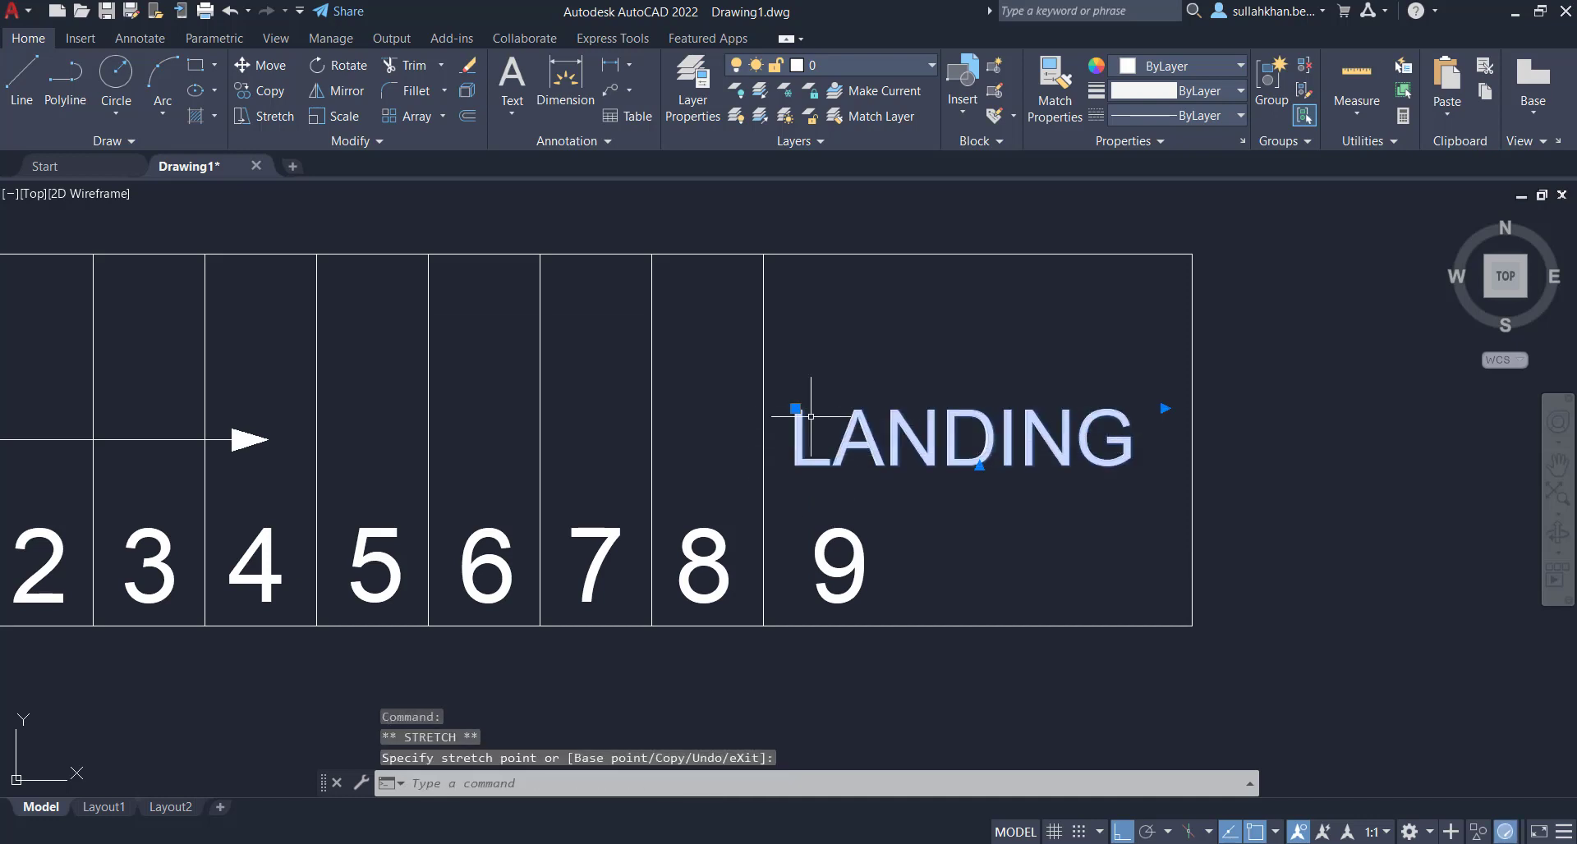
key("Escape")
scroll(933, 403, "down", 4)
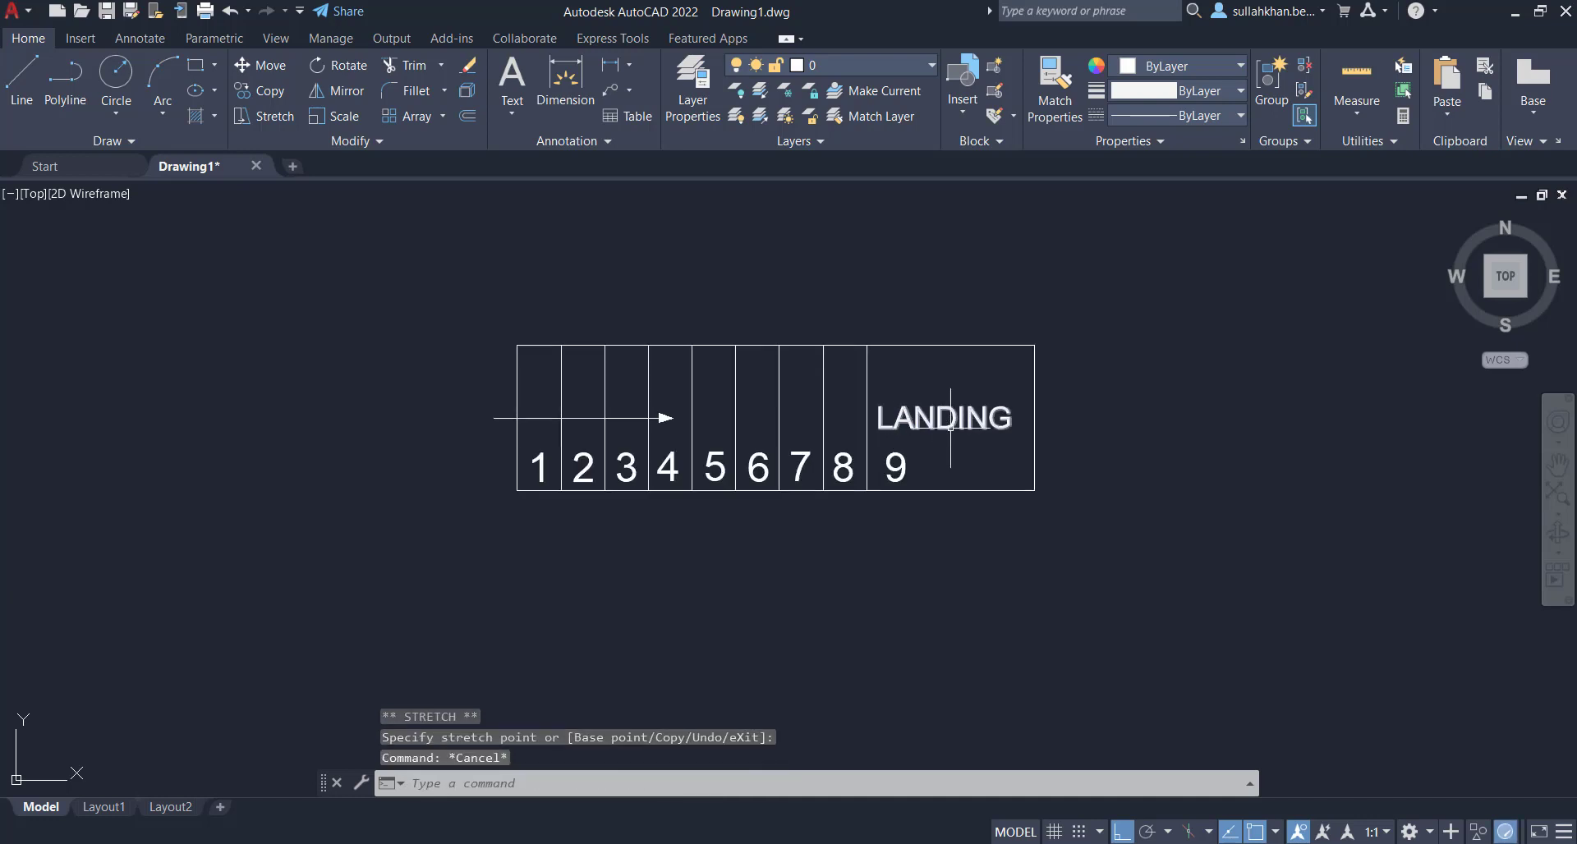
- Add the multiline text "UP" outside the first tread, beside the tail of the direction arrow
scroll(950, 427, "up", 2)
left_click(511, 107)
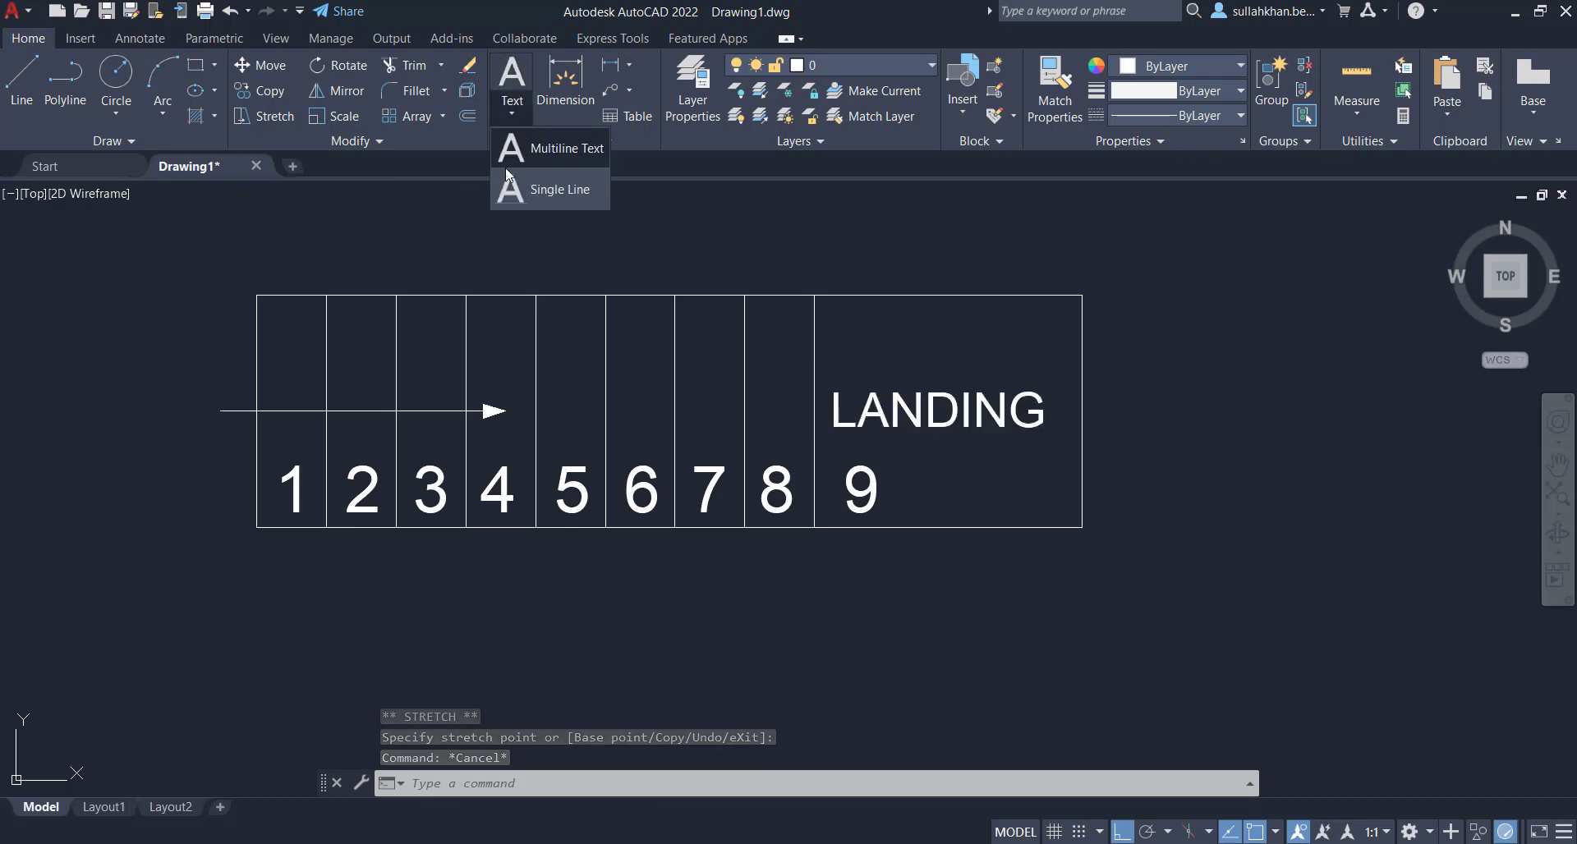
left_click(542, 153)
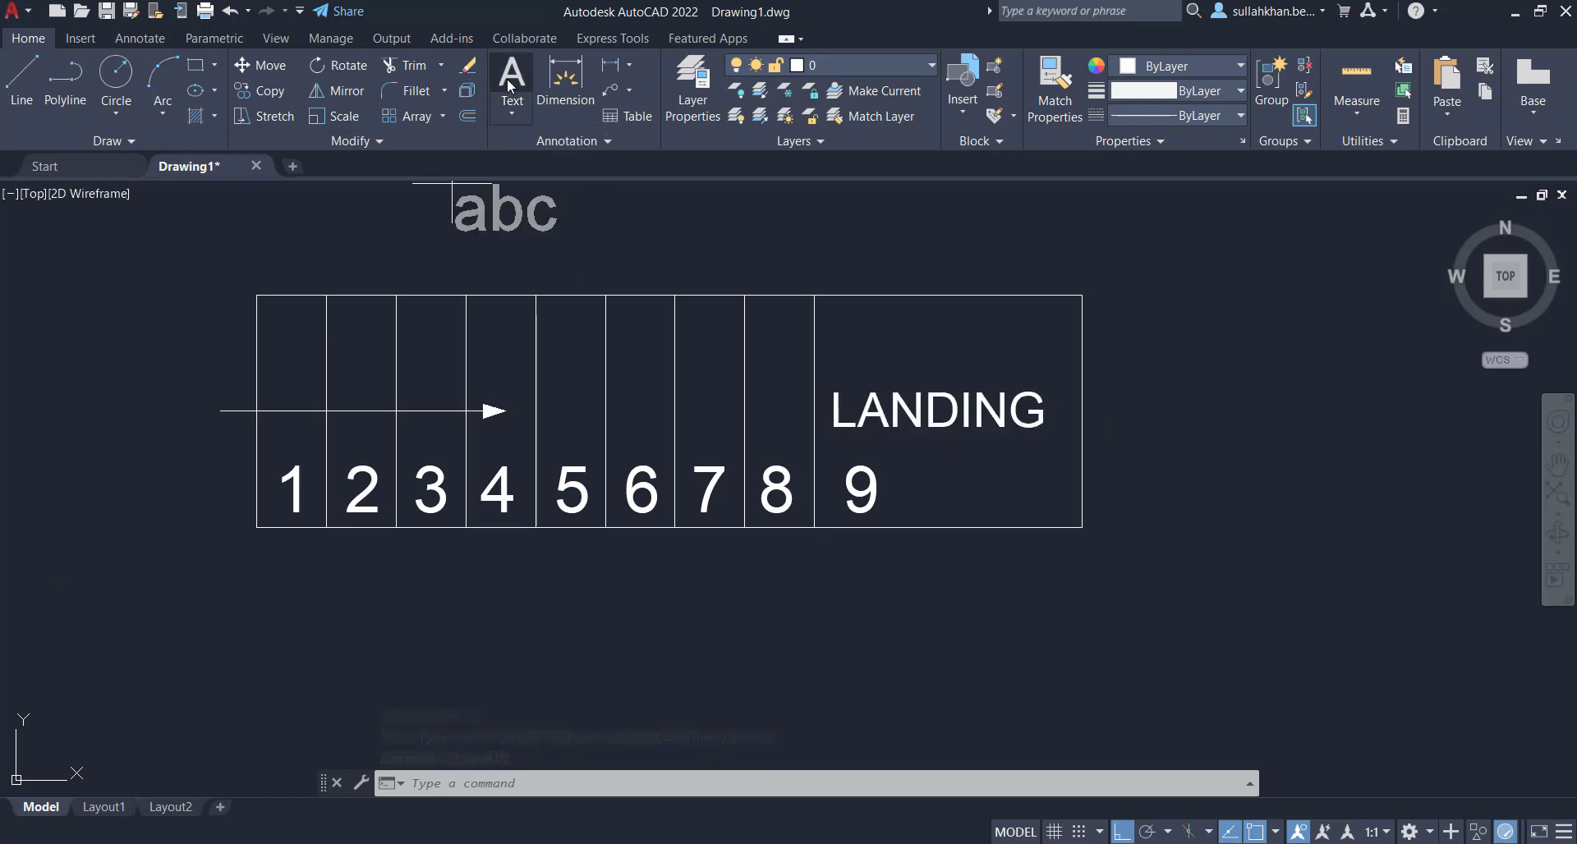
left_click(127, 368)
left_click(194, 448)
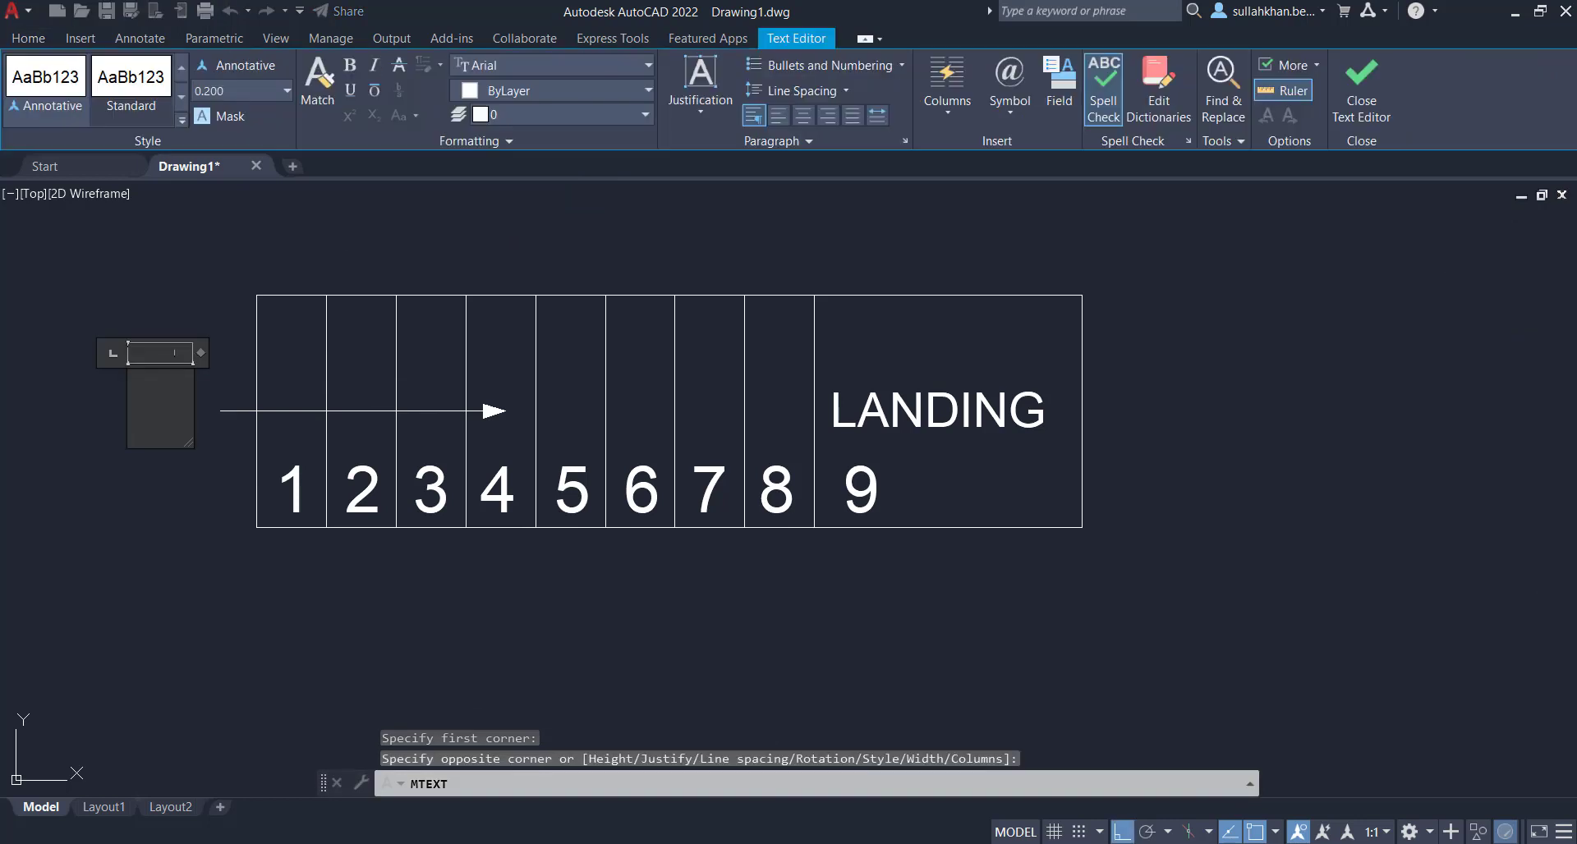
type("UP")
left_click(210, 519)
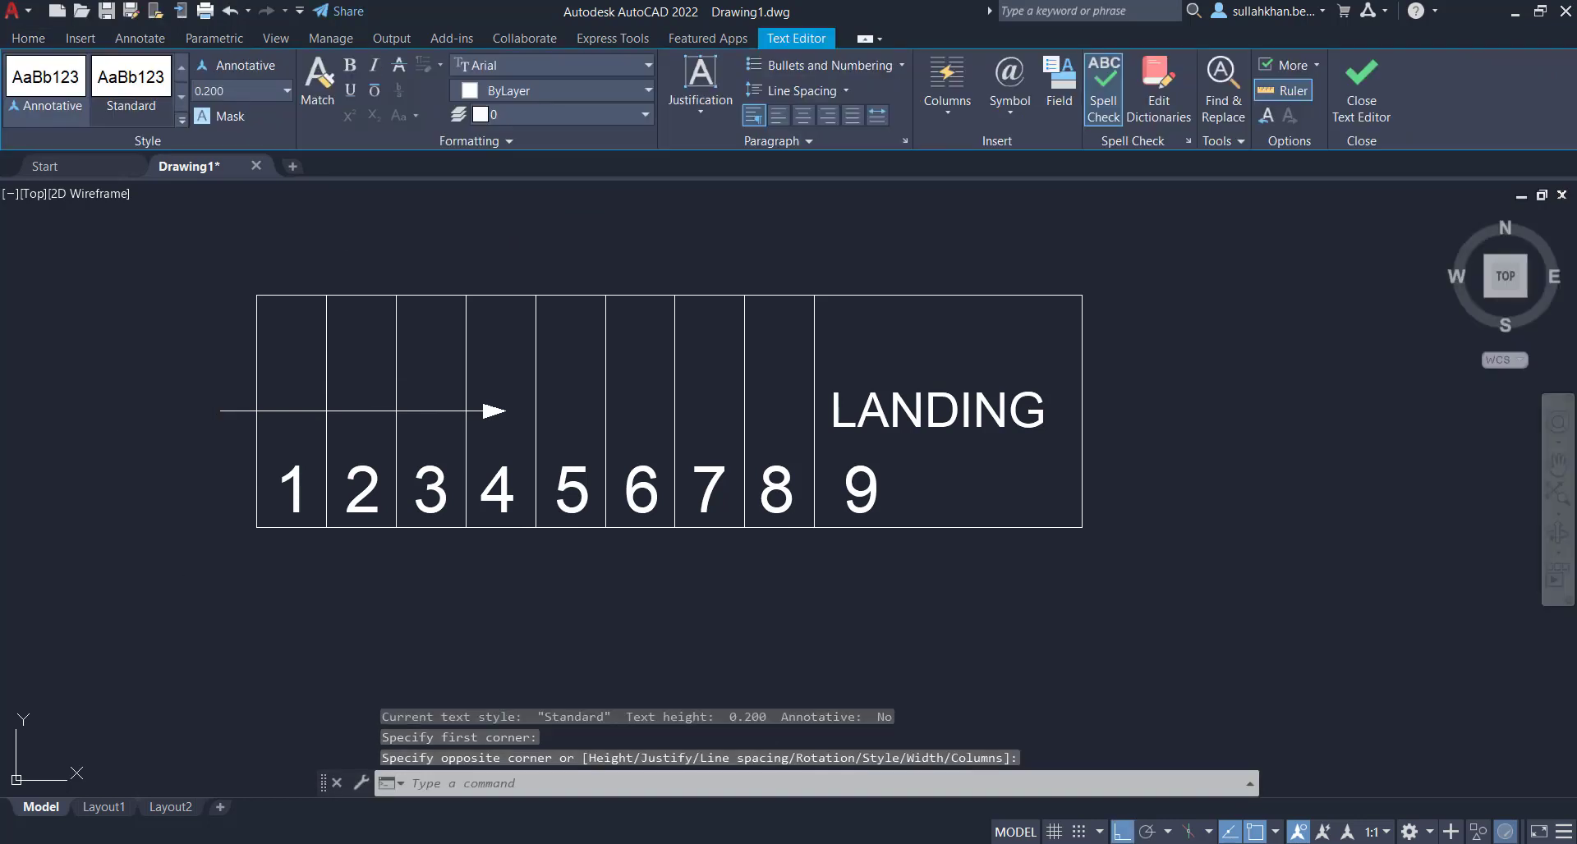
- Move the UP label freely, with Ortho off, so that it sits centred against the tail of the direction arrow
left_click(170, 468)
left_click(184, 373)
left_click(102, 420)
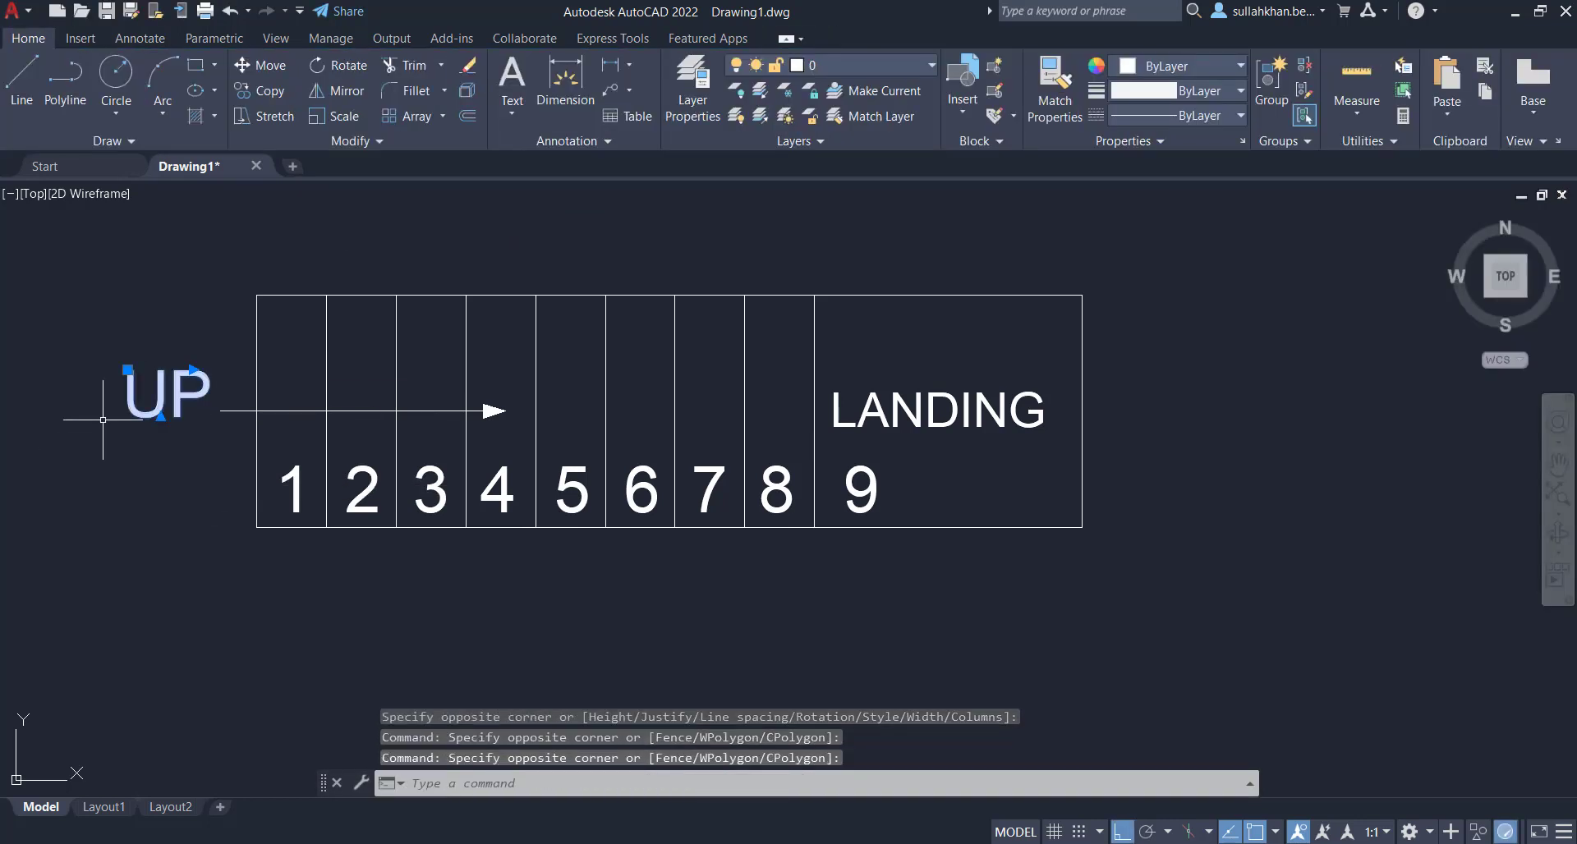
left_click(127, 370)
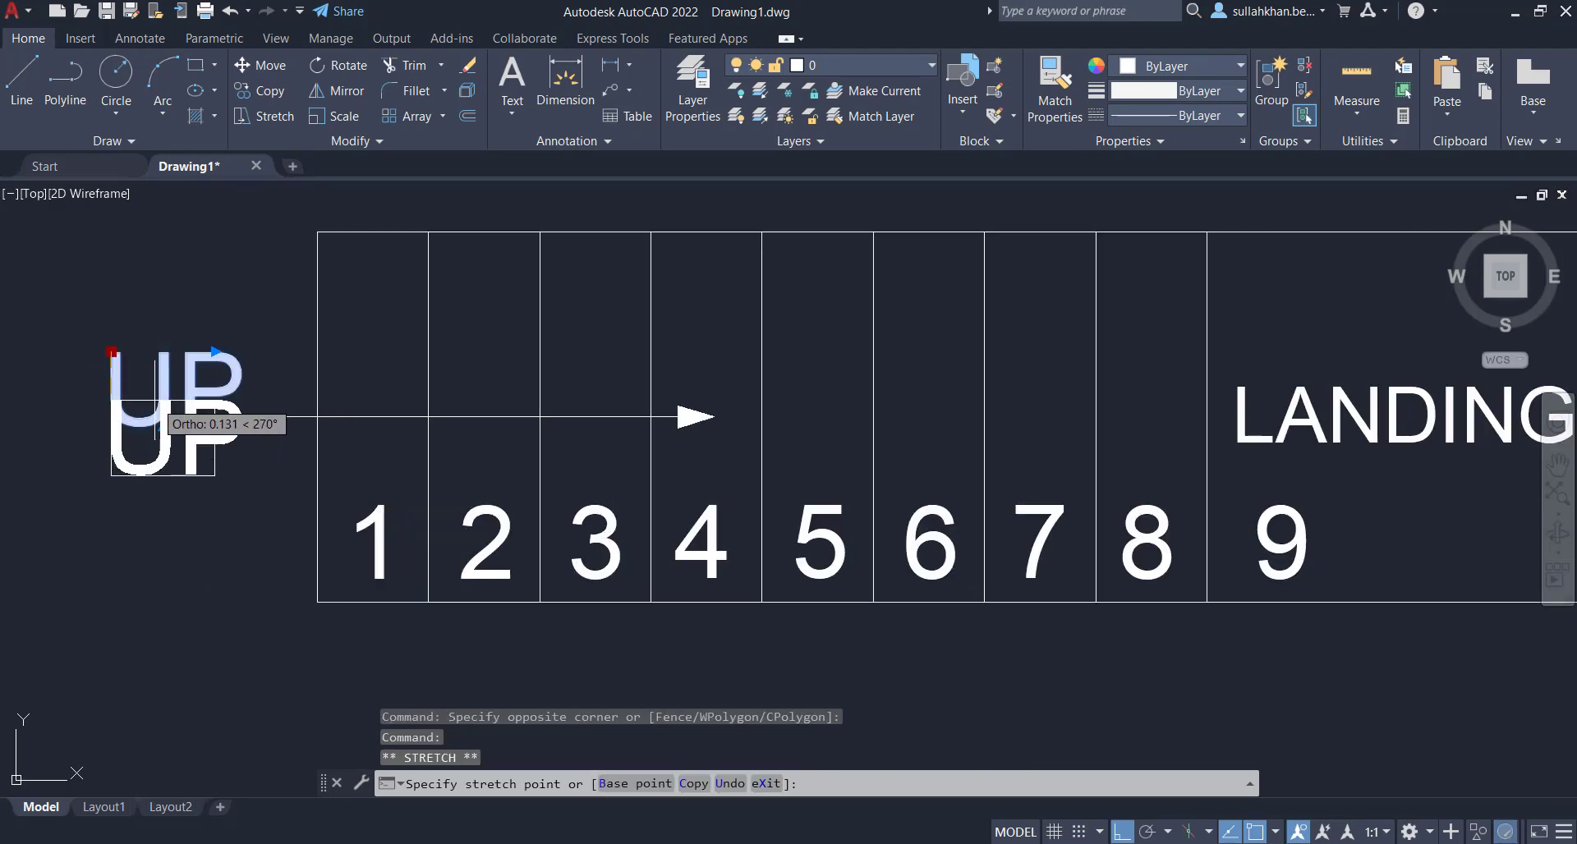
scroll(149, 398, "up", 2)
key("F8")
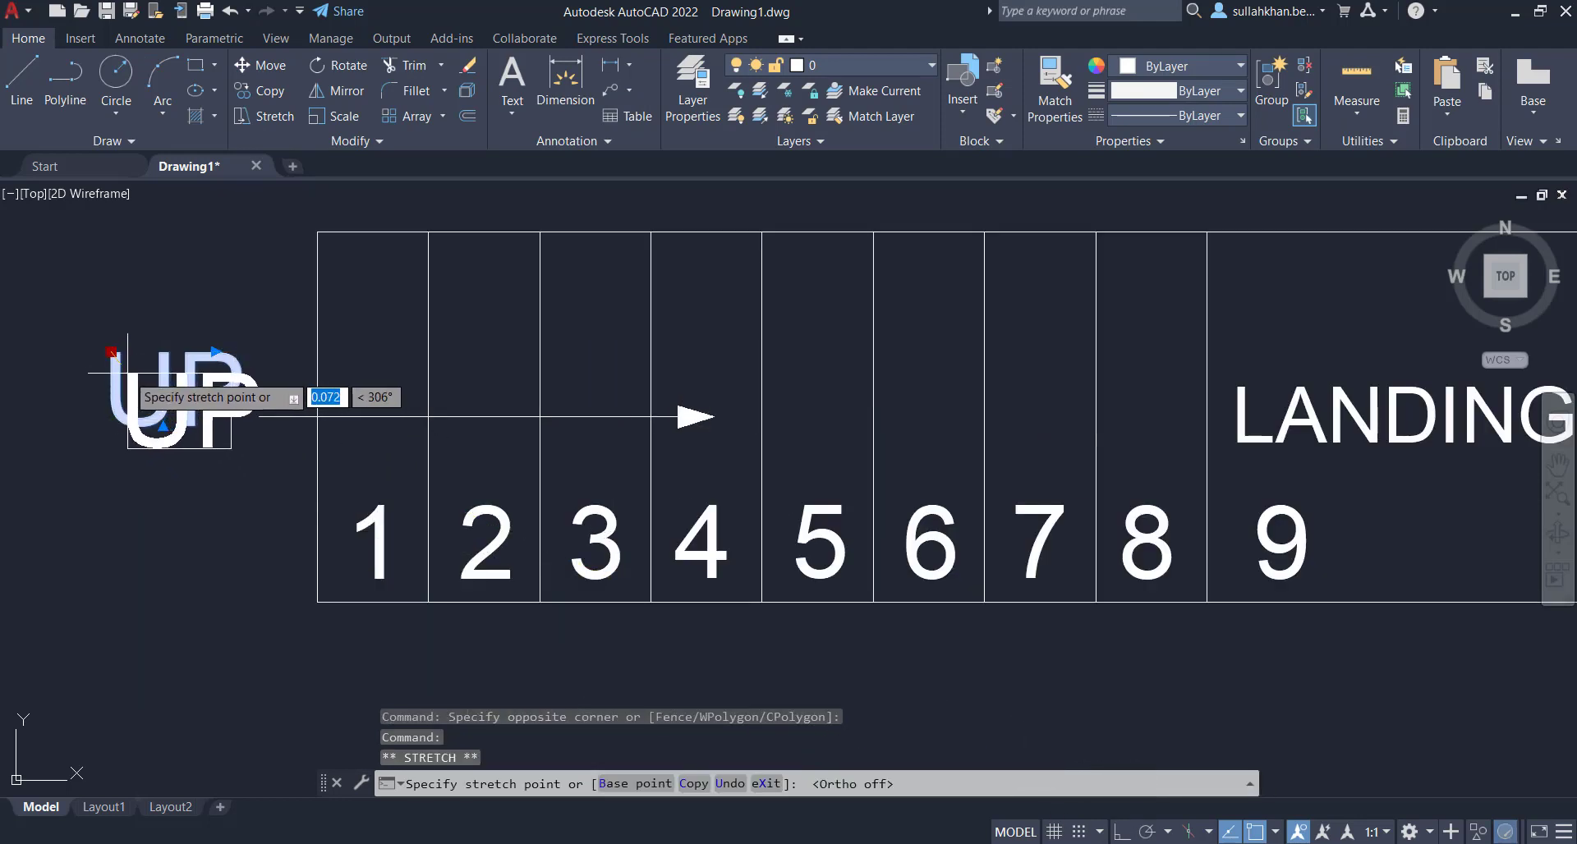
key("Escape")
scroll(297, 402, "down", 3)
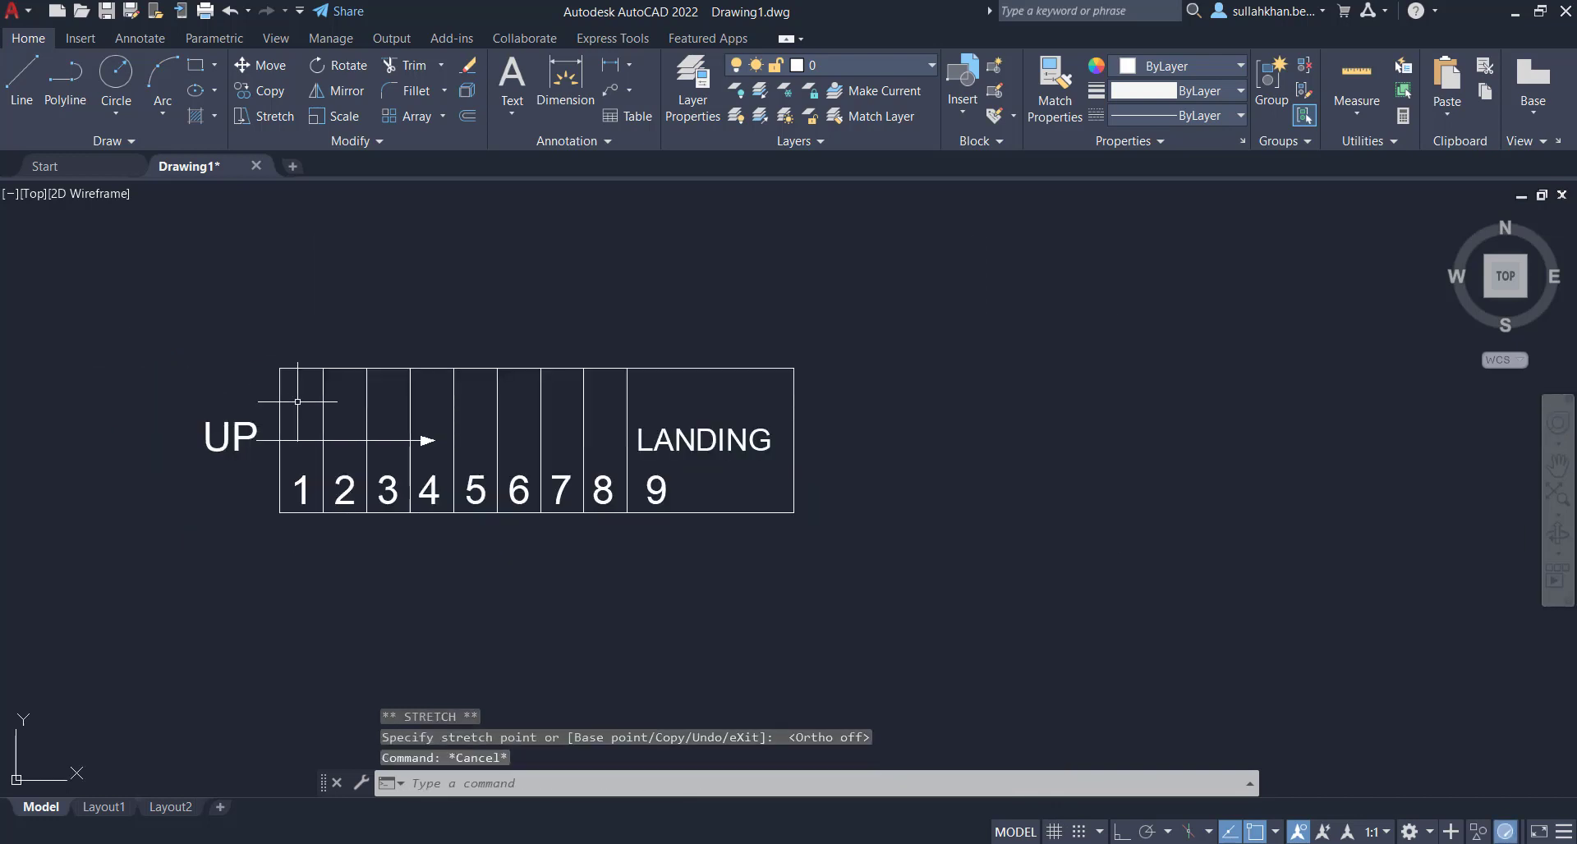
- Draw a vertical projection line straight down from the lower-left corner of the stair plan, with Ortho on
scroll(813, 294, "down", 2)
scroll(418, 405, "up", 2)
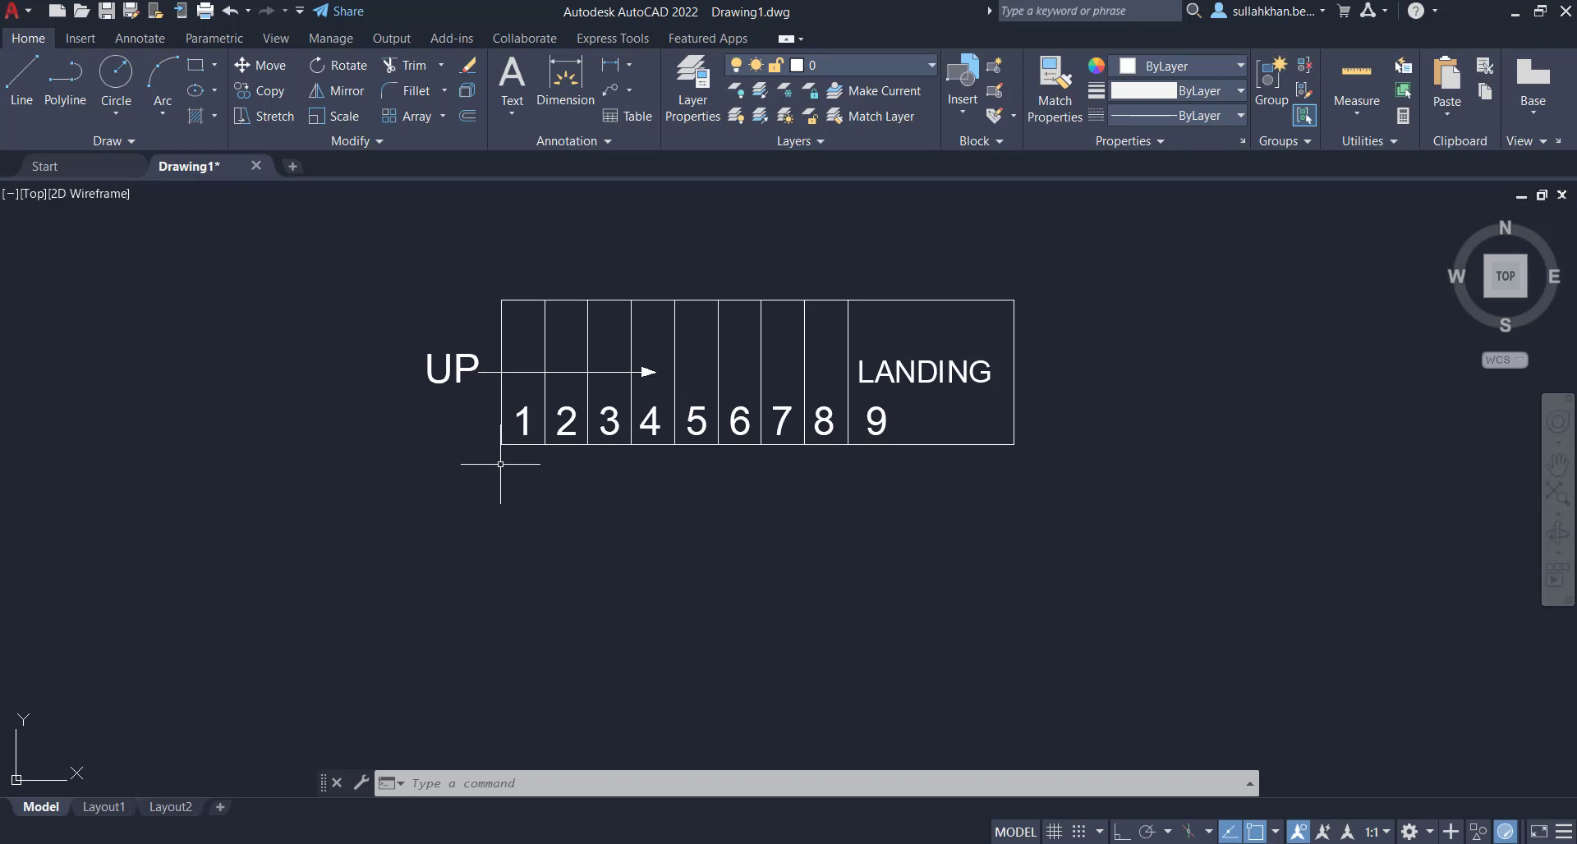
type("l")
key("Return")
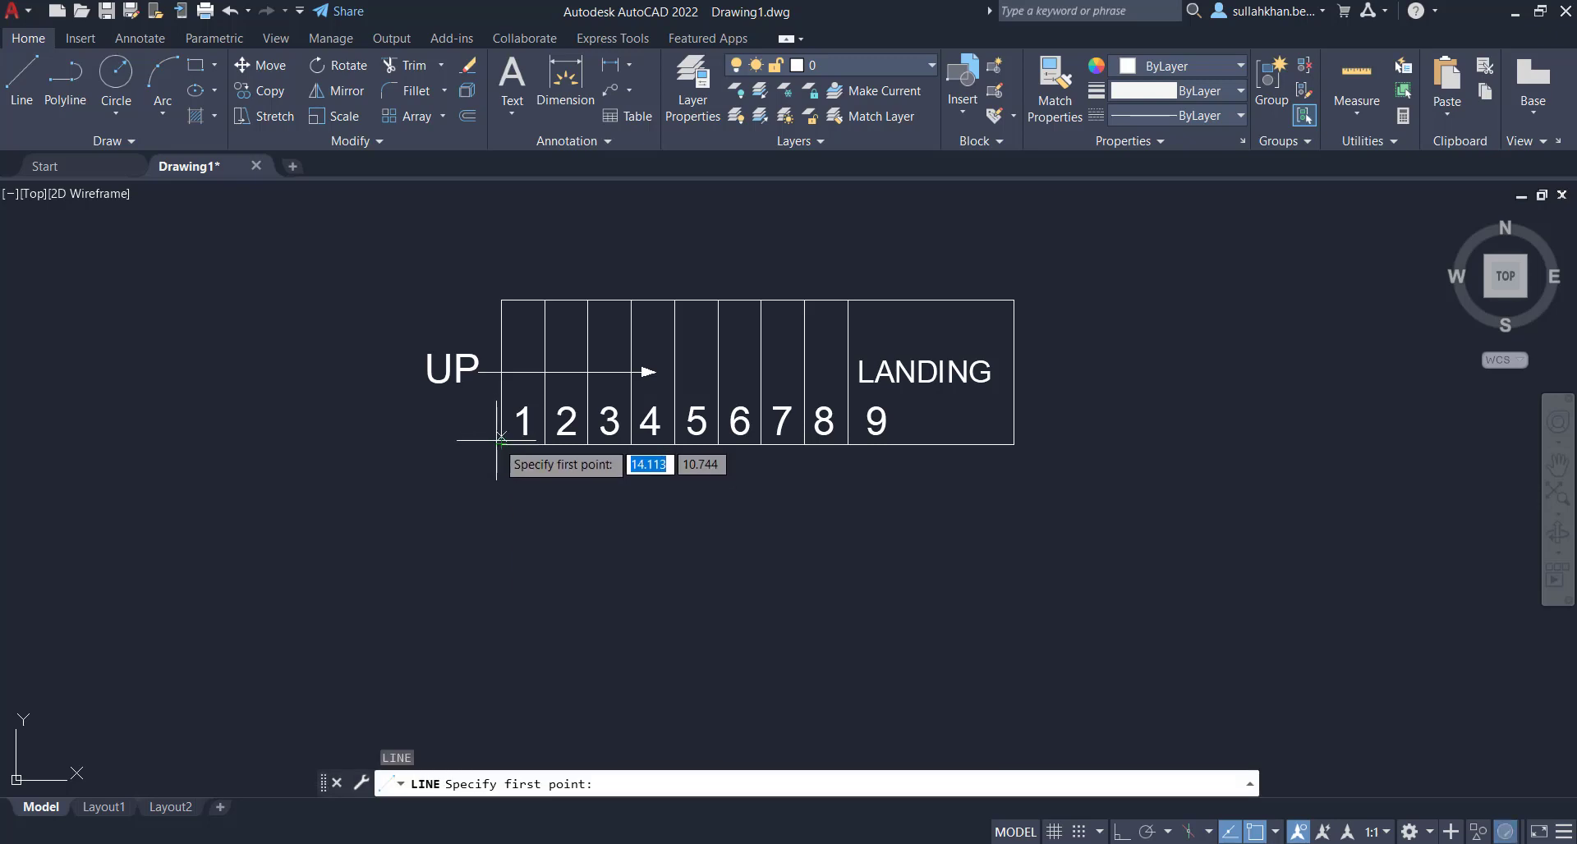
left_click(502, 444)
scroll(624, 345, "down", 2)
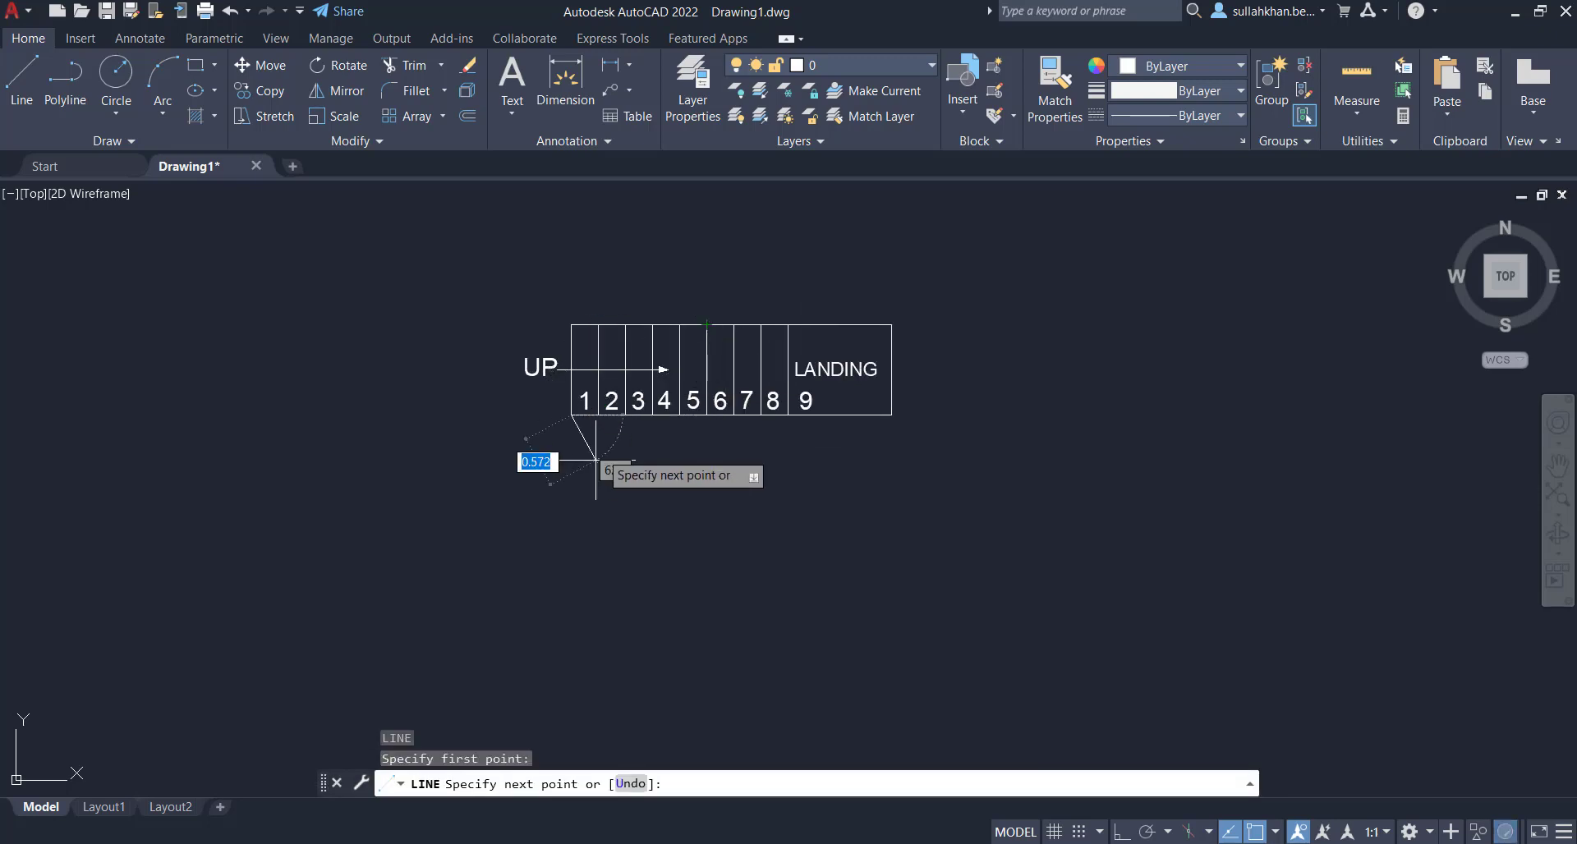
middle_click_drag(581, 468, 598, 423)
scroll(591, 463, "up", 2)
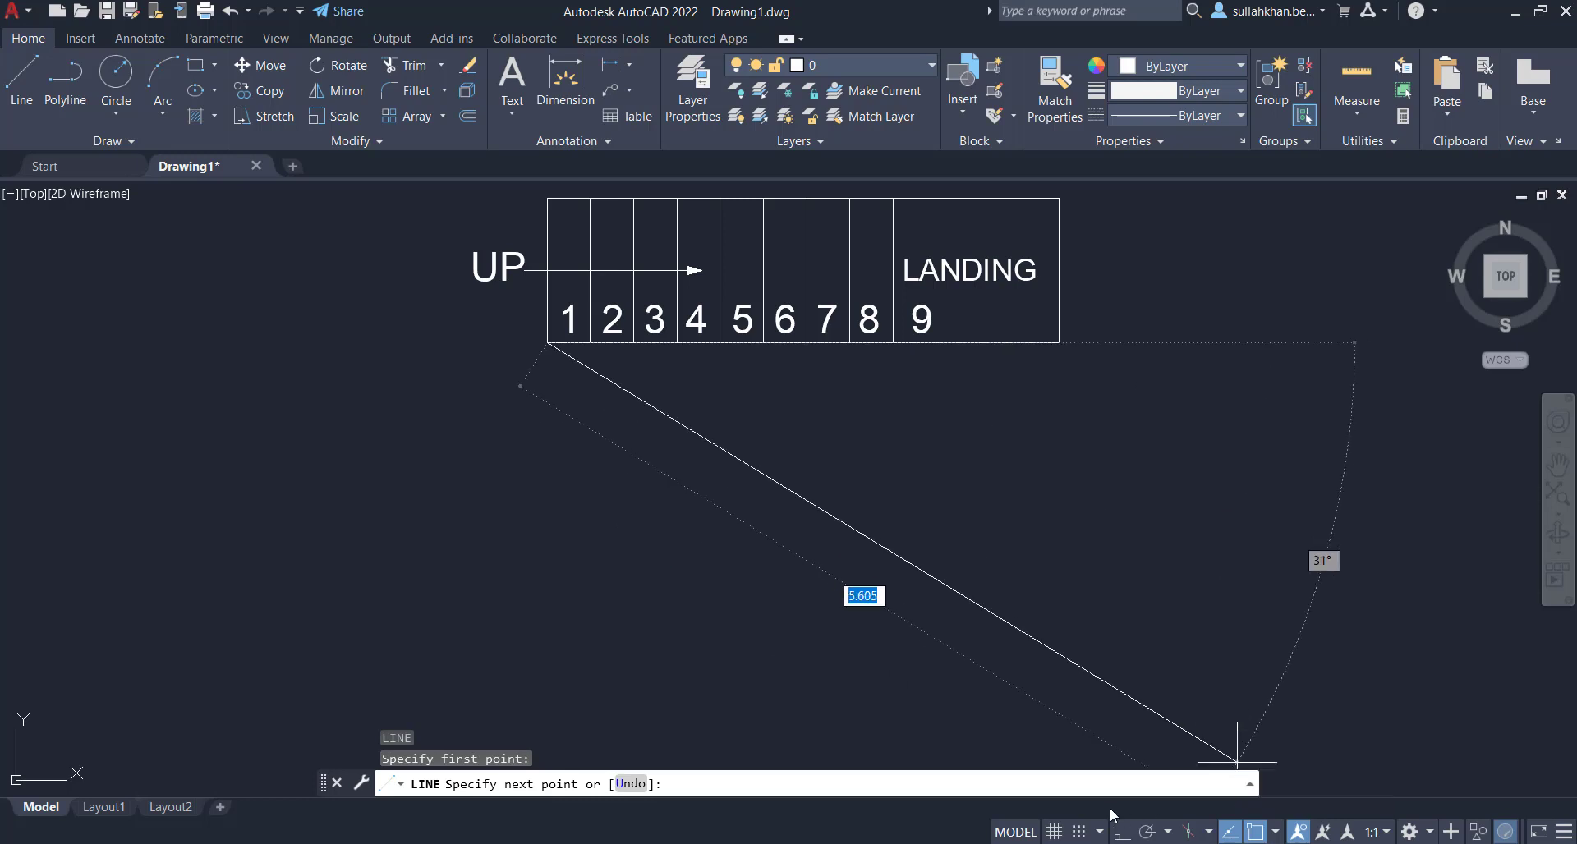
key("F8")
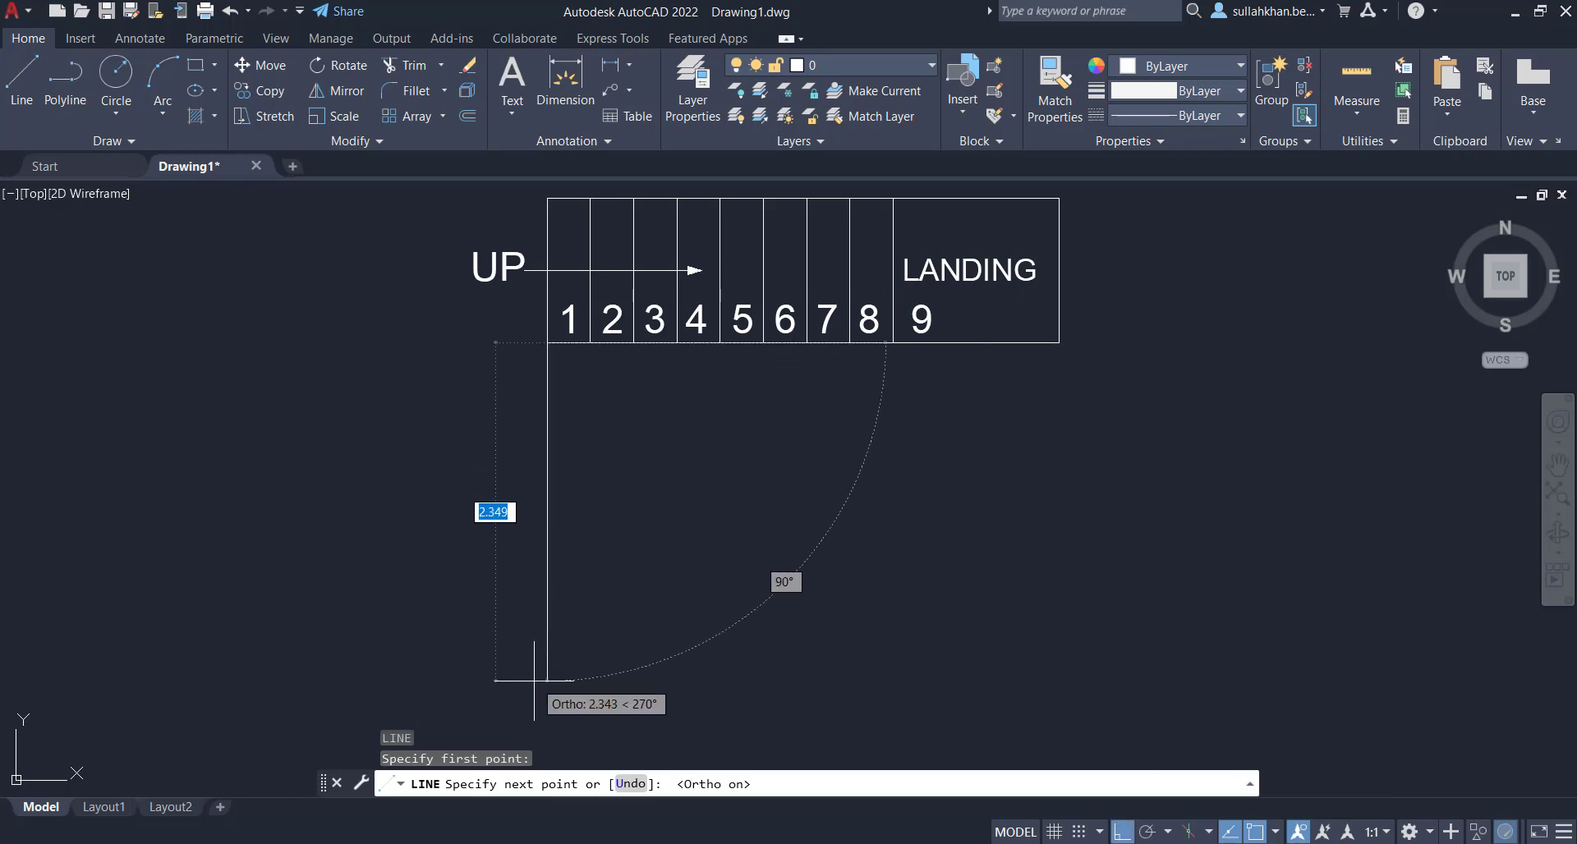
key("Escape")
scroll(608, 521, "down", 2)
scroll(605, 526, "up", 2)
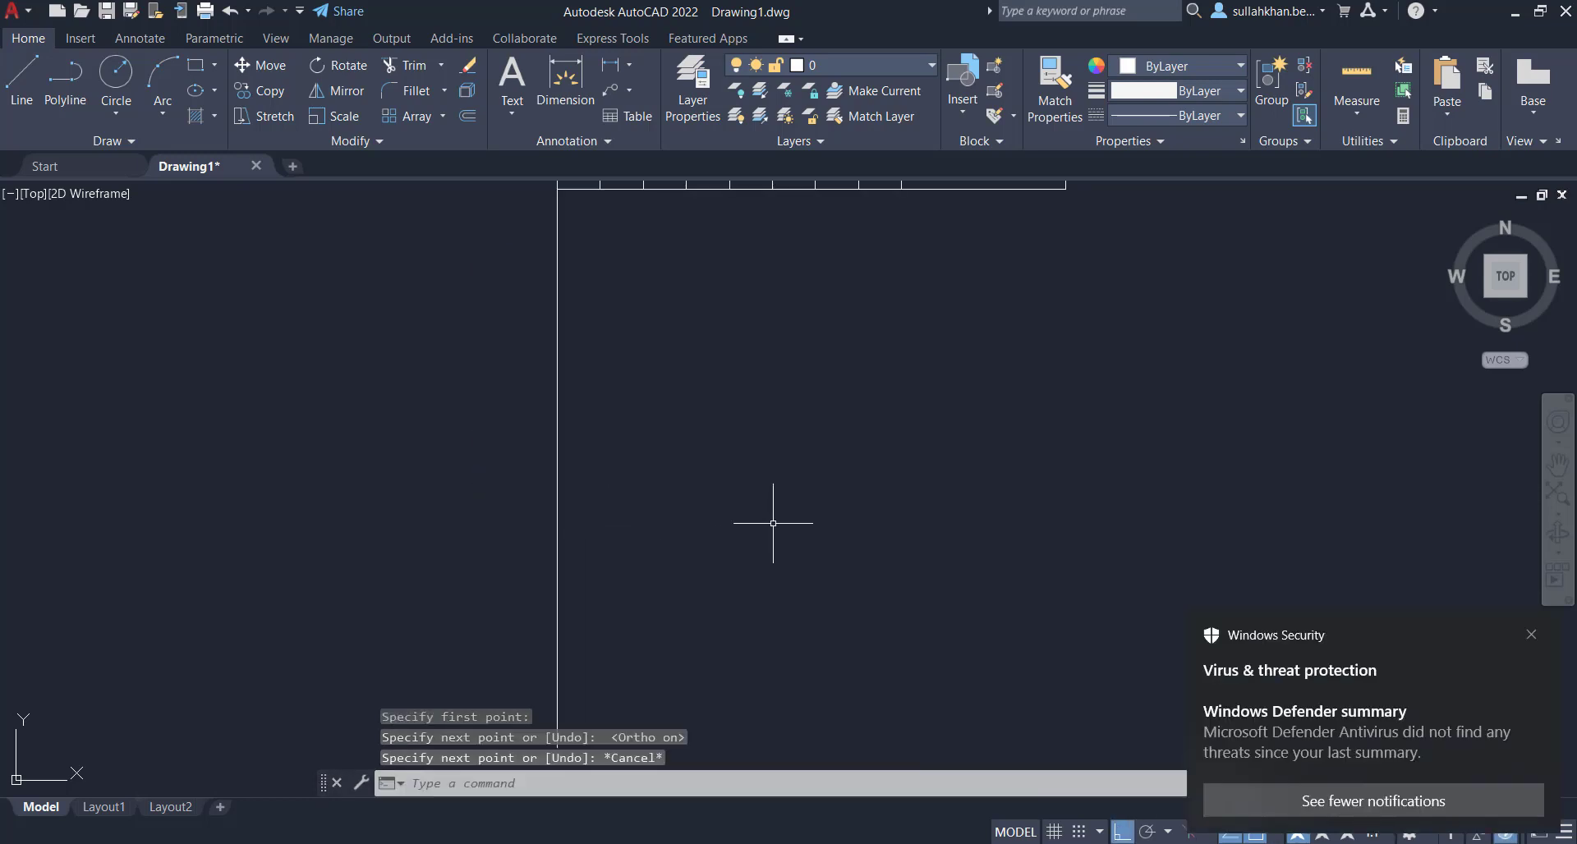
- Draw a vertical projection line straight down from the lower-right corner of the landing
type("L")
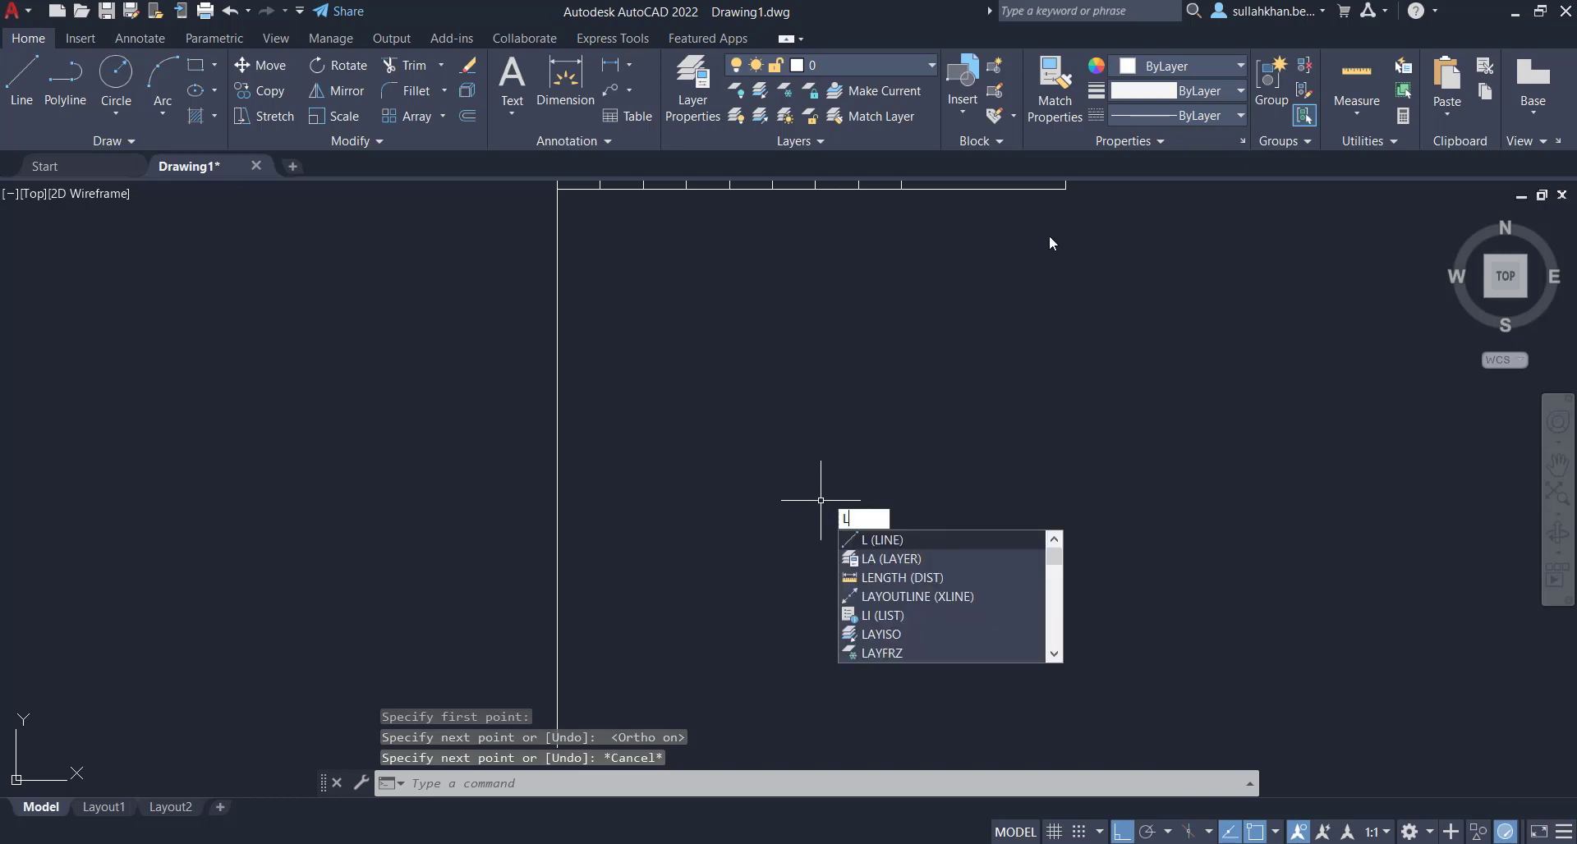
key("Return")
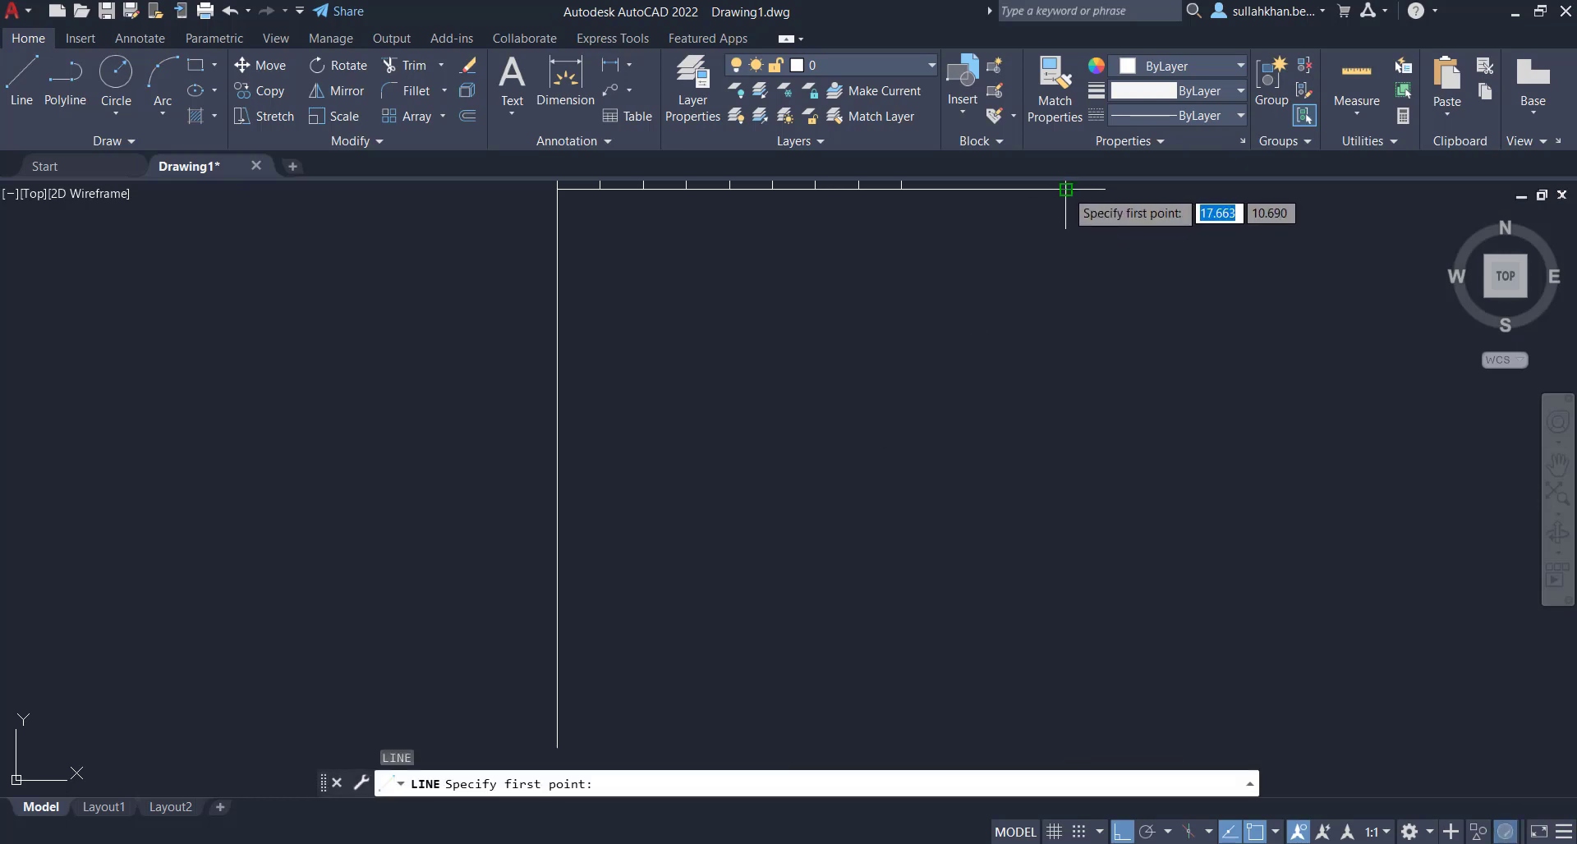
left_click(1065, 189)
left_click(1064, 692)
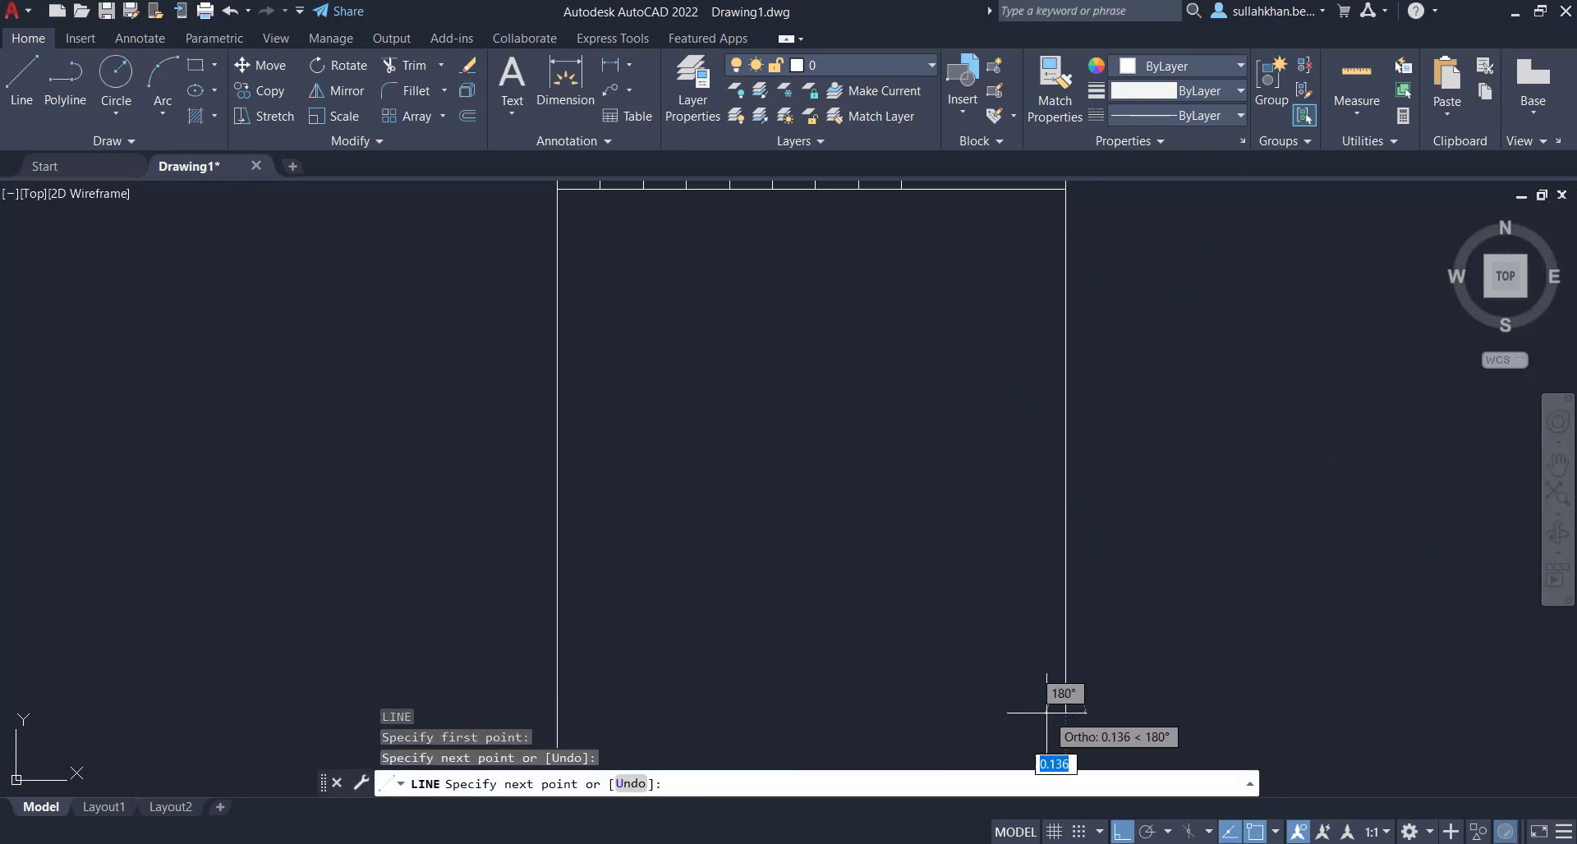
key("Escape")
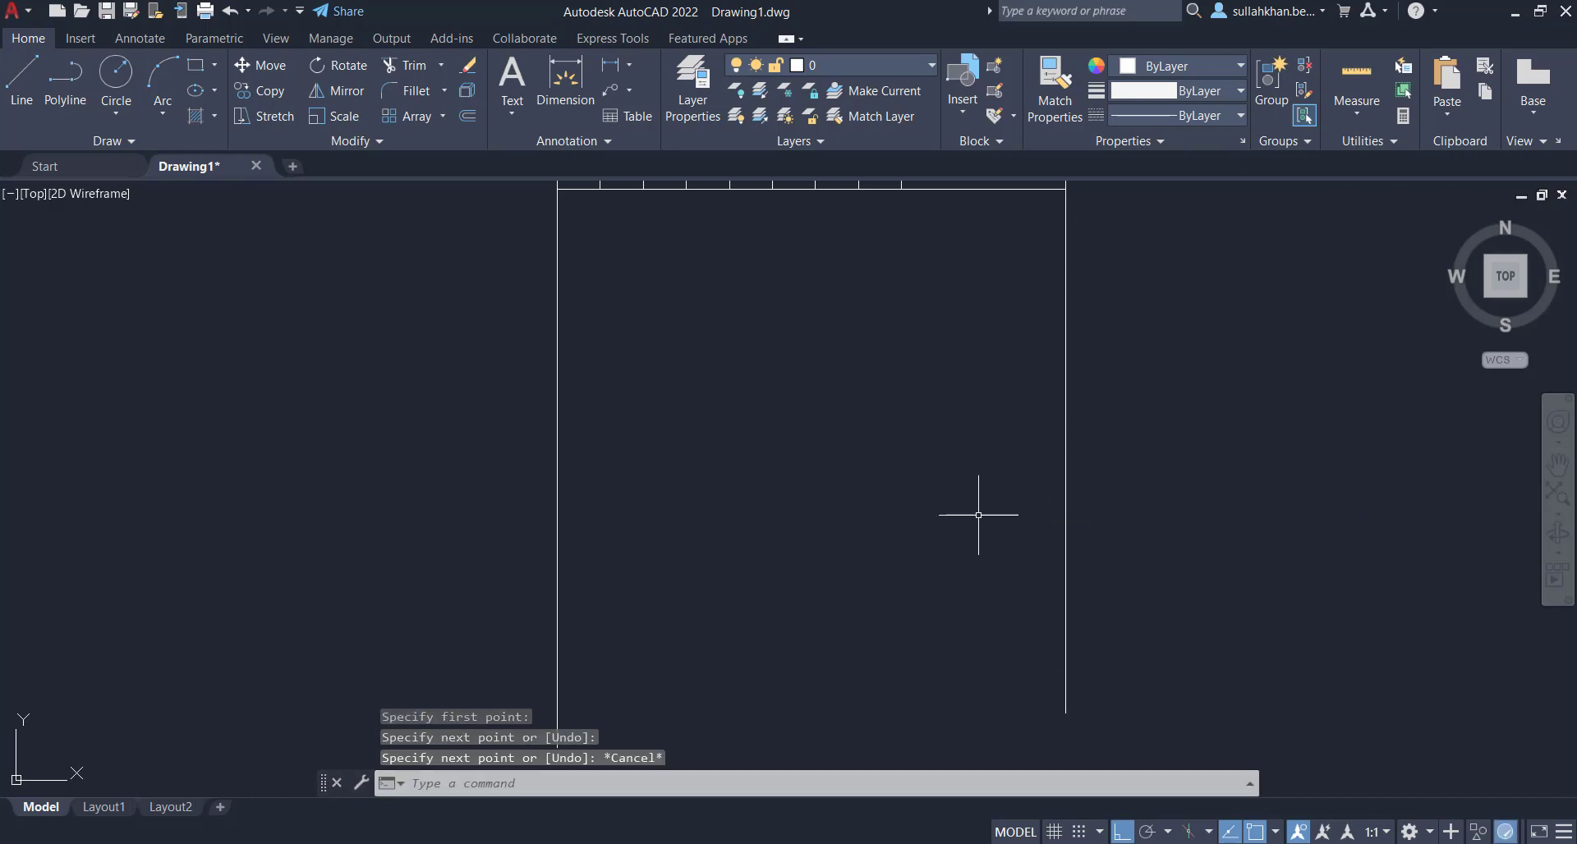
scroll(978, 515, "down", 2)
scroll(1009, 378, "up", 2)
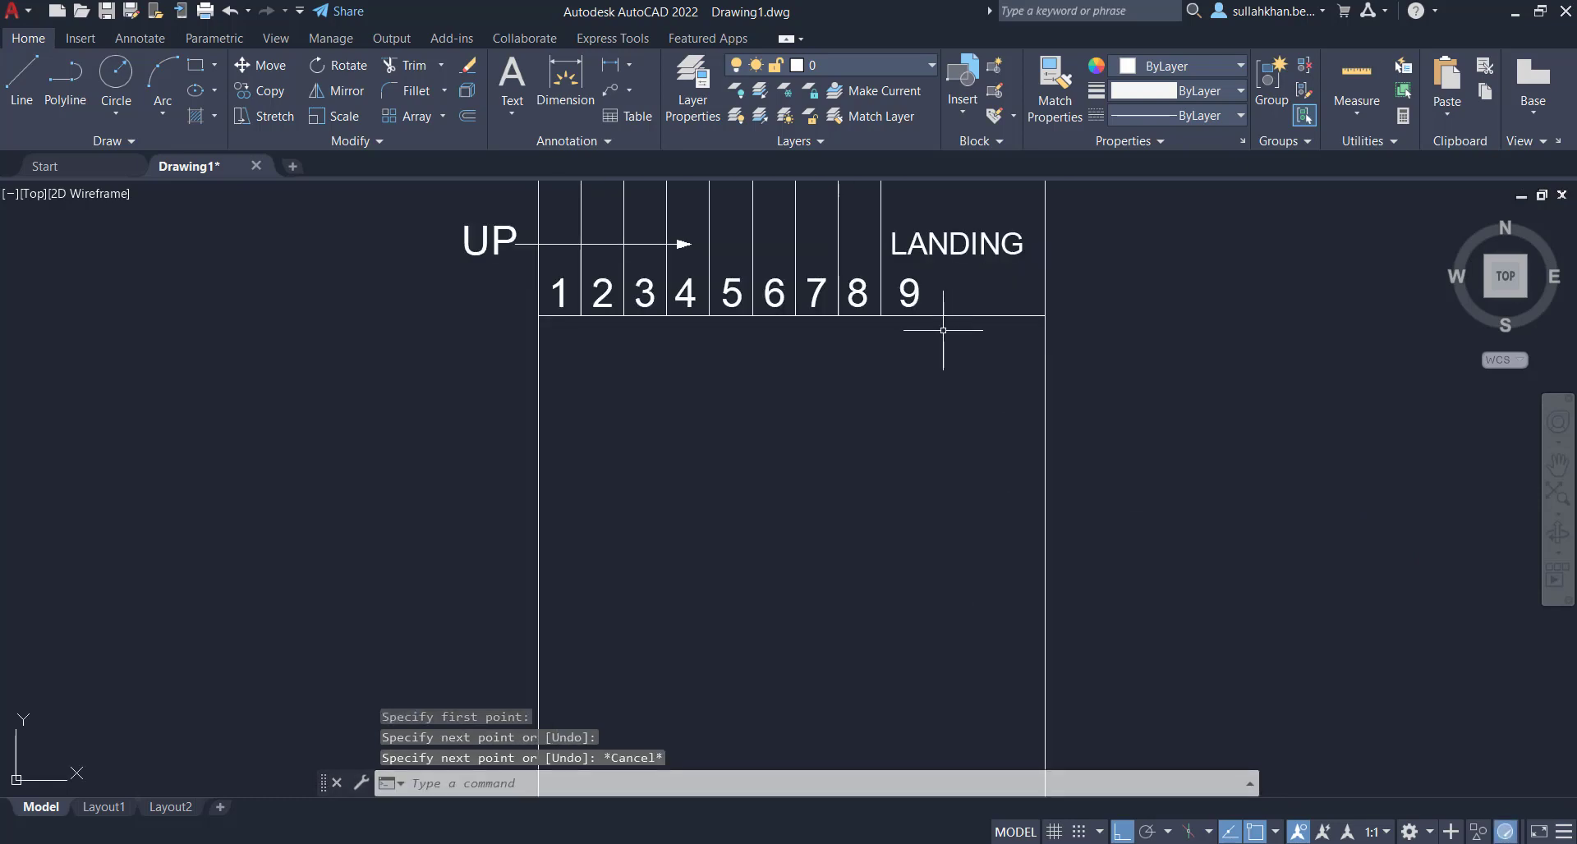
- Draw a 1.150 horizontal landing line below the plan, from the right projection line to below the edge between tread 8 and the landing
type("l")
key("Return")
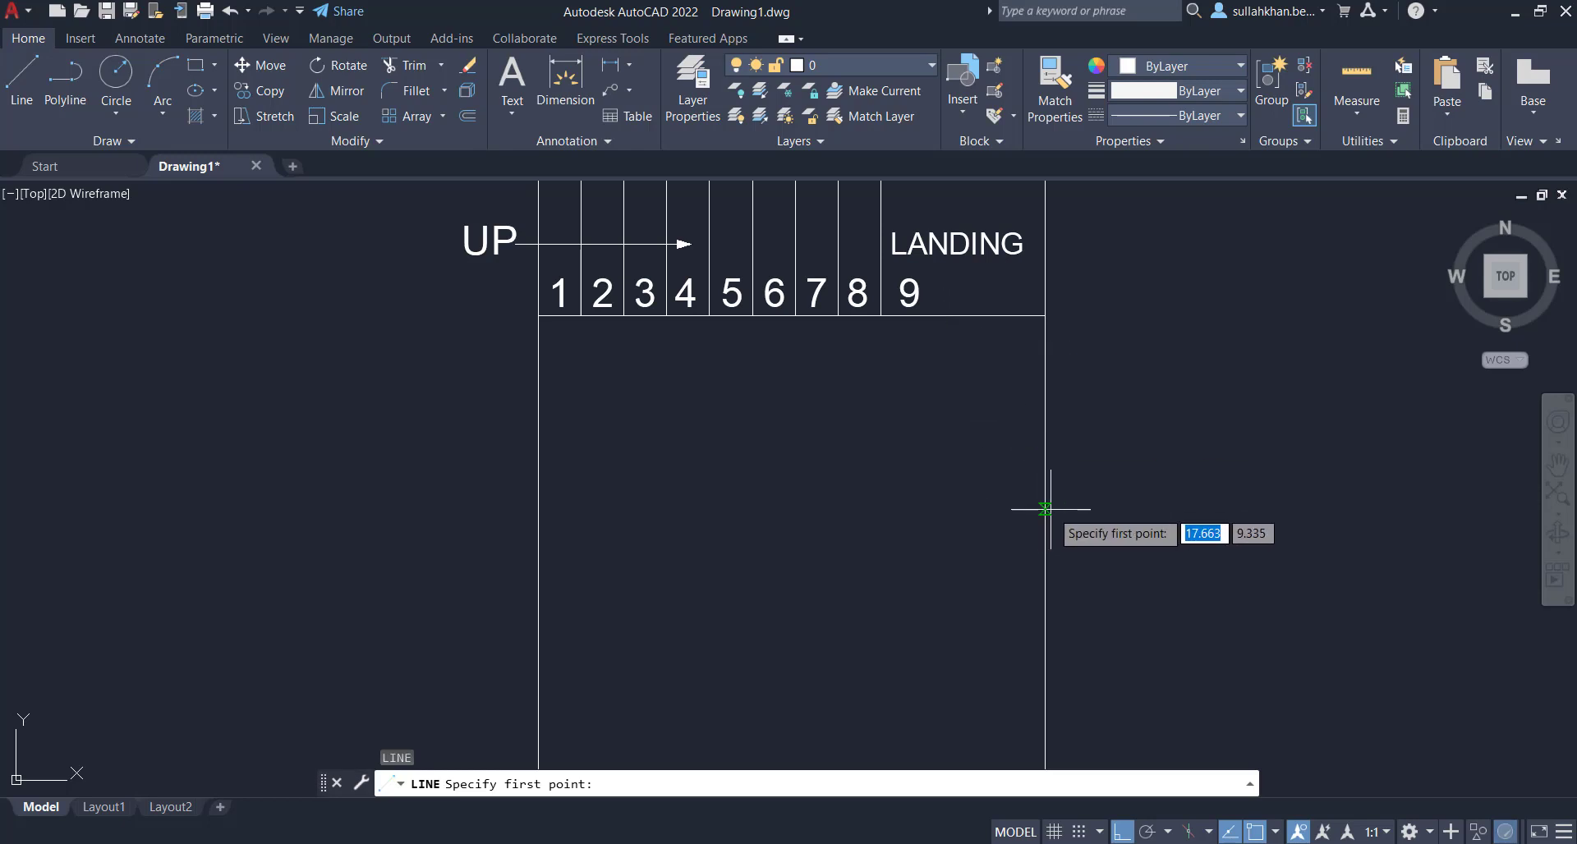
left_click(1043, 607)
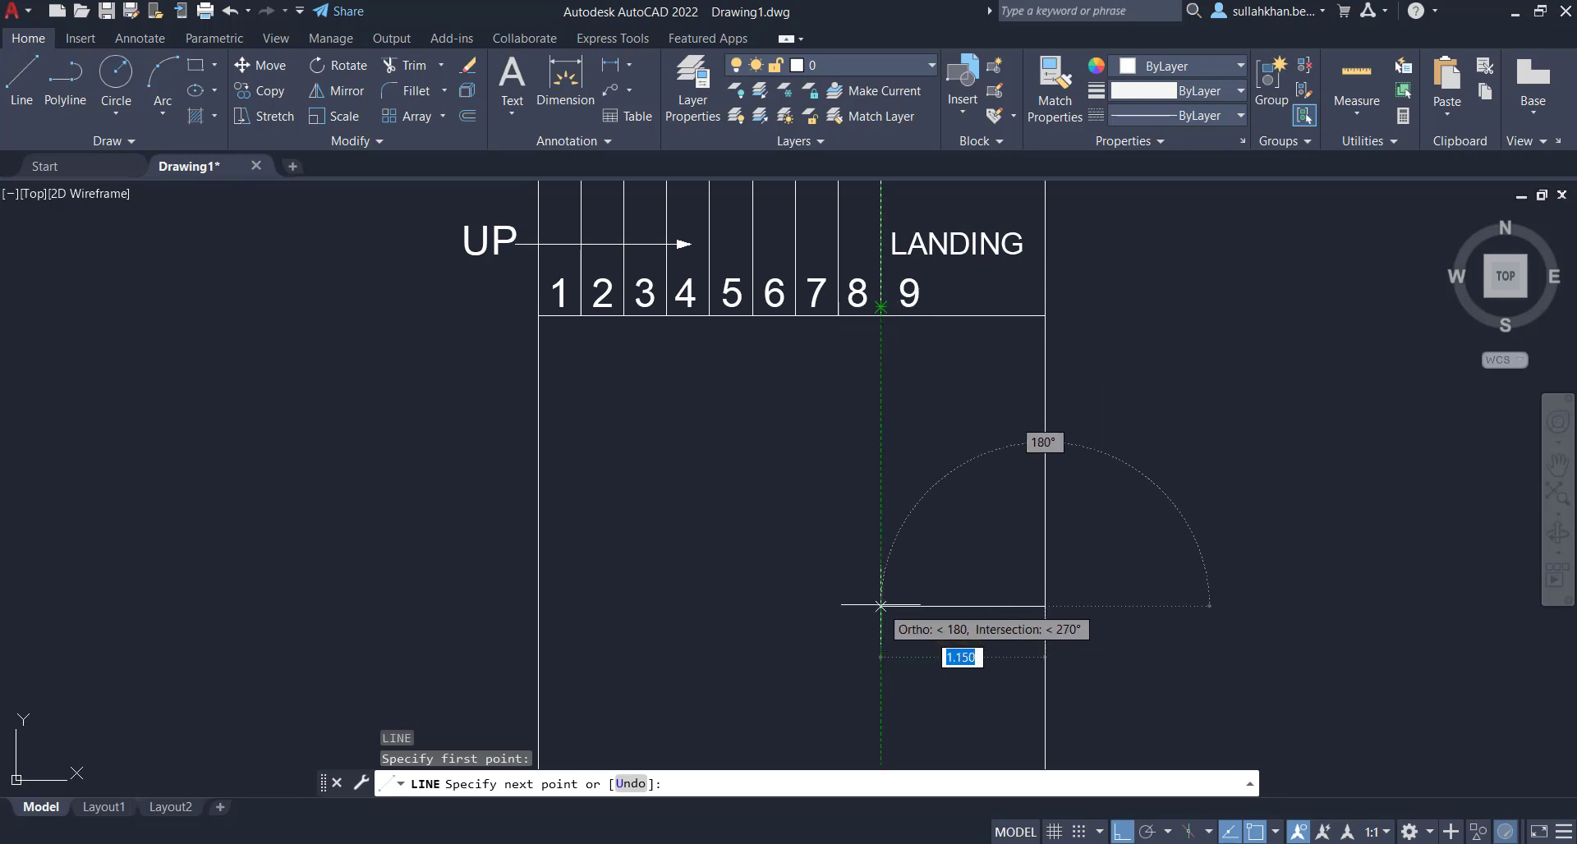
left_click(880, 606)
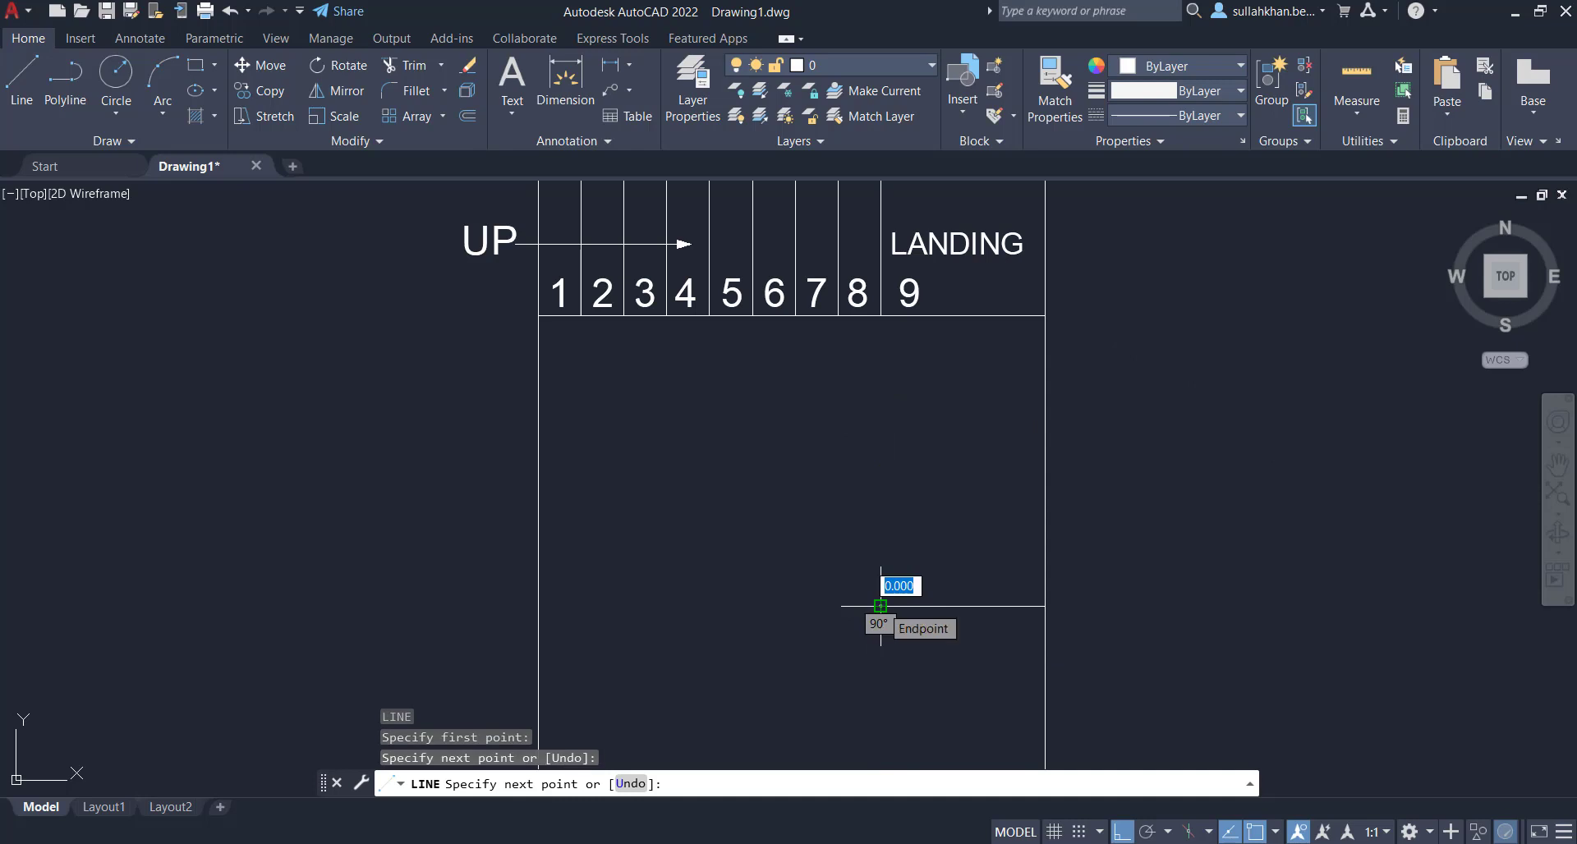
key("Escape")
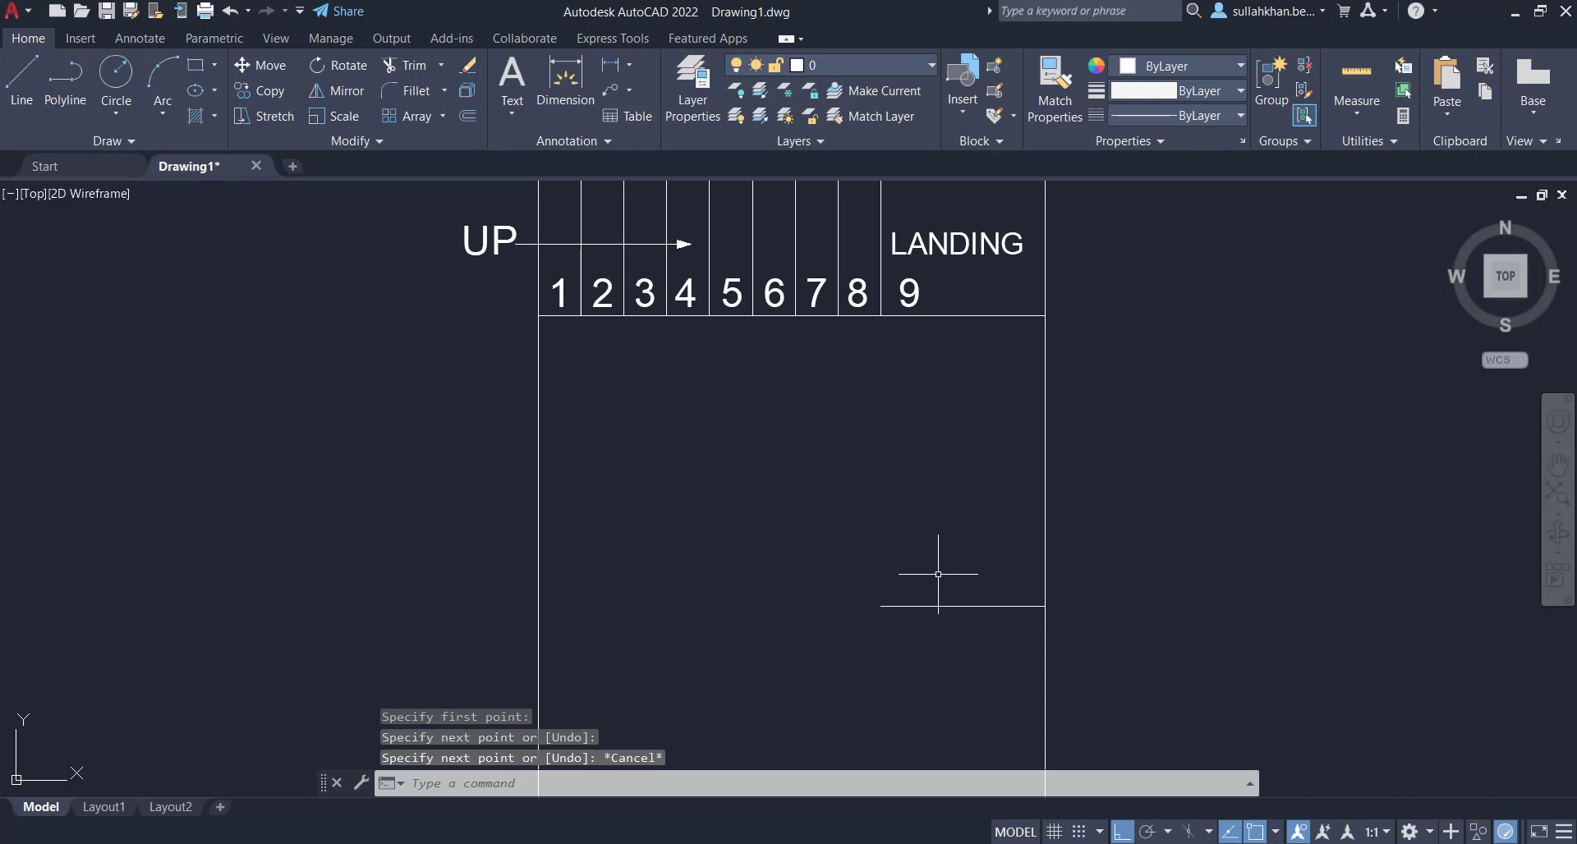
- Draw the first step from the landing line's free end: a riser 0.15 down and a tread 0.3 to the left
scroll(981, 386, "down", 2)
scroll(971, 443, "up", 3)
middle_click_drag(962, 556, 944, 512)
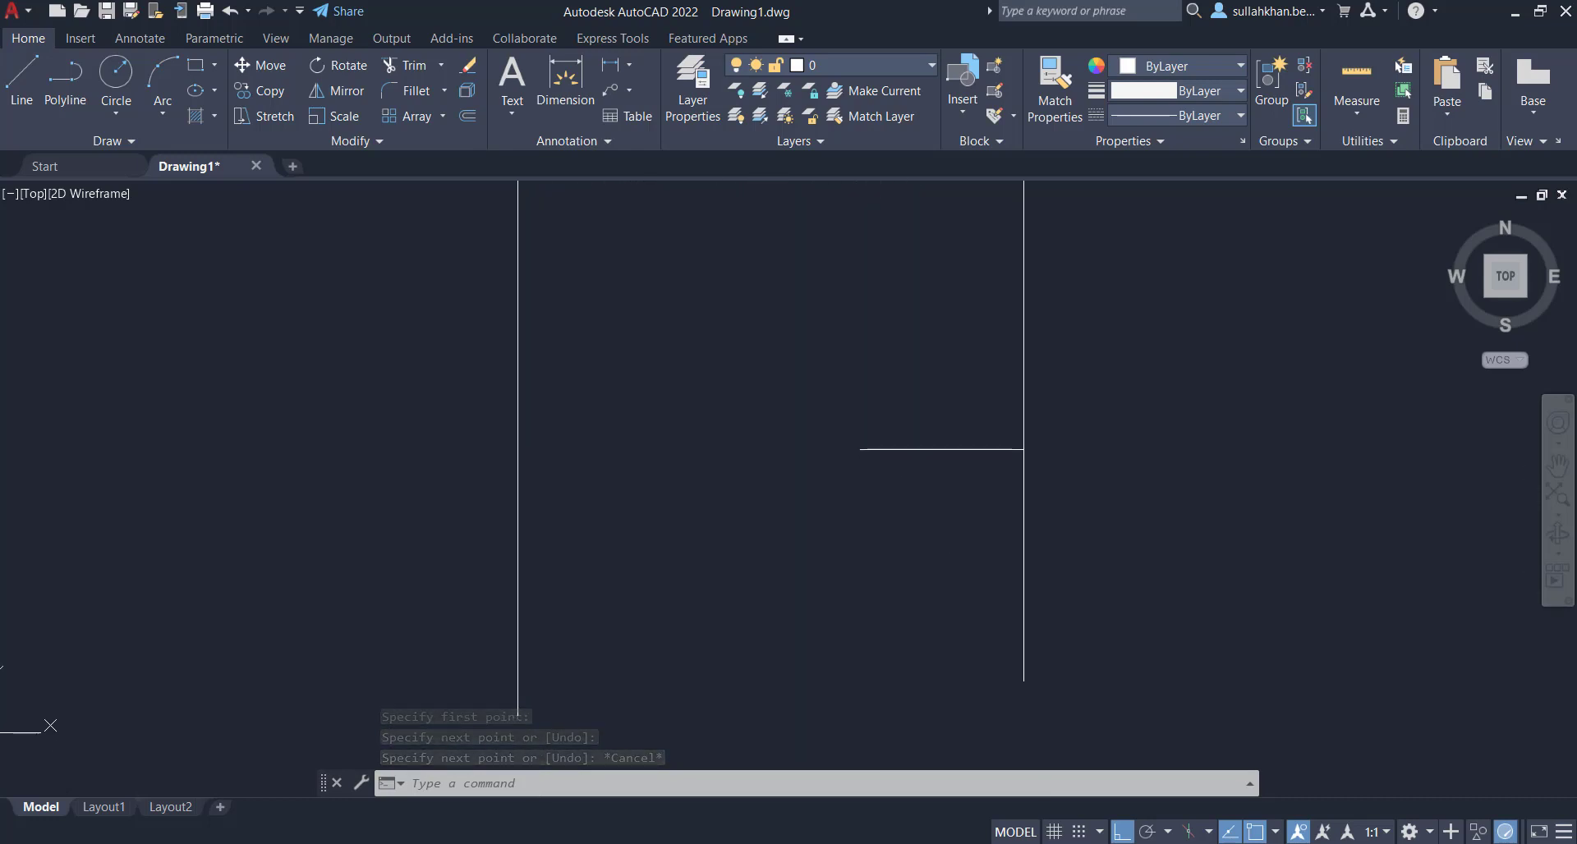
type("l")
key("Return")
left_click(860, 449)
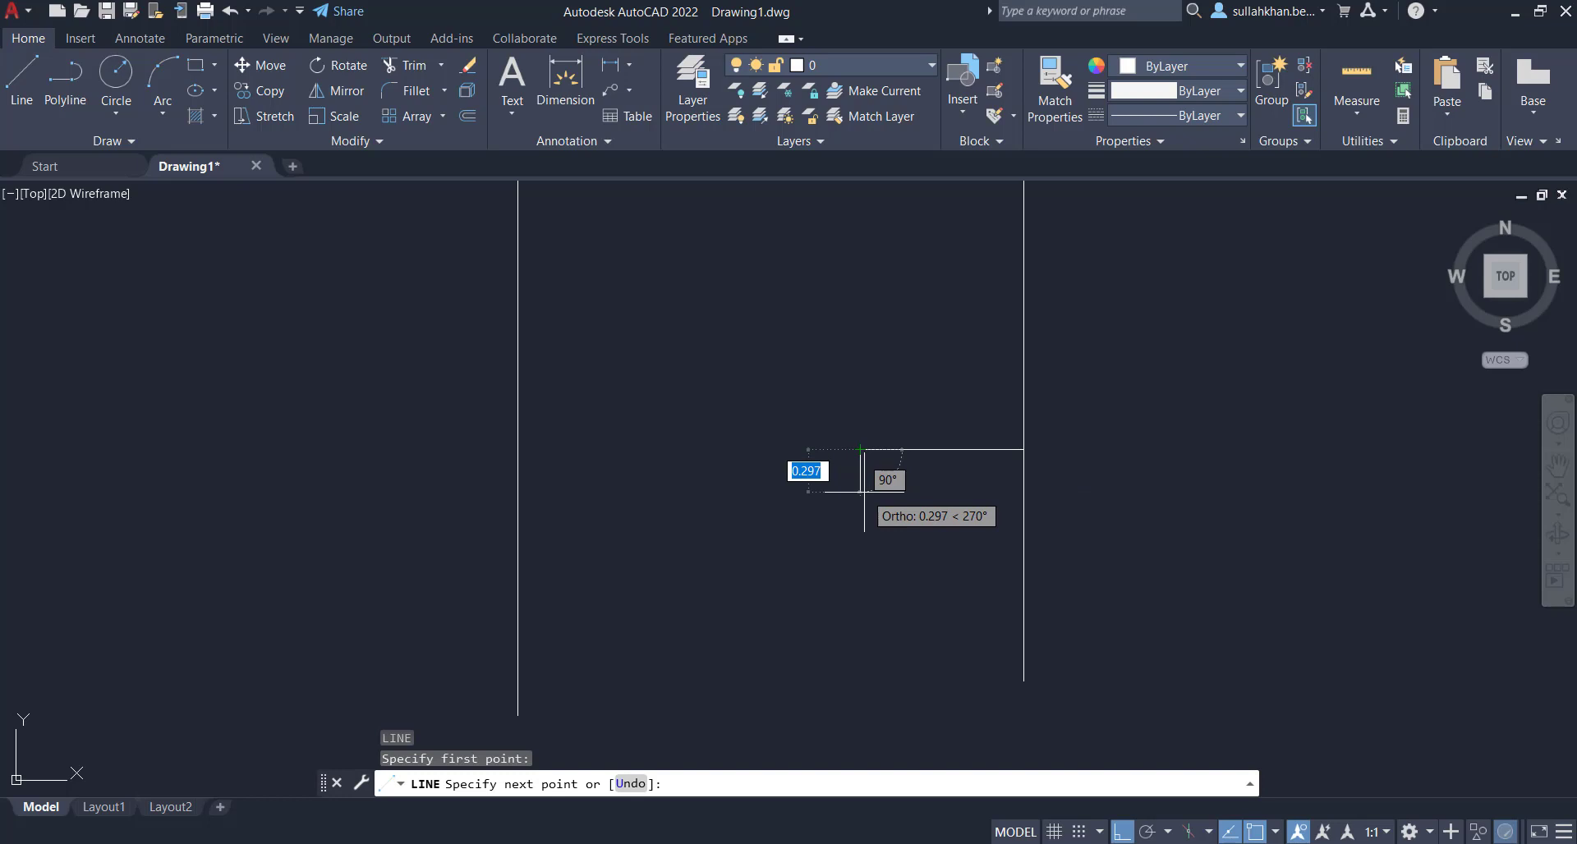
type("0.15")
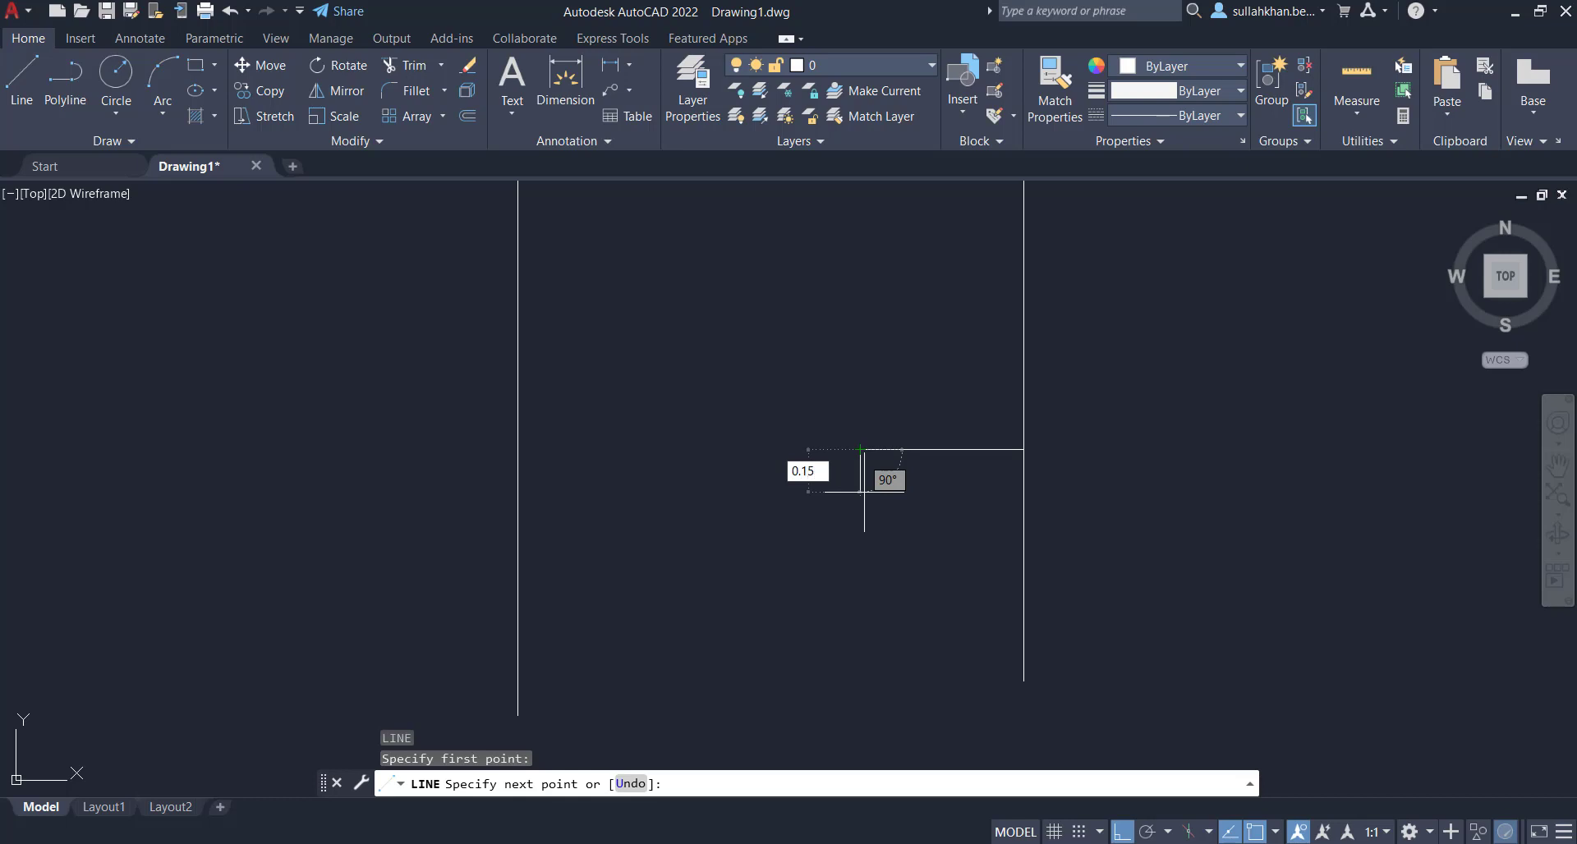
key("Return")
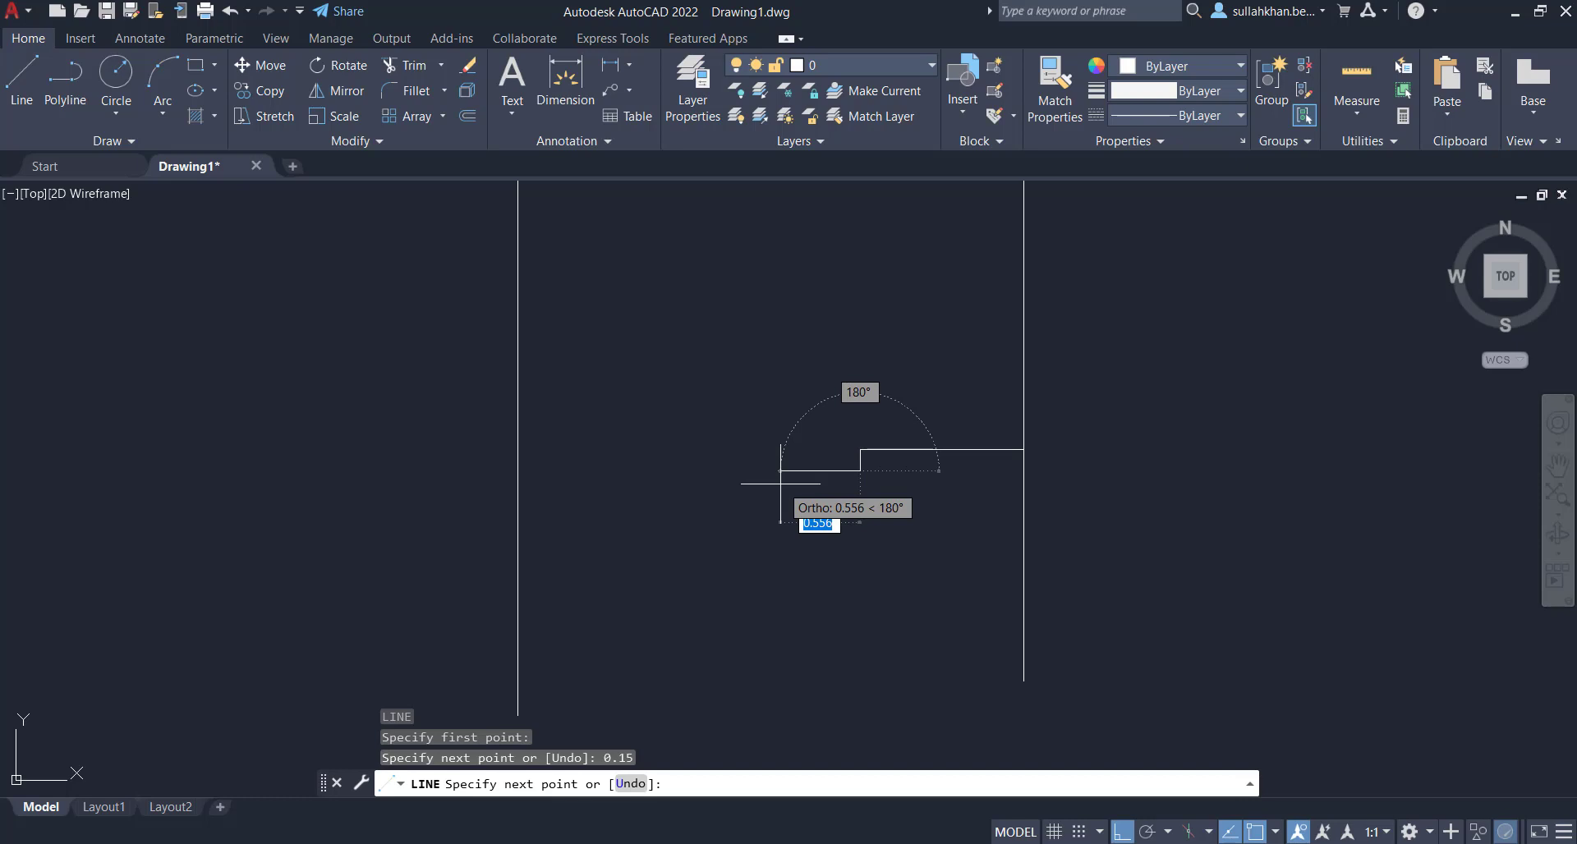
type("0")
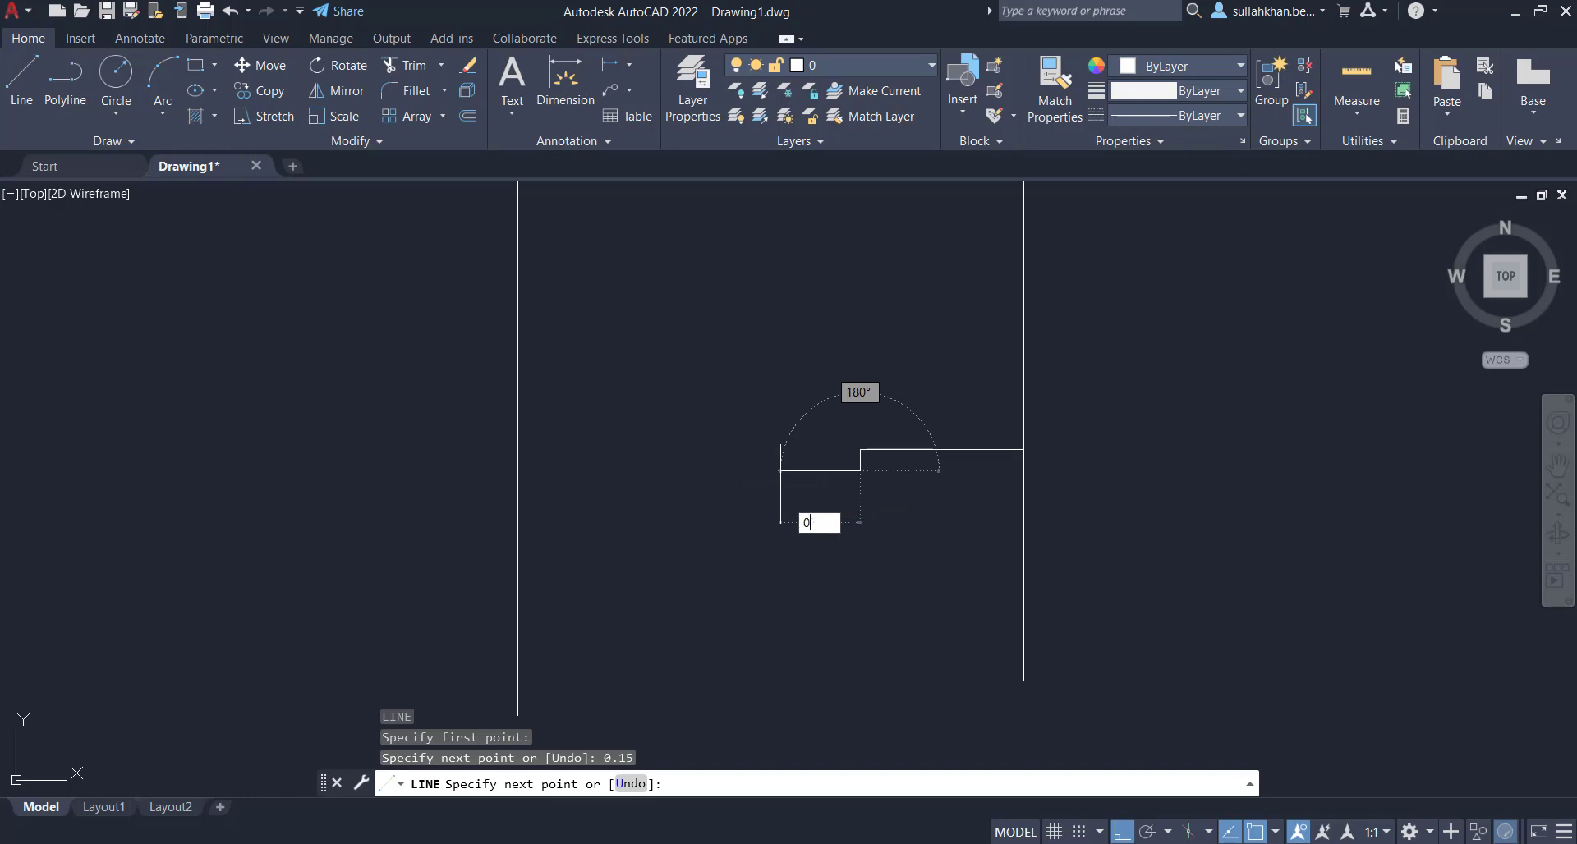
type(".3")
key("Return")
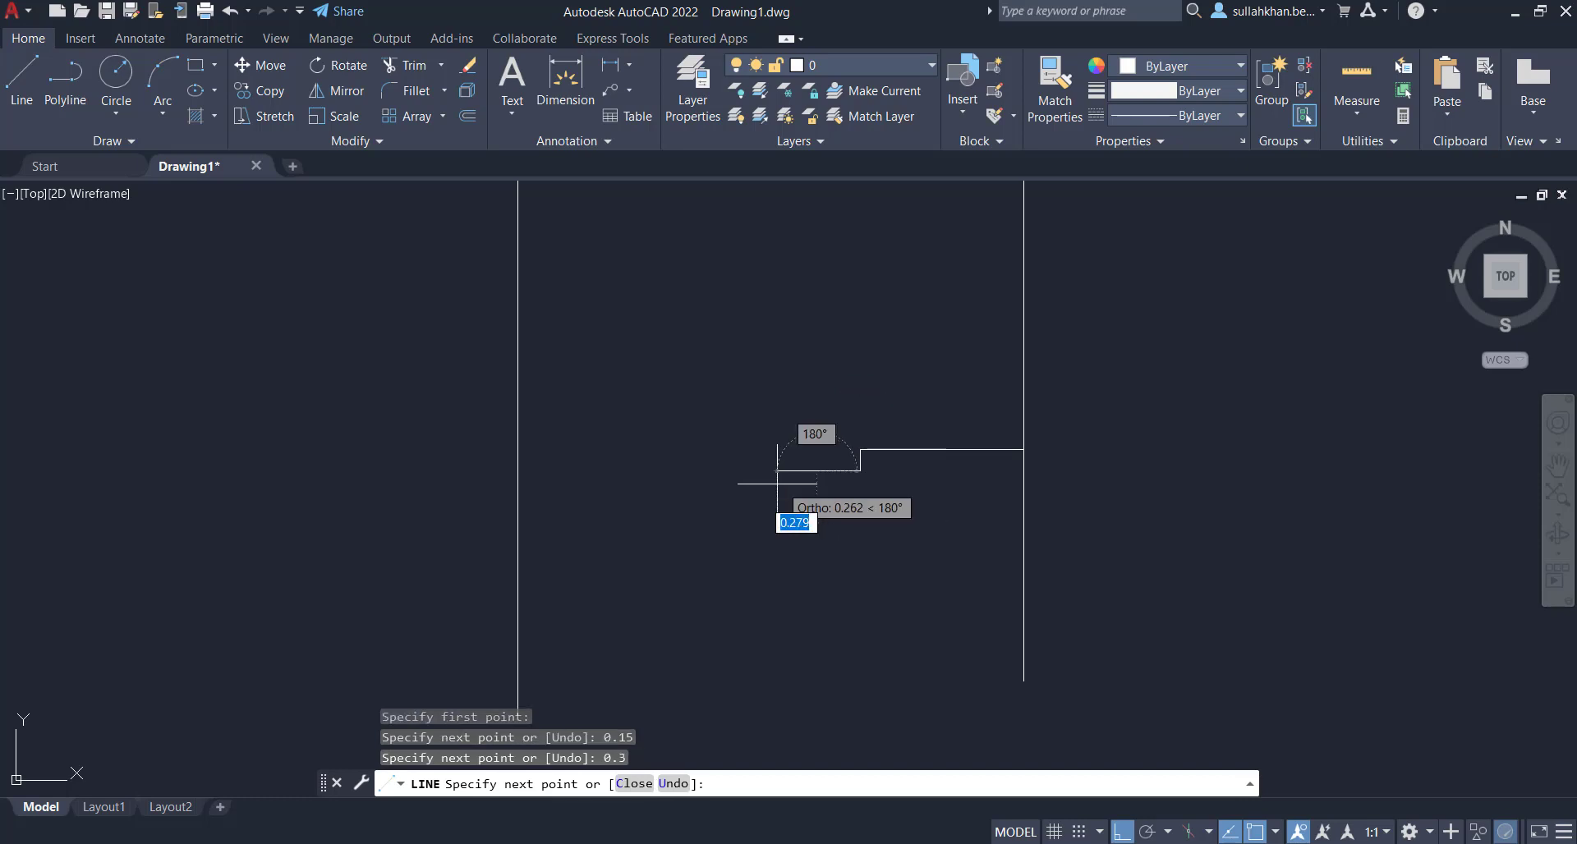
- Continue the profile with a second step, 0.15 down and 0.3 to the left, and end the line
type("0.15")
key("Return")
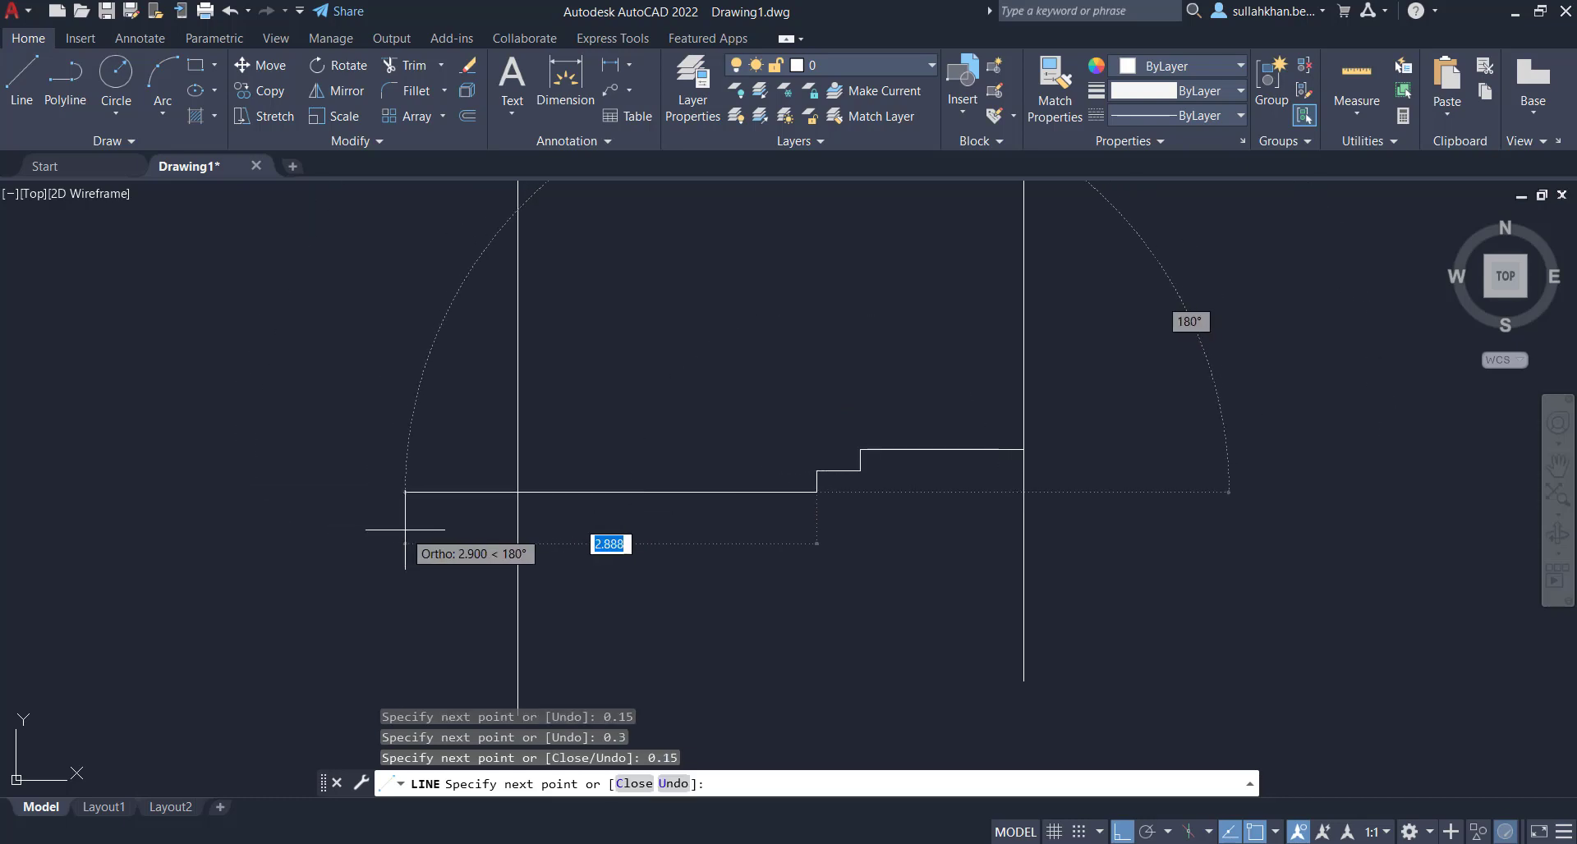
type("0.3")
key("Return")
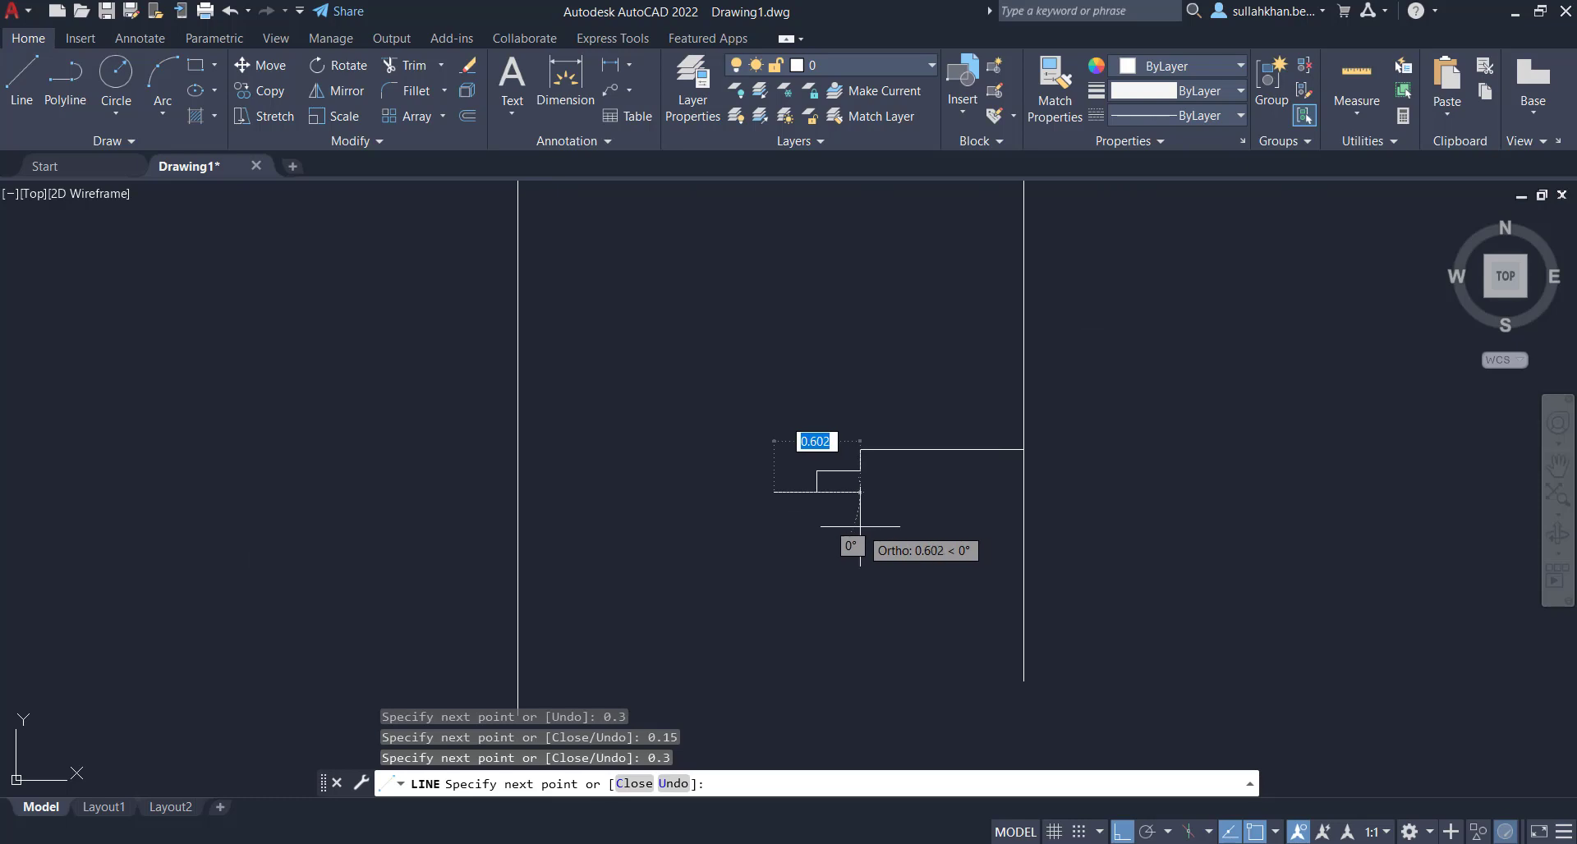
key("Escape")
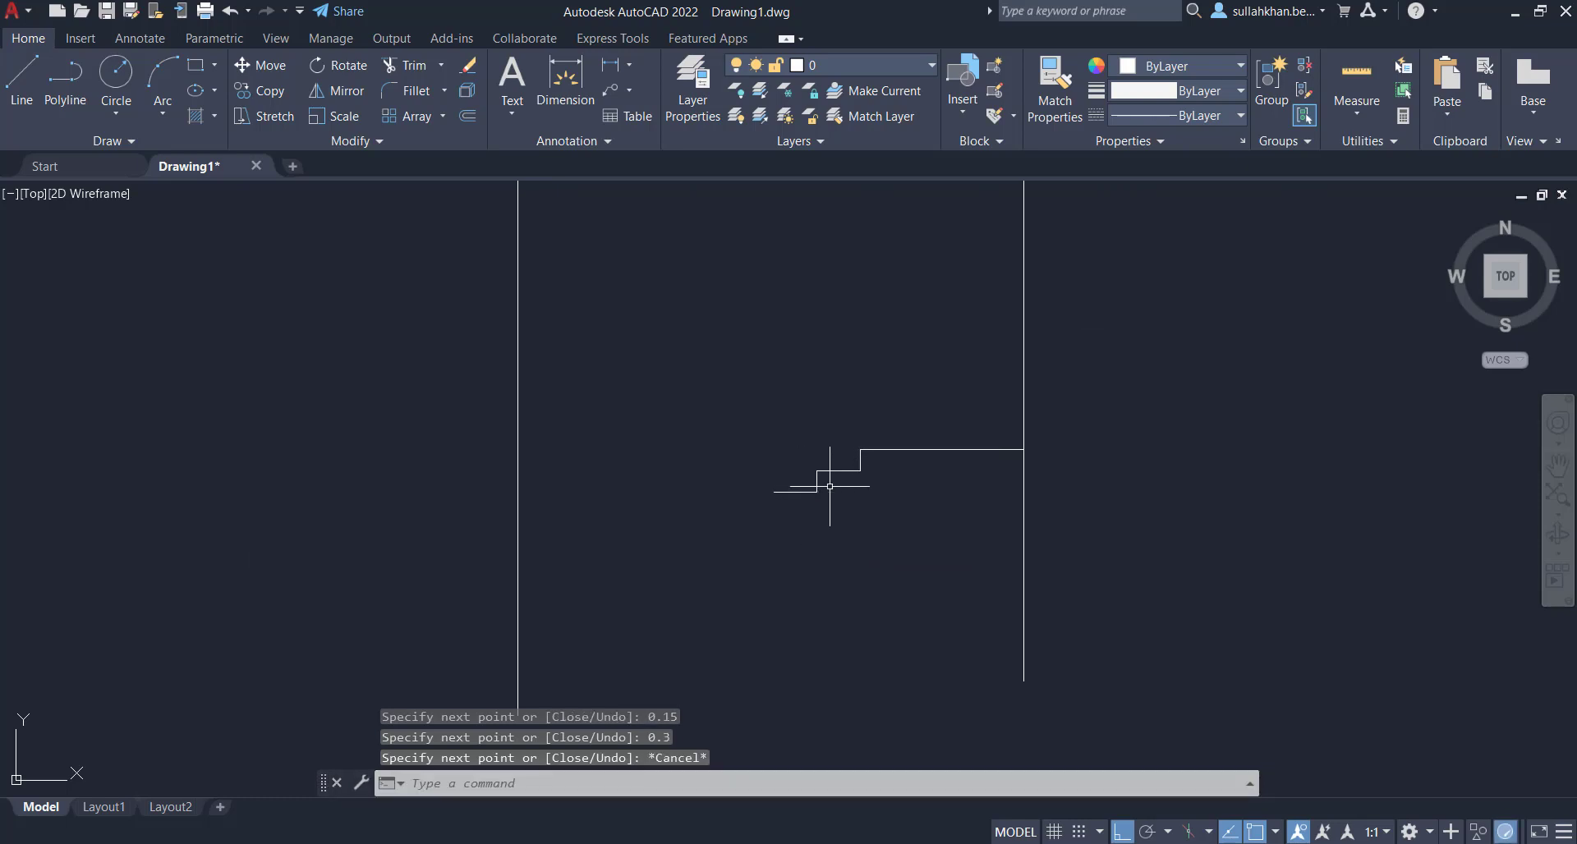
- Copy the two-step profile three times down the slope, end to end from the landing corner, until it reaches the left projection line
left_click(751, 453)
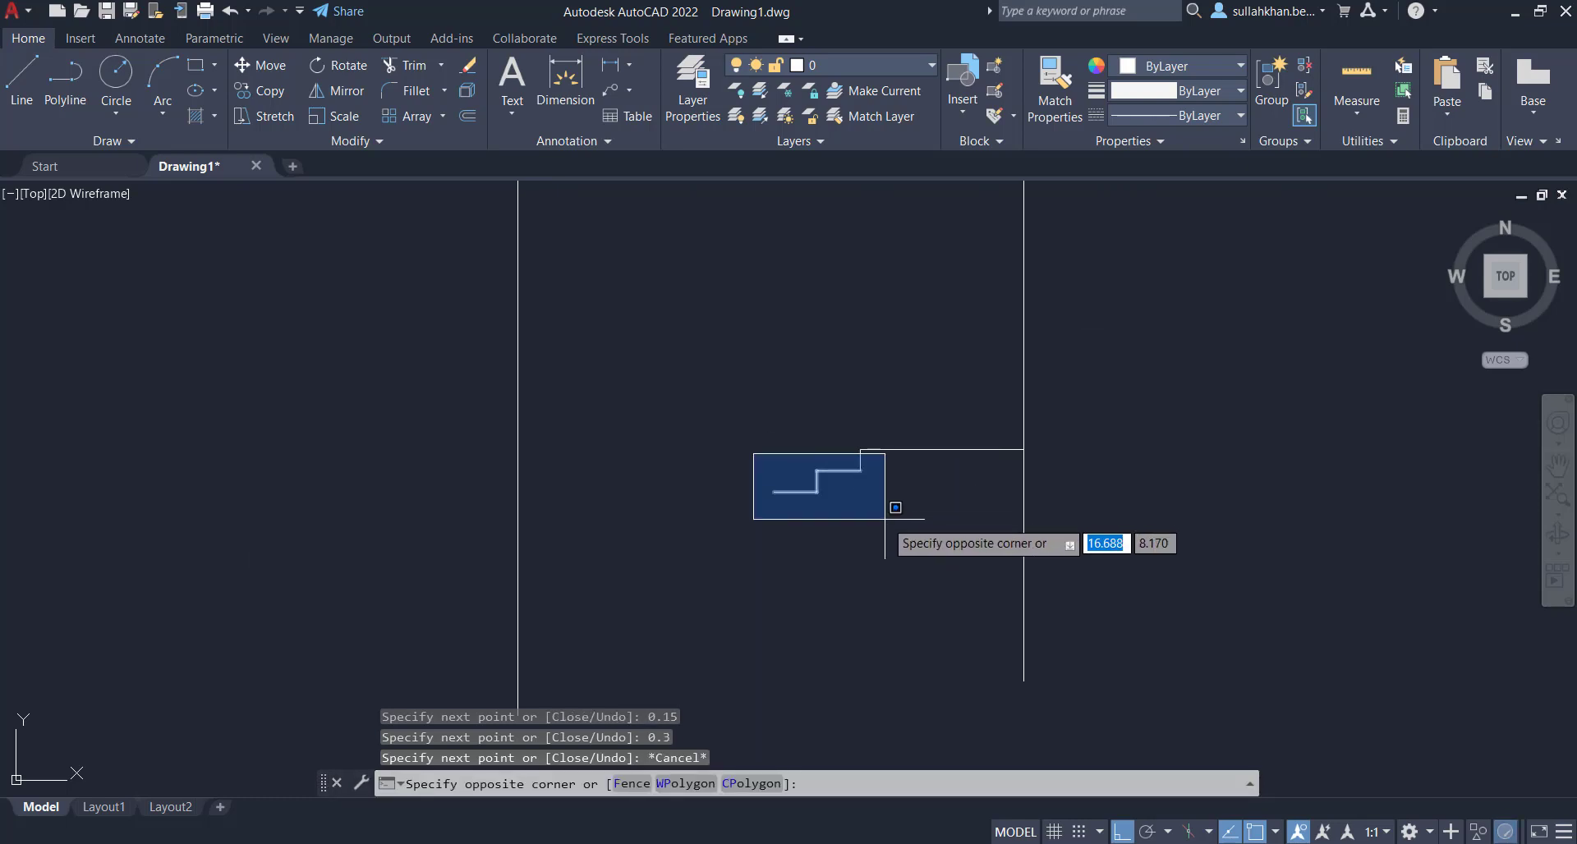
left_click(887, 523)
left_click(872, 452)
left_click(762, 499)
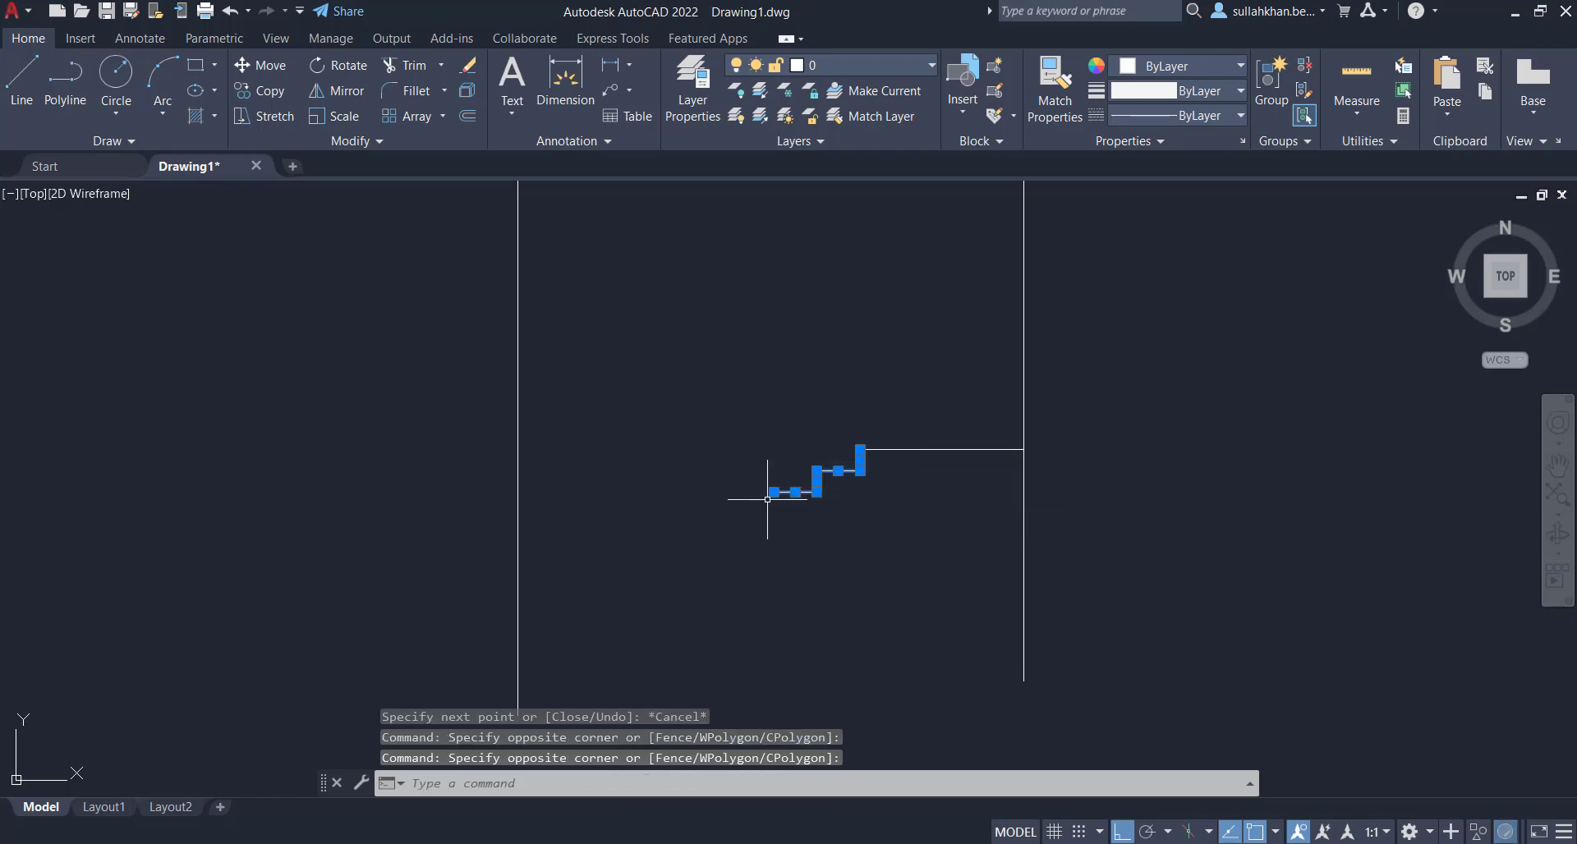
right_click(813, 492)
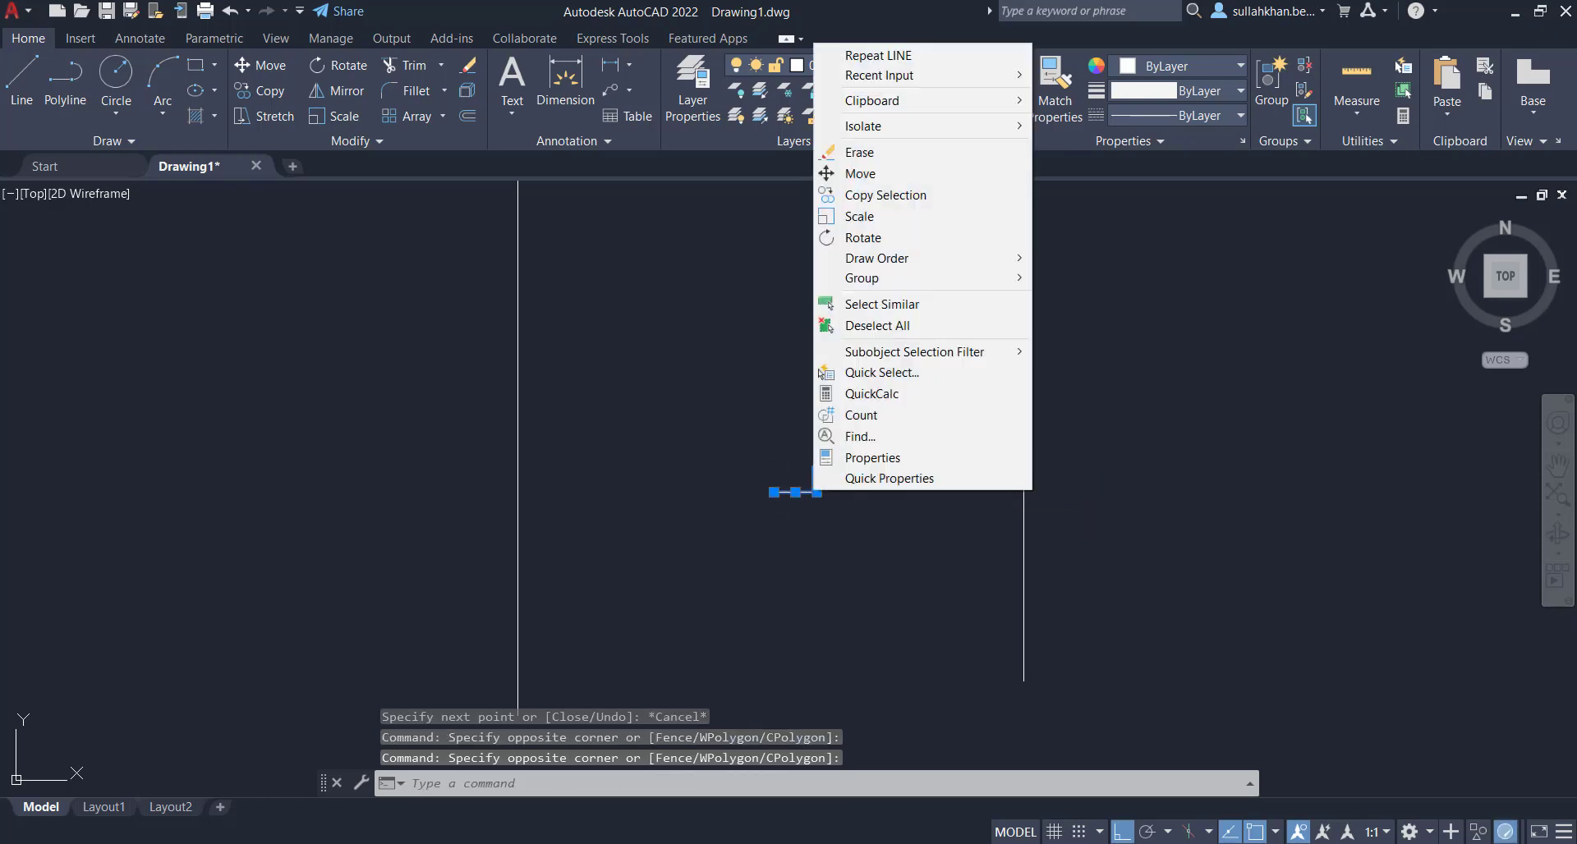
left_click(858, 197)
left_click(860, 449)
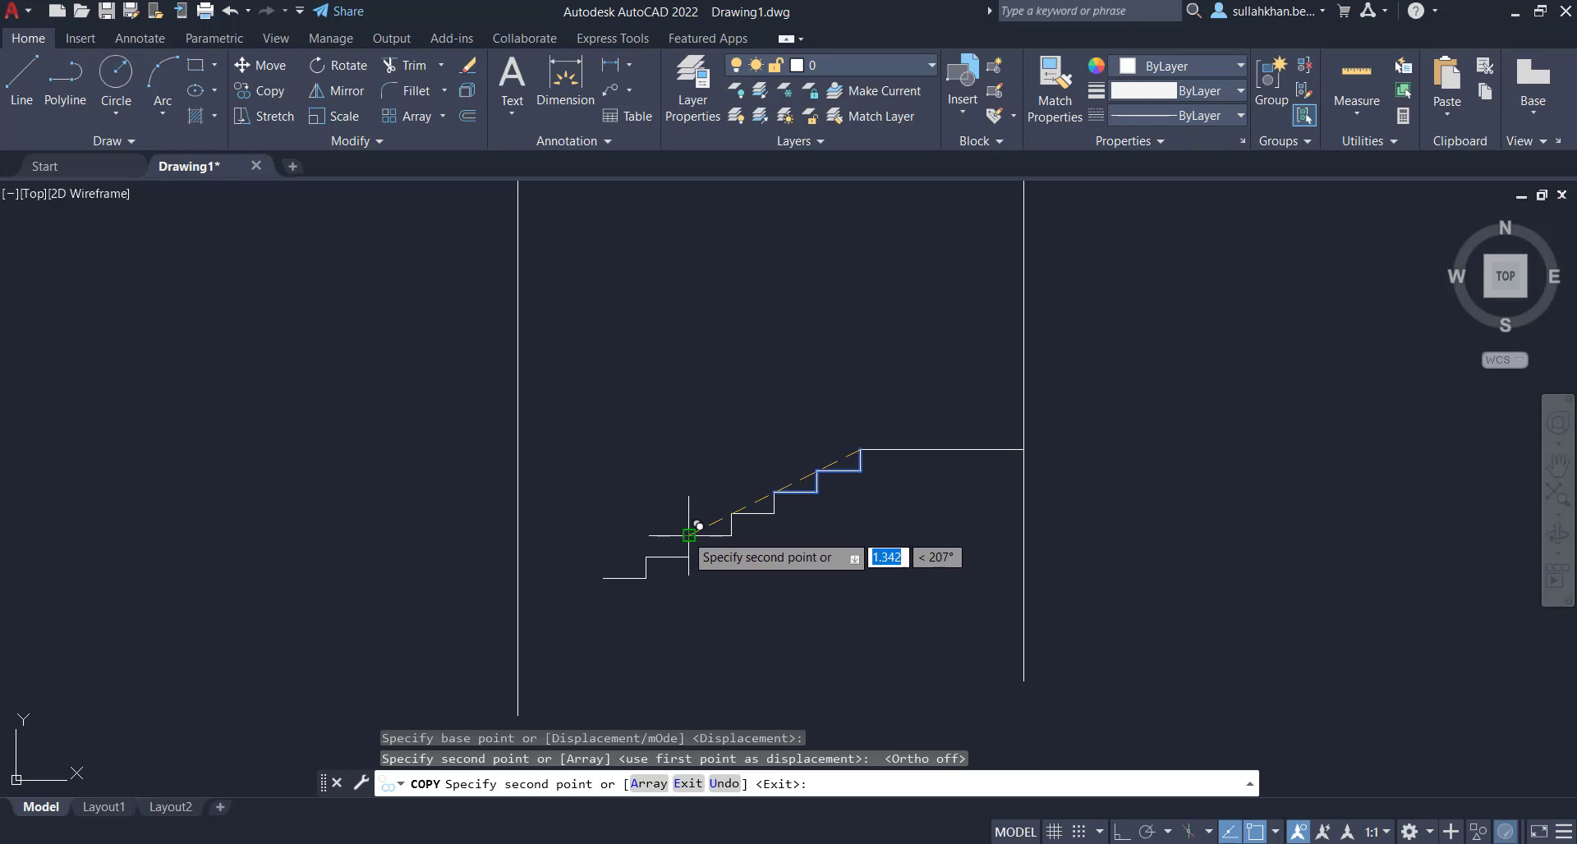
left_click(688, 535)
left_click(604, 578)
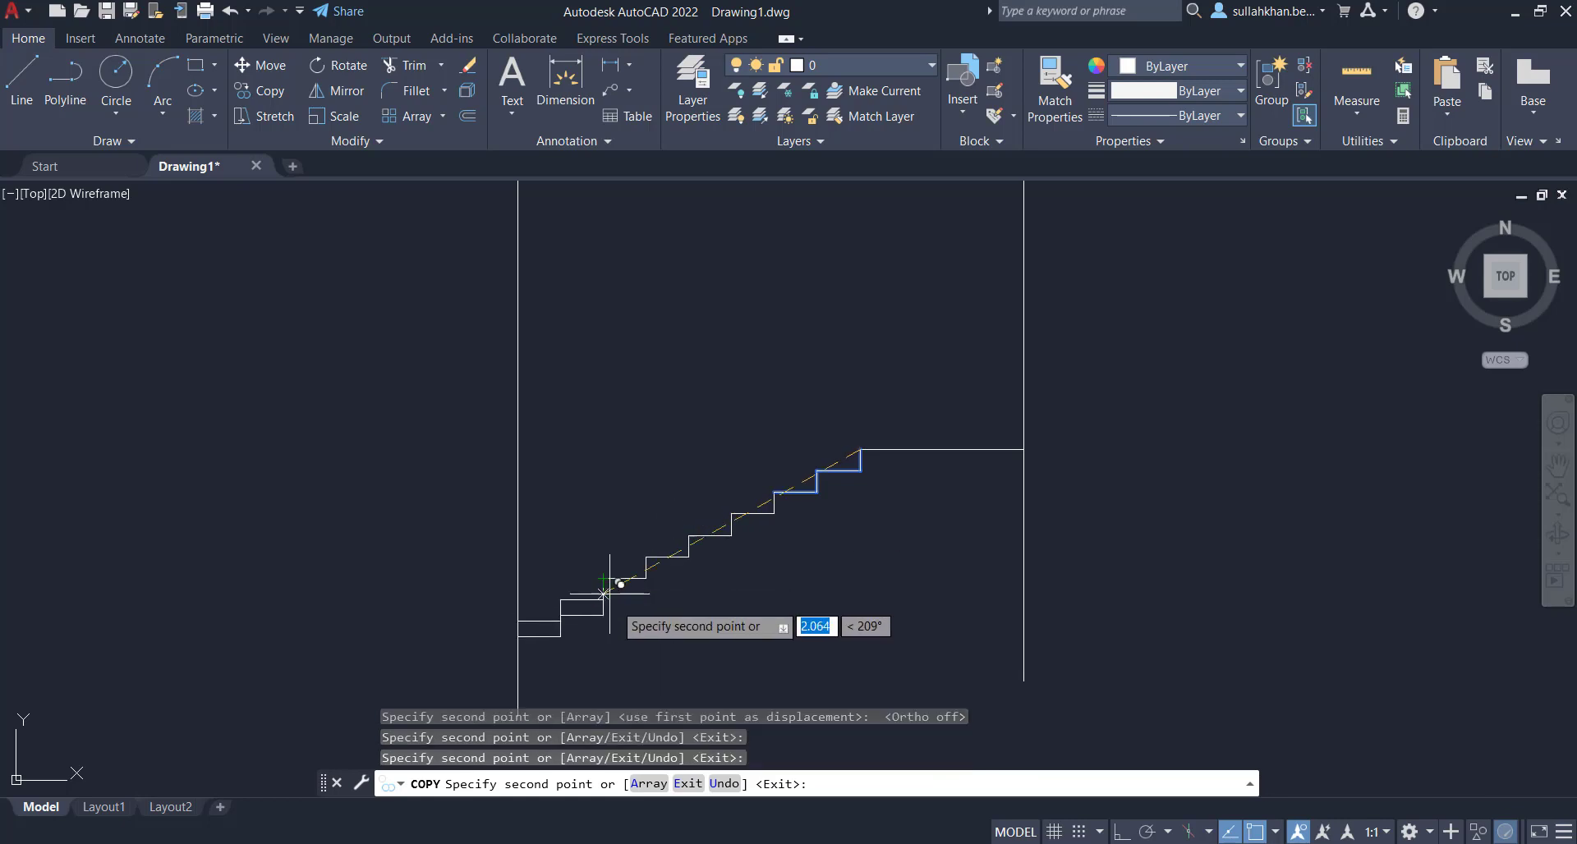
key("Escape")
scroll(907, 390, "down", 2)
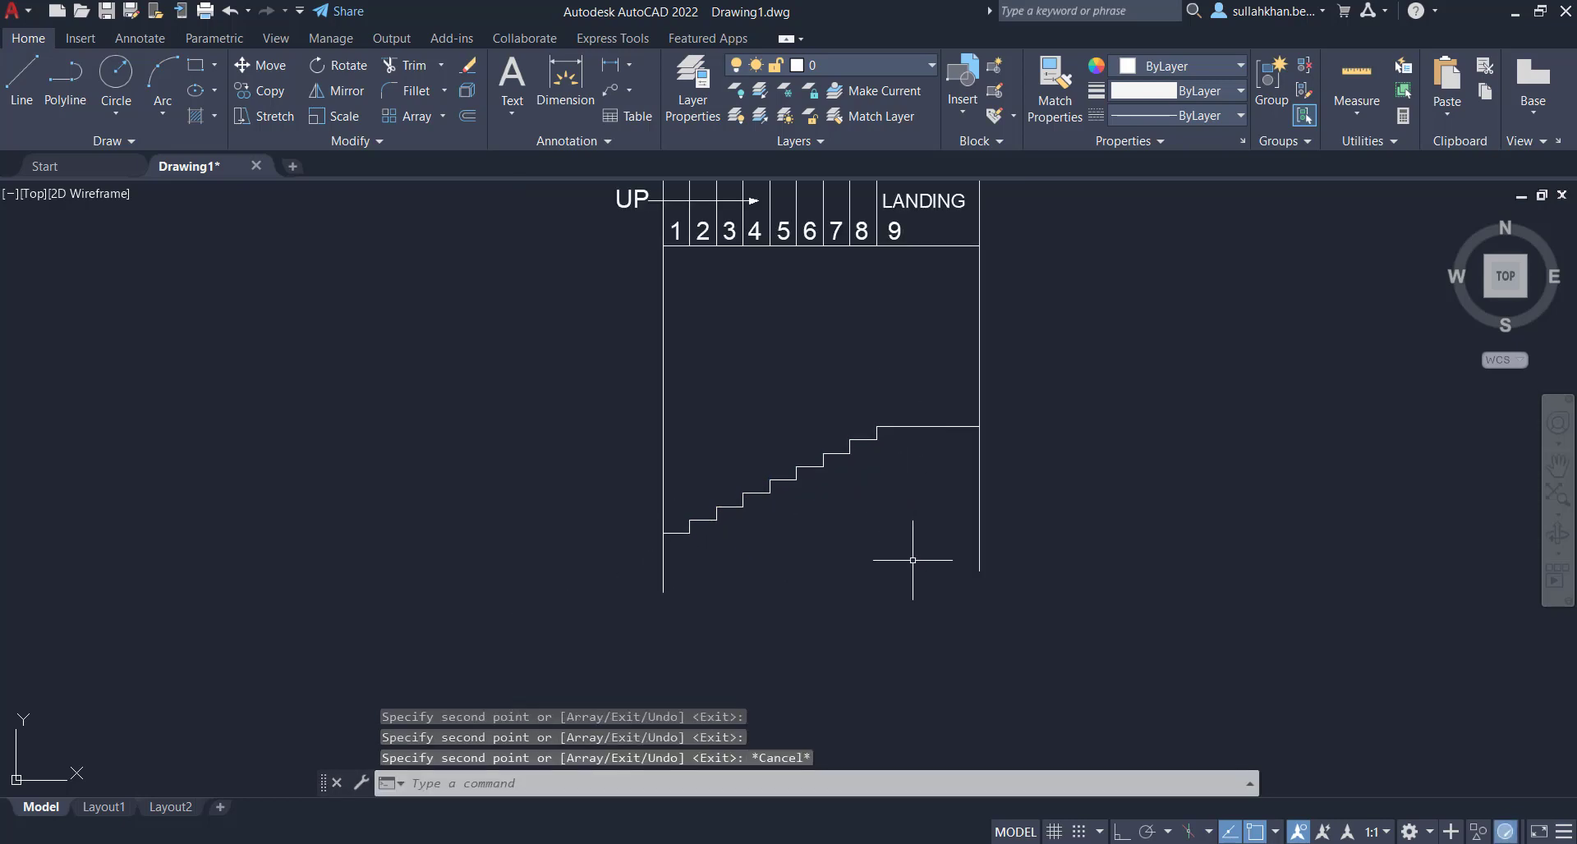
- Add the text label "RISE" above the lower steps of the section, just inside the left projection line
scroll(842, 455, "up", 2)
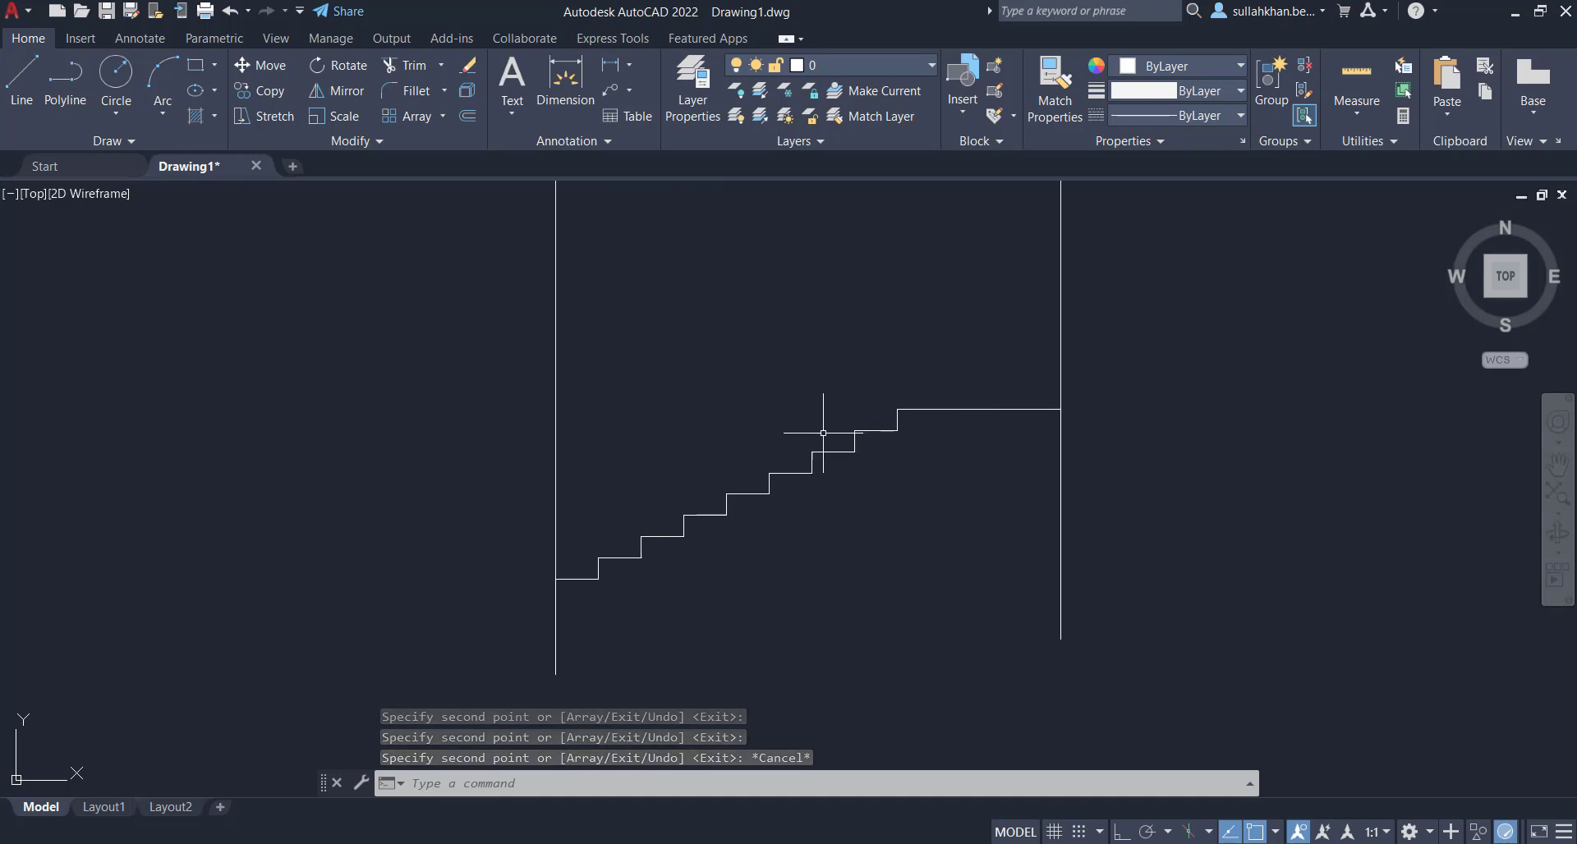
left_click(511, 82)
left_click(570, 400)
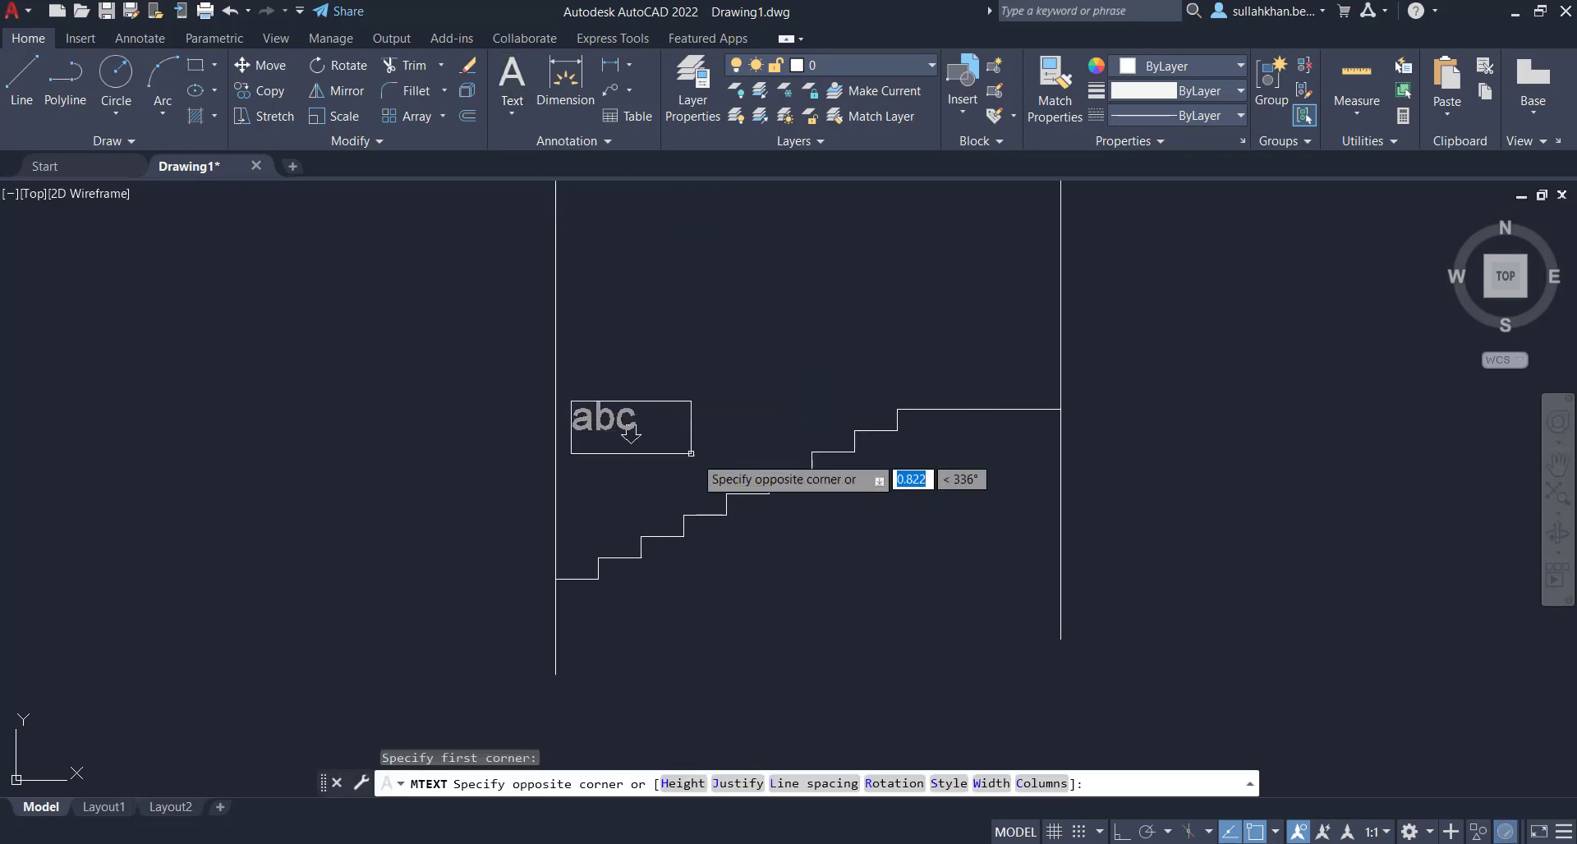
left_click(731, 449)
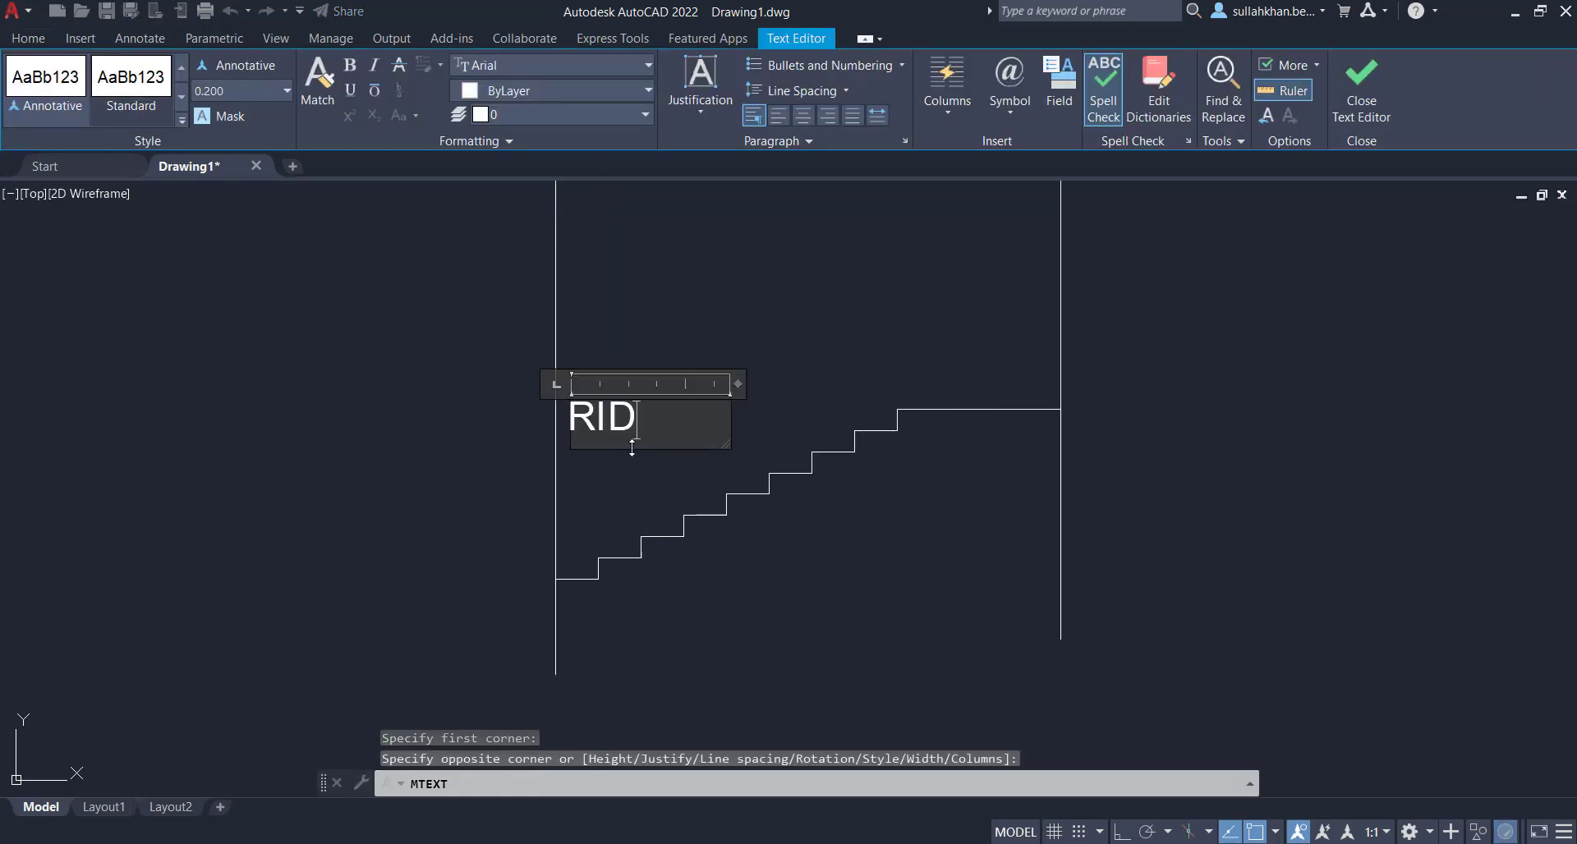
left_click(803, 327)
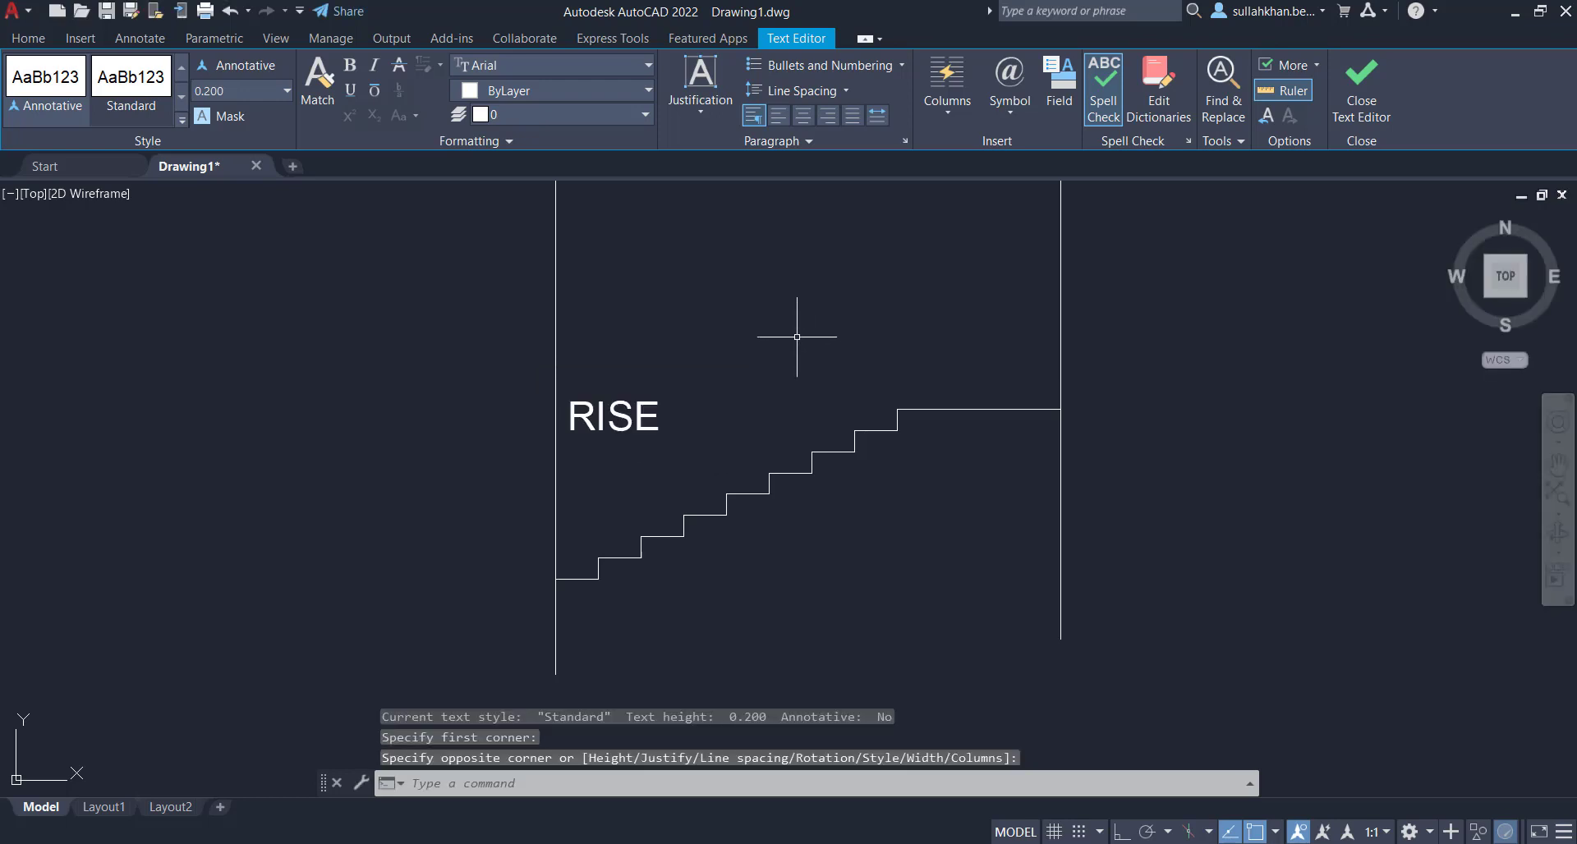
- Move the RISE label slightly straight down, closer to the lower steps
left_click(649, 450)
left_click(582, 407)
left_click(572, 402)
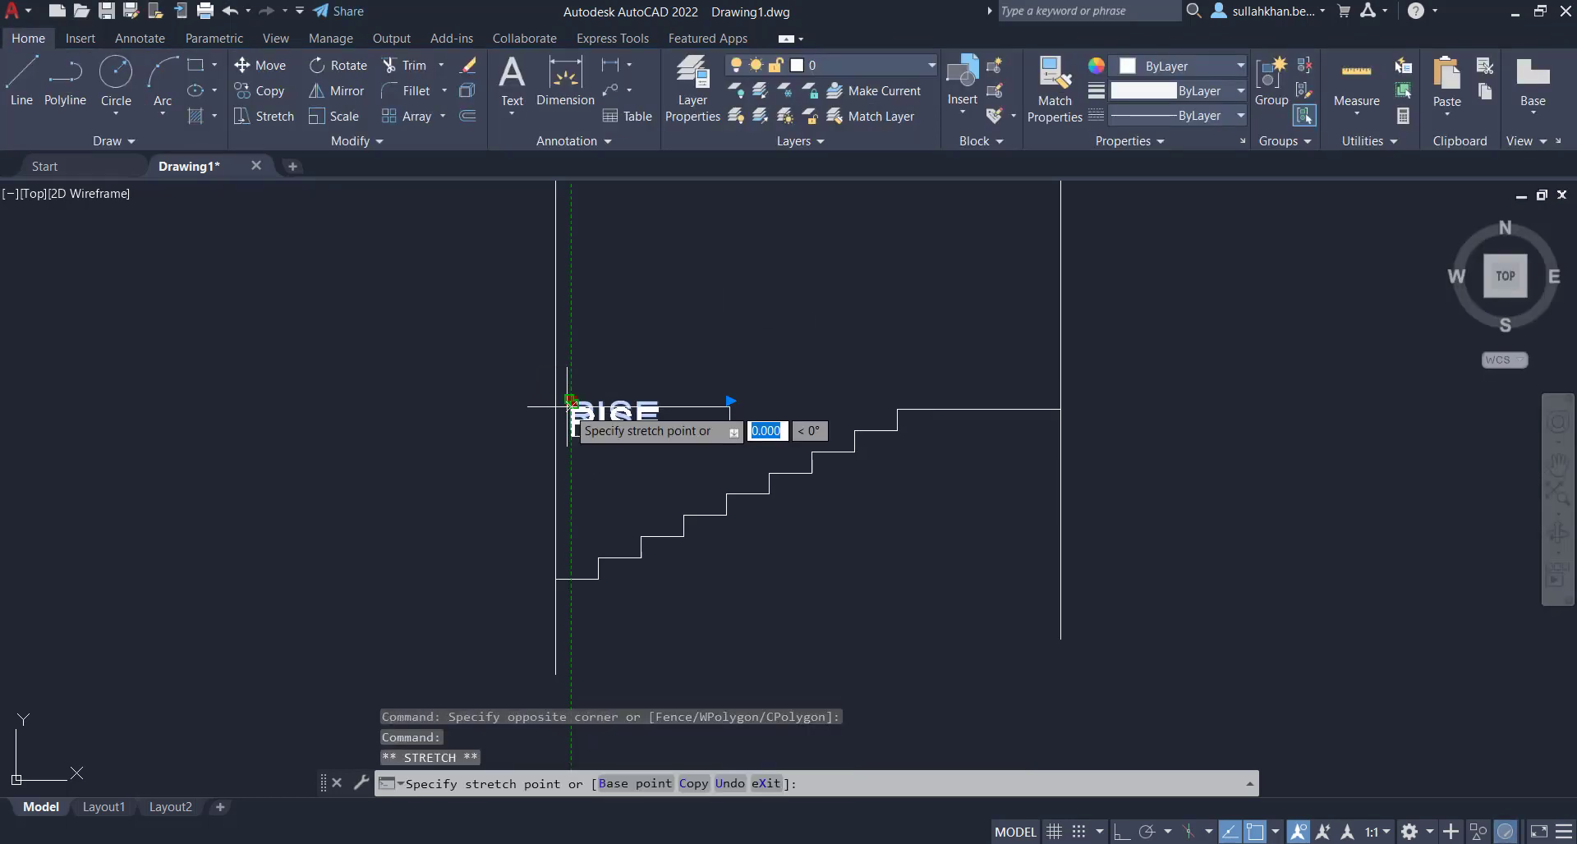
left_click(585, 447)
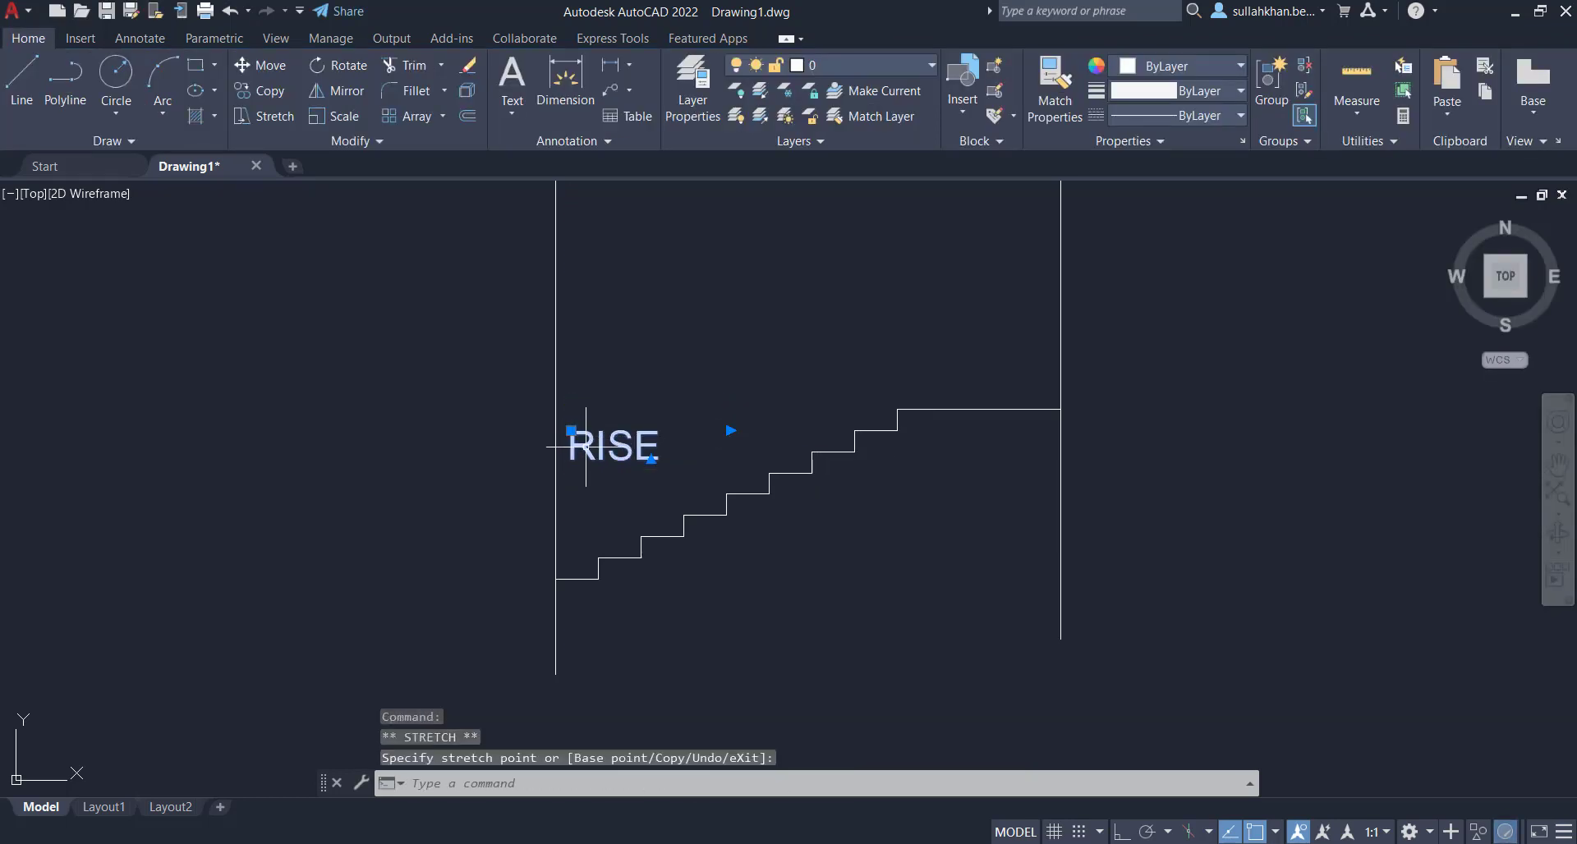
- Add the text label "THREAD" above the section, up and to the right of the RISE label
left_click(520, 121)
left_click(648, 277)
left_click(808, 324)
type("T")
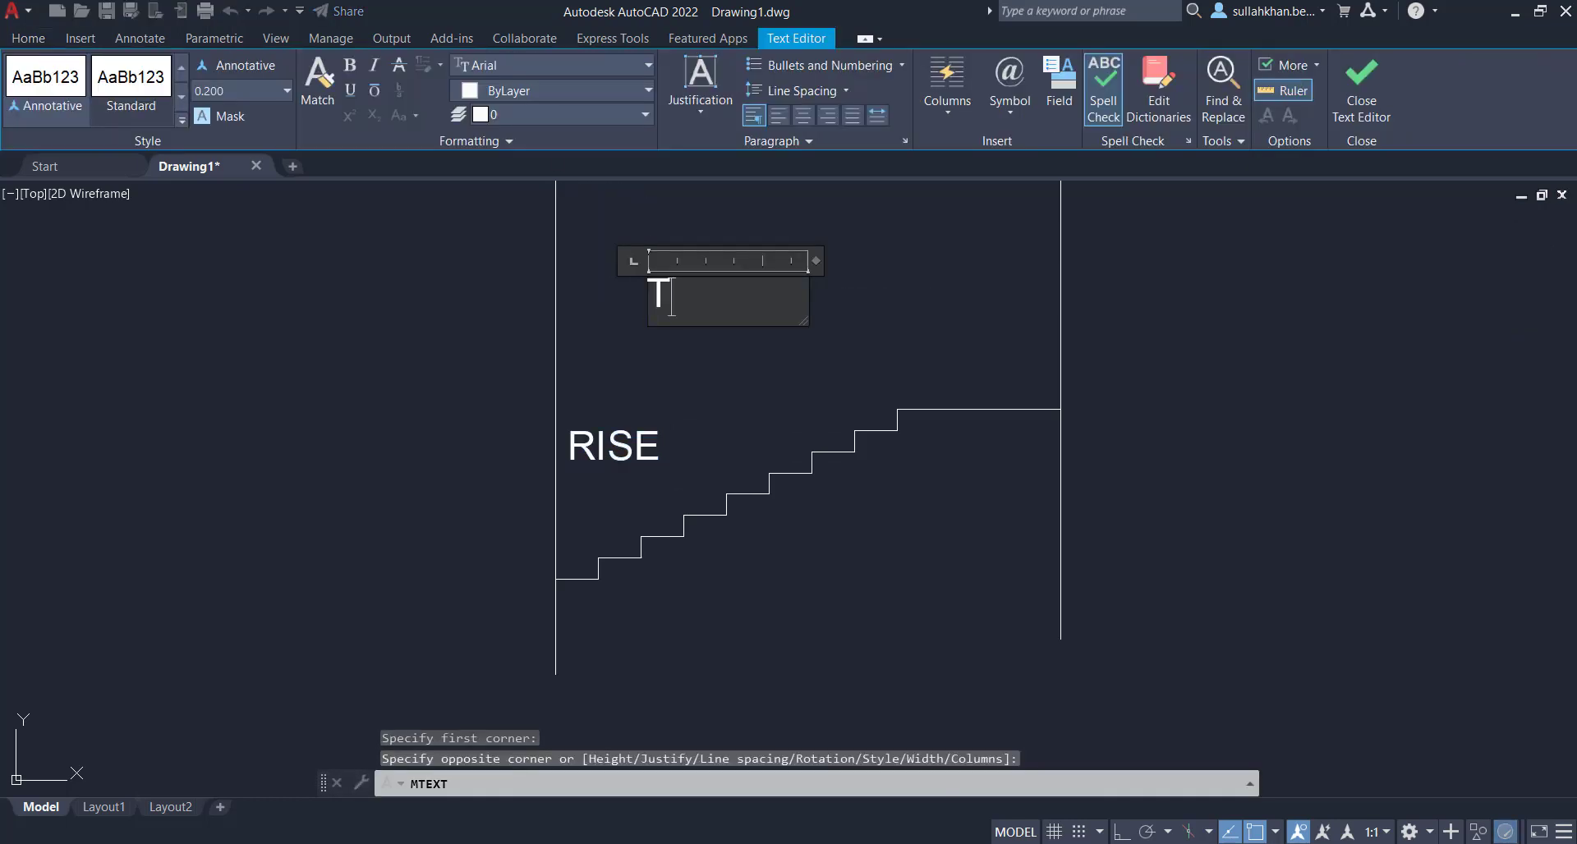
type("HREAD")
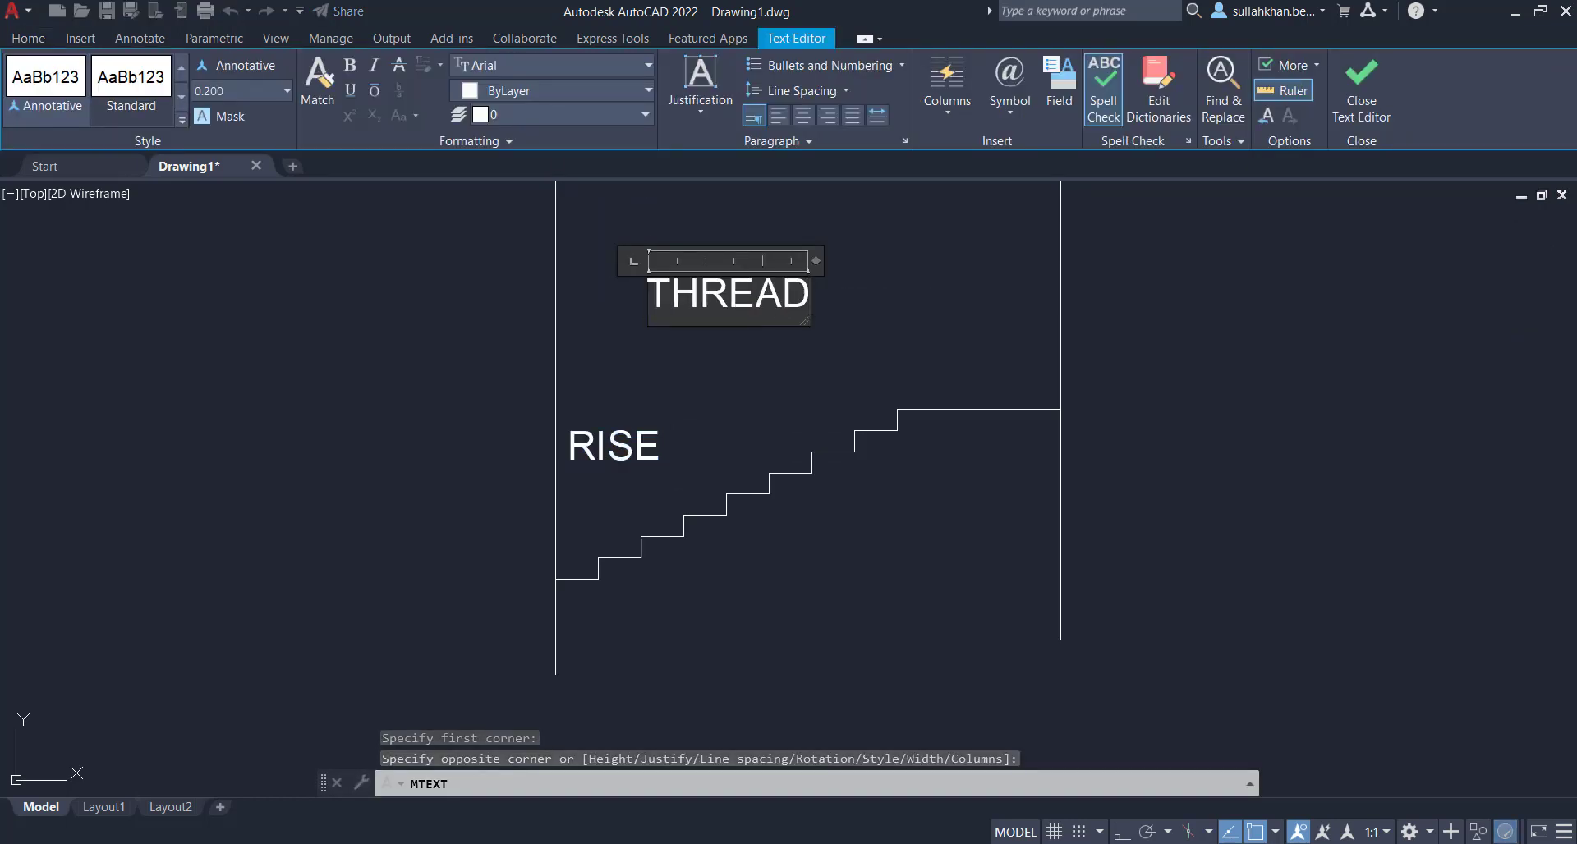
key("Return")
left_click(903, 358)
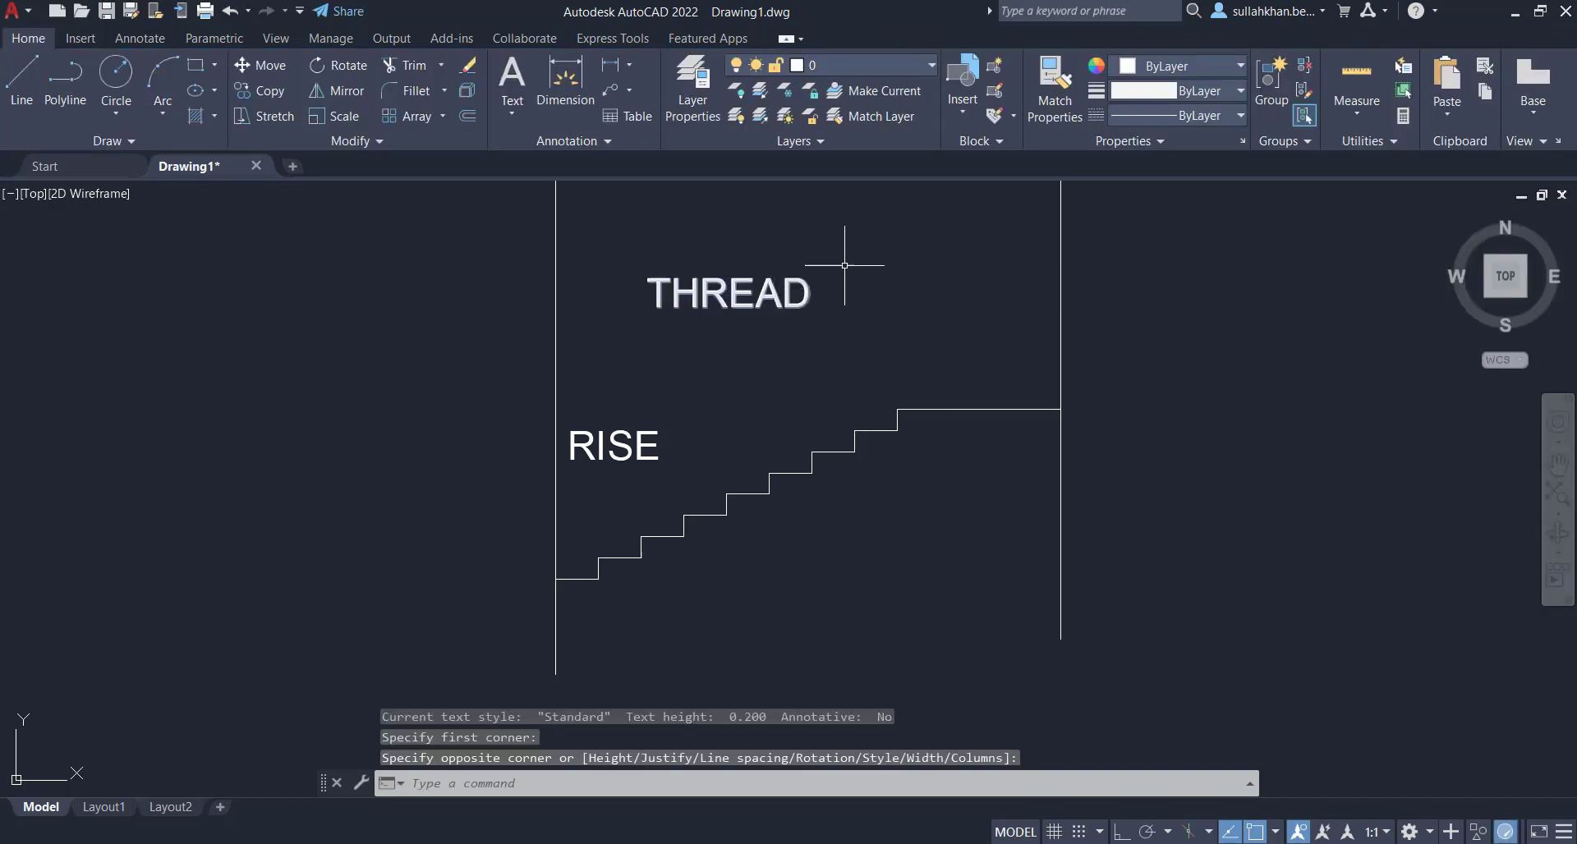
- Move the THREAD label right and down so it sits just above the upper steps
left_click(653, 304)
left_click(649, 276)
left_click(746, 277)
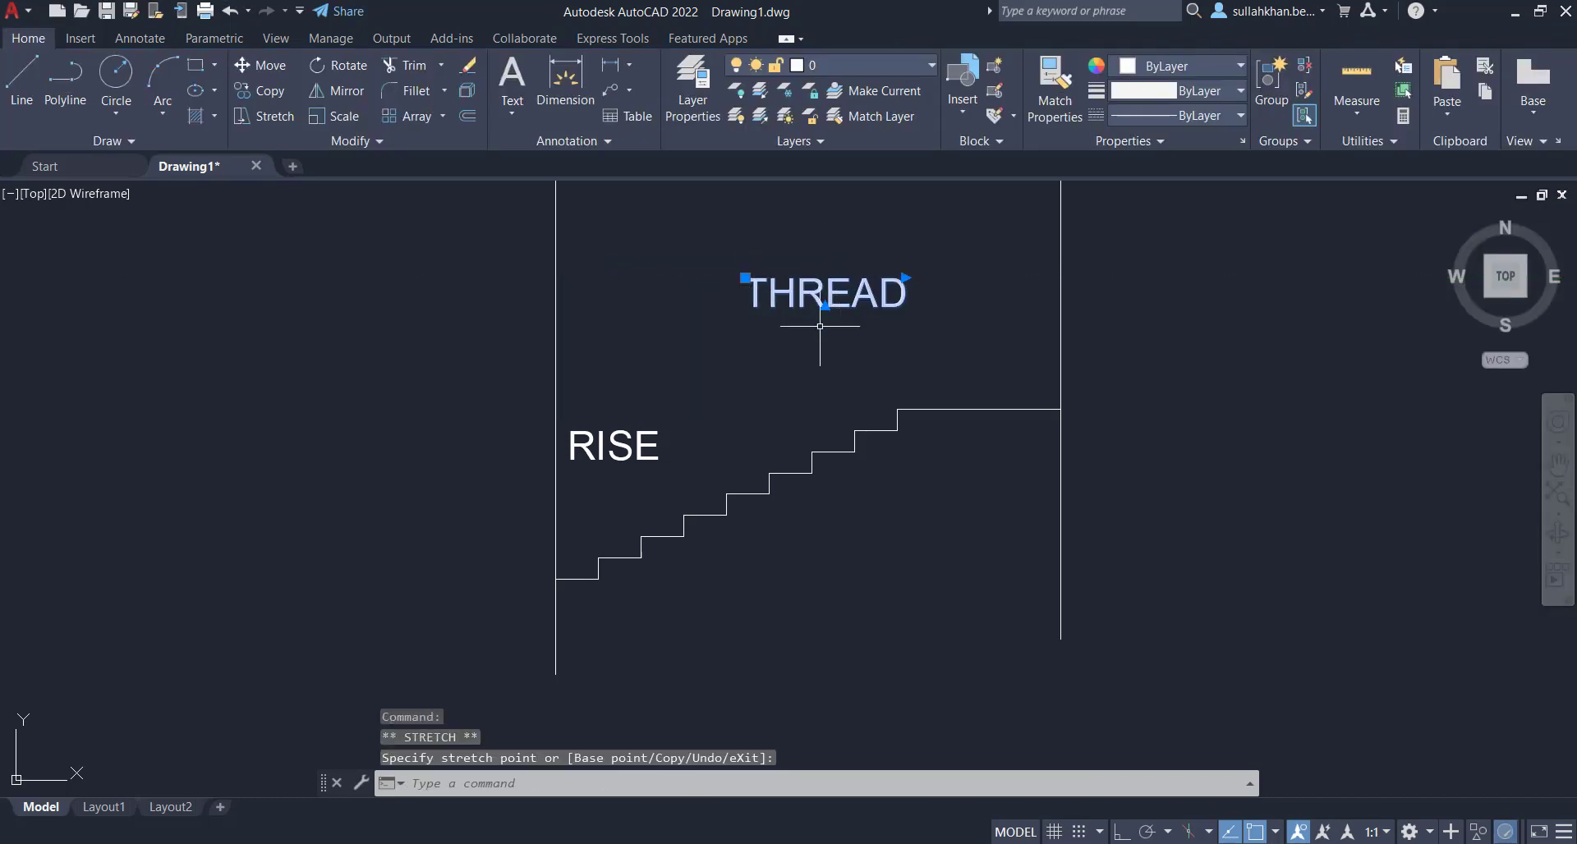
left_click(1081, 244)
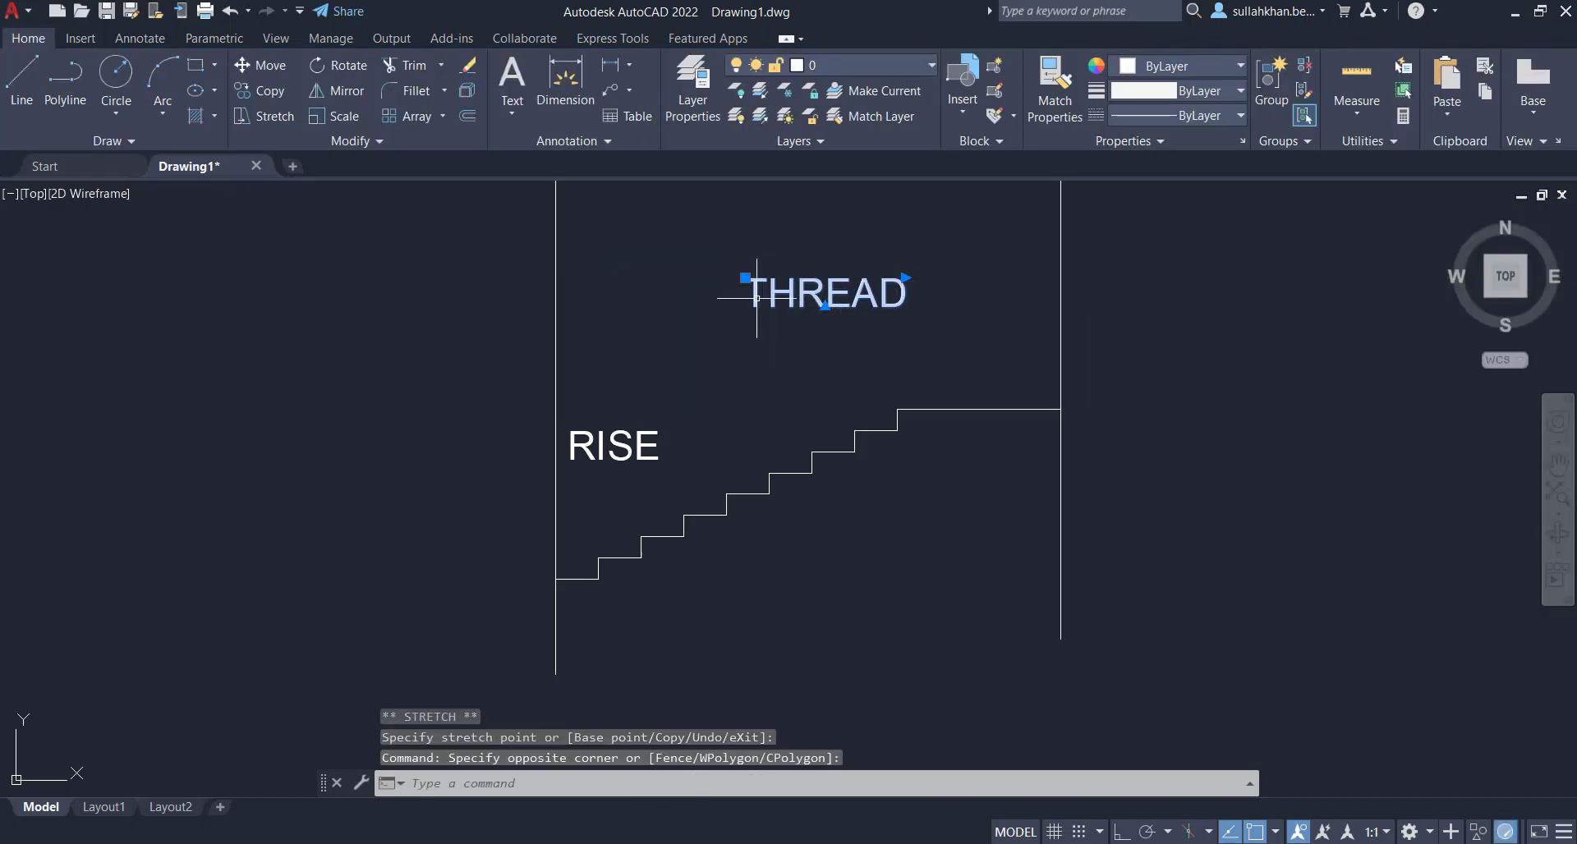
left_click(745, 331)
key("Escape")
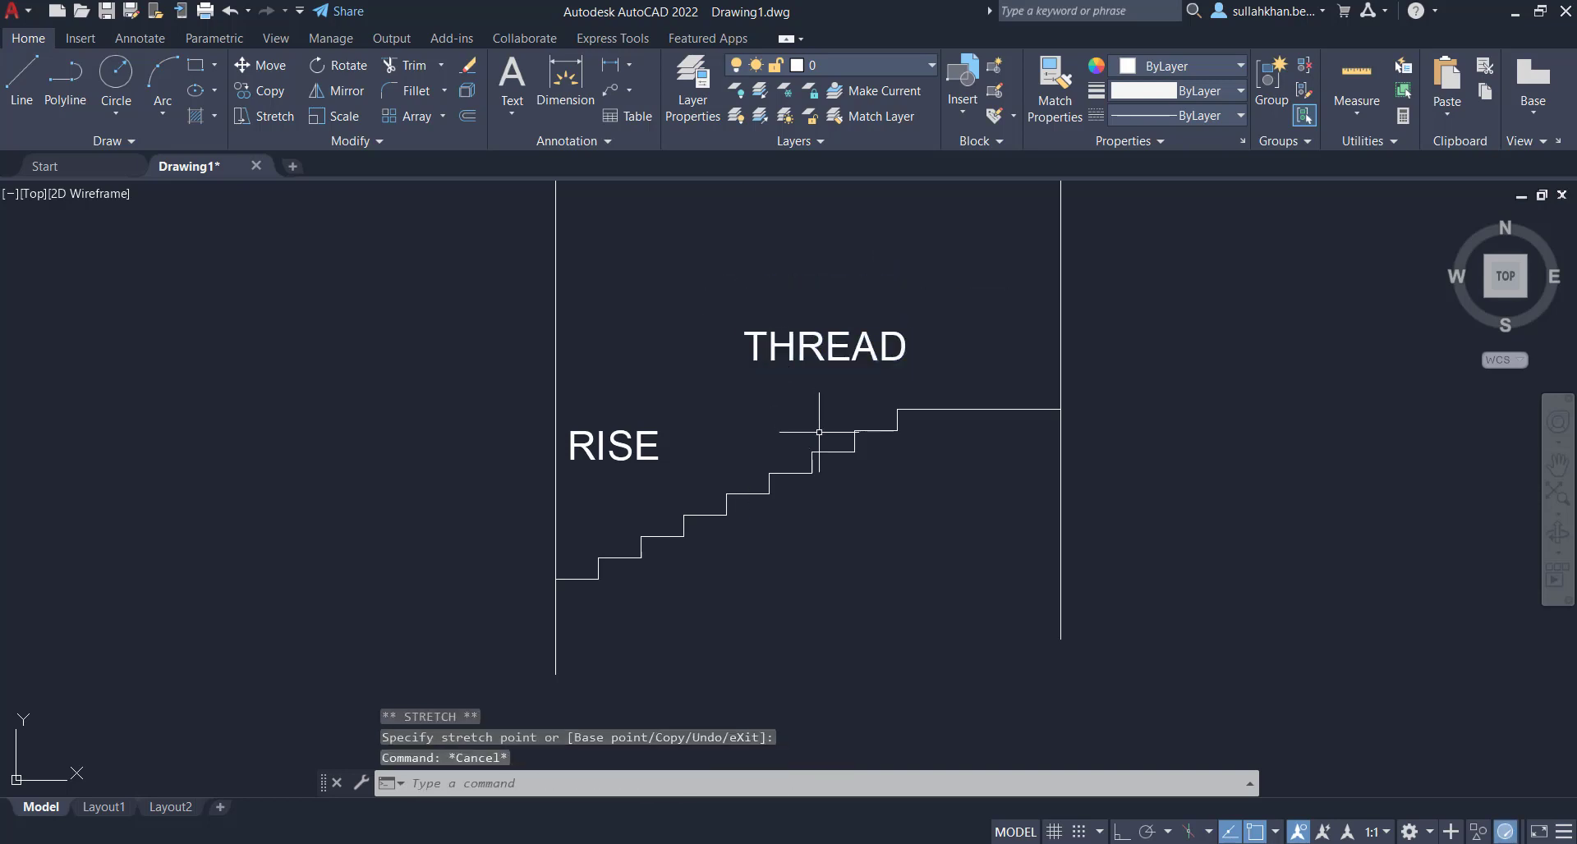
- Set the text height of both the THREAD and RISE labels to 0.15
left_click(845, 281)
left_click(714, 373)
left_click(633, 376)
left_click(604, 493)
right_click(609, 471)
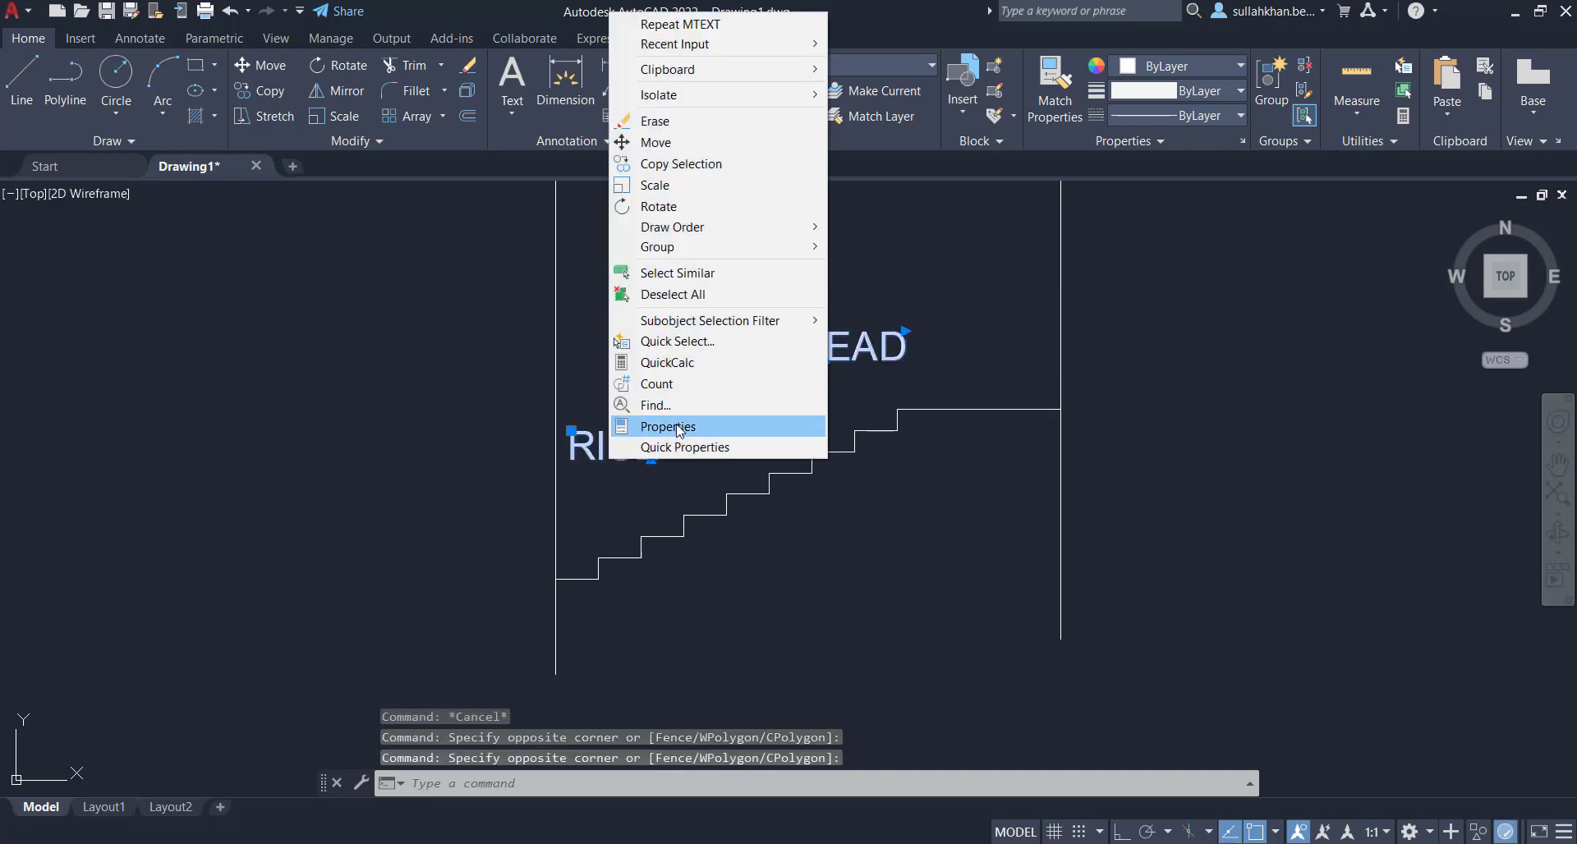
left_click(674, 422)
scroll(195, 395, "down", 3)
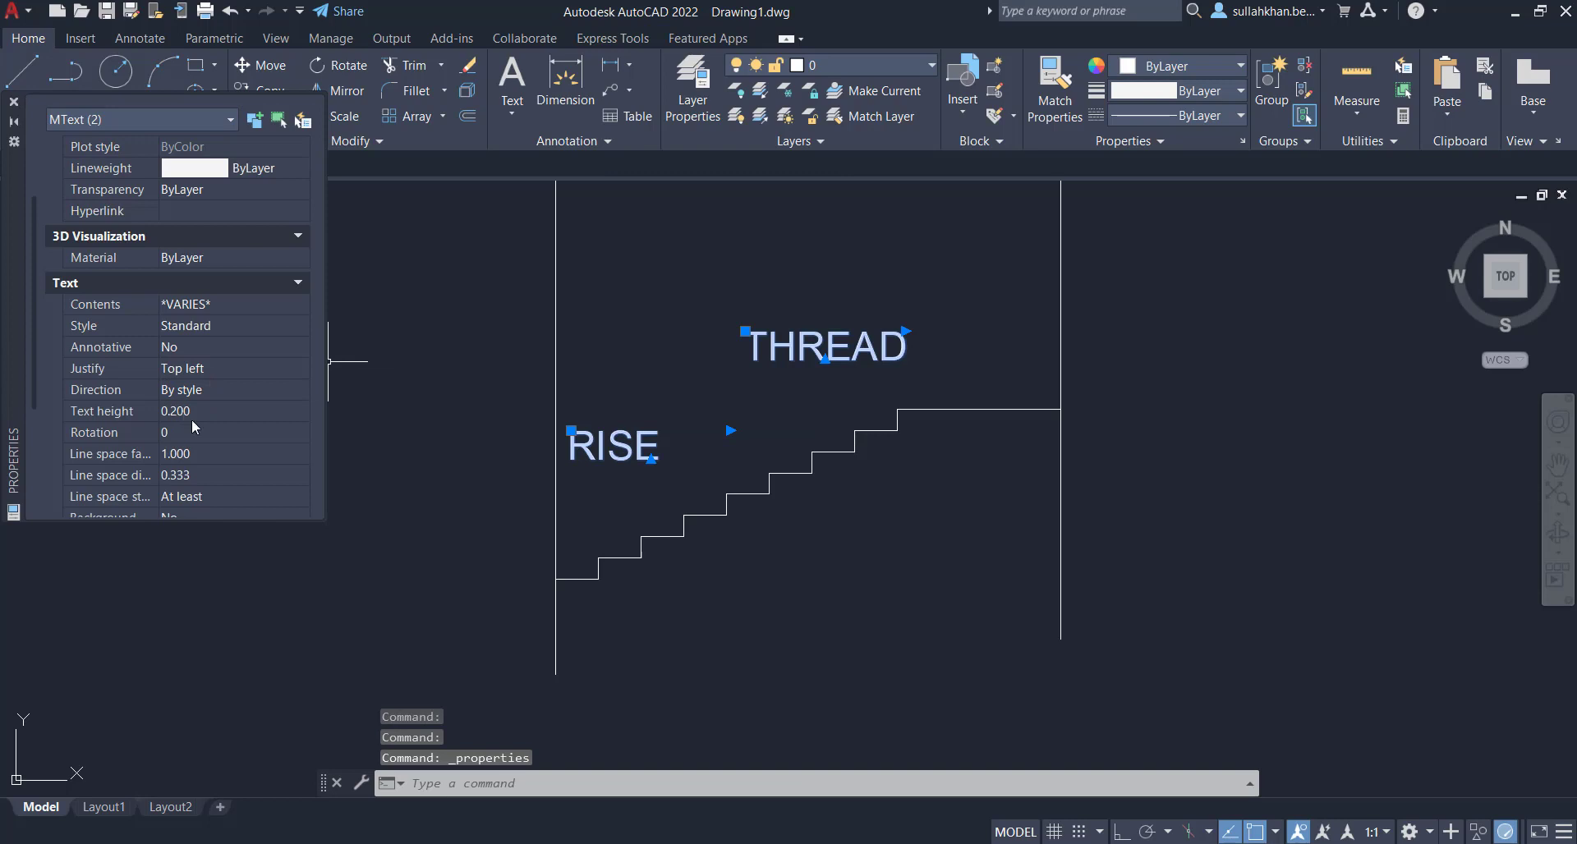
left_click(190, 414)
type("0.15")
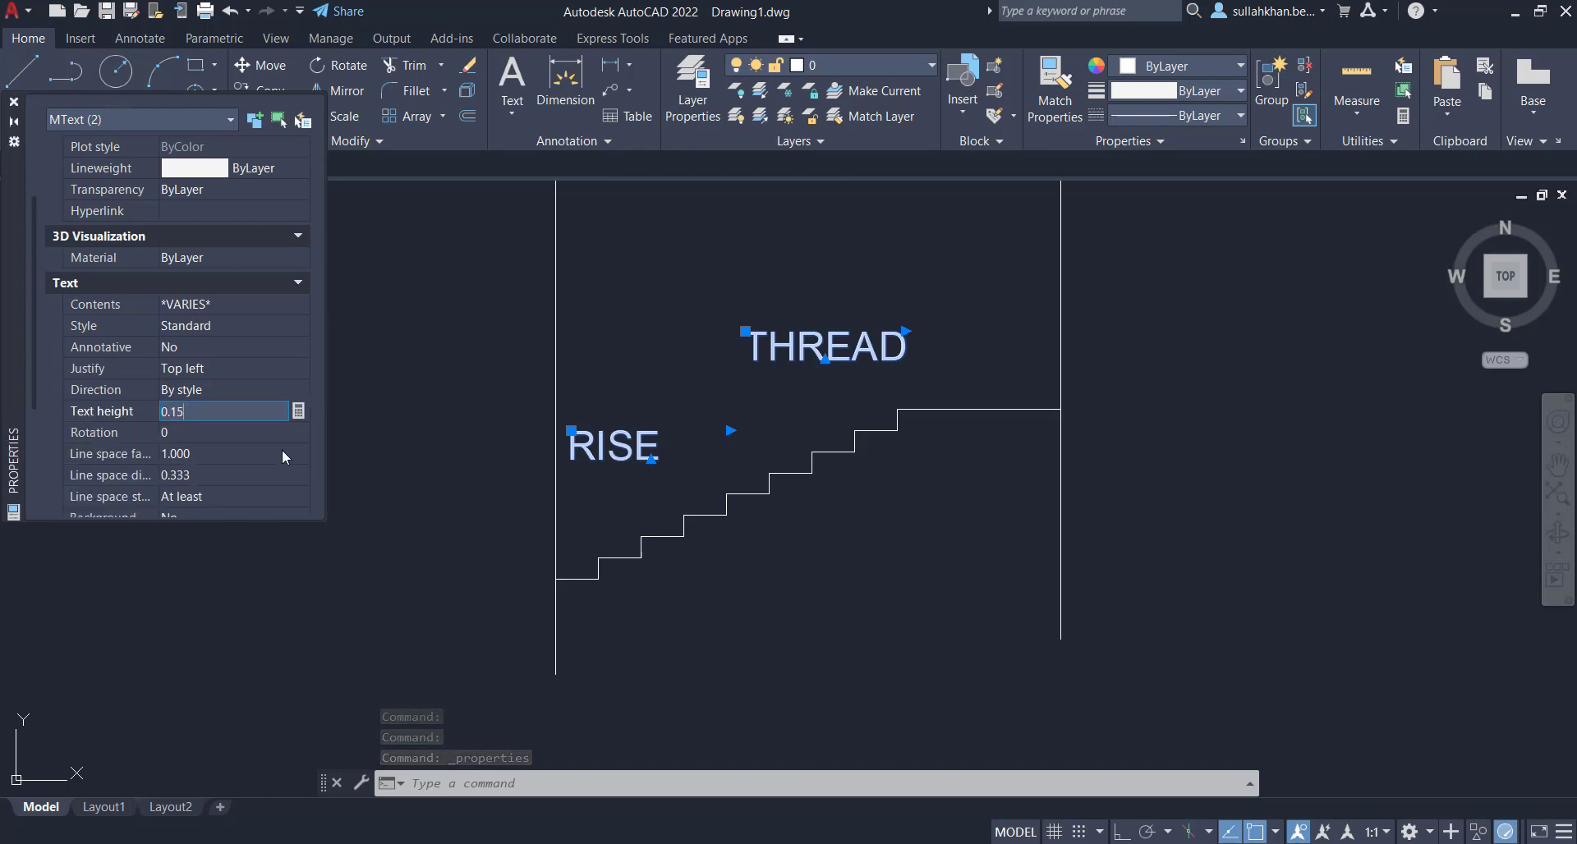
key("Return")
left_click(451, 457)
key("Escape")
key("Escape")
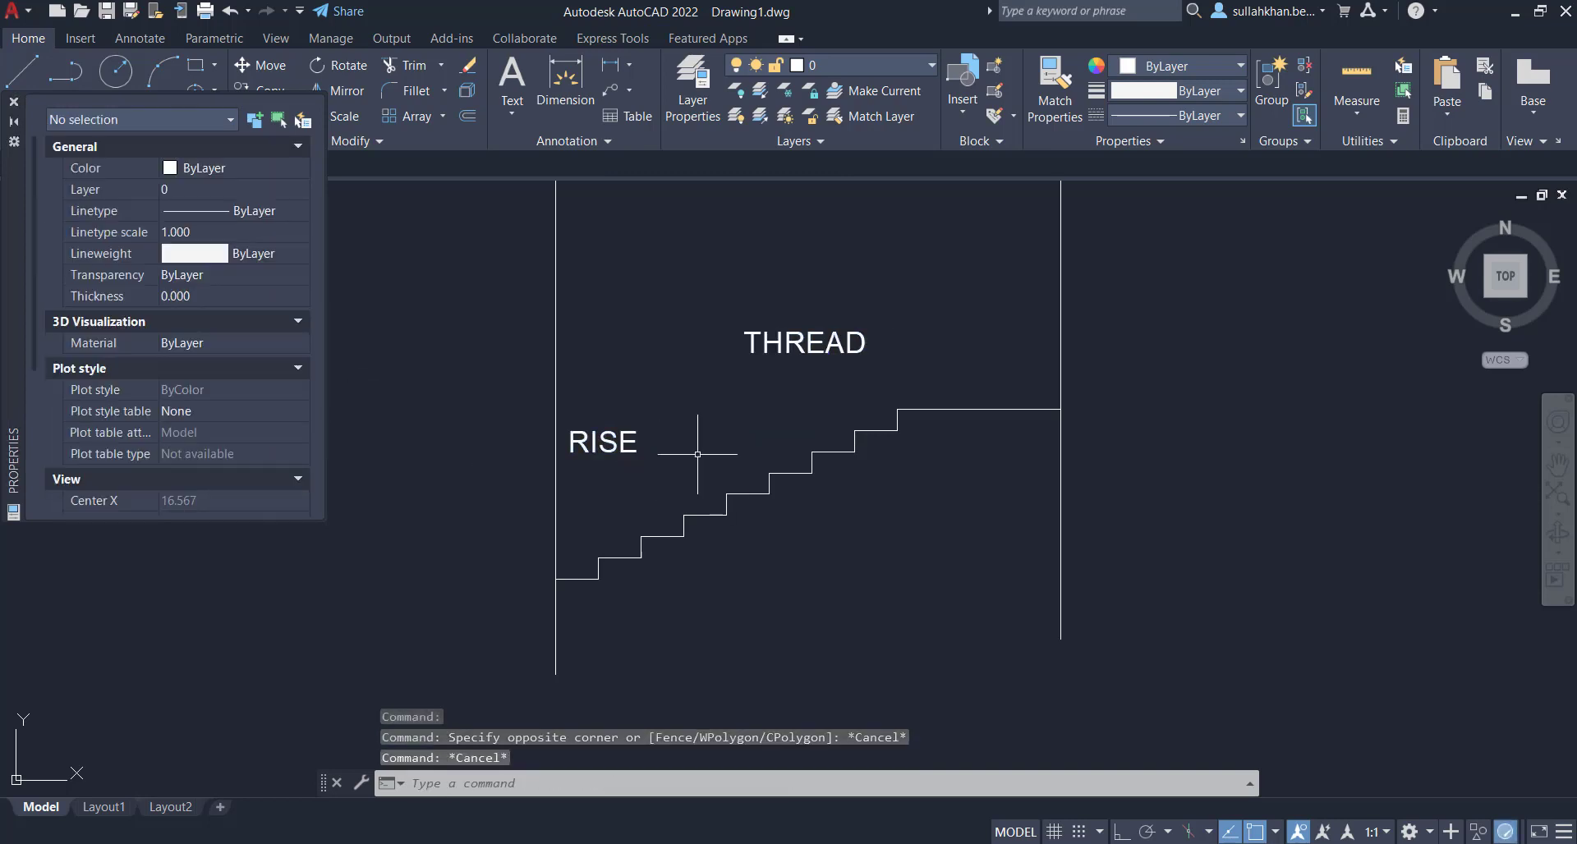
key("Escape")
left_click(13, 104)
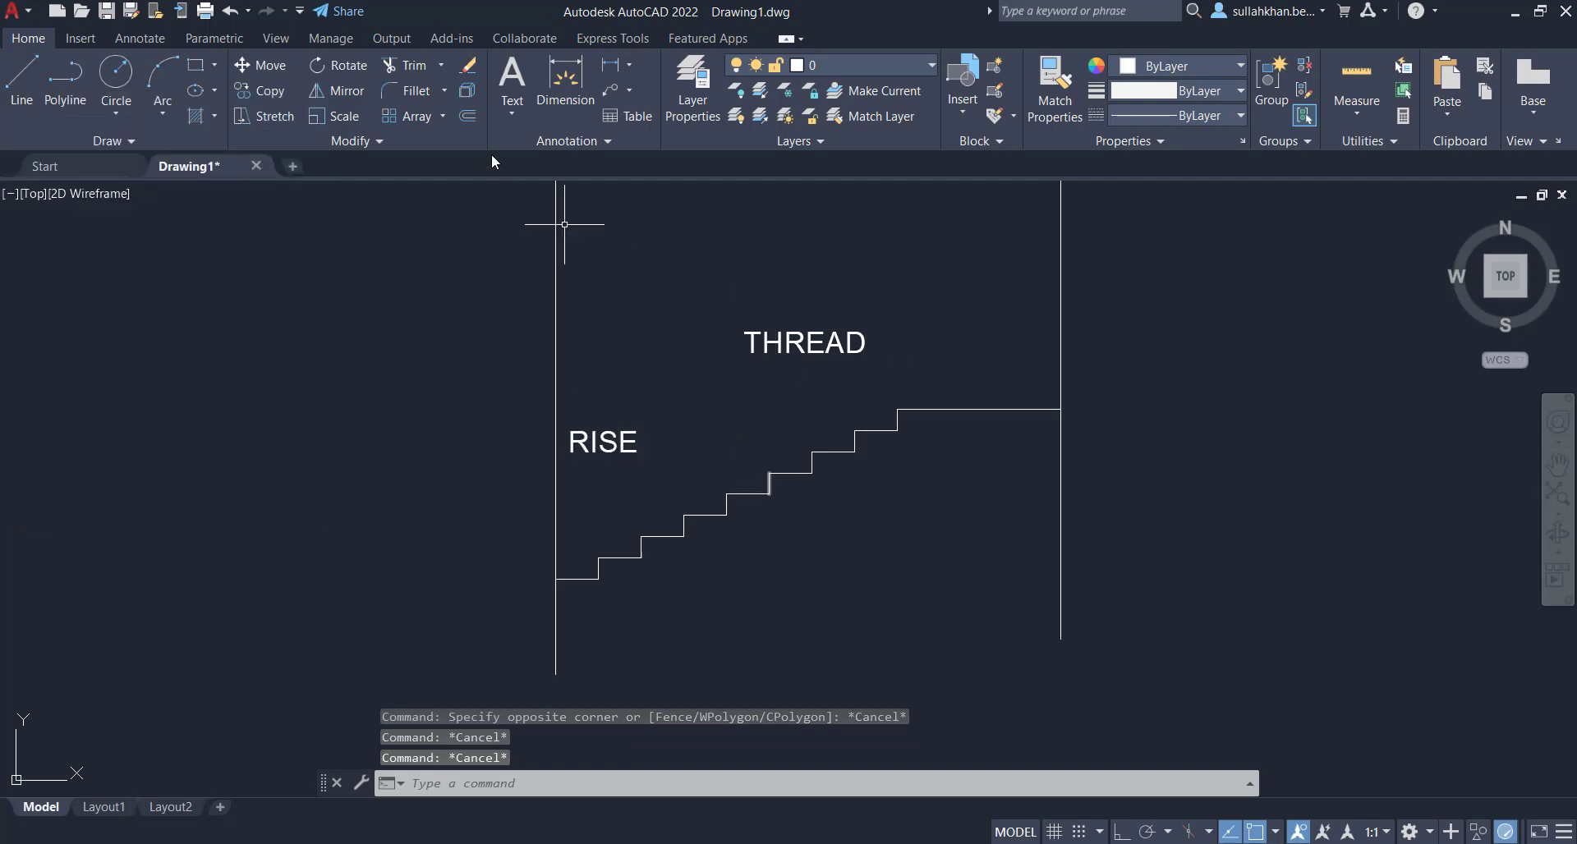
- Copy the UP direction arrow from the plan into the section, between the THREAD and RISE labels
scroll(591, 411, "down", 3)
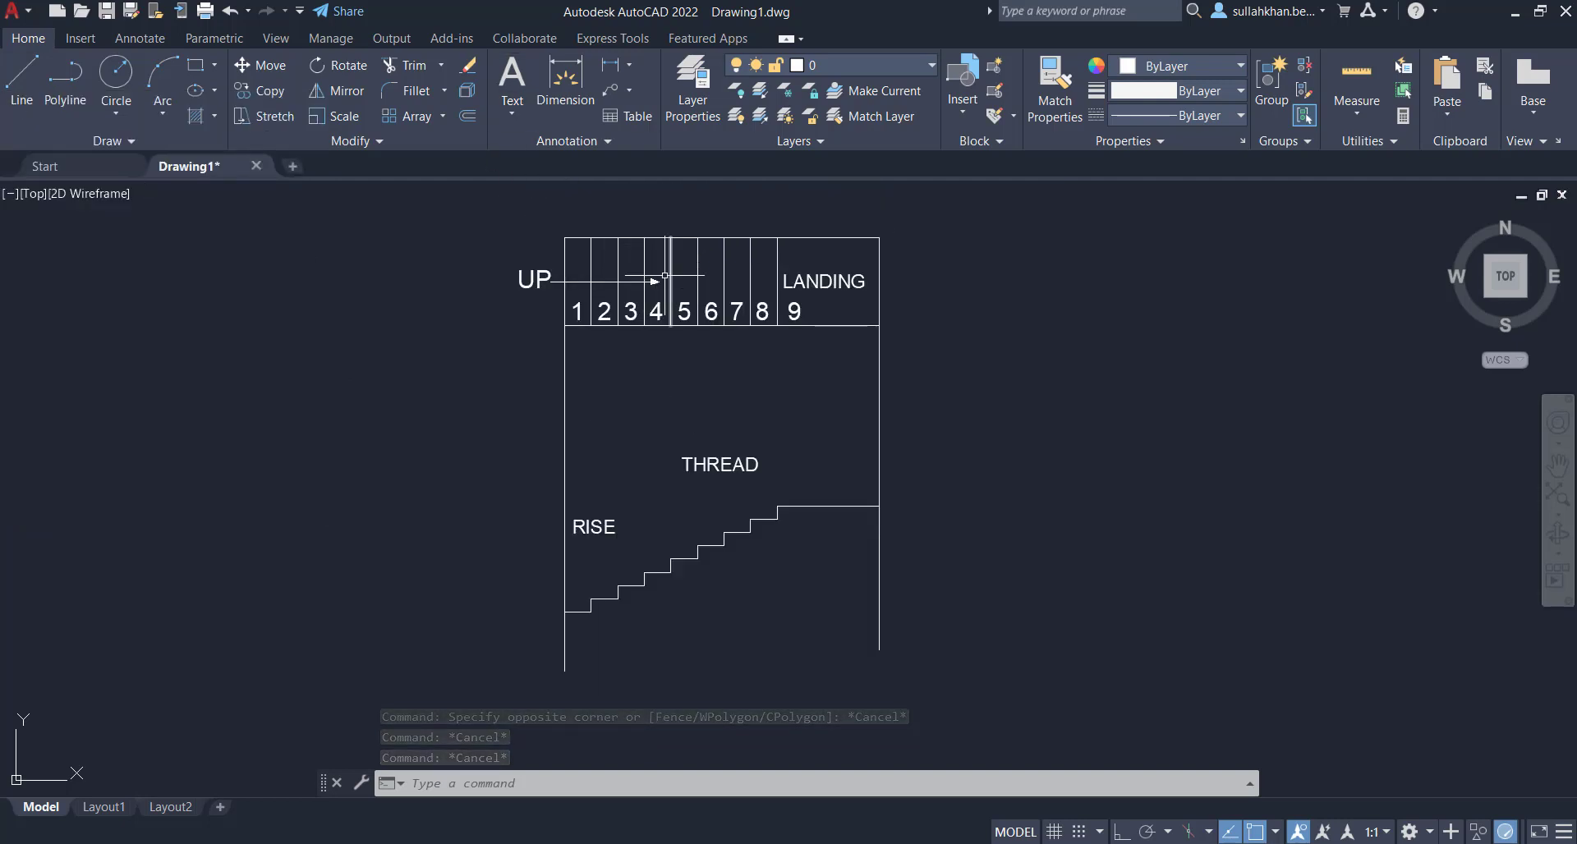
left_click(665, 276)
left_click(653, 322)
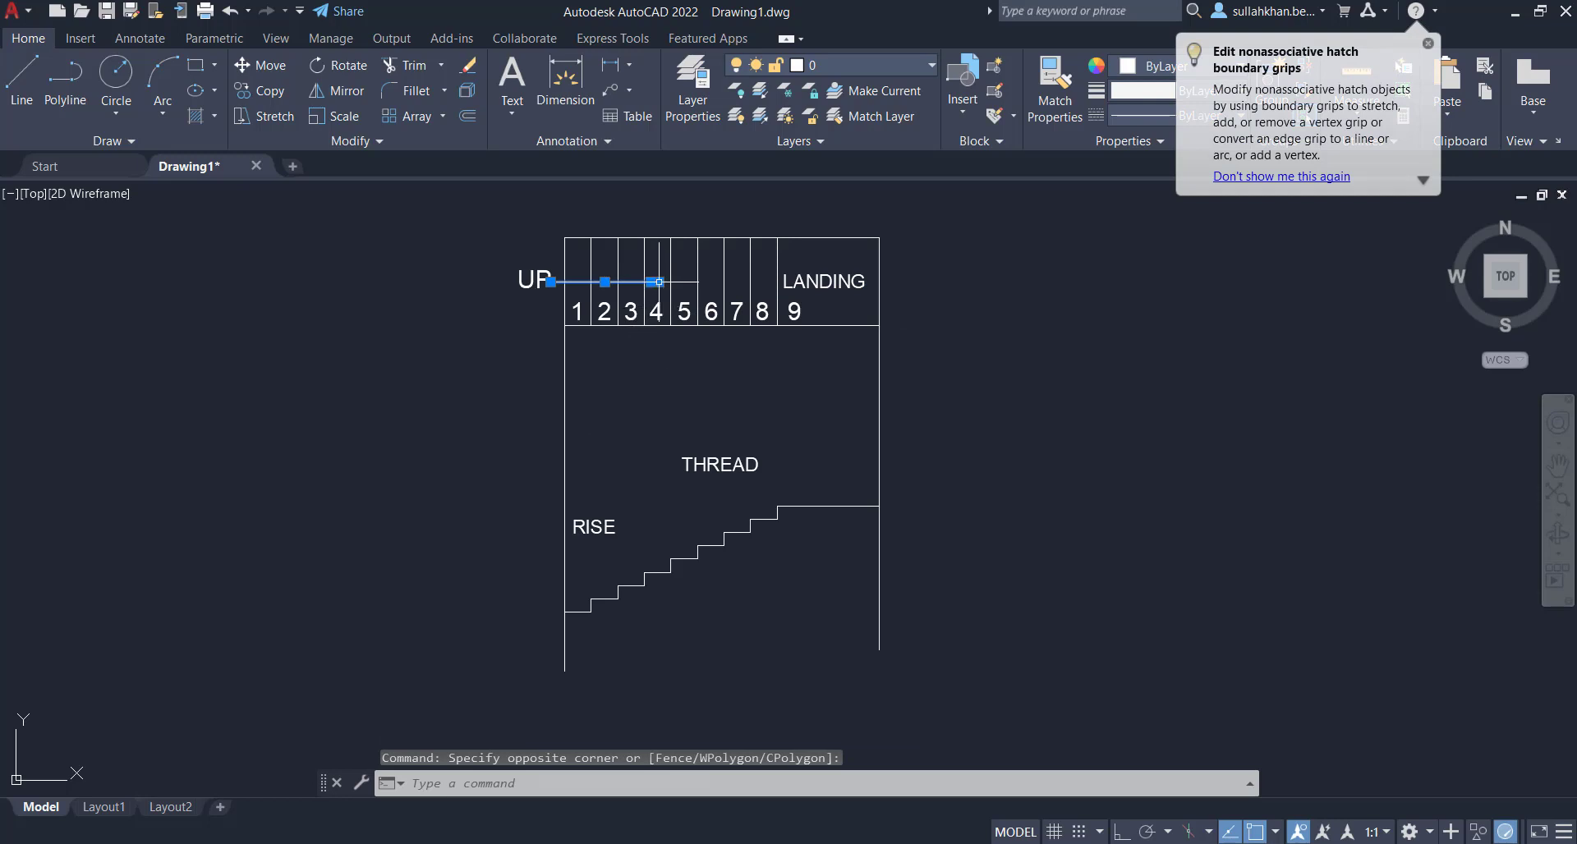
right_click(659, 282)
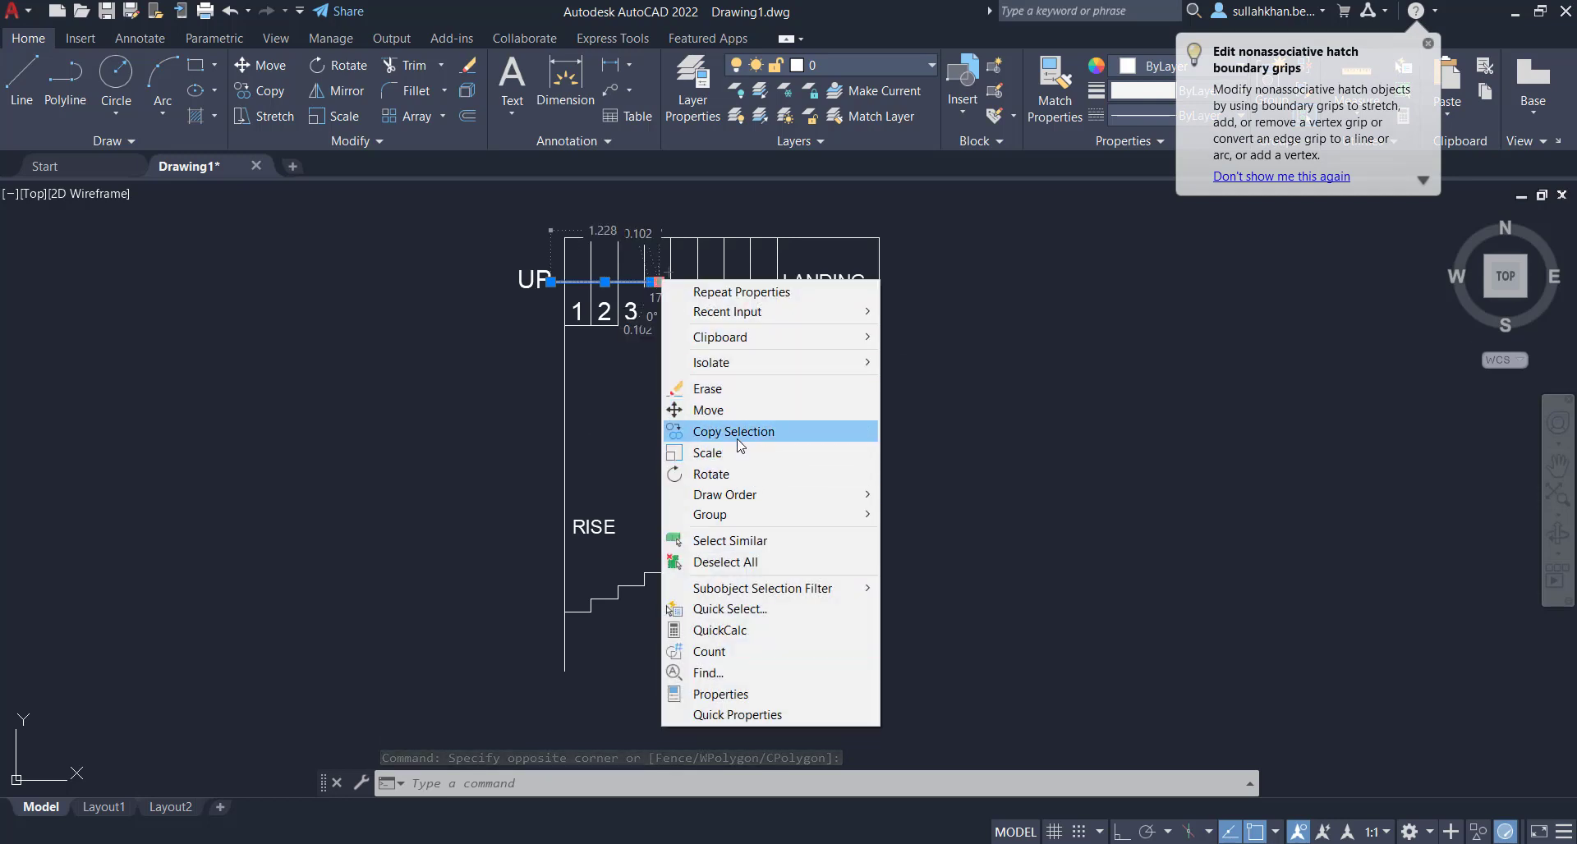
left_click(738, 435)
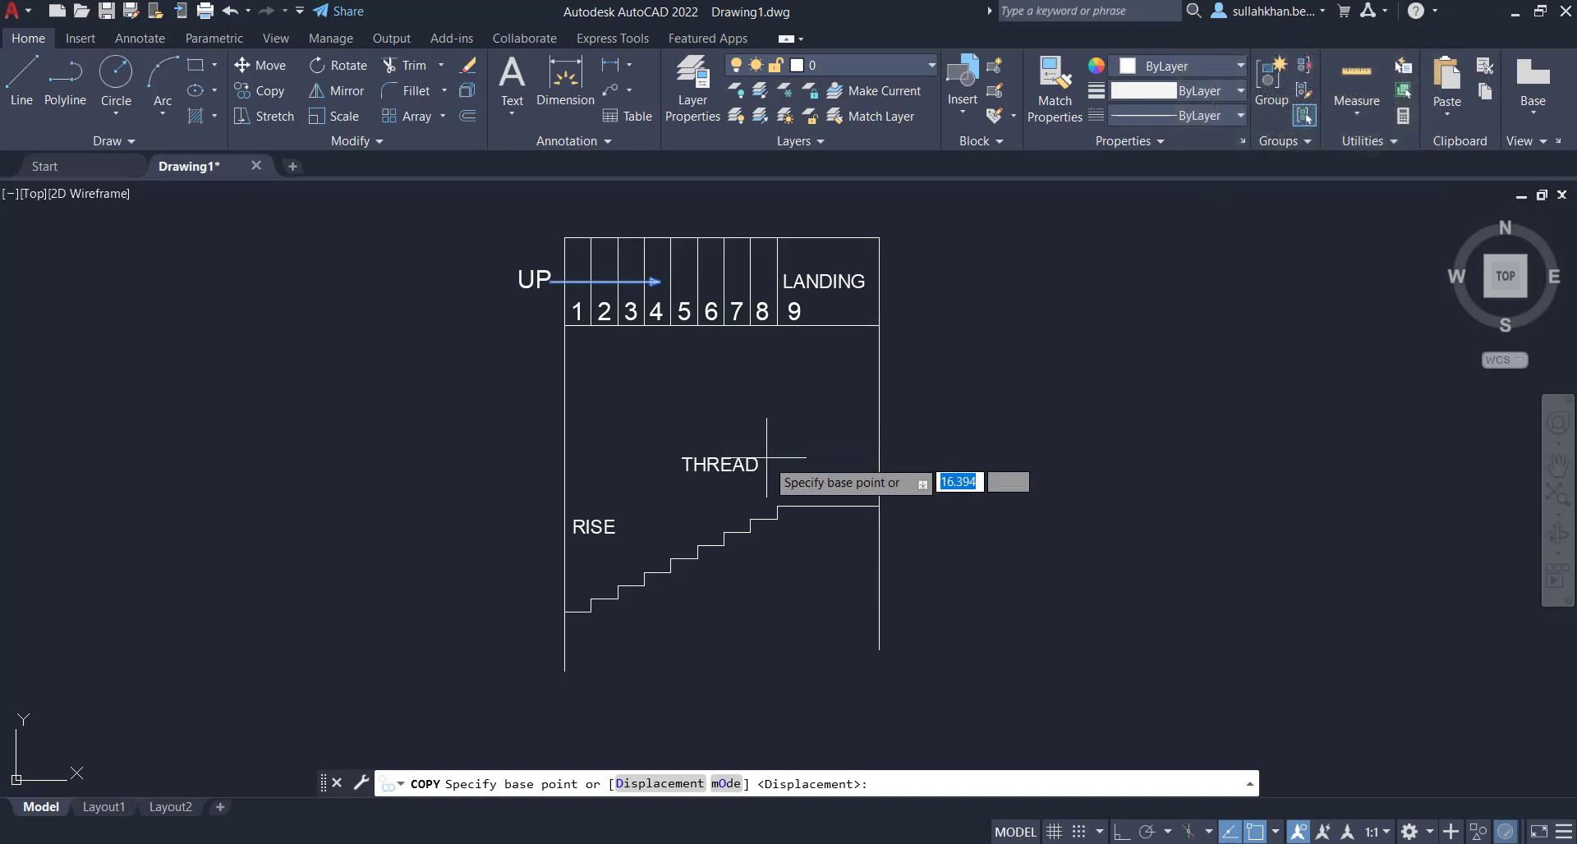
left_click(659, 282)
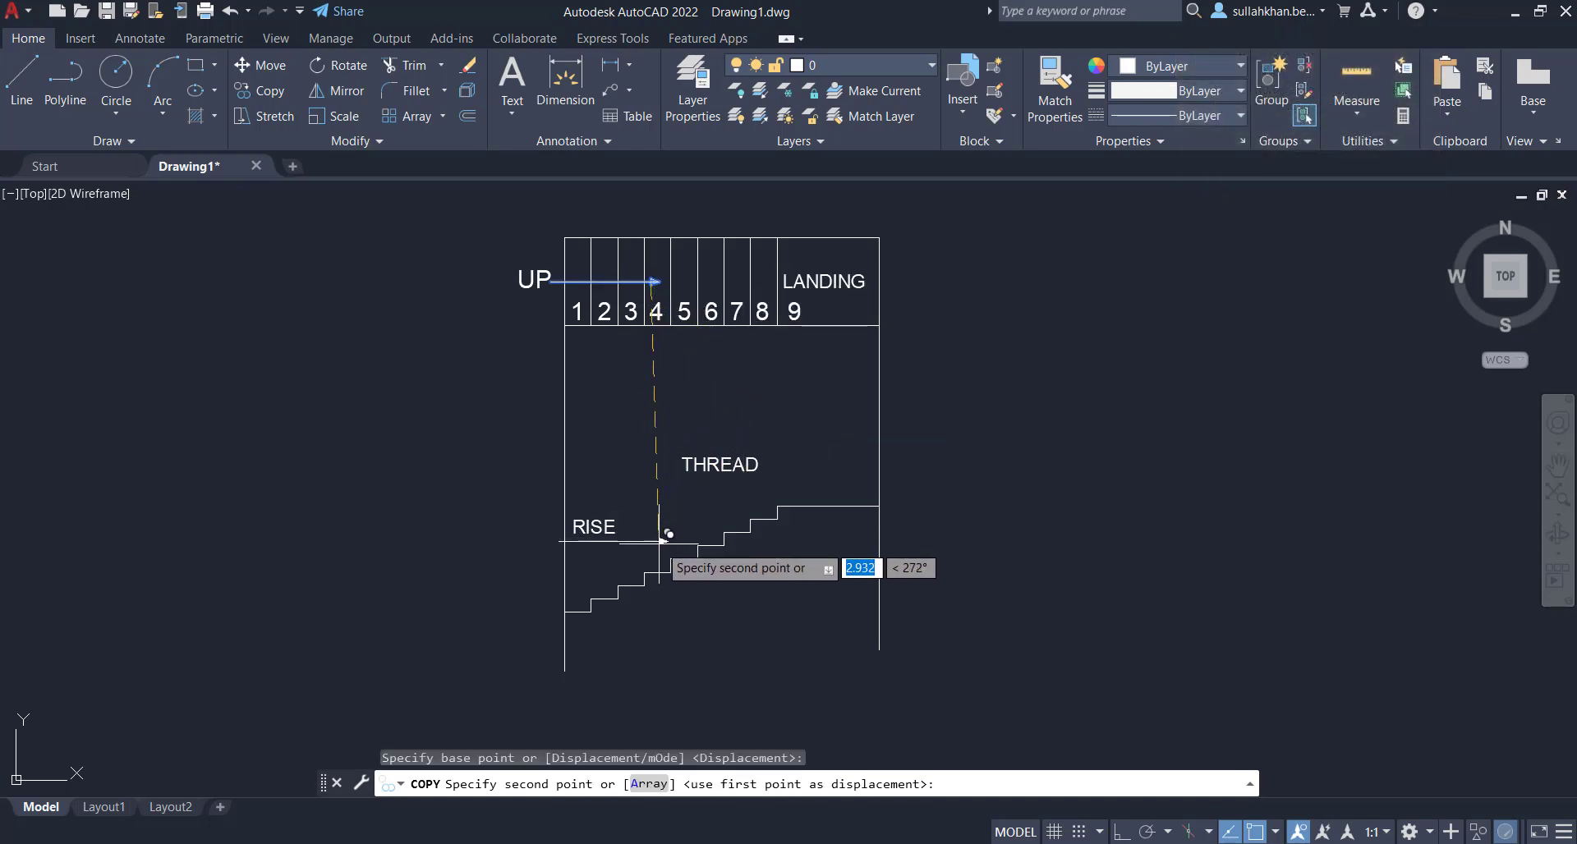
left_click(697, 502)
scroll(683, 509, "up", 2)
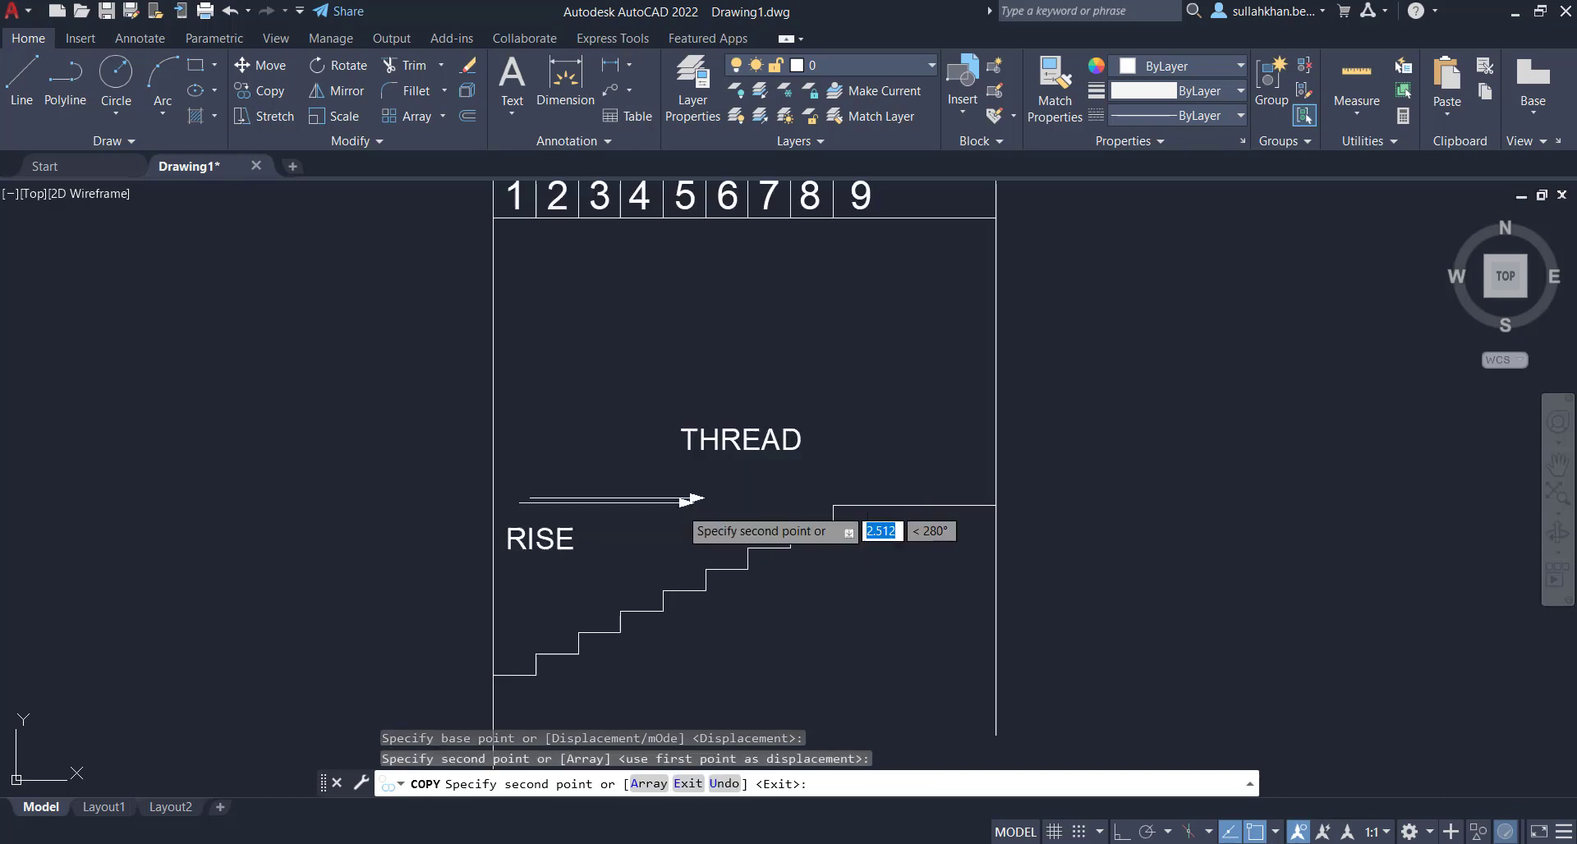
scroll(698, 500, "up", 2)
key("Escape")
- Shorten the copied arrow by moving the tail end of its shaft to the shaft's midpoint
left_click(754, 451)
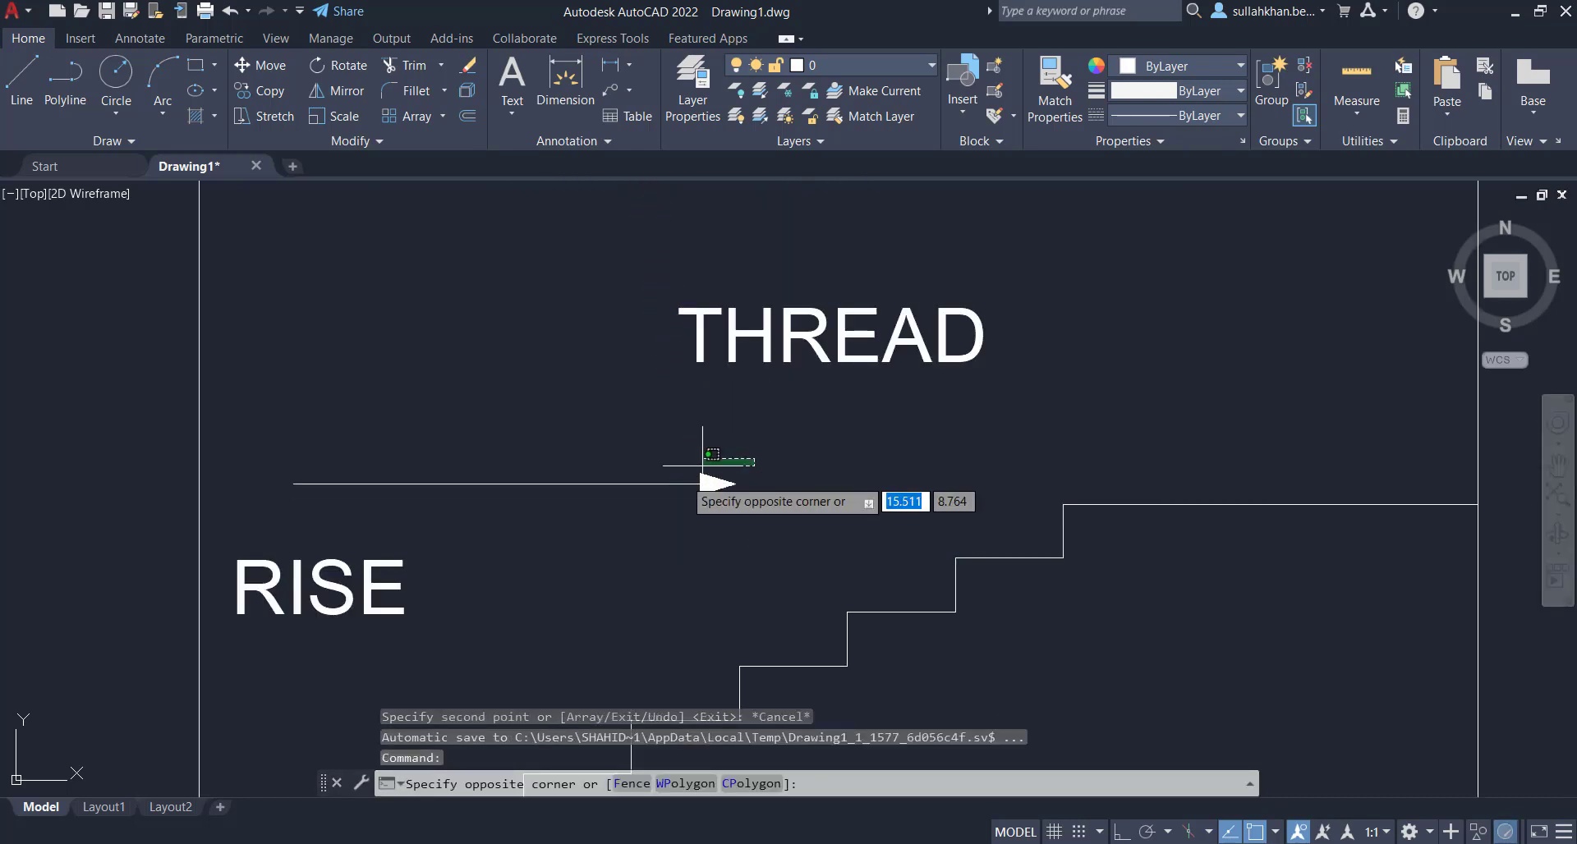
left_click(702, 474)
left_click(294, 484)
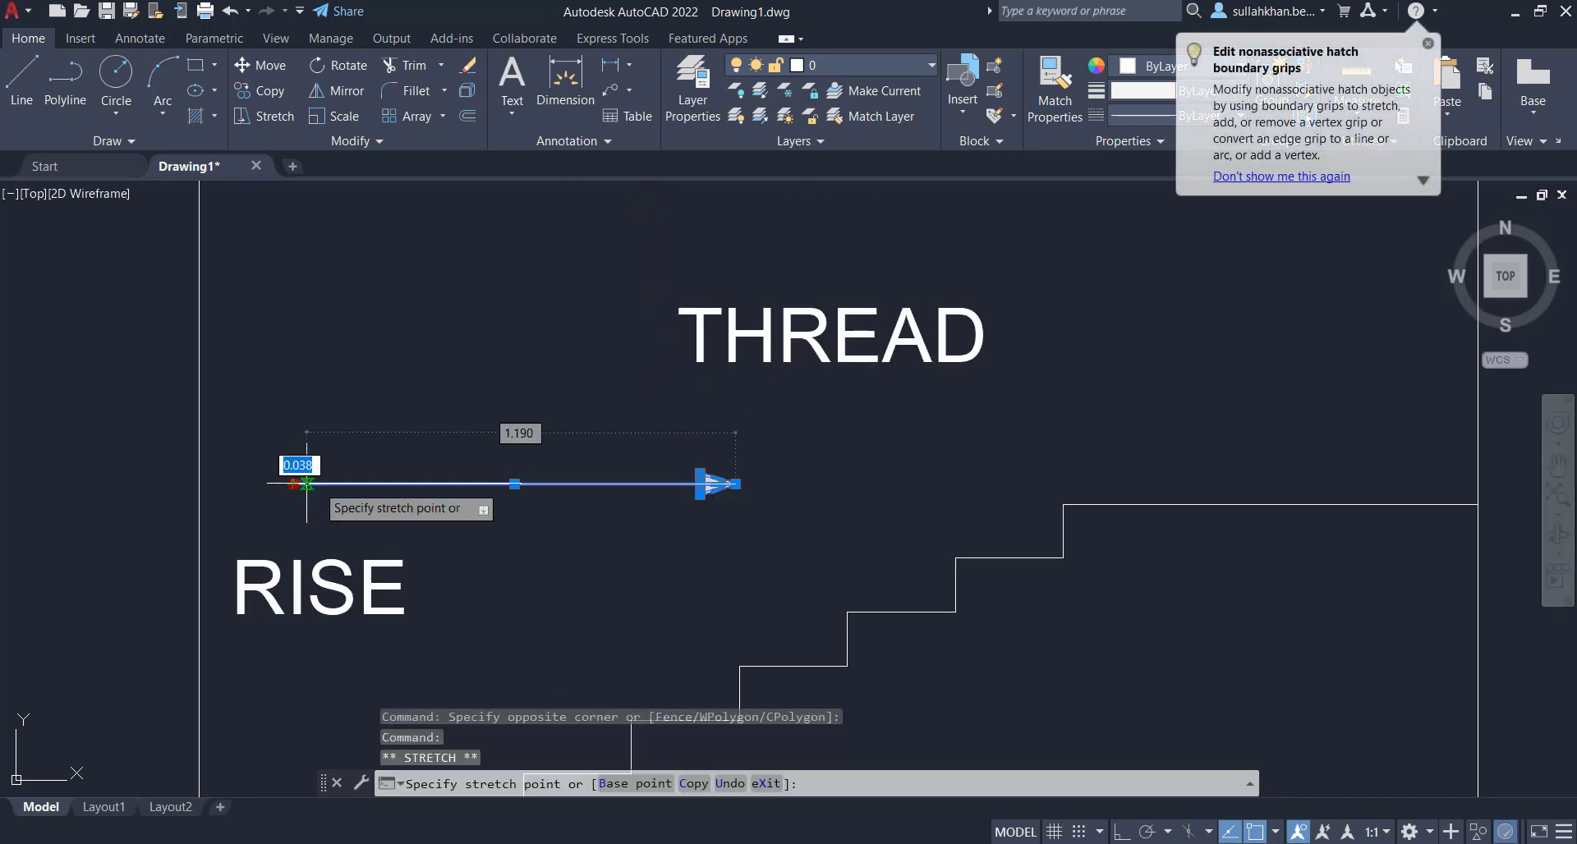
left_click(514, 483)
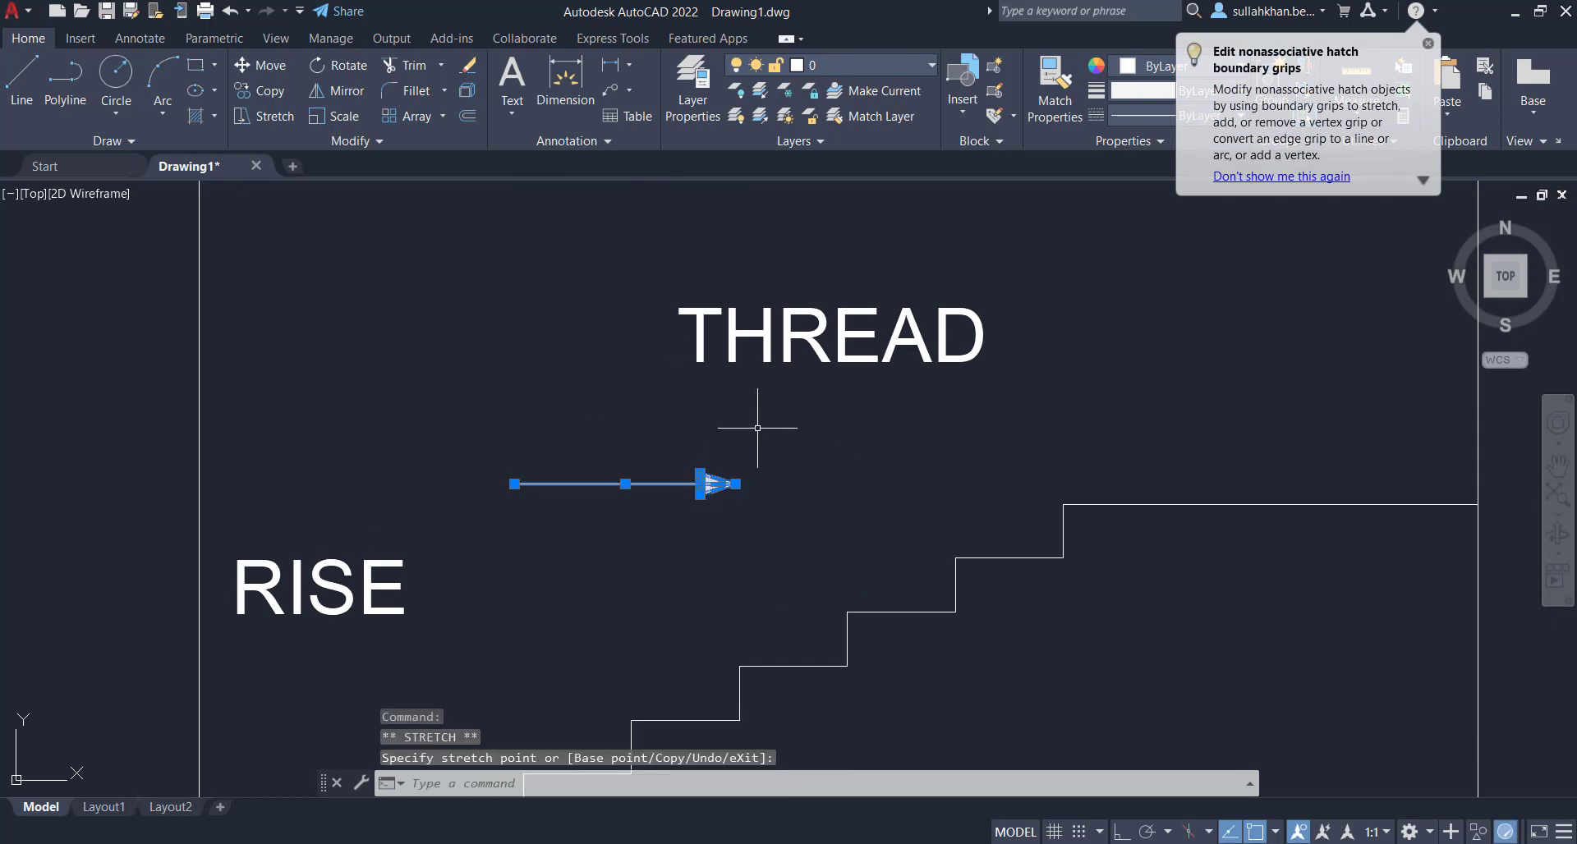
- Duplicate the shortened arrow and place the duplicate just below and to the right of the THREAD label
key("ctrl+c")
key("ctrl+v")
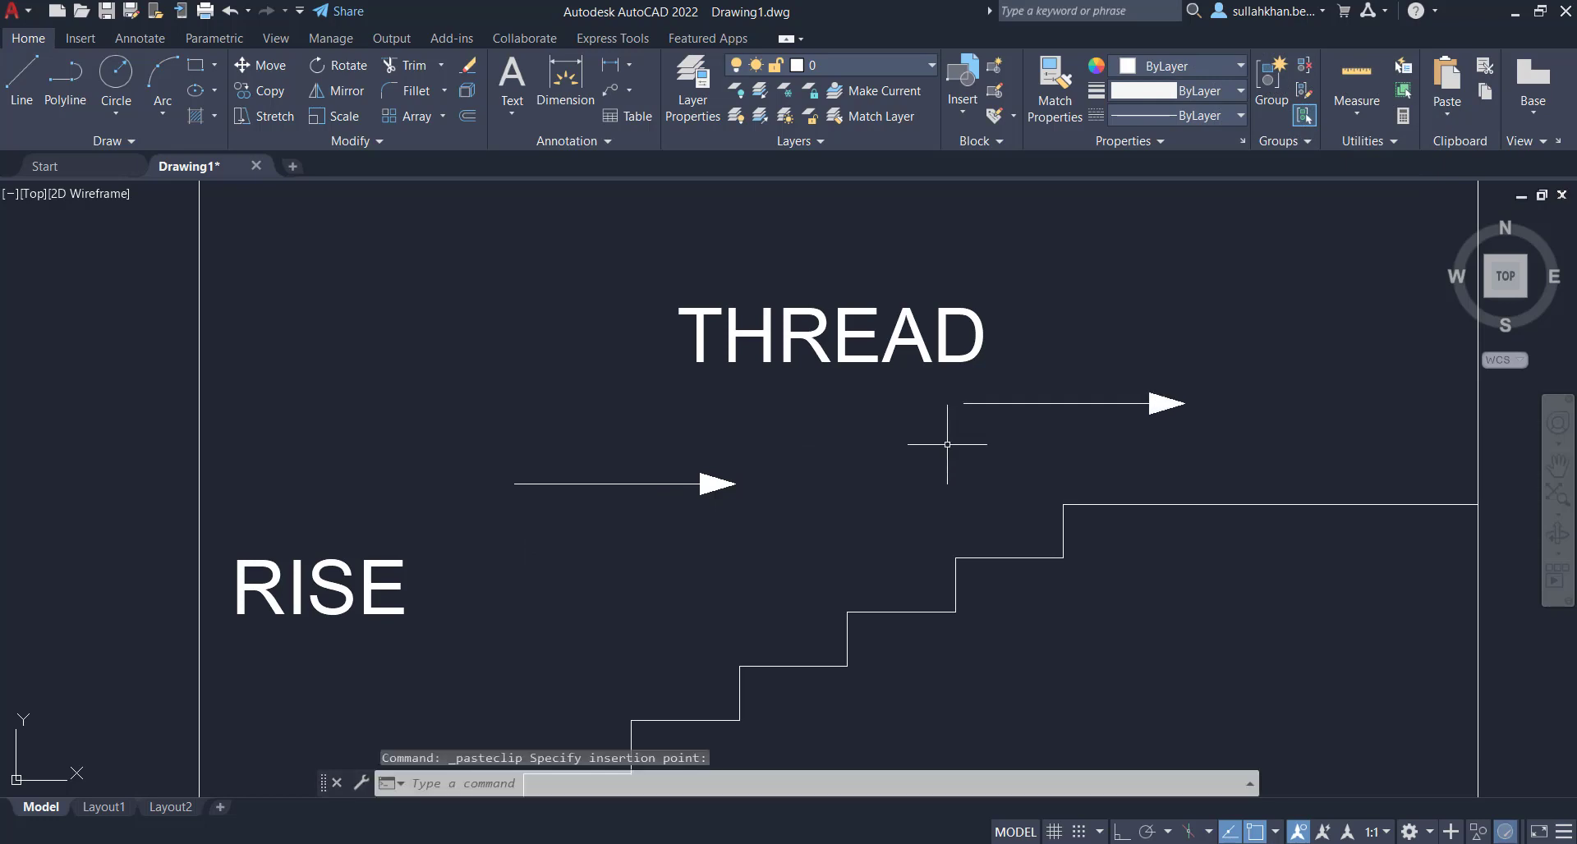
key("Escape")
- Rotate the arrow between the RISE and THREAD labels about a point on its shaft to about 317°, pointing diagonally down toward the stairs
left_click(739, 439)
left_click(521, 510)
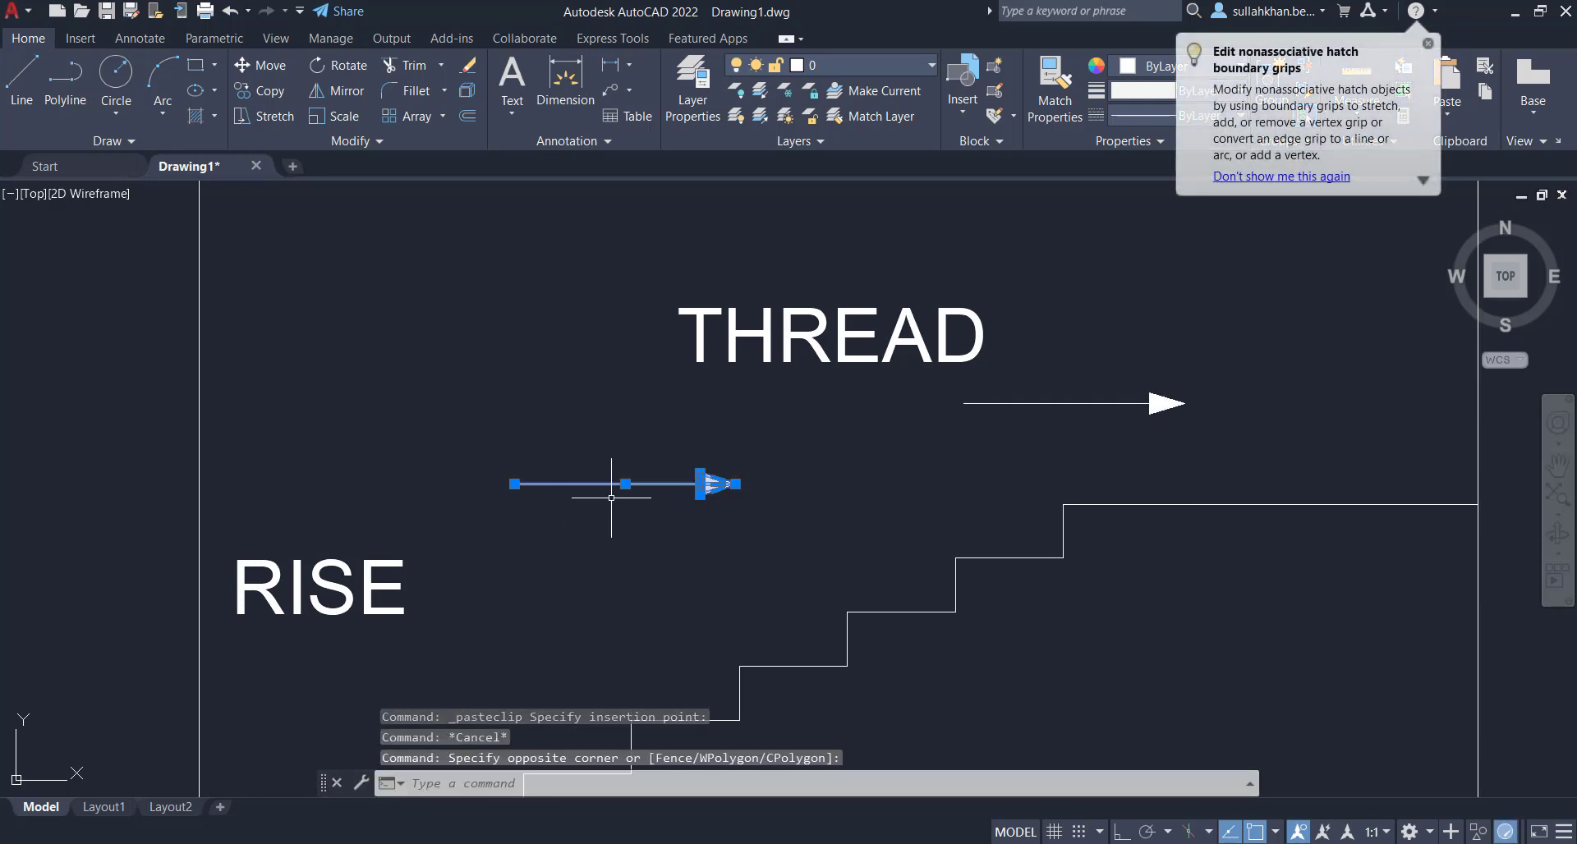
type("ro")
key("Return")
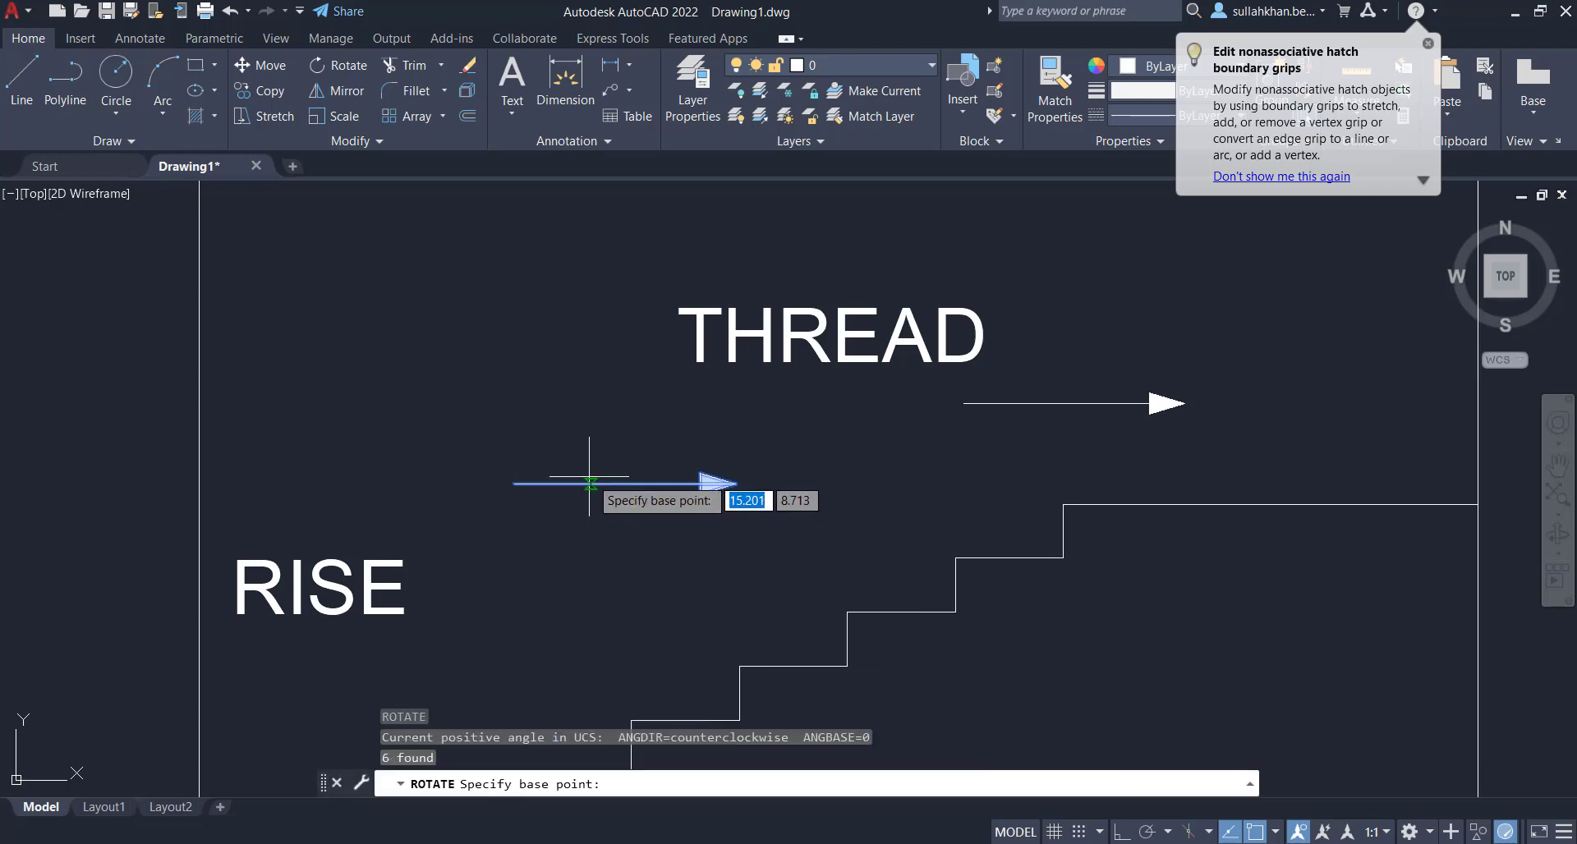
left_click(562, 484)
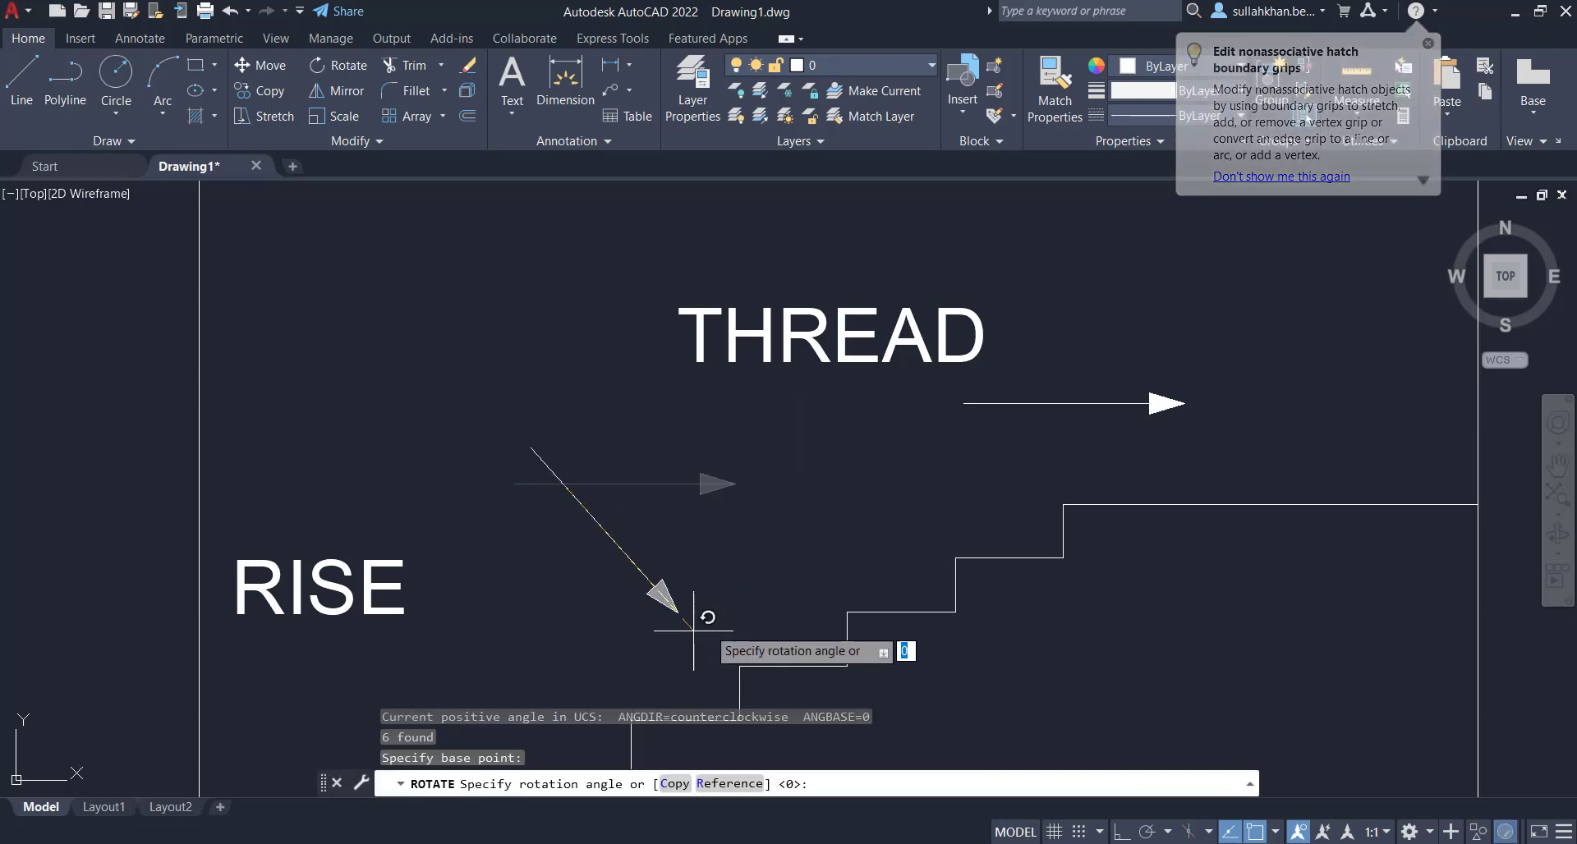
left_click(687, 601)
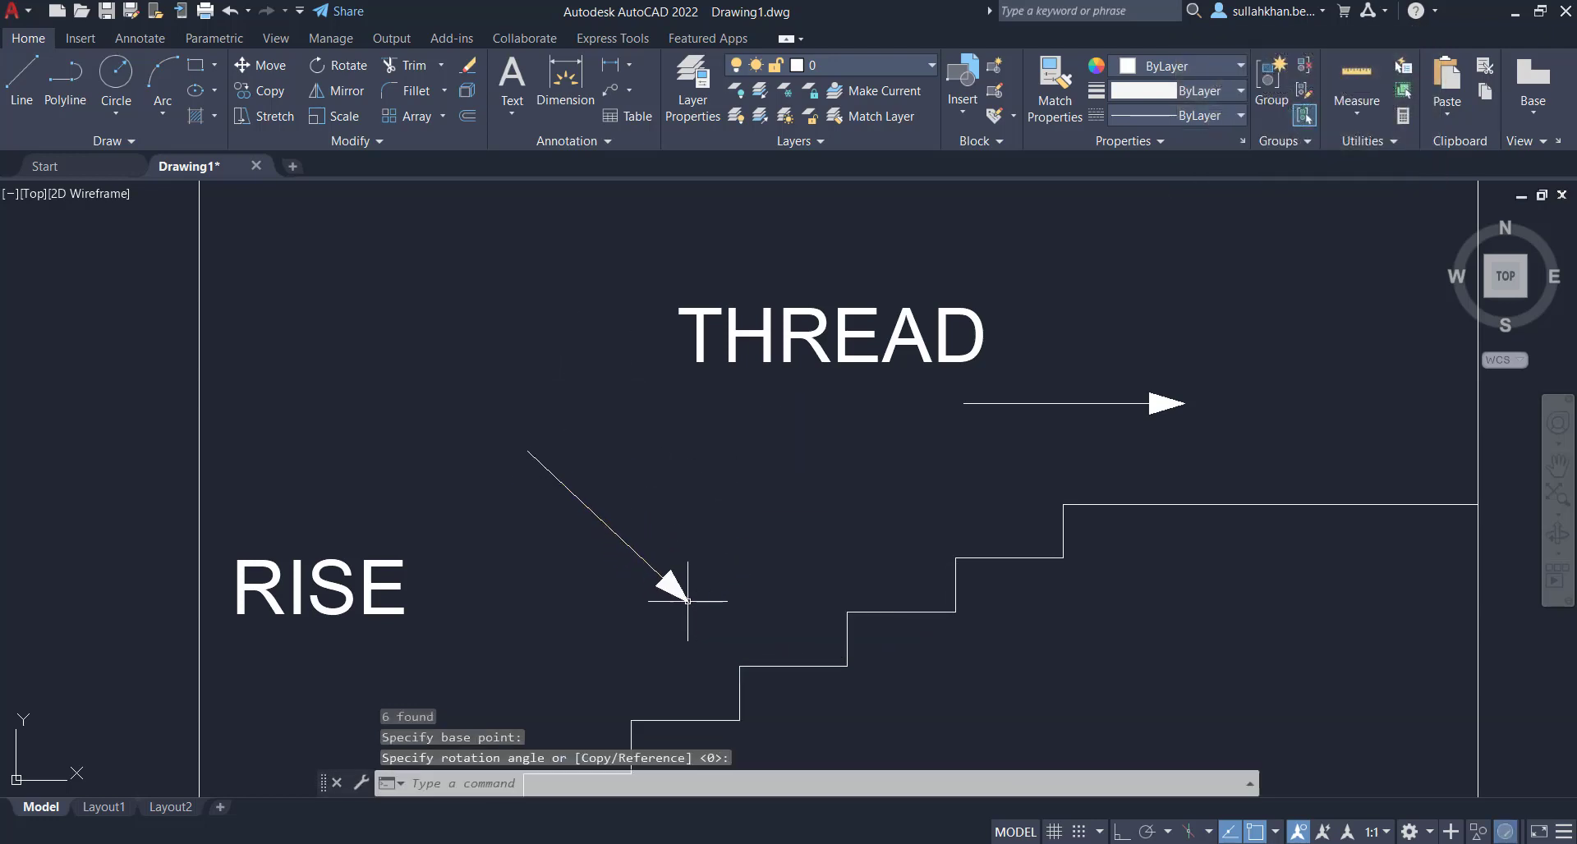
- Group all the parts of the diagonal arrow into one object
left_click(680, 421)
left_click(535, 639)
left_click(608, 526)
key("Escape")
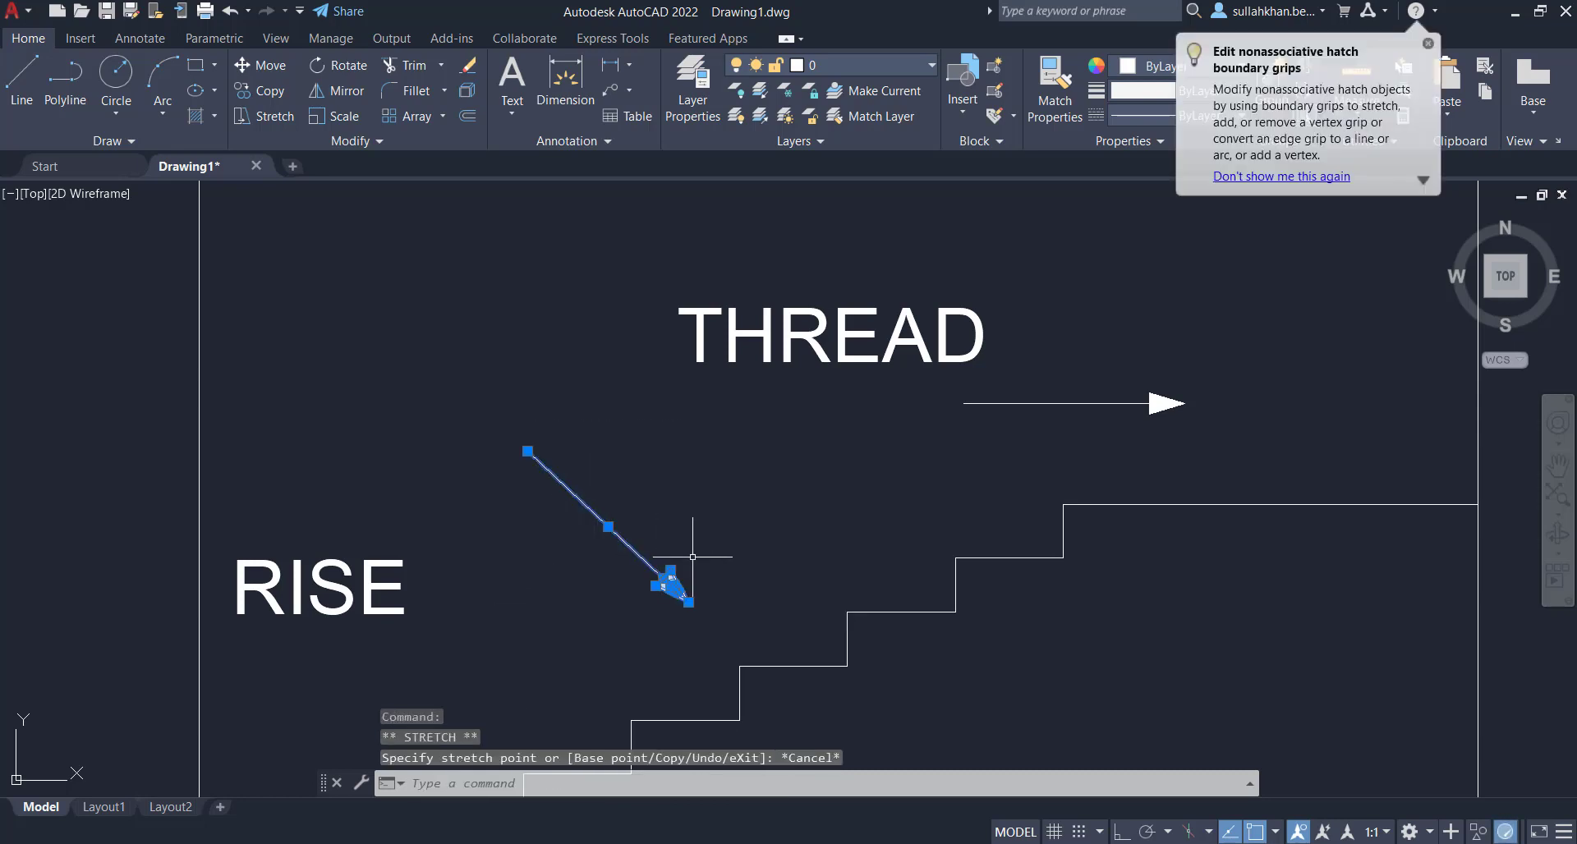
type("g")
key("Return")
- Move the grouped diagonal arrow beside the RISE label so its tip points at a nearby stair riser
left_click(686, 633)
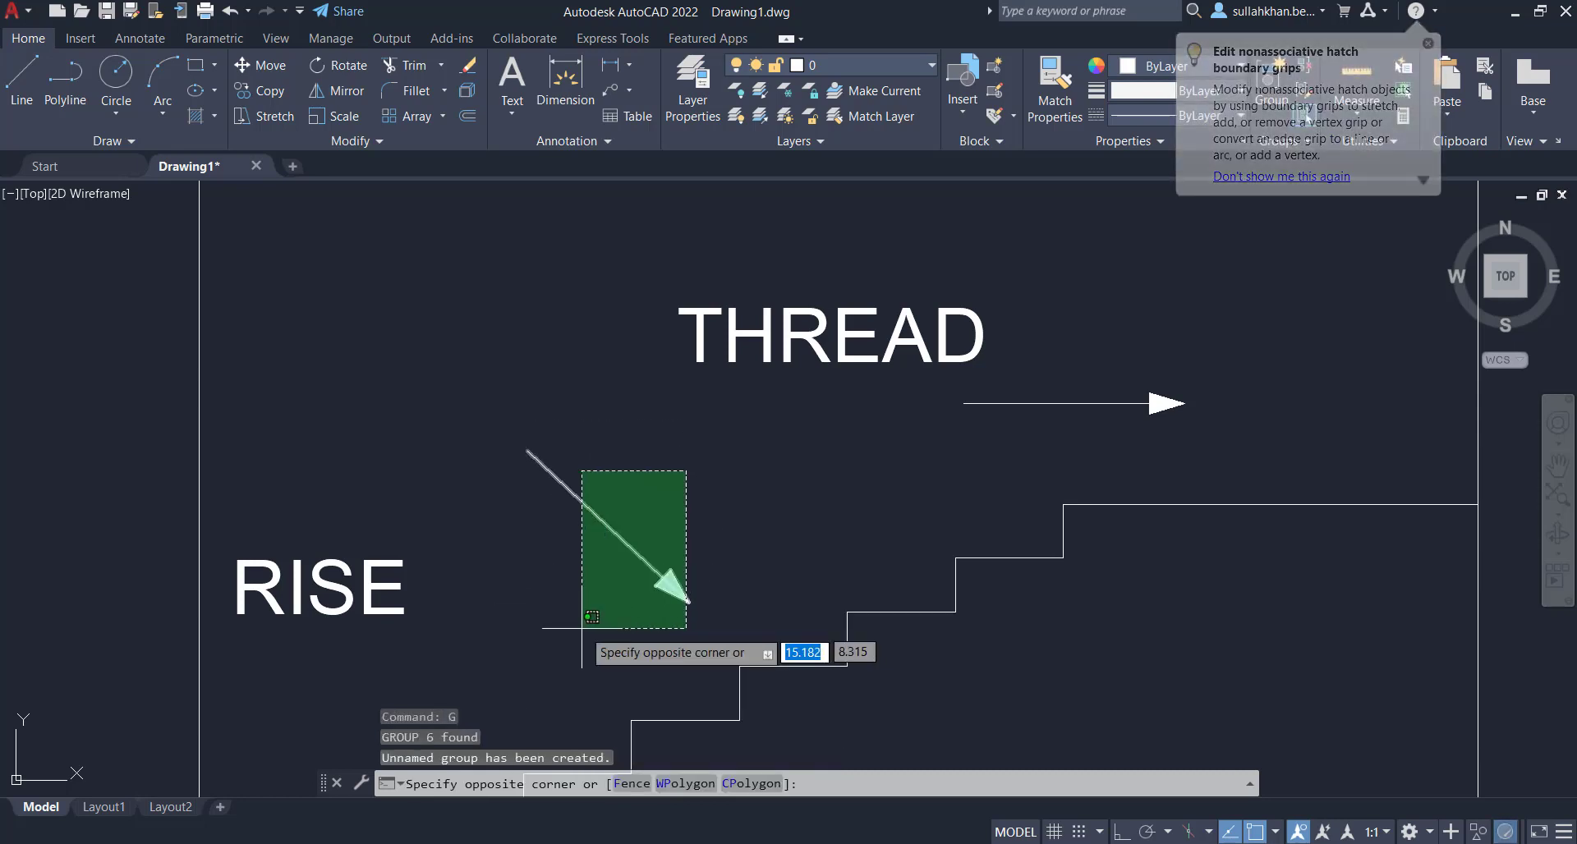
left_click(595, 536)
left_click(608, 526)
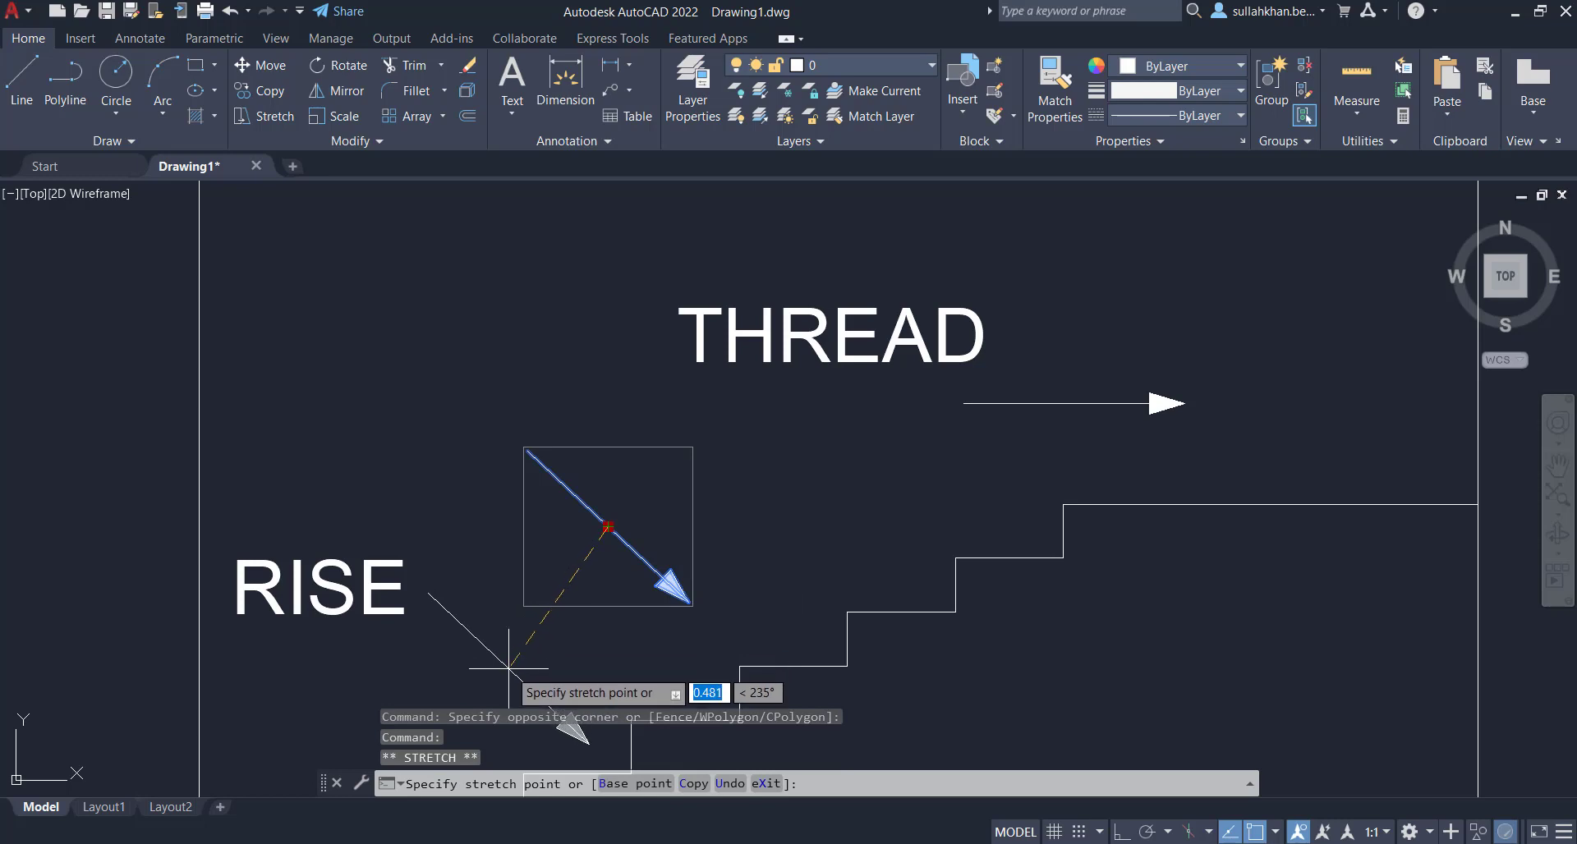
left_click(519, 677)
scroll(657, 493, "down", 2)
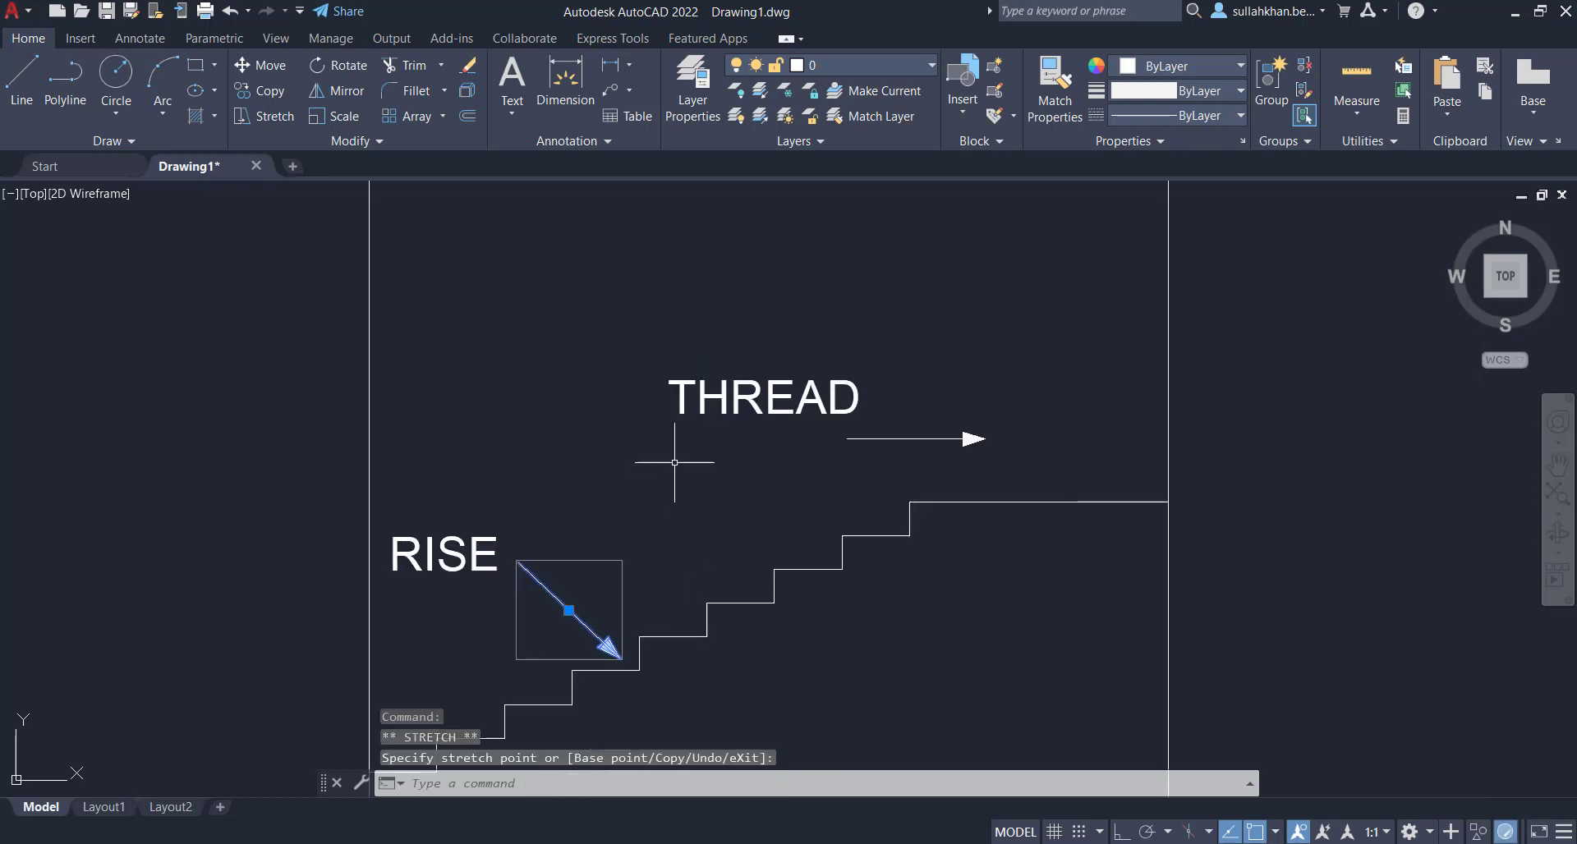
scroll(632, 702, "up", 2)
key("Escape")
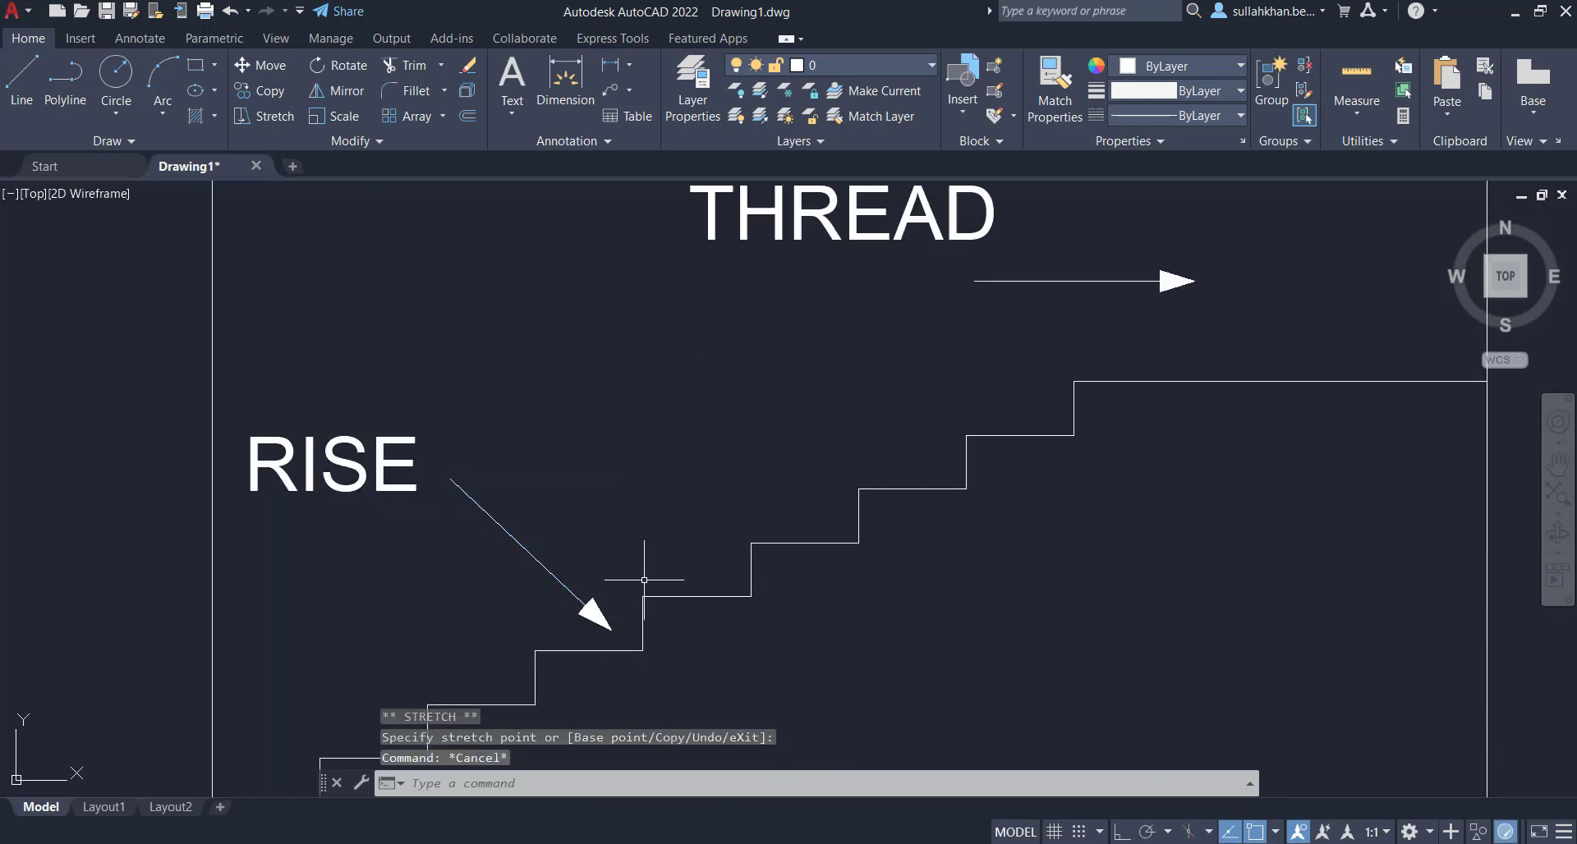
- Group all the parts of the horizontal arrow below the THREAD label into one object
left_click(1200, 238)
left_click(925, 331)
key("Escape")
left_click(1239, 264)
left_click(1035, 314)
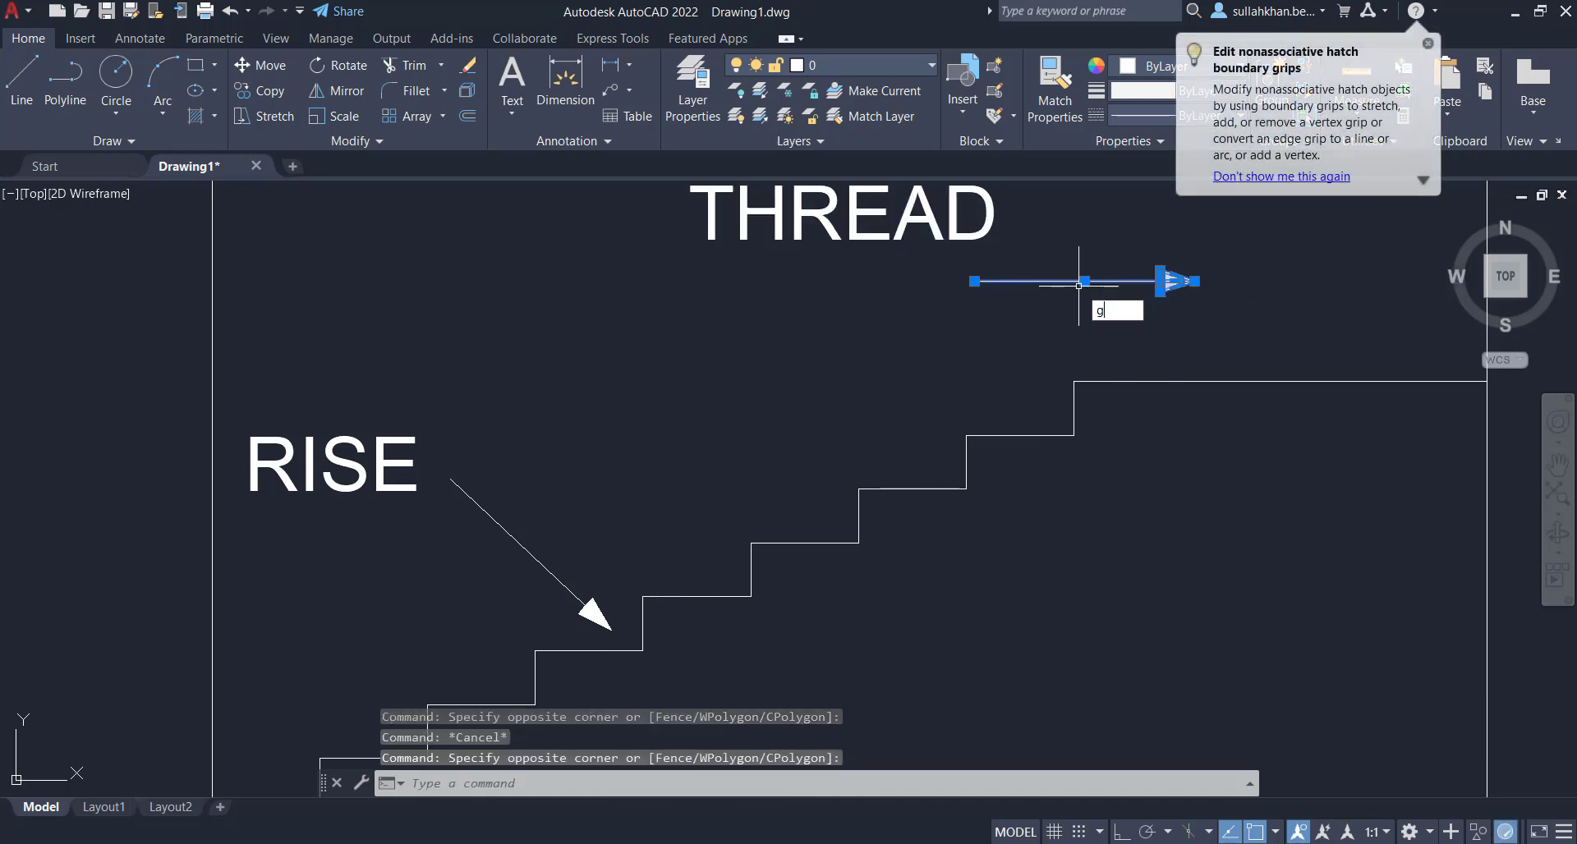
type("g")
key("Return")
- Rotate the grouped THREAD arrow about its shaft midpoint with Ortho on so it points straight down
type("ro")
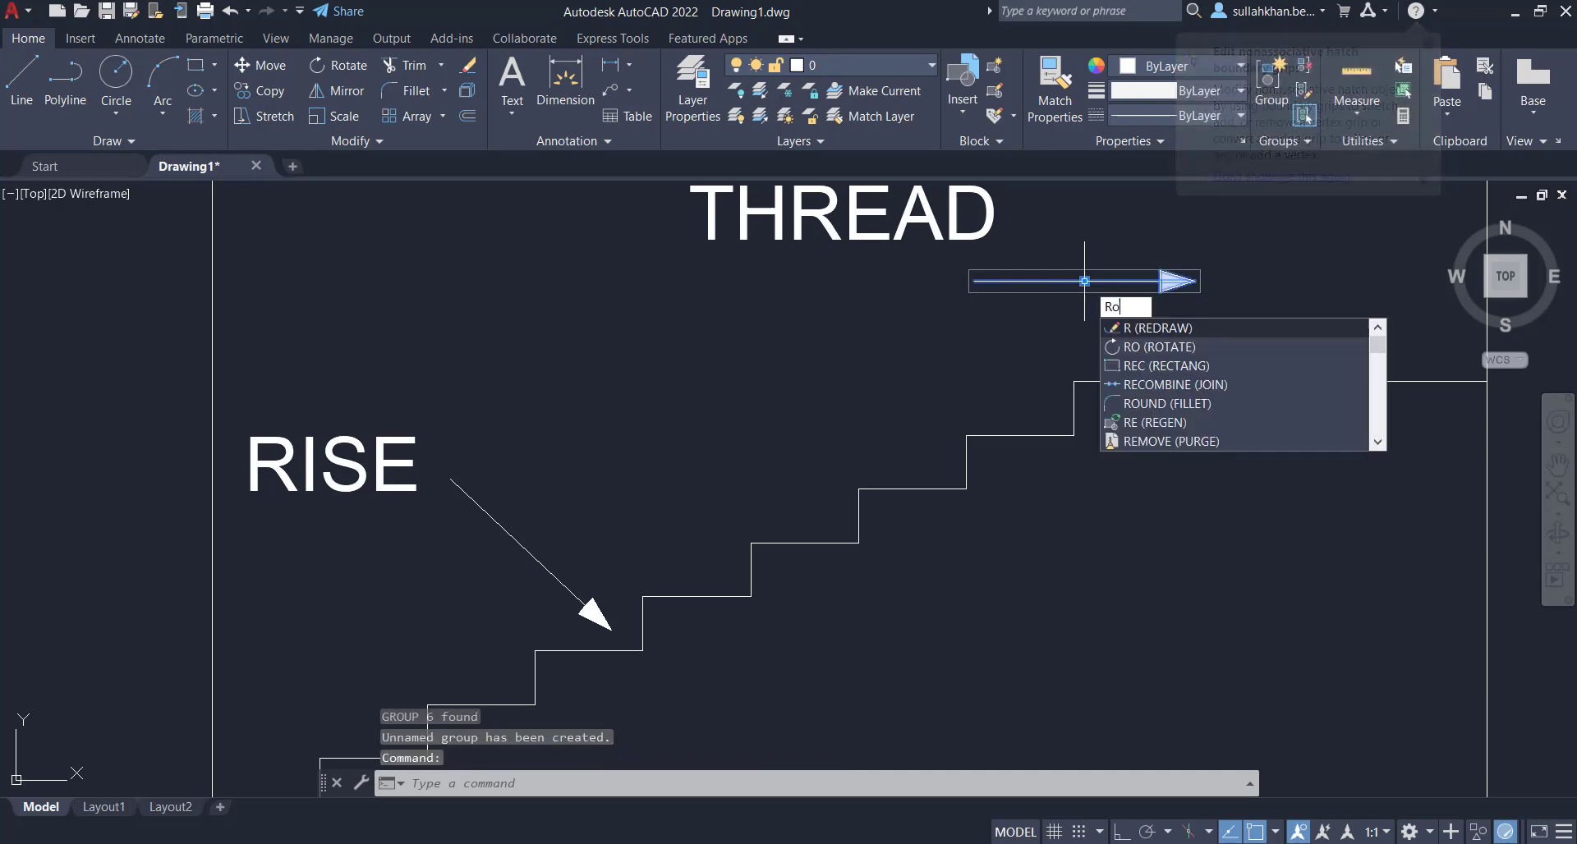
key("Return")
left_click(1084, 281)
key("F8")
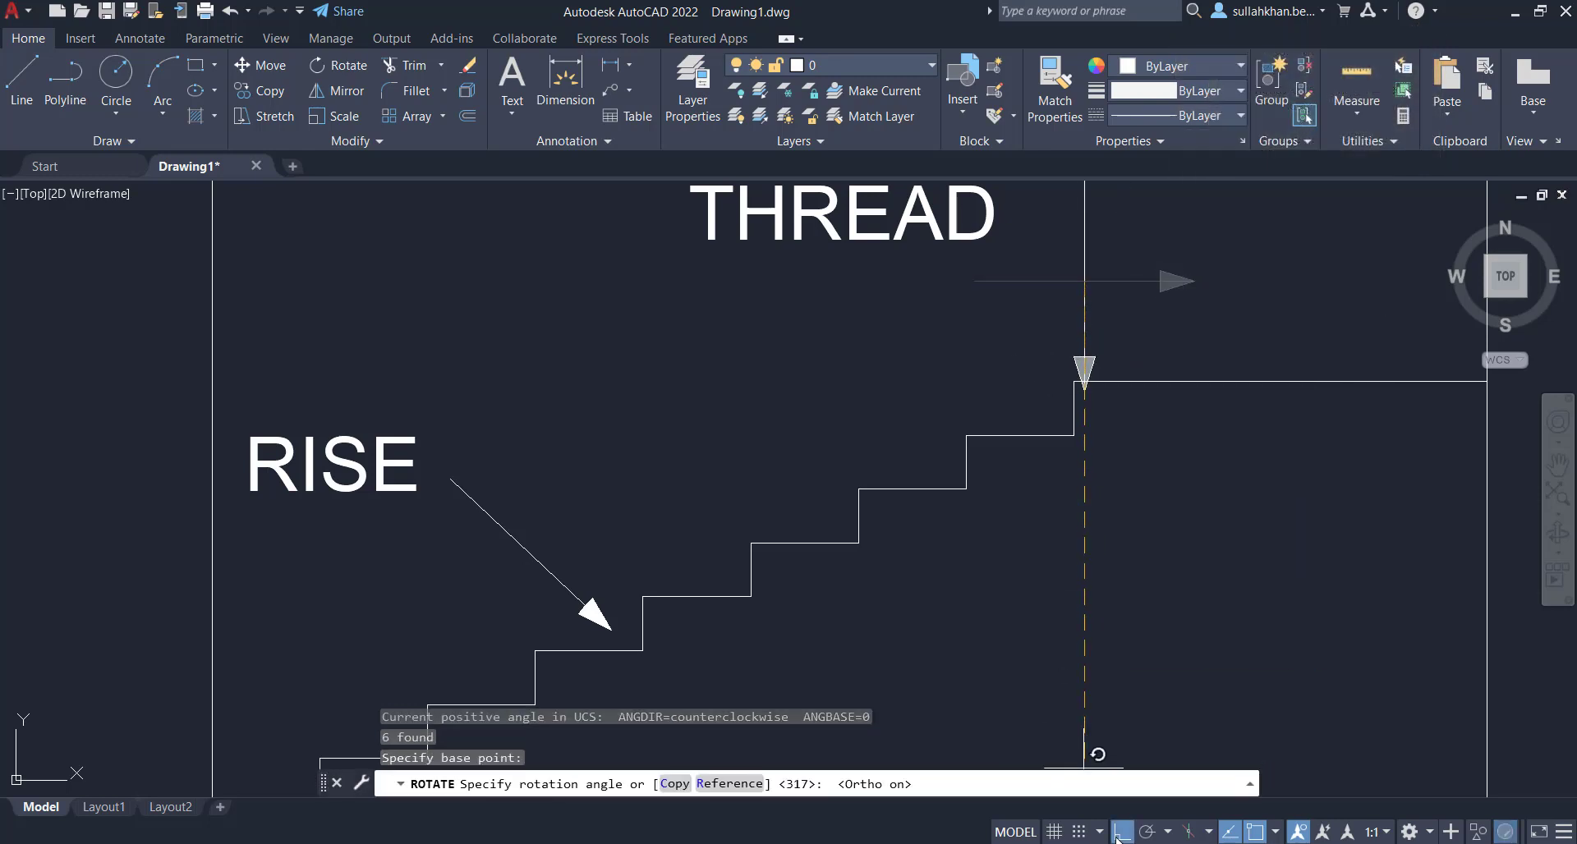
left_click(1133, 534)
- Move the vertical arrow horizontally toward the THREAD label, in line with the tread second below the landing
left_click(1133, 288)
left_click(1052, 409)
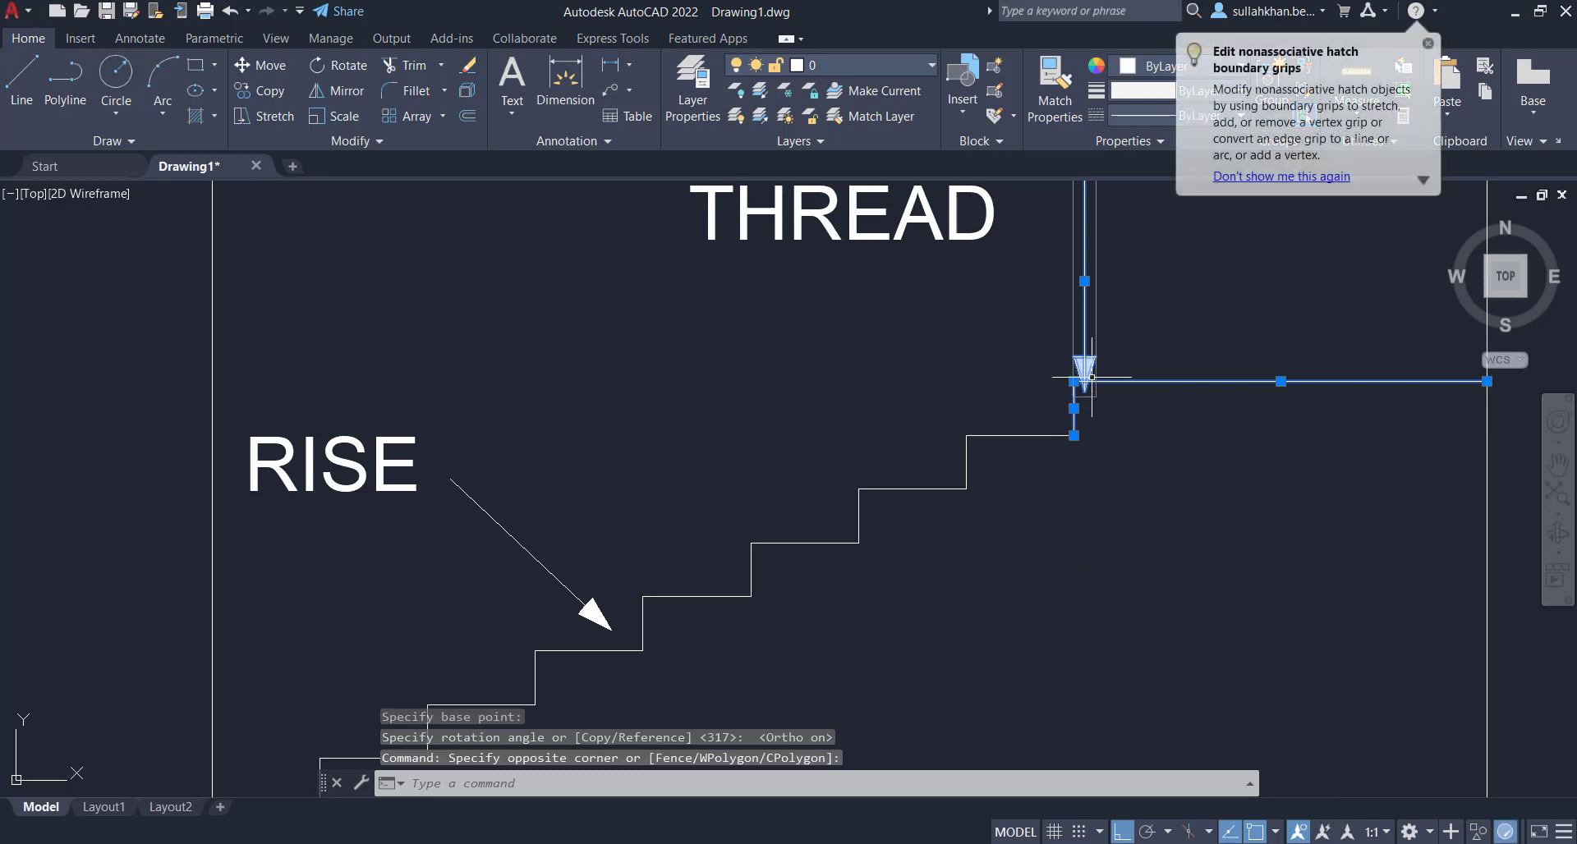
key("Escape")
left_click(1056, 316)
left_click(1128, 403)
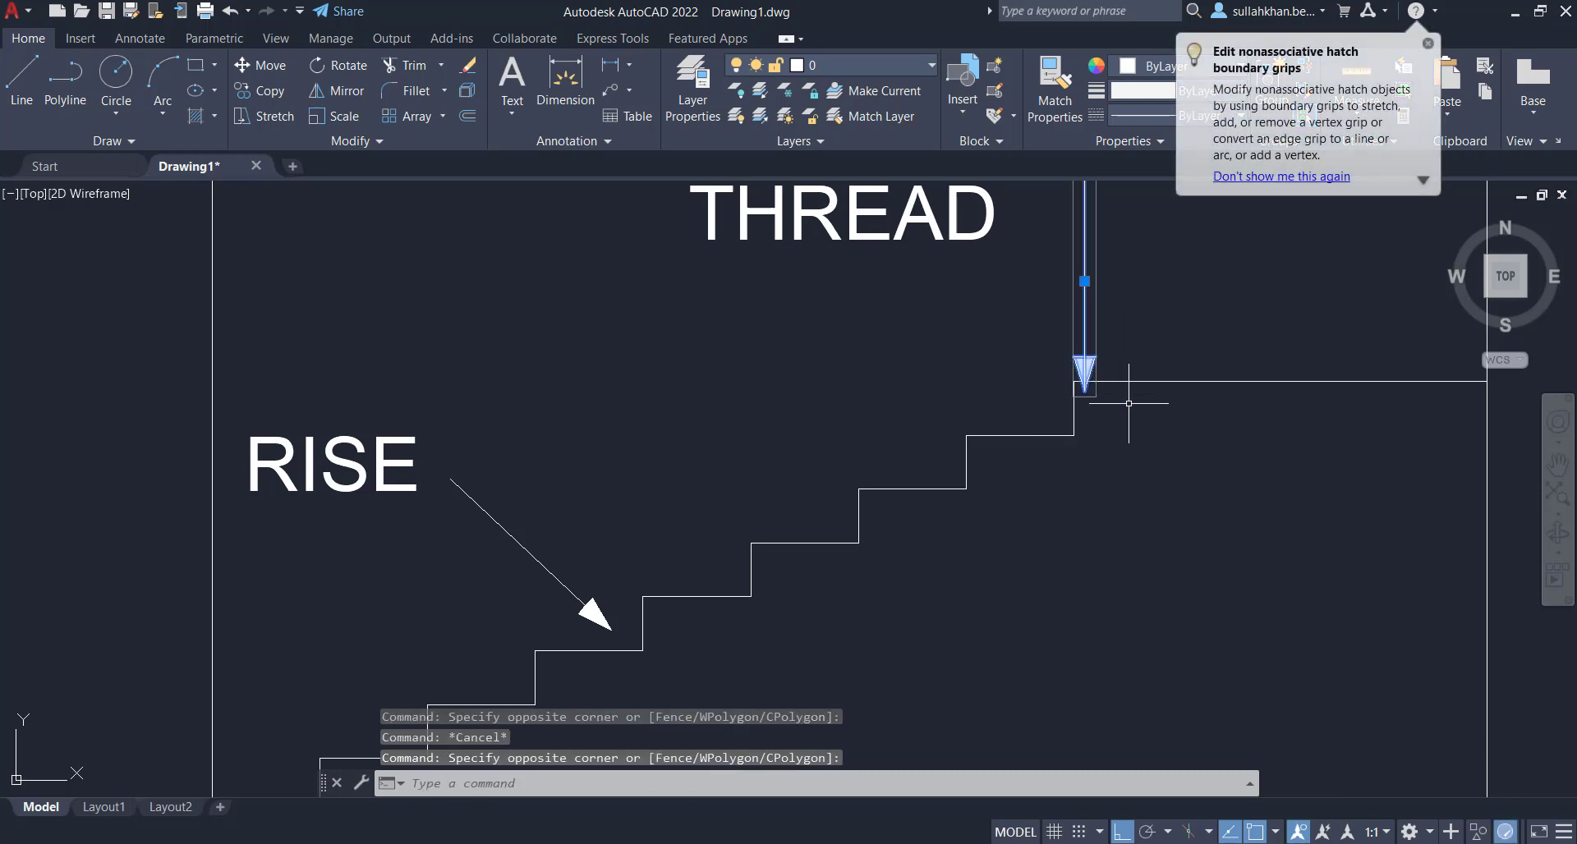
right_click(1078, 344)
left_click(1101, 470)
left_click(1083, 361)
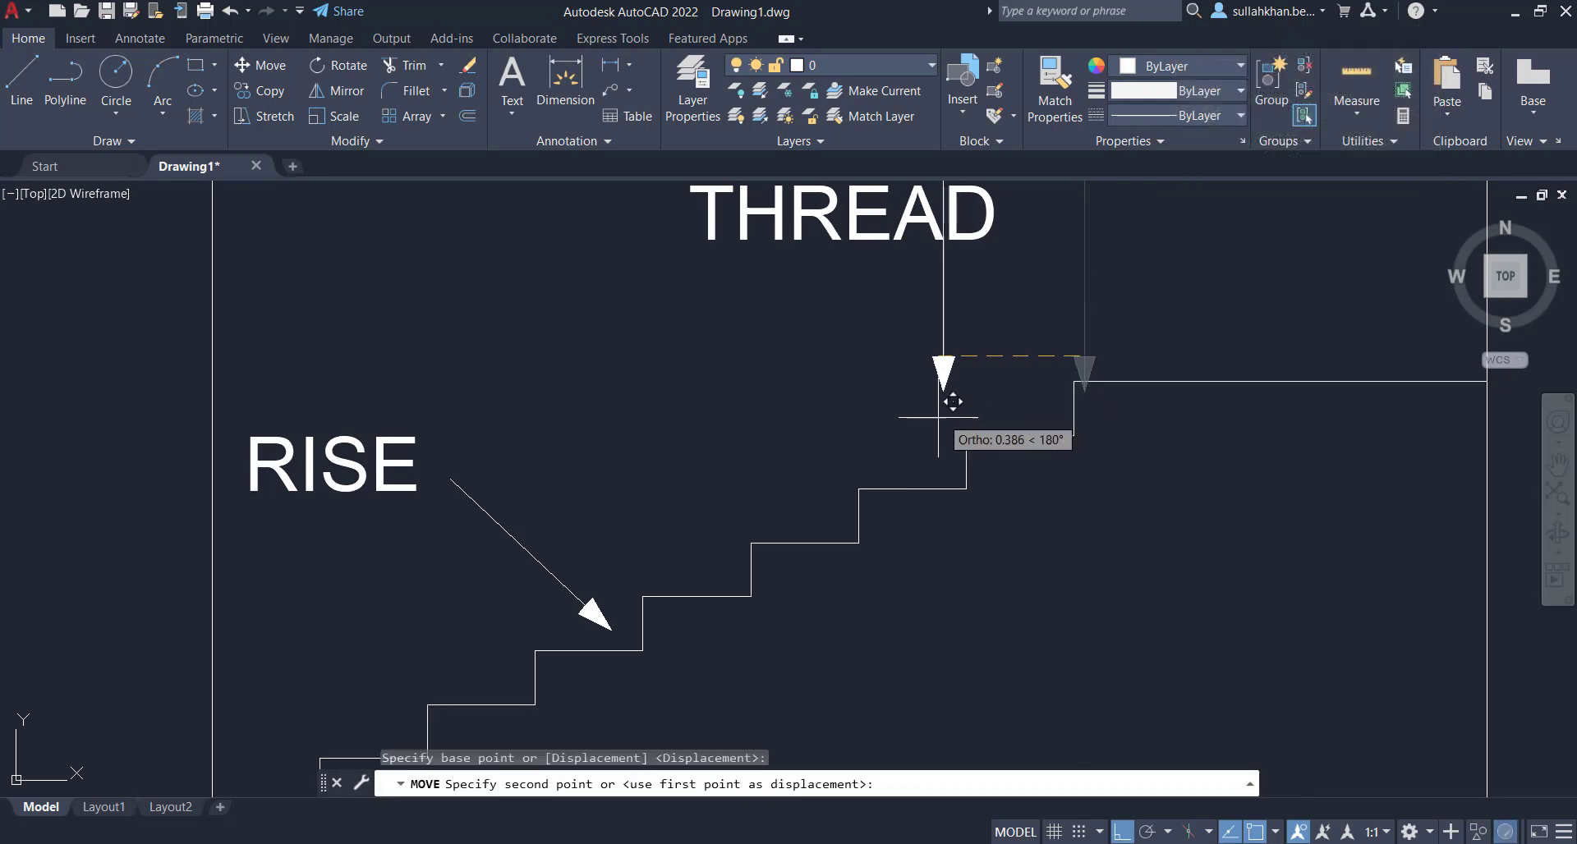
left_click(878, 427)
- Move the vertical arrow straight down so it sits below the THREAD label with its tip just above the tread
left_click(911, 394)
left_click(862, 345)
right_click(913, 384)
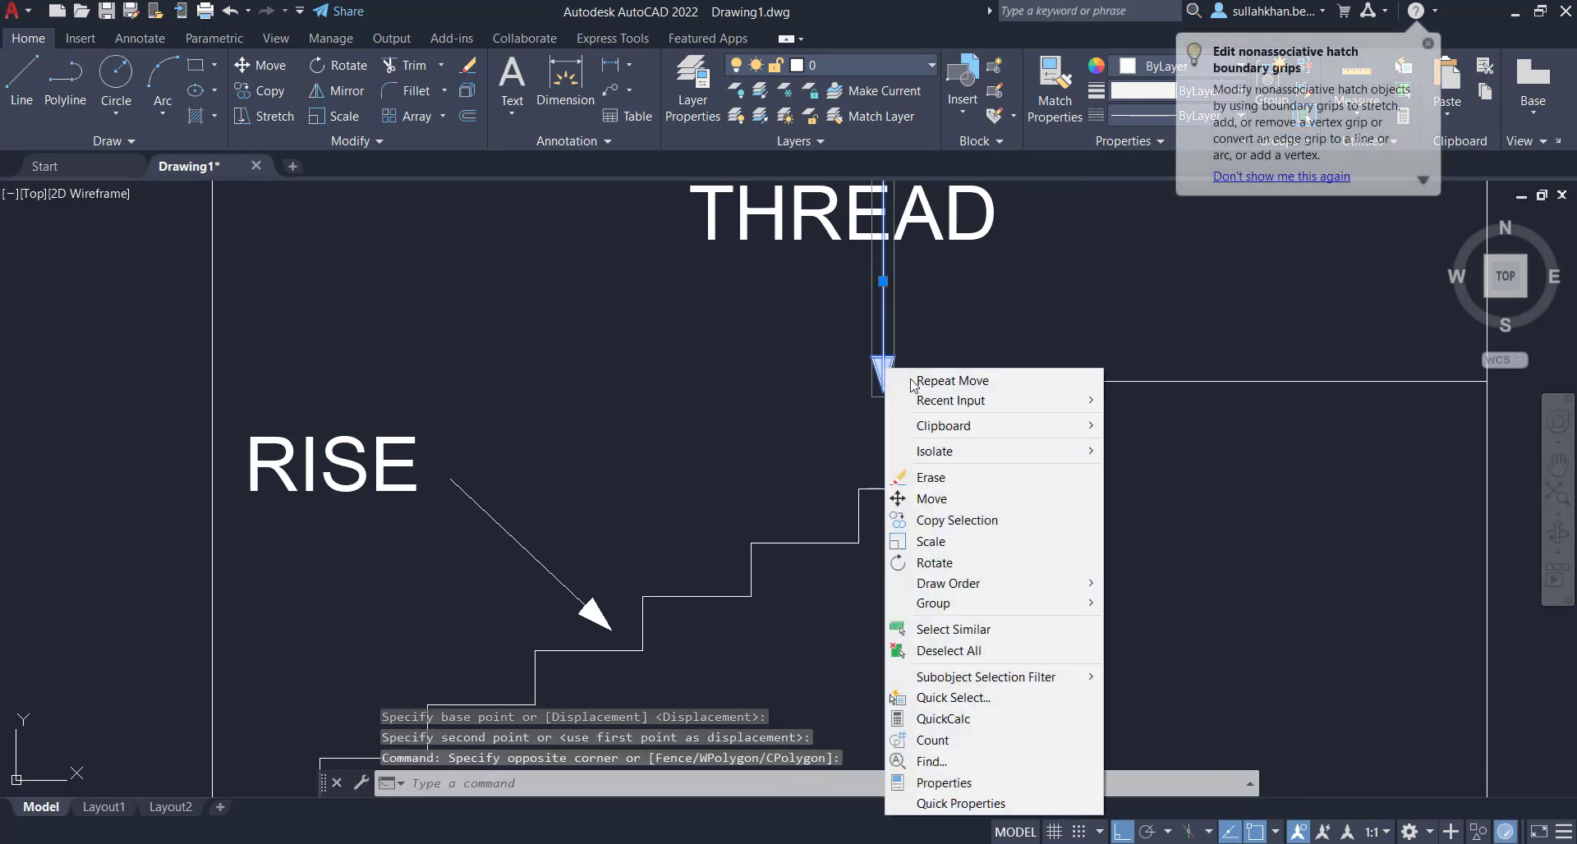
left_click(931, 499)
left_click(884, 371)
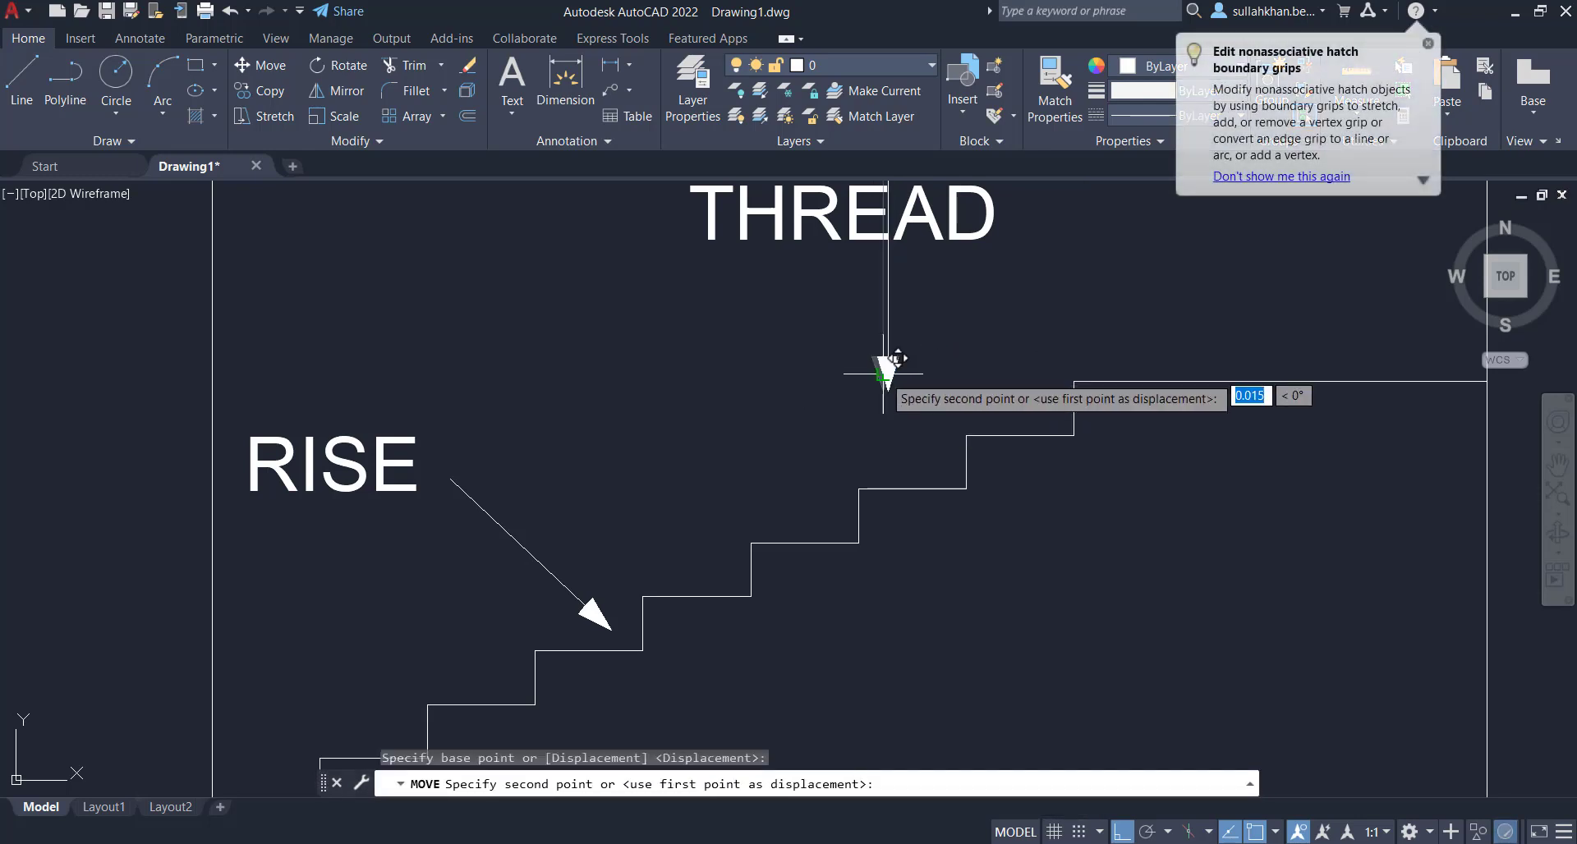
left_click(887, 461)
key("Escape")
- Draw a line 0.15 down from the outer end of the lowest tread, continuing horizontally to the far projection line
scroll(879, 386, "down", 3)
scroll(750, 415, "down", 2)
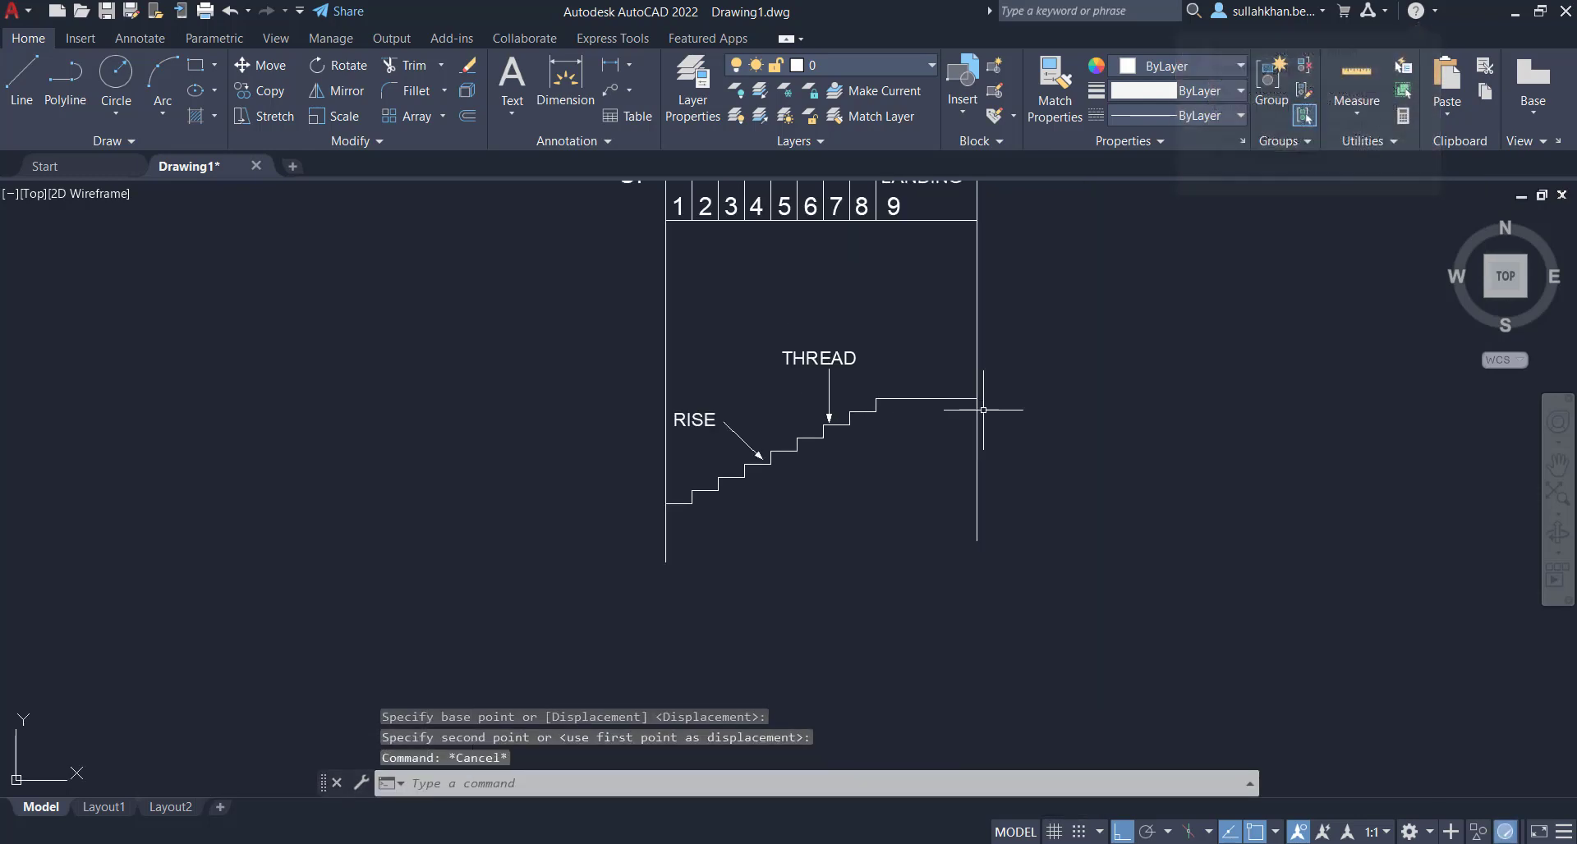
scroll(1013, 492, "down", 2)
scroll(1014, 466, "up", 2)
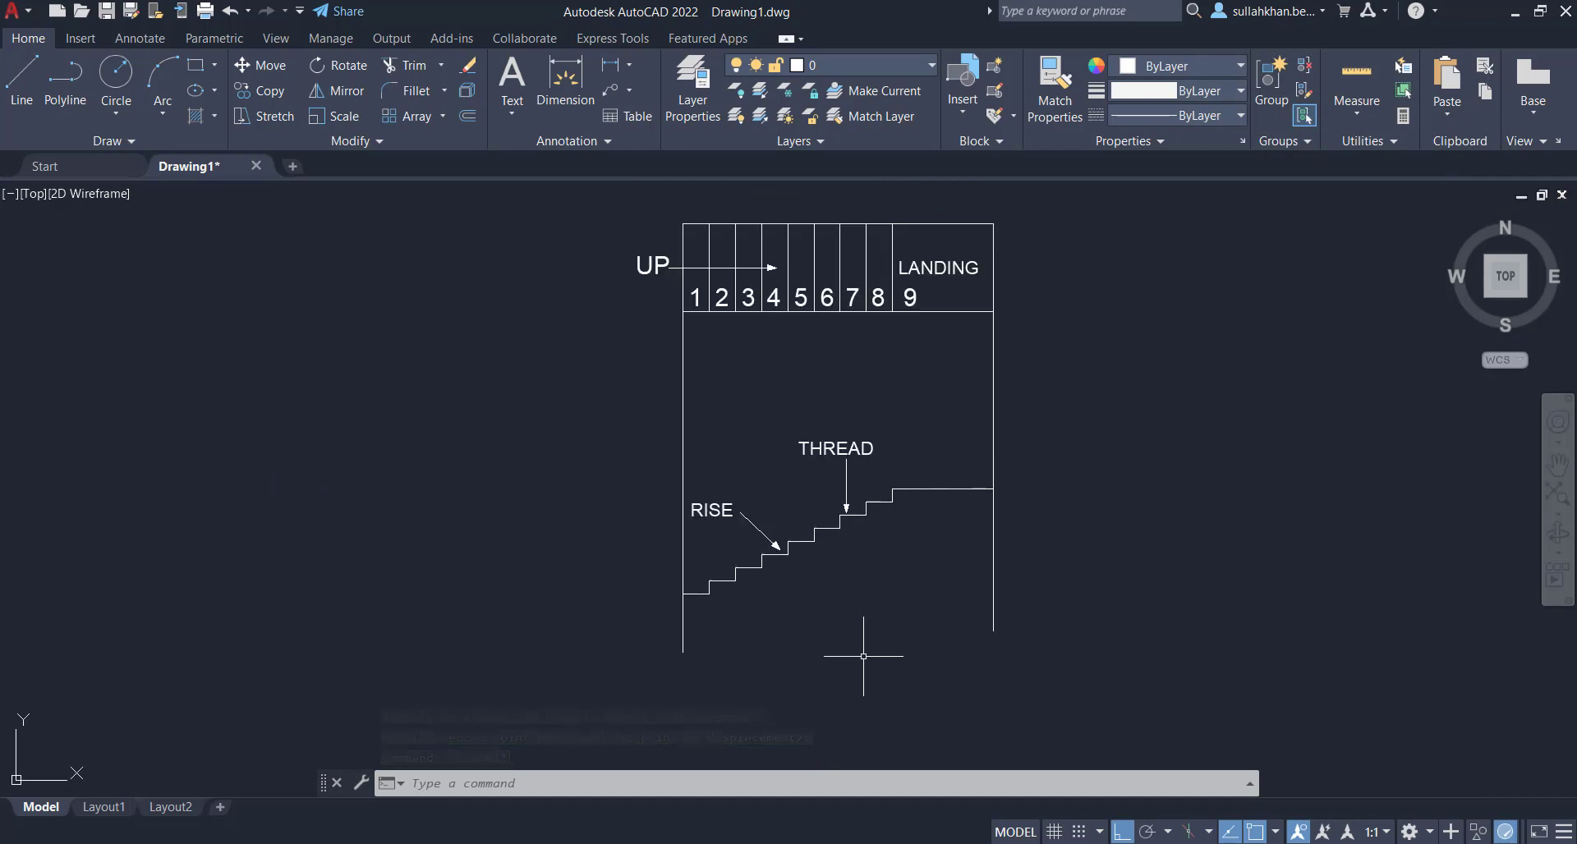
scroll(863, 656, "up", 2)
scroll(587, 573, "up", 2)
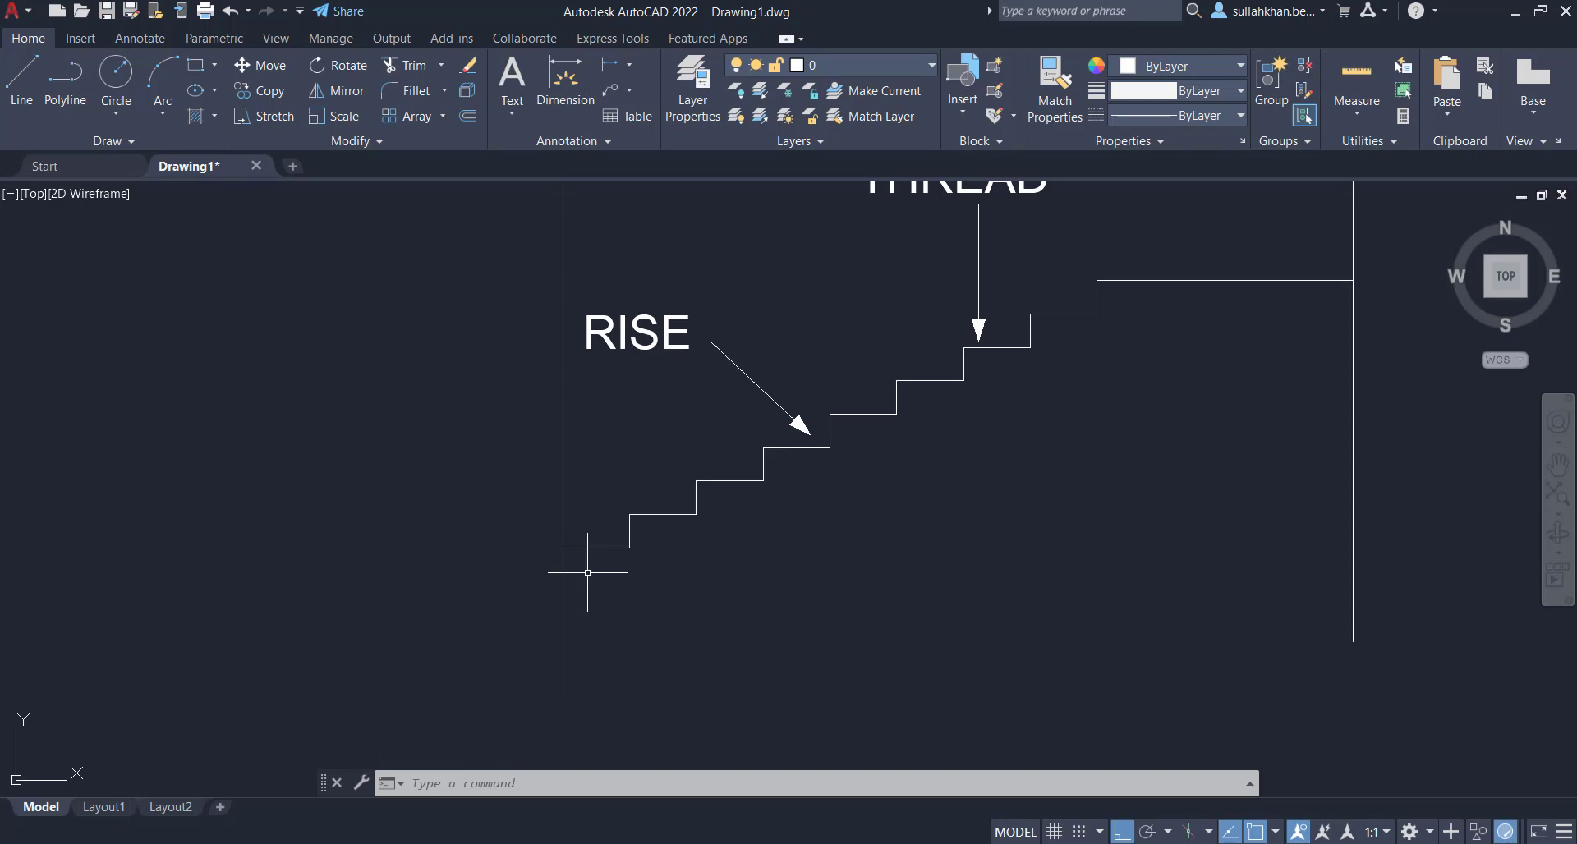
key("Return")
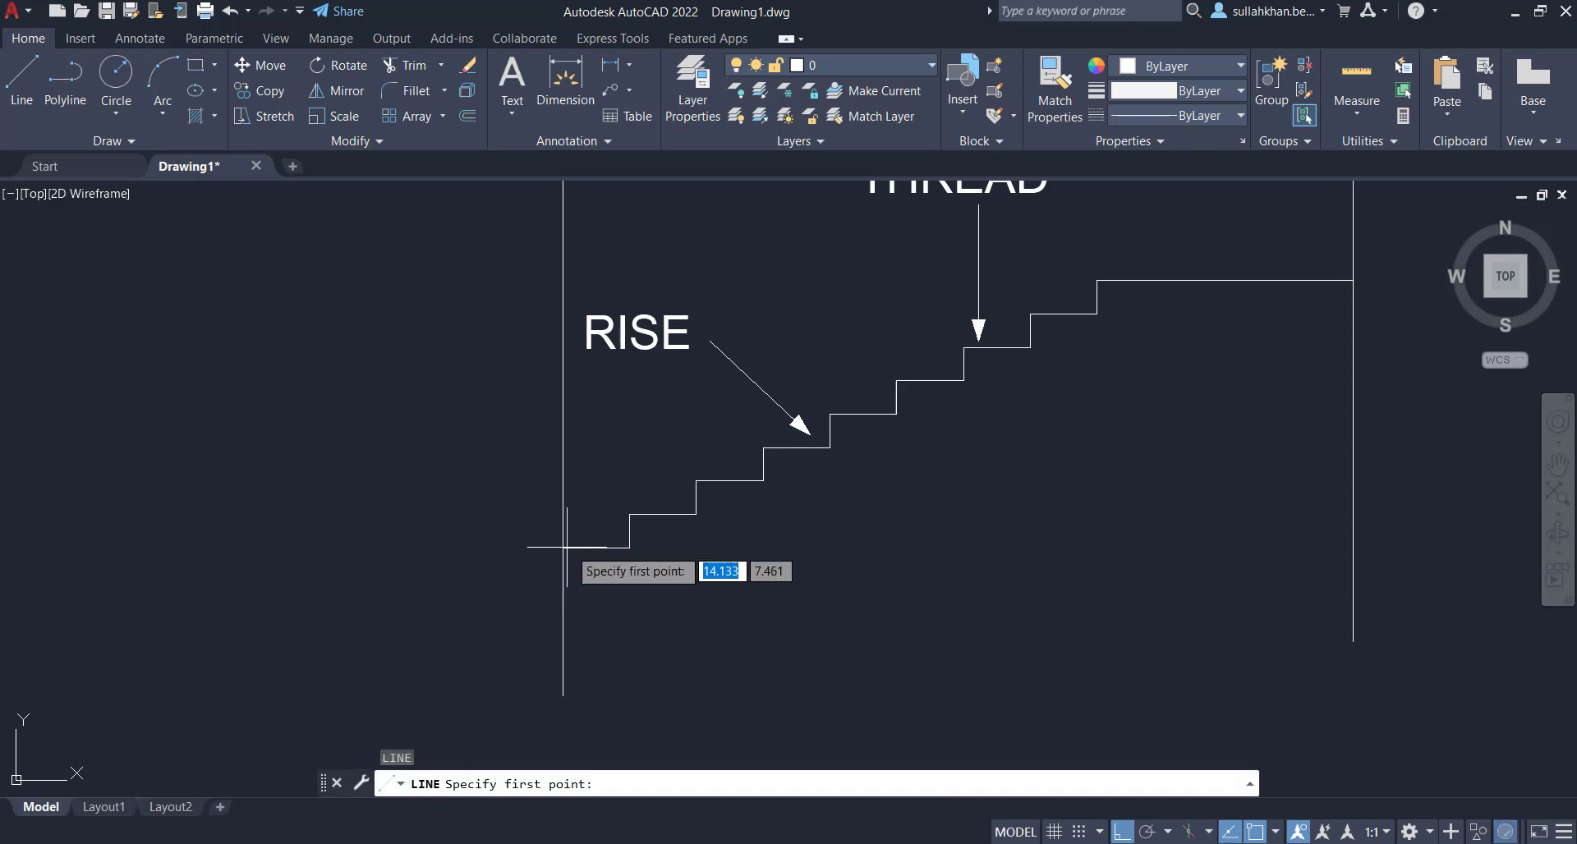
left_click(564, 547)
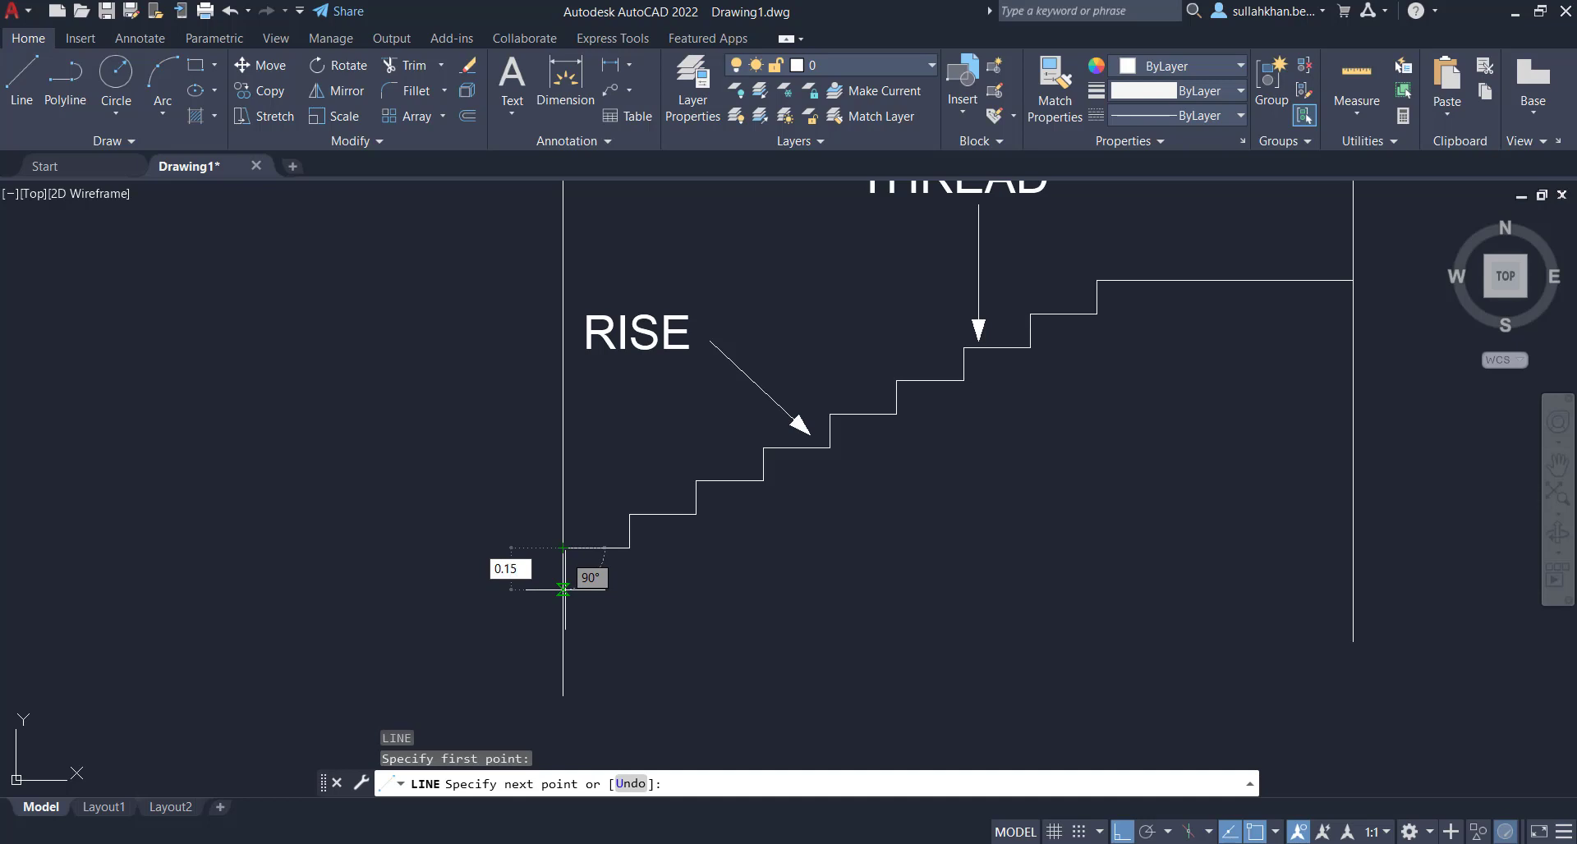
key("Return")
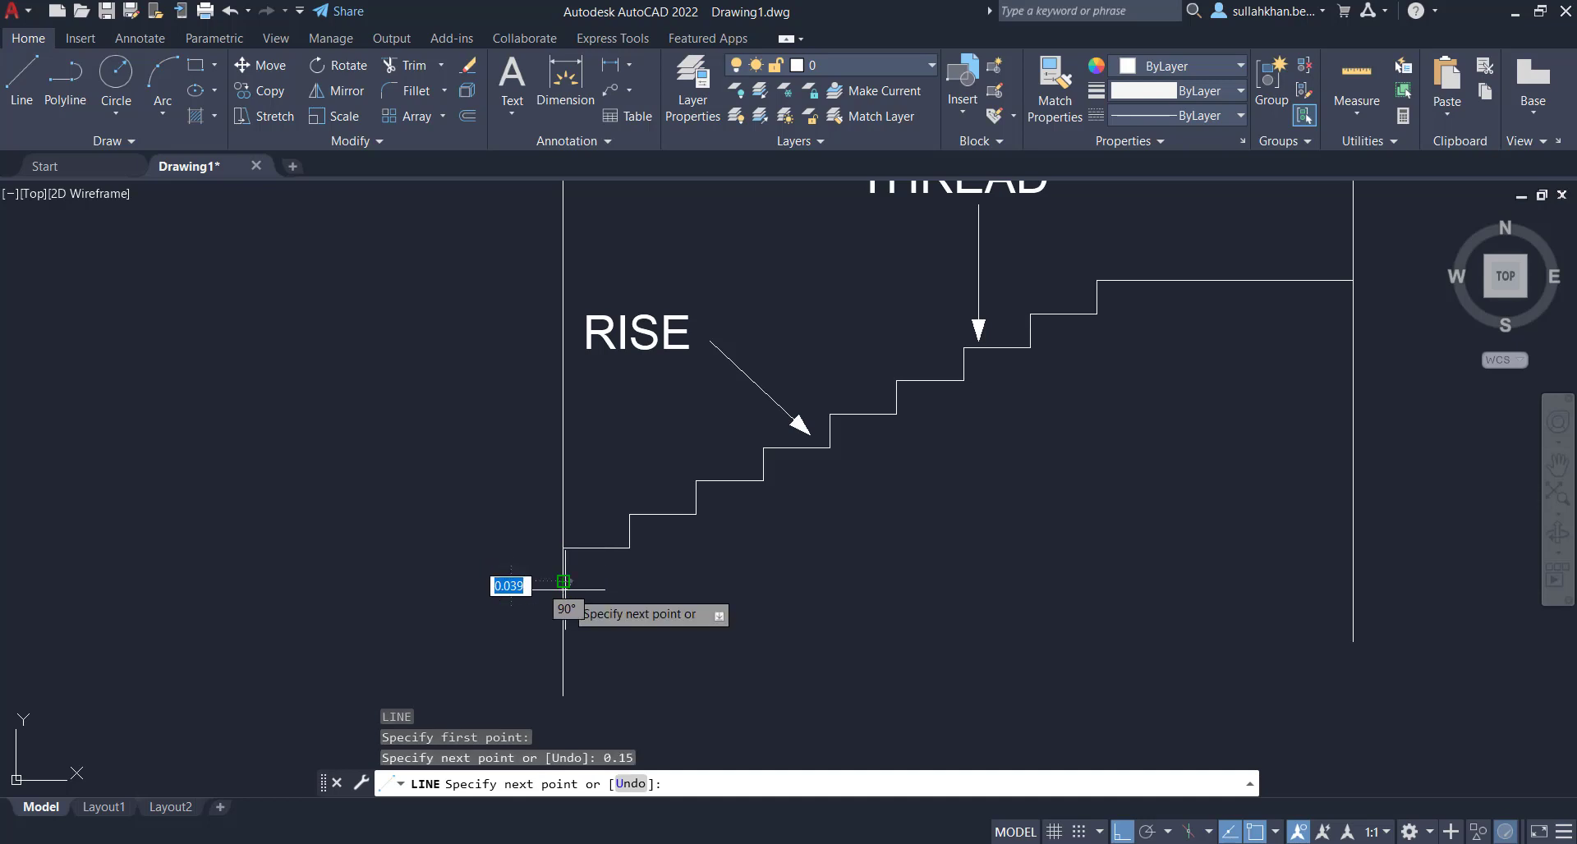
left_click(1353, 566)
key("Escape")
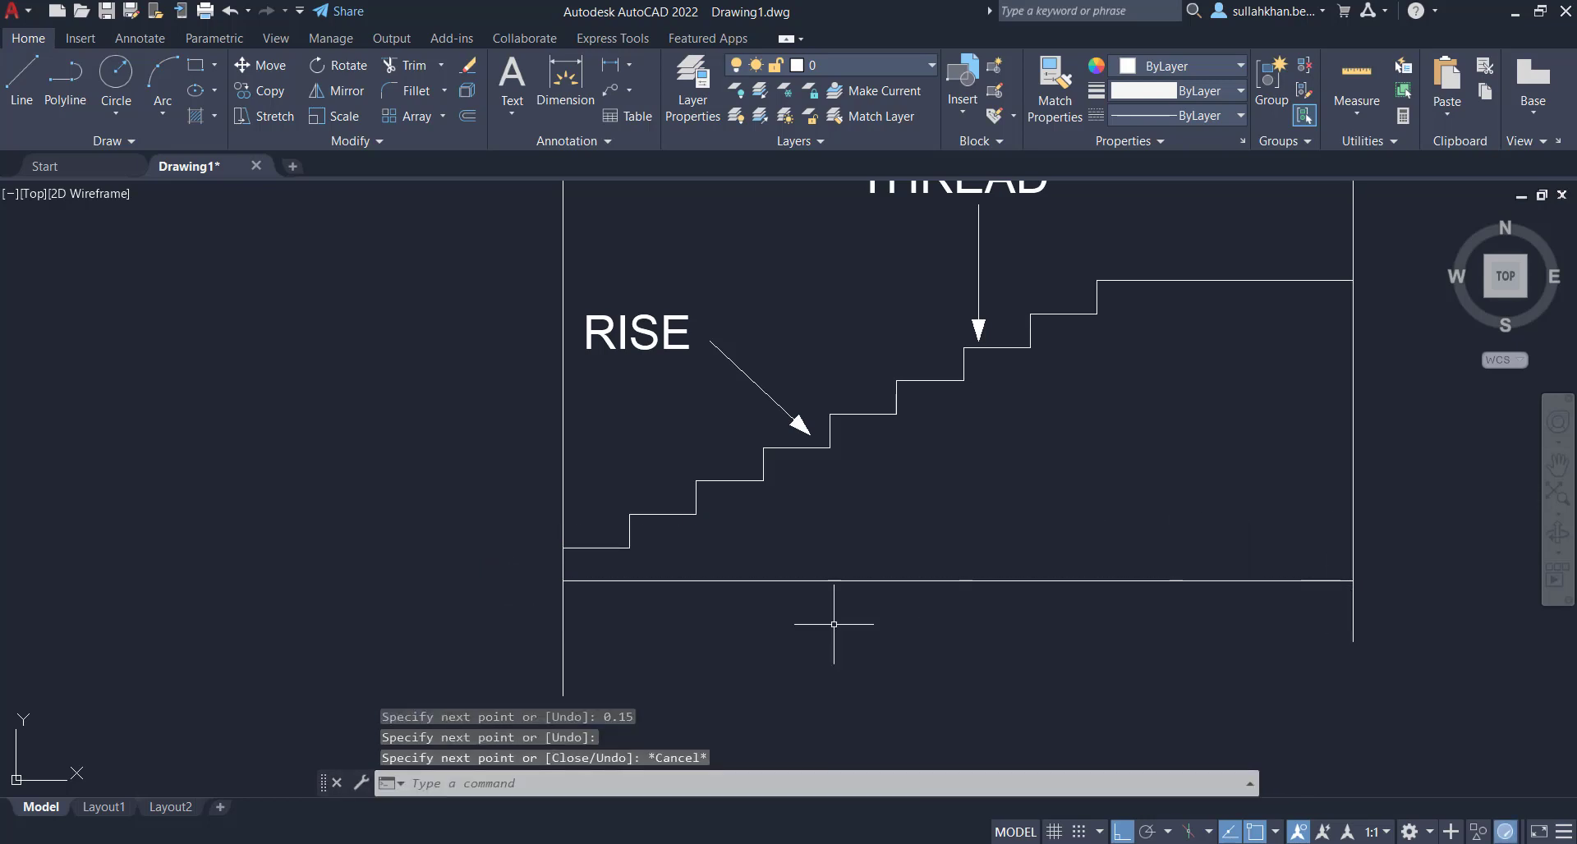
- With Ortho off, draw a sloping line from the base line's corner below the first step to the foot of the last riser
type("L")
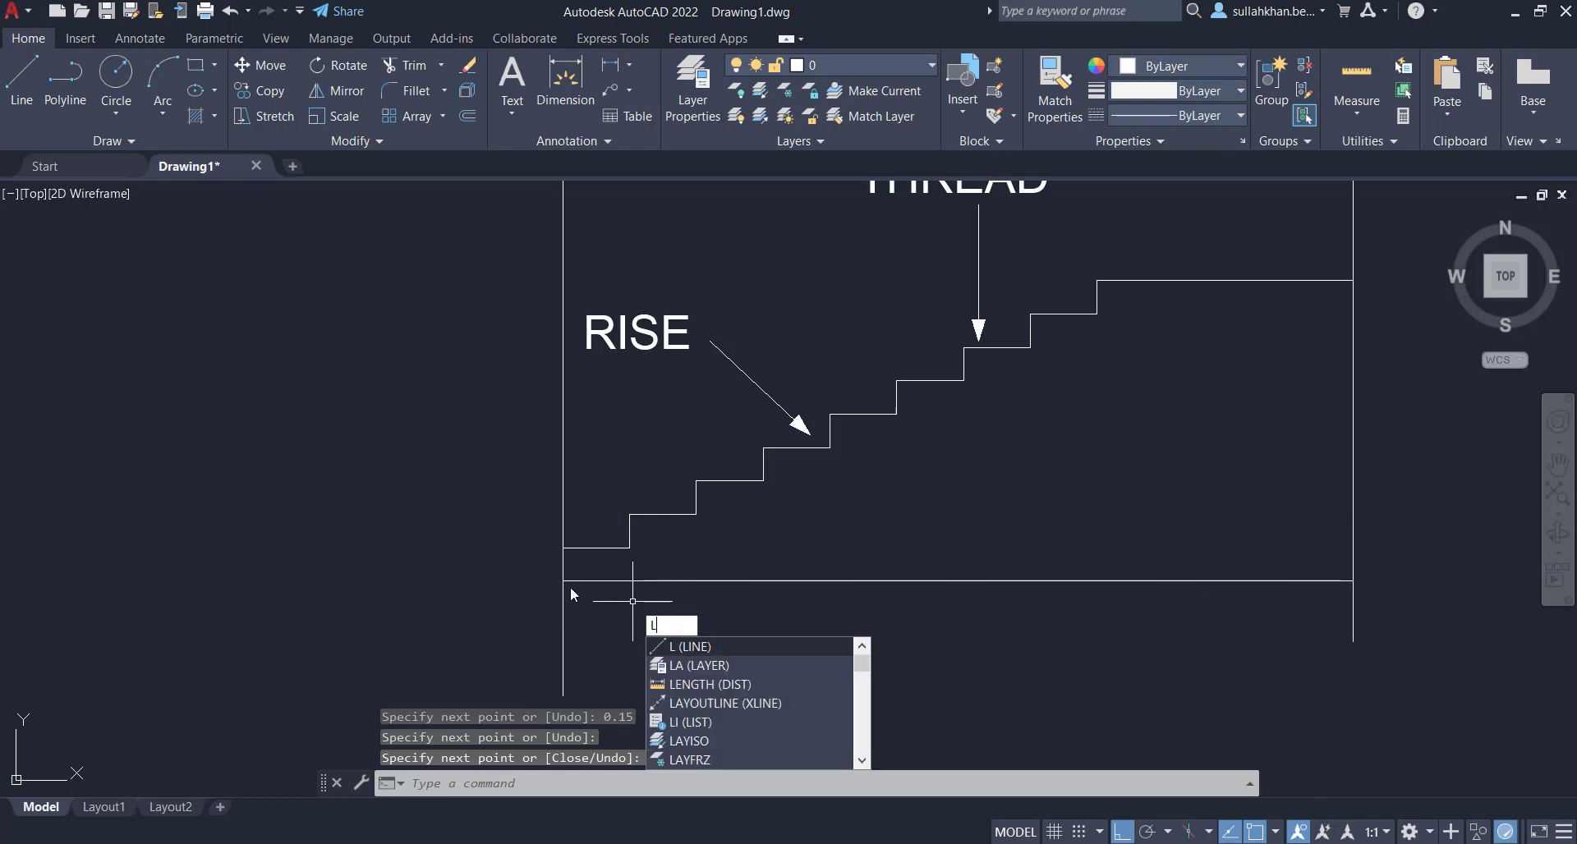
key("Return")
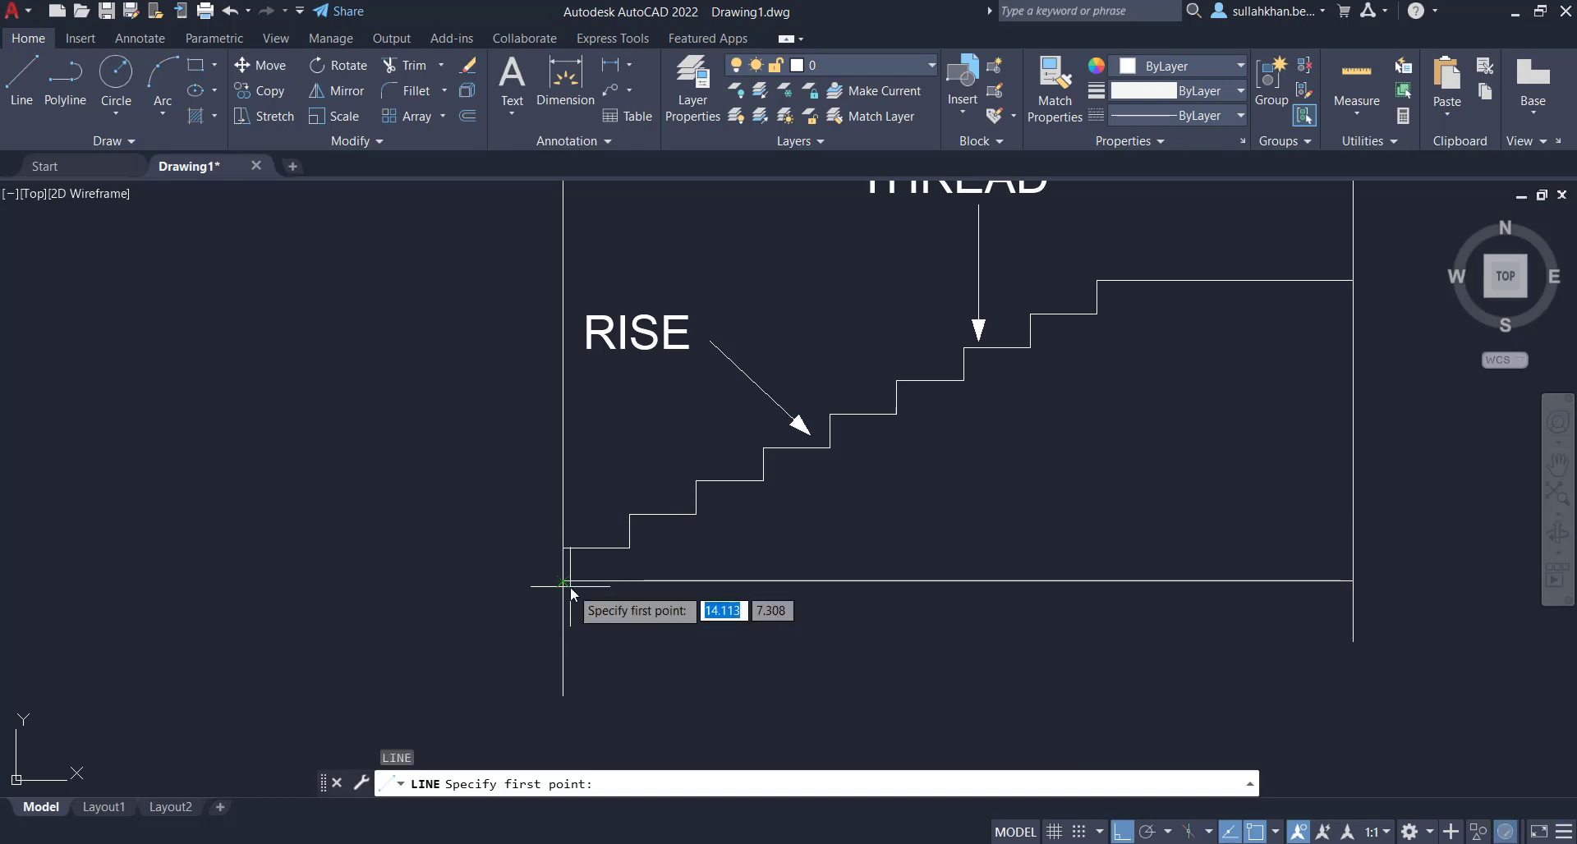
left_click(1118, 833)
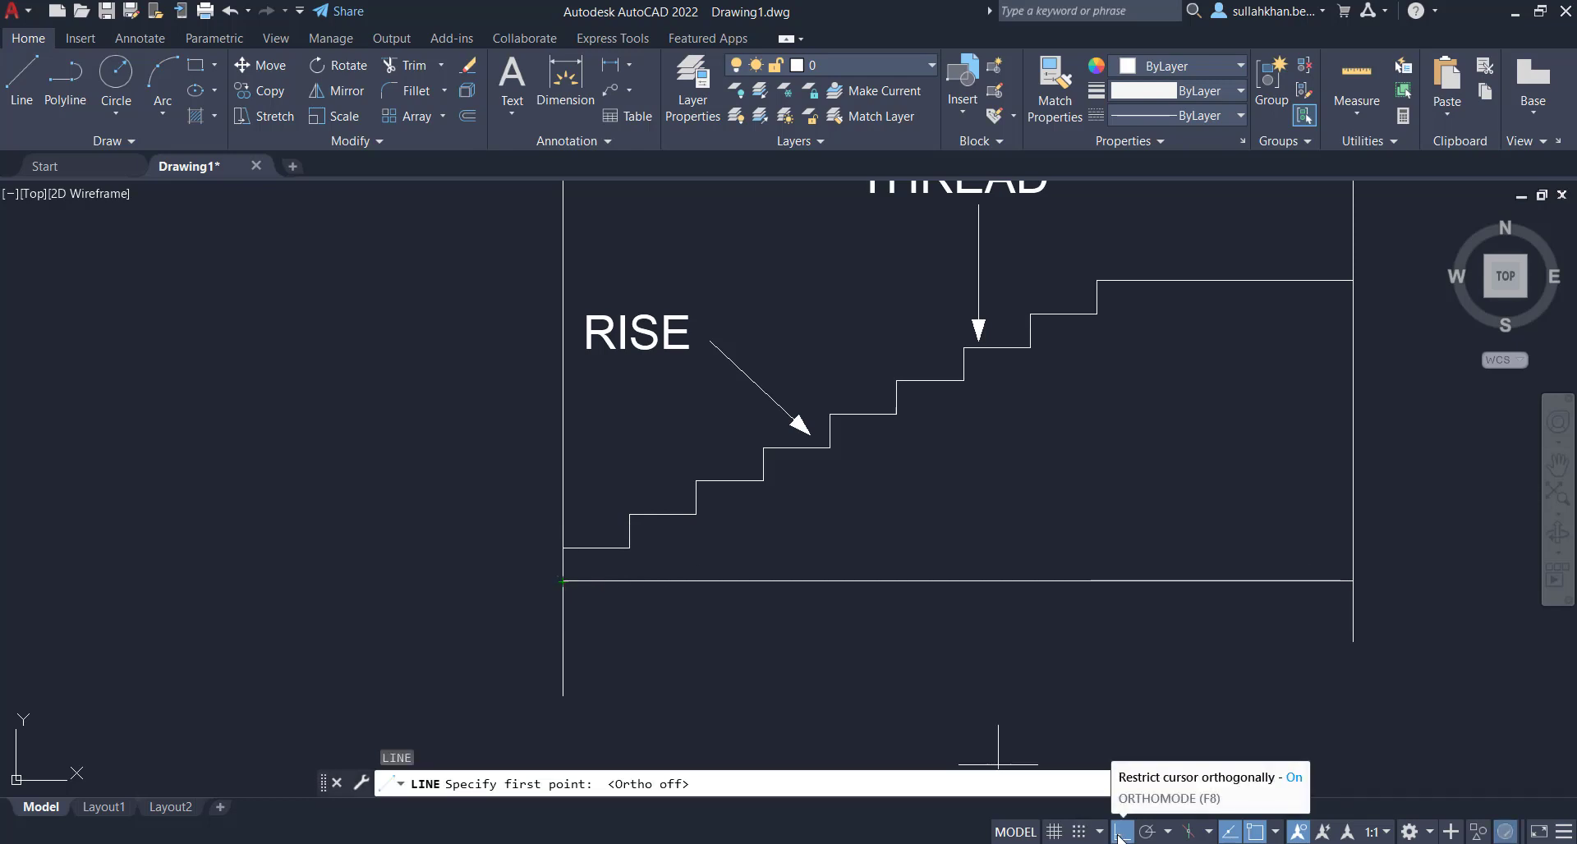
left_click(563, 582)
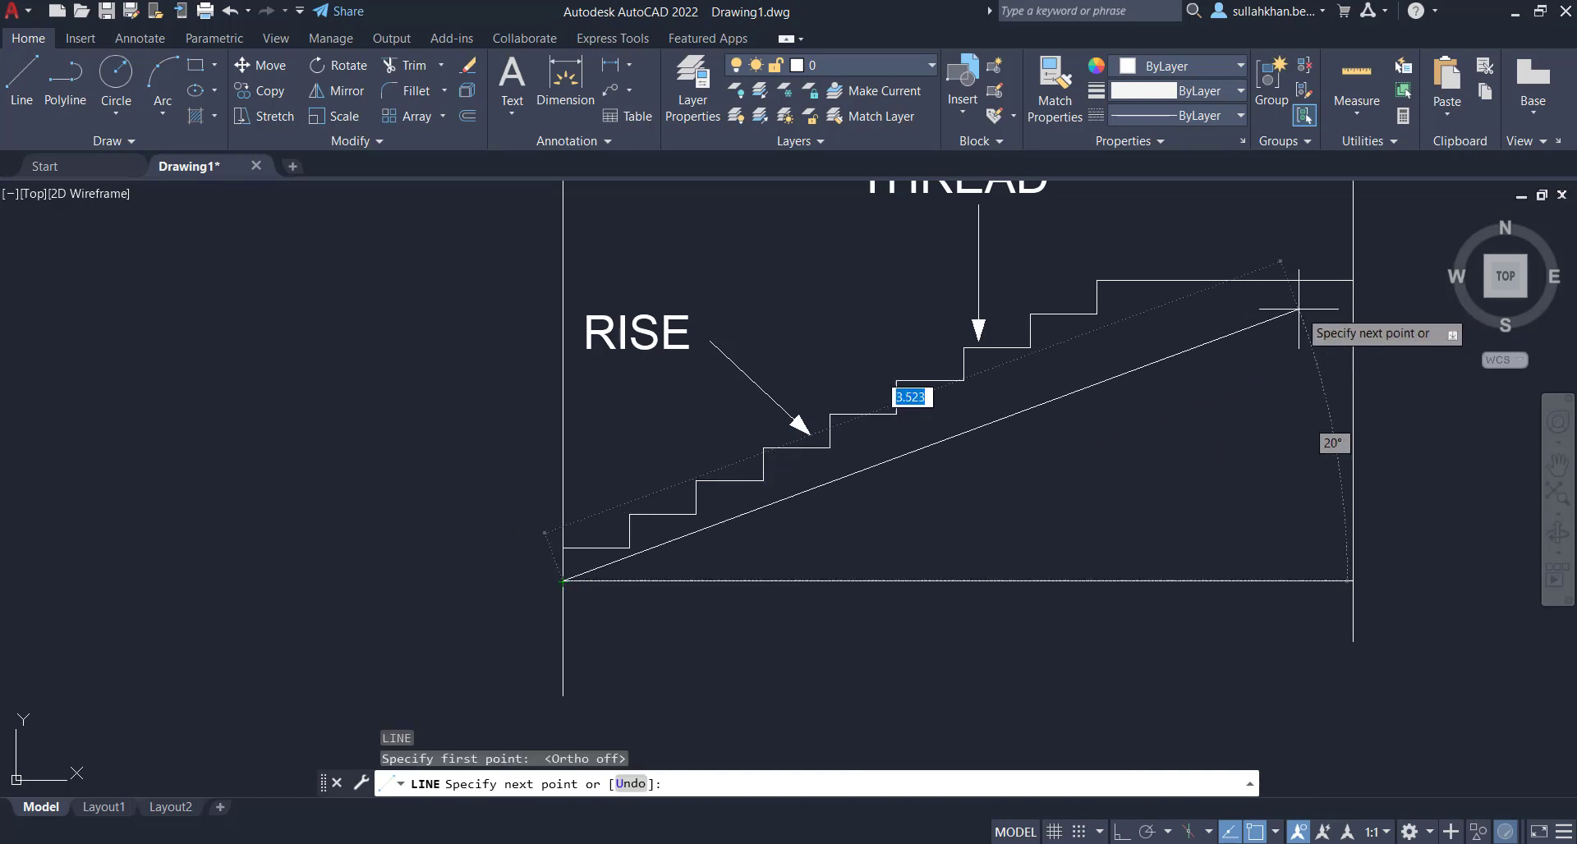
left_click(1096, 314)
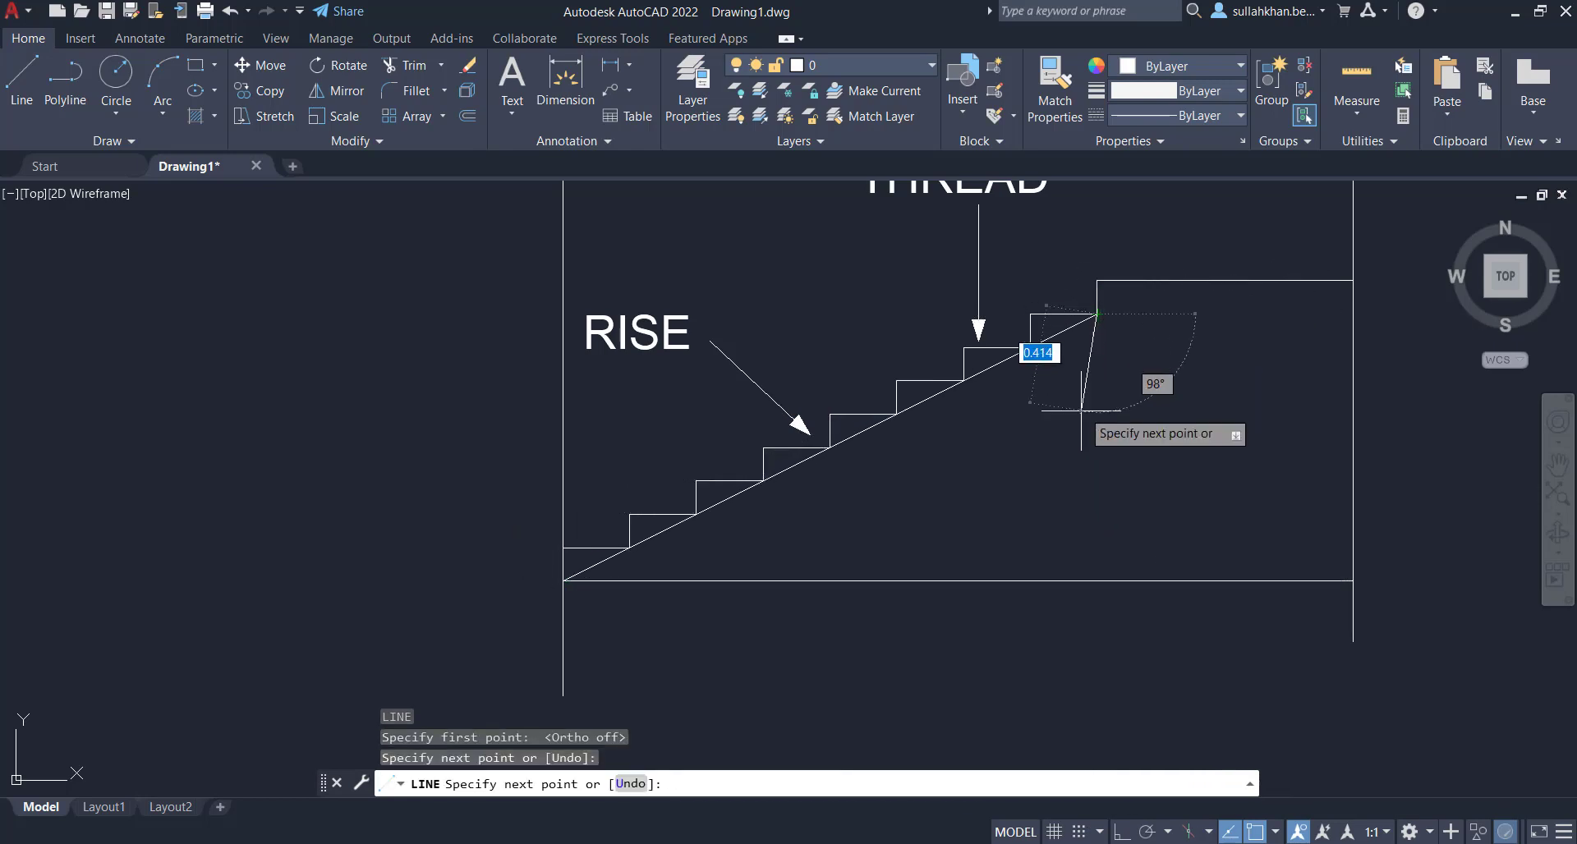
key("Escape")
- Move the sloping line horizontally away from the steps, keeping its lower end on the base line
left_click(956, 419)
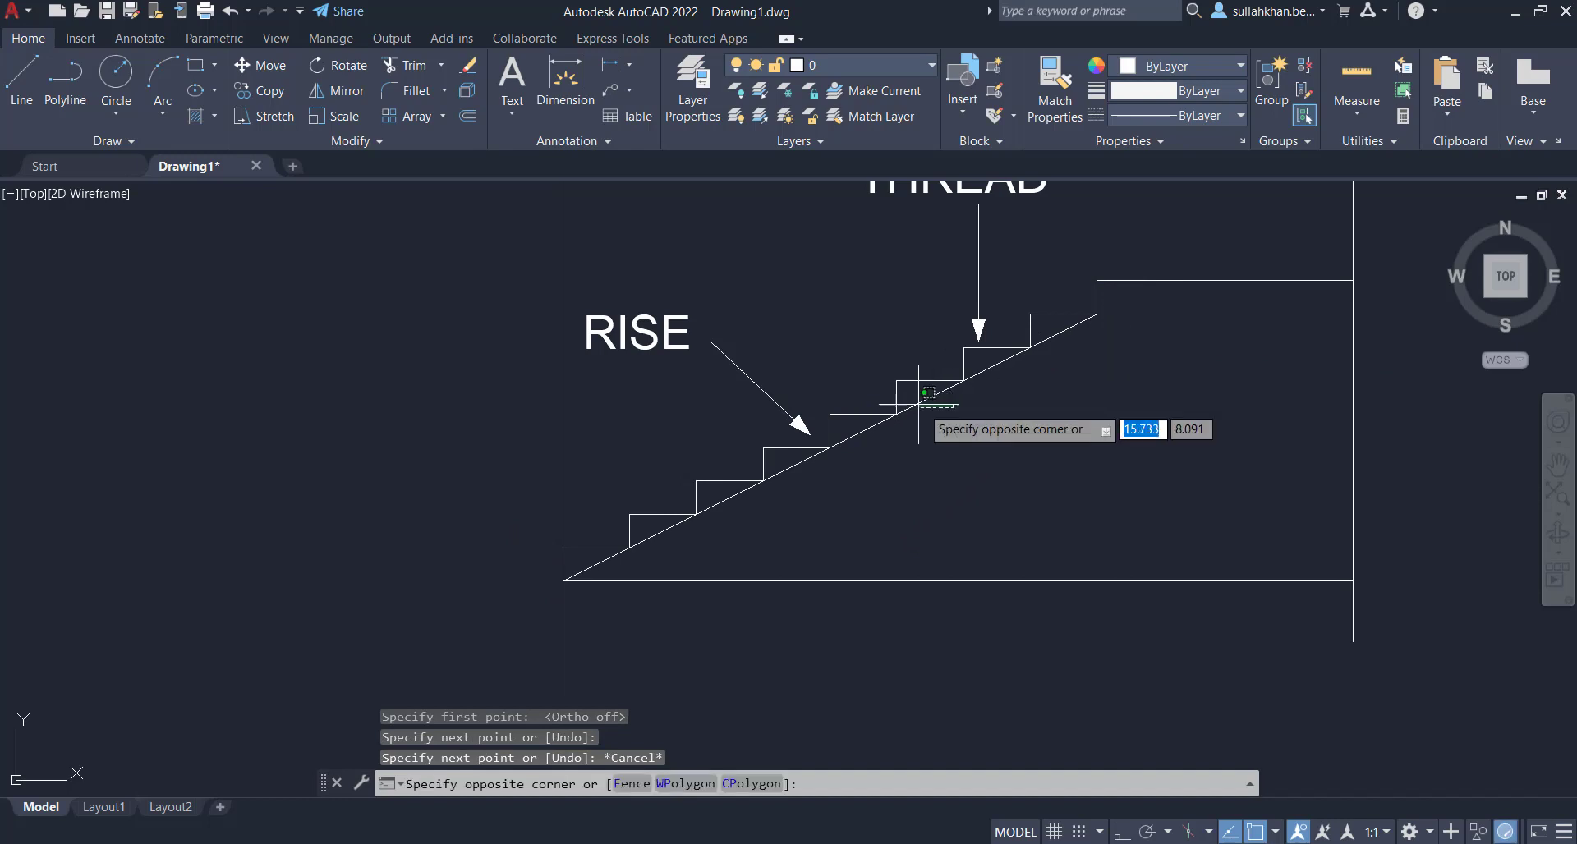
left_click(910, 399)
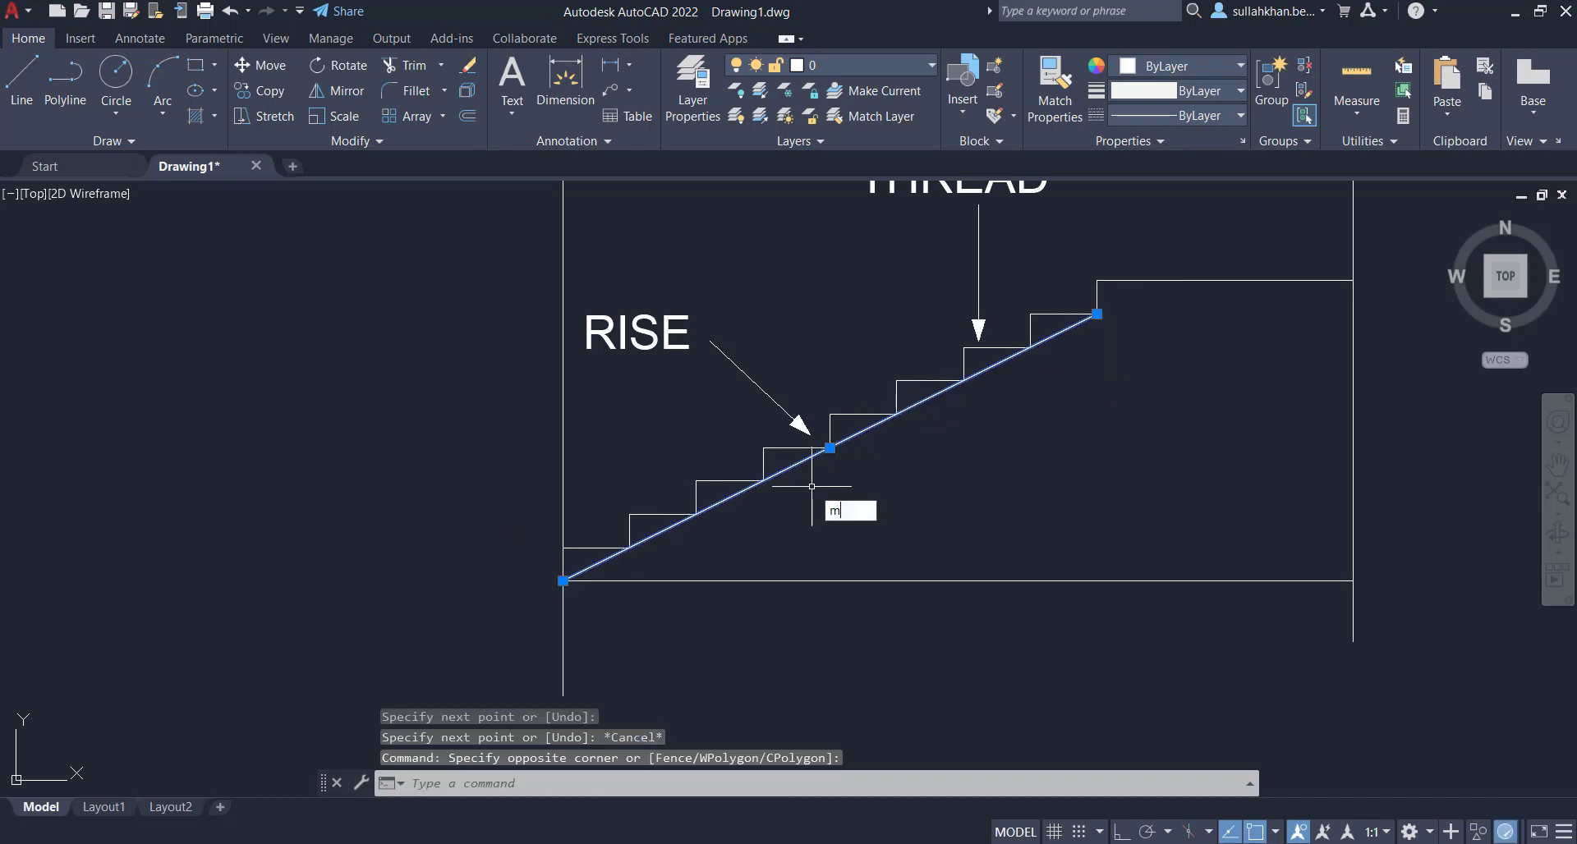
key("Return")
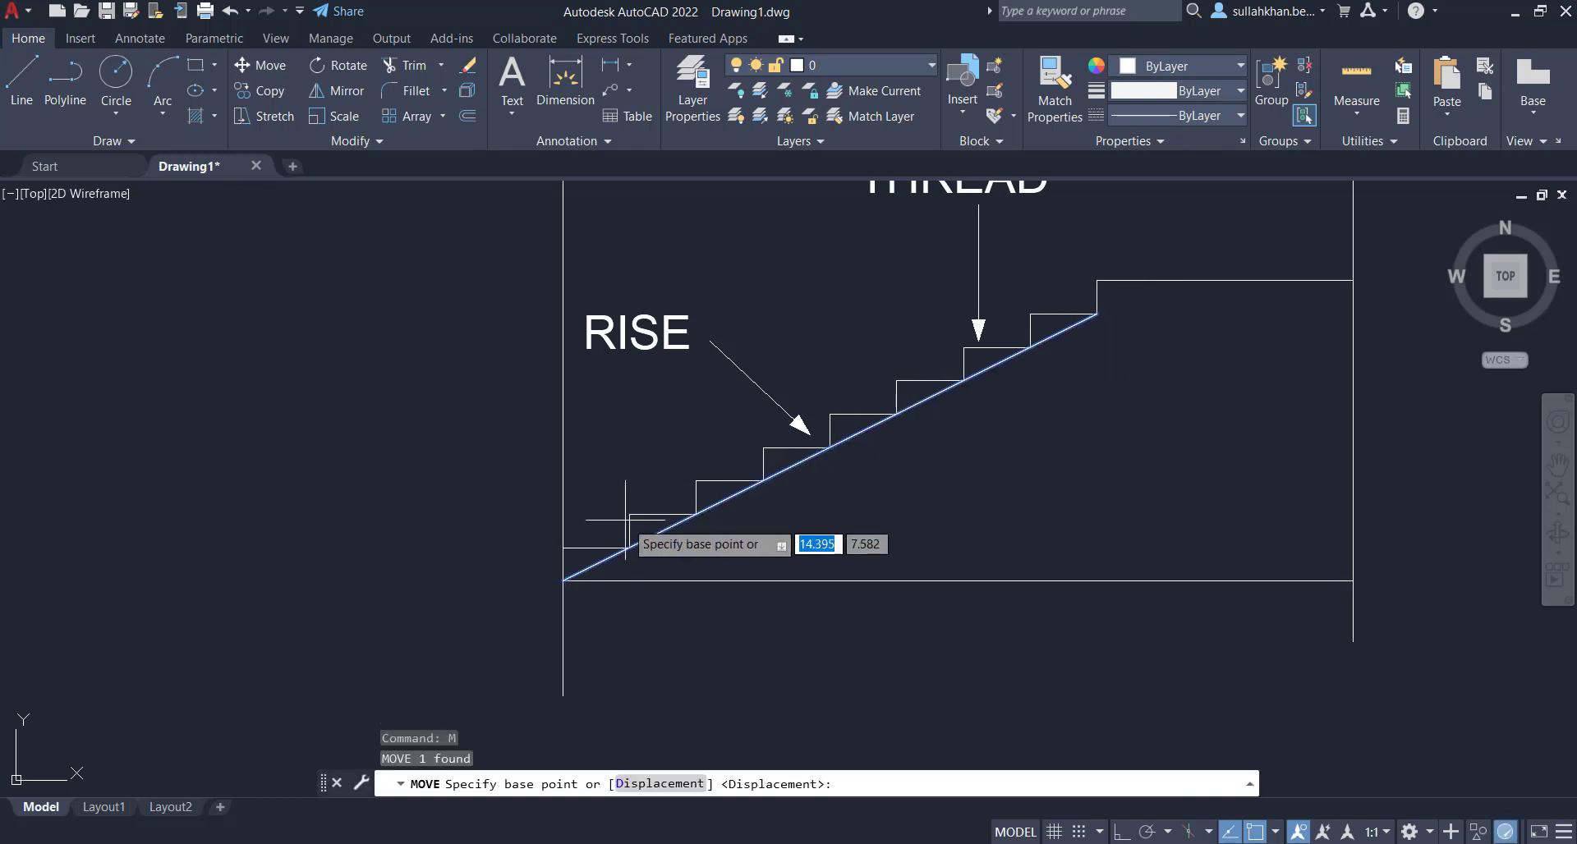
left_click(563, 581)
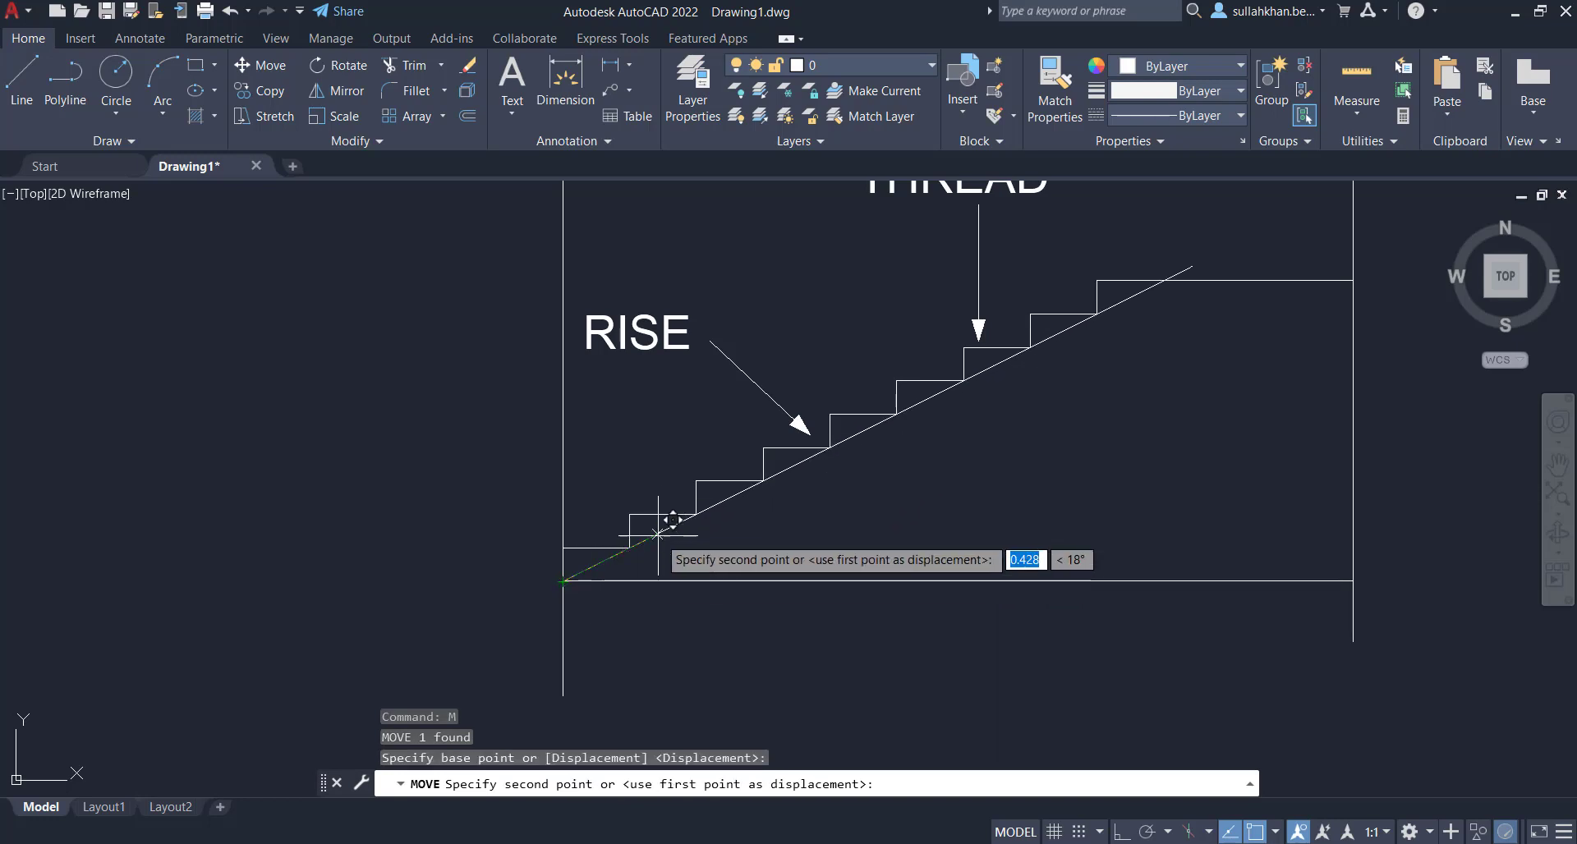
left_click(663, 581)
key("Escape")
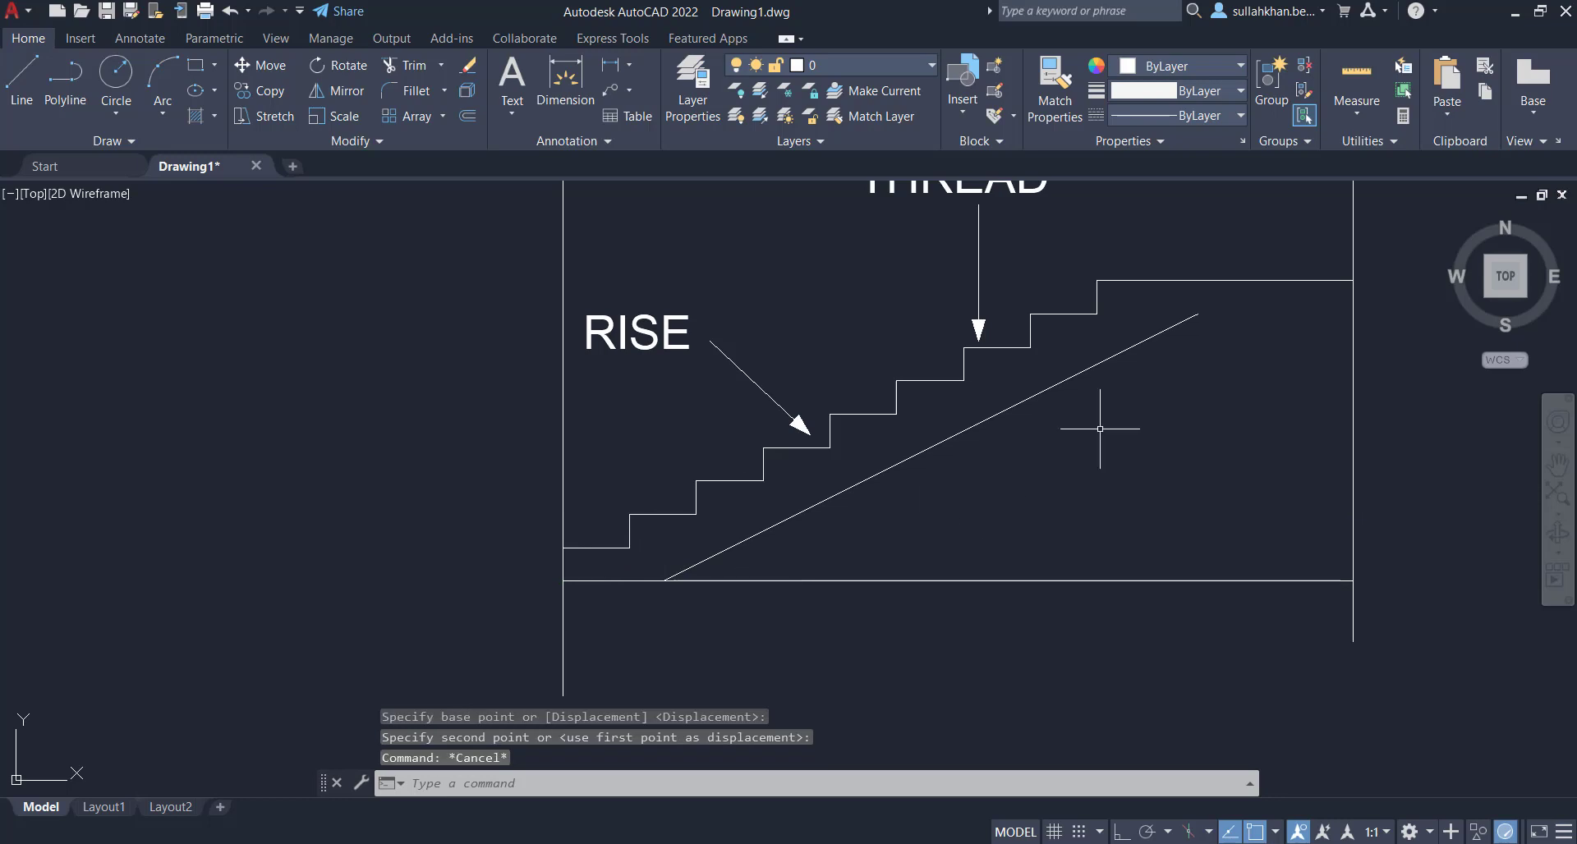
- Draw a line from the sloping line's upper end horizontally to the far projection line
type("l")
key("Return")
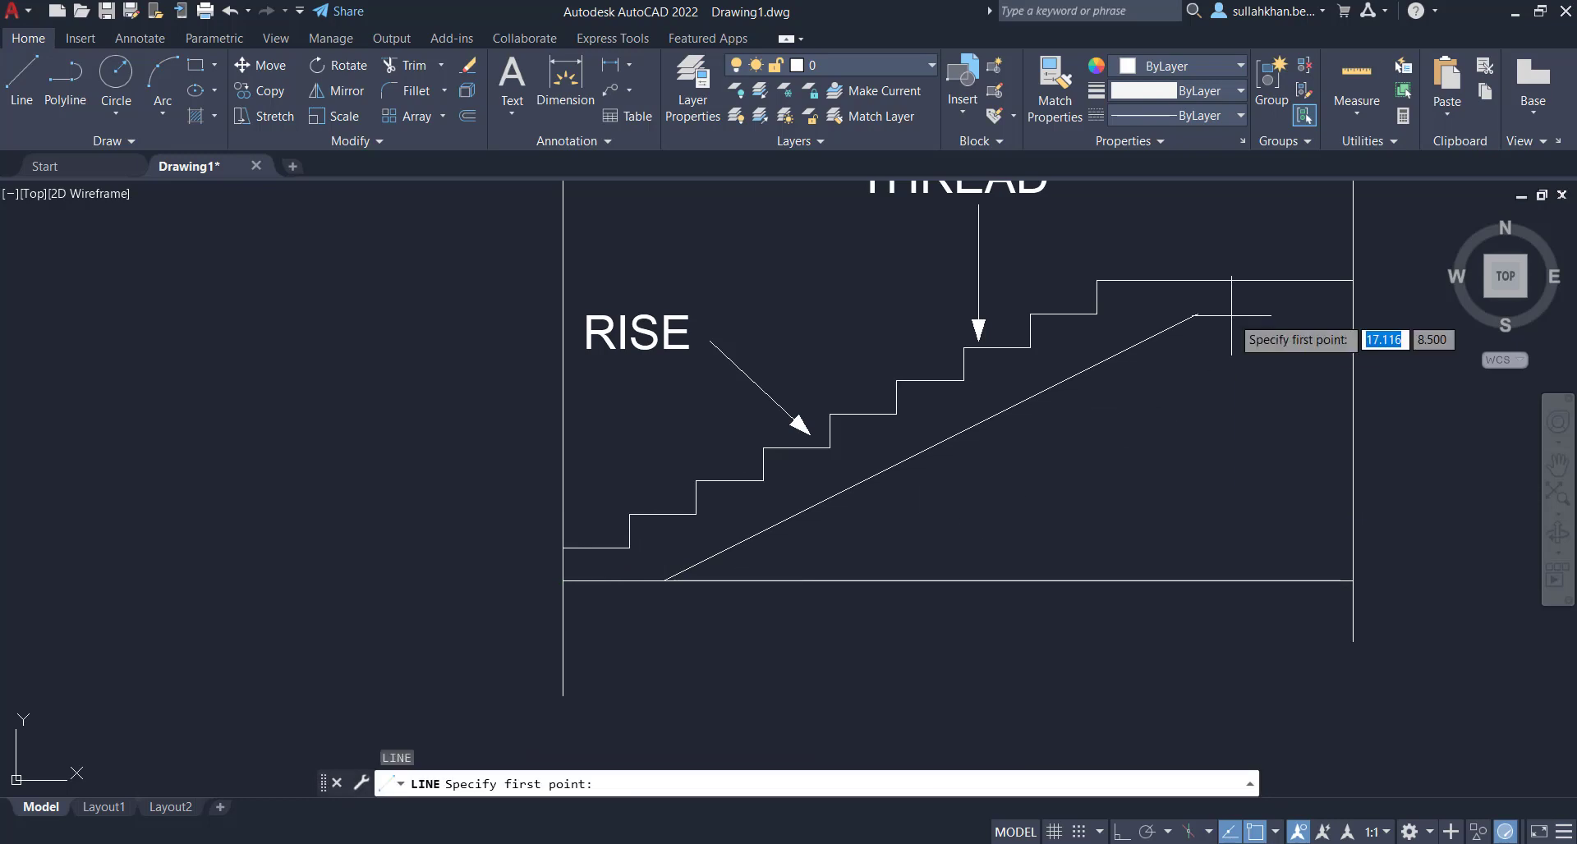
left_click(1198, 315)
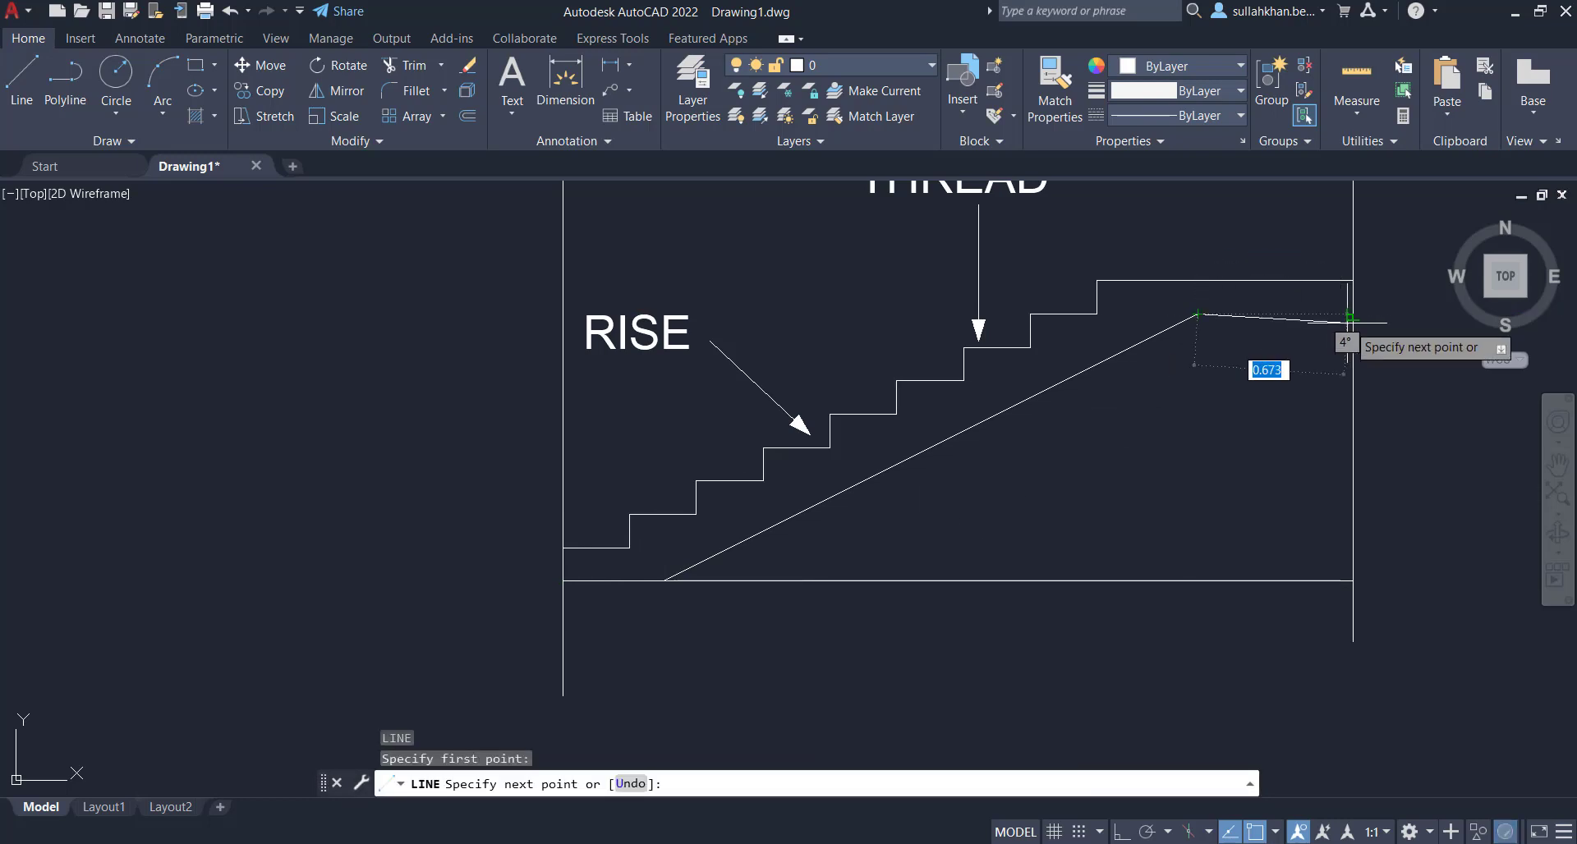
left_click(1351, 315)
key("Escape")
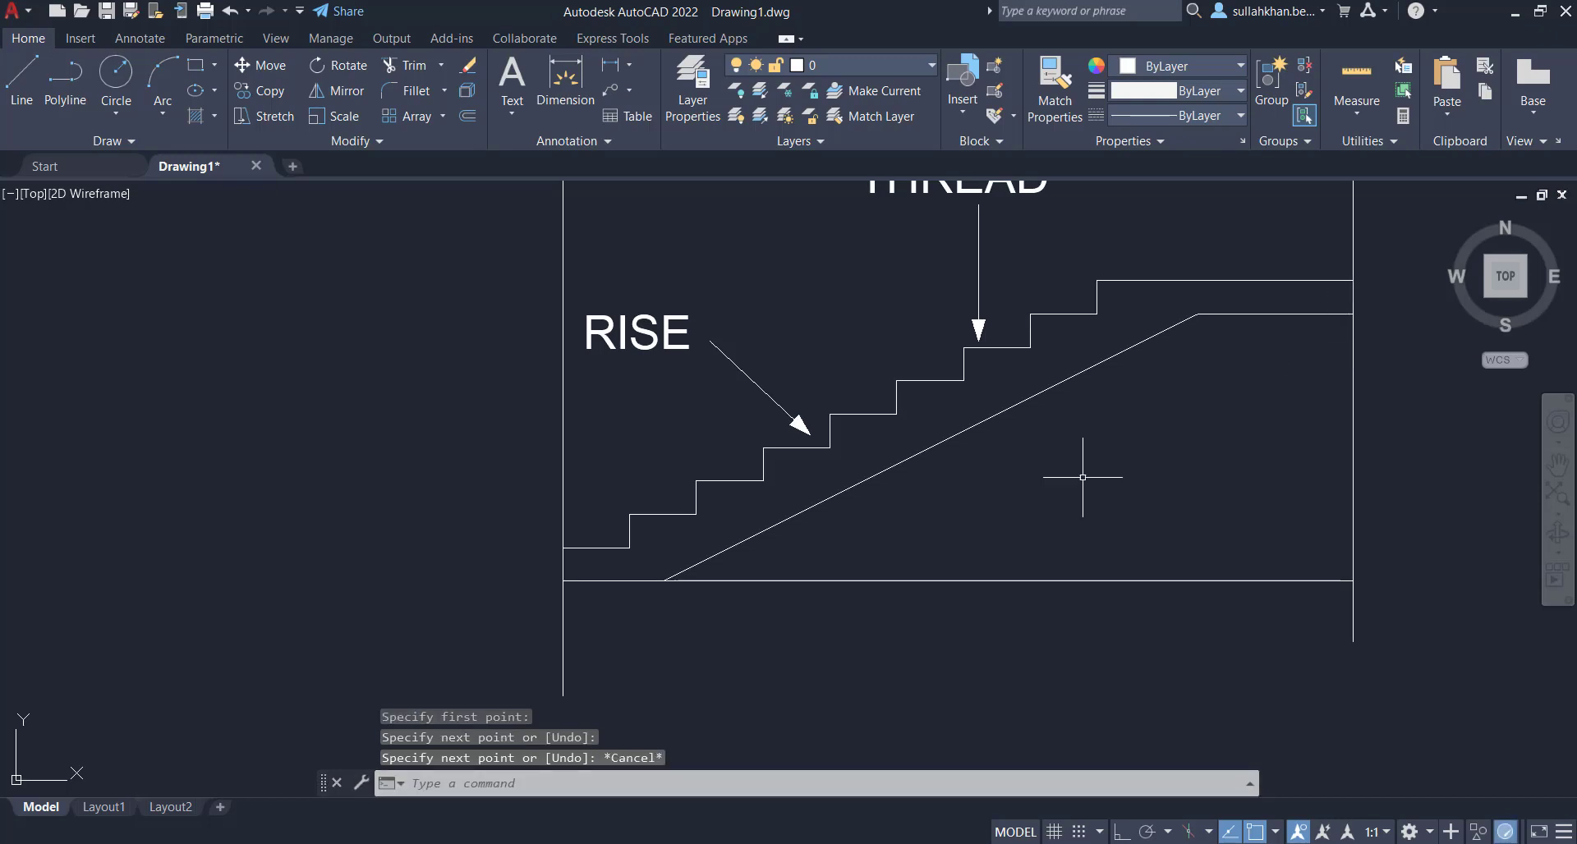
- Turn Ortho on and offset the far projection line 0.3 inward, toward the stairs
left_click(1121, 833)
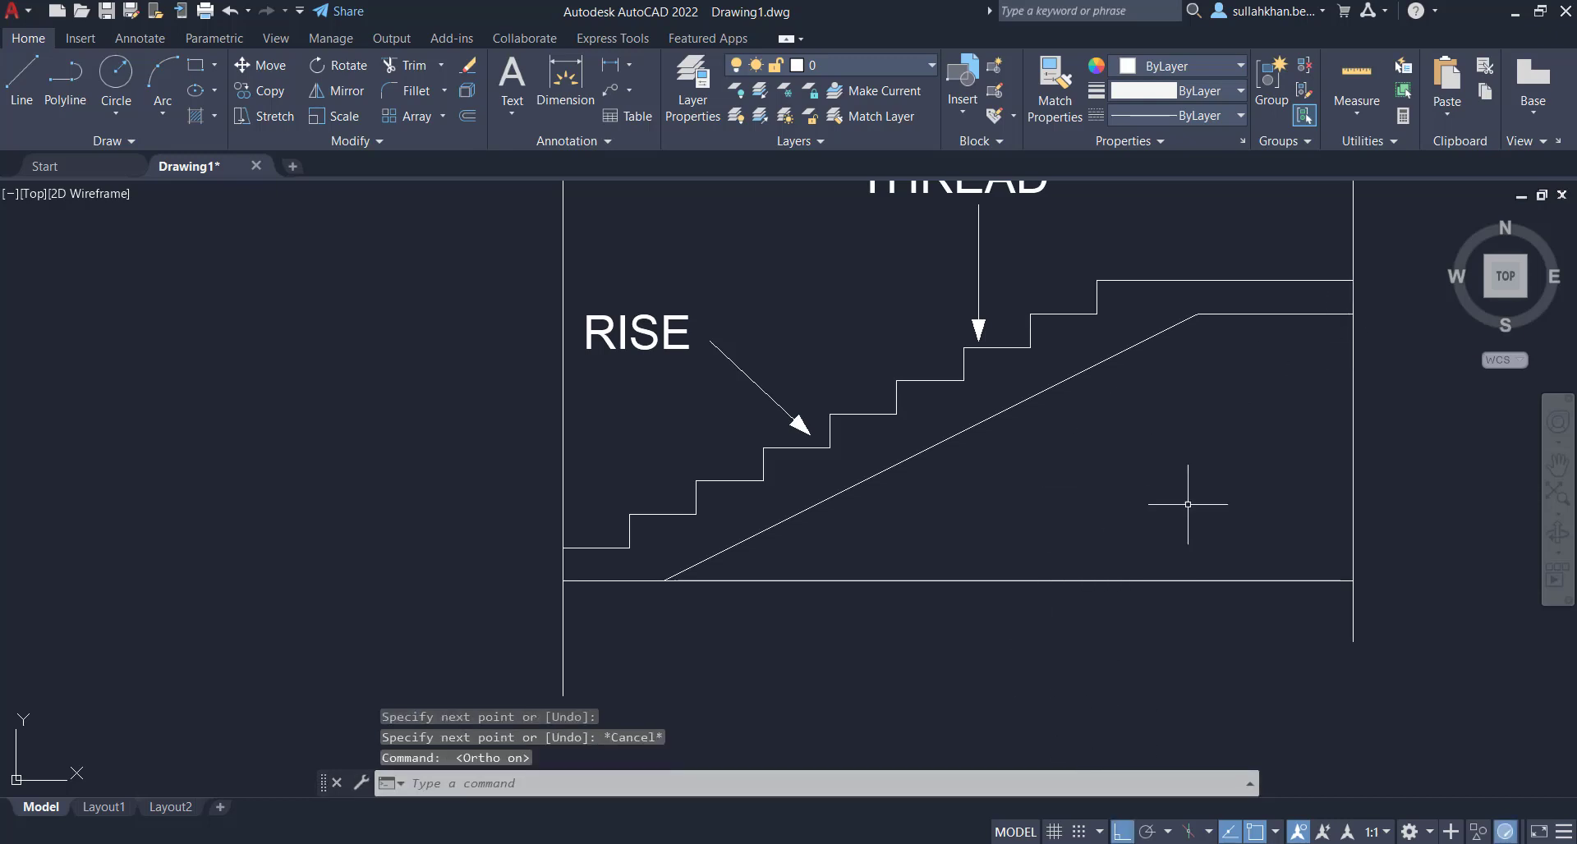
scroll(911, 380, "up", 2)
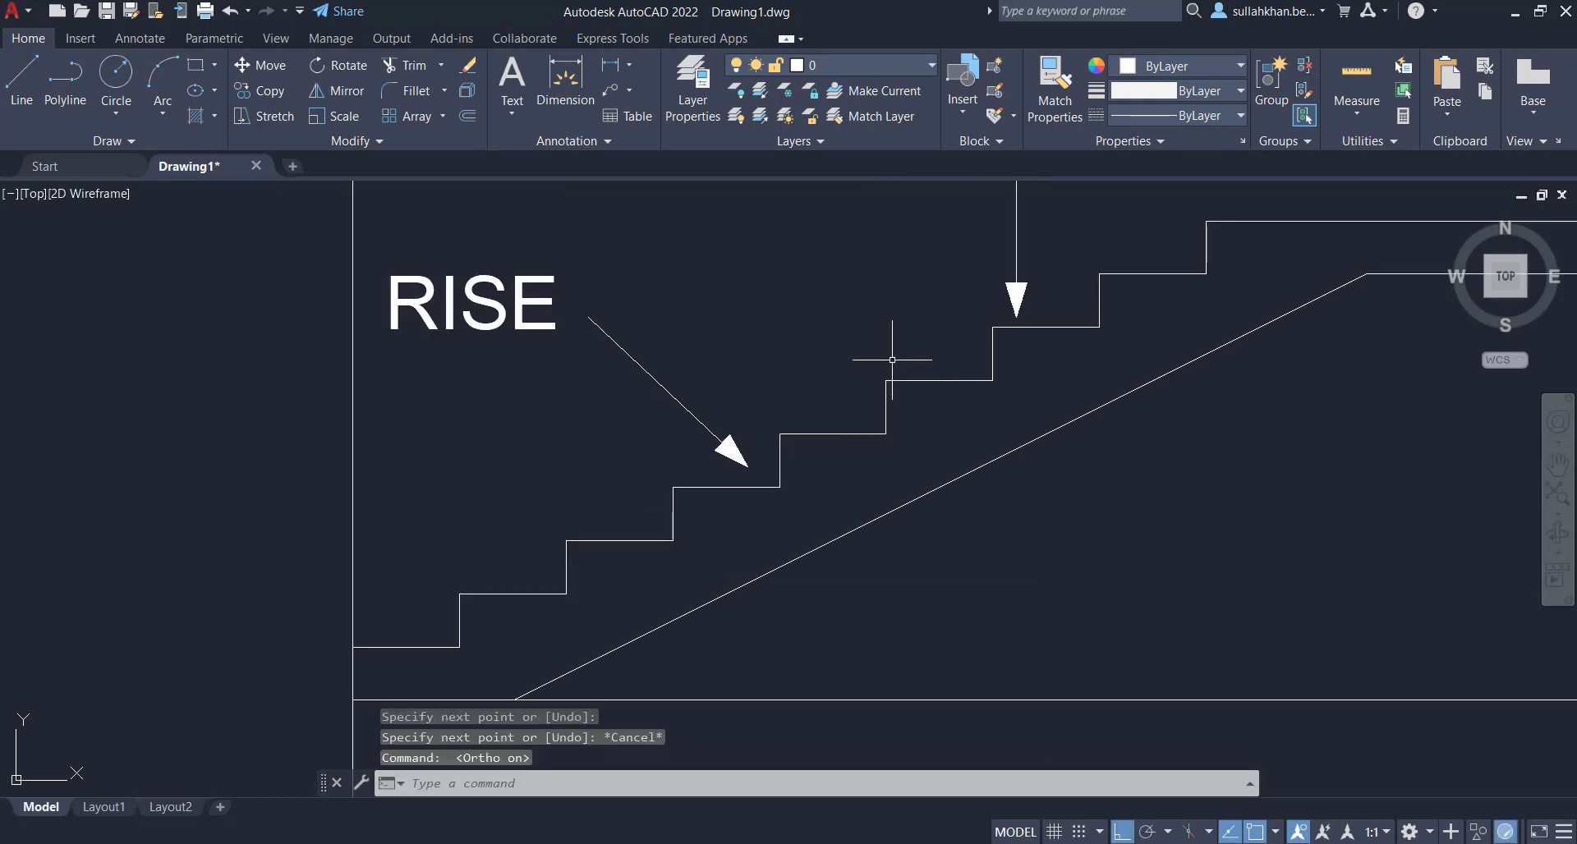
scroll(892, 359, "down", 2)
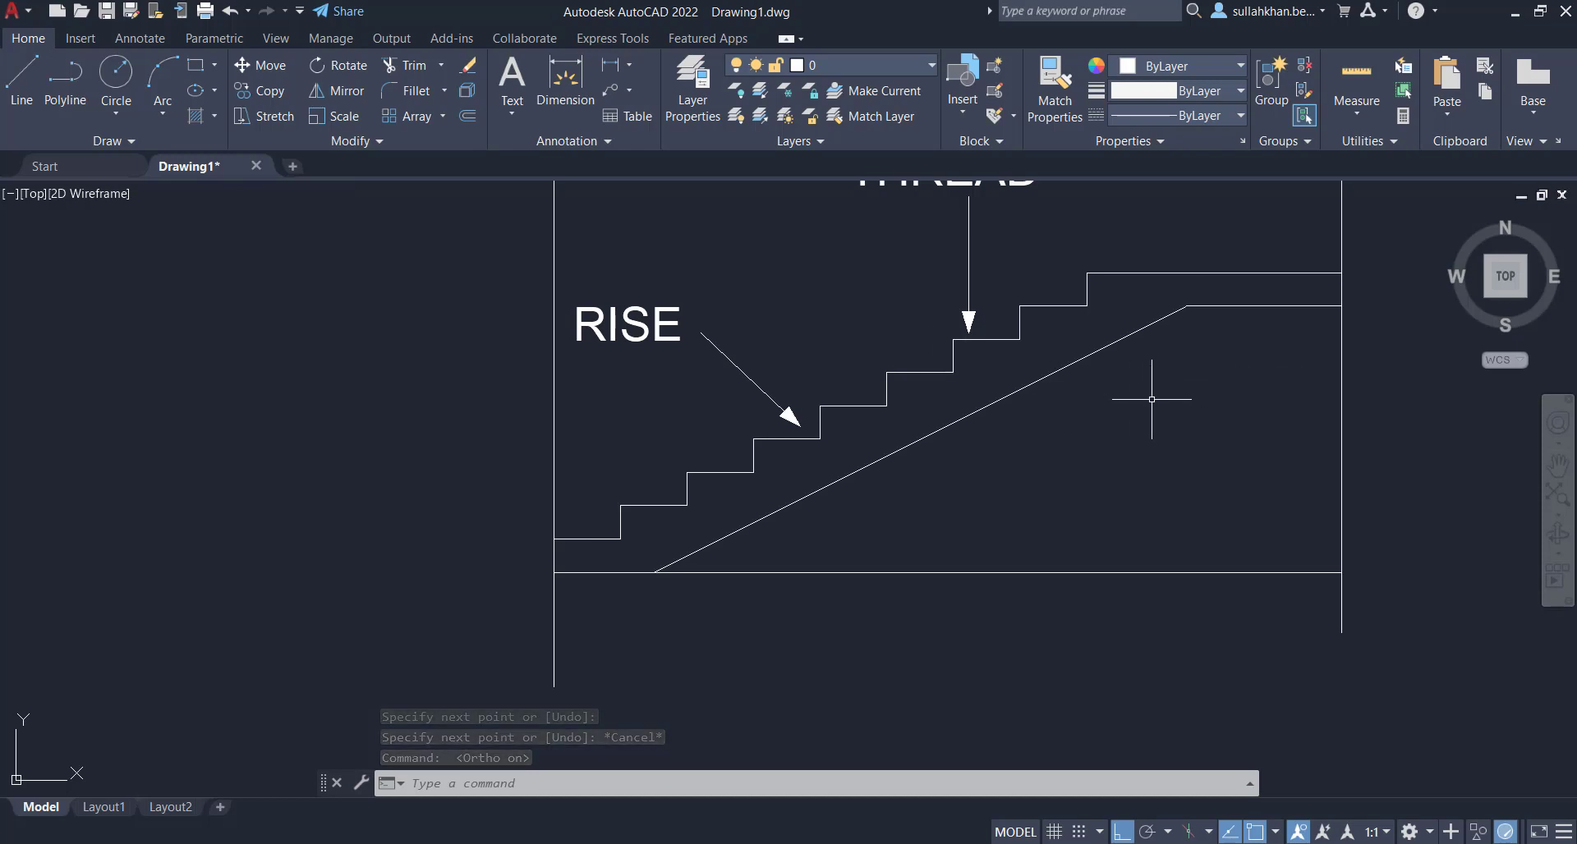
scroll(752, 449, "down", 2)
key("Escape")
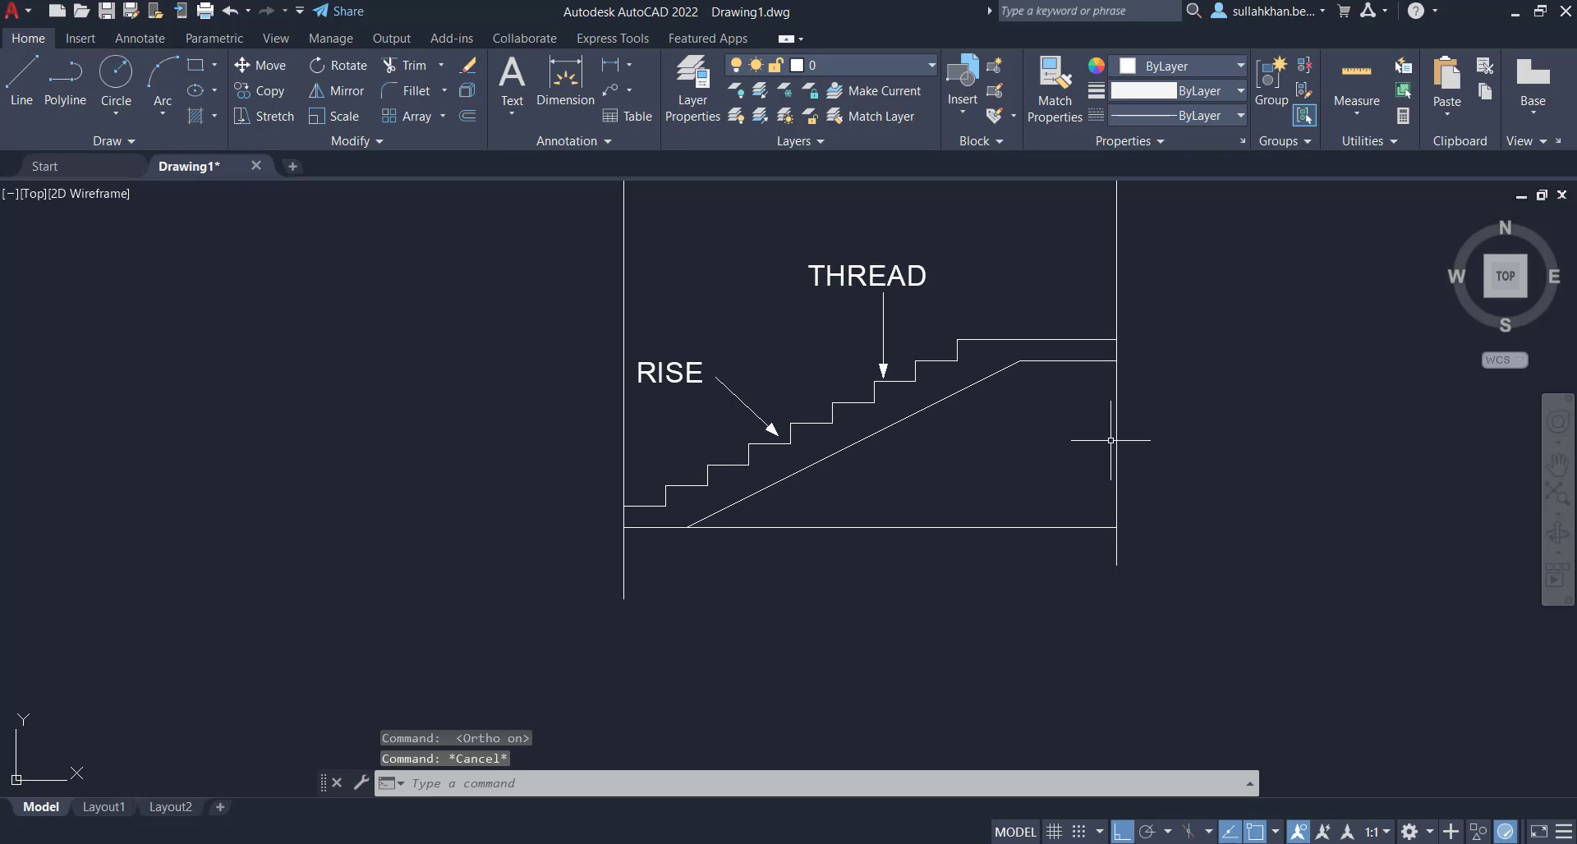
type("off")
key("Return")
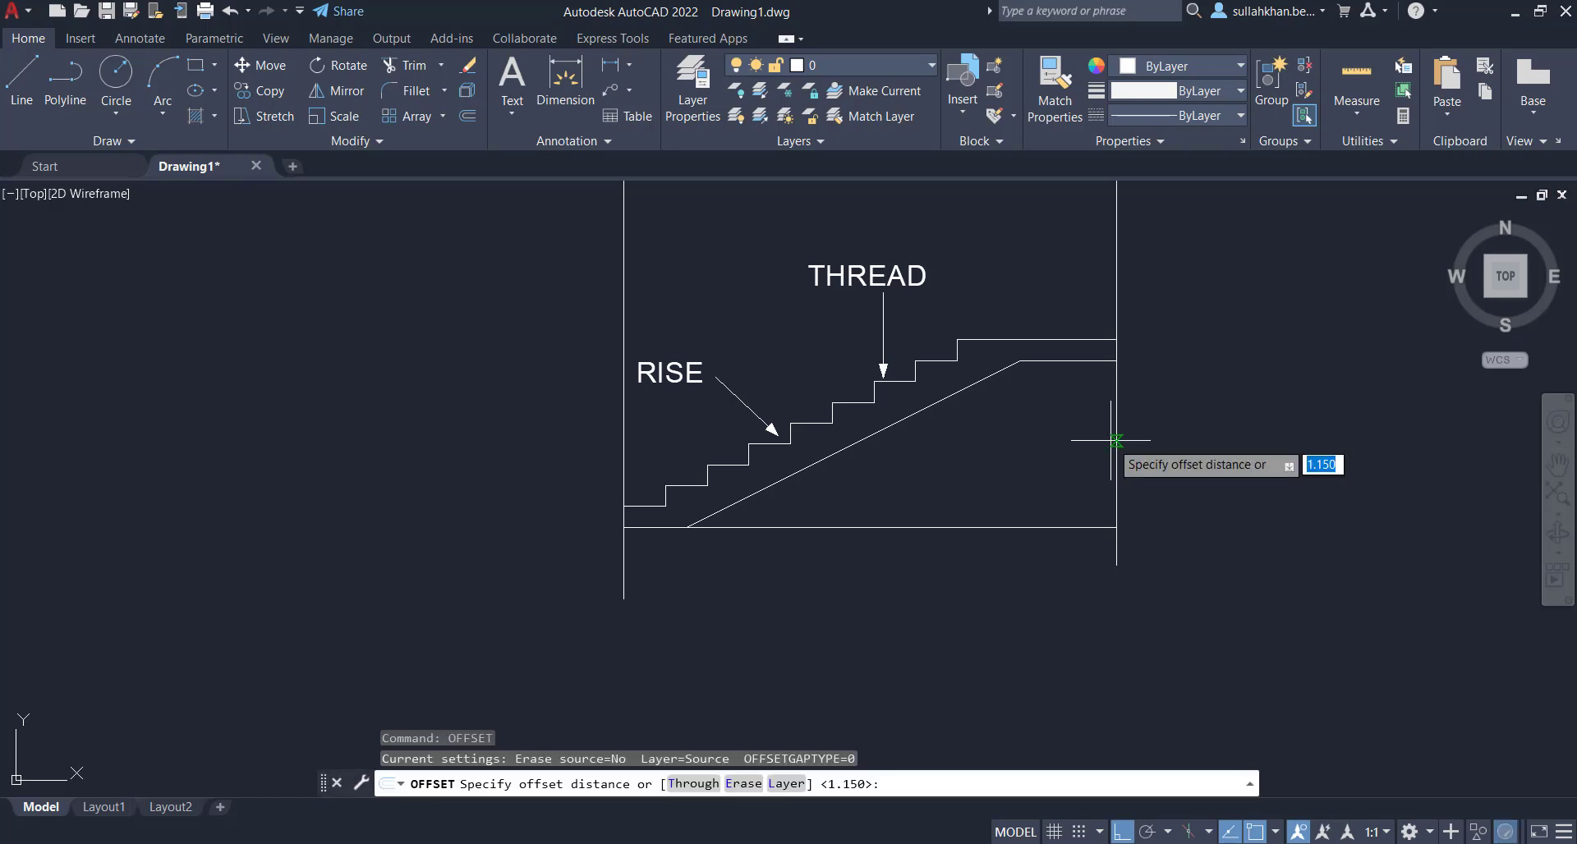
type("0.3")
key("Return")
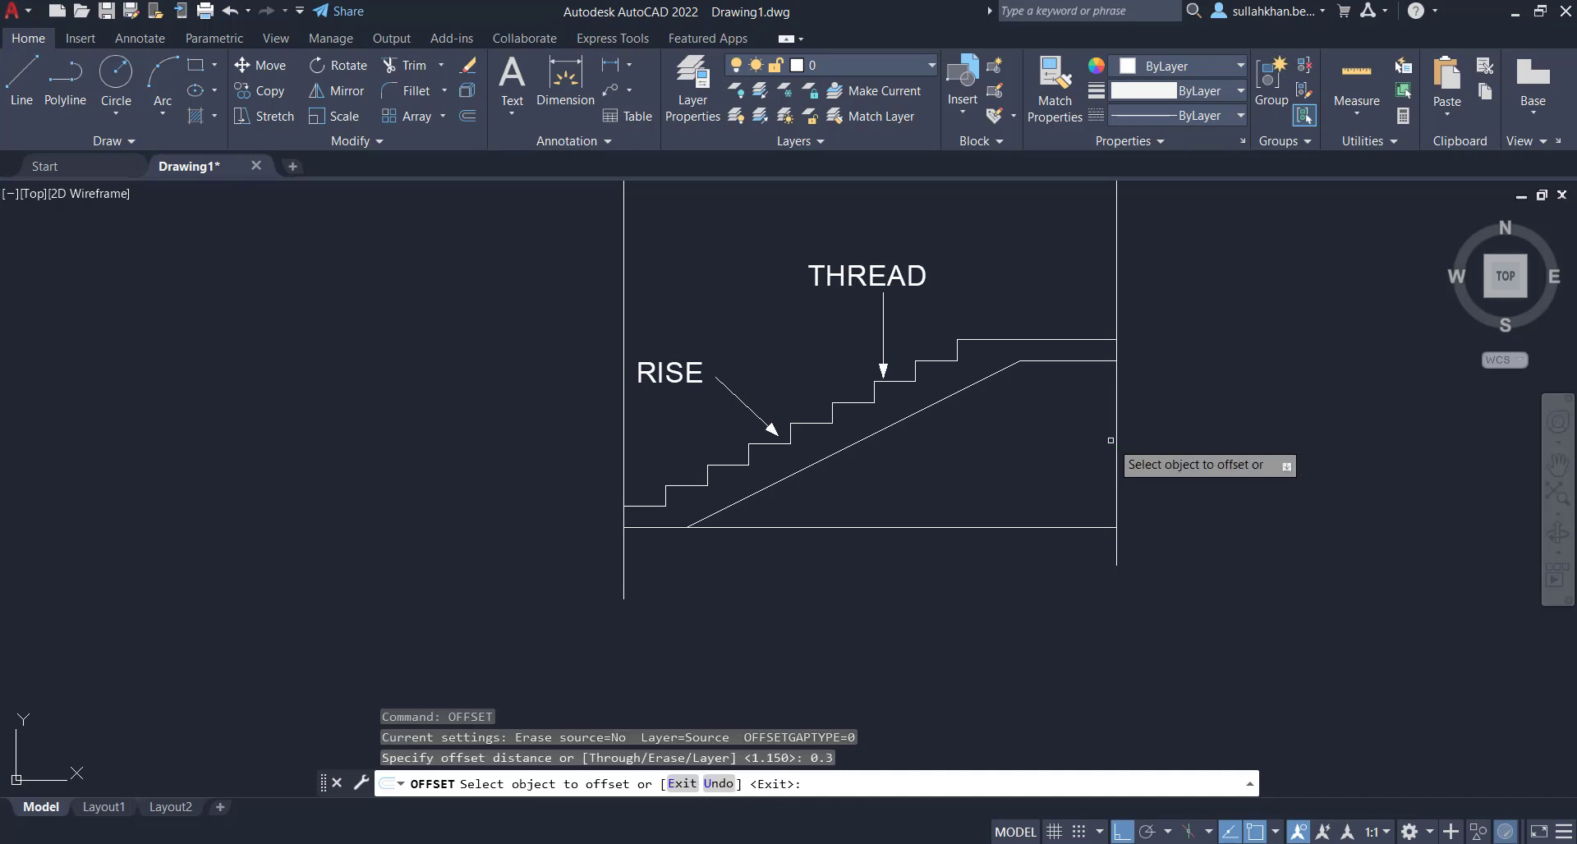
left_click(1114, 442)
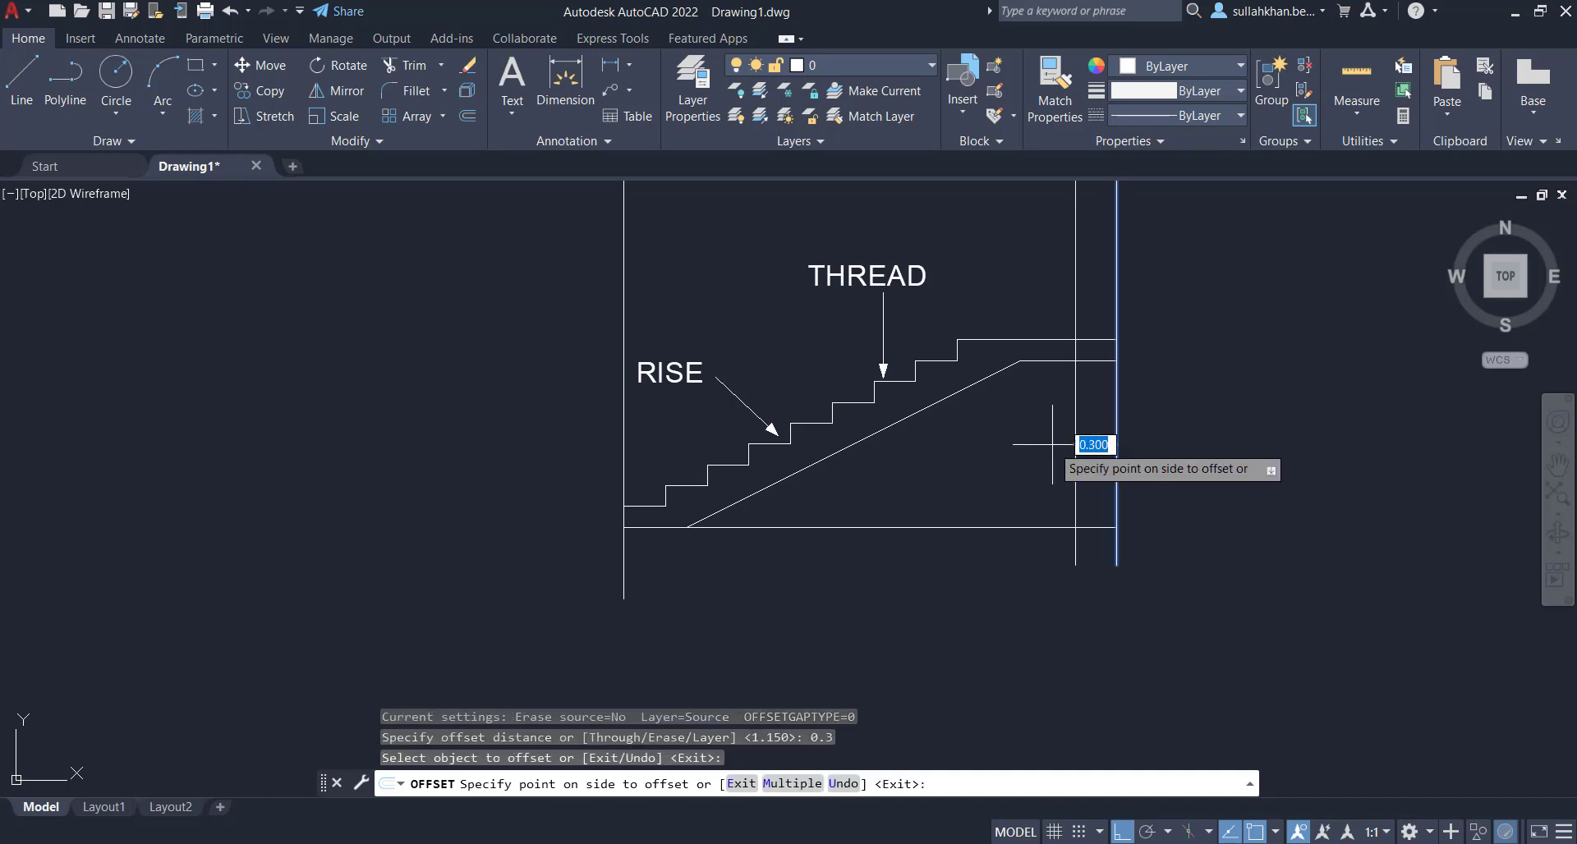
left_click(1050, 444)
scroll(925, 514, "down", 2)
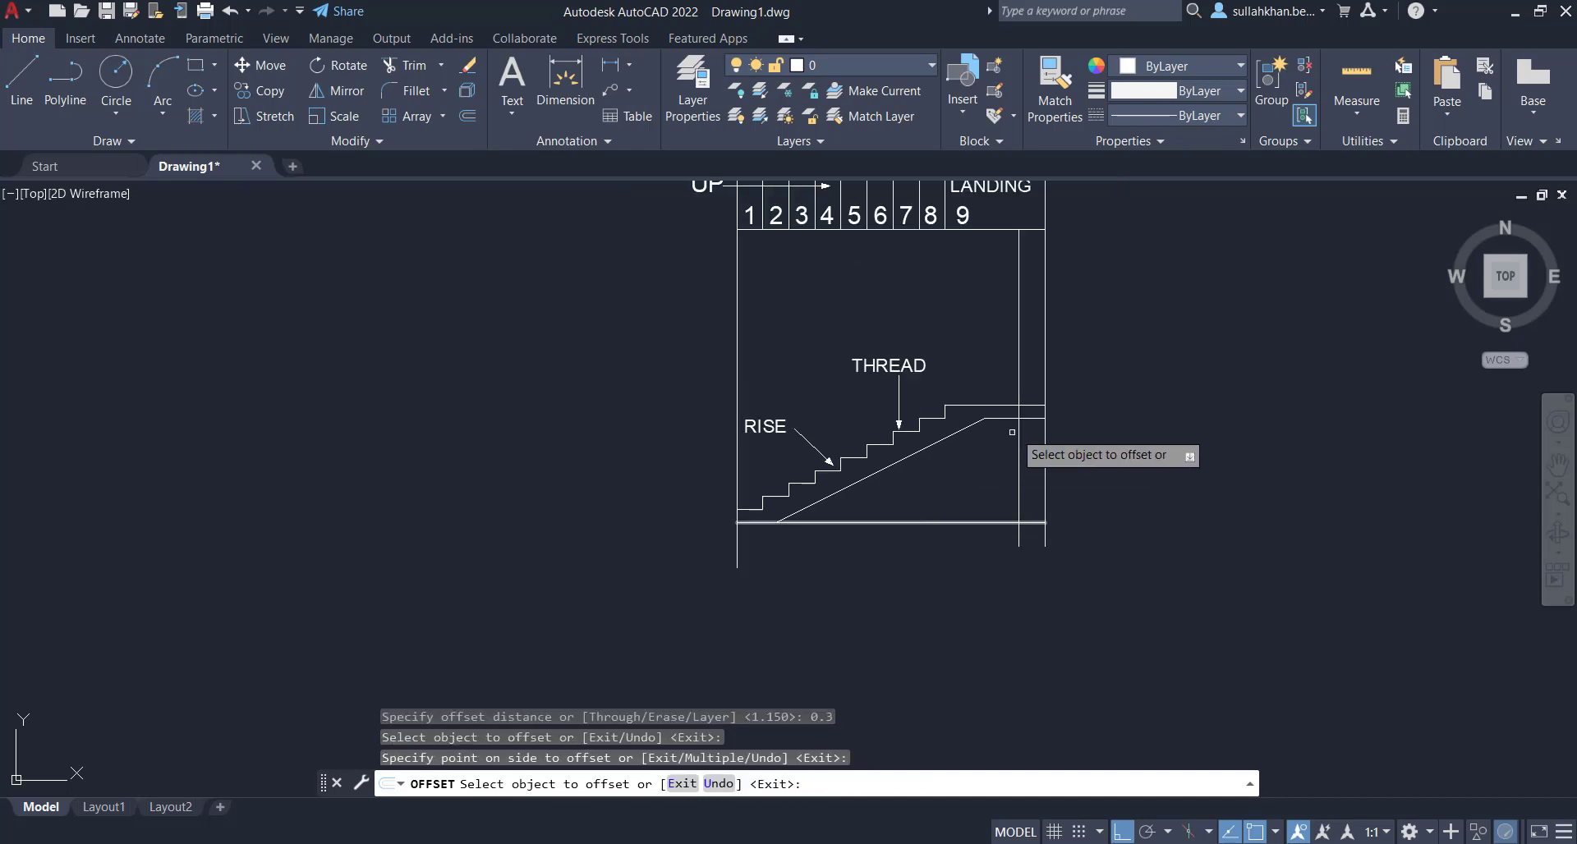
key("Escape")
- Draw a 0.3 horizontal line between the two far vertical lines, above the landing, to cap the wall
scroll(1021, 349, "up", 2)
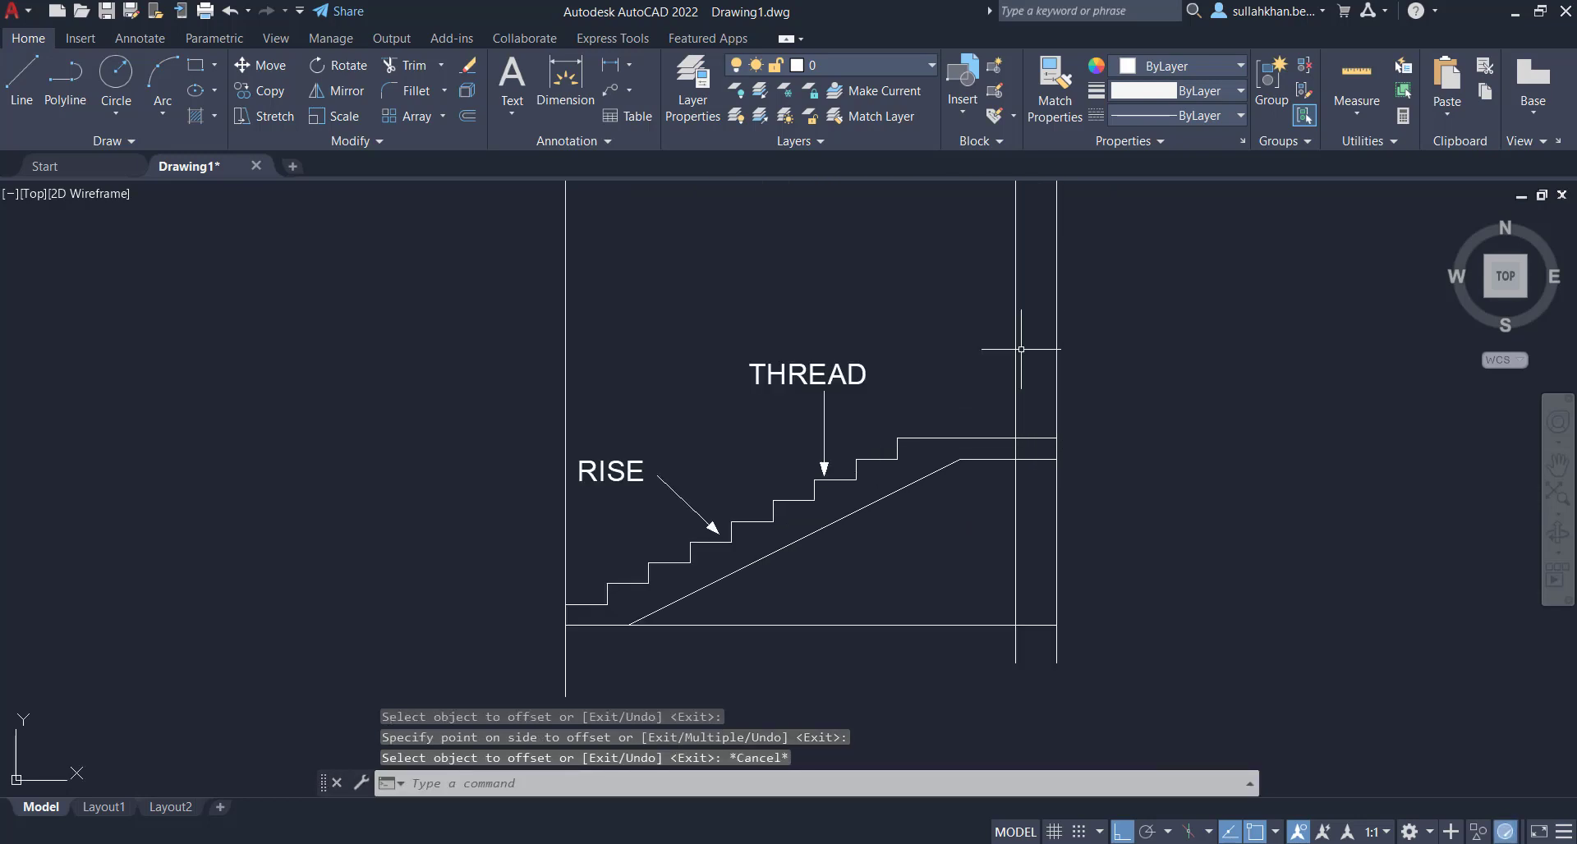
type("l")
key("Return")
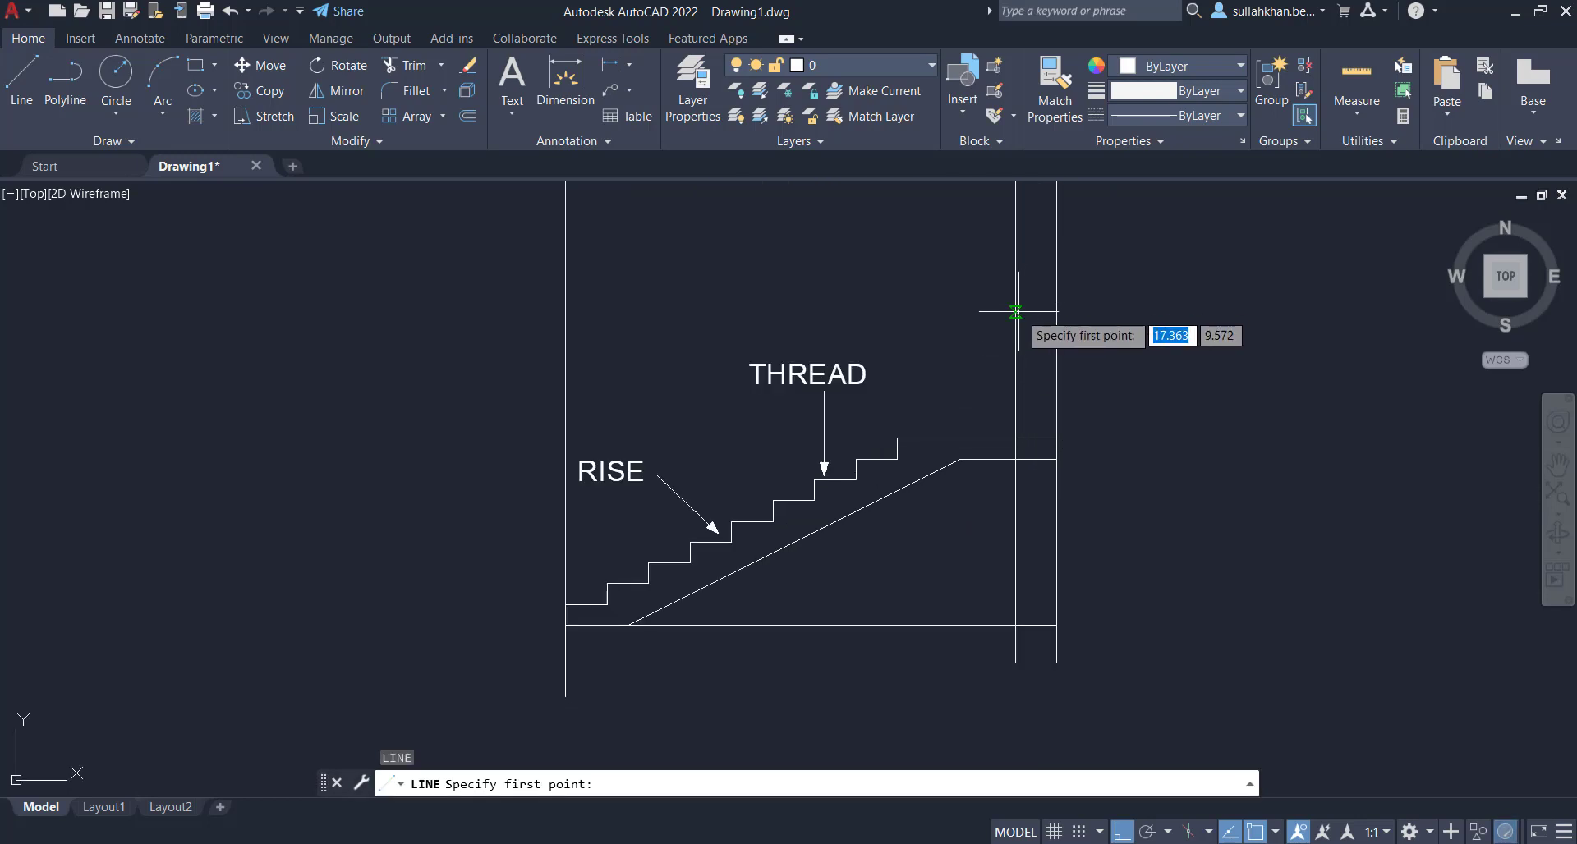
left_click(1015, 309)
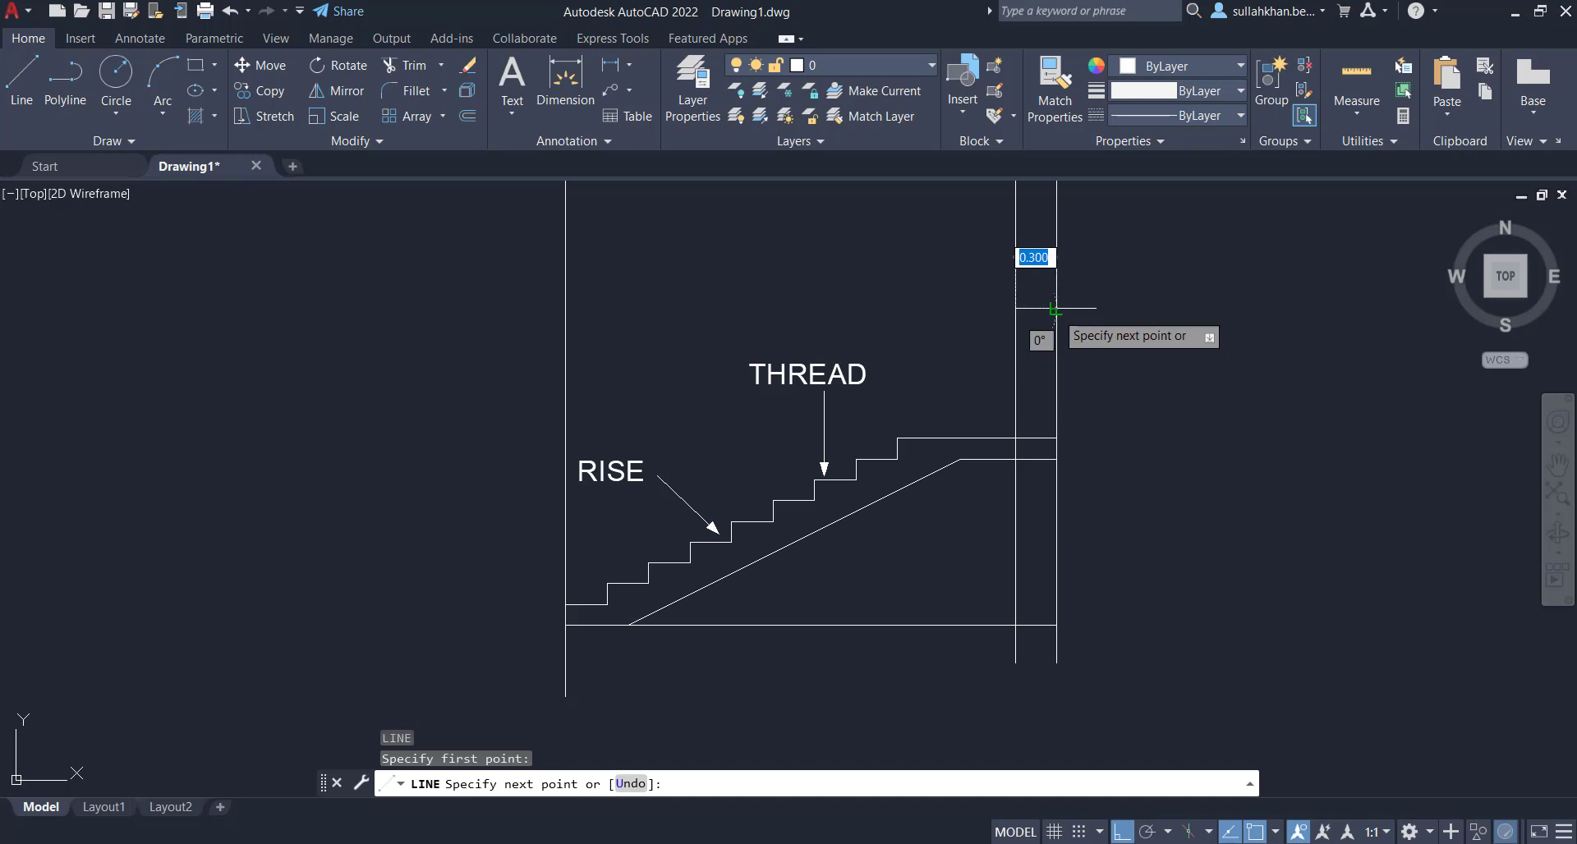
left_click(1055, 308)
key("Escape")
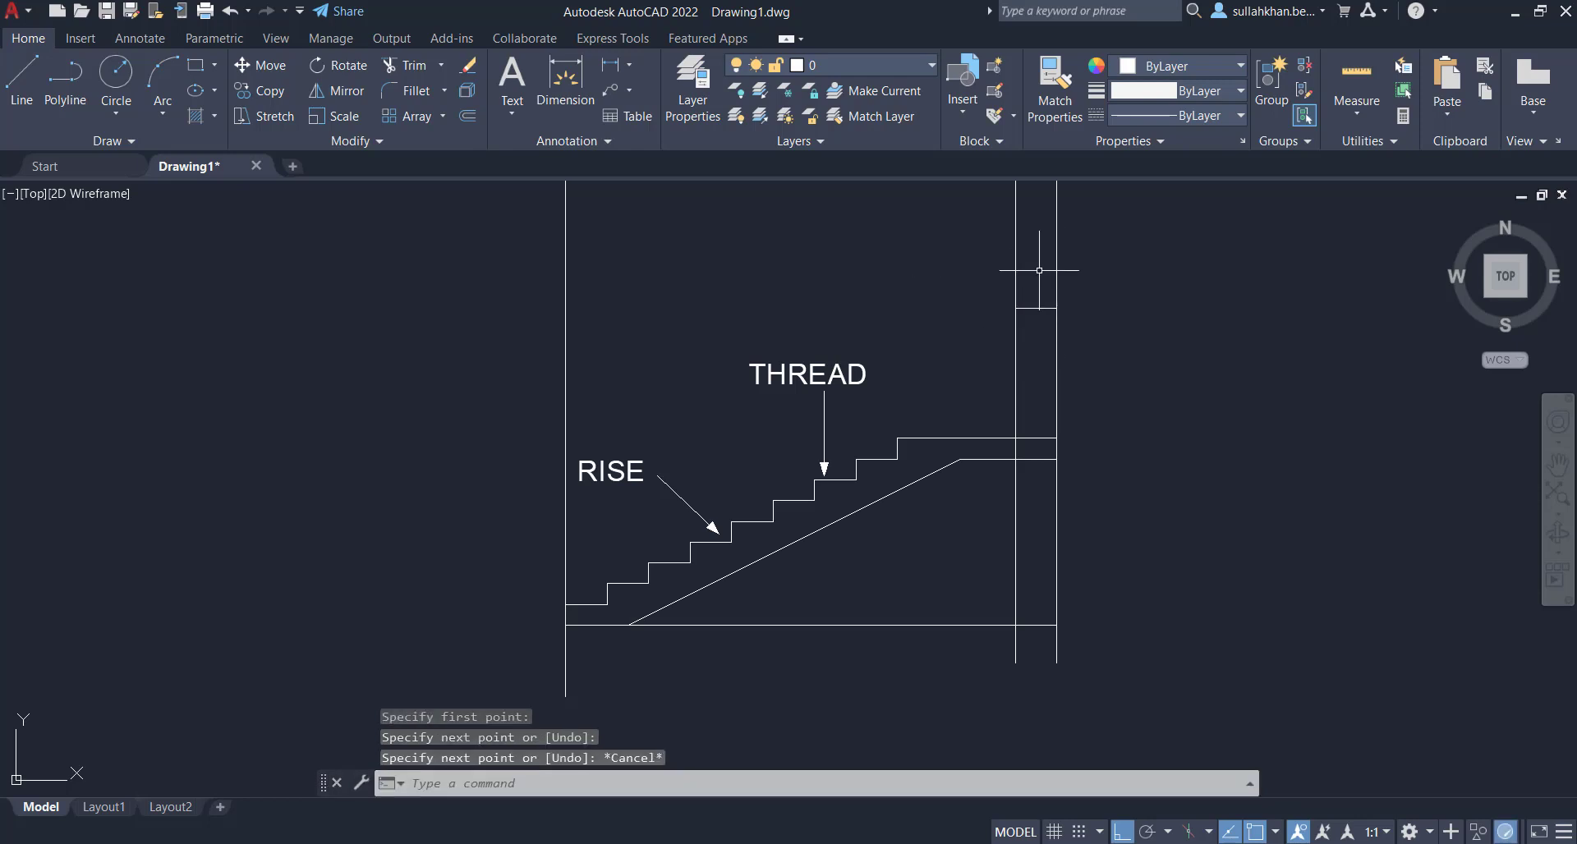
- Trim the projection lines above the wall cap and the steps, and cut off their tails below the base line
scroll(904, 411, "down", 2)
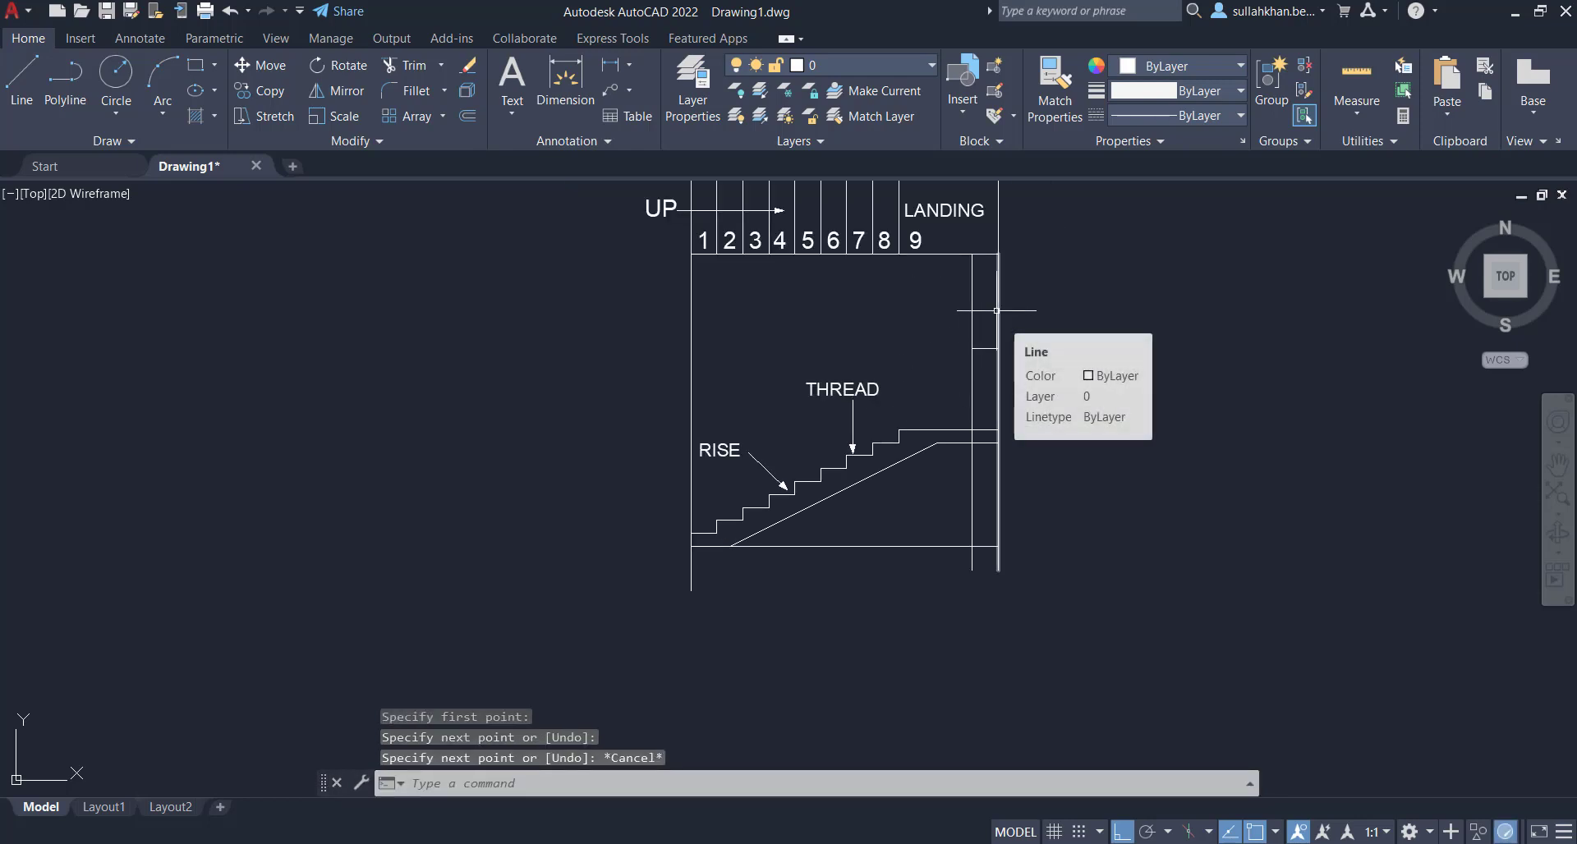
type("tr")
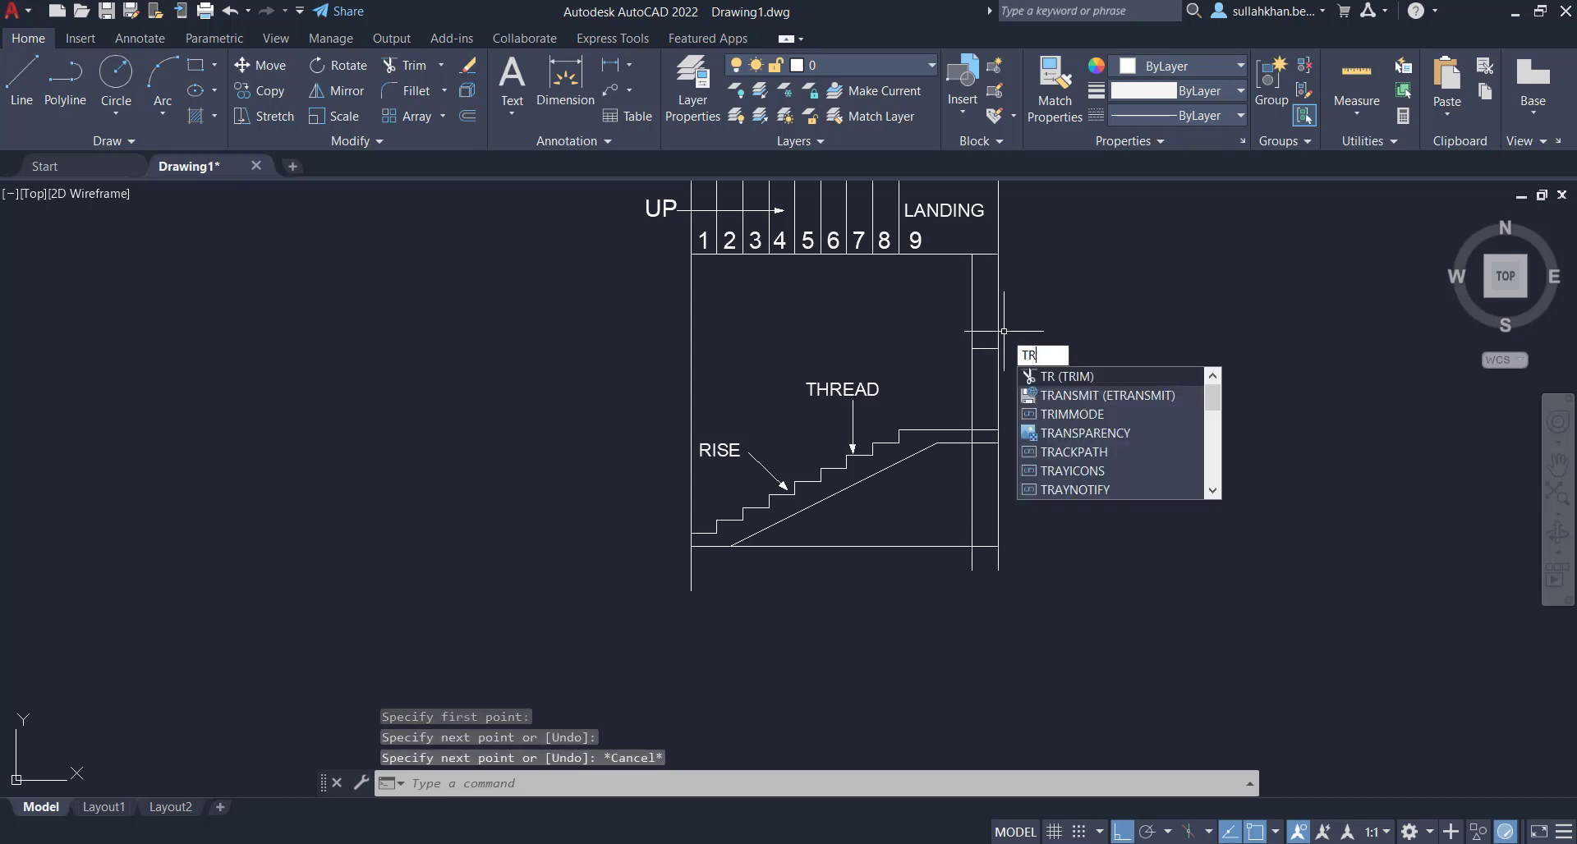
key("Return")
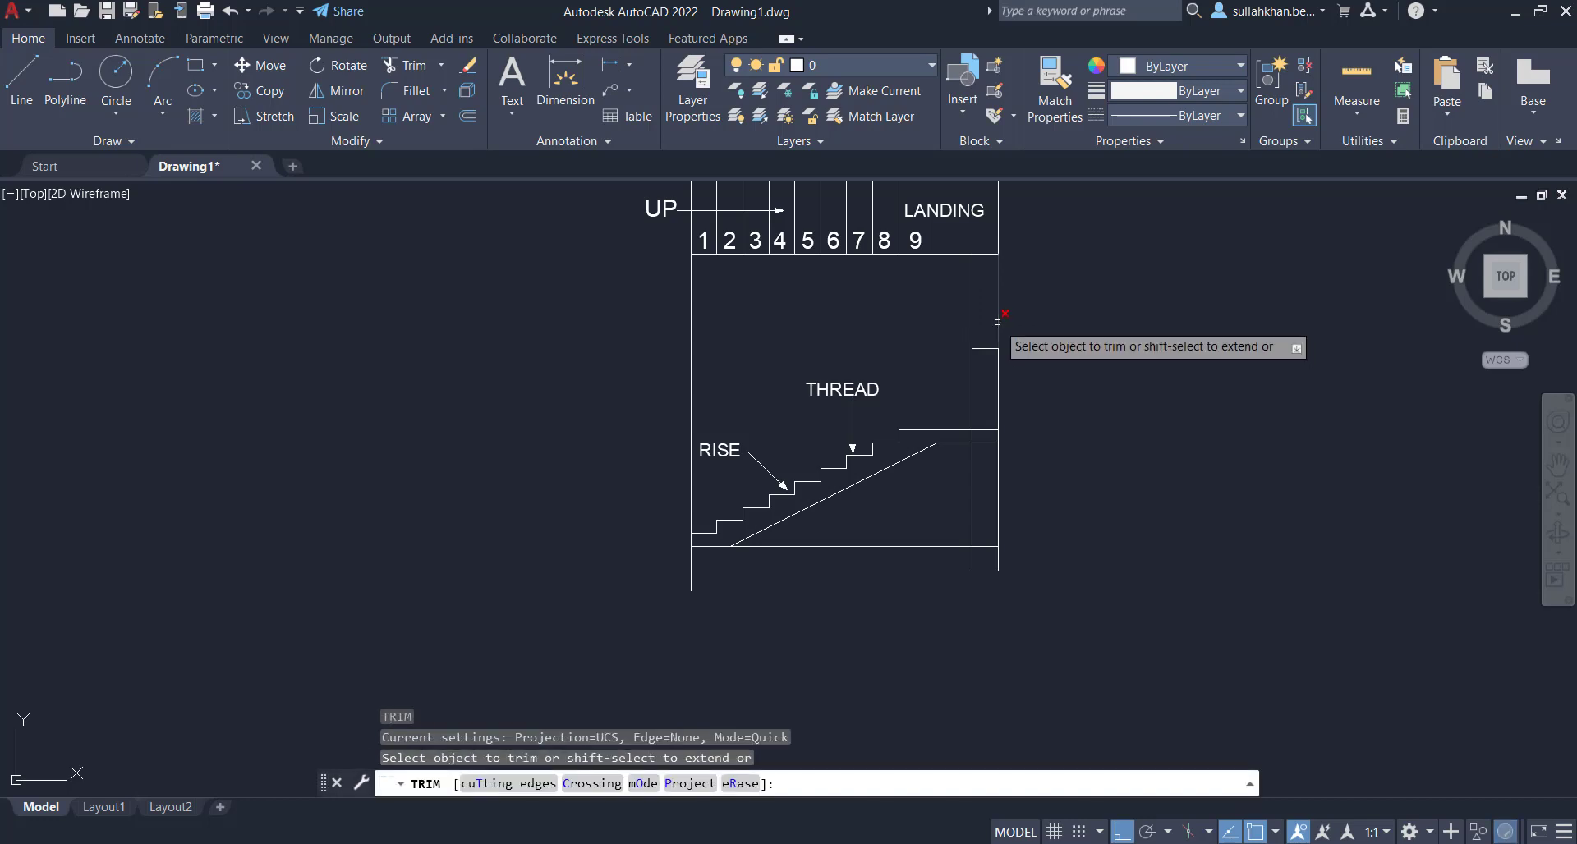
left_click(997, 323)
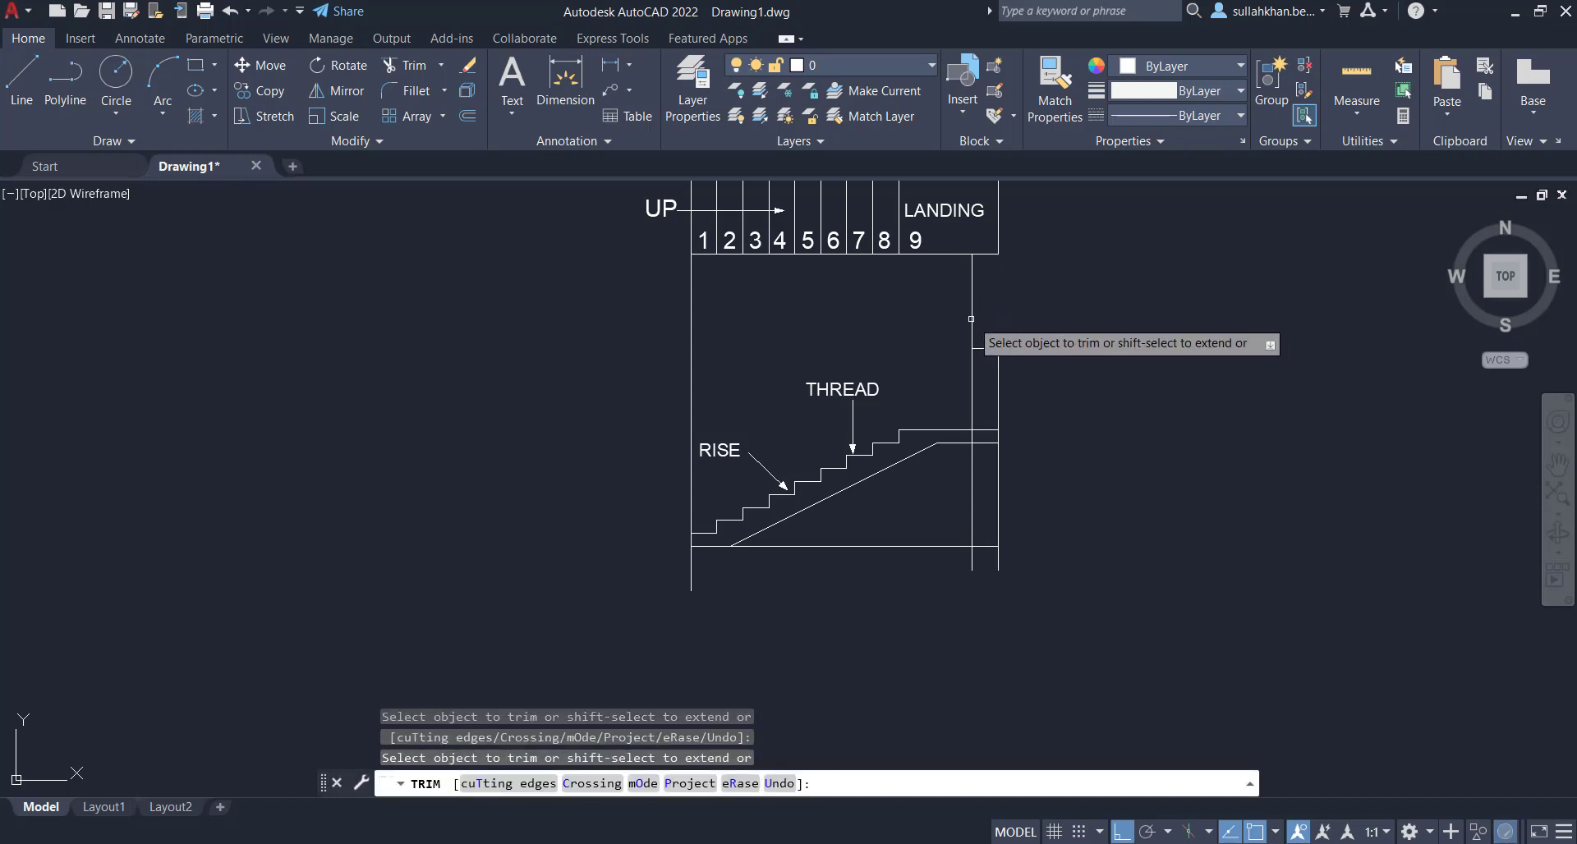
left_click(691, 345)
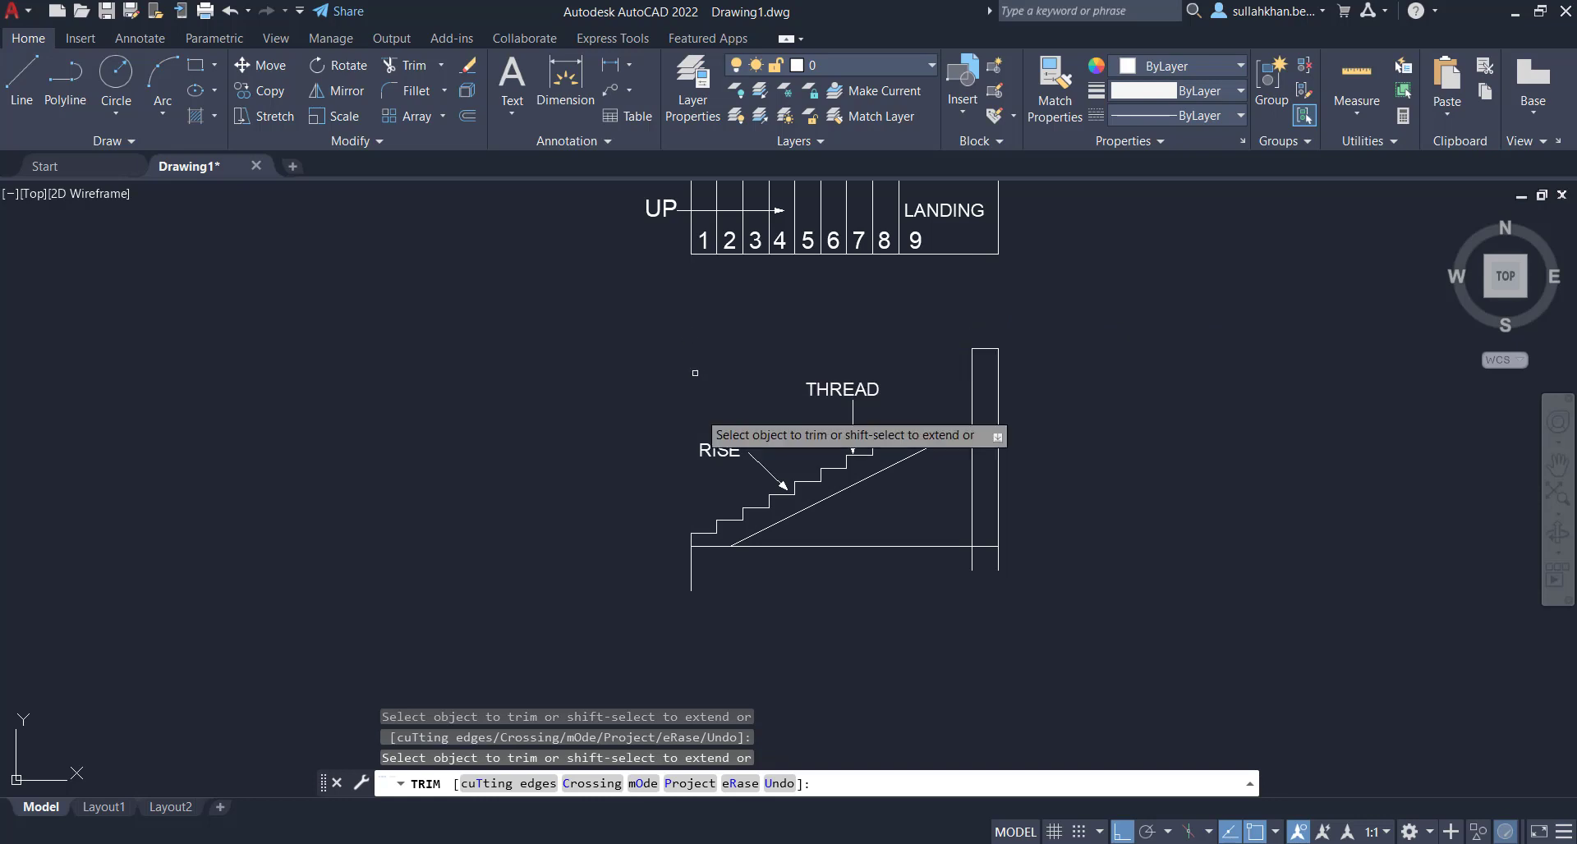
left_click(680, 568)
left_click(1041, 542)
key("Return")
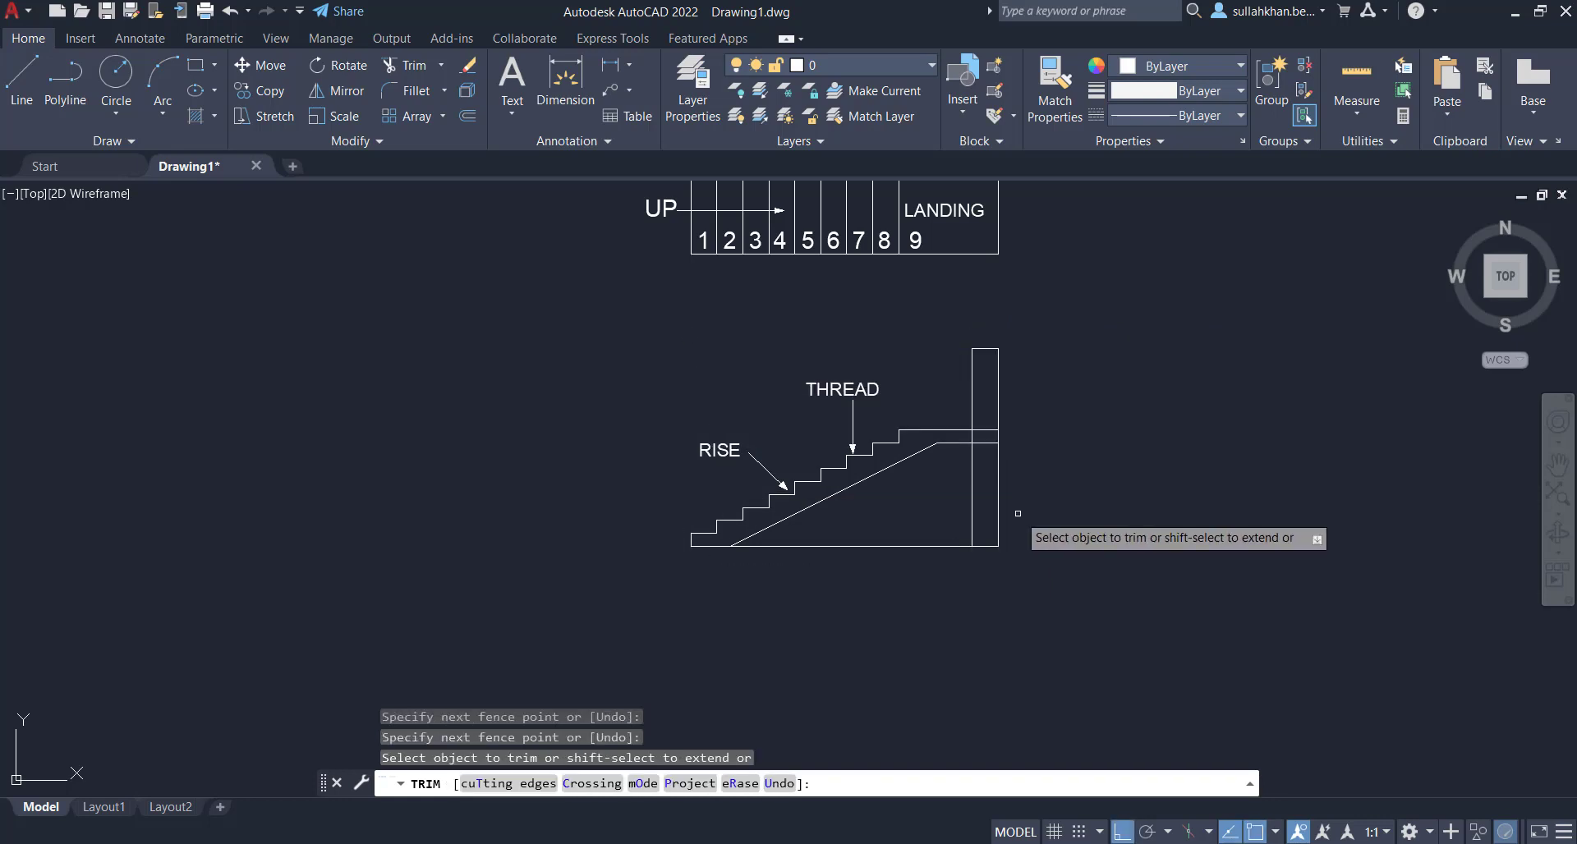
- Trim away the base line between the foot of the sloping underside and the wall
scroll(981, 542, "up", 2)
left_click(910, 510)
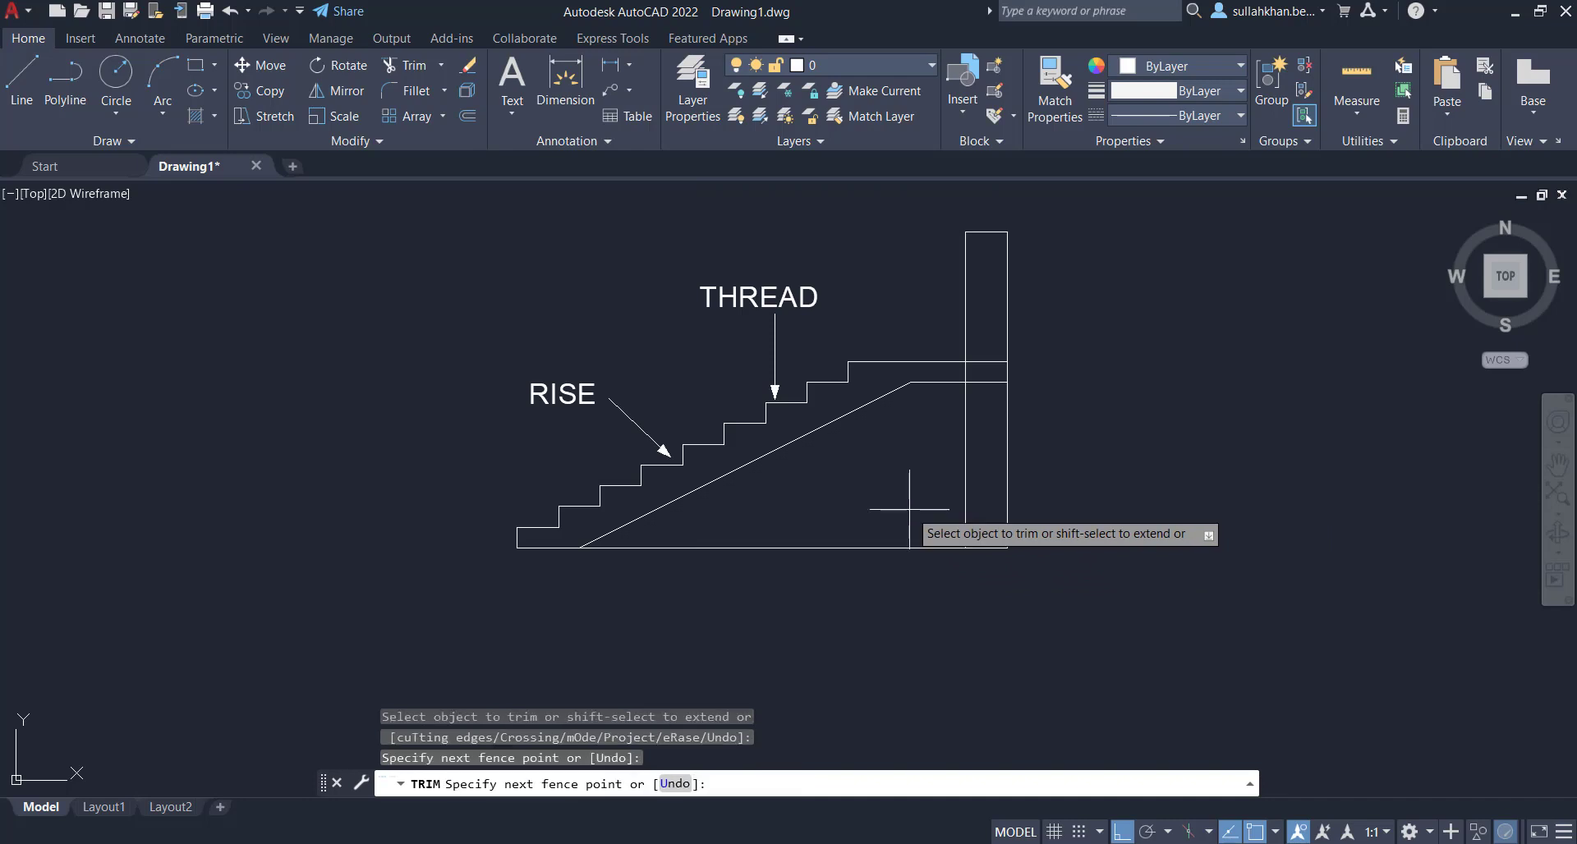
key("Return")
key("Escape")
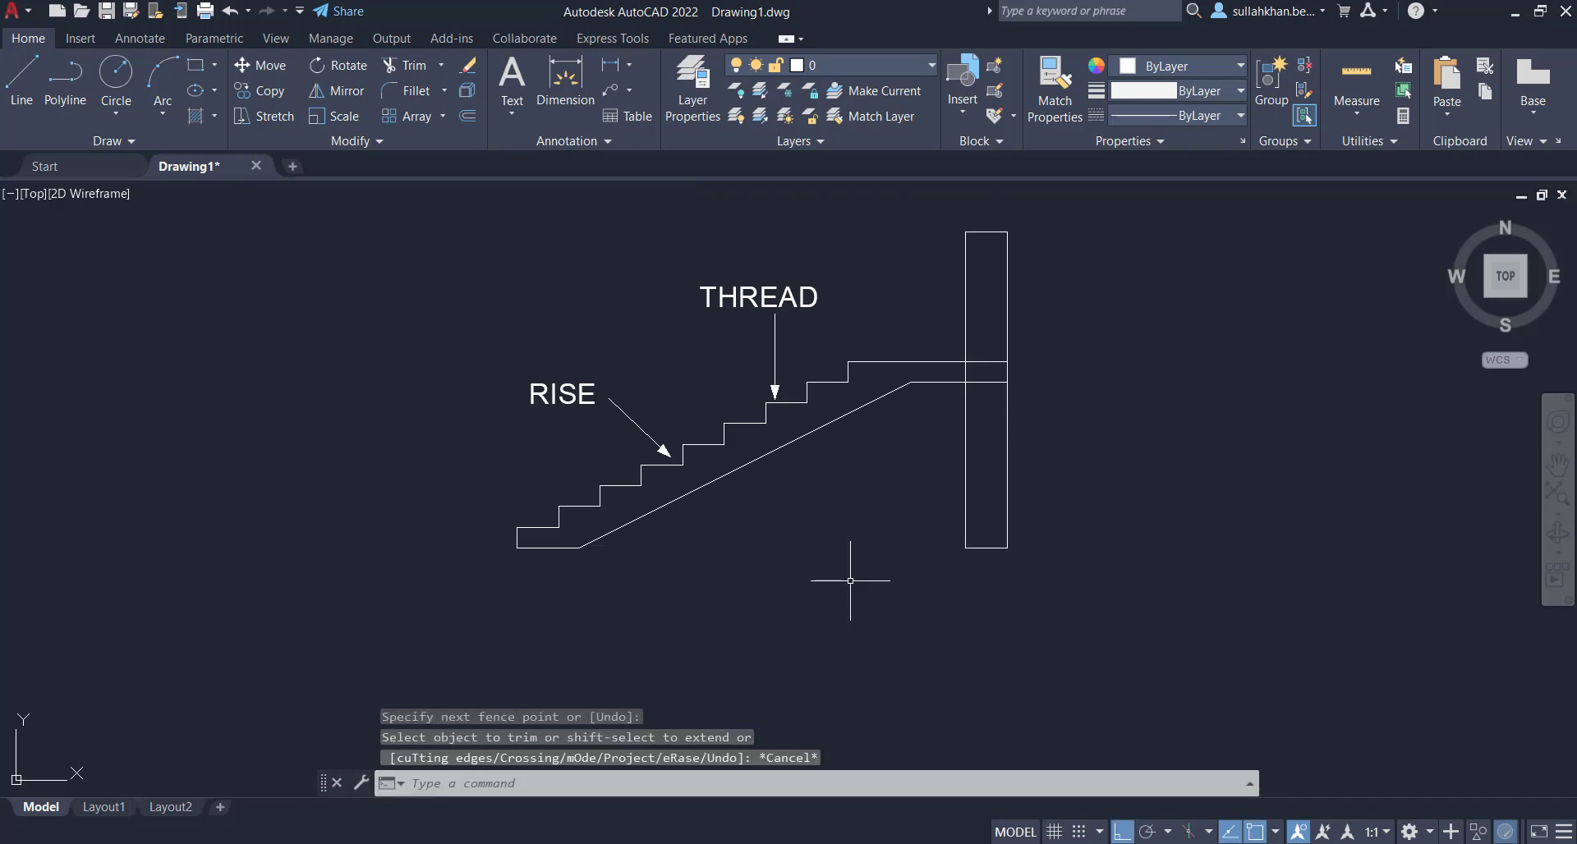
- Trim the wall's inner line where it crosses the landing slab
scroll(997, 386, "up", 2)
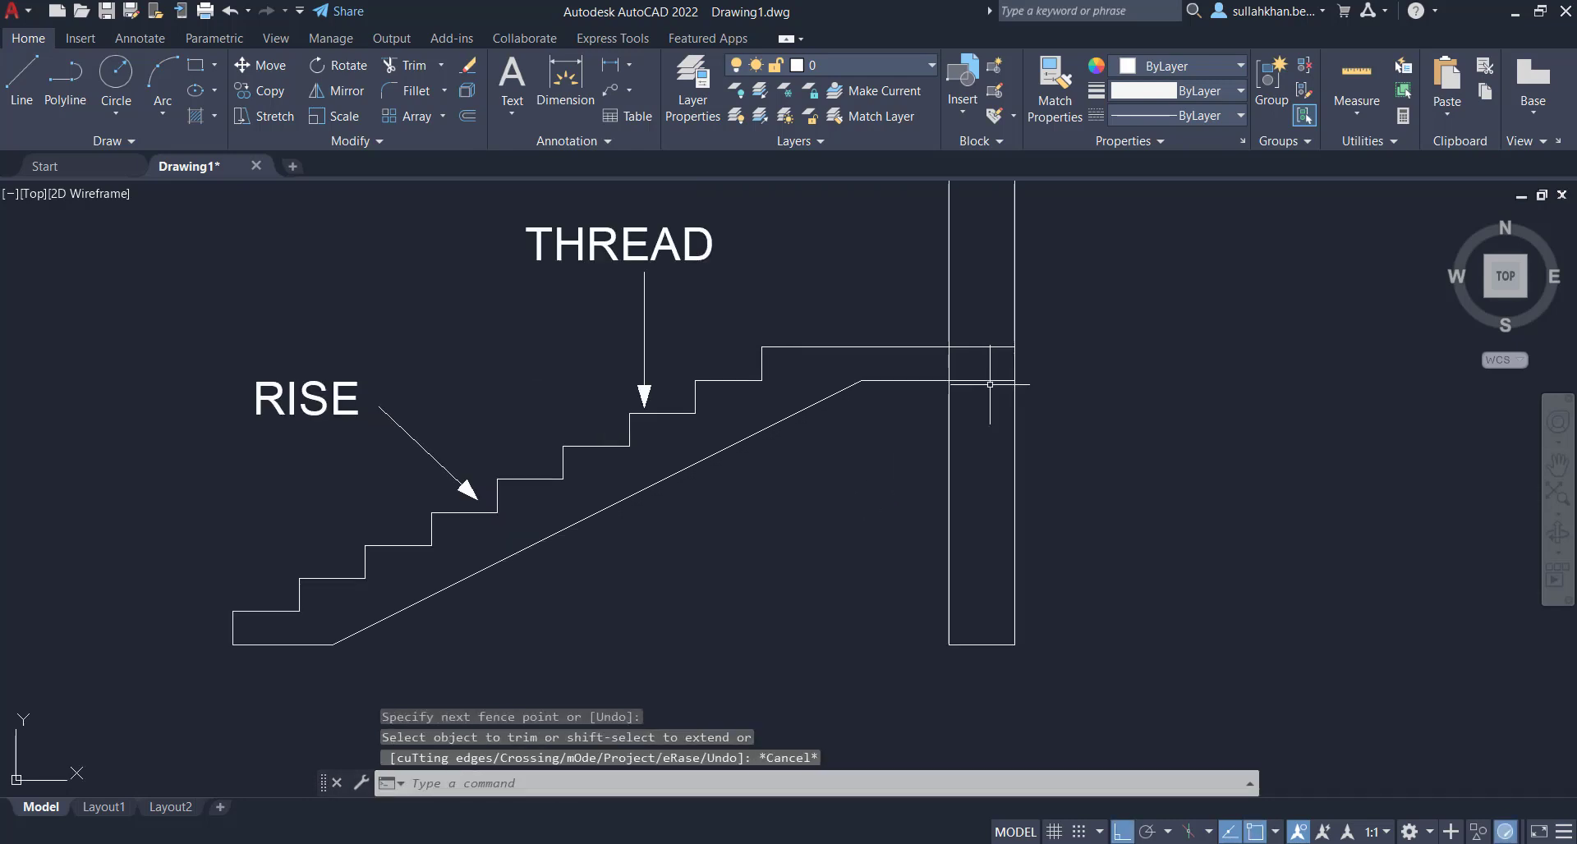
type("tr")
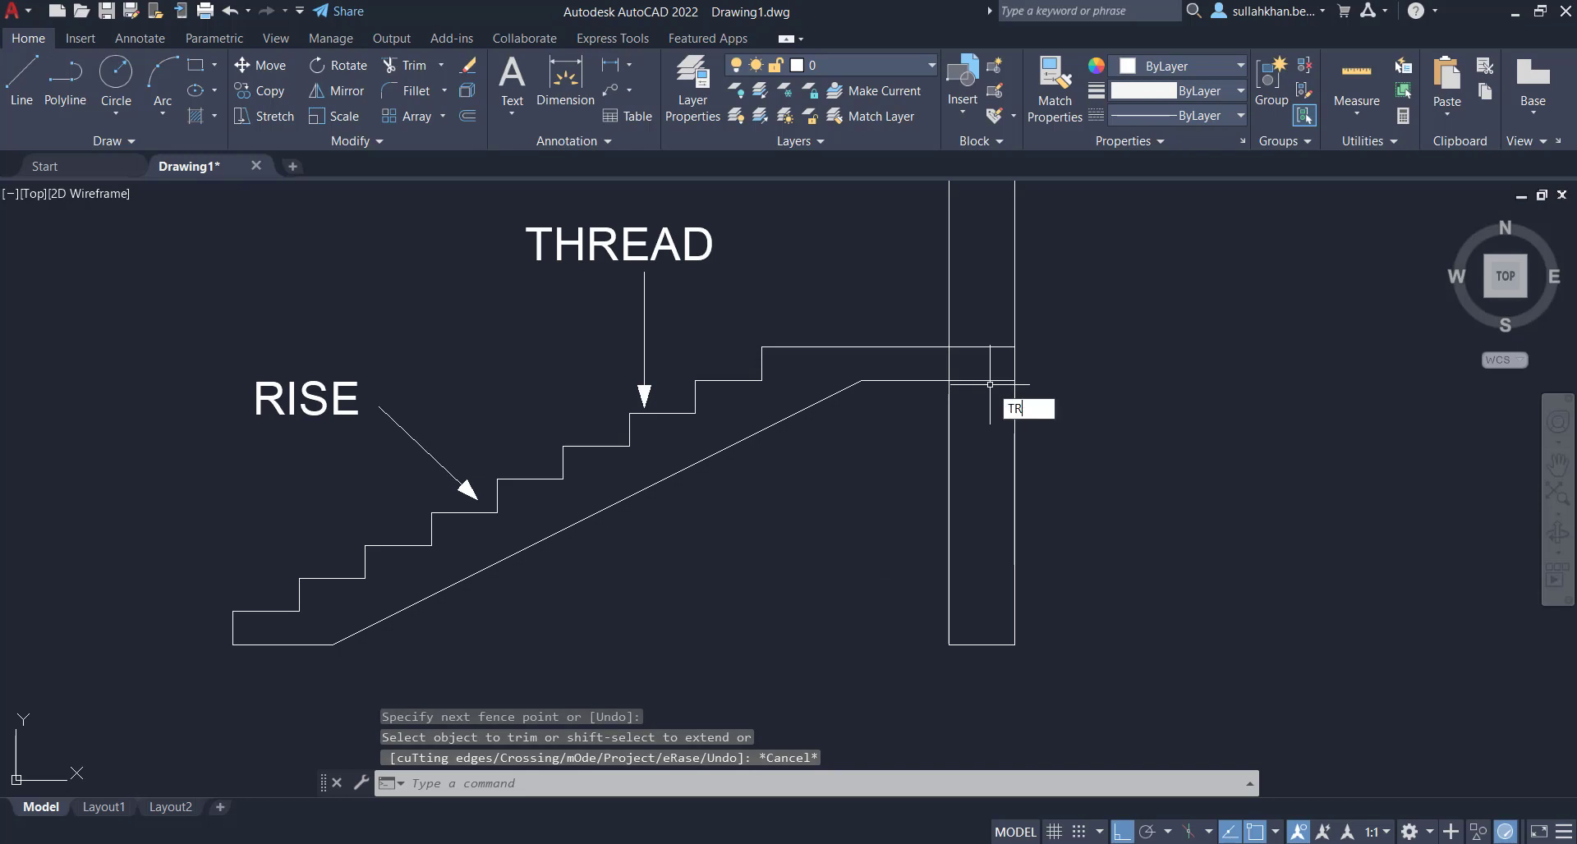
key("Return")
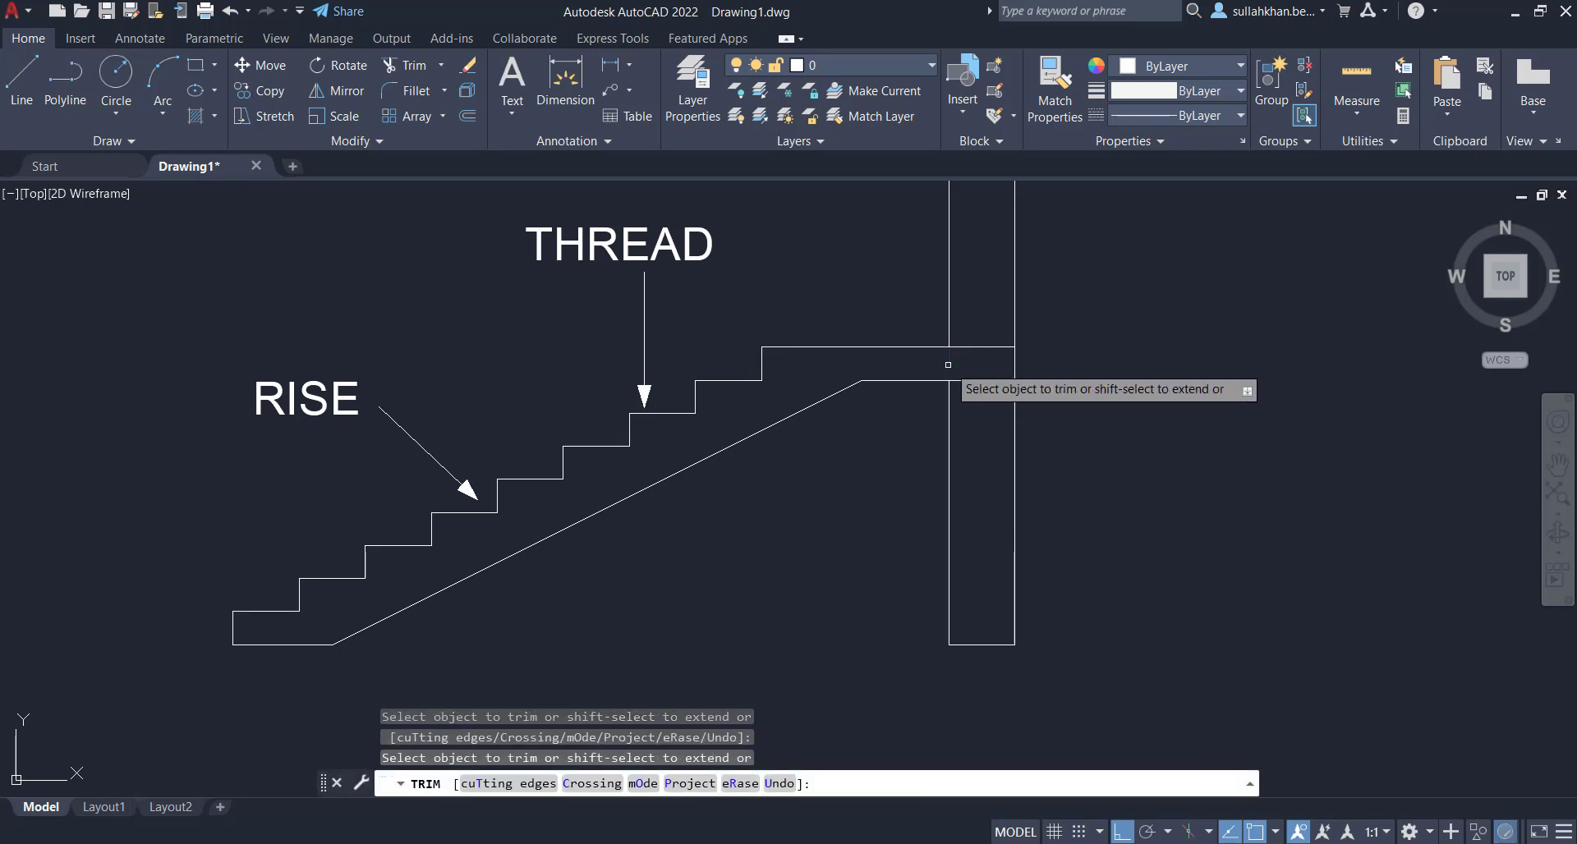
key("Return")
key("Escape")
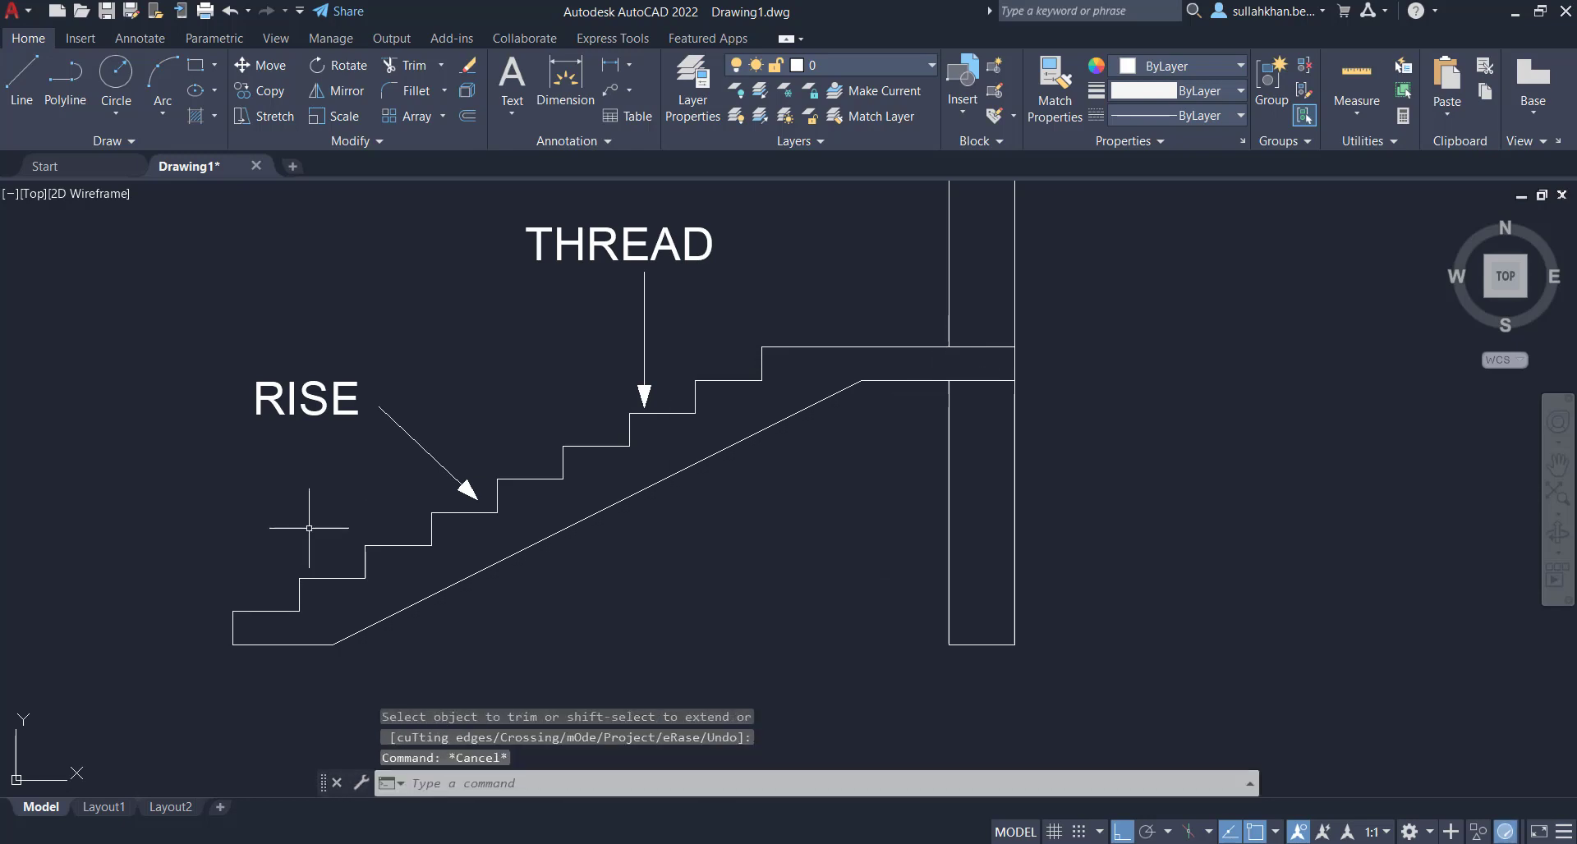
- Hatch the interior of the stair section with the AR-SAND pattern
scroll(1038, 381, "down", 2)
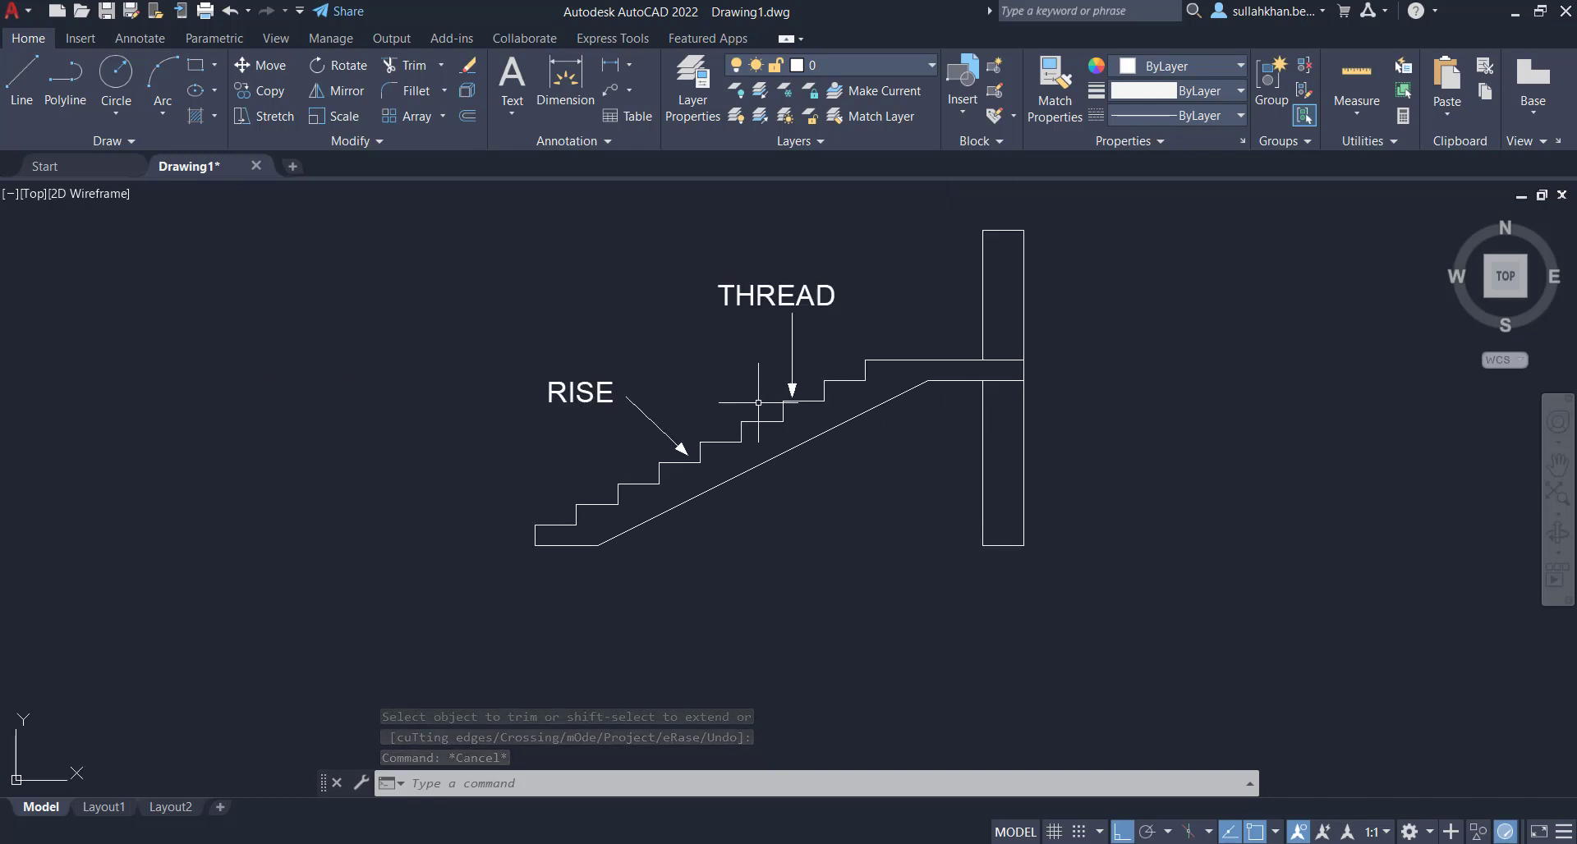
left_click(195, 116)
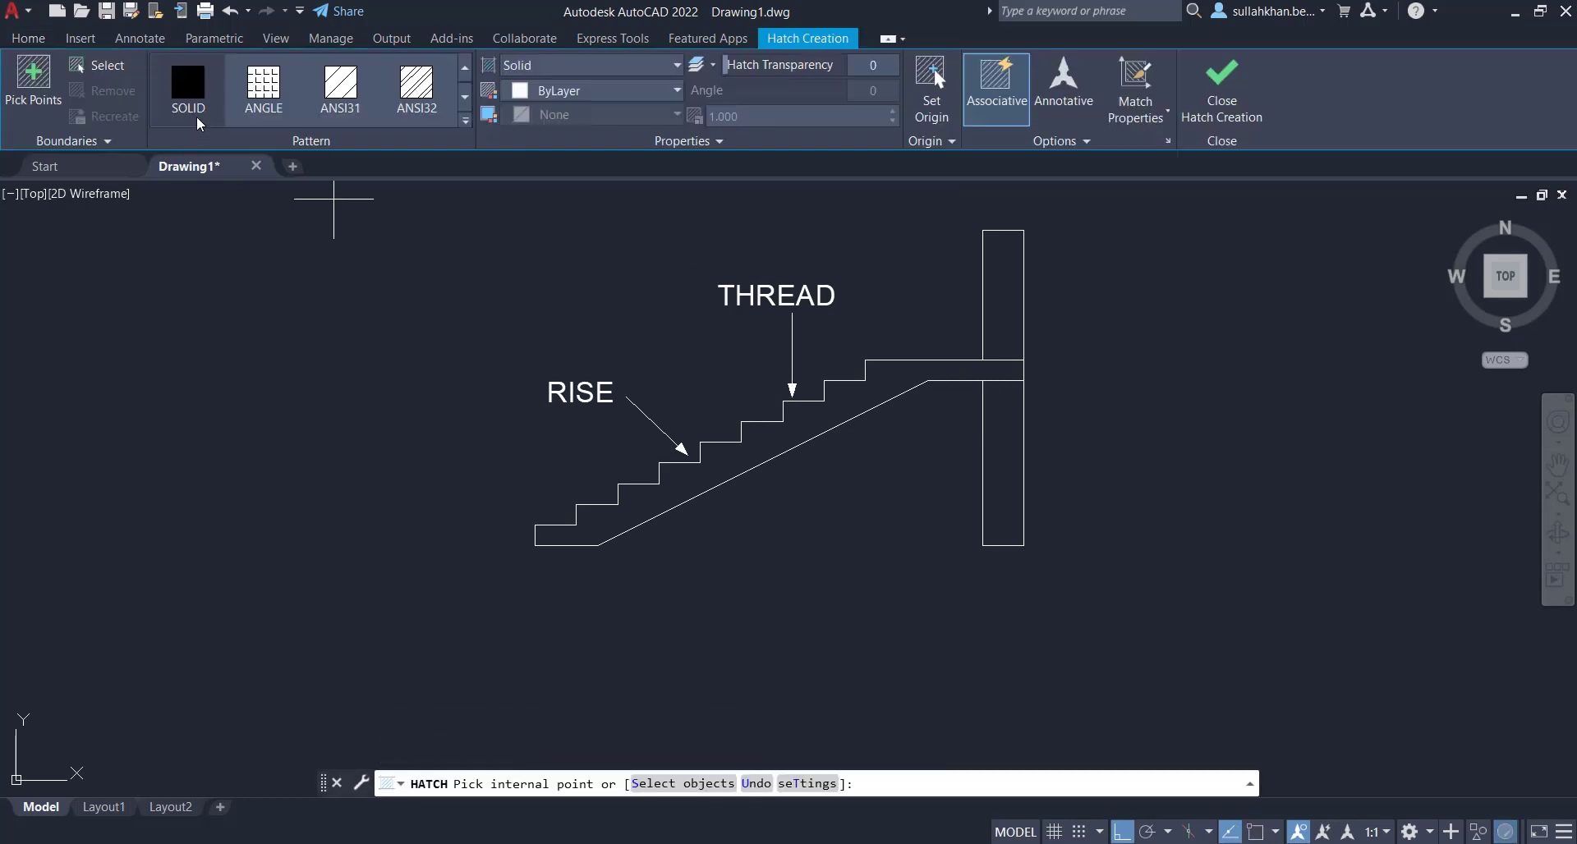
left_click(465, 121)
scroll(322, 240, "down", 2)
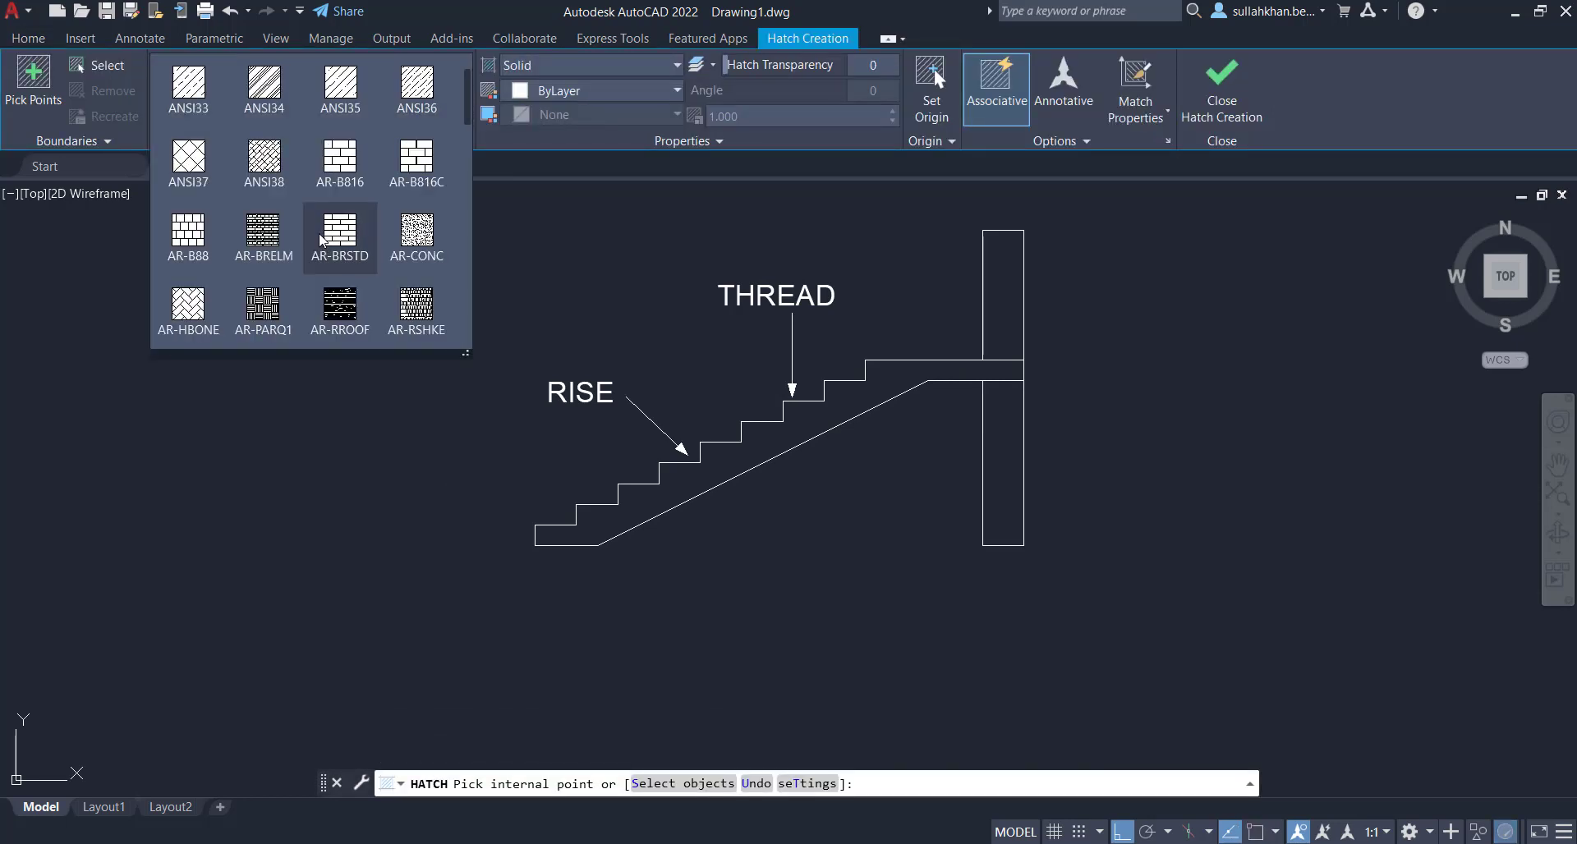
scroll(320, 240, "down", 3)
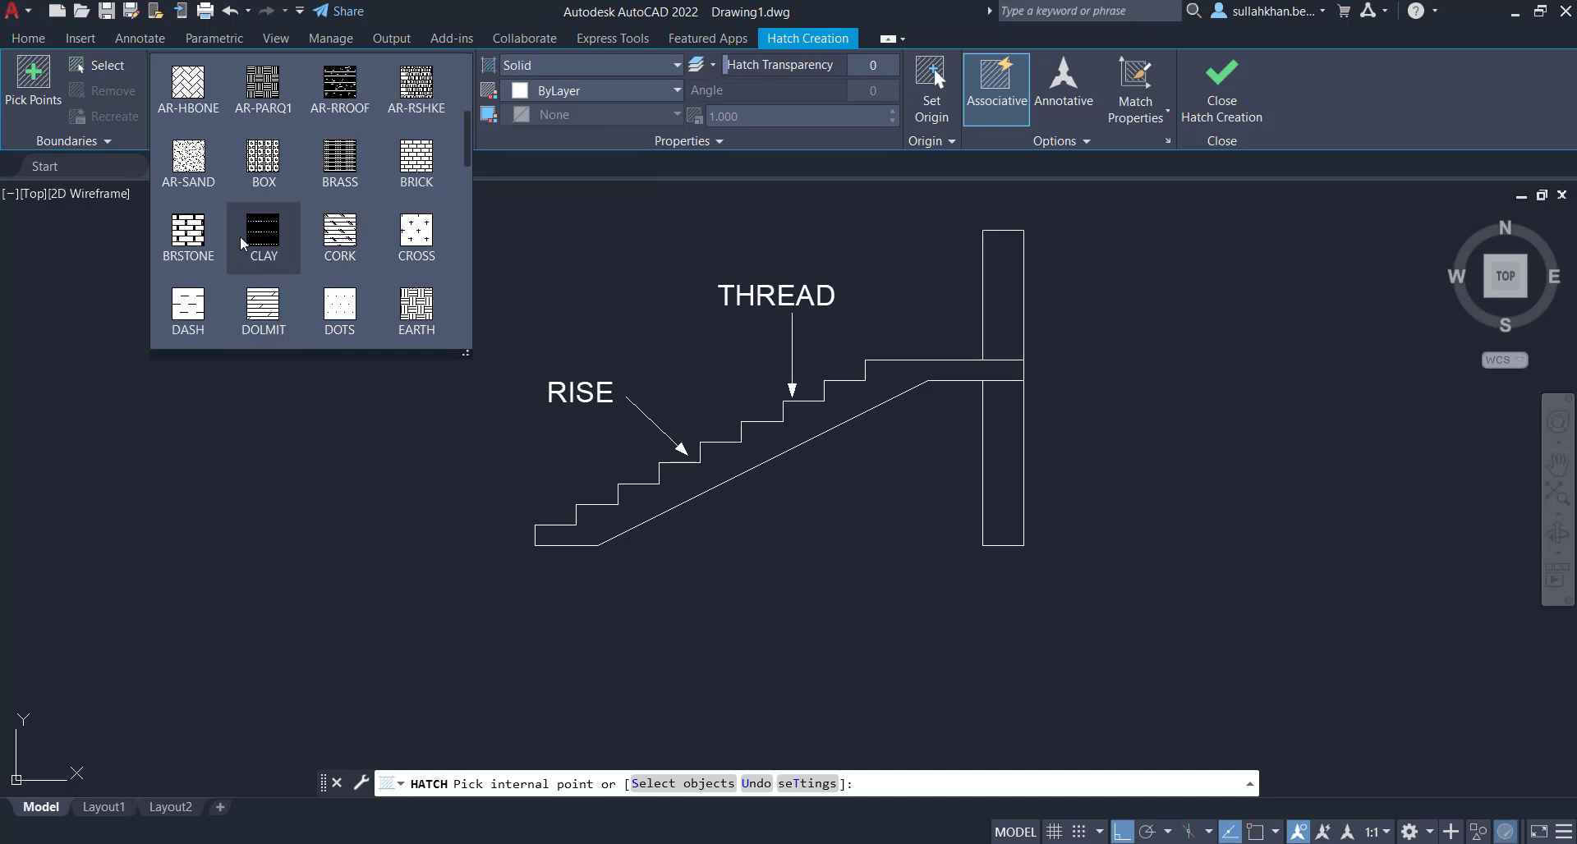
left_click(188, 168)
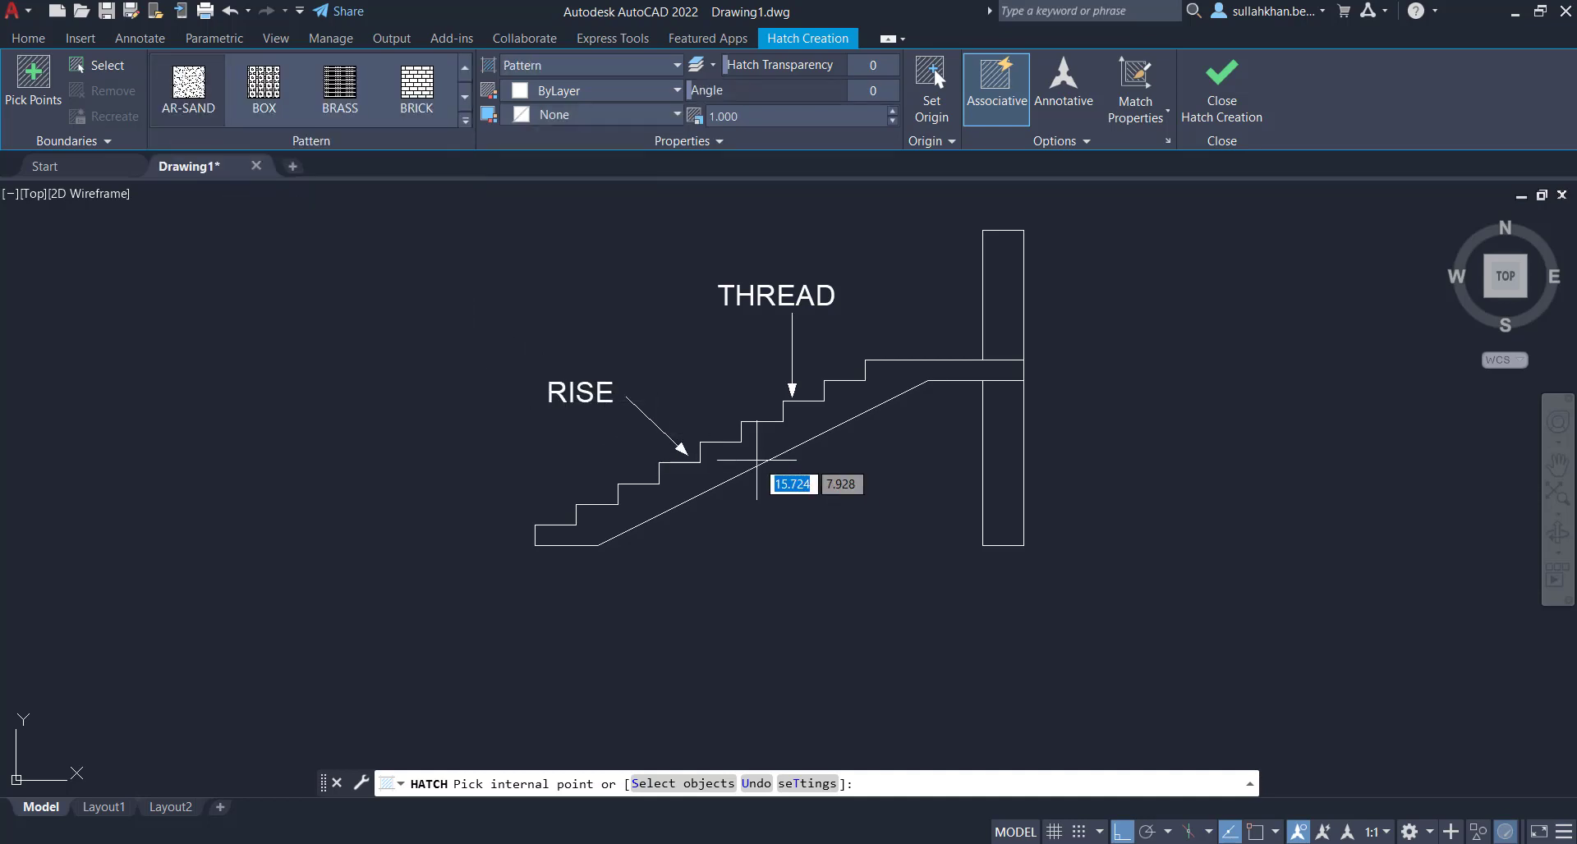
key("Escape")
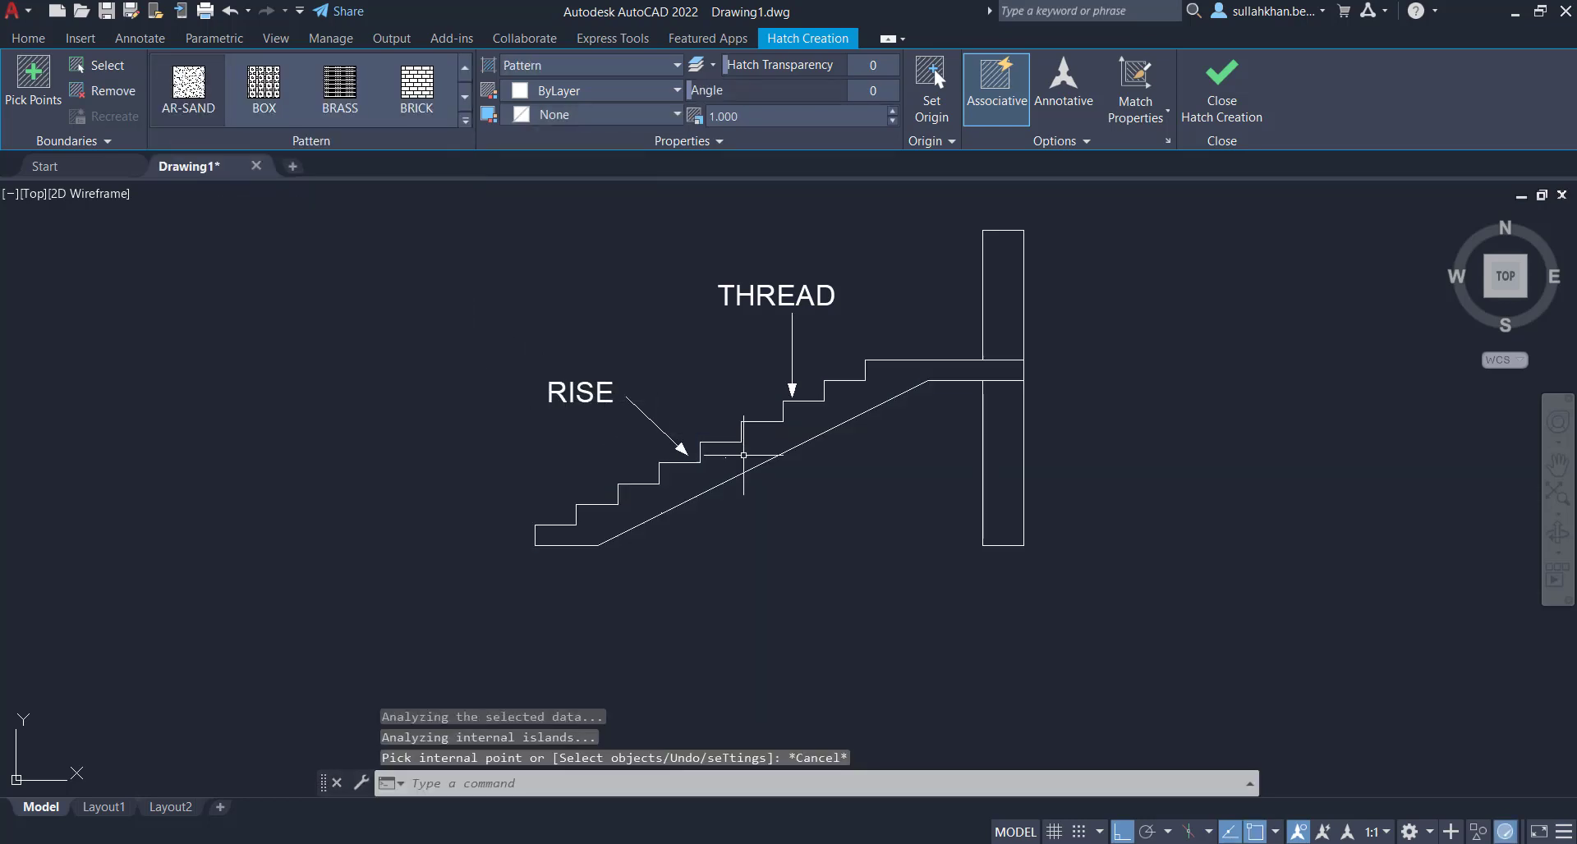
- Set the pattern scale of the stair section's AR-SAND hatch to 0.1 in its properties
left_click(726, 454)
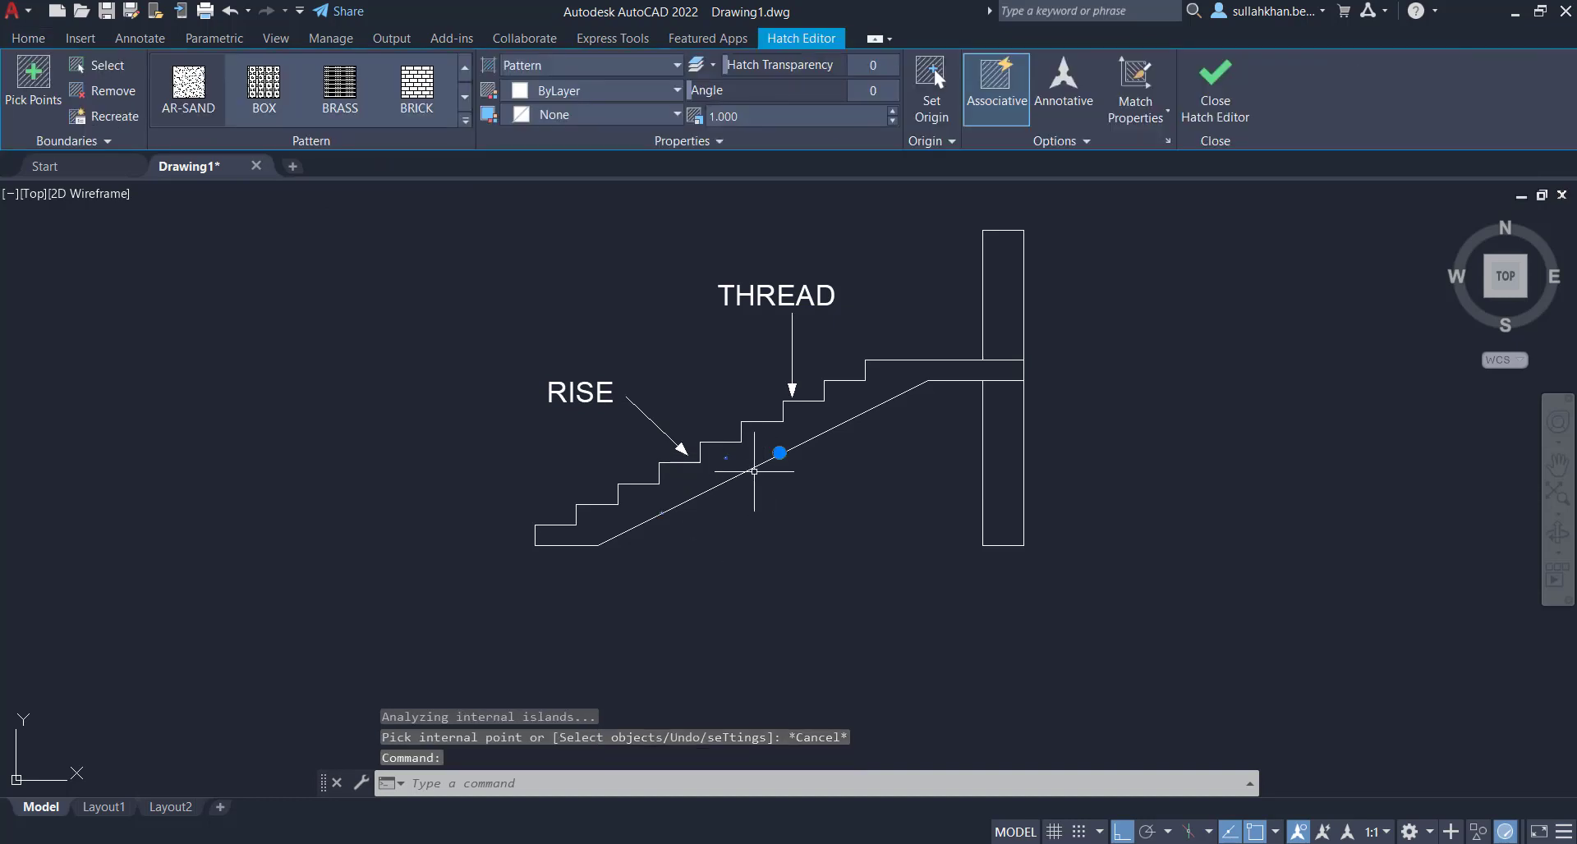
right_click(726, 456)
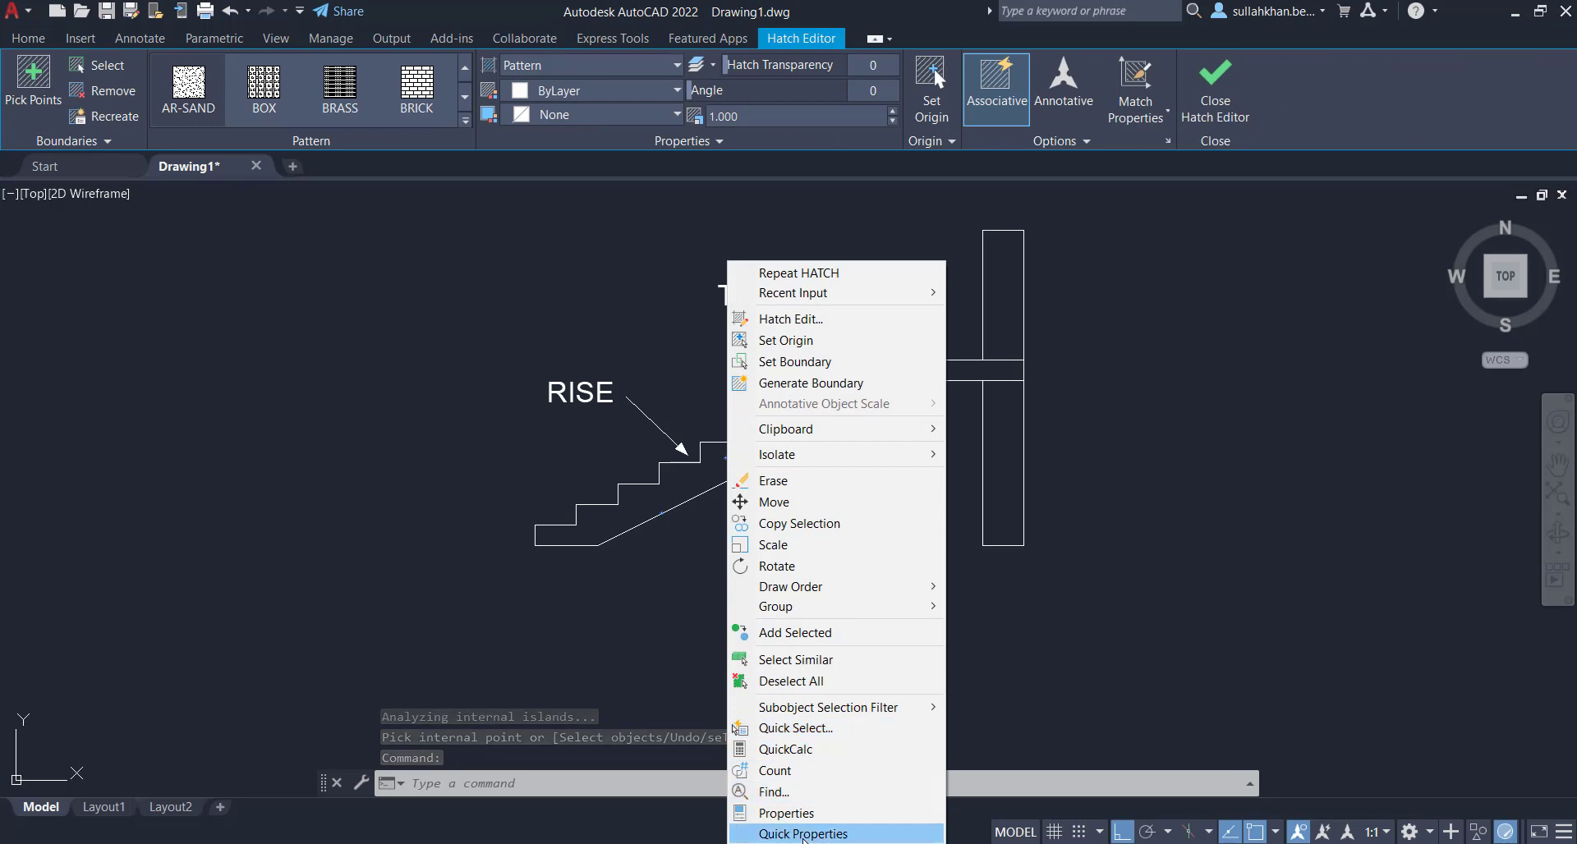
left_click(786, 815)
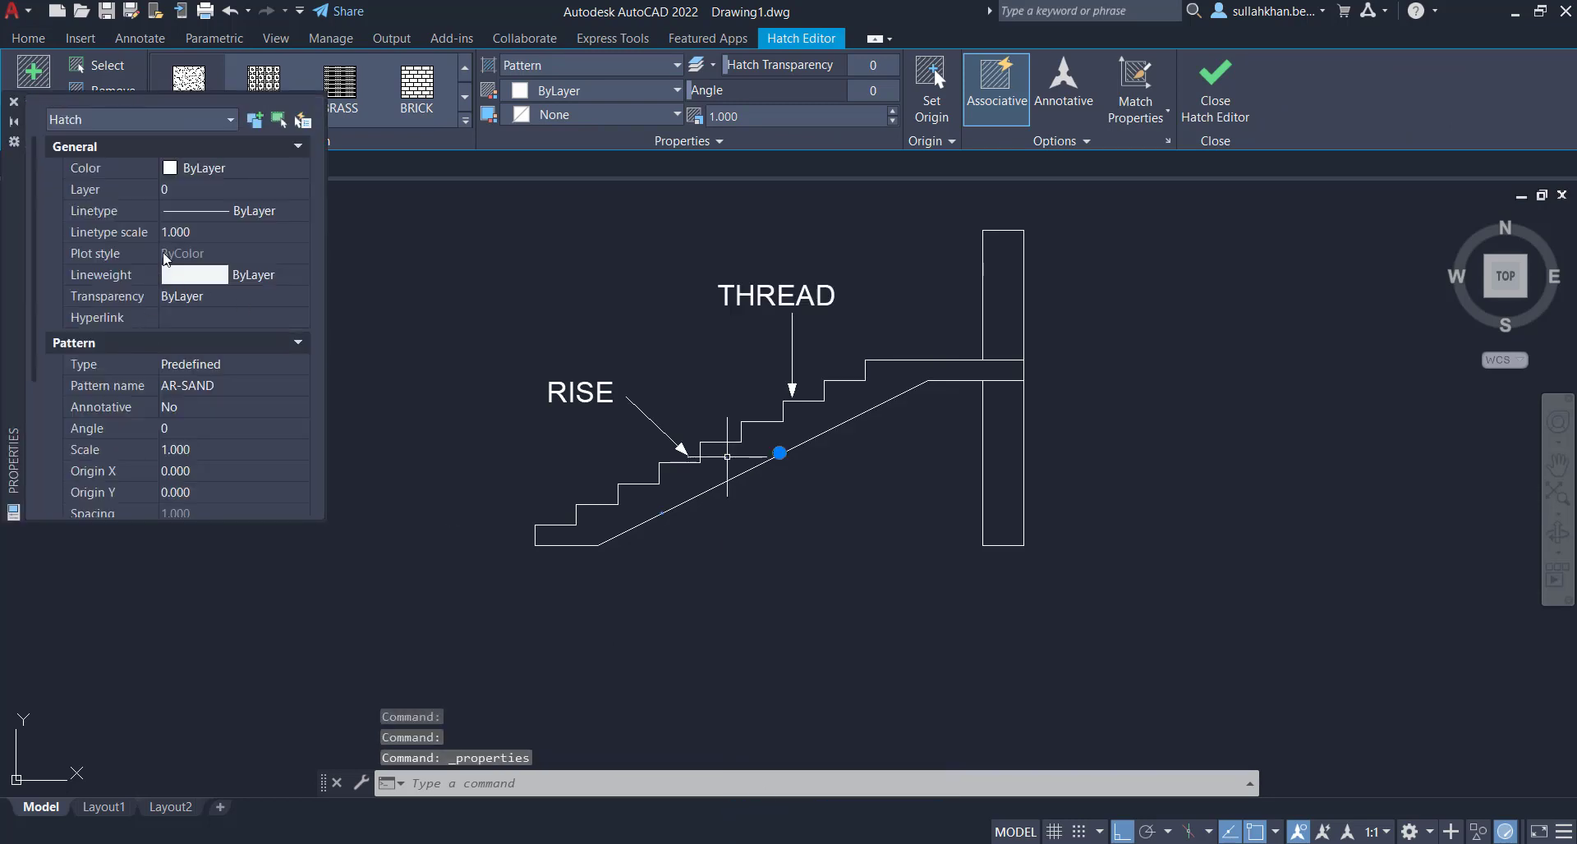
scroll(173, 313, "down", 2)
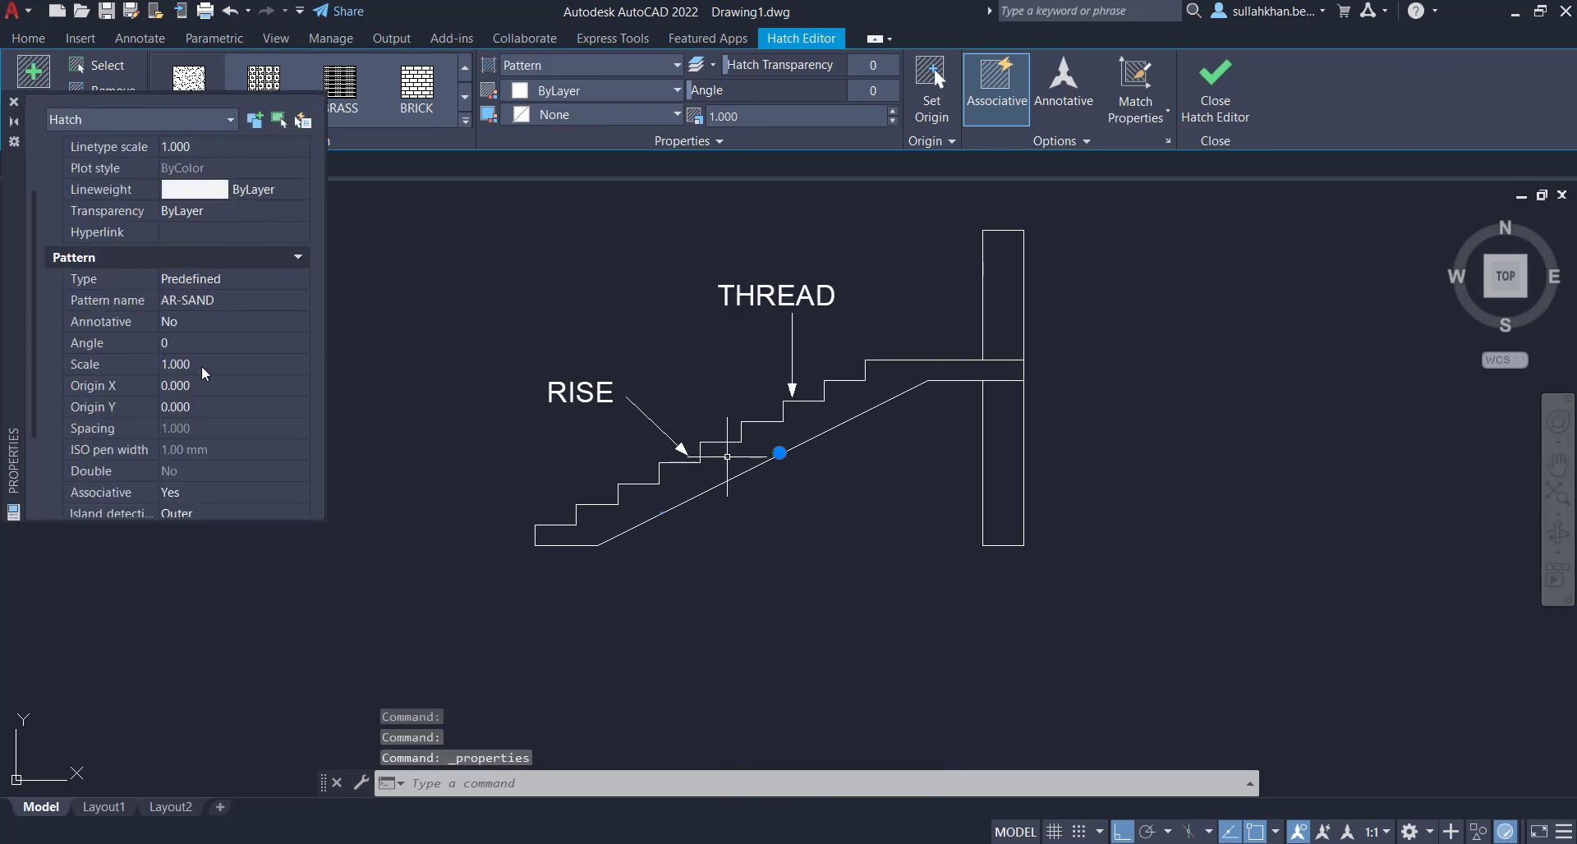
left_click(190, 366)
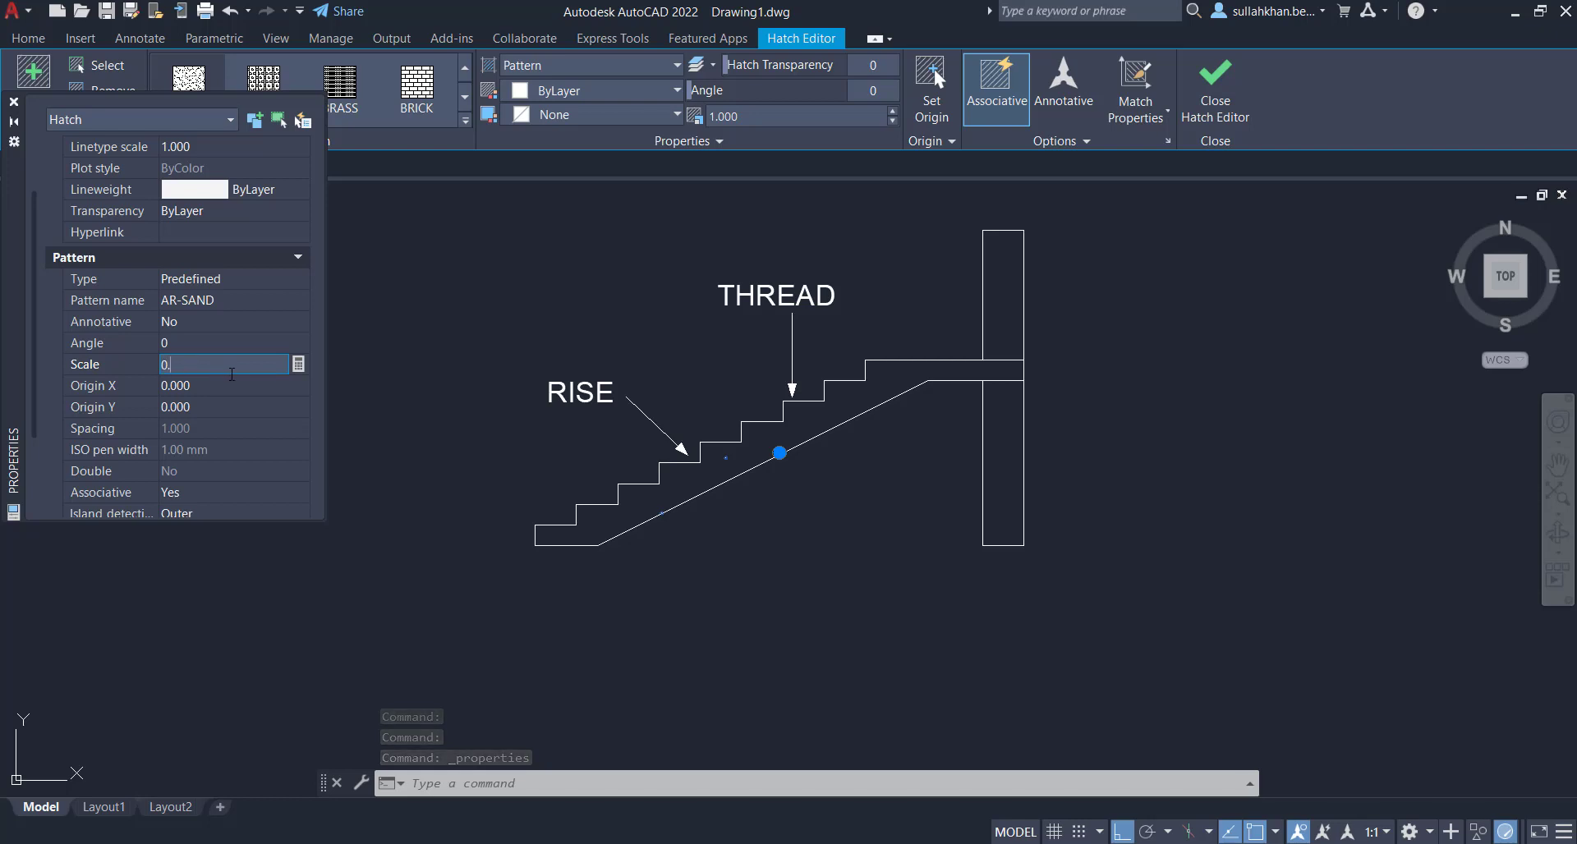
type("0.1")
key("Tab")
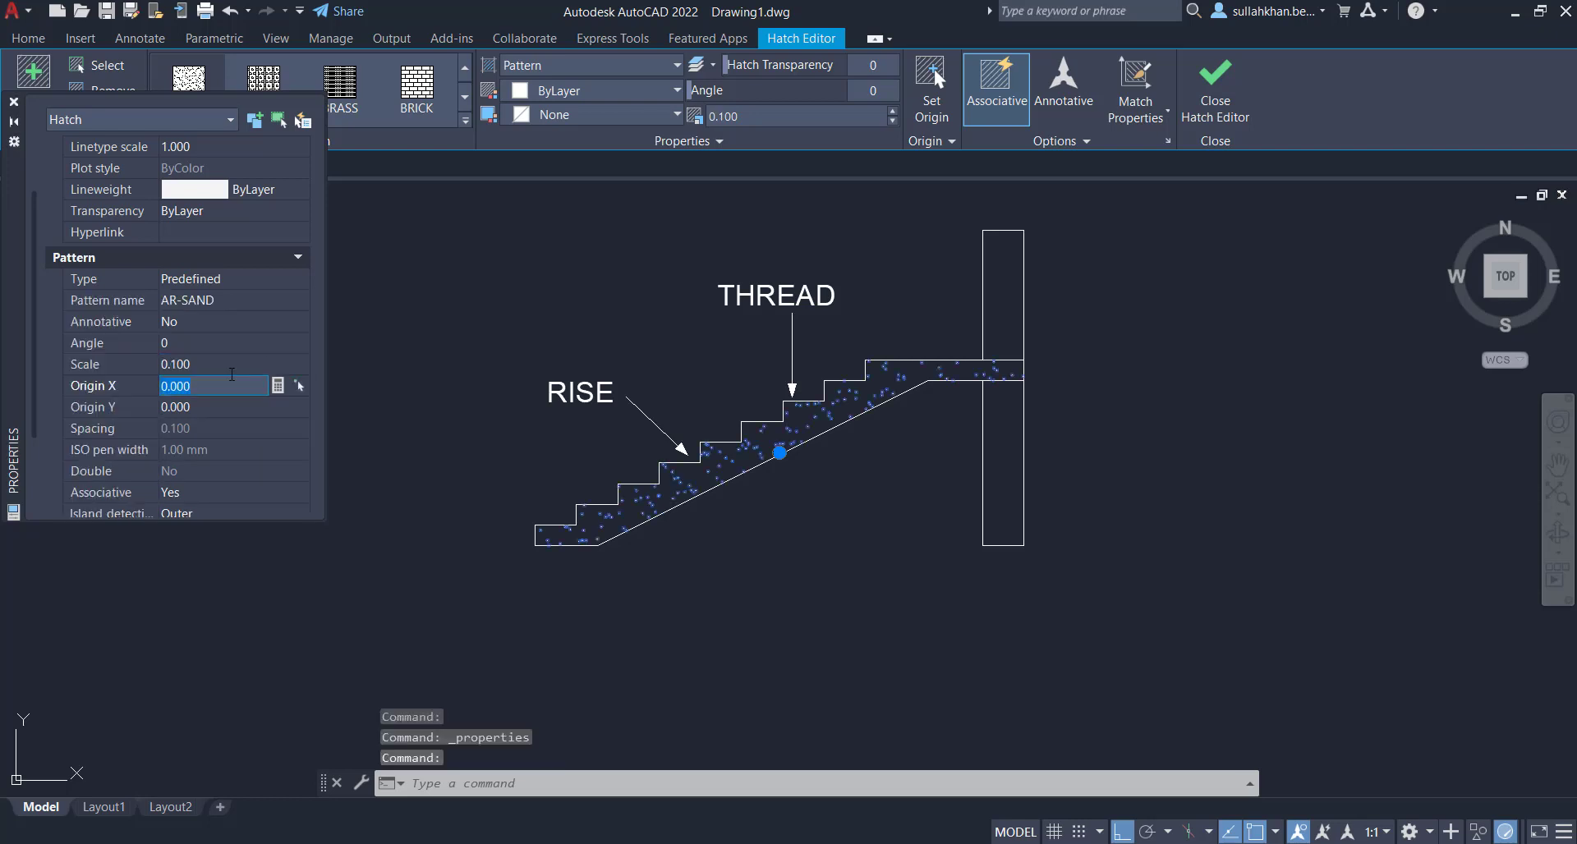
- Set the stair hatch's pattern scale to 0.05, deselect it and close its properties
left_click(202, 362)
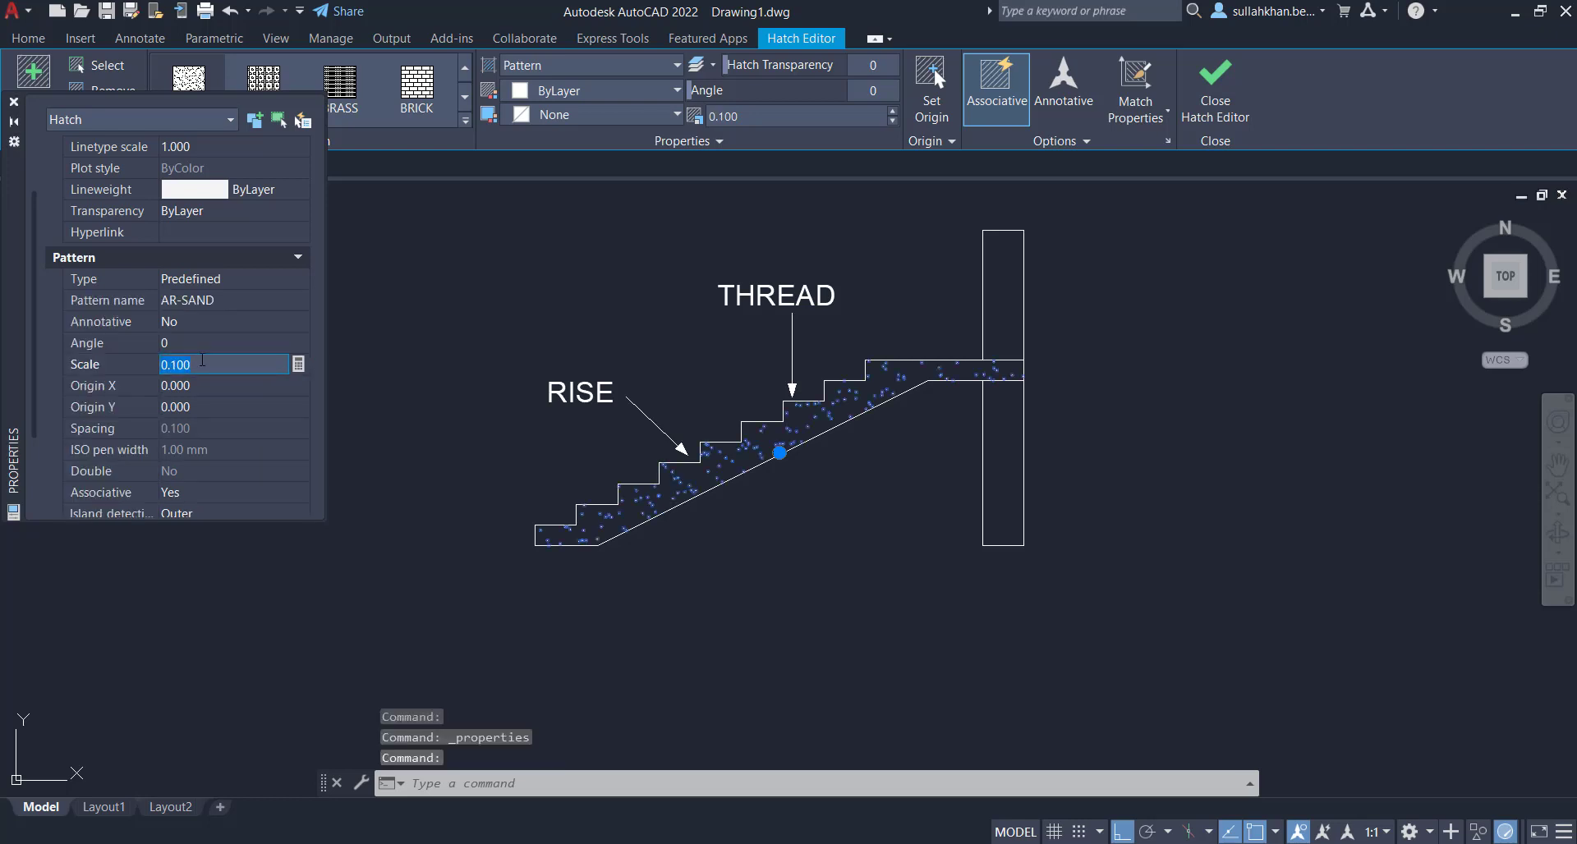
type("0.05")
key("Tab")
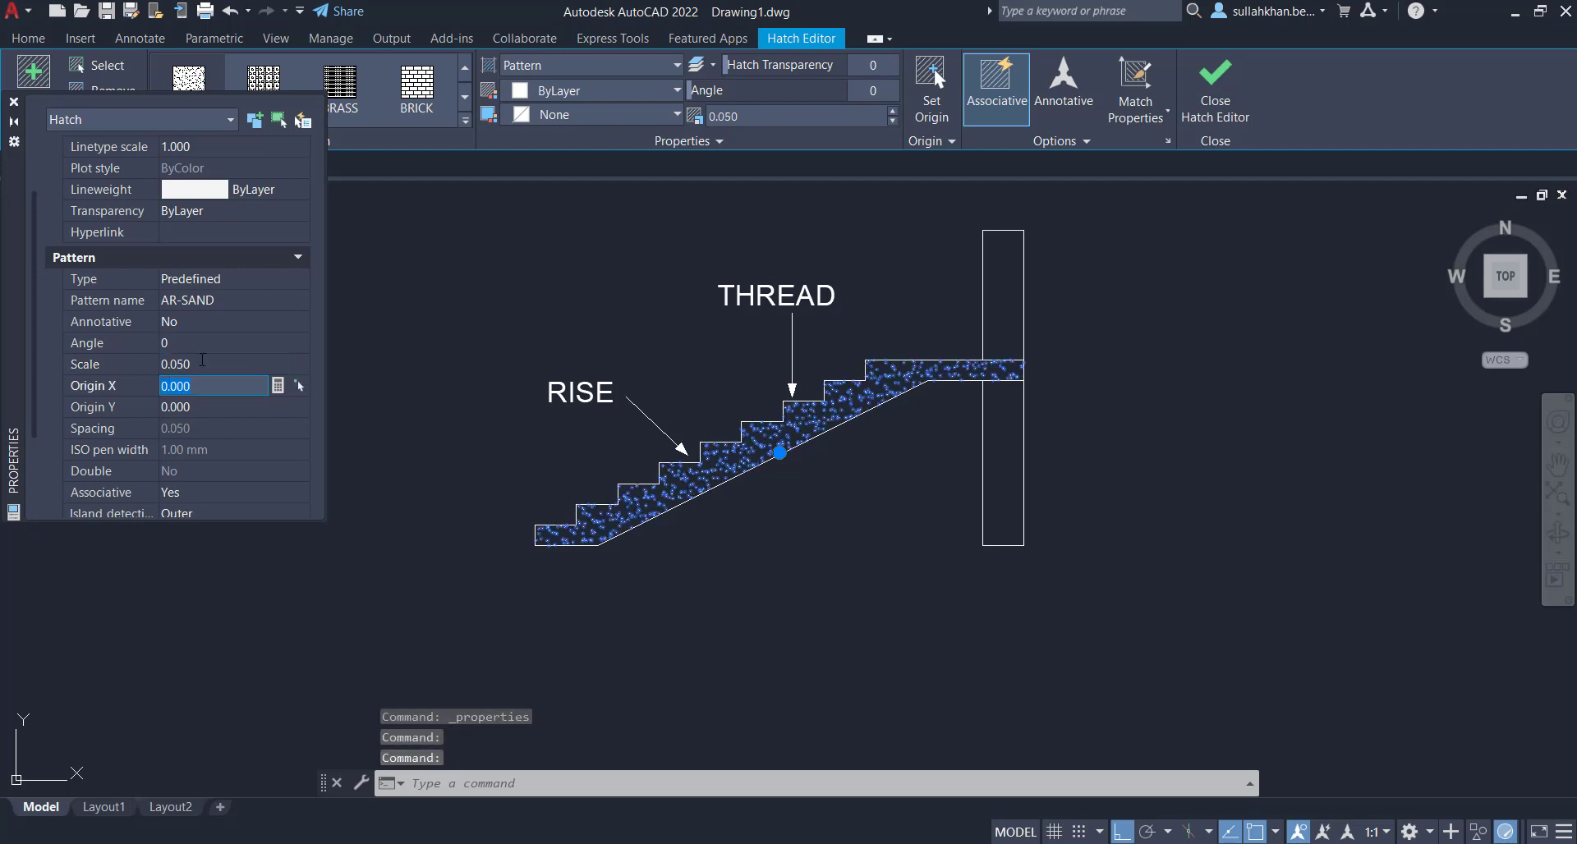
left_click(403, 562)
key("Escape")
key("Escape")
key("Escape")
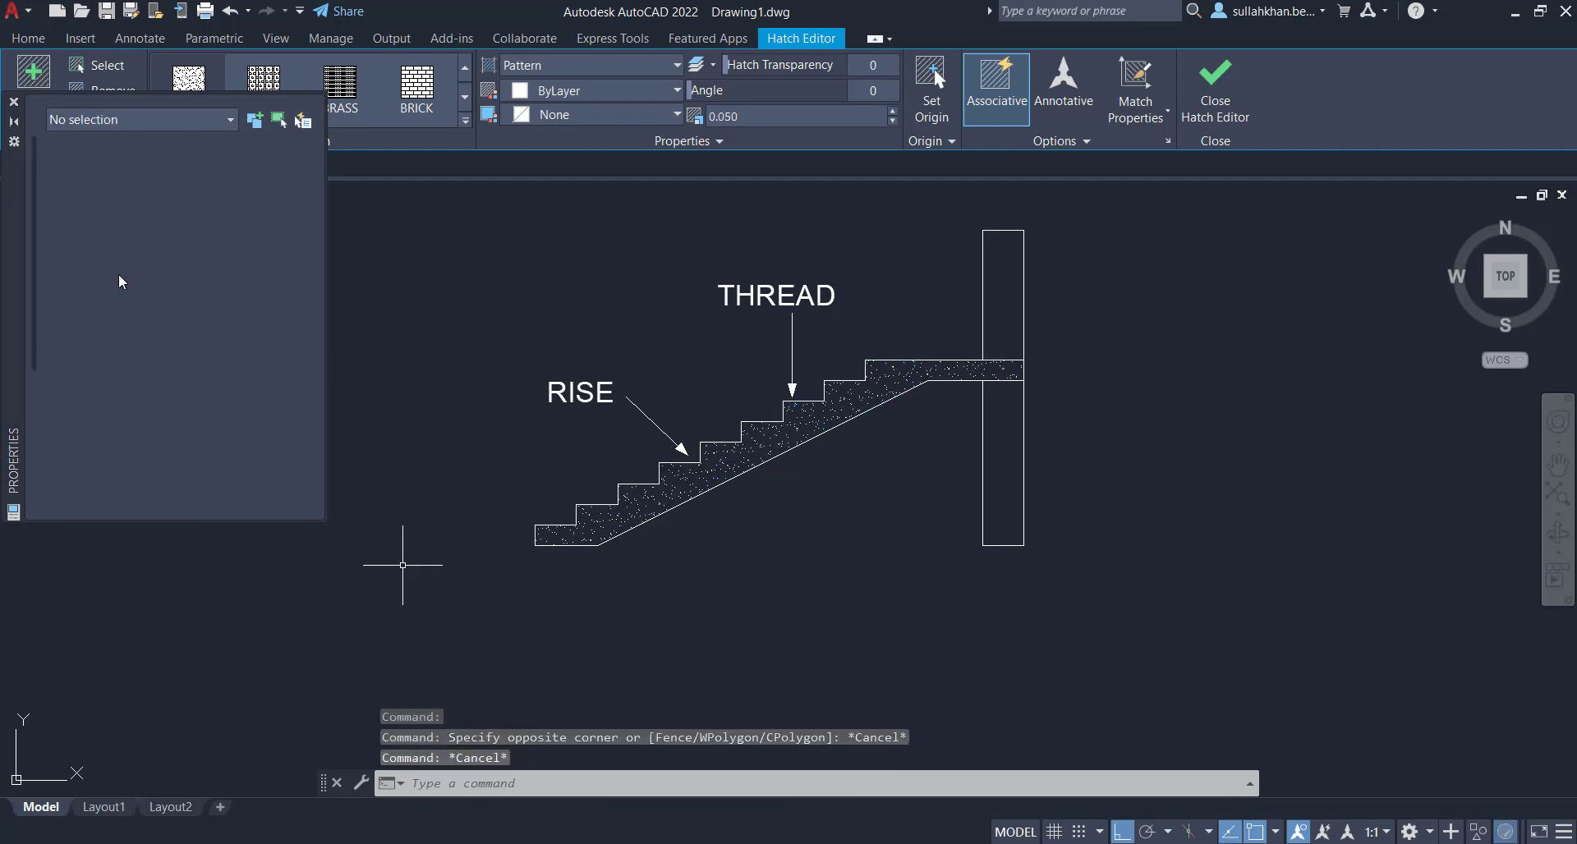
left_click(12, 104)
- Hatch the end wall above and below the landing slab with the ANSI32 pattern
scroll(680, 608, "down", 2)
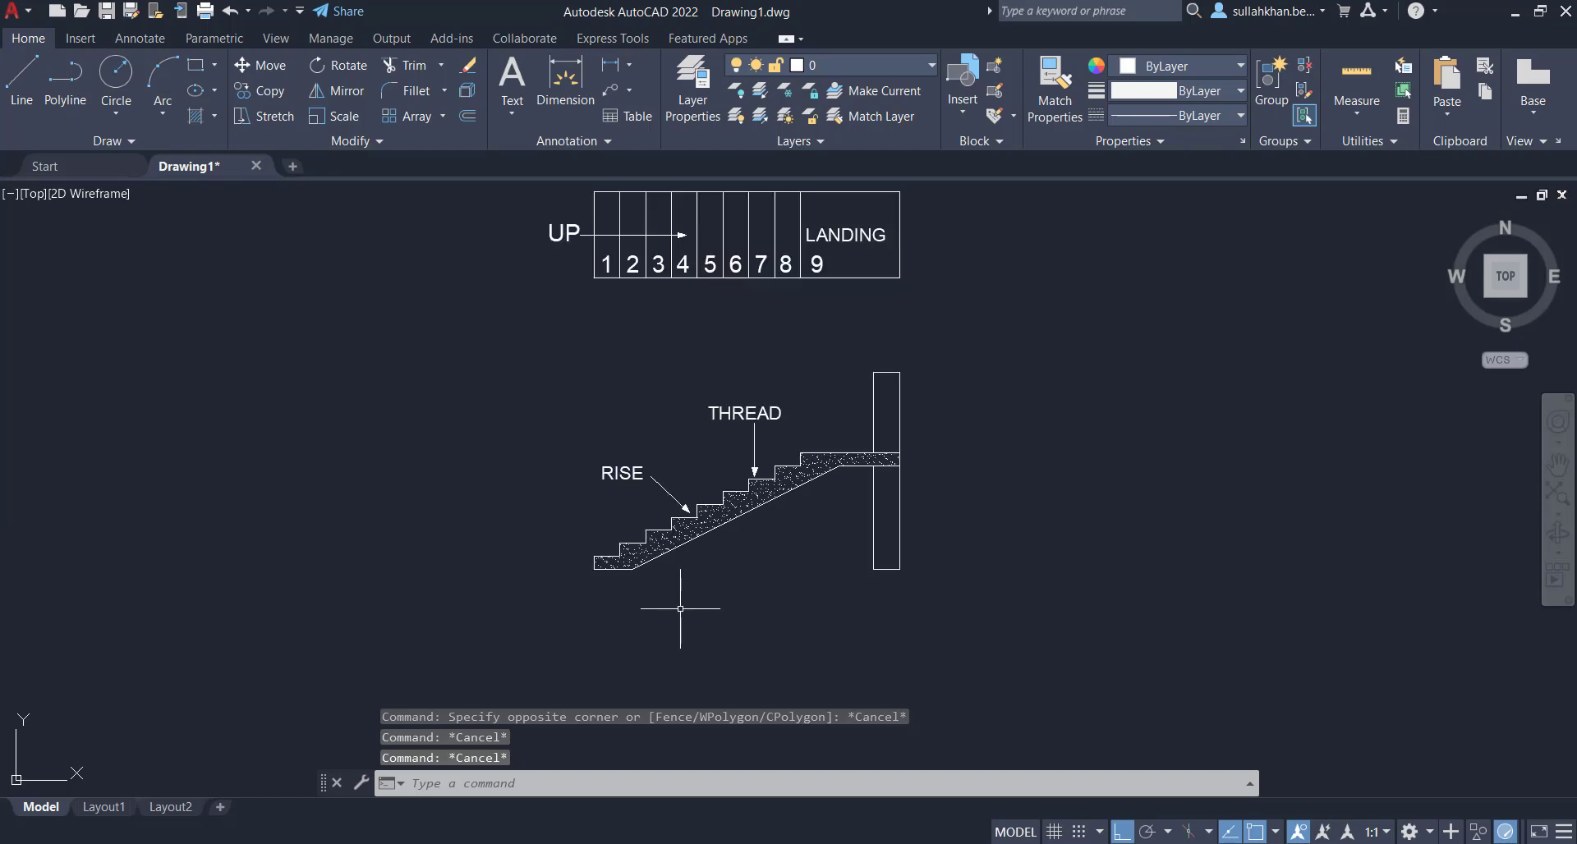
scroll(937, 465, "up", 2)
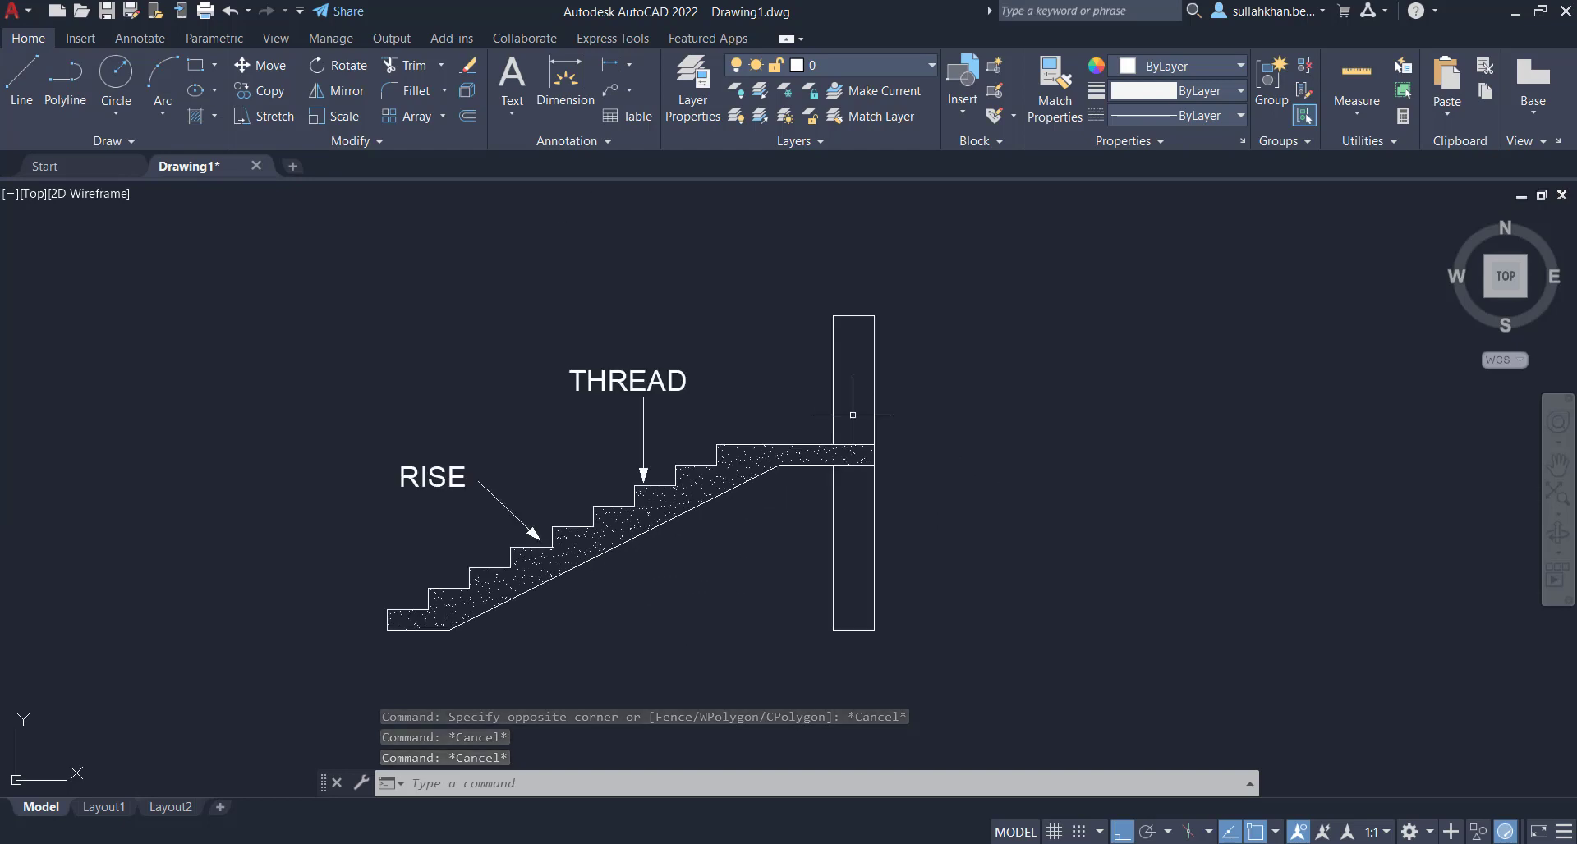
left_click(196, 116)
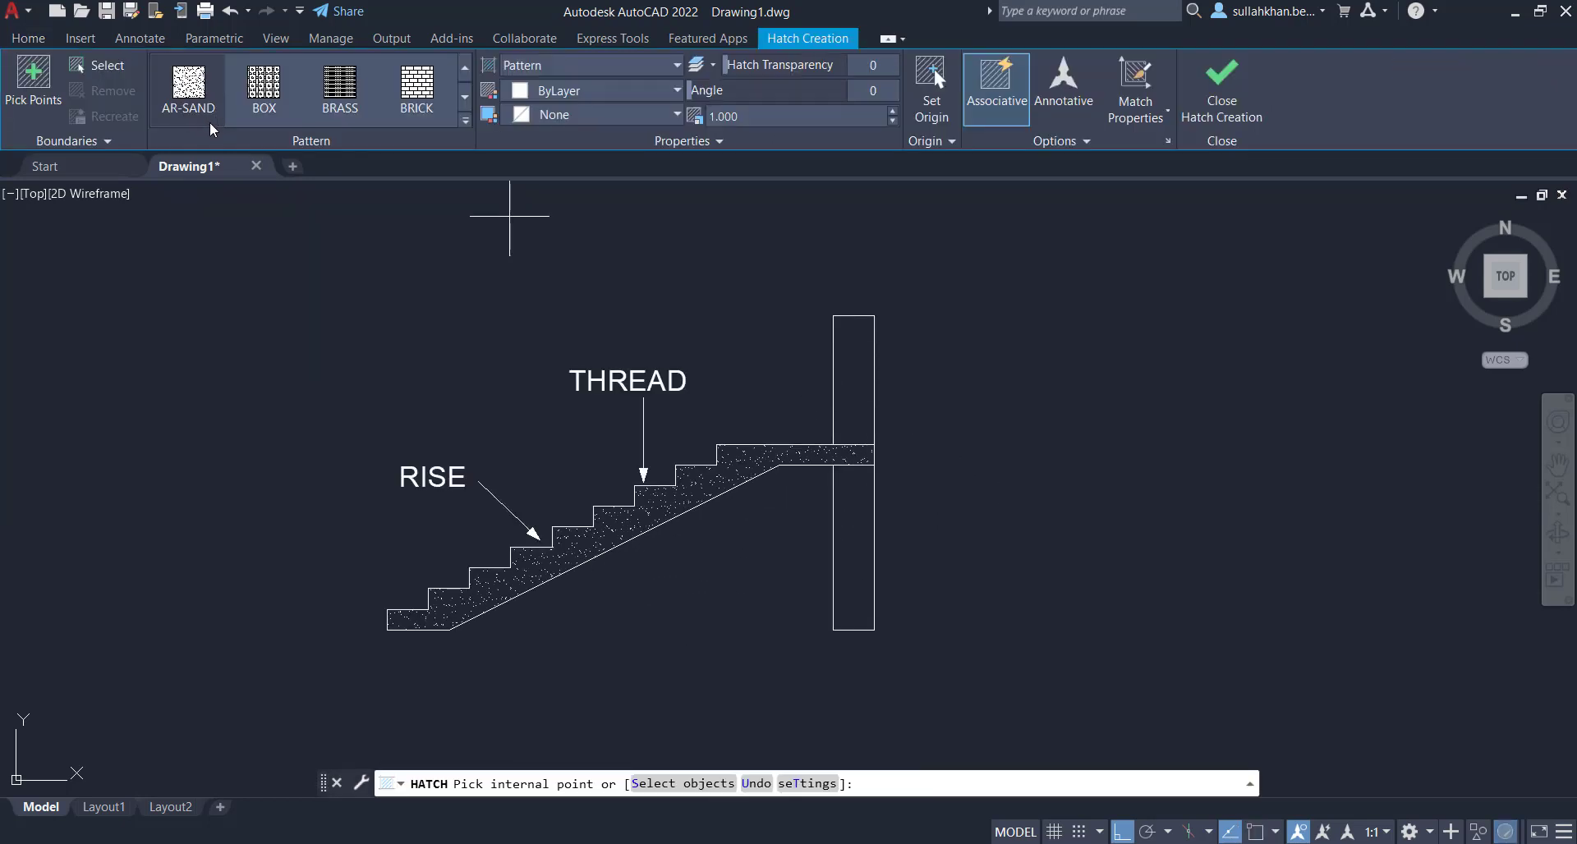
left_click(465, 124)
scroll(423, 123, "up", 3)
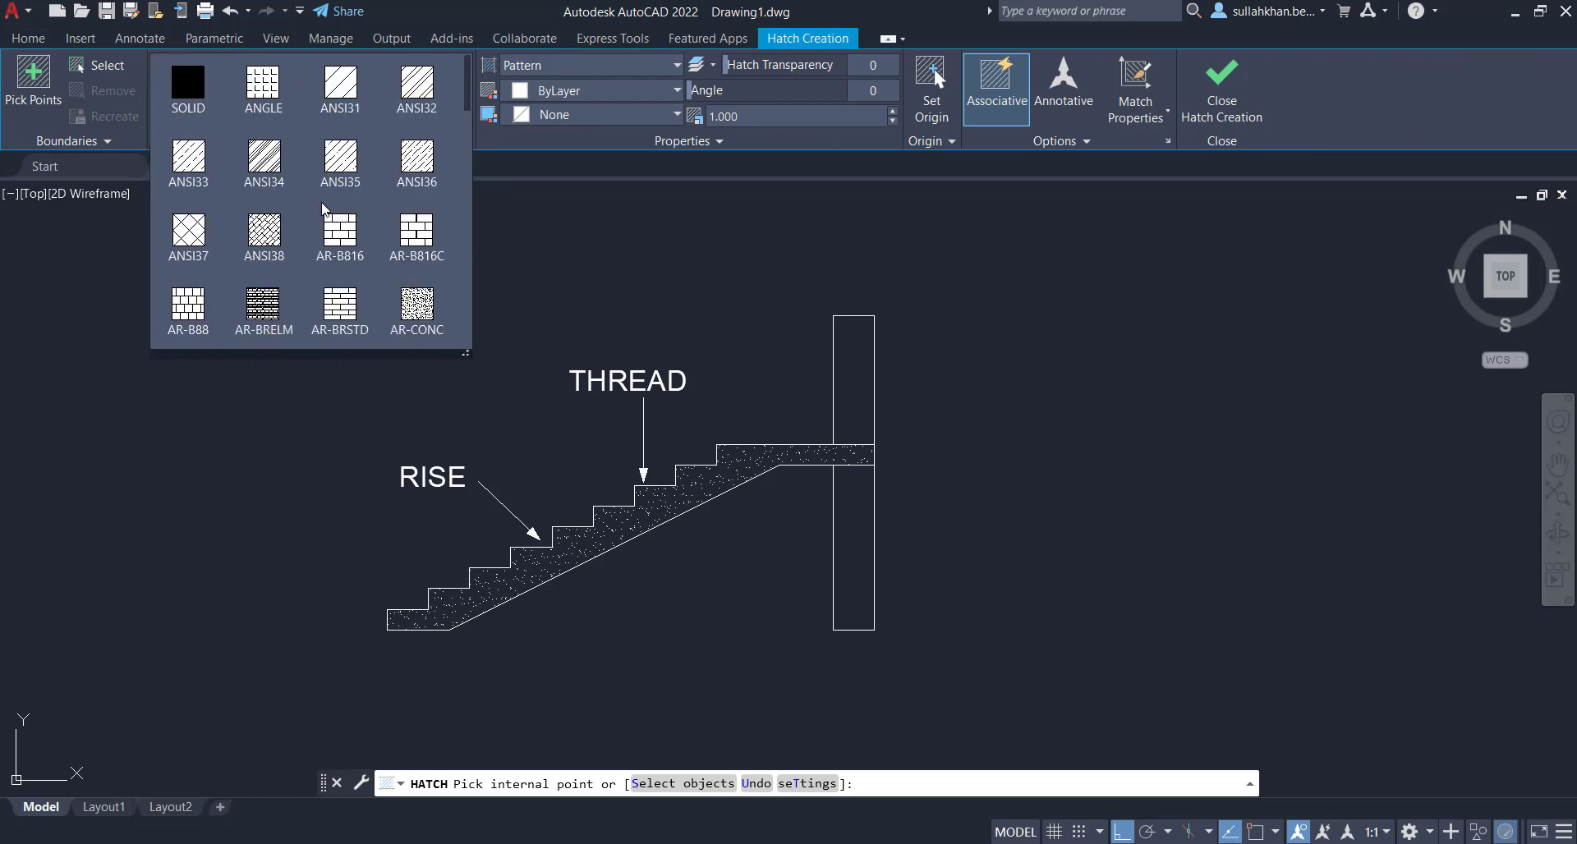
left_click(421, 119)
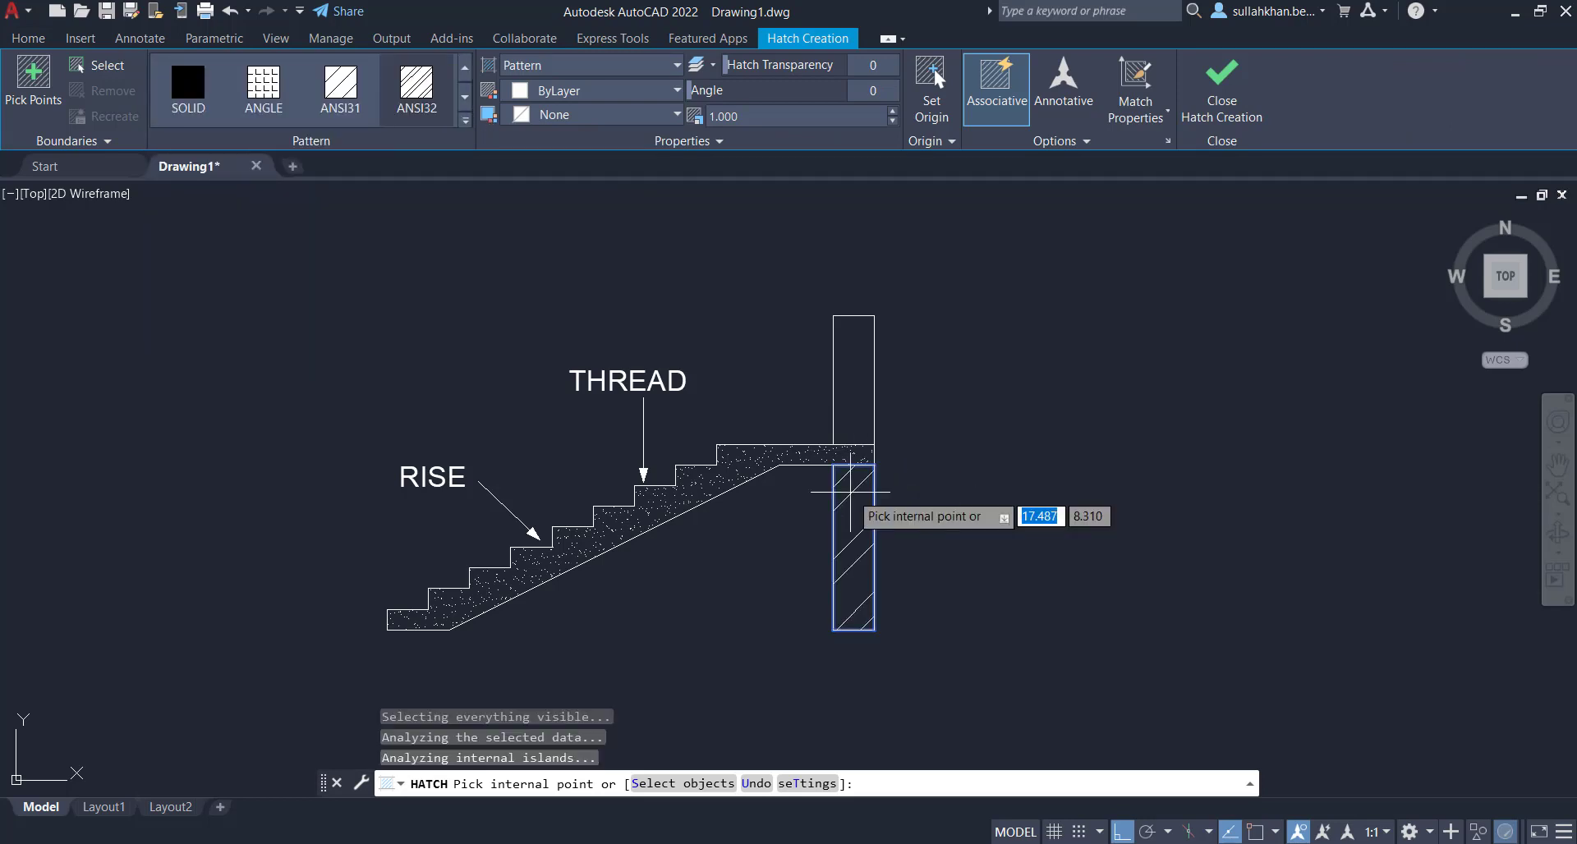
left_click(854, 395)
key("Escape")
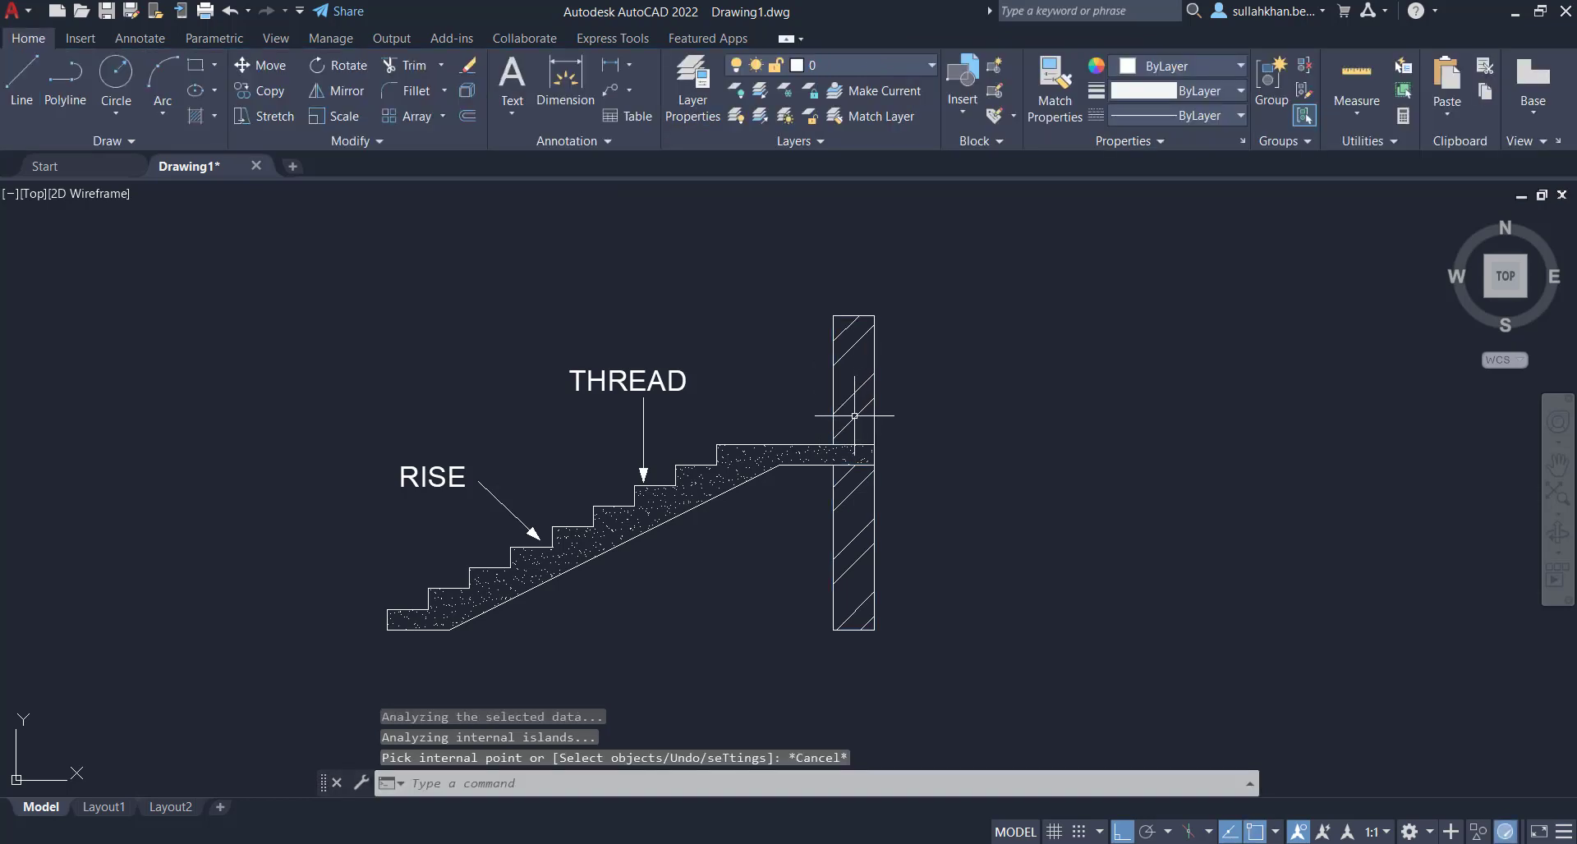
- Set the wall hatch's pattern scale to 0.5 in its properties, deselect it and close the properties
left_click(854, 416)
right_click(854, 414)
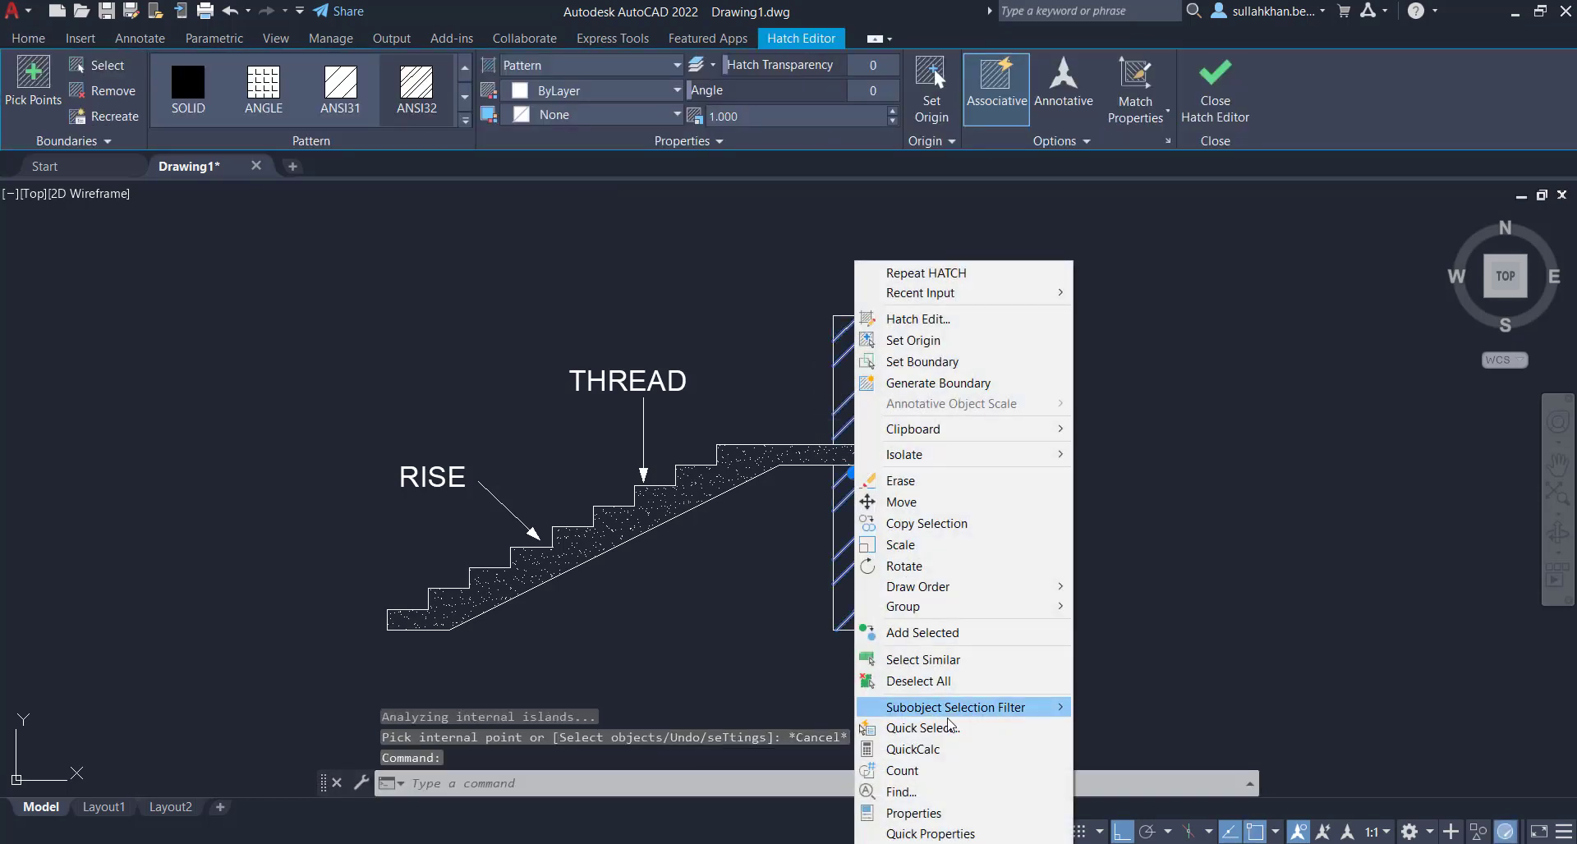
left_click(913, 813)
scroll(190, 366, "down", 3)
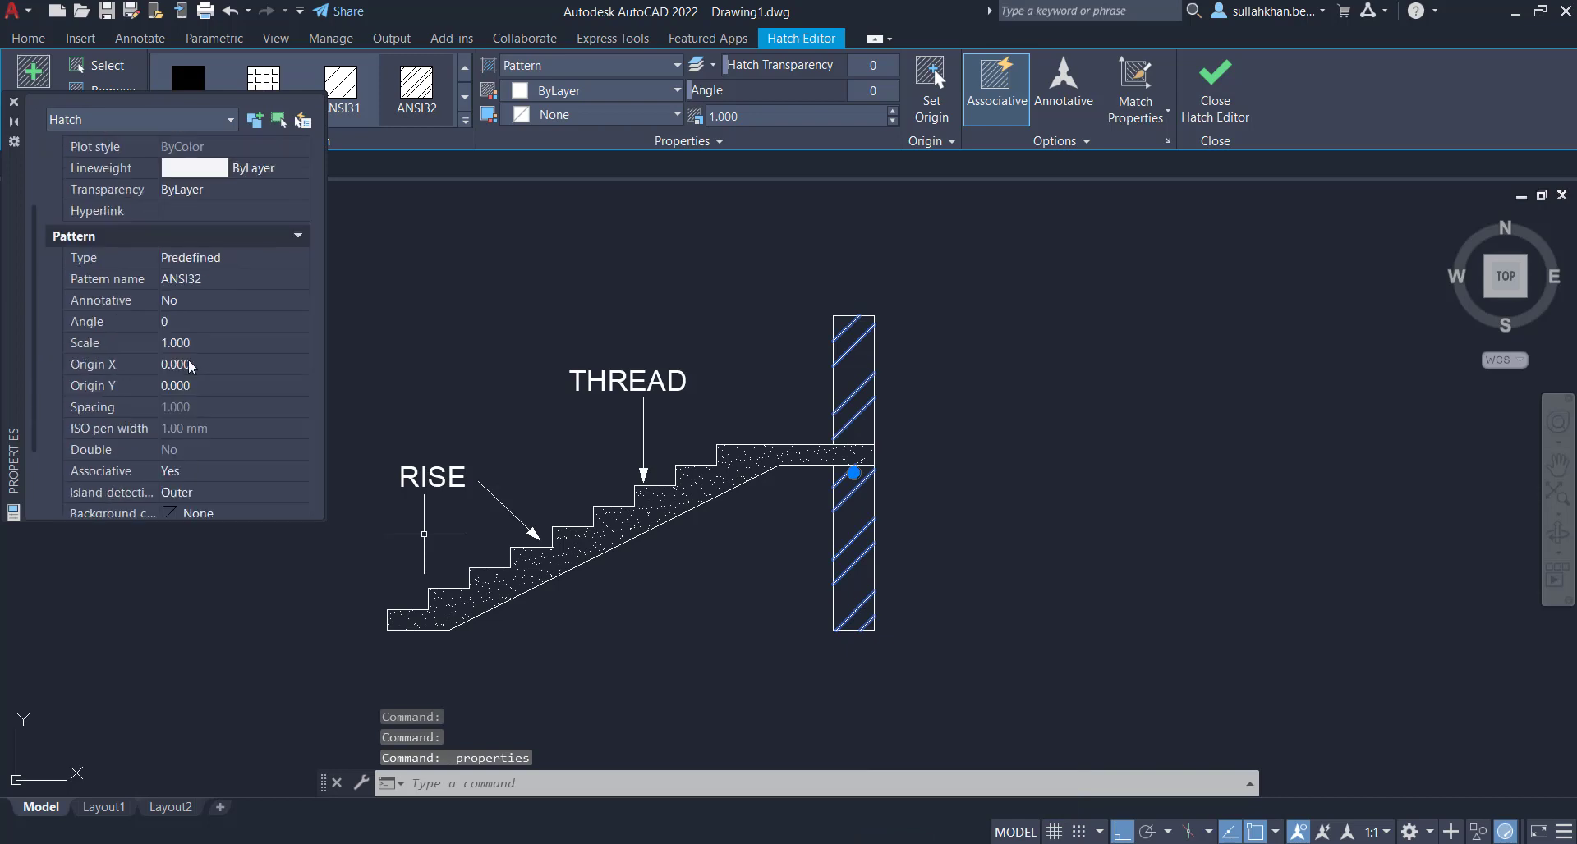
left_click(189, 344)
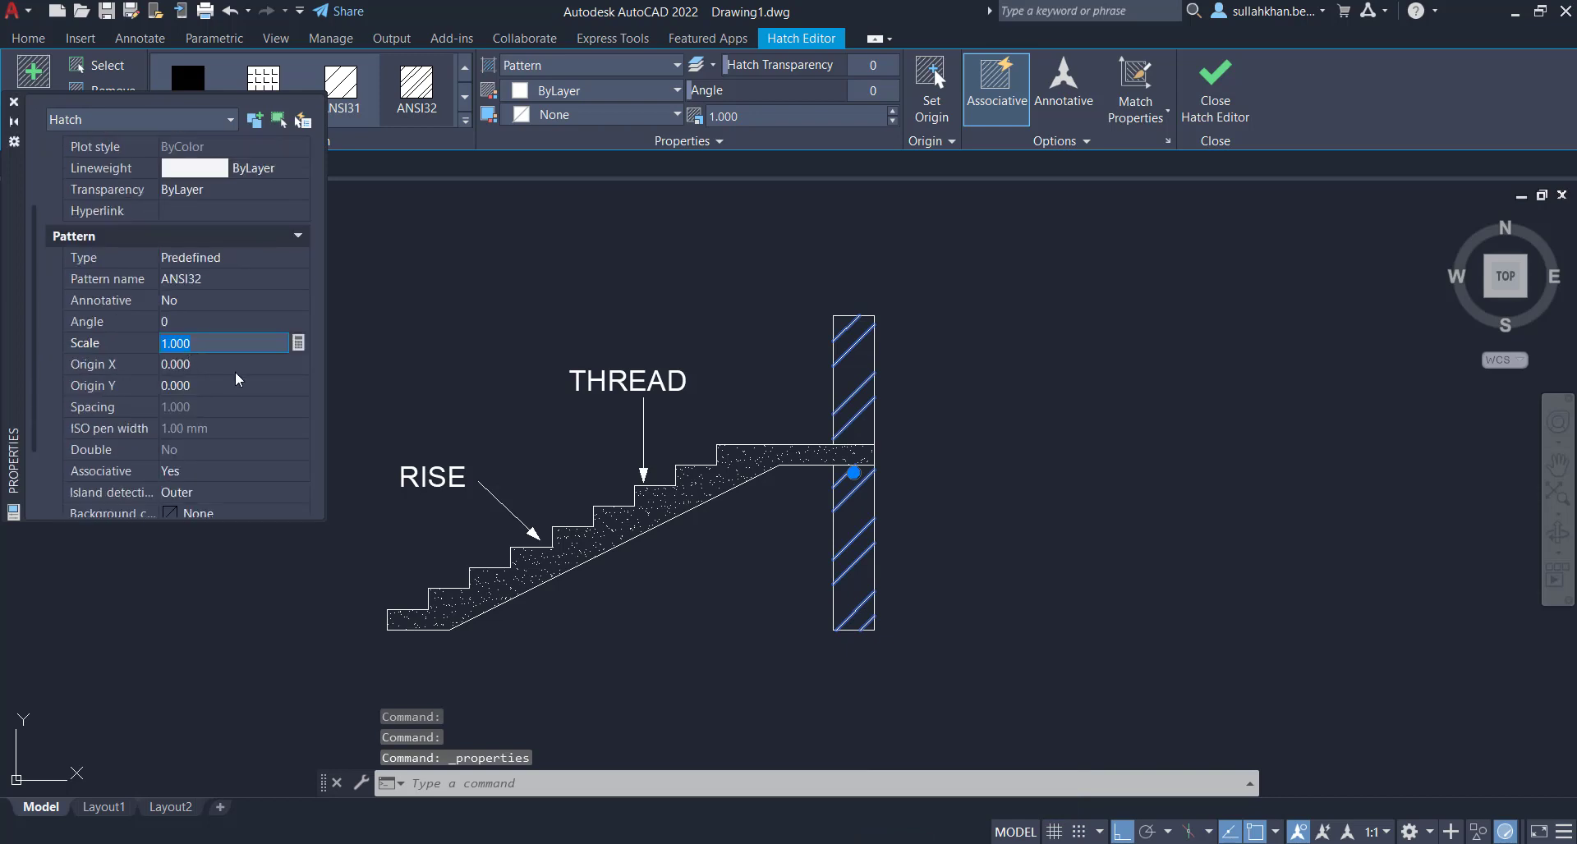
type("0.5")
left_click(237, 368)
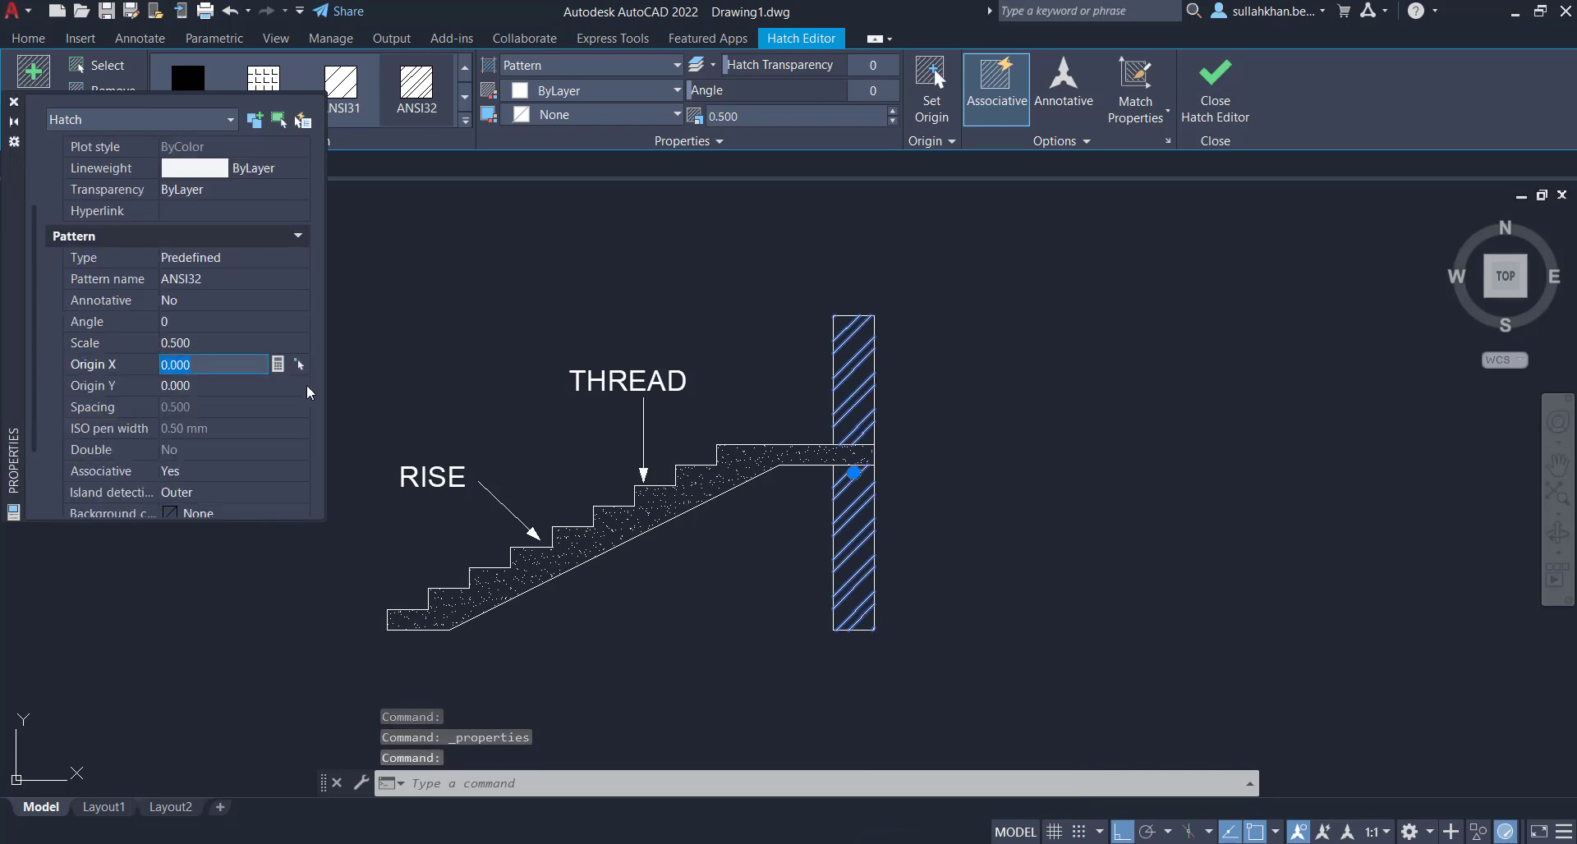
key("Escape")
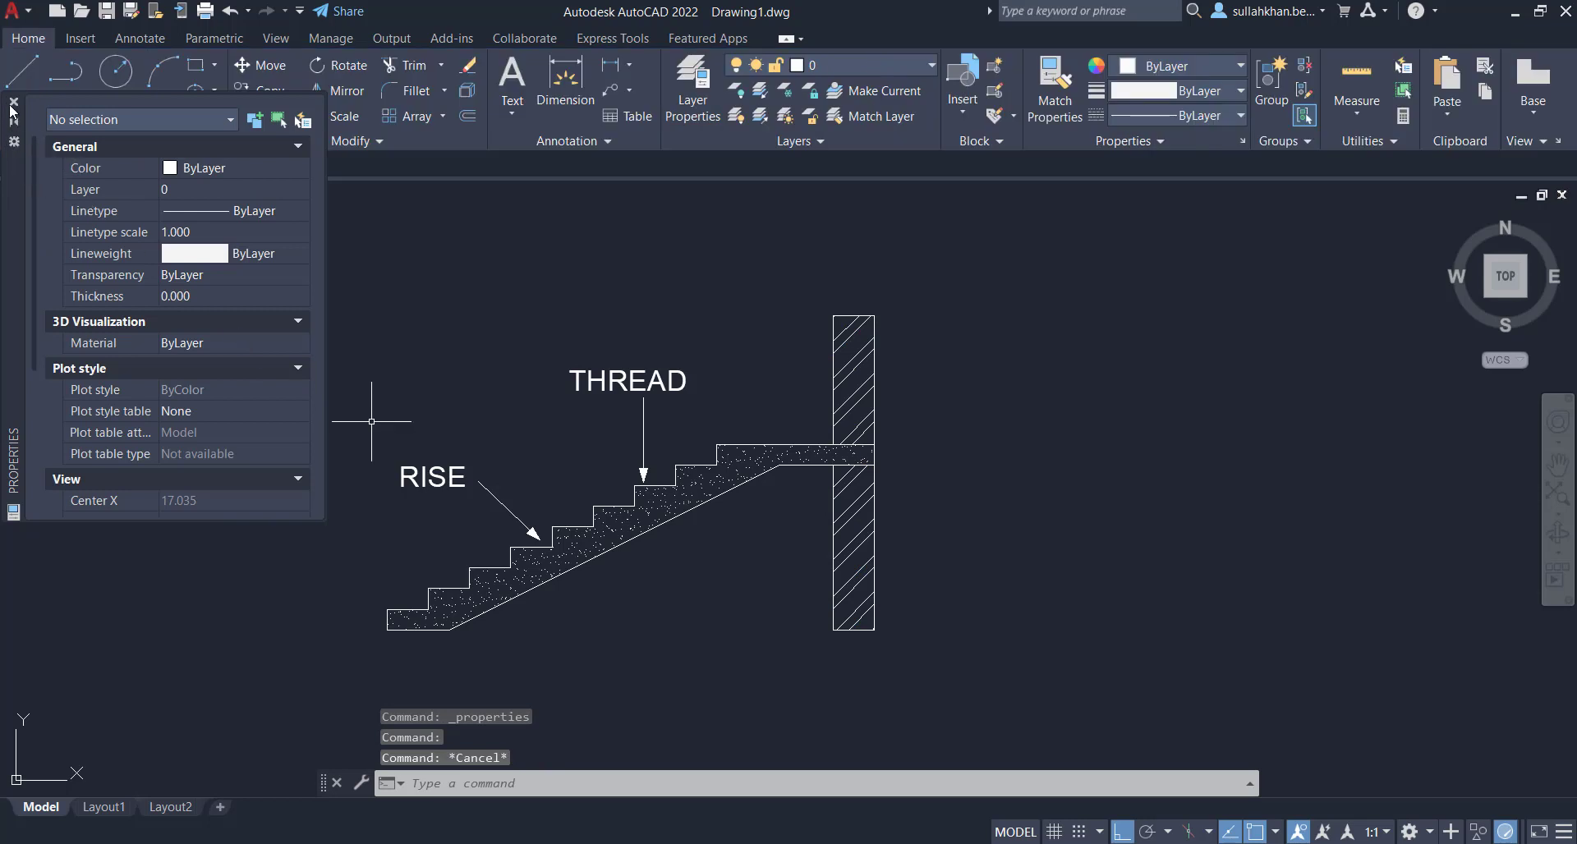
left_click(13, 101)
key("Escape")
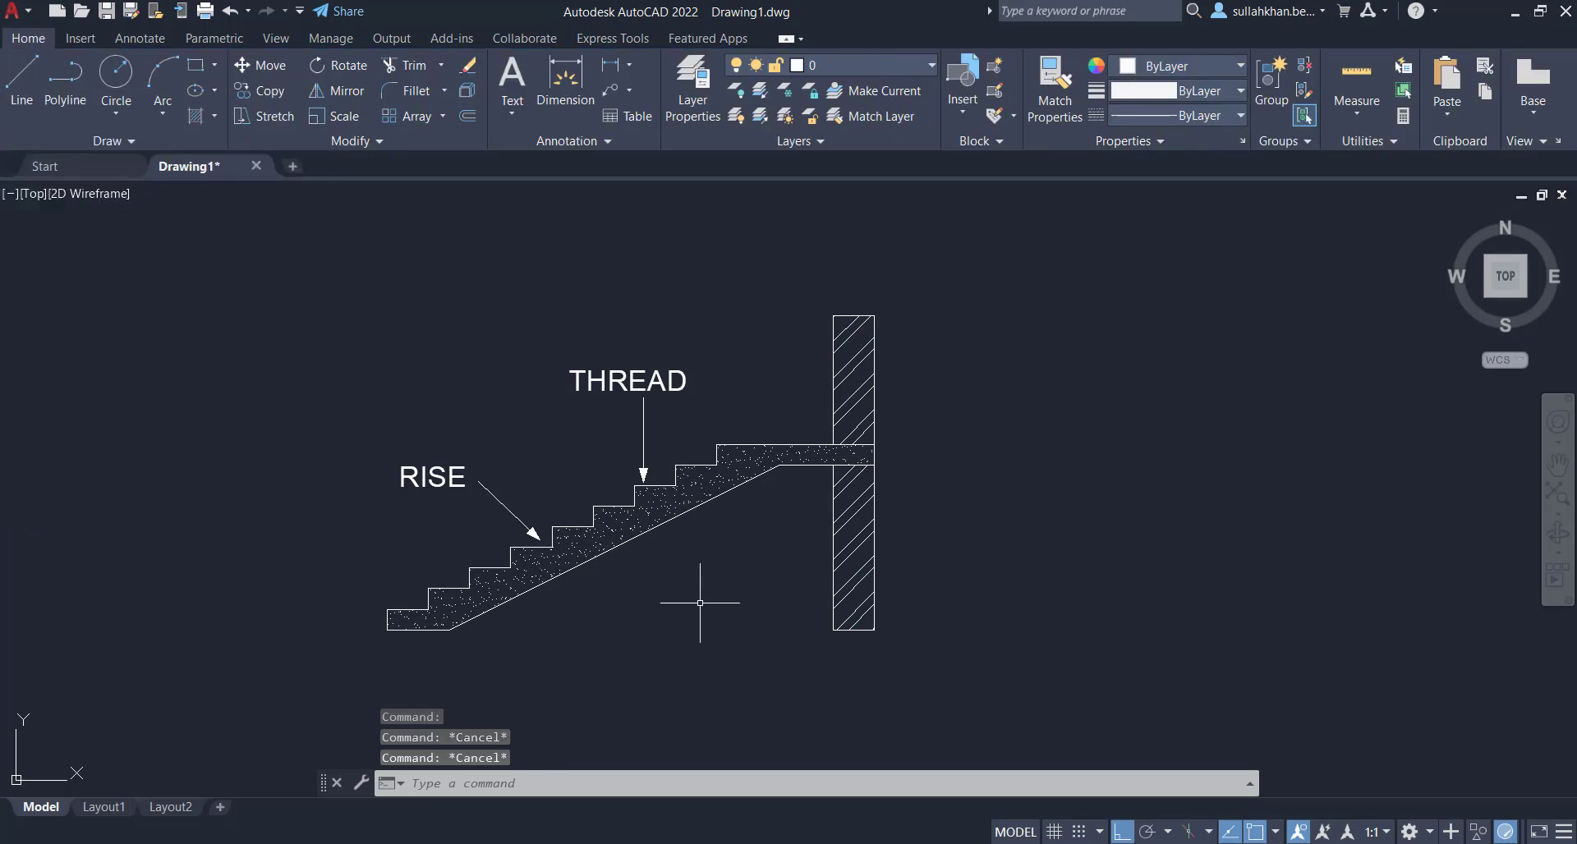
- Copy the THREAD label straight down to the open space beneath the stair's sloping underside
left_click(629, 382)
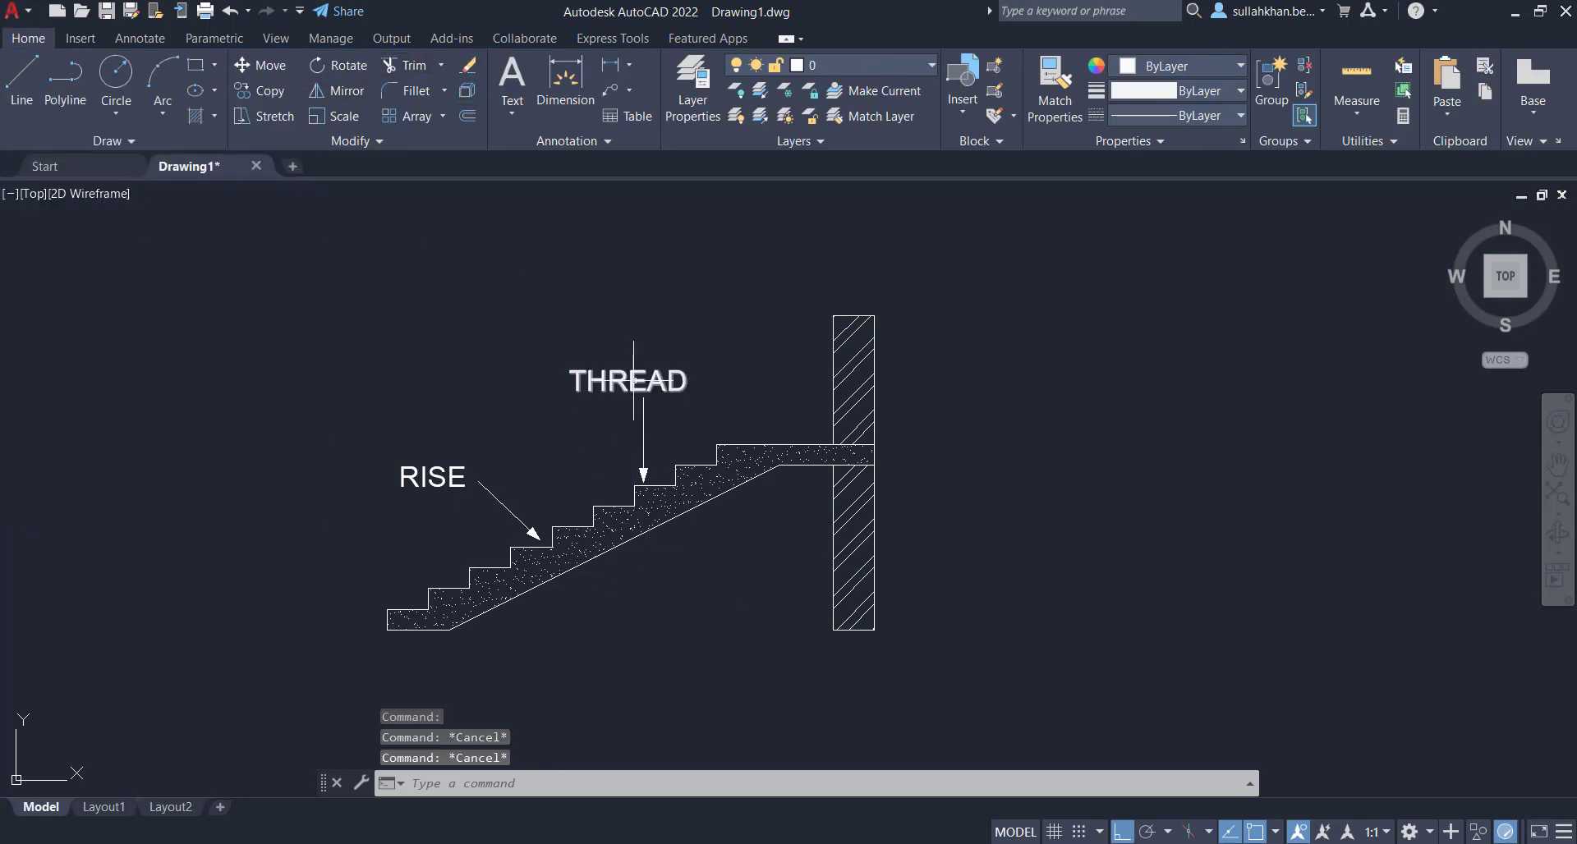
right_click(632, 383)
left_click(698, 523)
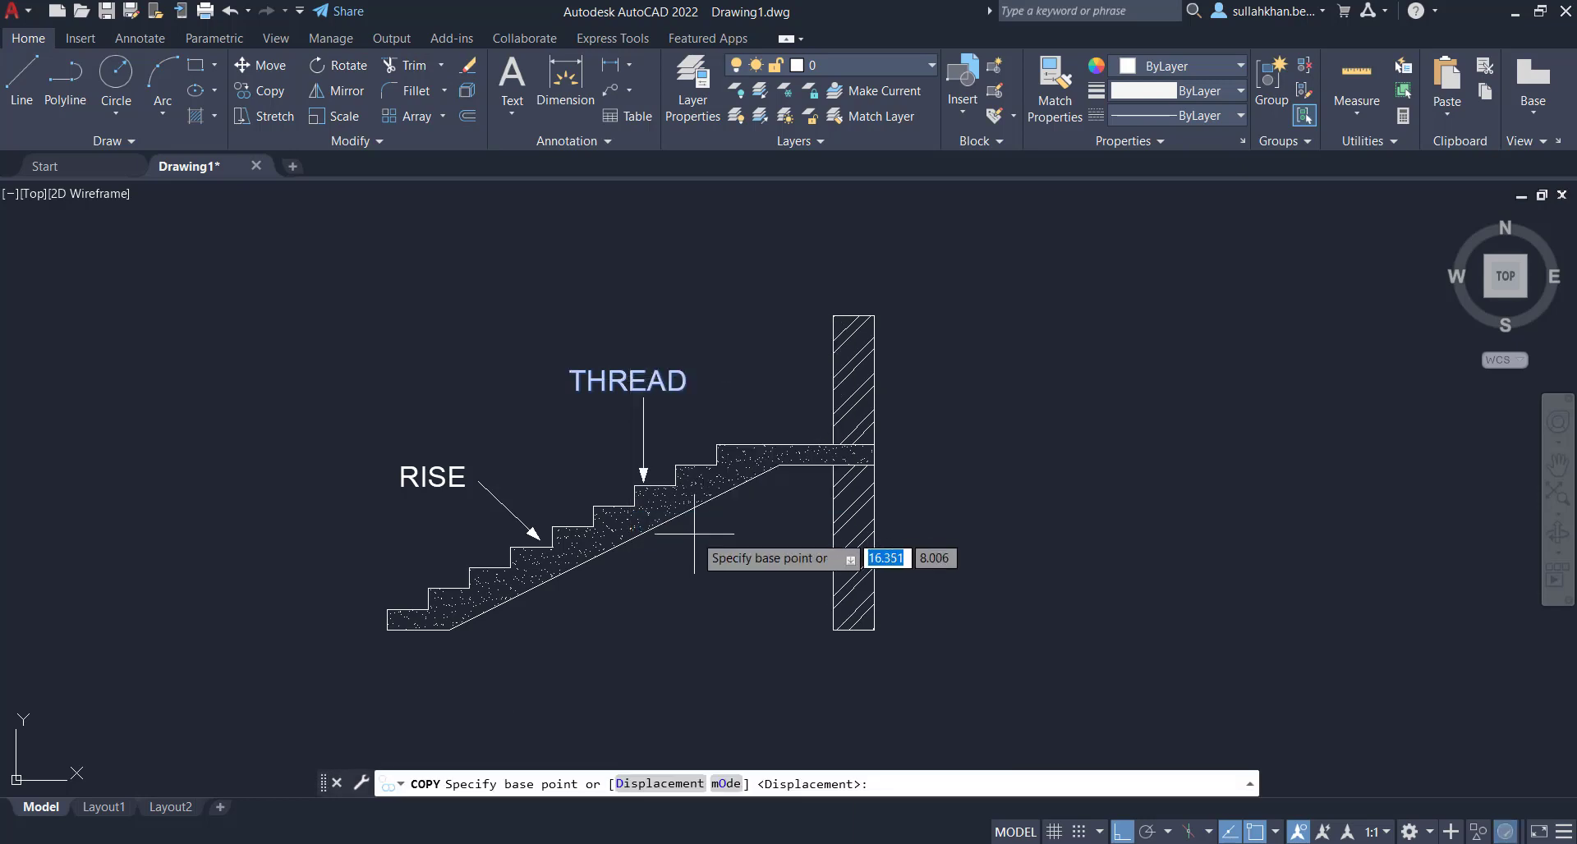
left_click(626, 395)
left_click(616, 624)
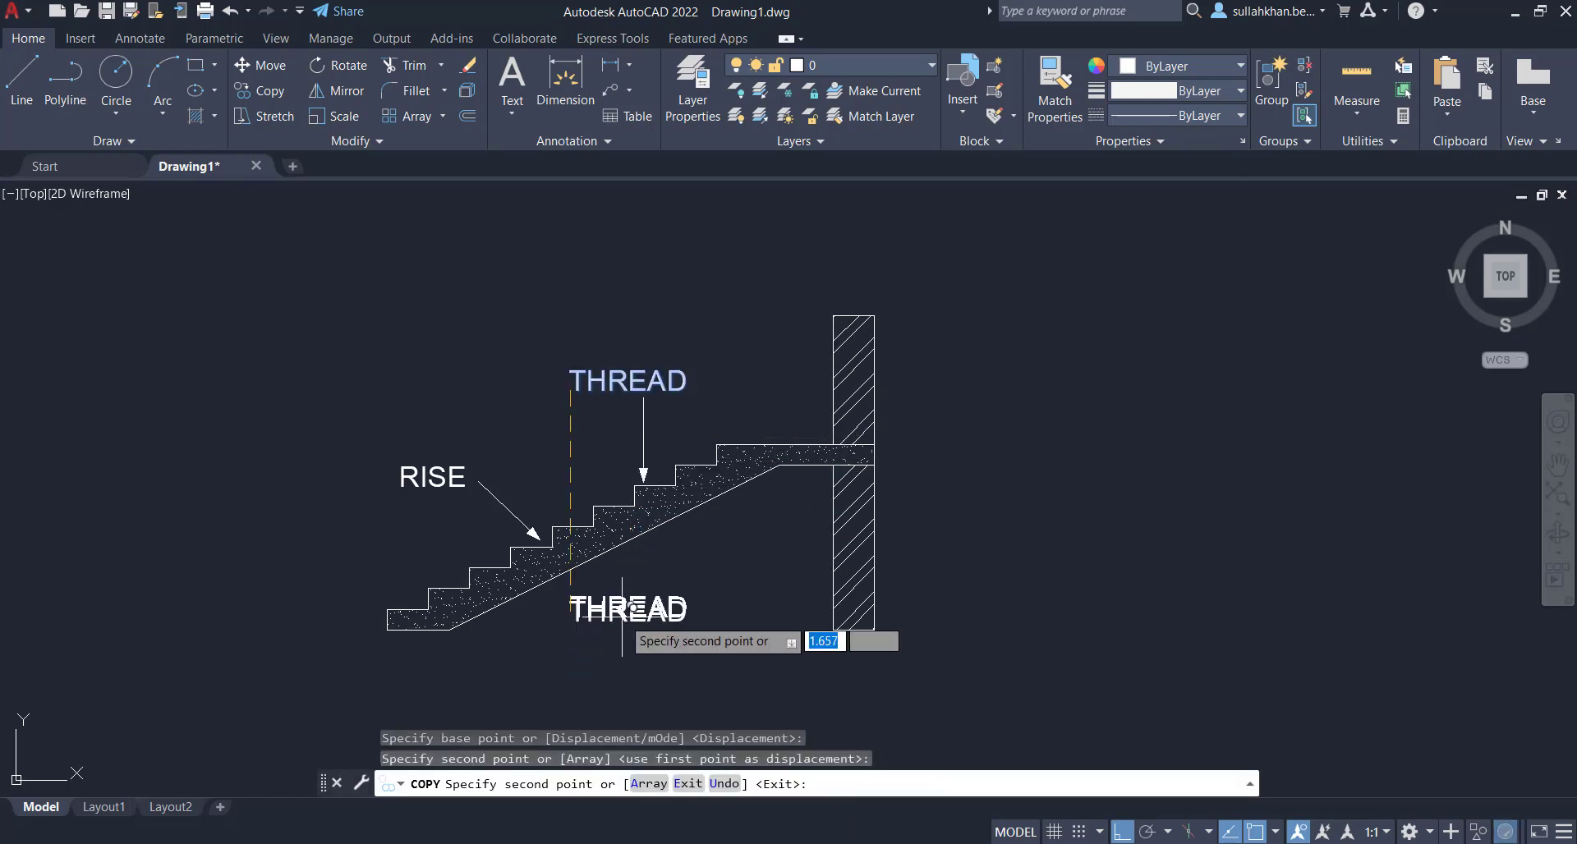
key("Escape")
- Copy the original THREAD label horizontally to the open space beyond the end wall
left_click(624, 380)
right_click(596, 380)
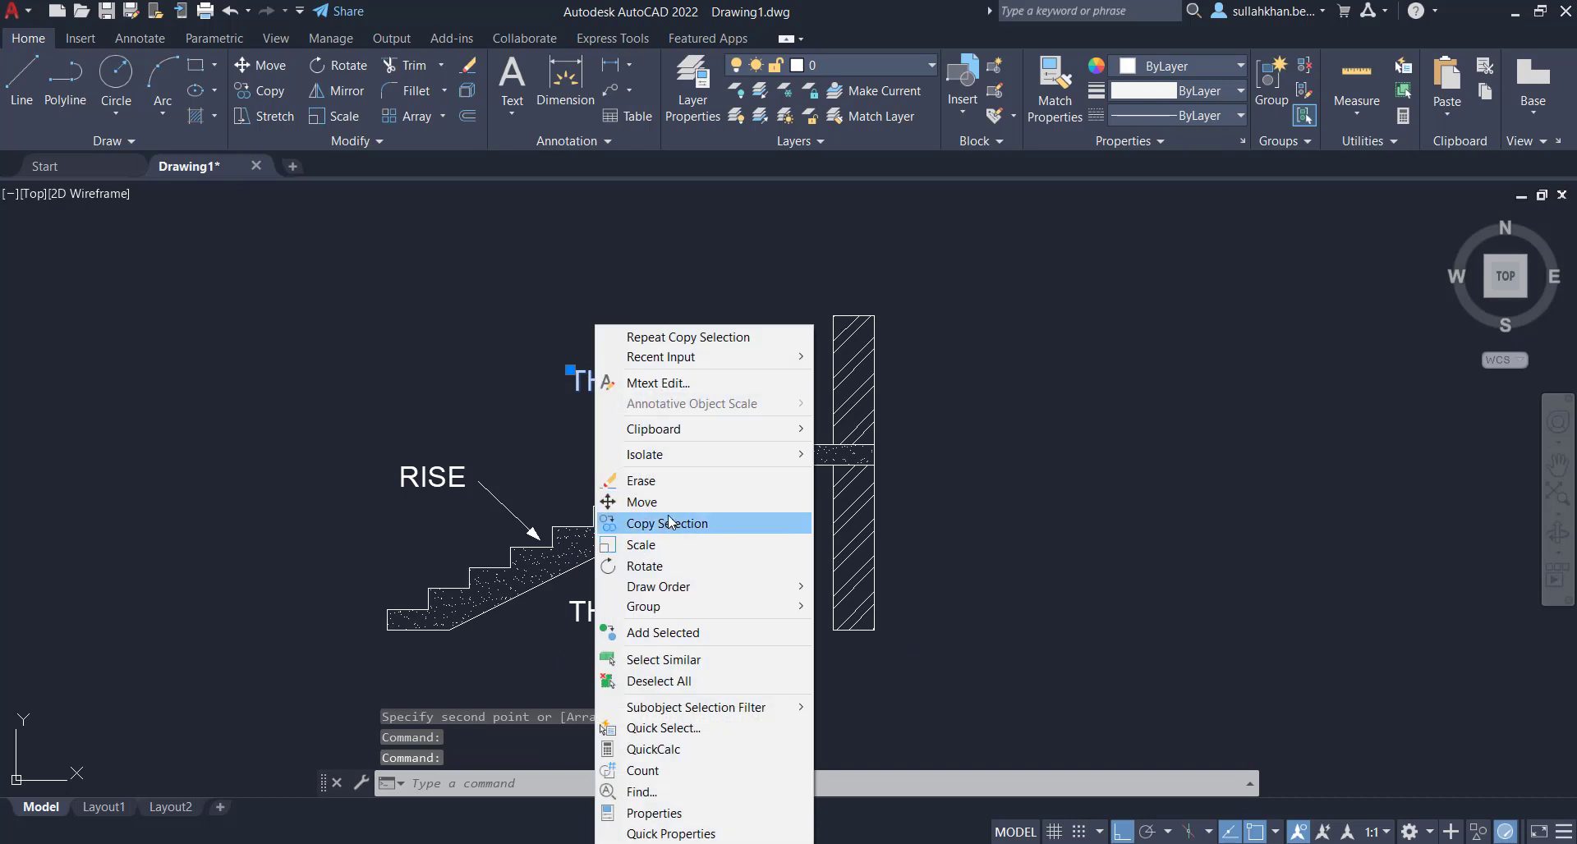
left_click(702, 522)
left_click(605, 380)
left_click(957, 429)
key("Escape")
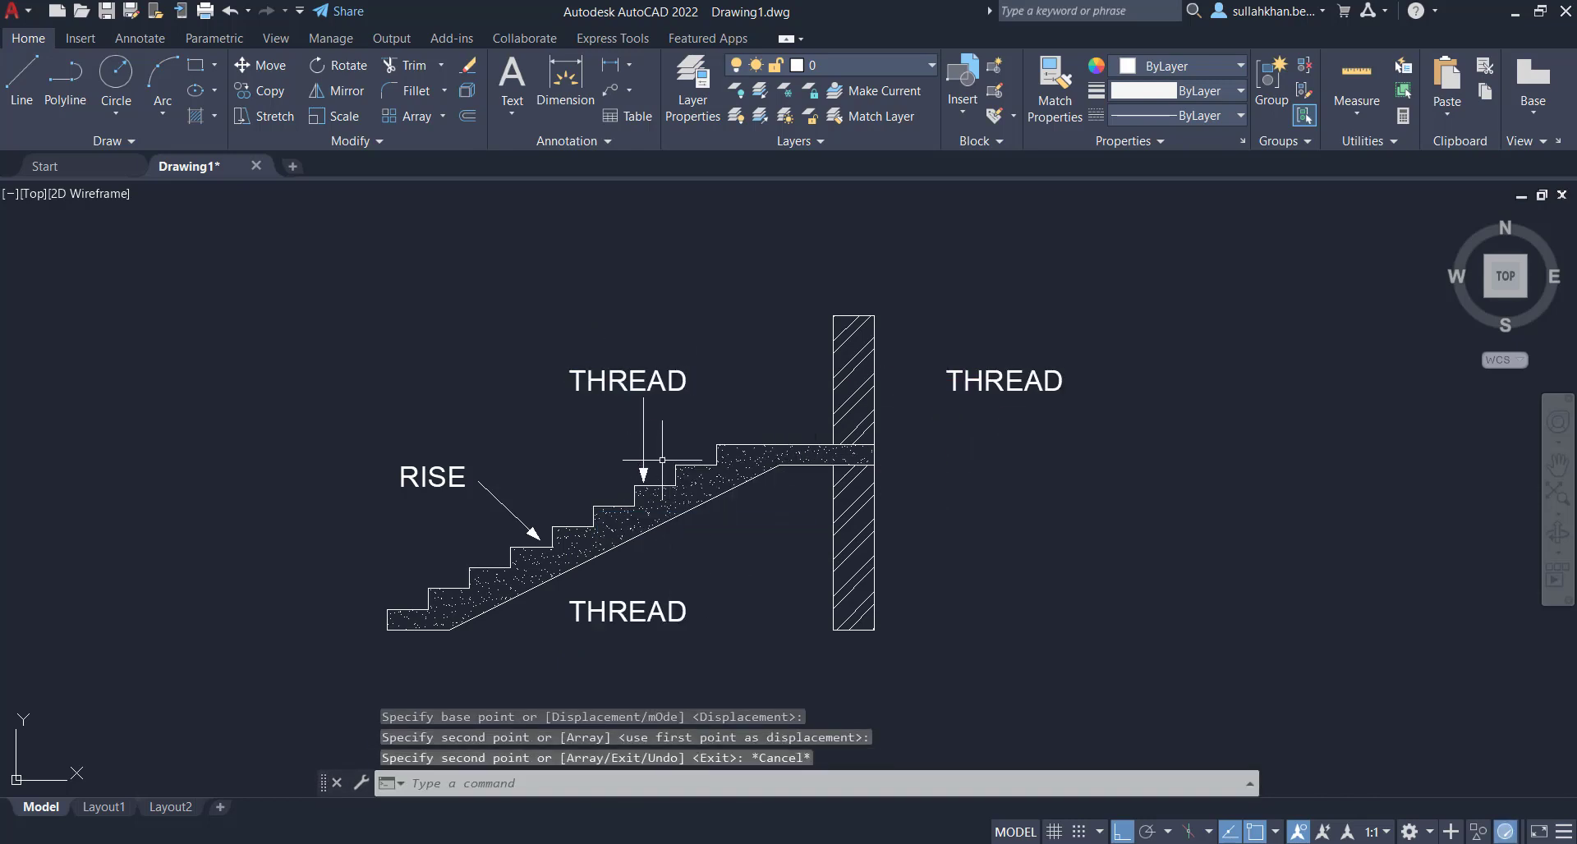
- Paste copies of the THREAD arrow below the label beyond the wall and beside the label under the stair
left_click(662, 461)
left_click(632, 489)
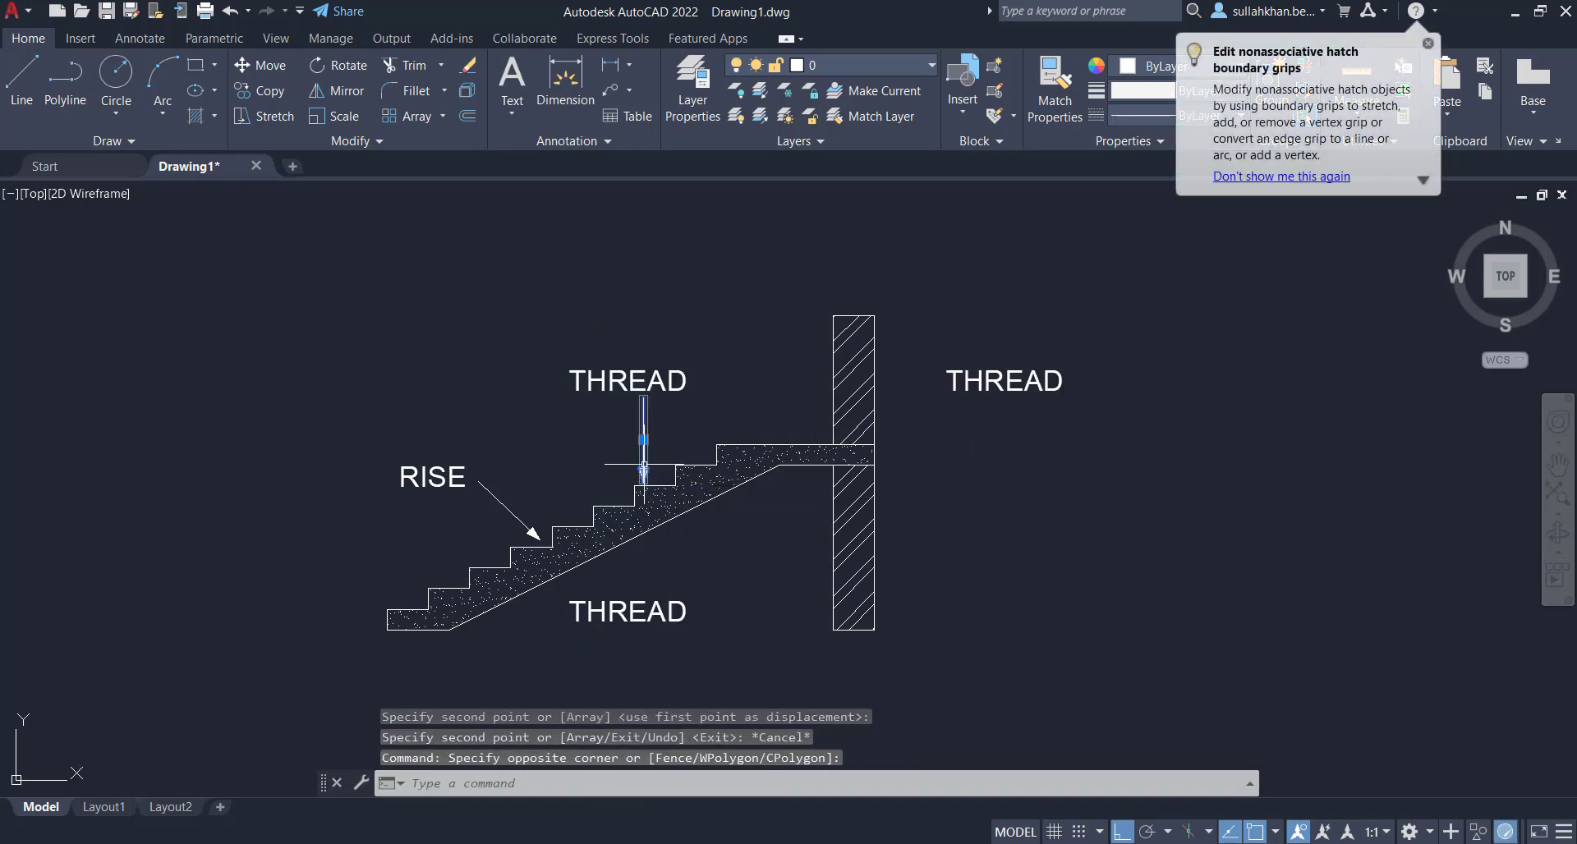
key("ctrl+c")
key("ctrl+v")
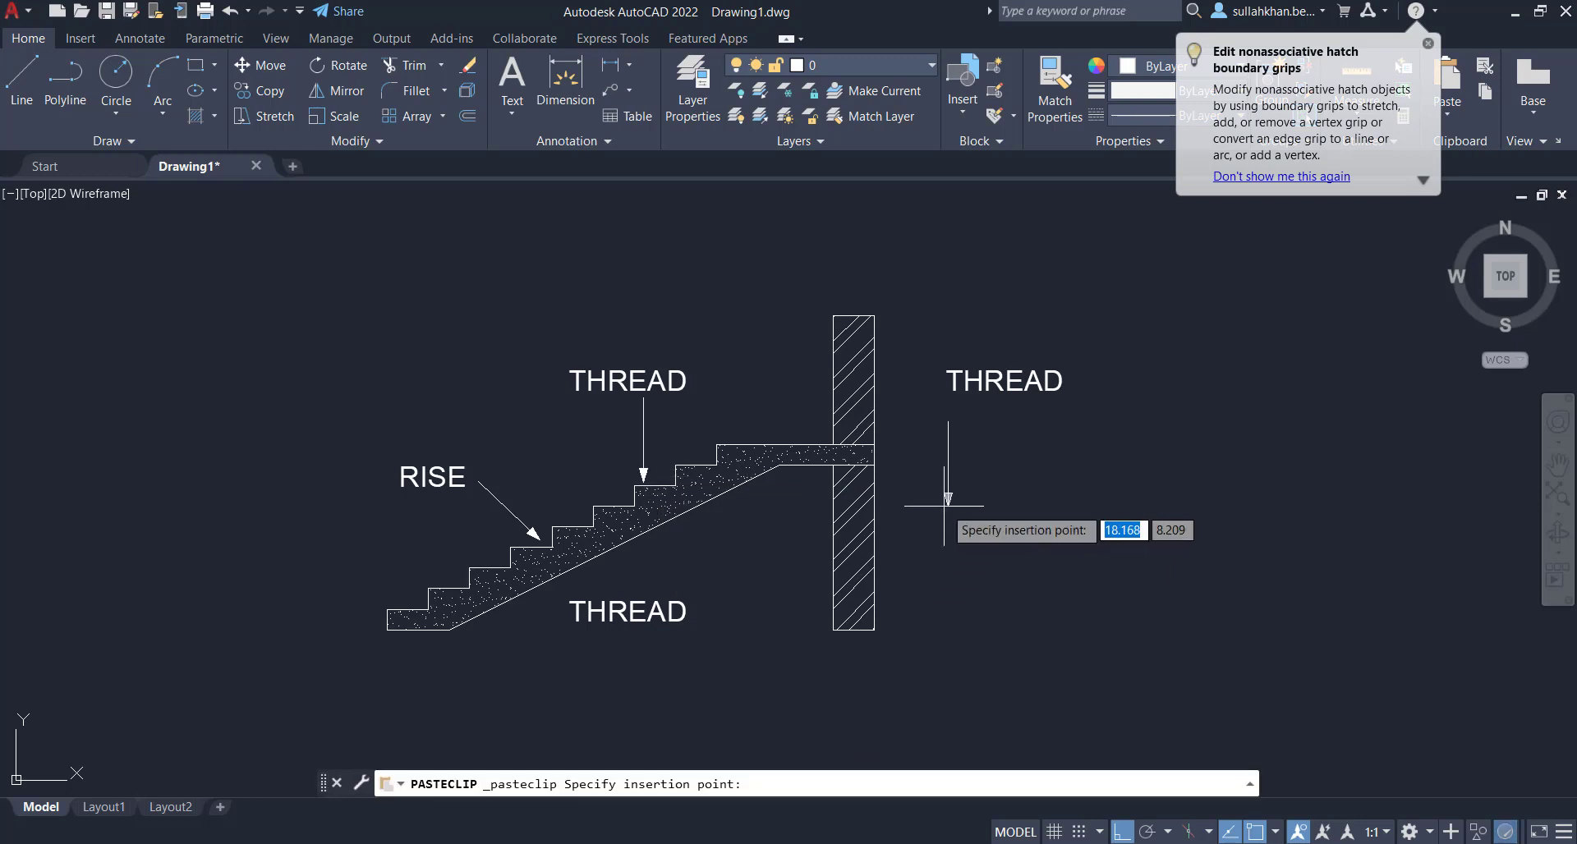
left_click(957, 543)
key("ctrl+v")
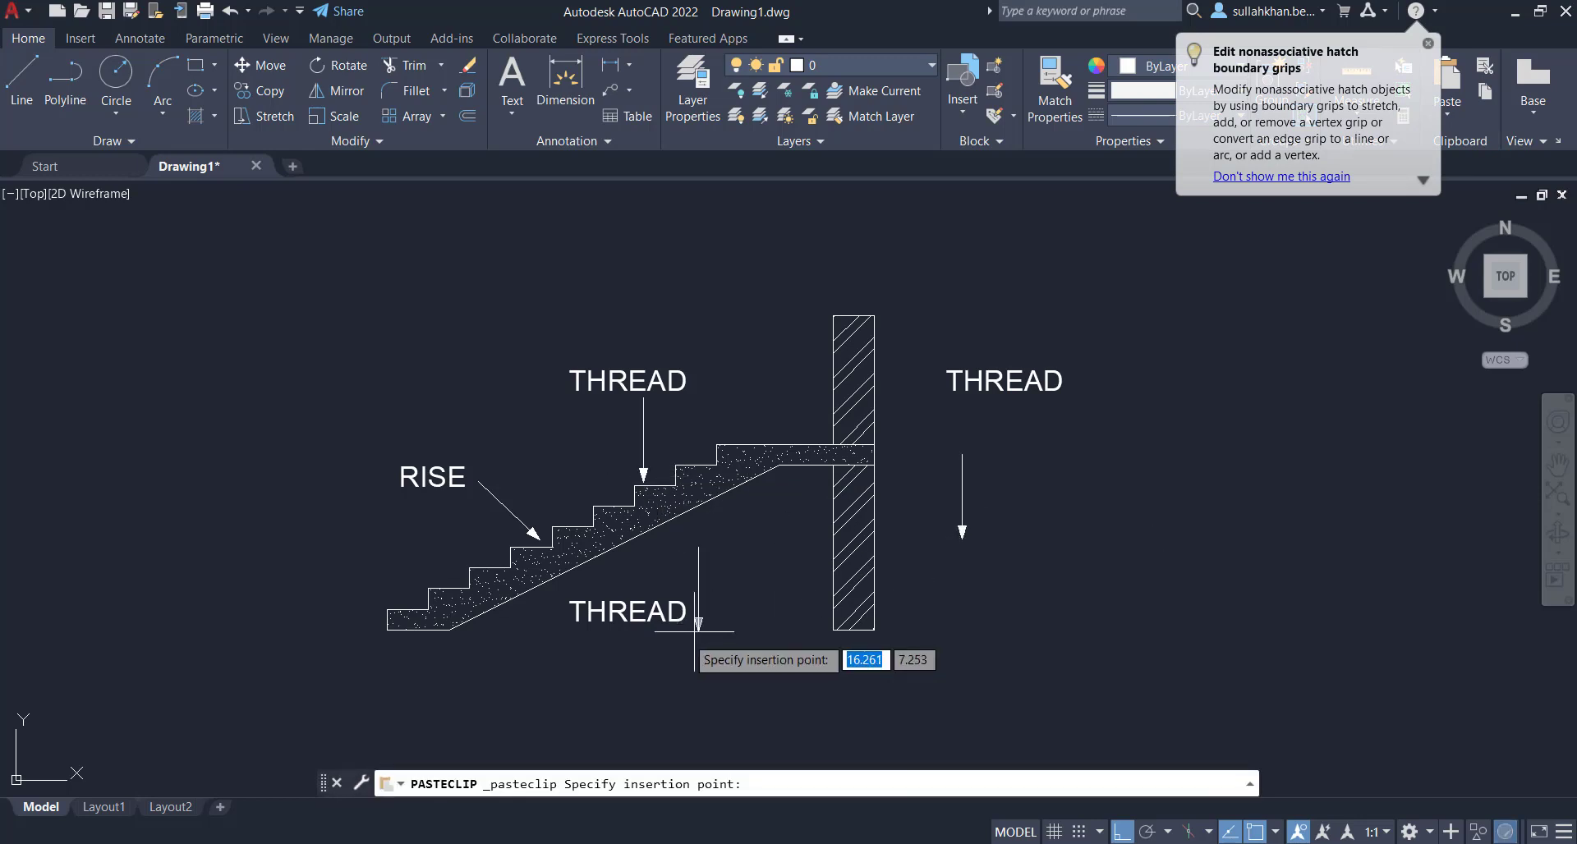
left_click(732, 616)
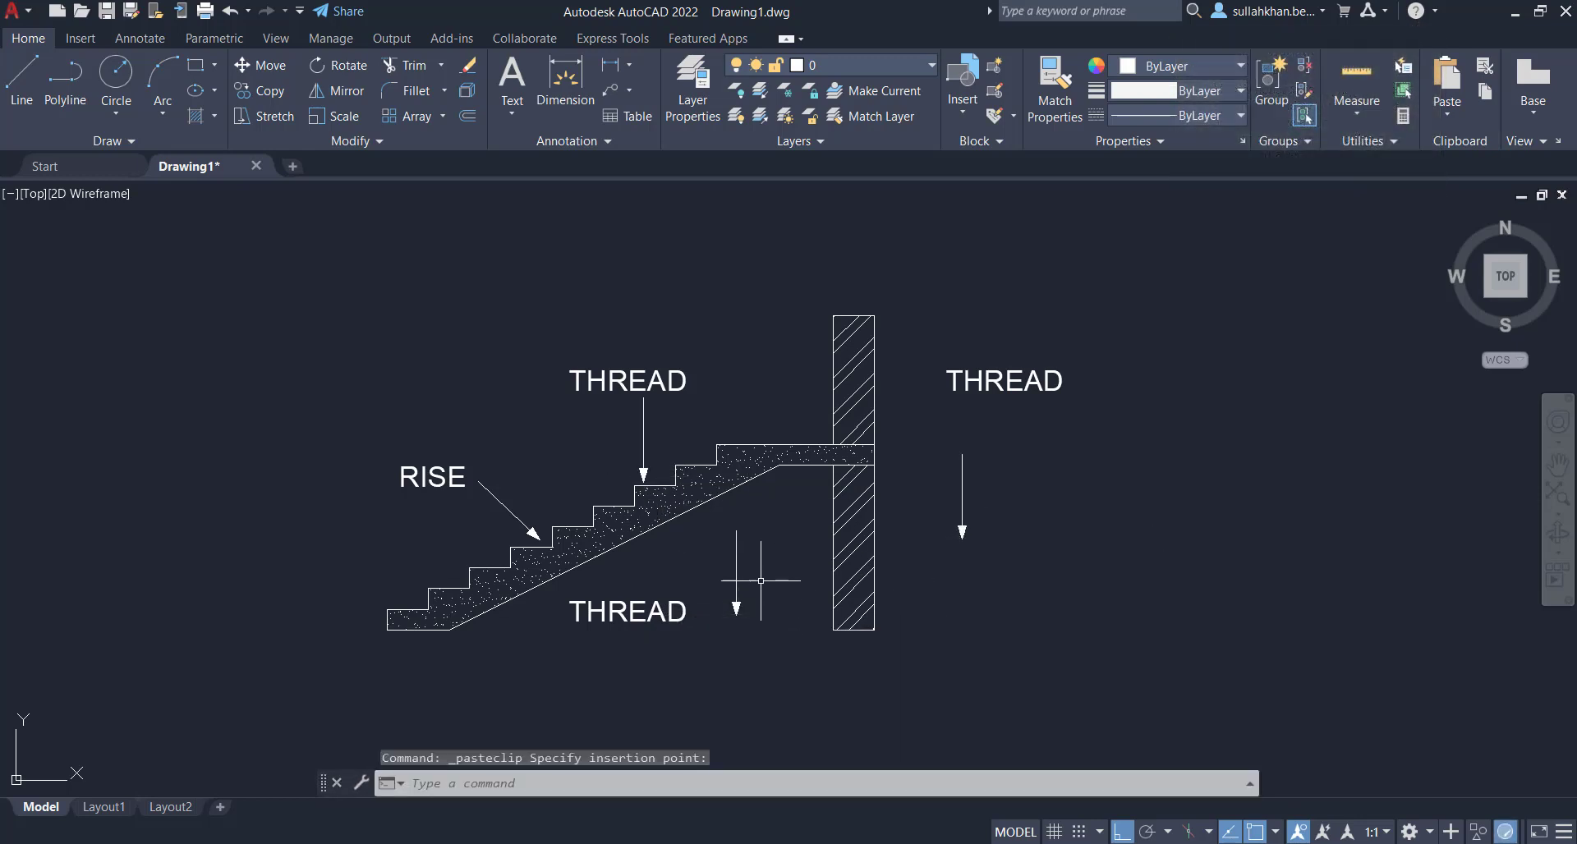
key("Escape")
- Group the parts of the arrow copy beside the THREAD label under the stair
left_click(762, 636)
left_click(723, 609)
scroll(730, 586, "up", 2)
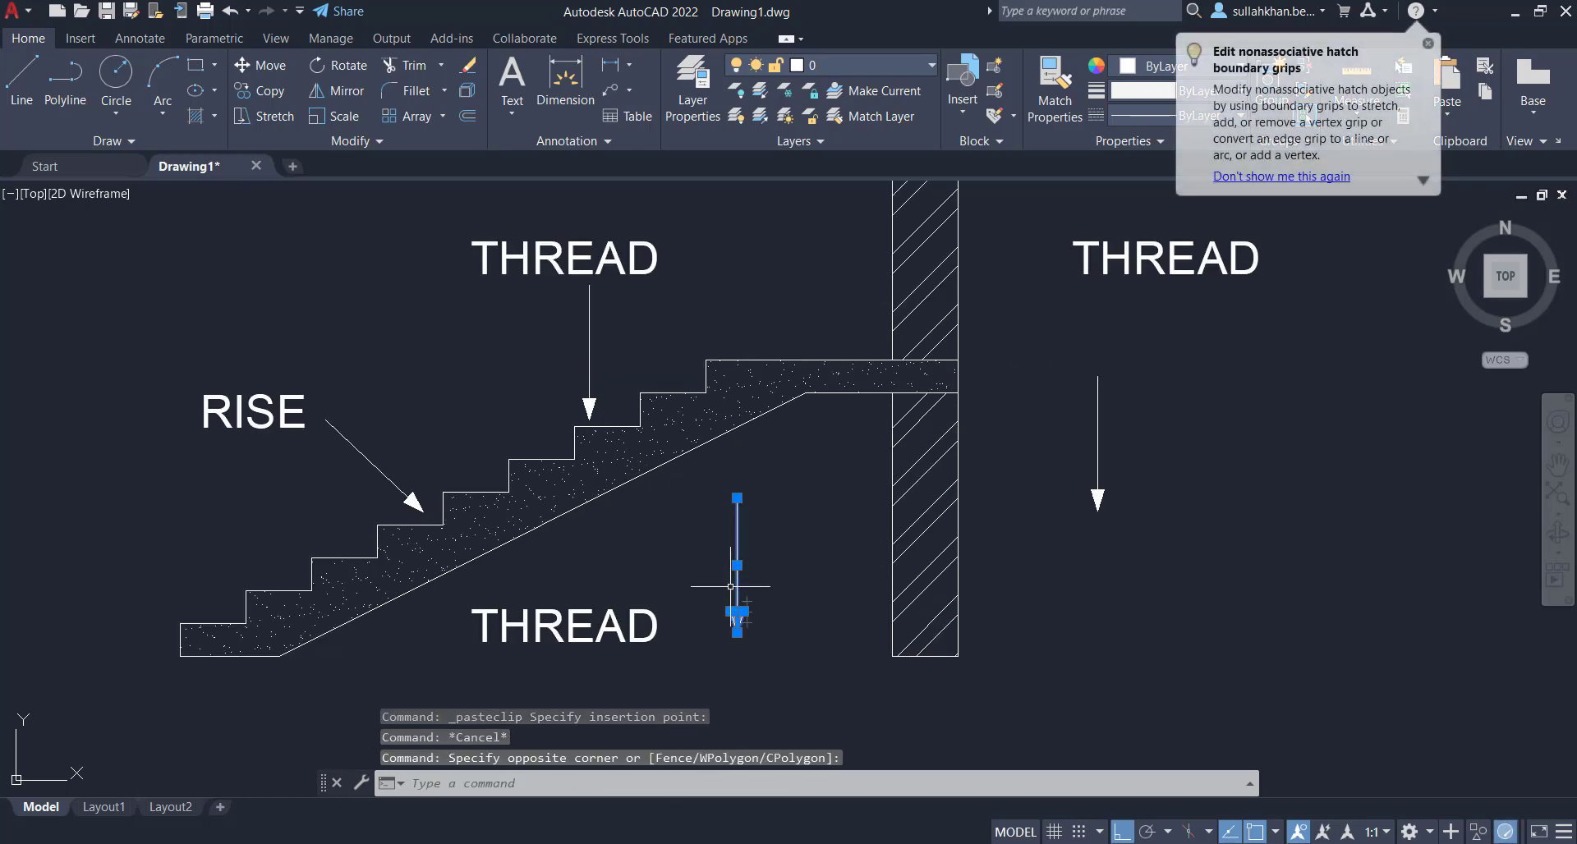
type("g")
key("Return")
- Rotate the grouped arrow under the stair about its head so it points diagonally up toward the stair slab
left_click(765, 580)
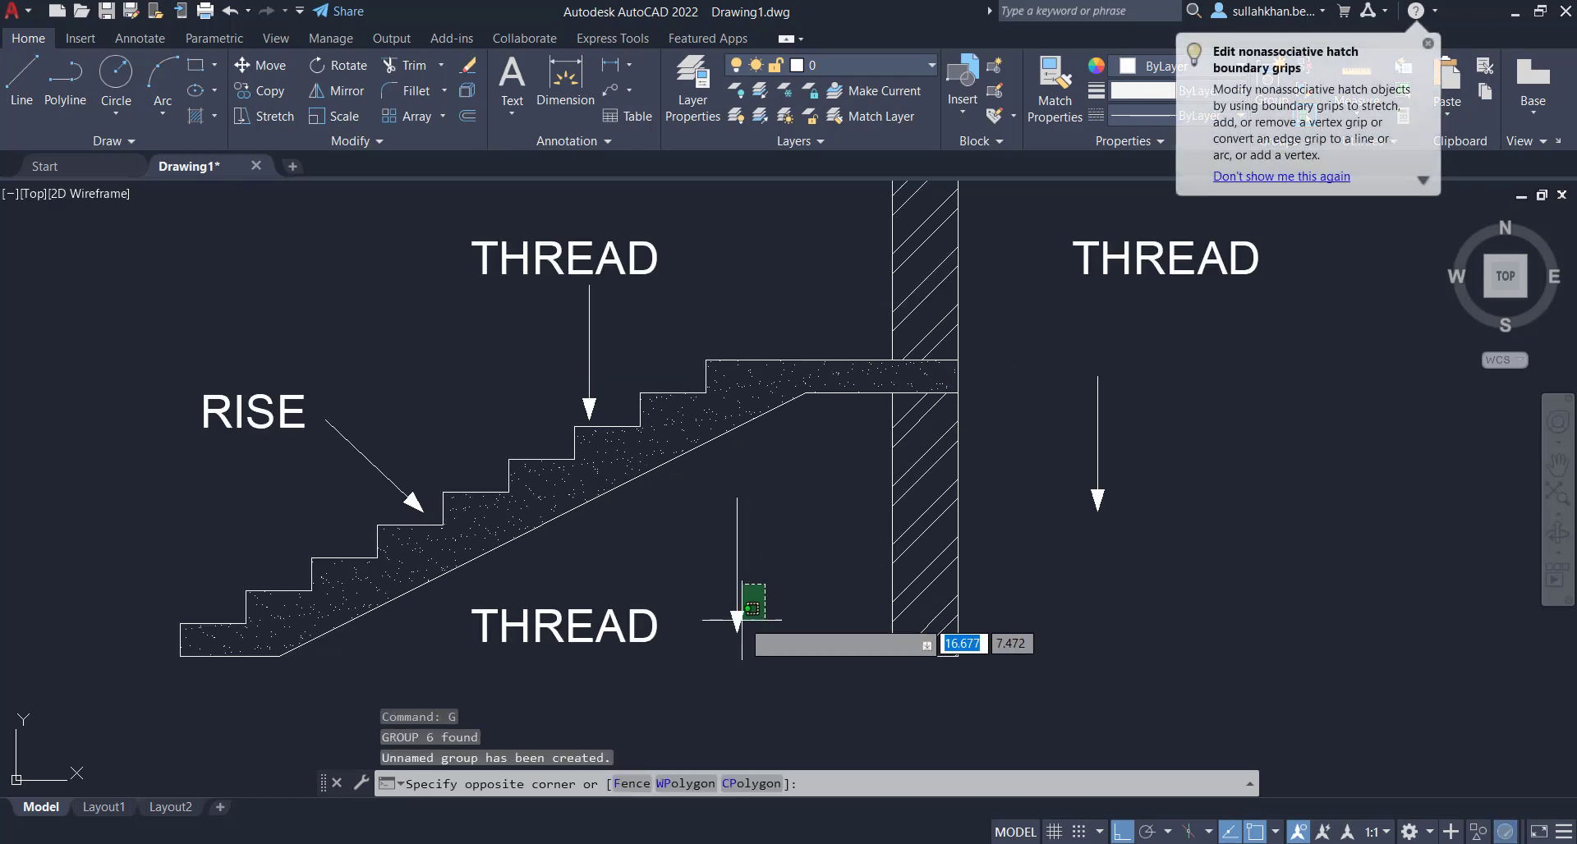
left_click(710, 648)
type("ro")
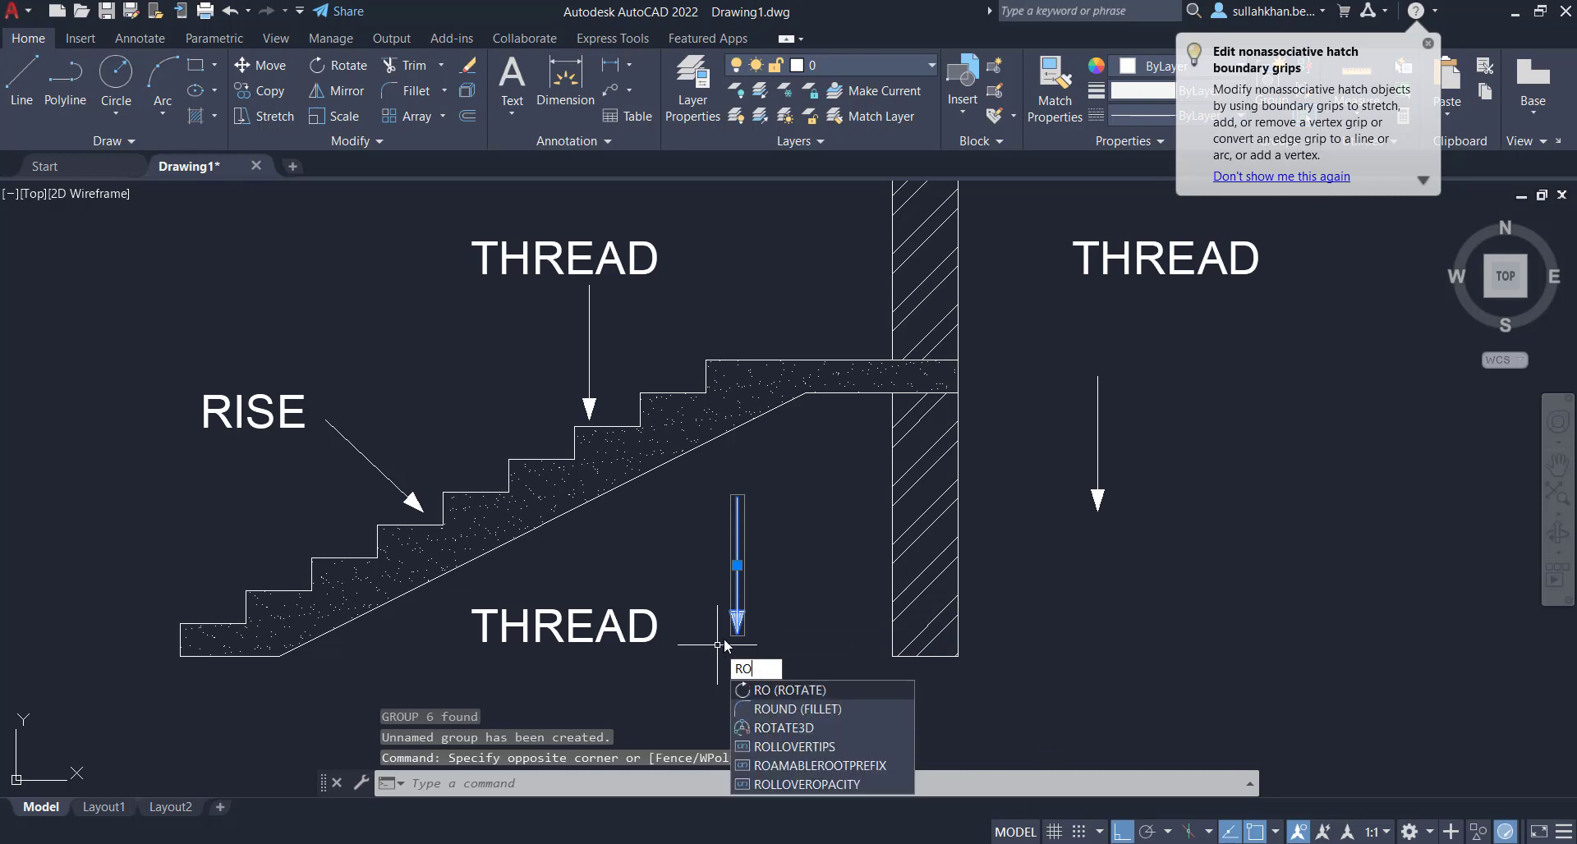
key("Return")
left_click(735, 632)
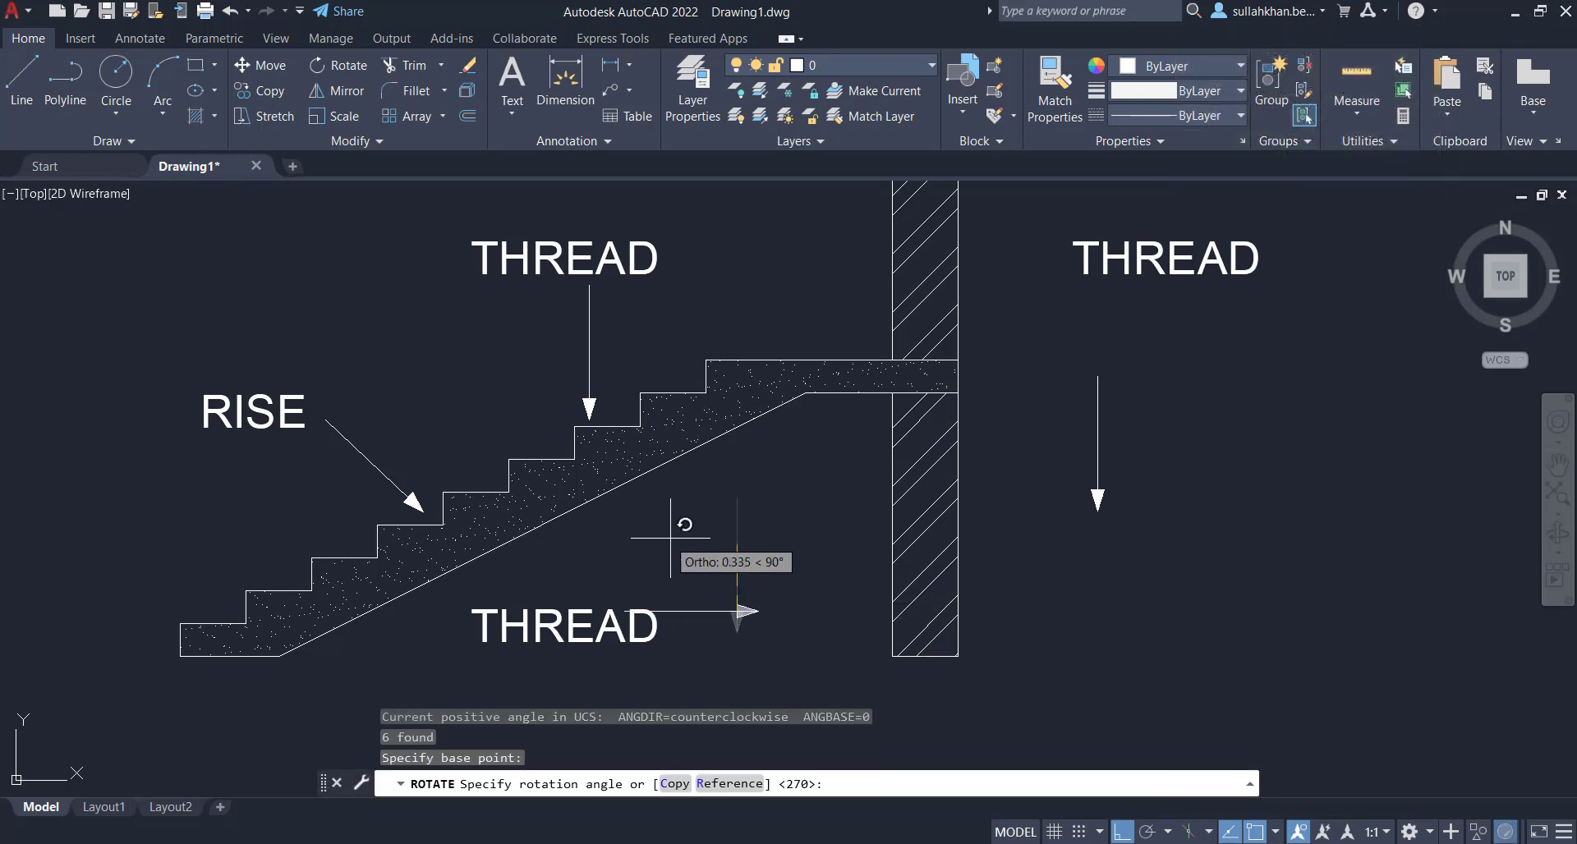
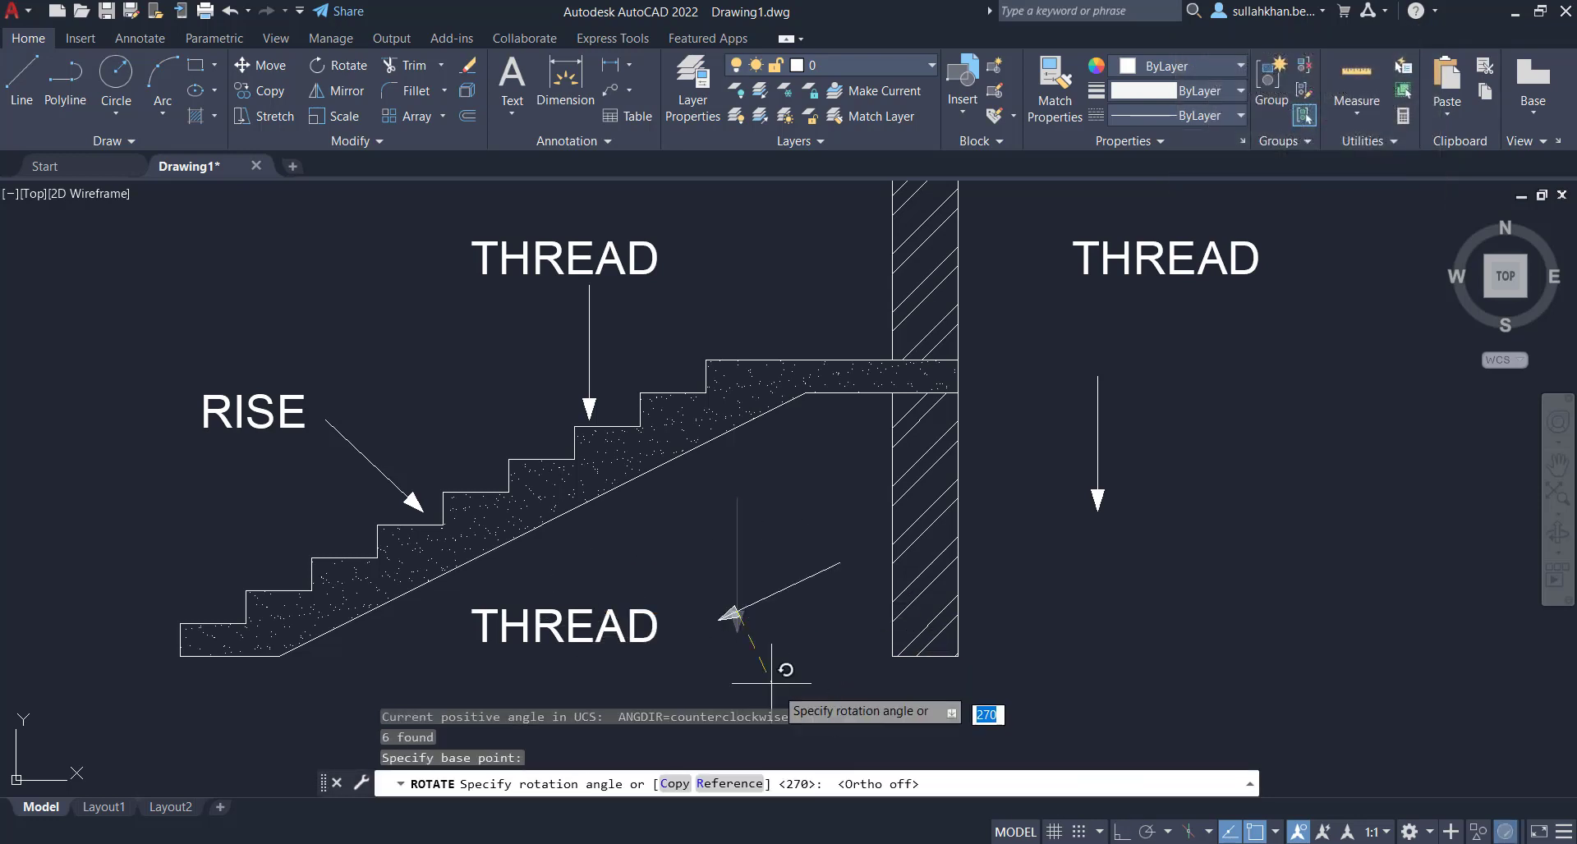
left_click(682, 668)
- Move the rotated arrow so its head lies in the stair slab and its tail meets the THREAD label below
left_click(796, 571)
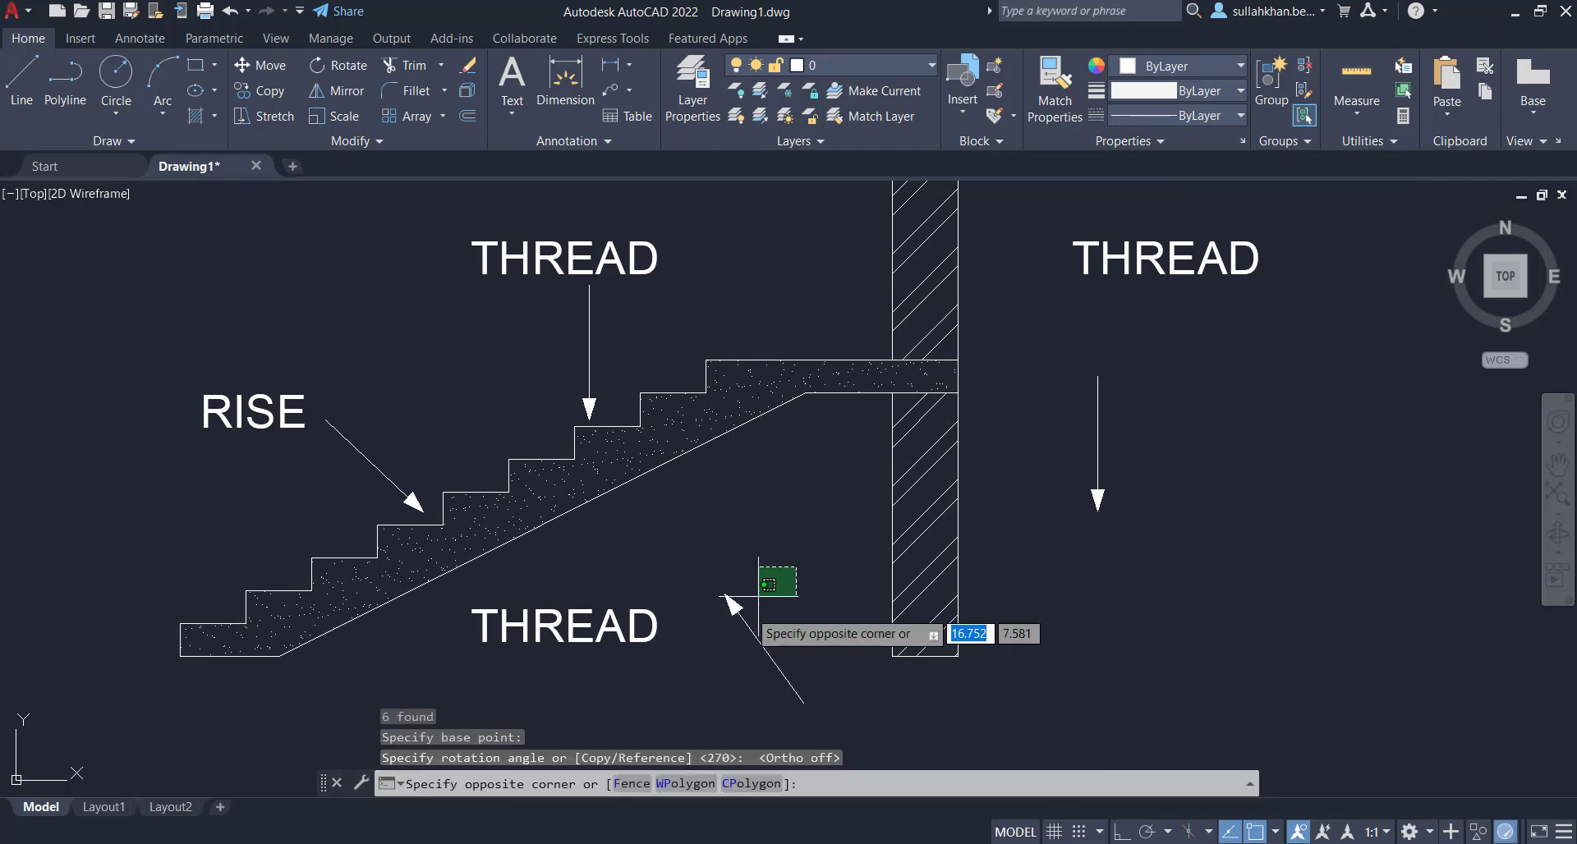
left_click(677, 710)
left_click(763, 649)
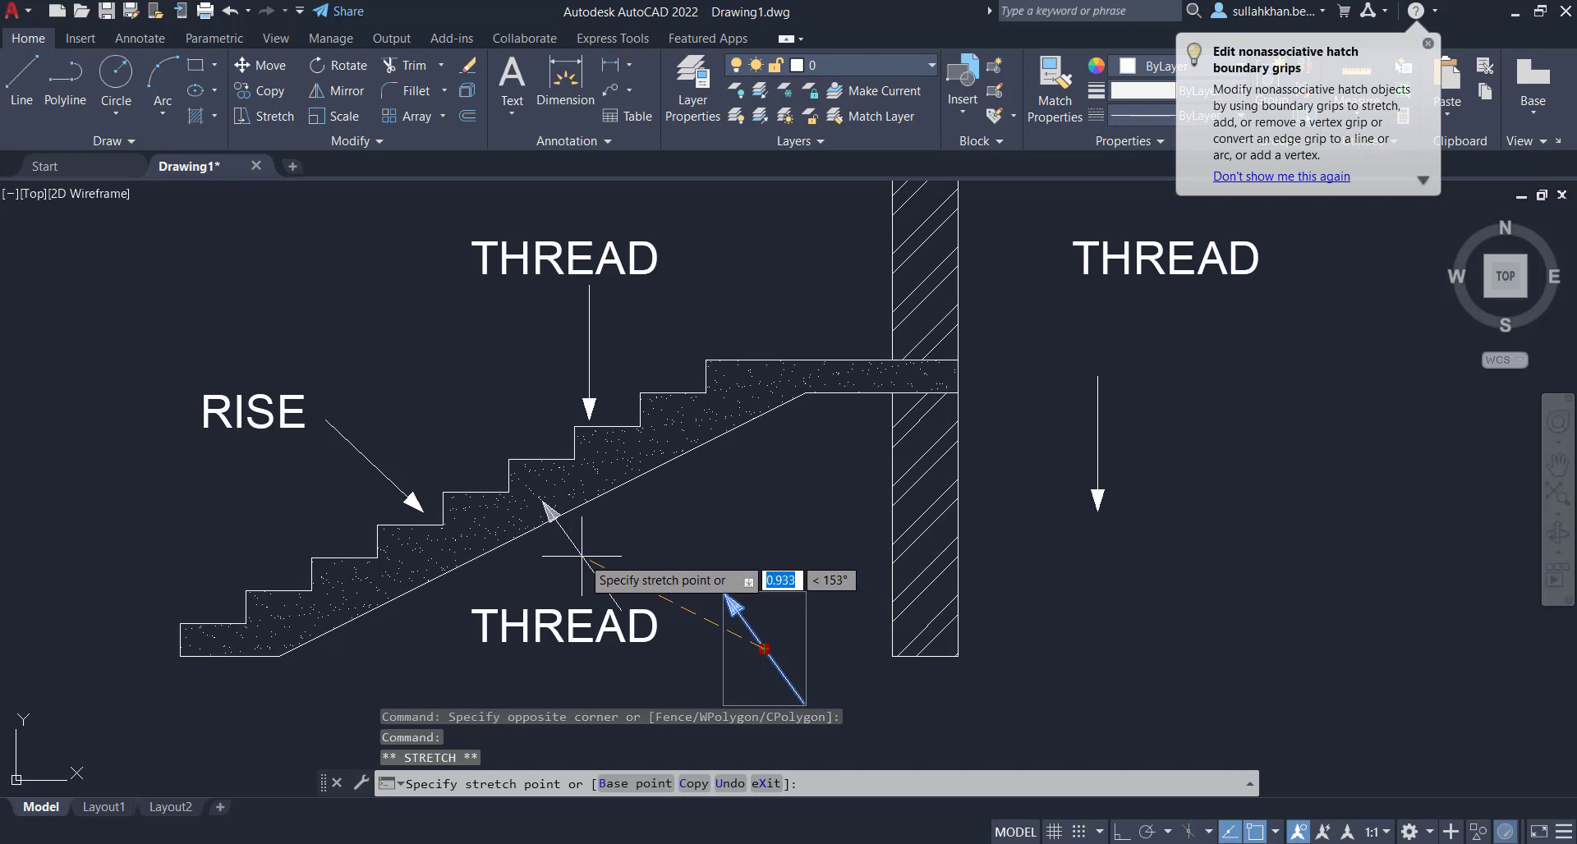
left_click(620, 604)
key("Escape")
left_click(621, 605)
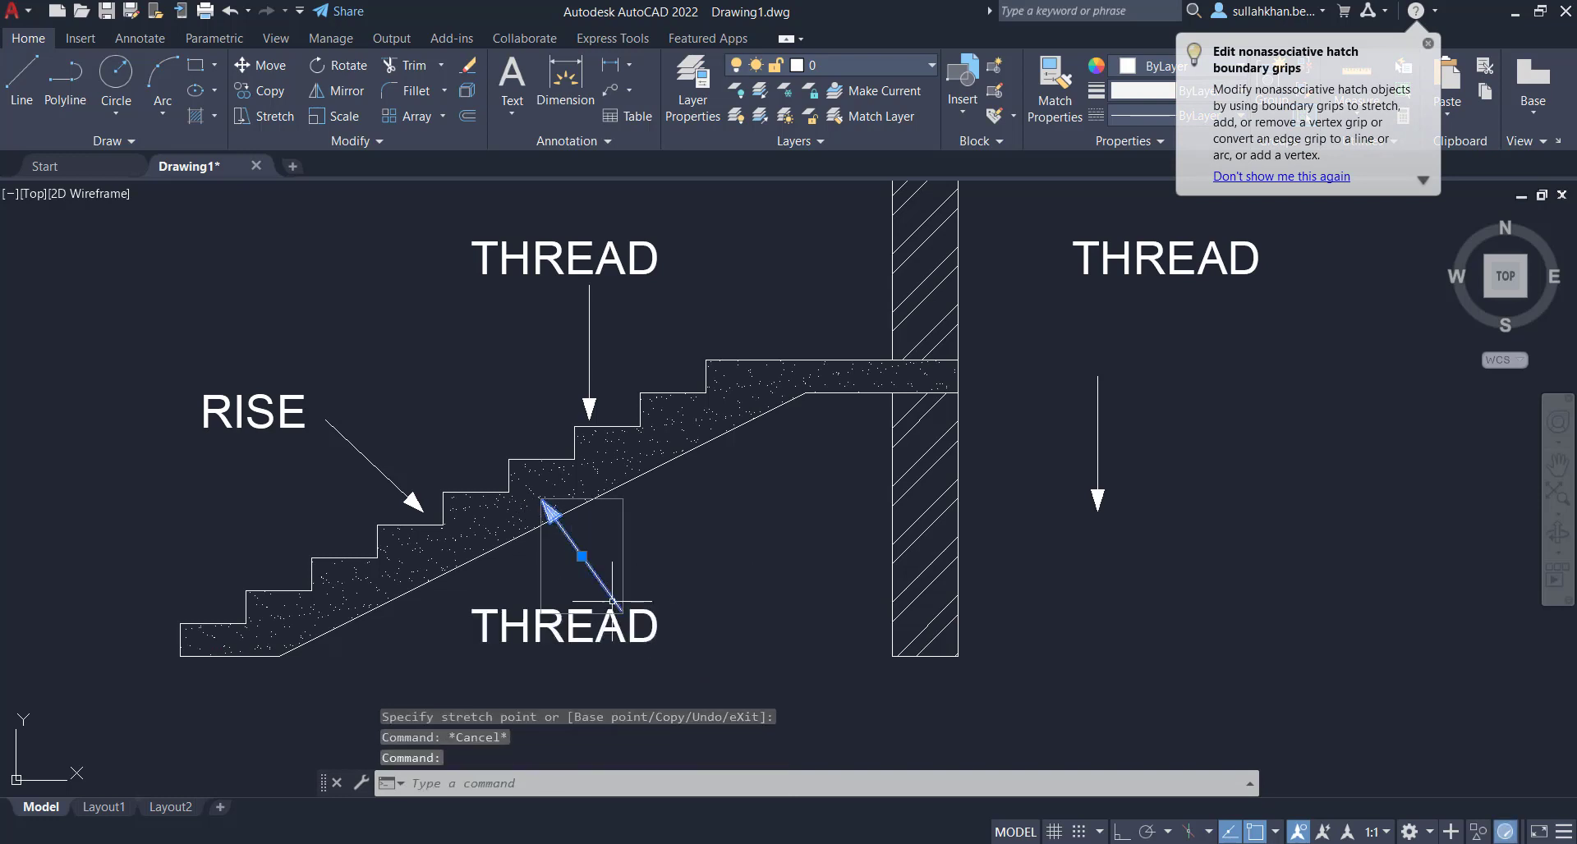
key("Escape")
left_click(1201, 413)
left_click(1043, 519)
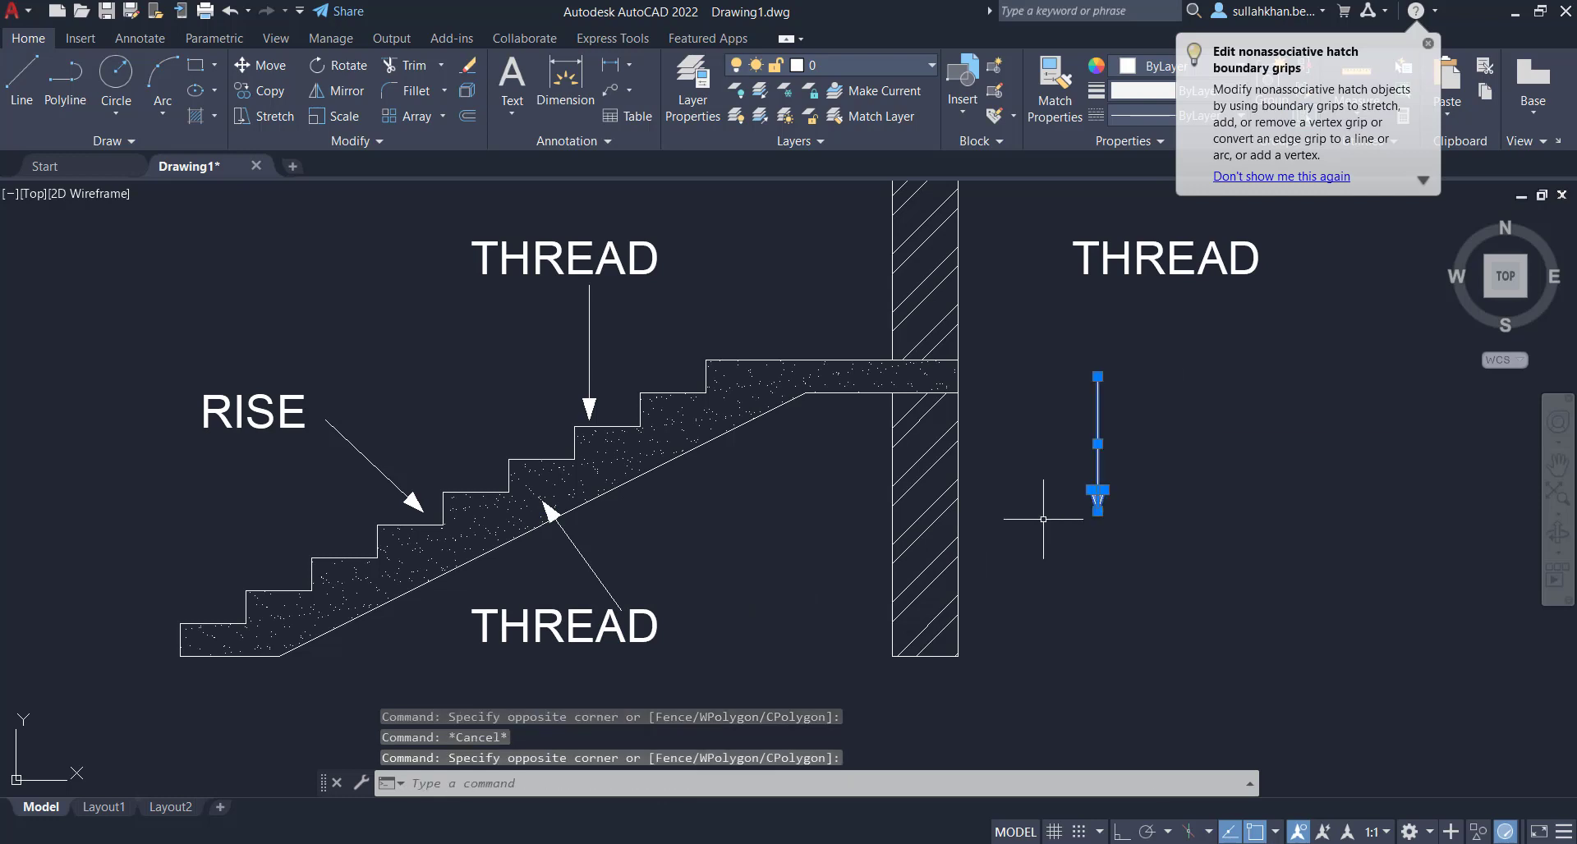
scroll(686, 534, "down", 2)
key("Escape")
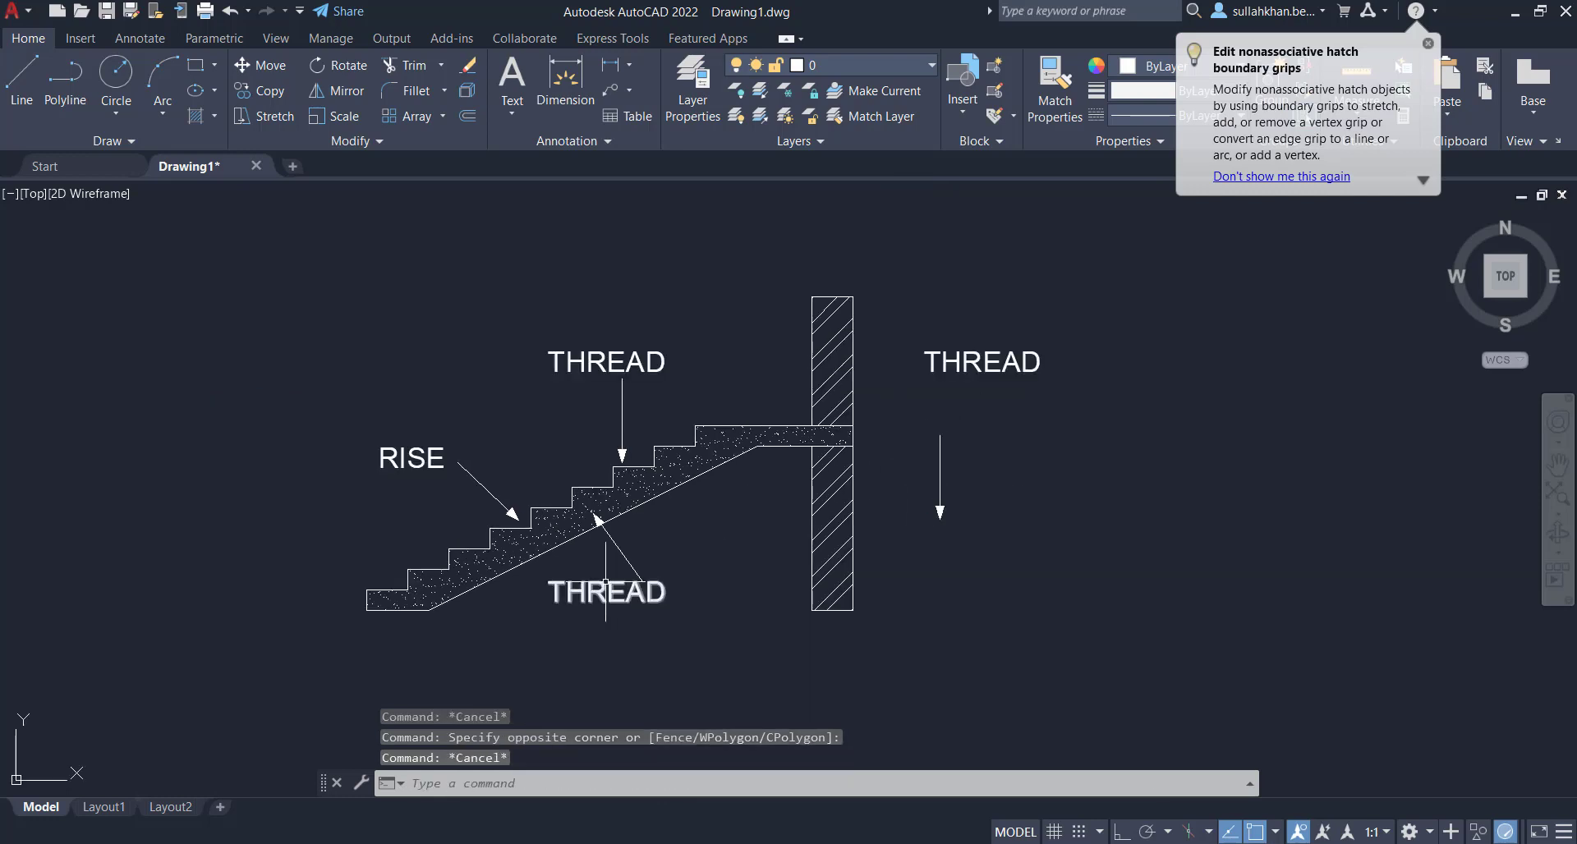
- Change the THREAD label under the stair's sloping underside to R.C.C SLAB
double_click(548, 596)
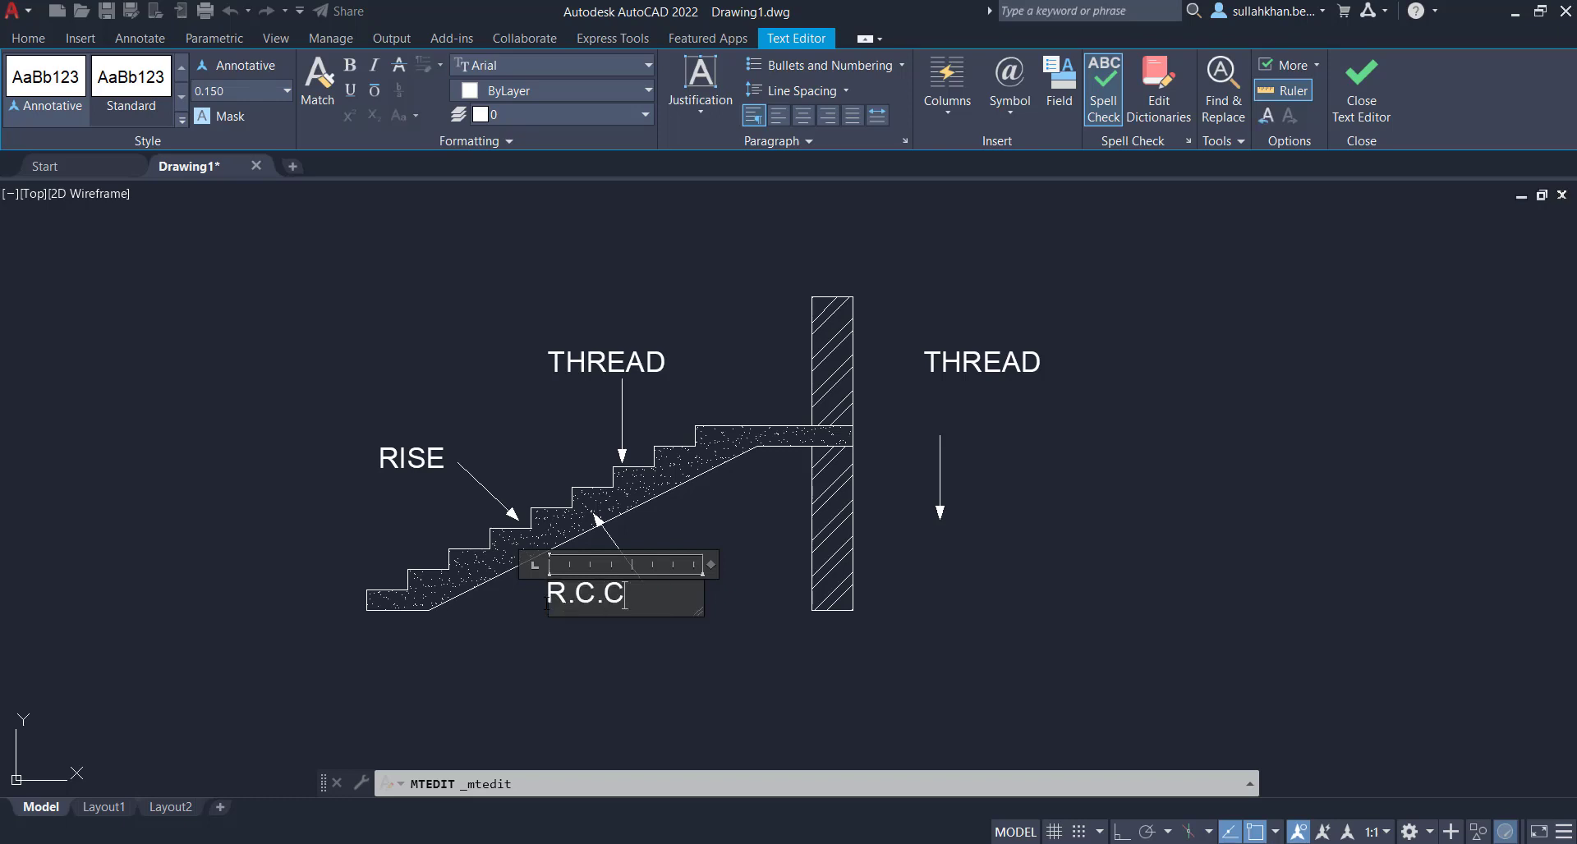
type("R.C.C SLAB")
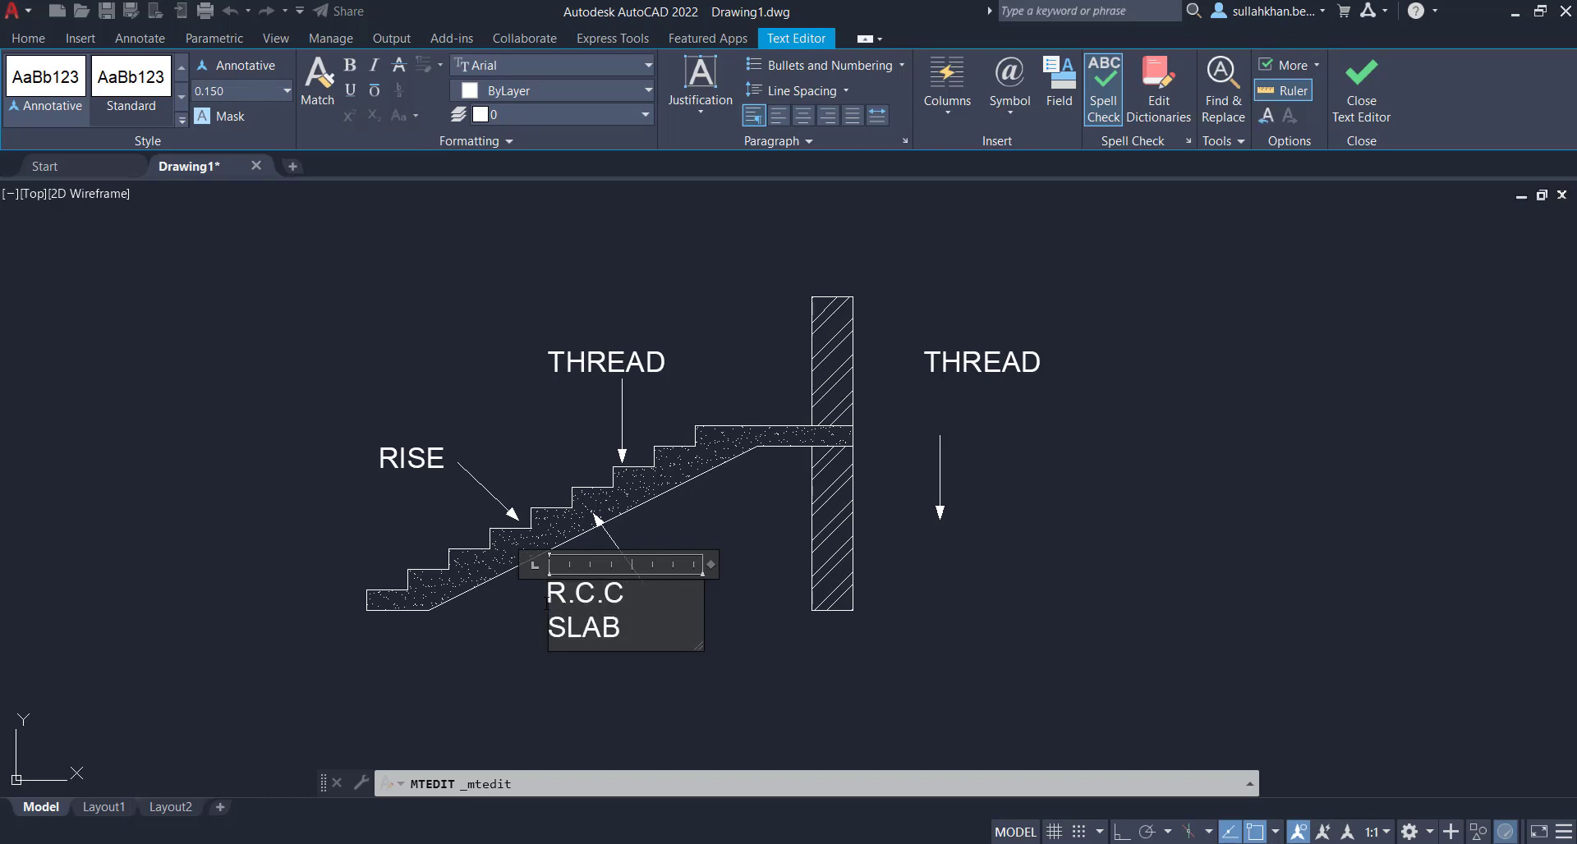
left_click(703, 678)
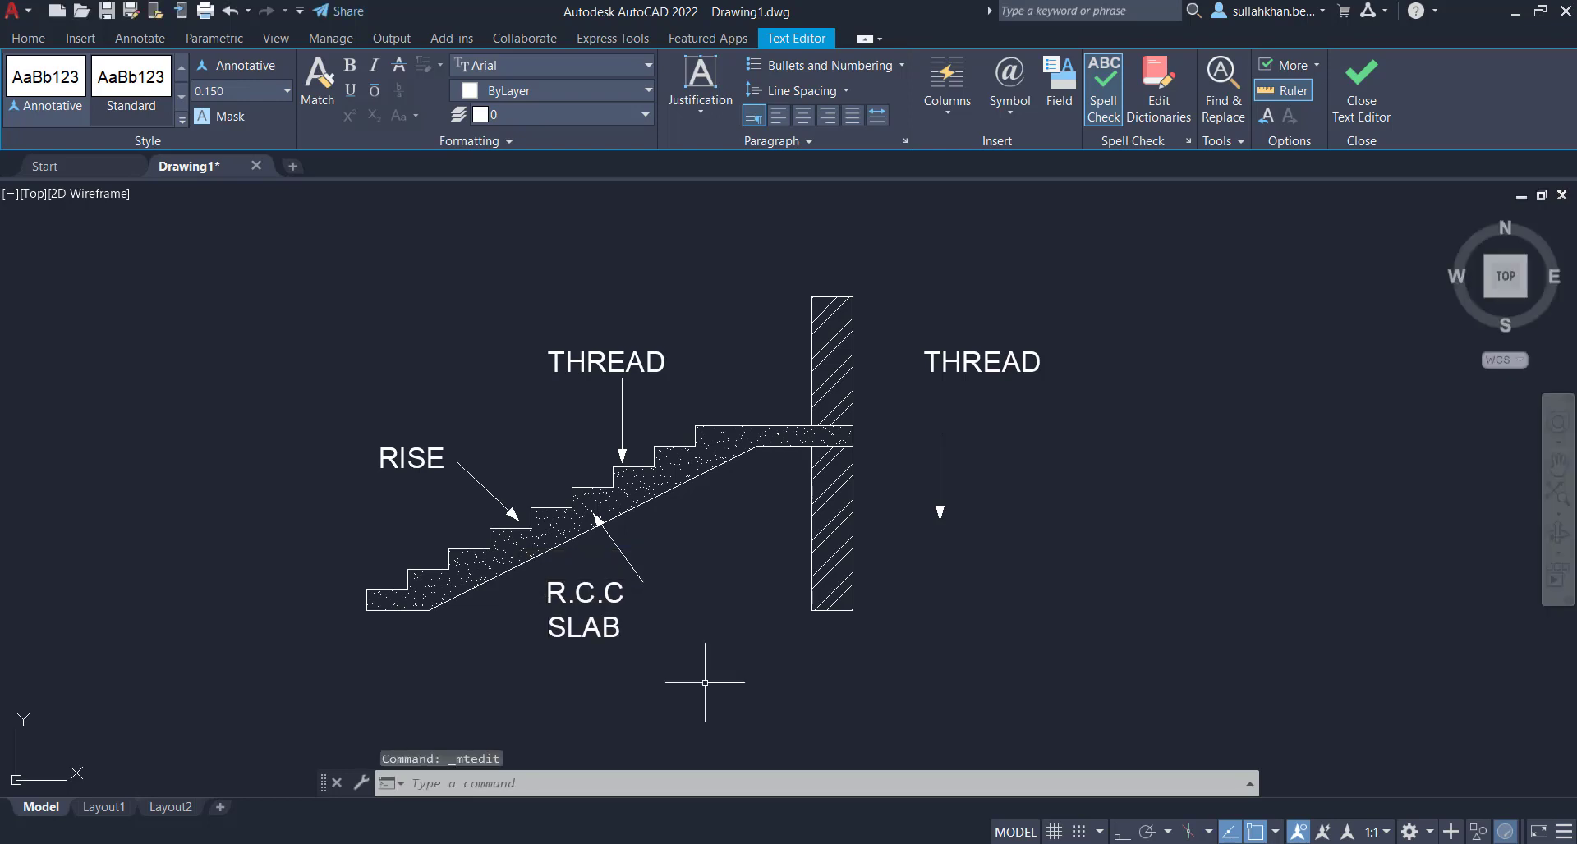
- Widen the R.C.C SLAB text box to fit on one line and shift the label slightly toward the wall
left_click(711, 581)
left_click(580, 580)
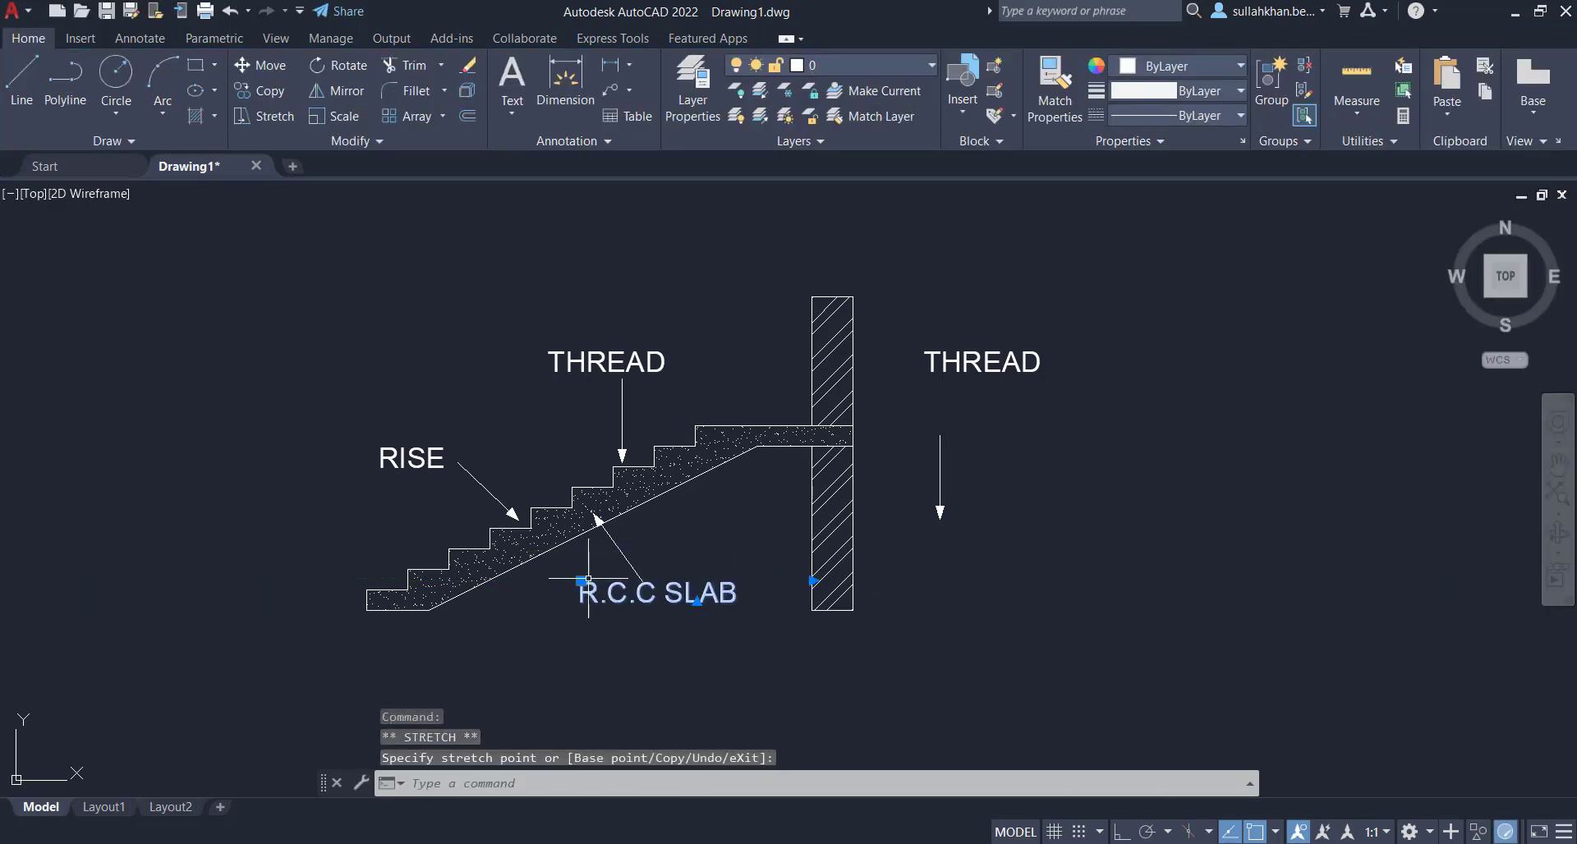
scroll(591, 591, "up", 5)
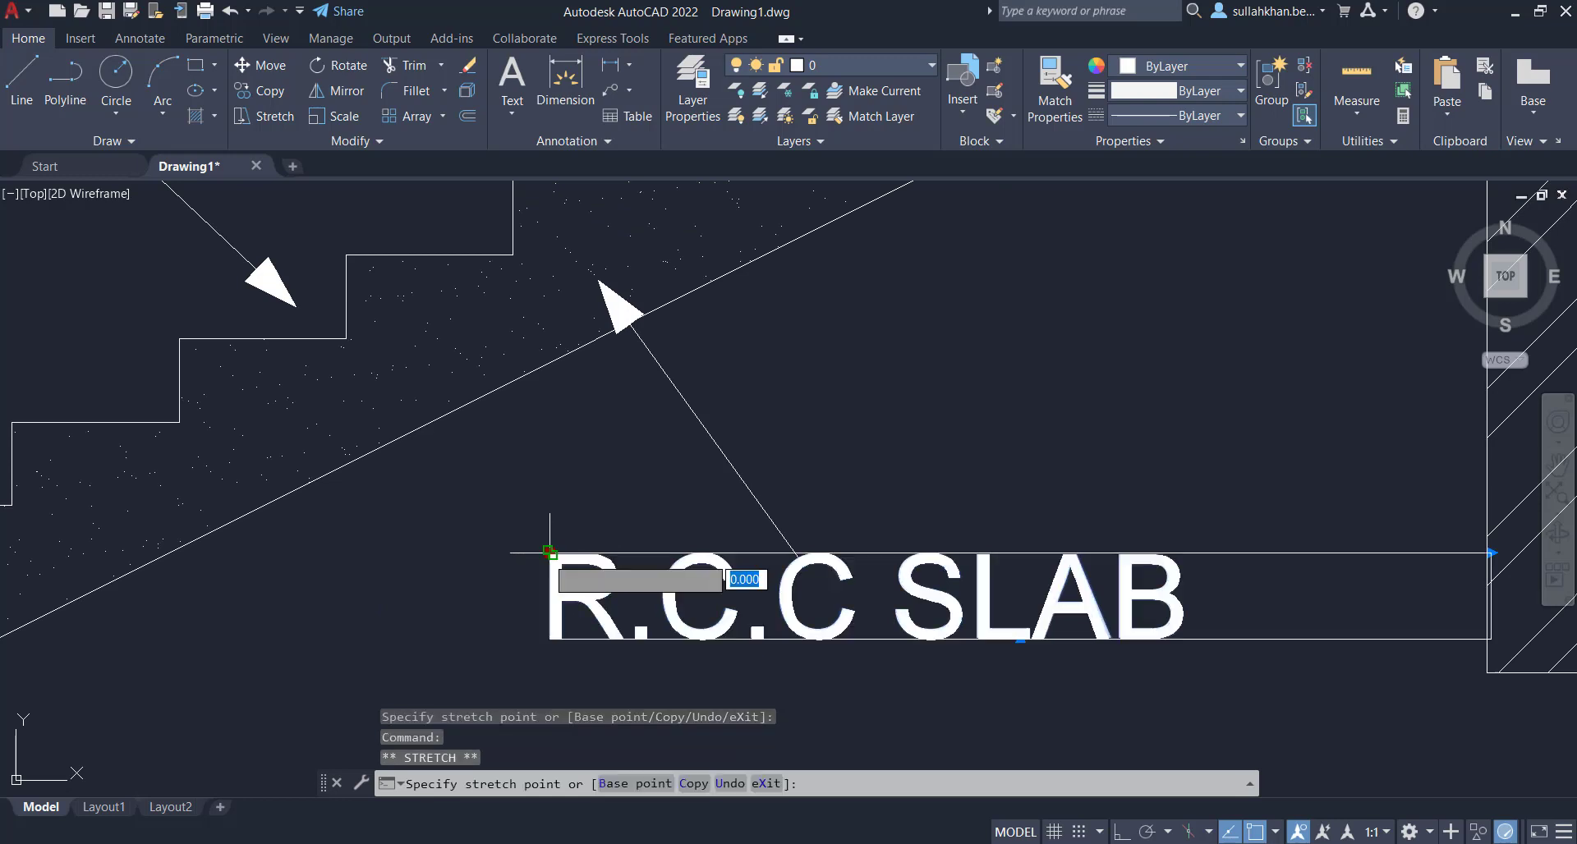
scroll(492, 533, "down", 5)
key("Escape")
- Rotate the arrow beyond the end wall about its head with Ortho on so it points horizontally toward the wall
scroll(1101, 329, "up", 2)
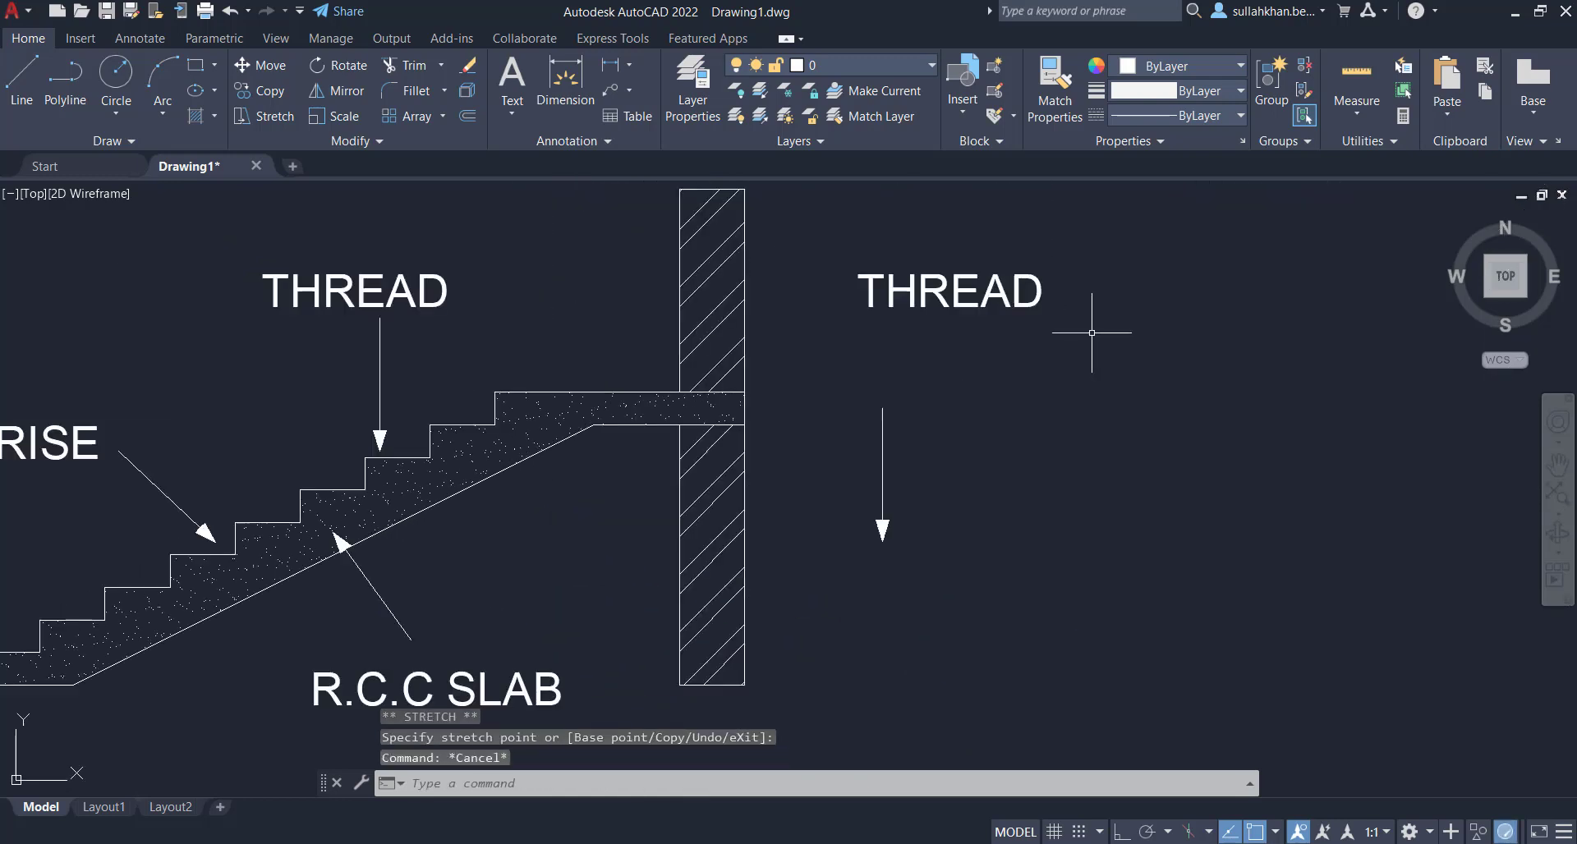
left_click(1020, 321)
left_click(847, 507)
type("ro")
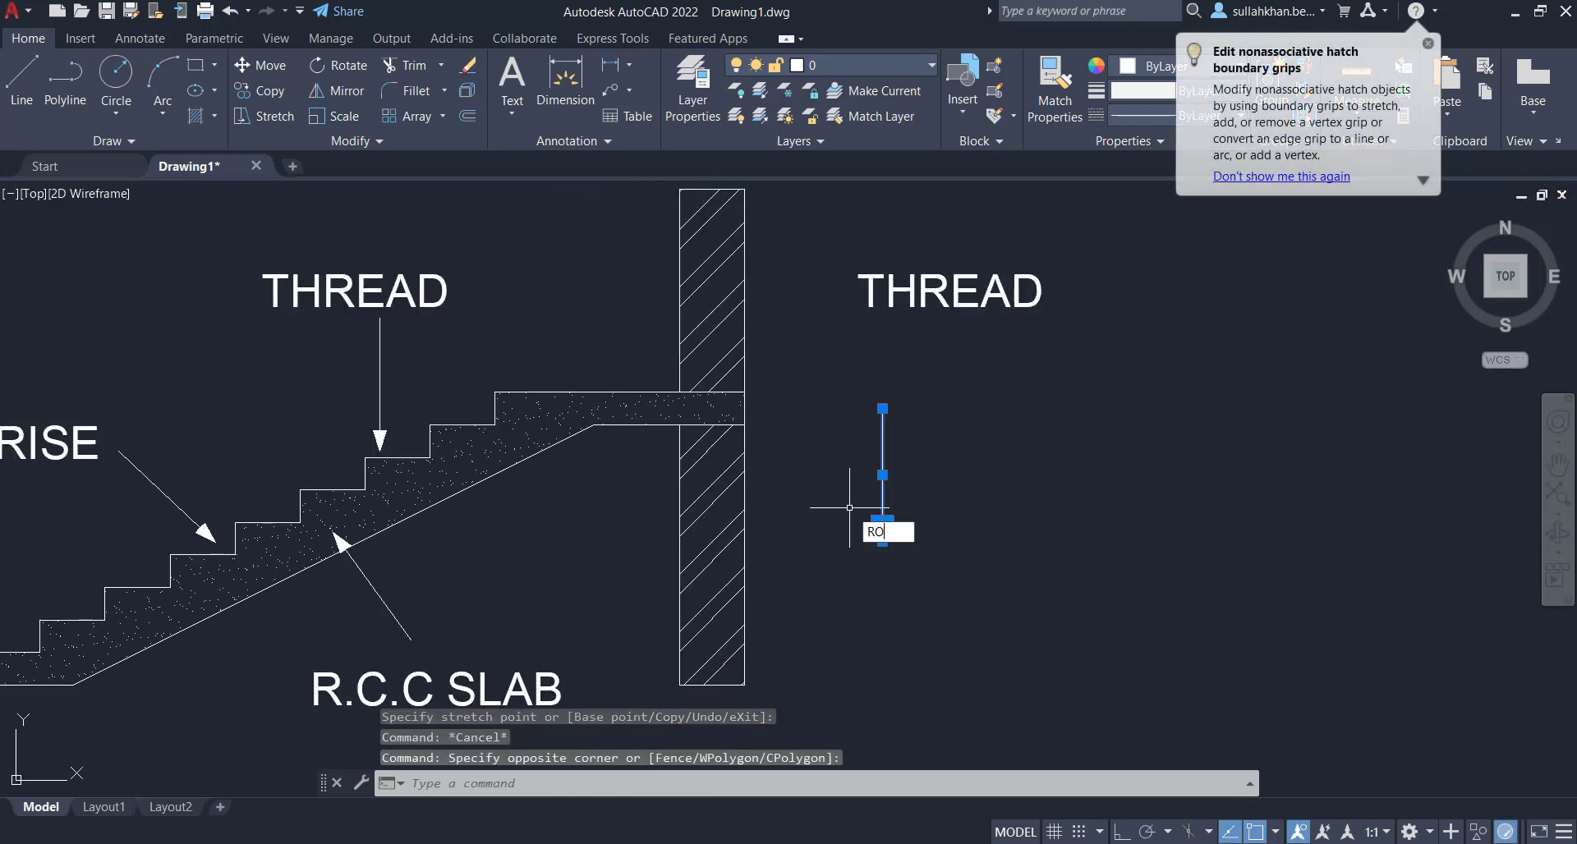
key("Return")
left_click(882, 522)
key("F8")
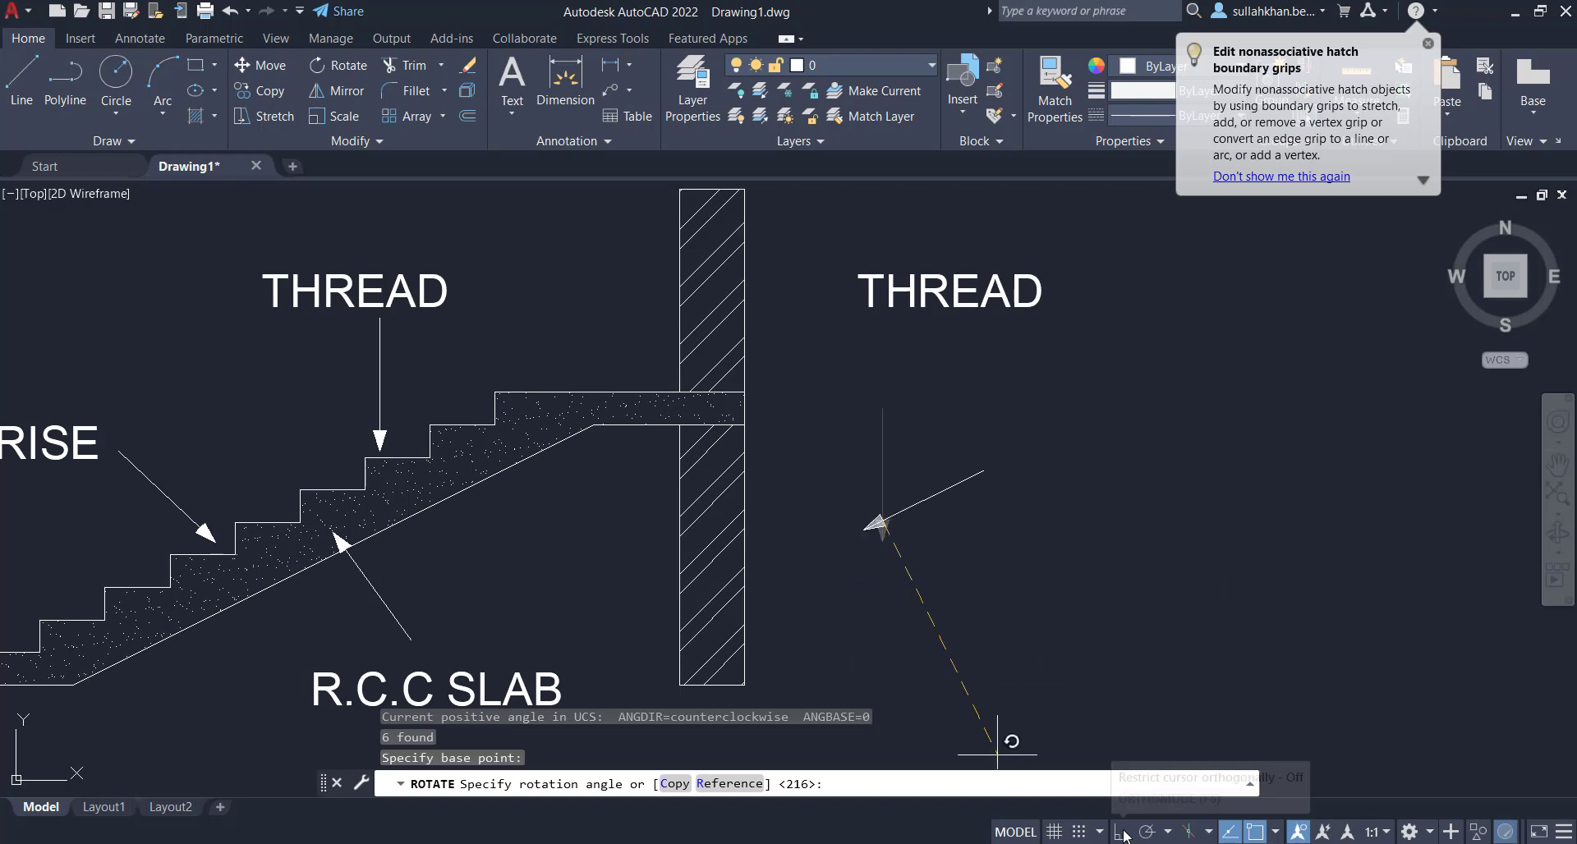
left_click(928, 533)
- Shorten the horizontal arrow from its tail end and group its parts
left_click(928, 534)
left_click(983, 557)
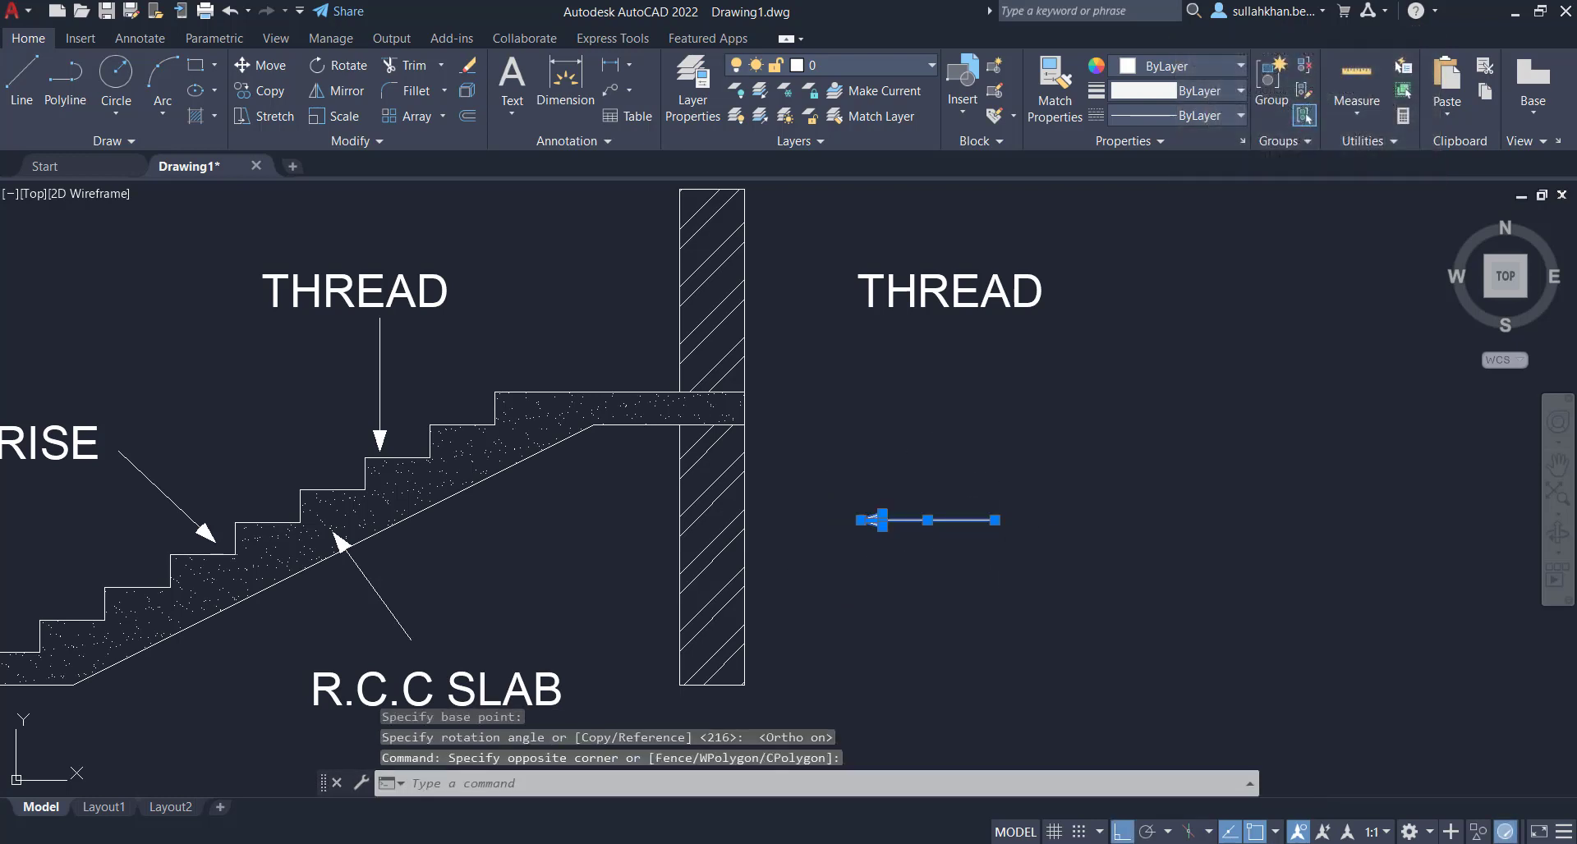
left_click(927, 520)
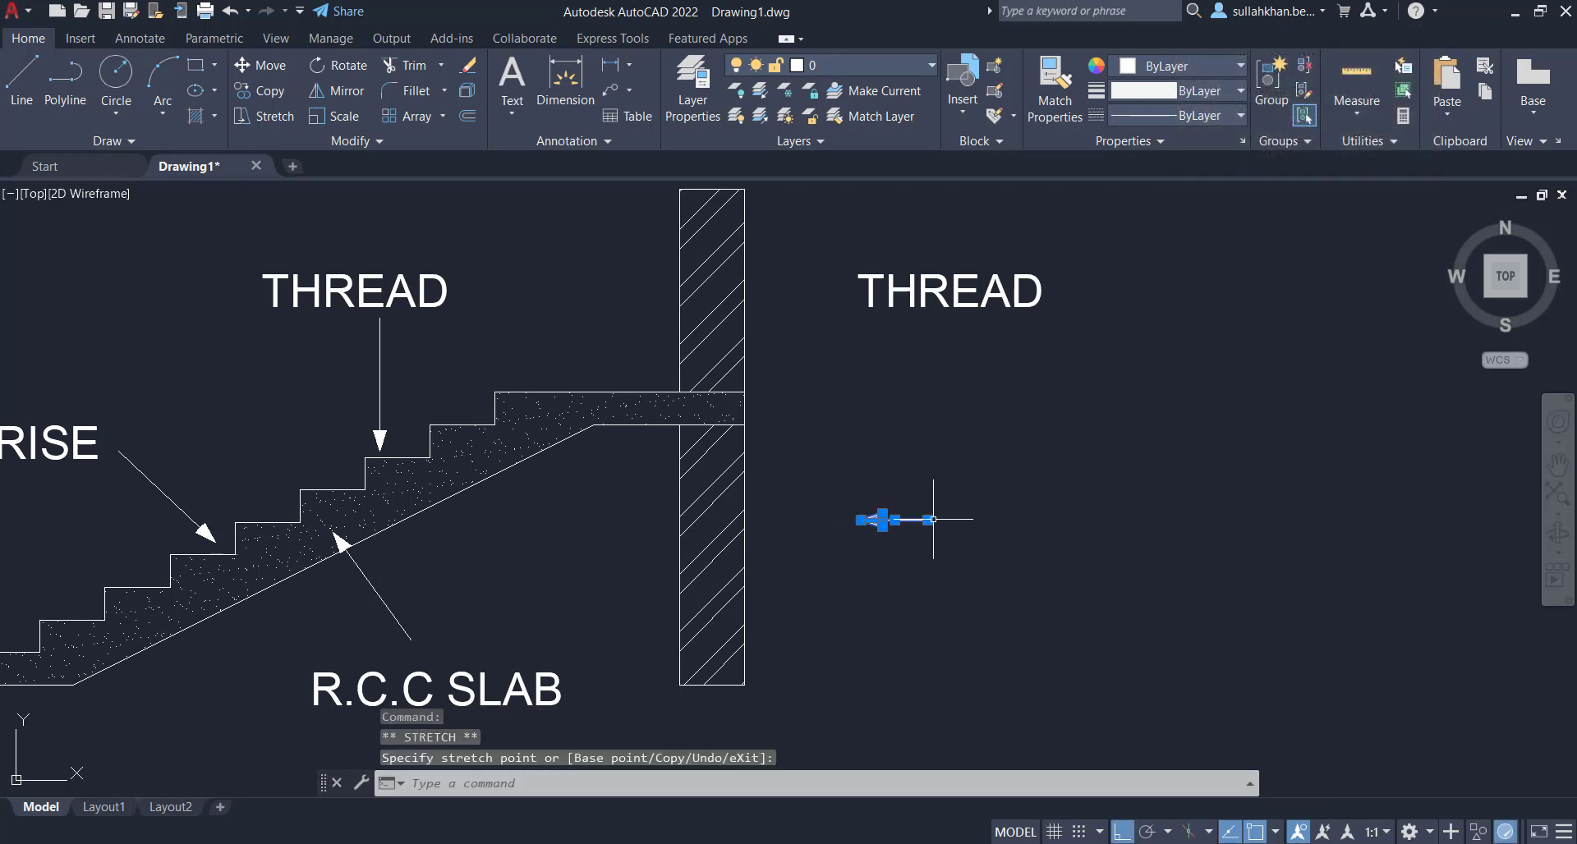
key("Escape")
left_click(969, 489)
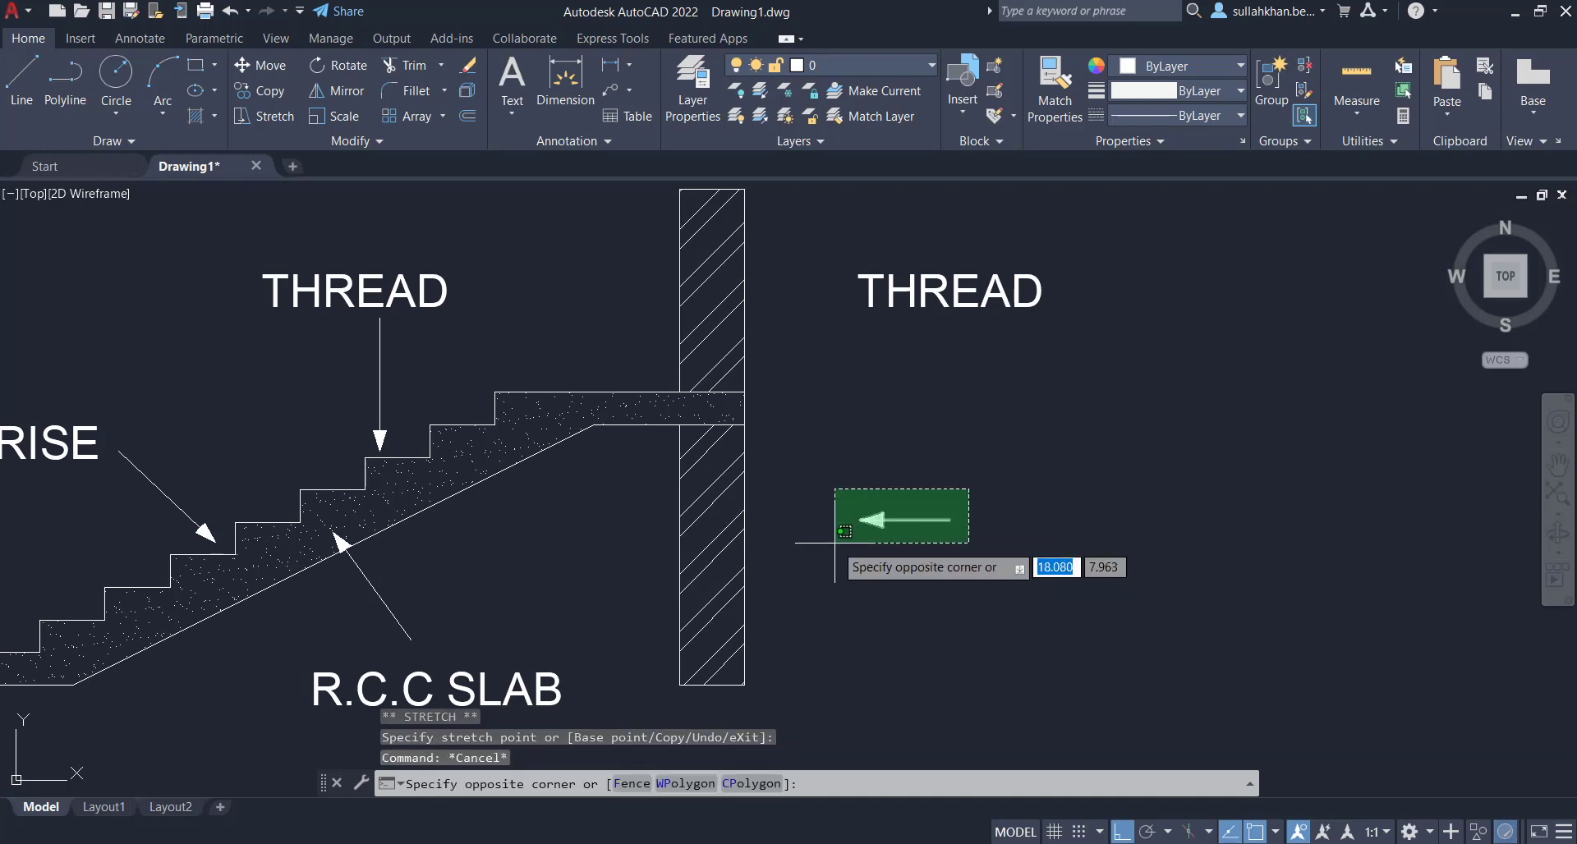
left_click(834, 542)
type("g")
key("Return")
- Move the grouped arrow between the end wall and the THREAD label beyond it, level with the text
left_click(830, 528)
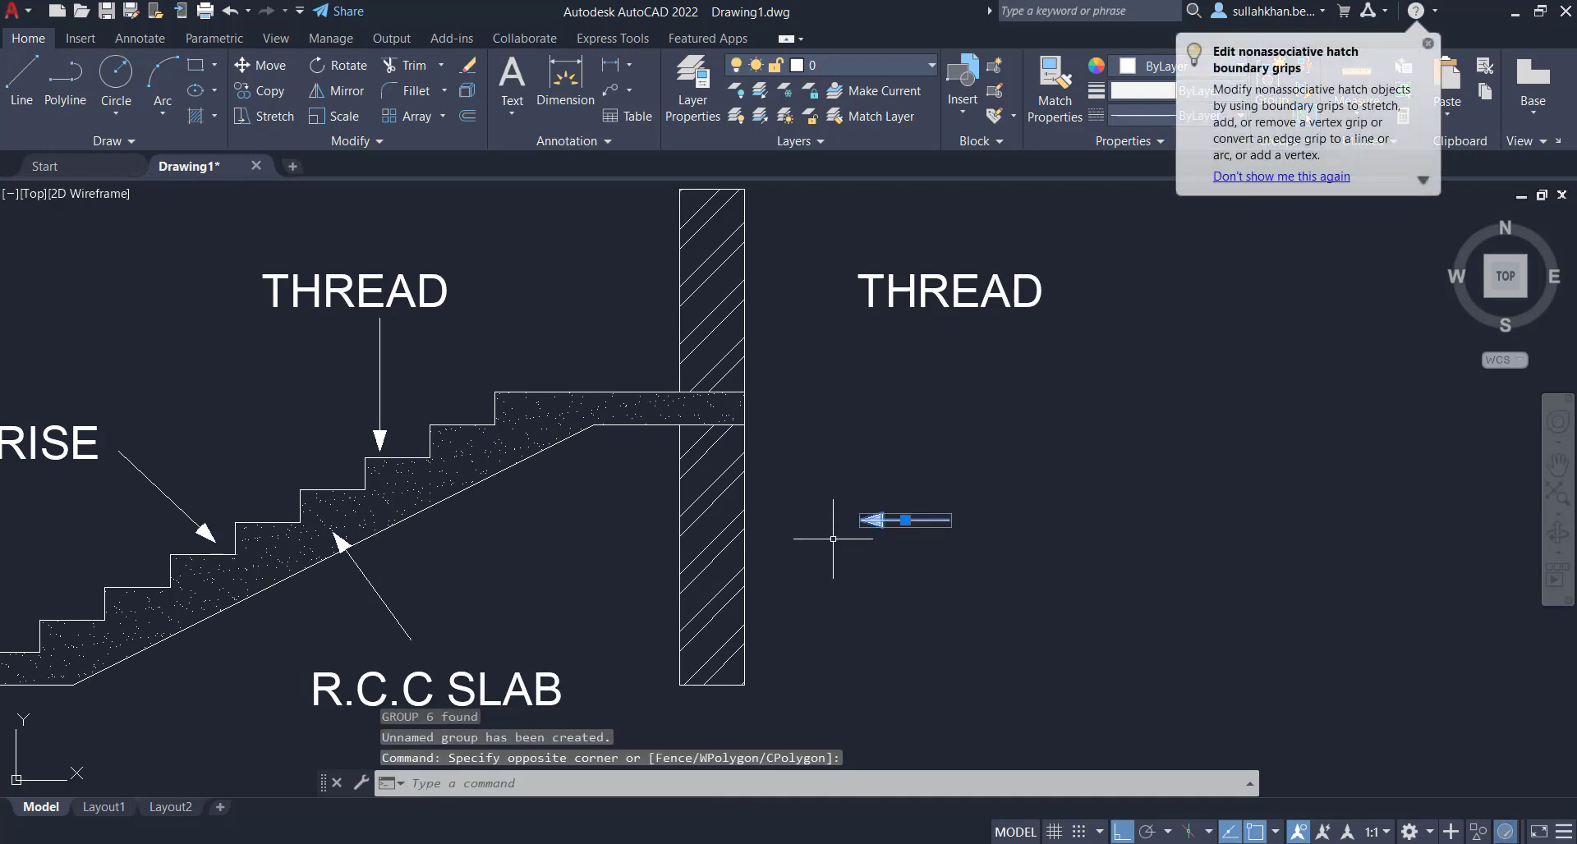
type("M")
key("Return")
left_click(885, 520)
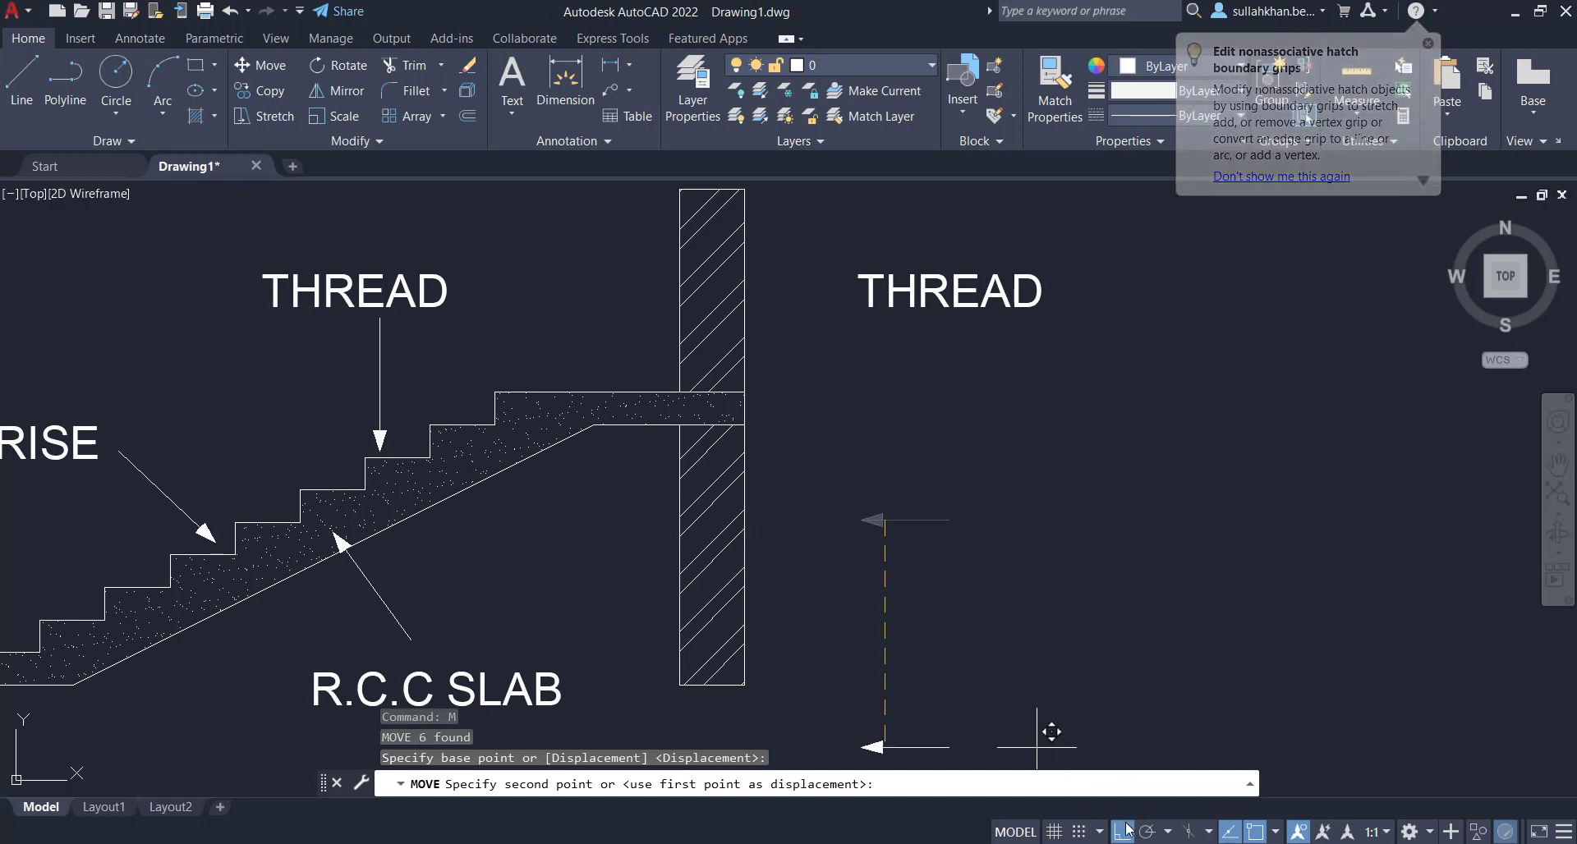
left_click(780, 295)
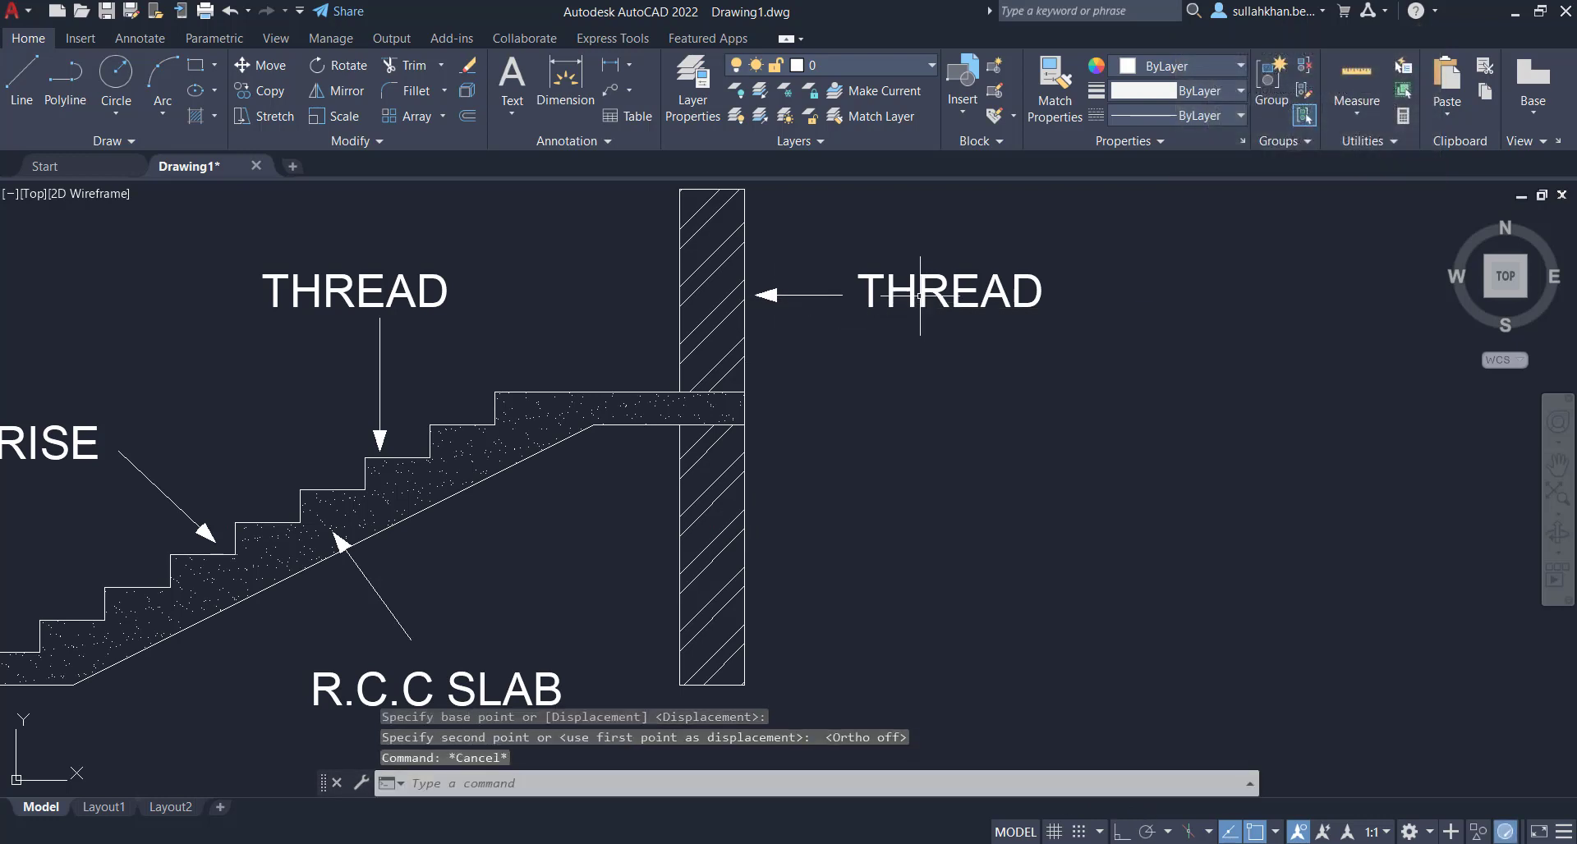
- Change the THREAD label beyond the end wall to WALL
double_click(924, 289)
type("WALL")
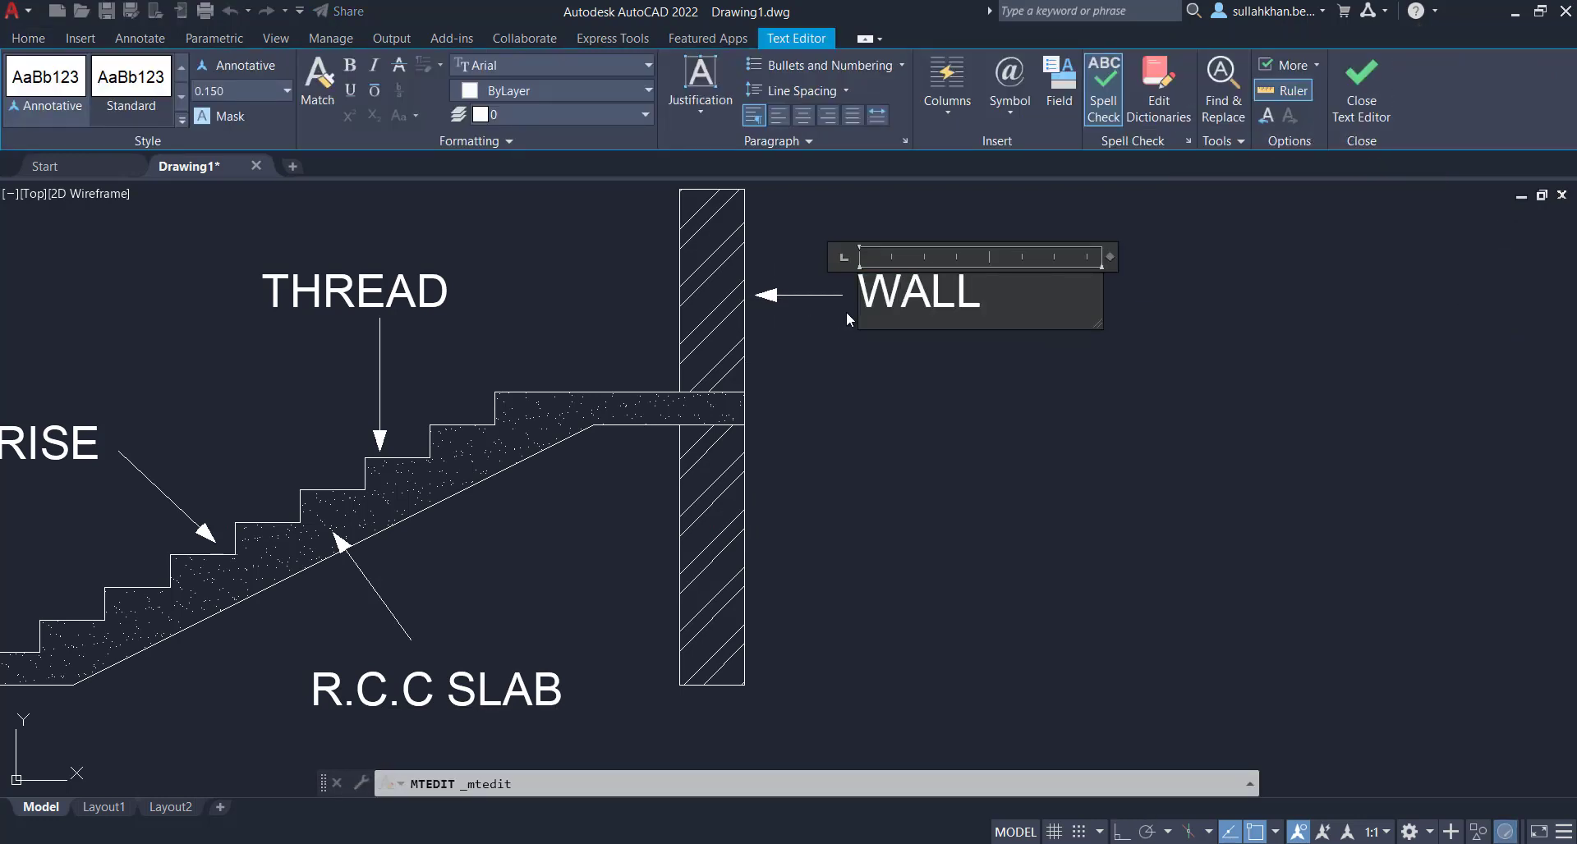
left_click(939, 424)
- Copy the R.C.C SLAB label to just below the foot of the stair section
scroll(1033, 457, "down", 6)
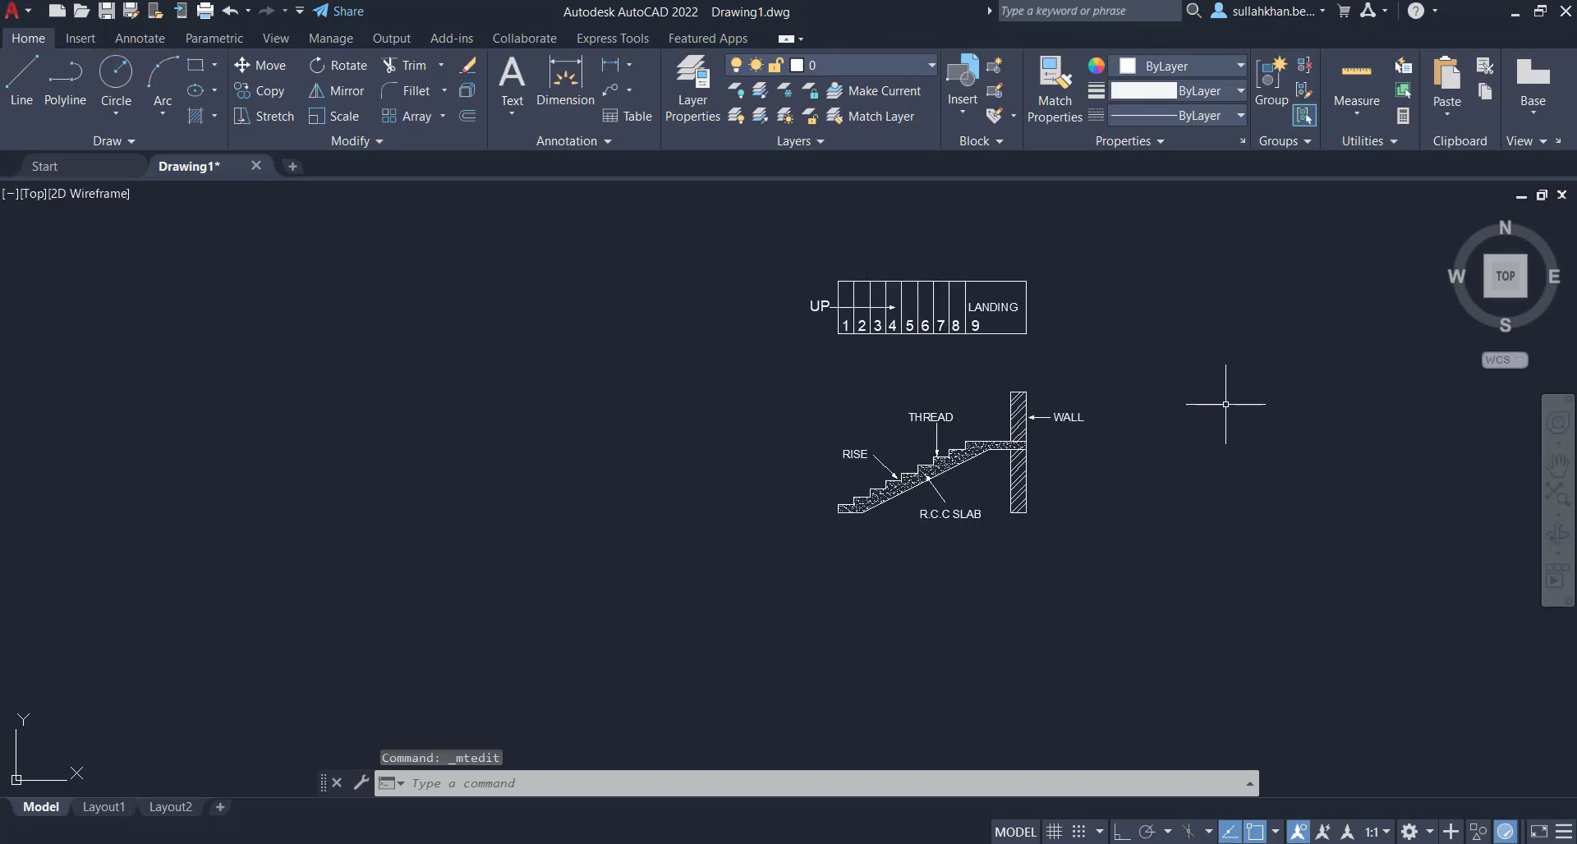
scroll(1225, 404, "up", 2)
scroll(830, 390, "up", 2)
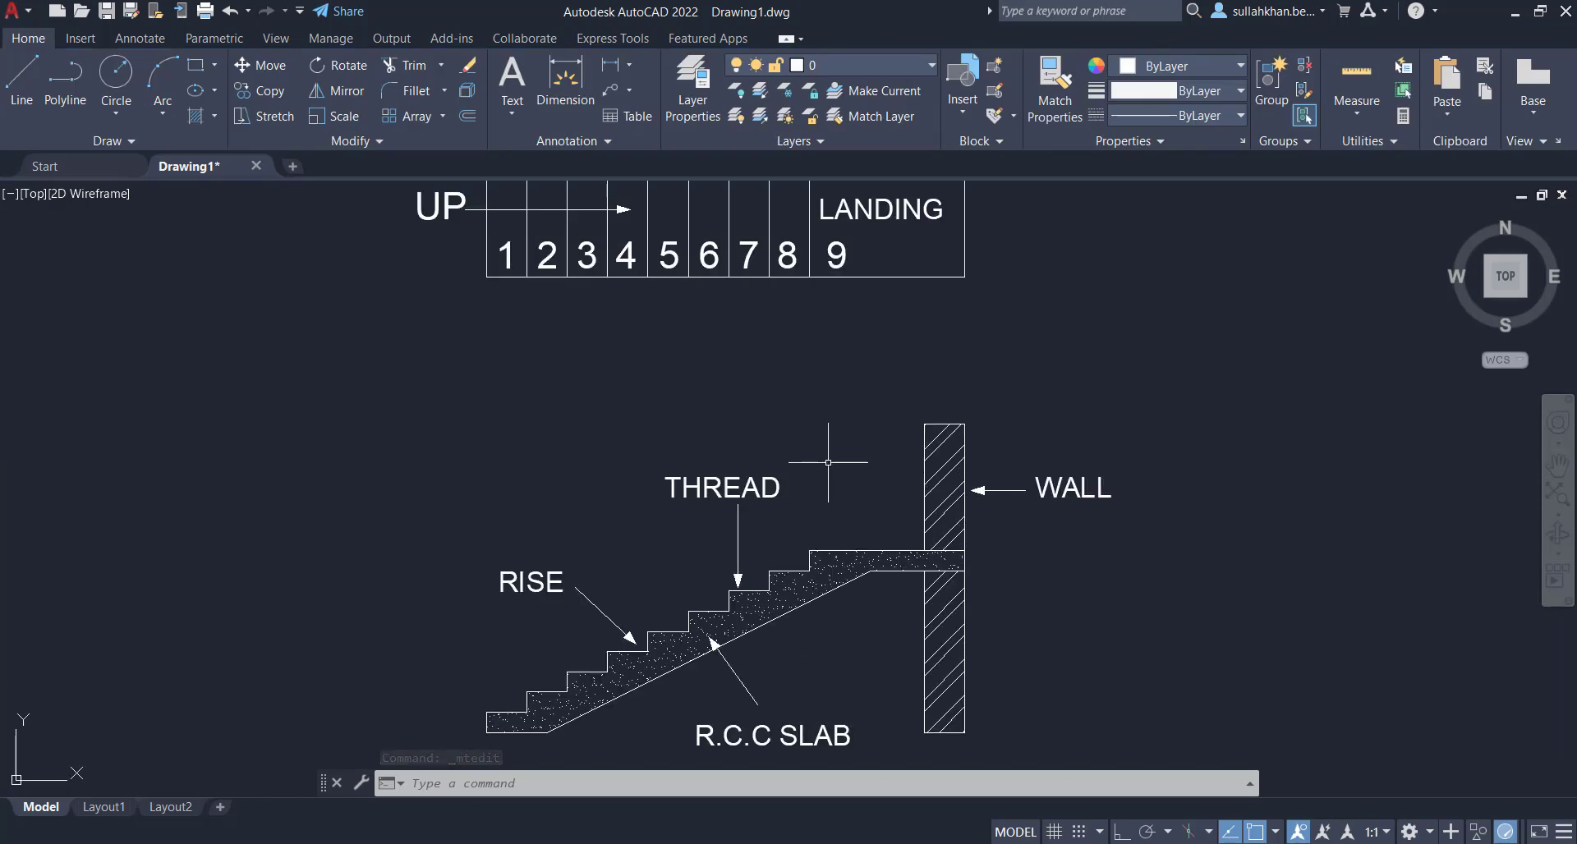
scroll(826, 544, "down", 2)
left_click(784, 628)
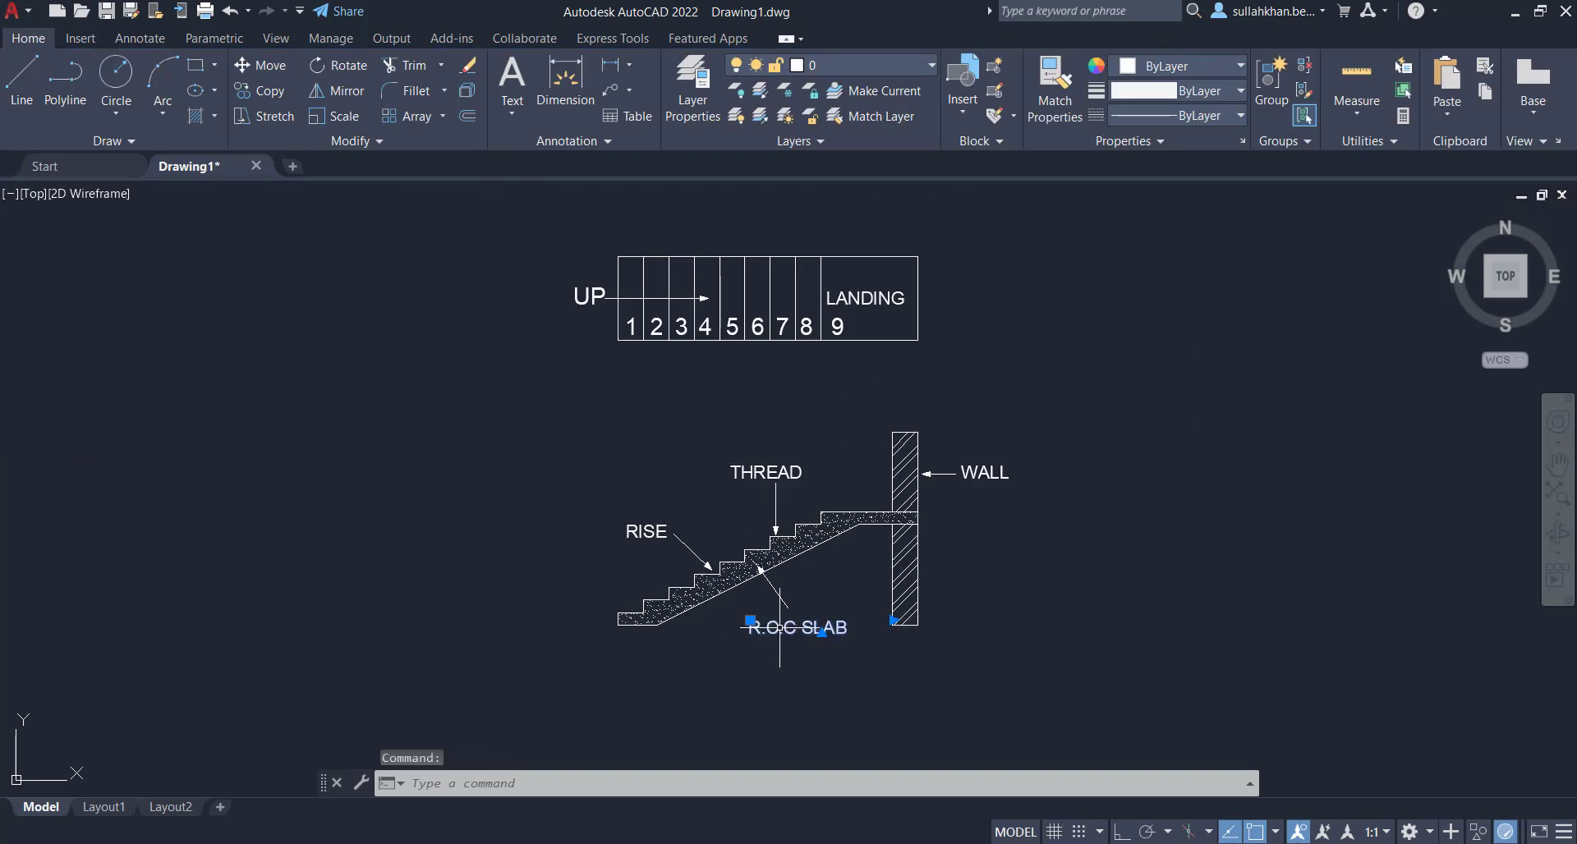
right_click(780, 629)
left_click(836, 316)
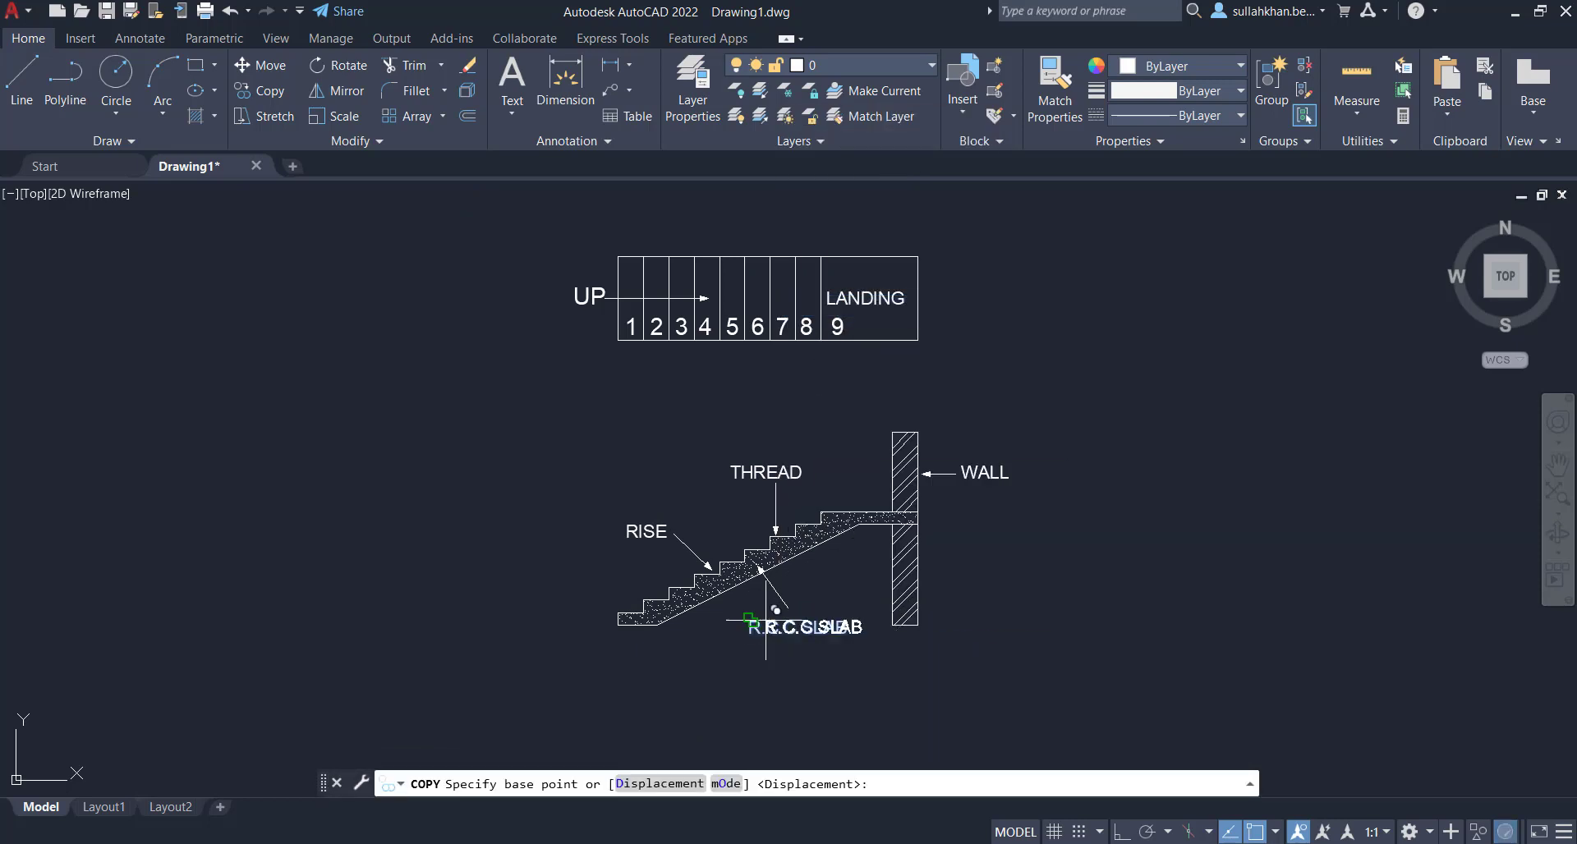
left_click(749, 622)
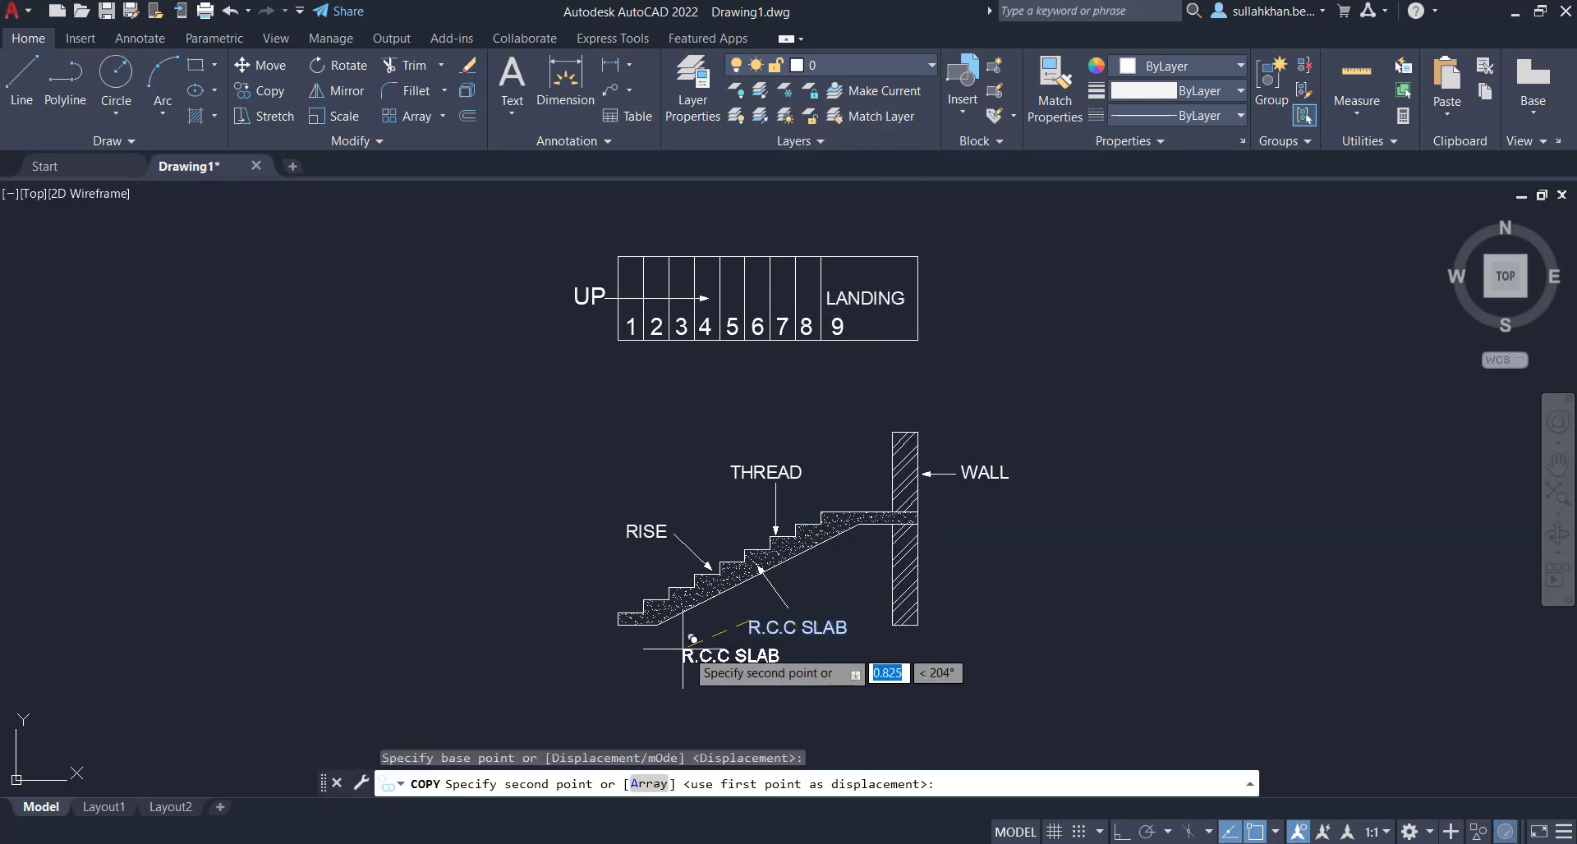
left_click(623, 650)
key("Escape")
- Change the copied label to ON R.C.CC INCLINED SLAB and widen its text box so it fits on one line
double_click(706, 655)
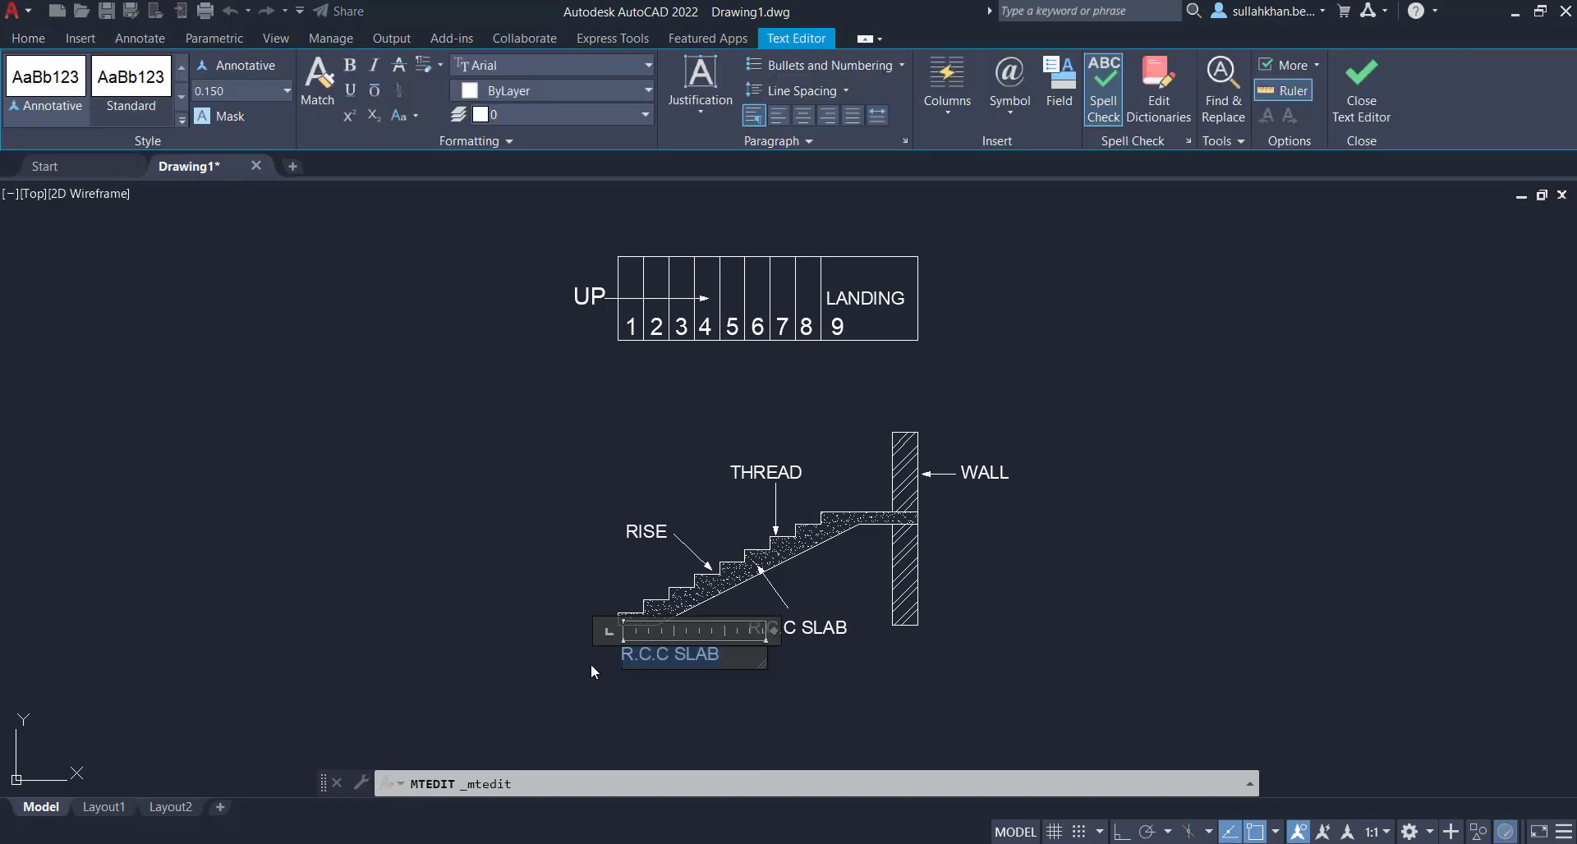
type("ON R.C")
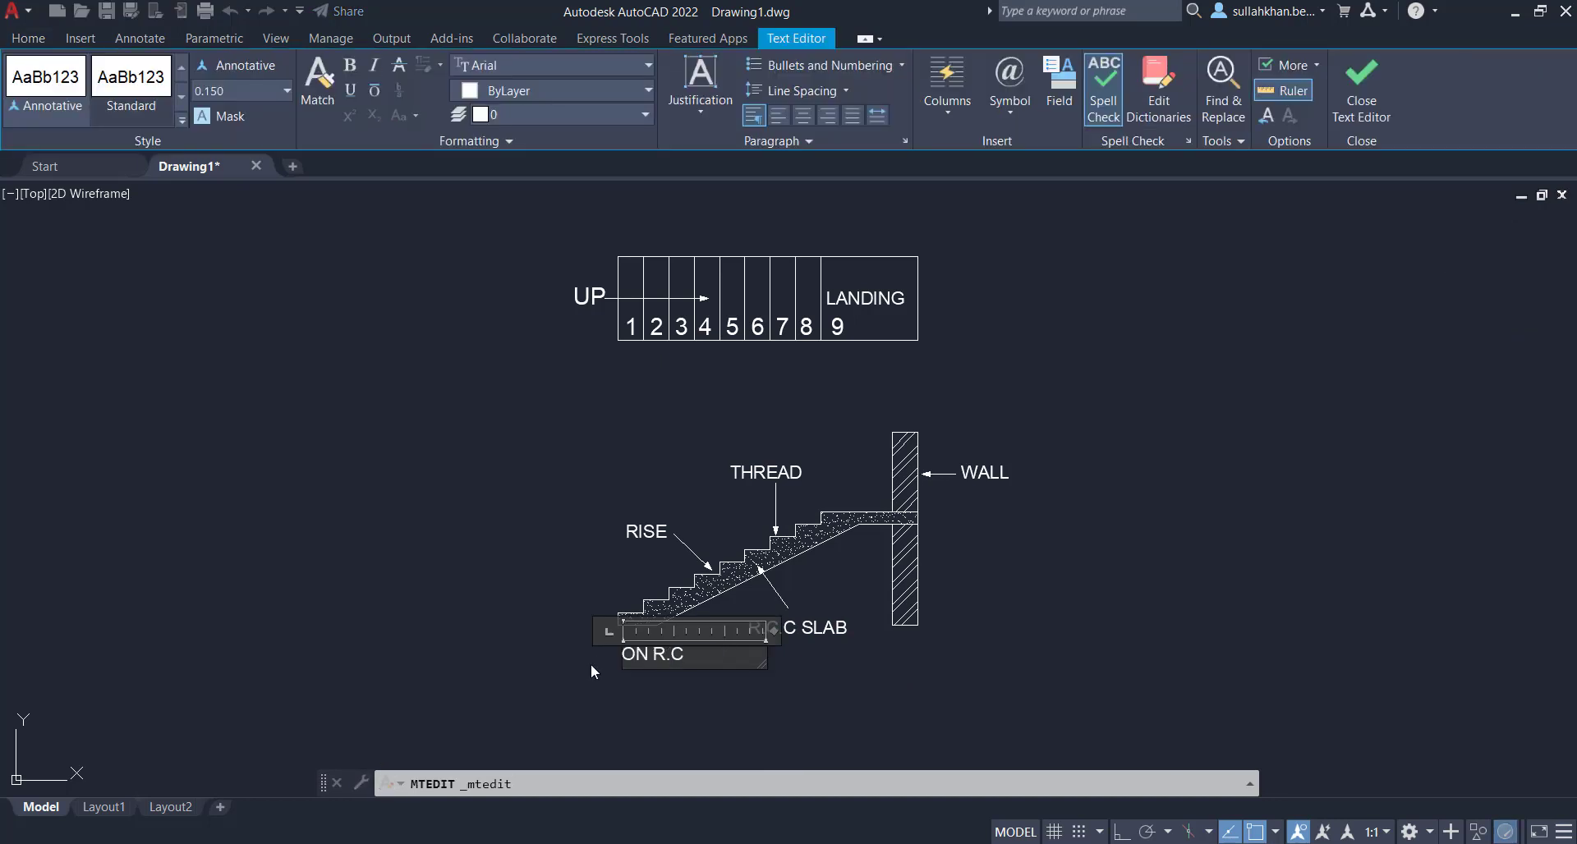
type(".CC INCLINED")
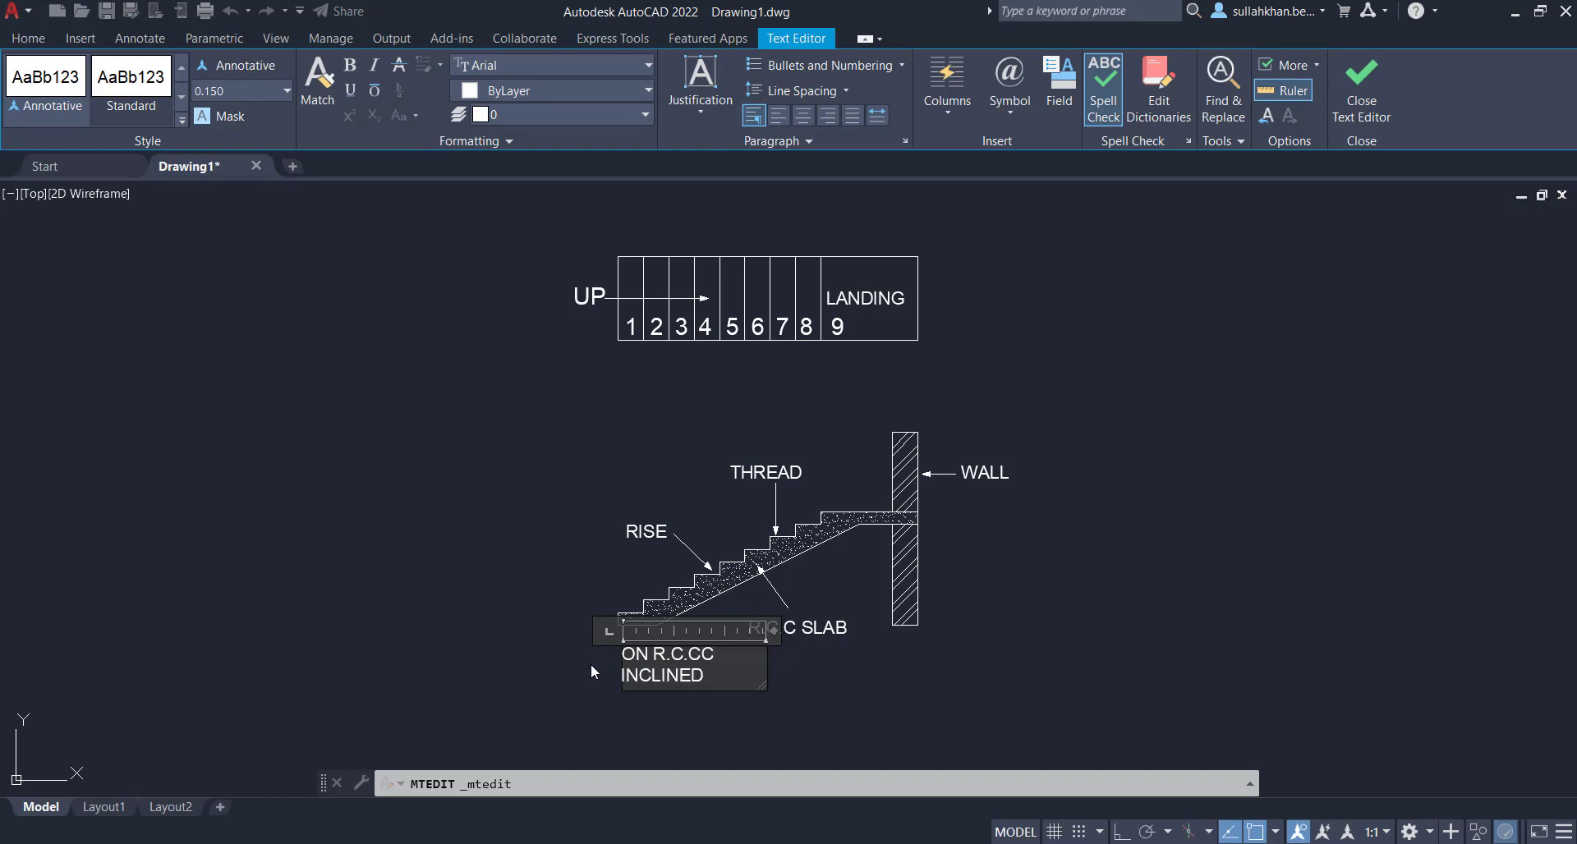
type(" SLAB")
left_click(590, 663)
left_click_drag(608, 636, 871, 682)
left_click(622, 648)
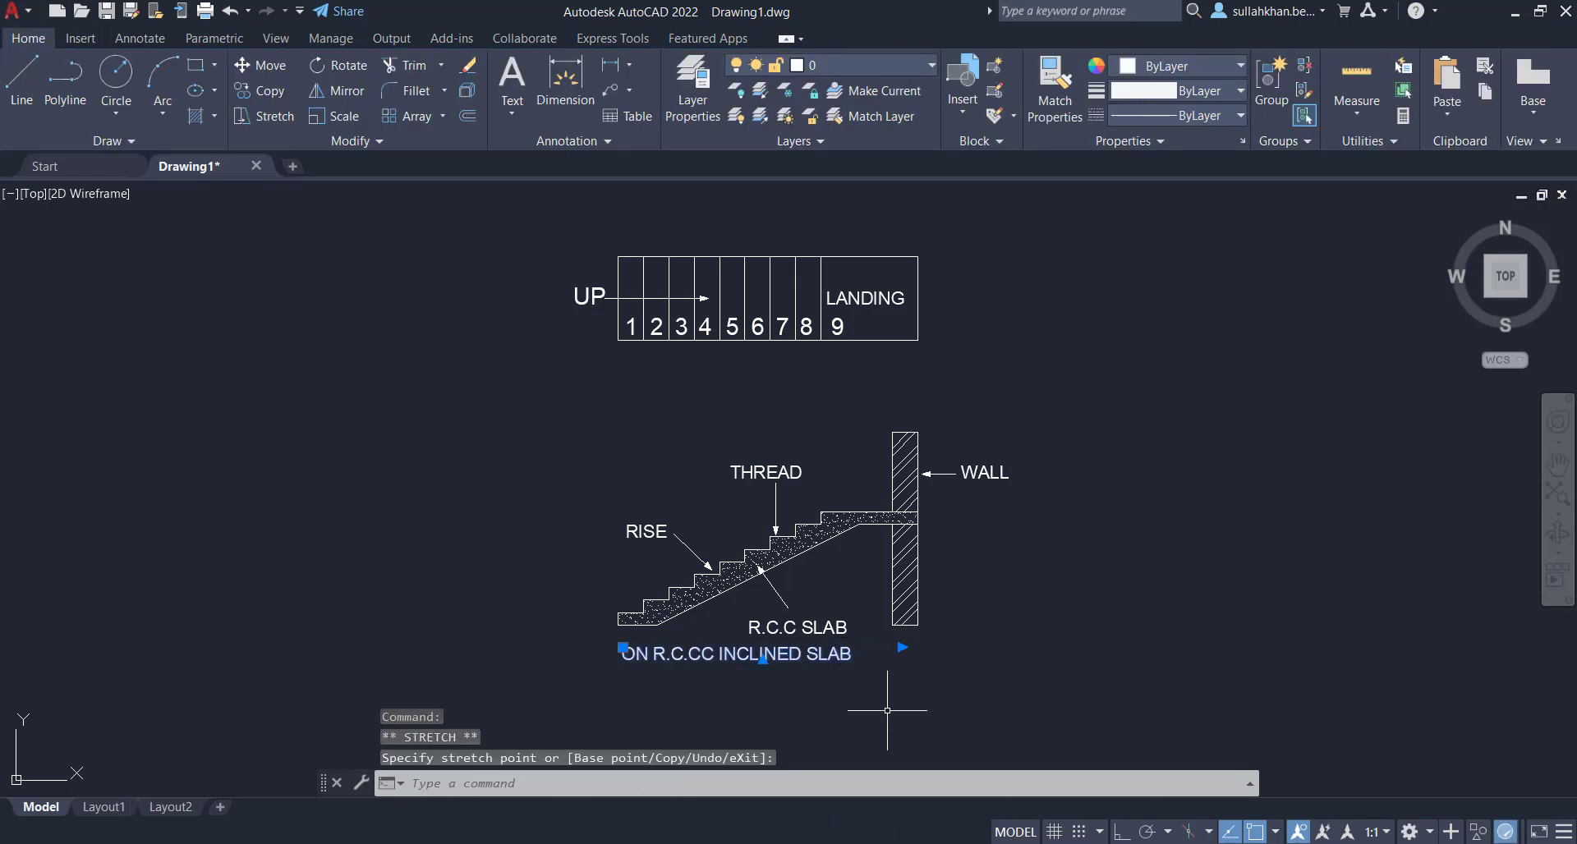
key("Escape")
- Move the R.C.C SLAB label slightly up and toward the wall, closer to the tail of its arrow
left_click(789, 624)
left_click(749, 617)
scroll(752, 617, "up", 4)
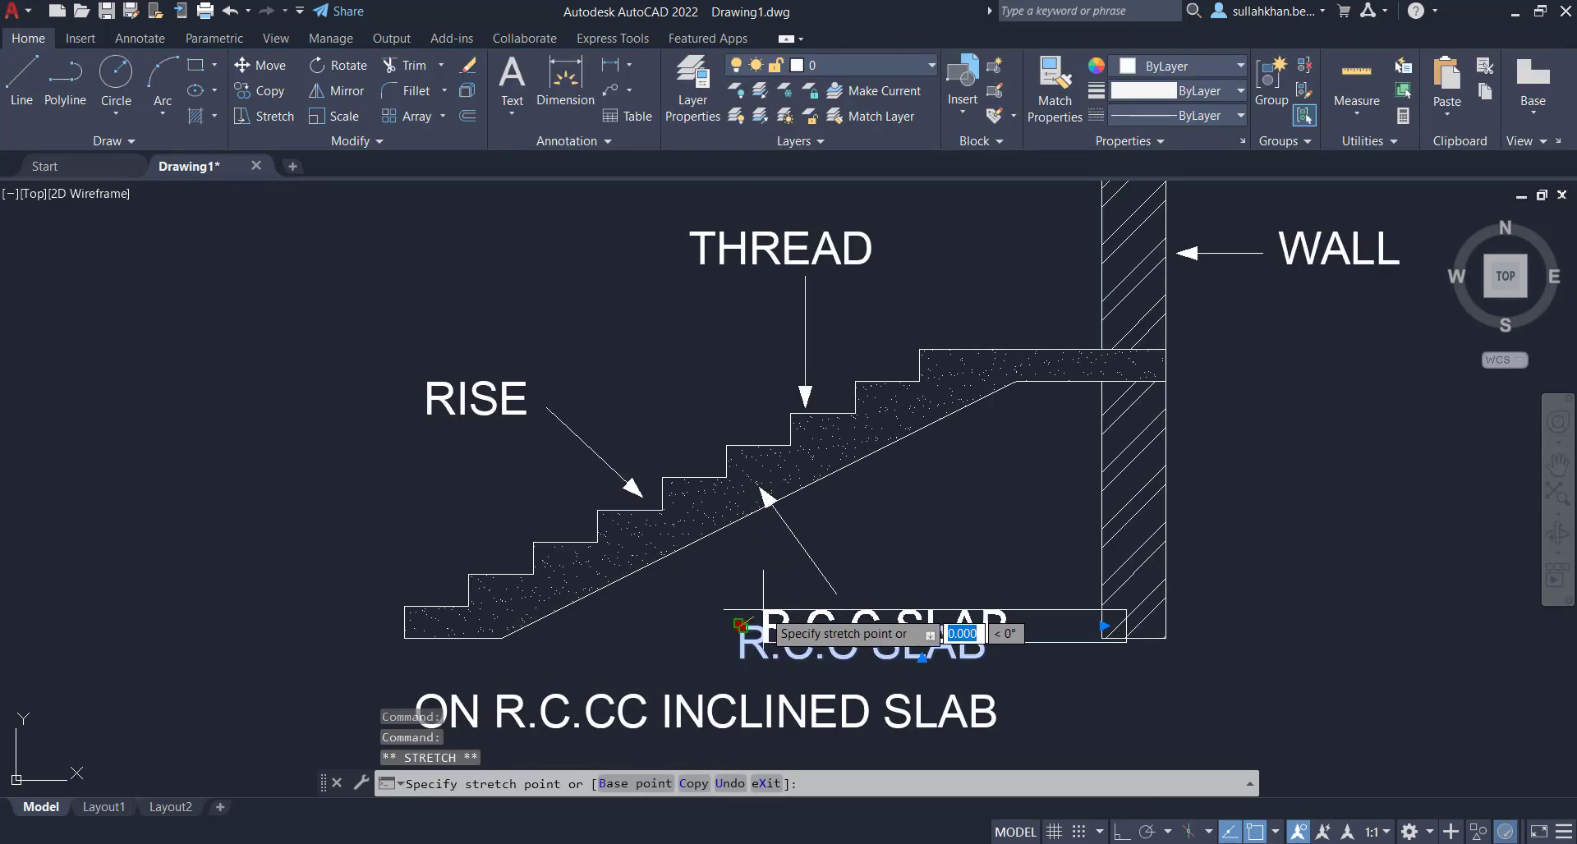
left_click(760, 608)
key("Escape")
scroll(678, 634, "down", 4)
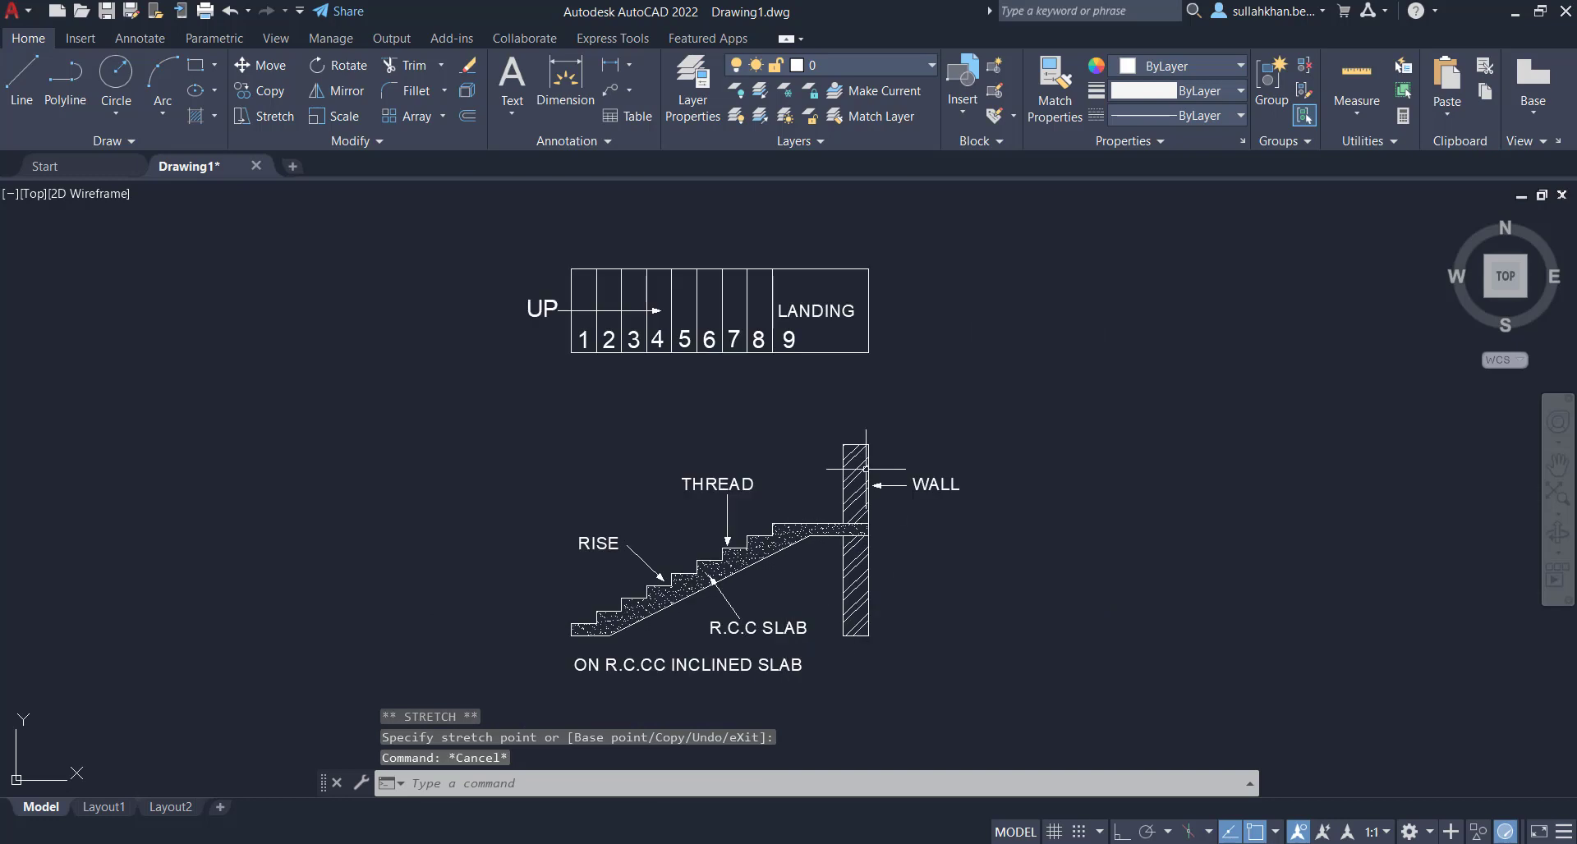
- Add the multiline text SKT ENGINEERING in the empty area beyond the landing end of the stair plan
left_click(512, 78)
left_click(1008, 302)
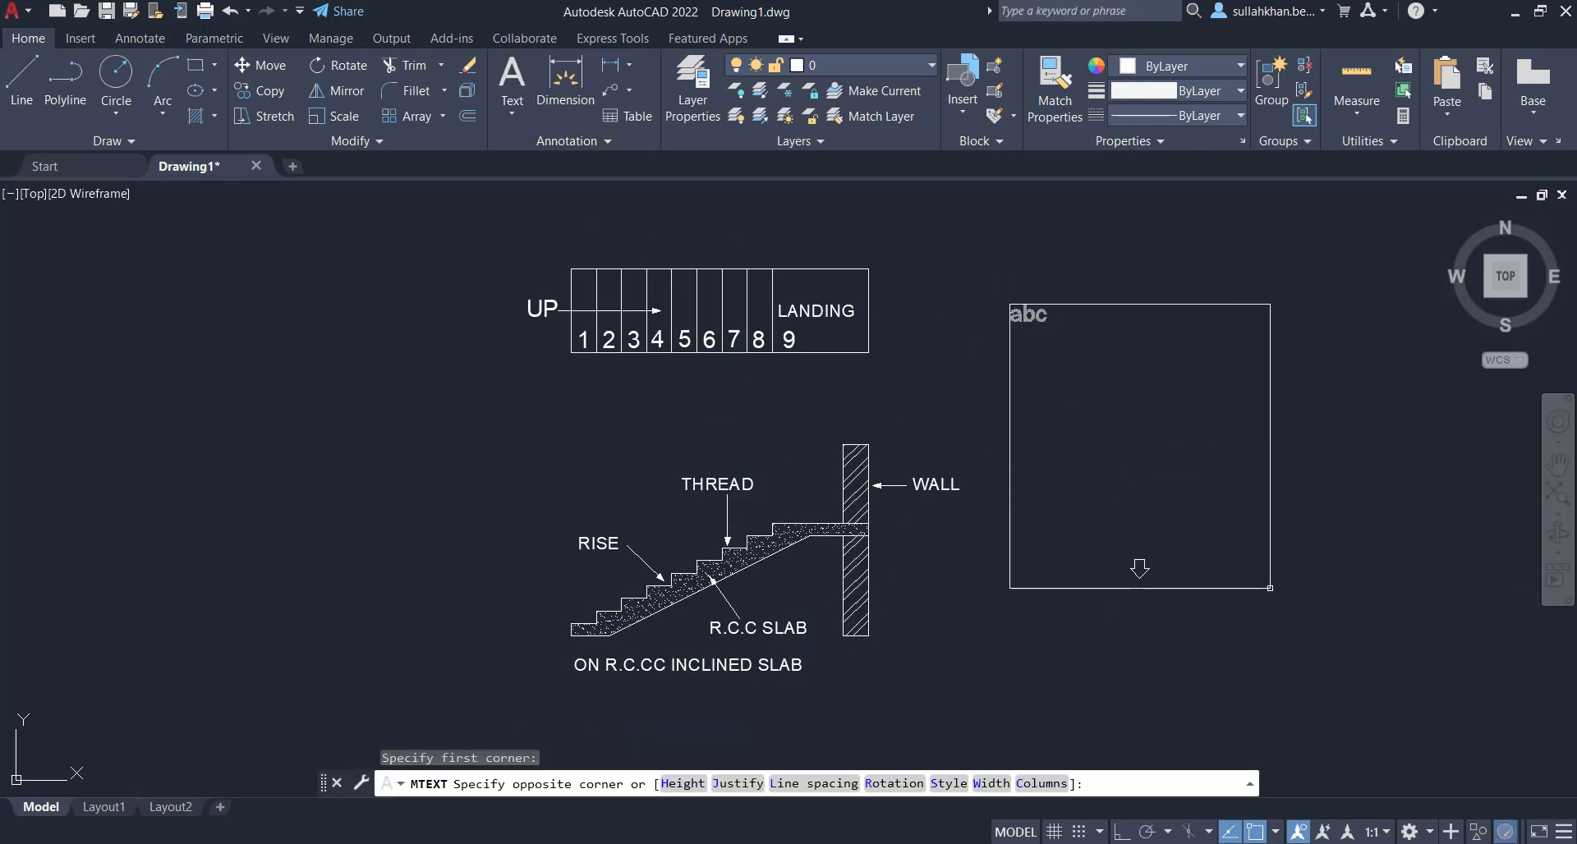
left_click(1129, 401)
type("SKT ENGINN")
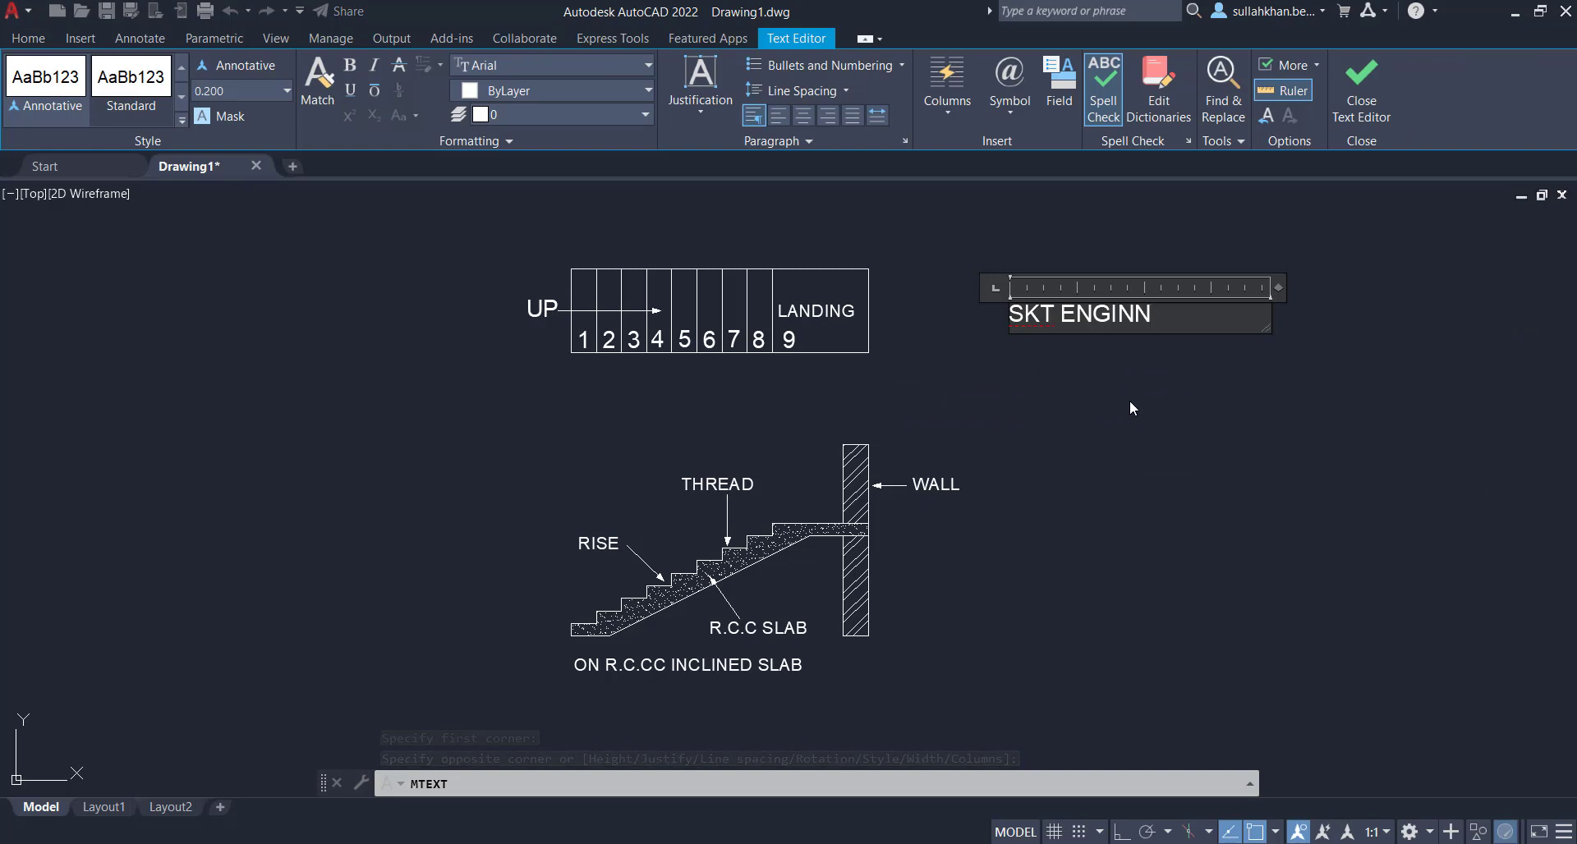
key("BackSpace")
type("EERIN")
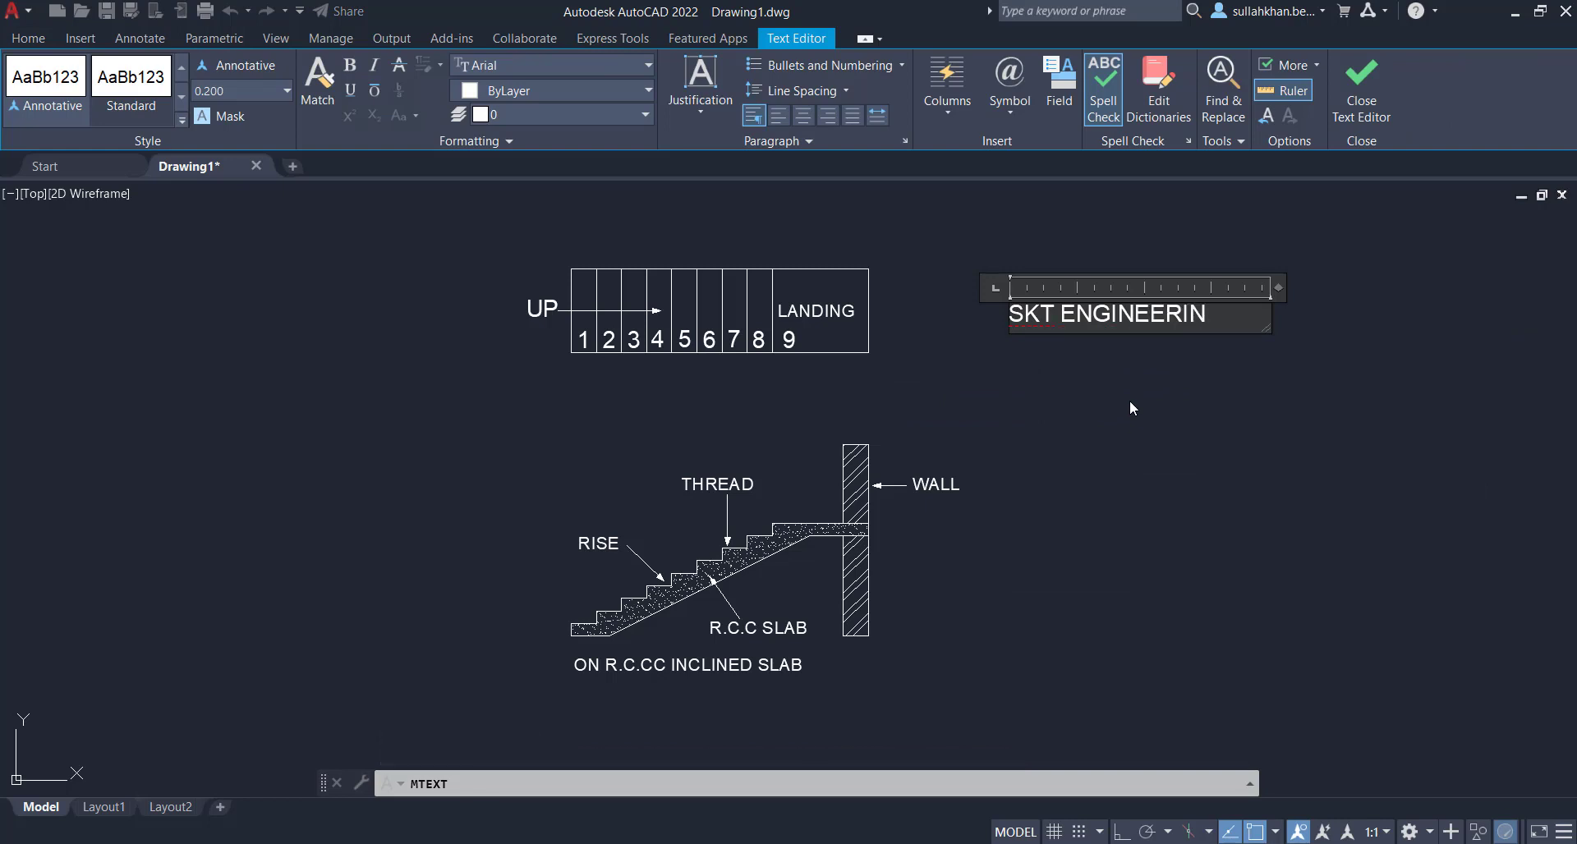
type("G")
key("Escape")
key("Escape")
- Move the SKT ENGINEERING text to just above the stair plan as the drawing's heading
left_click(1193, 275)
left_click(966, 349)
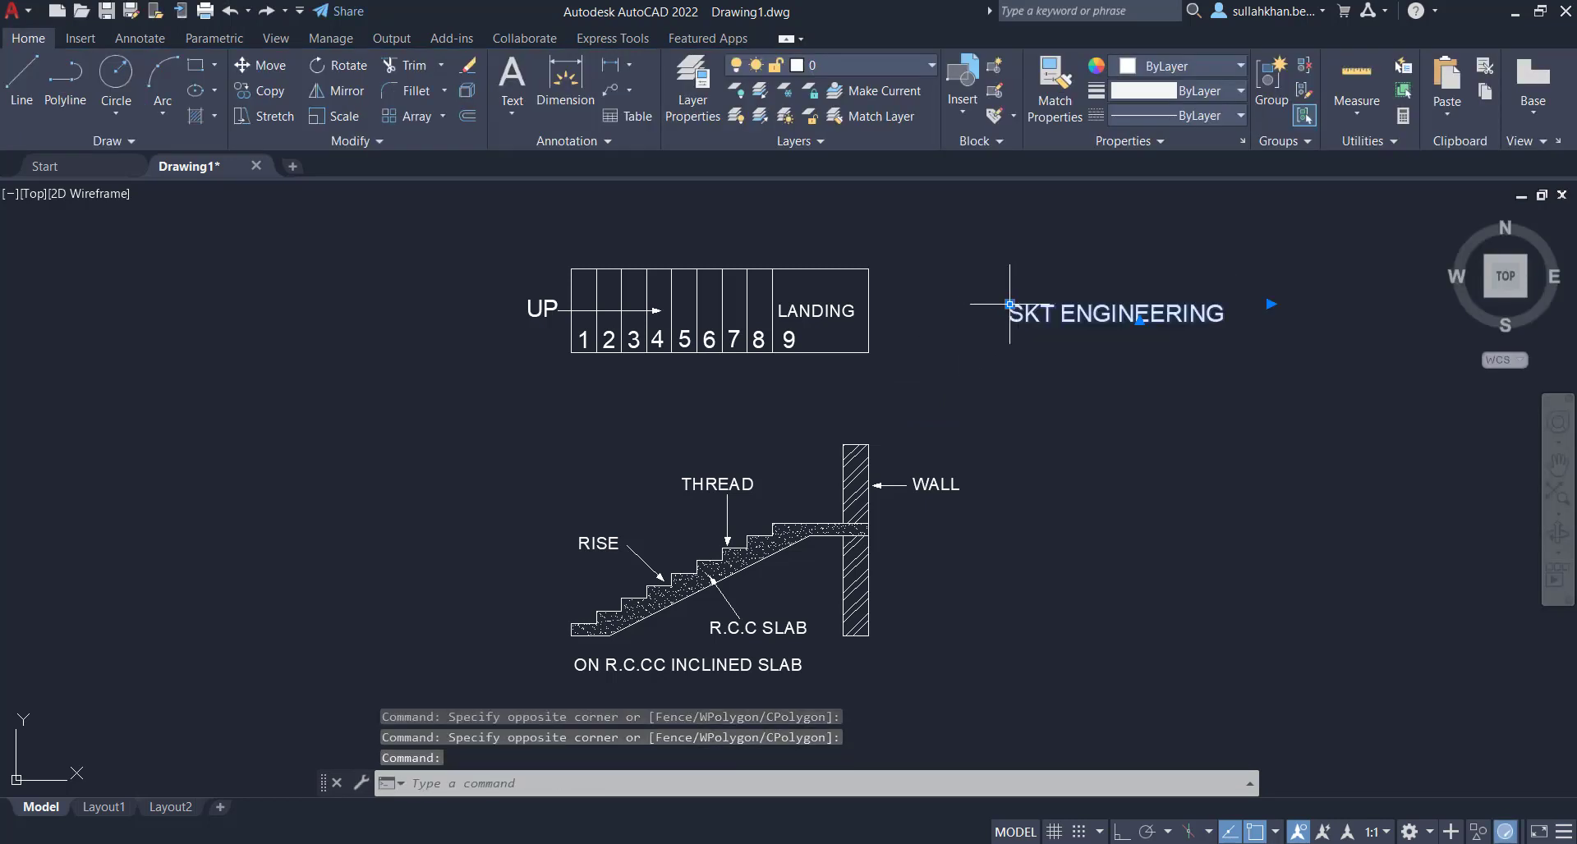
left_click(1008, 304)
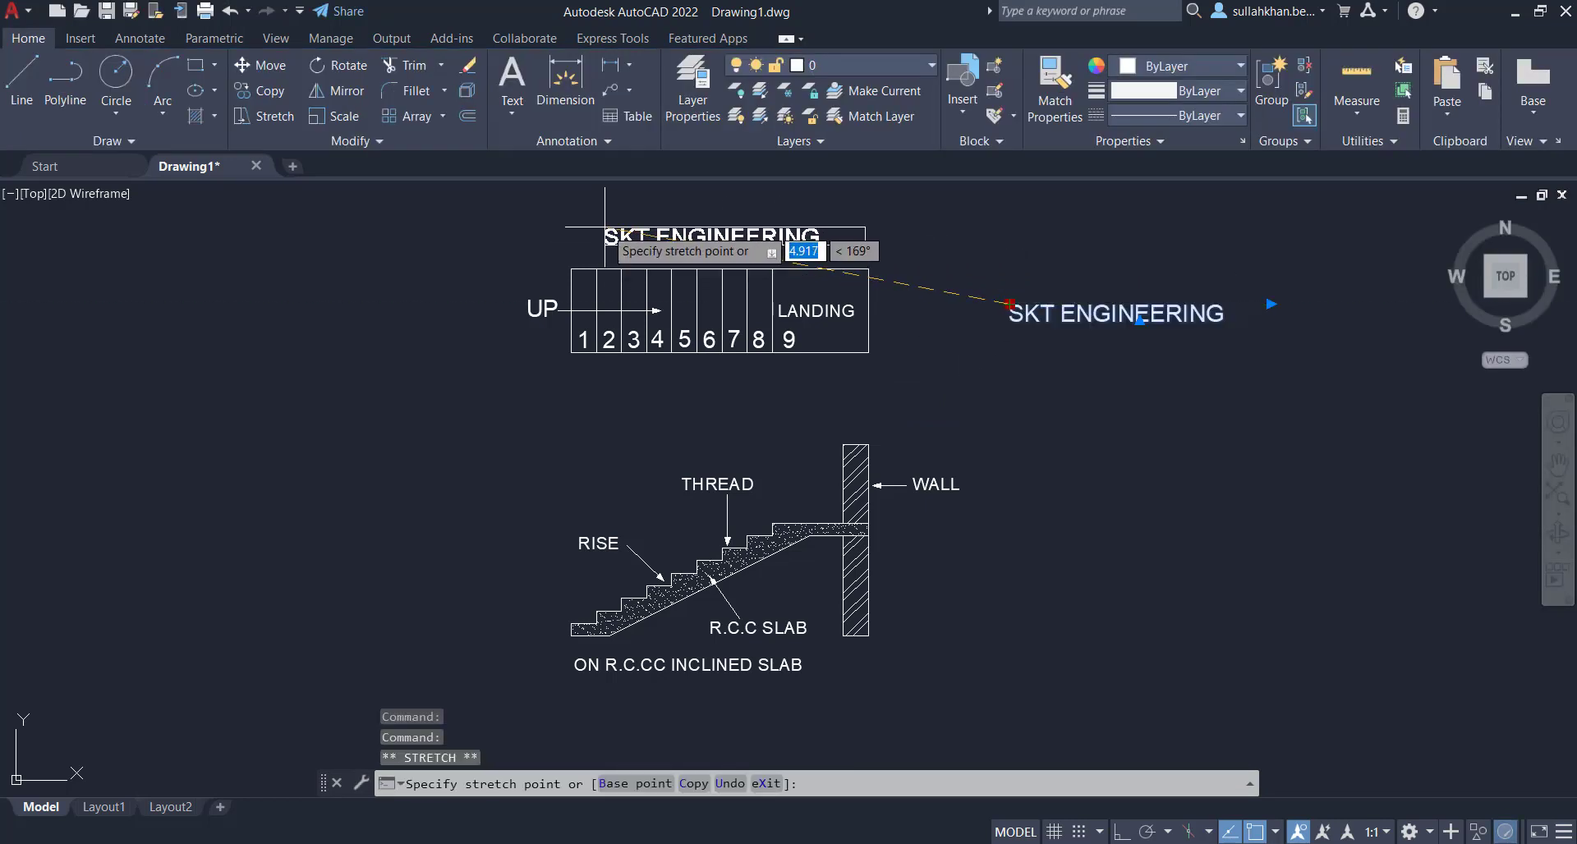
left_click(609, 243)
key("Escape")
key("Escape")
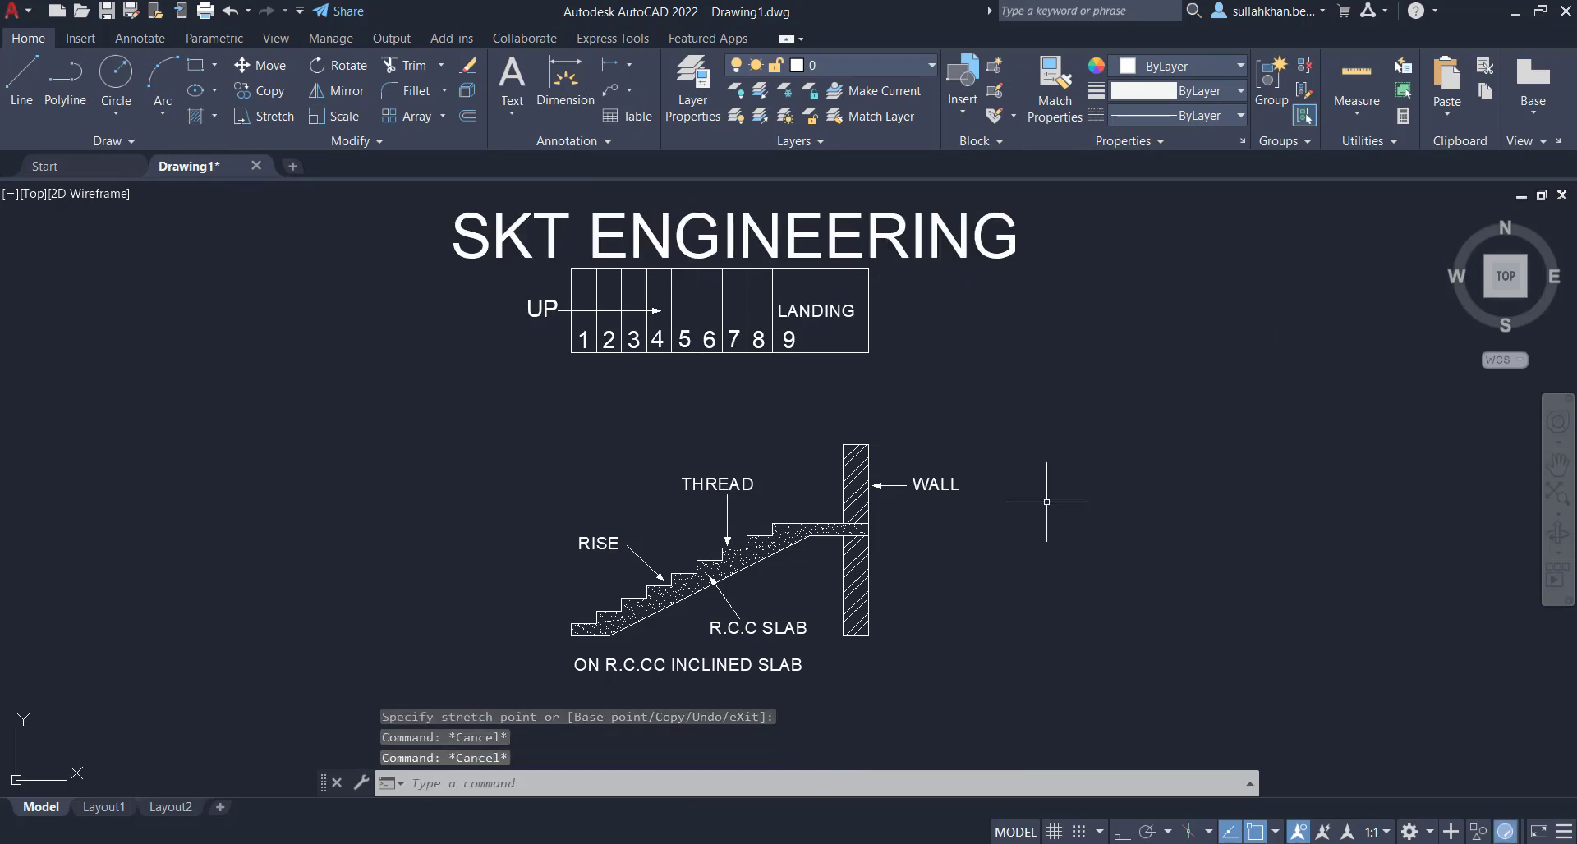